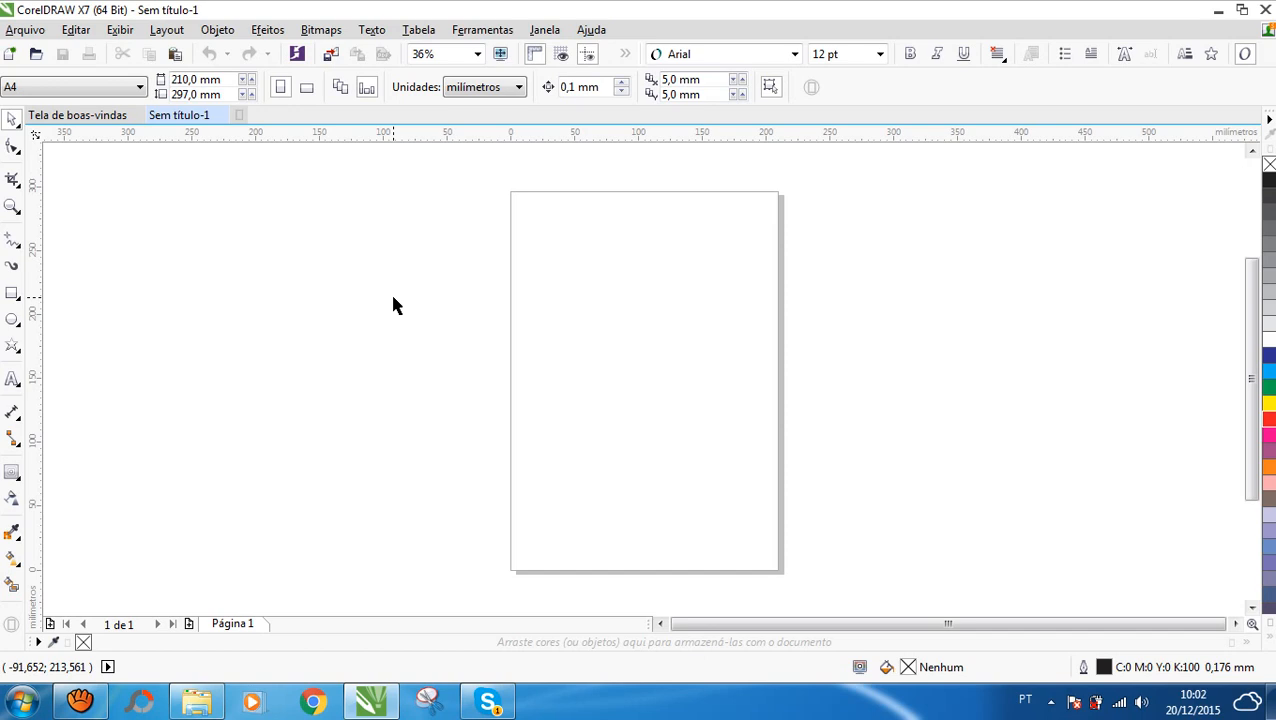
# - Draw a rectangle about 178 by 87 mm beside the page and a circle about 76 mm across on the page
pyautogui.click(8, 296)
pyautogui.moveTo(244, 269); pyautogui.dragTo(473, 381)
pyautogui.click(12, 320)
pyautogui.moveTo(622, 271); pyautogui.dragTo(518, 376)
# - Select the rectangle and the circle together with the Pick tool to show the shaping commands
pyautogui.click(12, 119)
pyautogui.moveTo(118, 210); pyautogui.dragTo(684, 402)
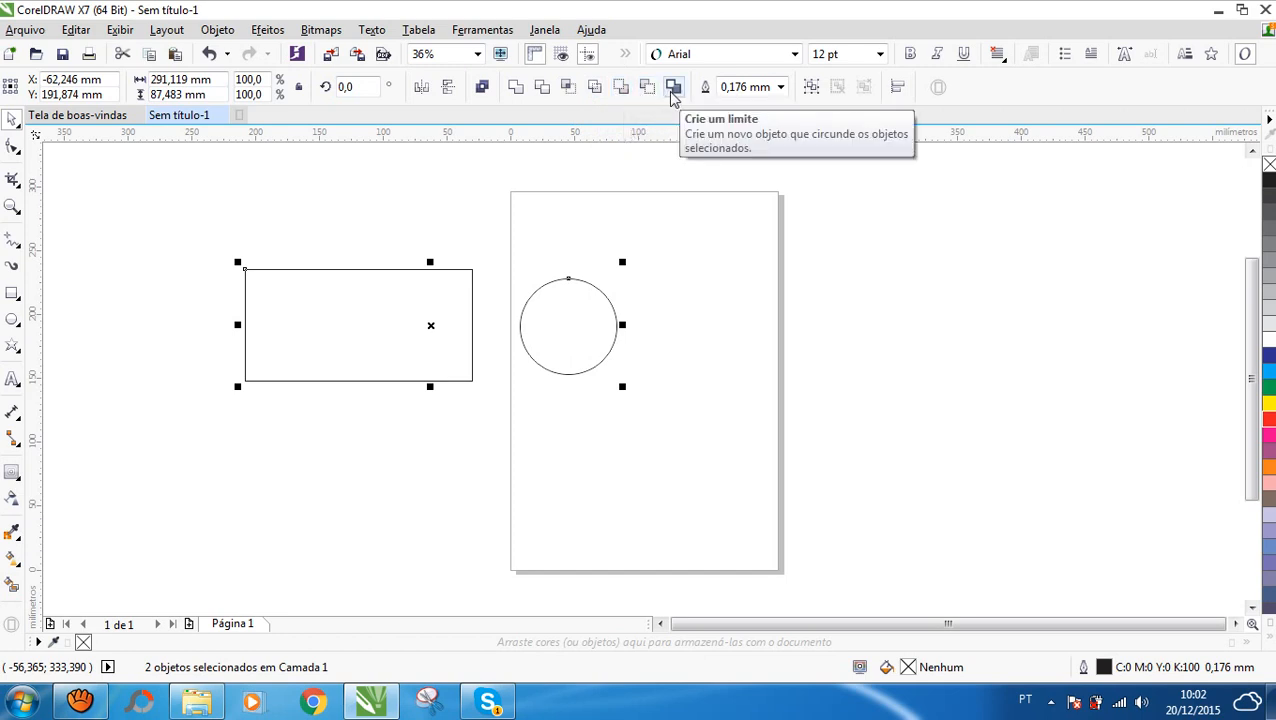
pyautogui.click(547, 182)
pyautogui.moveTo(132, 183); pyautogui.dragTo(750, 437)
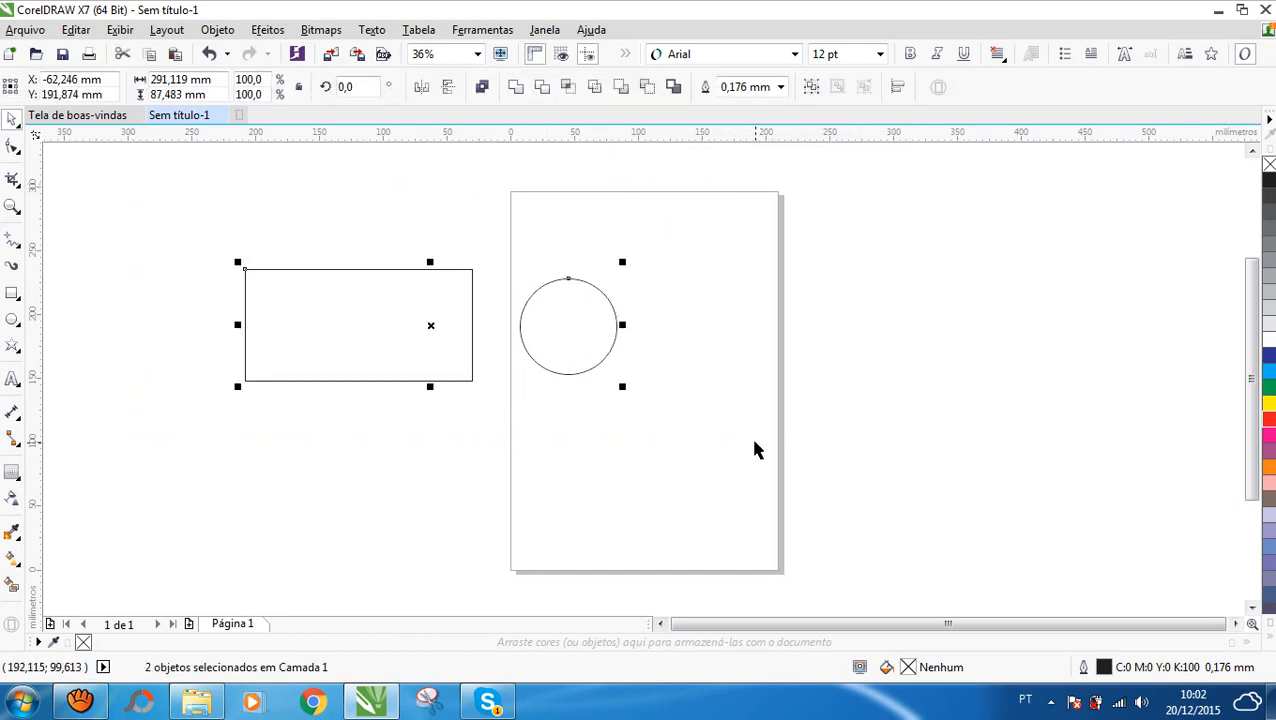
# - Move the circle off the page so it sits just above the middle of the rectangle
pyautogui.click(660, 213)
pyautogui.moveTo(606, 340); pyautogui.dragTo(381, 220)
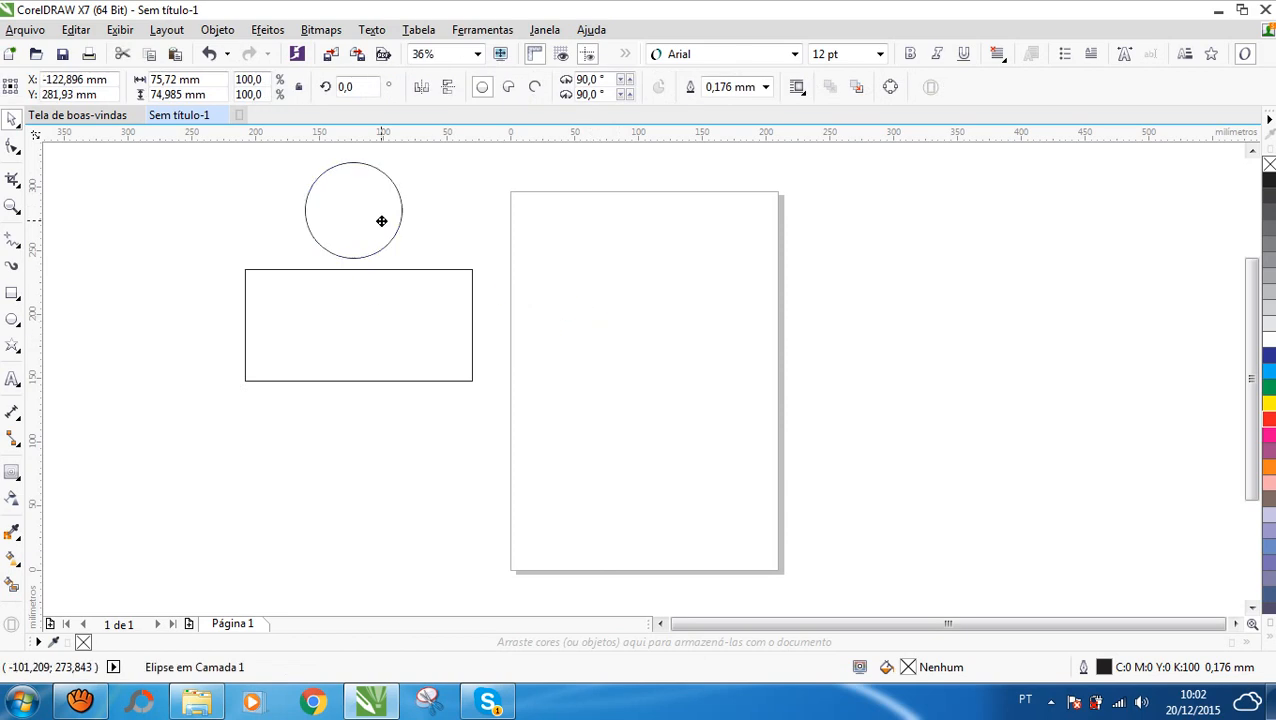
pyautogui.click(11, 208)
pyautogui.doubleClick(10, 209)
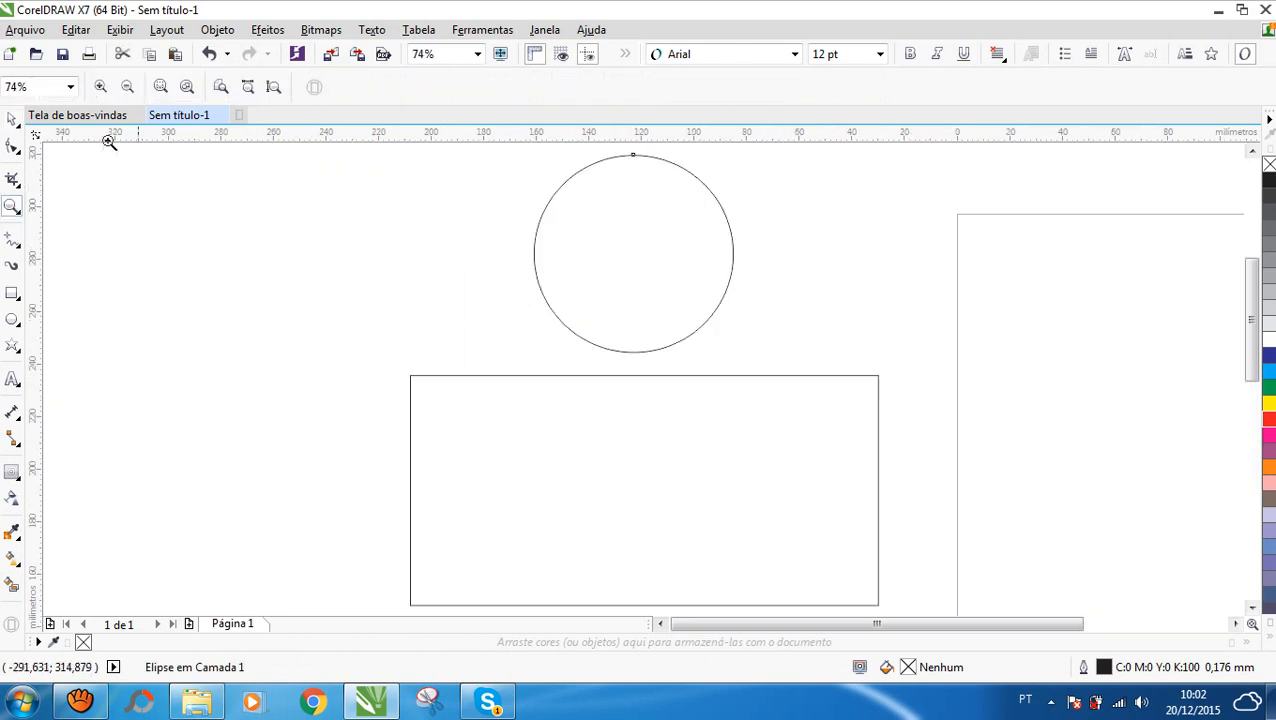
pyautogui.click(13, 121)
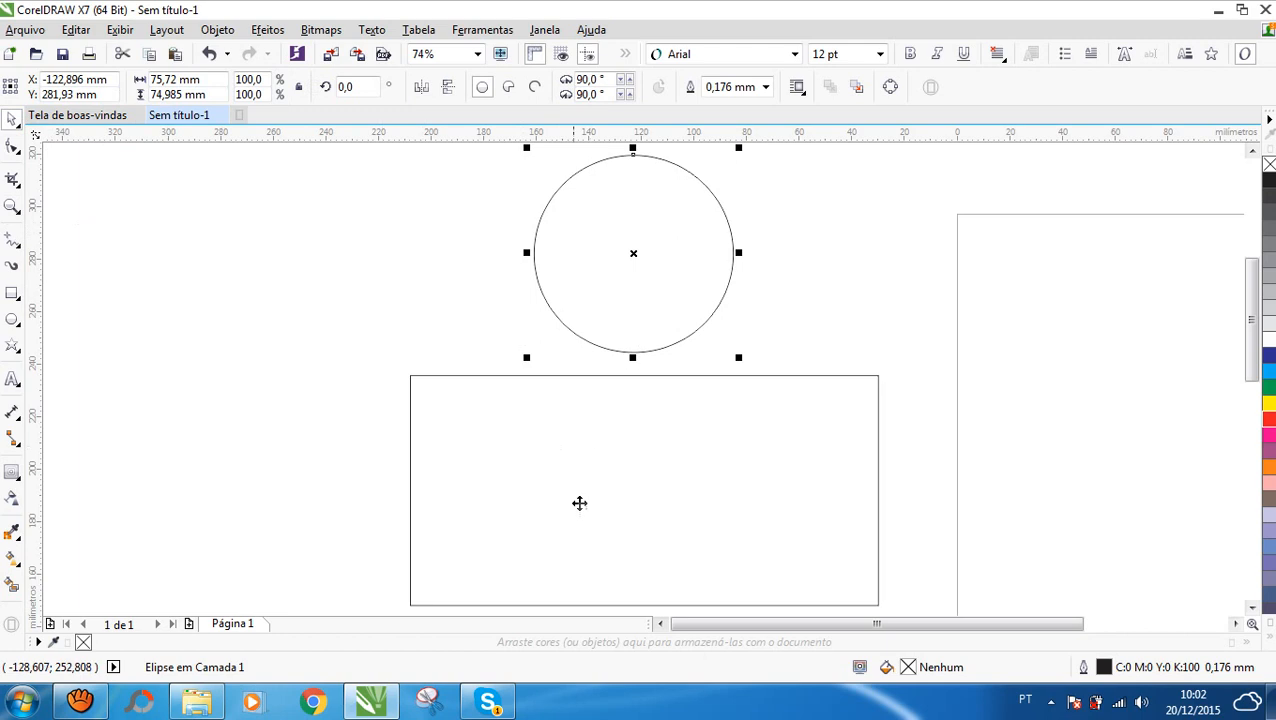
pyautogui.click(382, 333)
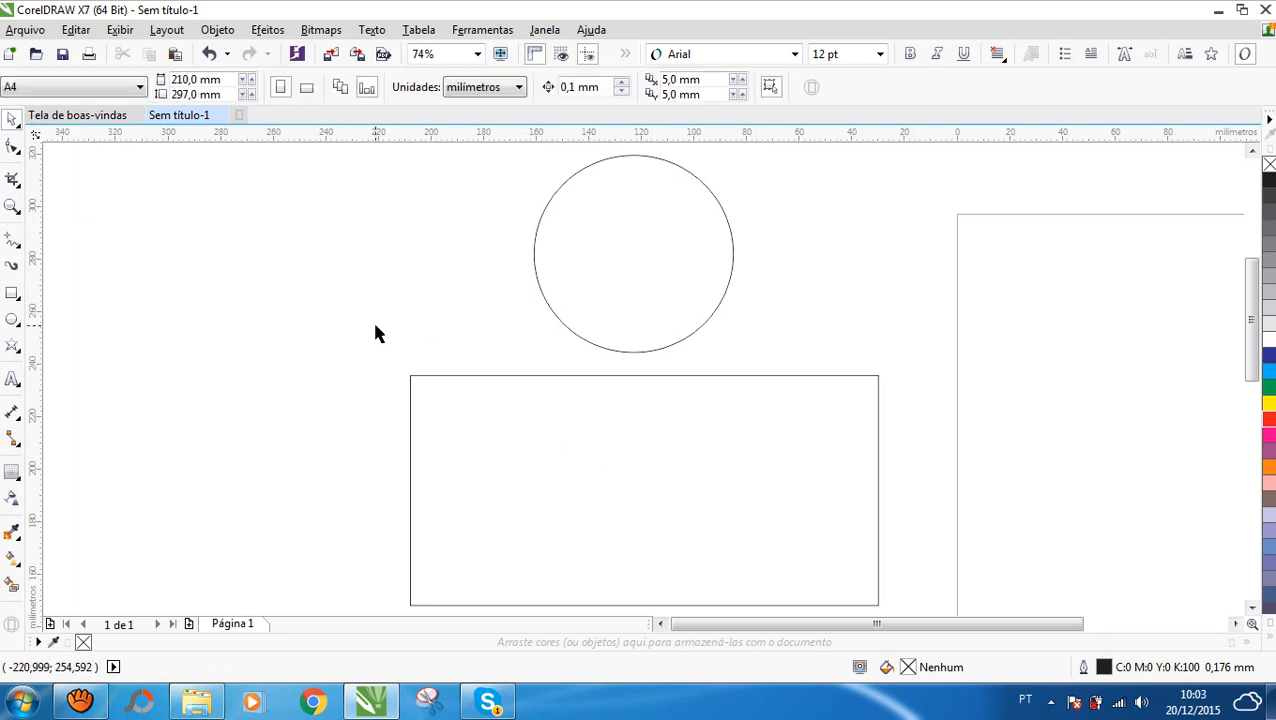
# - Add the rectangle to a selection with the circle, and clear the selection
pyautogui.click(573, 300)
pyautogui.keyDown('shift'); pyautogui.click(567, 442); pyautogui.keyUp('shift')
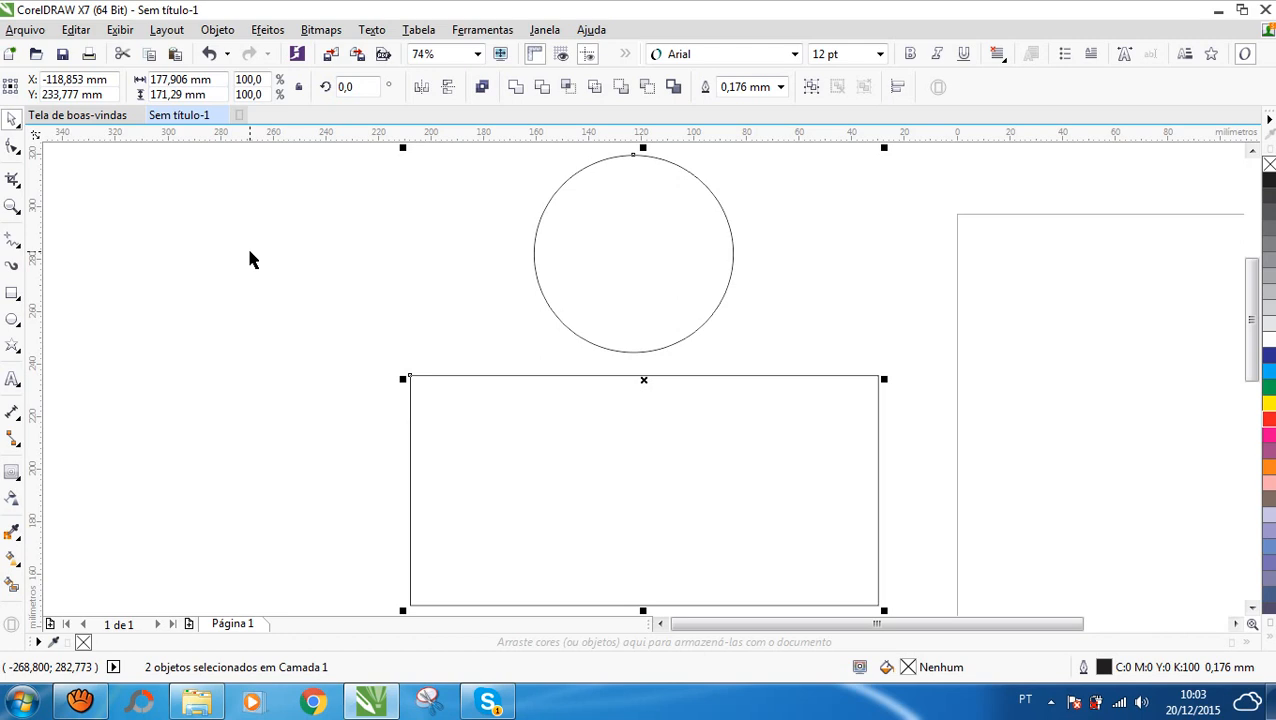
pyautogui.click(250, 259)
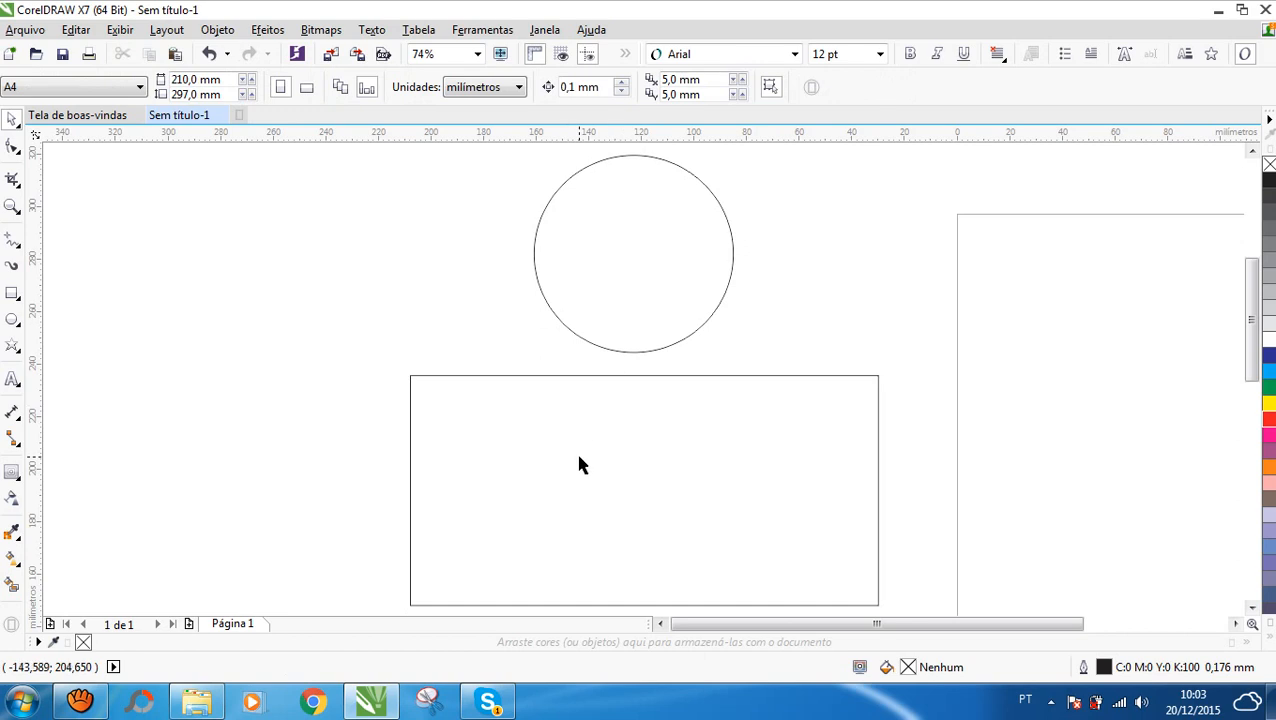
# - Raise the rectangle until it overlaps the bottom of the circle, and fill it green
pyautogui.click(626, 490)
pyautogui.moveTo(626, 490); pyautogui.dragTo(627, 427)
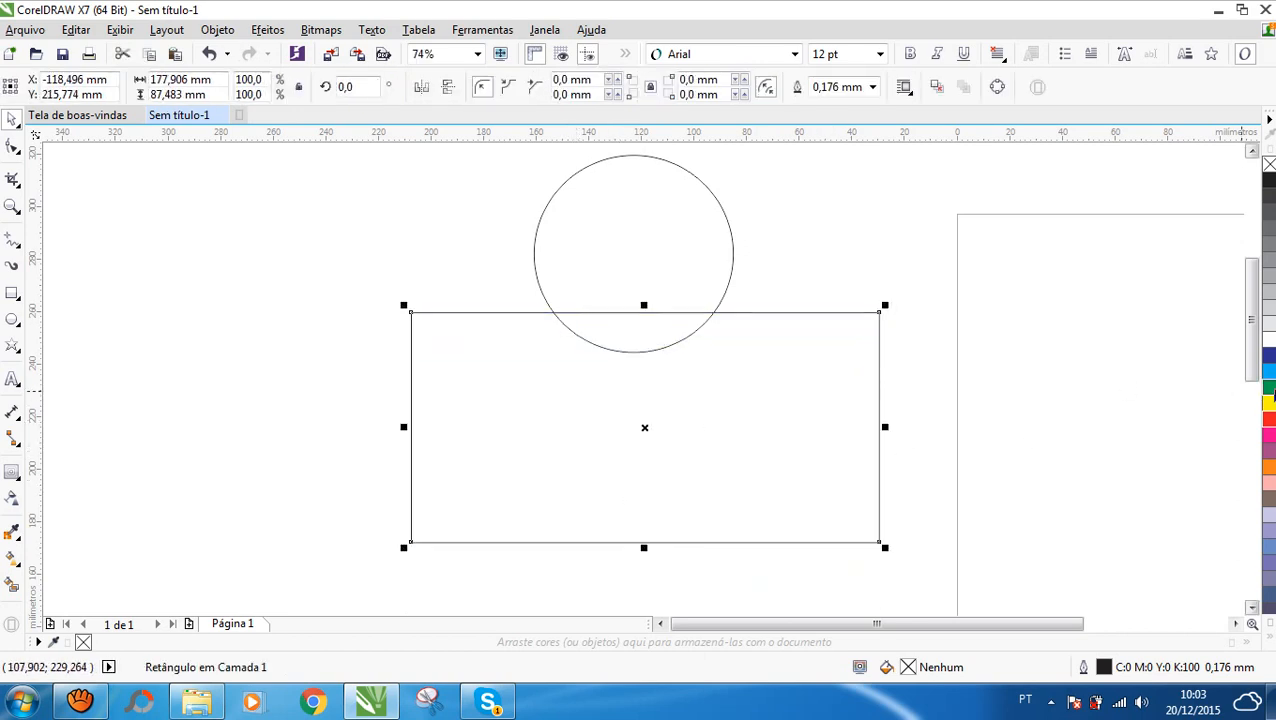
pyautogui.click(1268, 391)
pyautogui.click(805, 213)
# - Fill the circle red and lower it further over the rectangle's upper edge
pyautogui.click(648, 200)
pyautogui.click(1268, 420)
pyautogui.moveTo(677, 244); pyautogui.dragTo(697, 283)
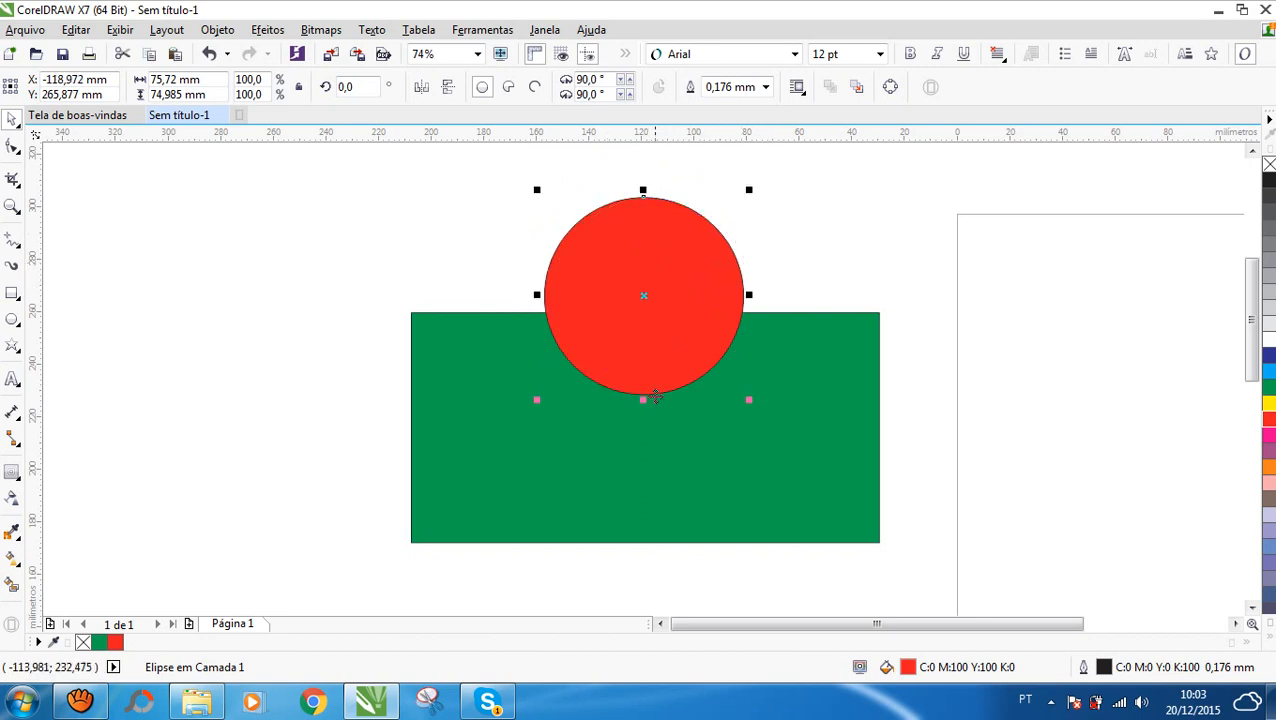
# - Weld the red circle to the green rectangle, selecting the rectangle last, and undo the weld
pyautogui.keyDown('shift'); pyautogui.click(646, 467); pyautogui.keyUp('shift')
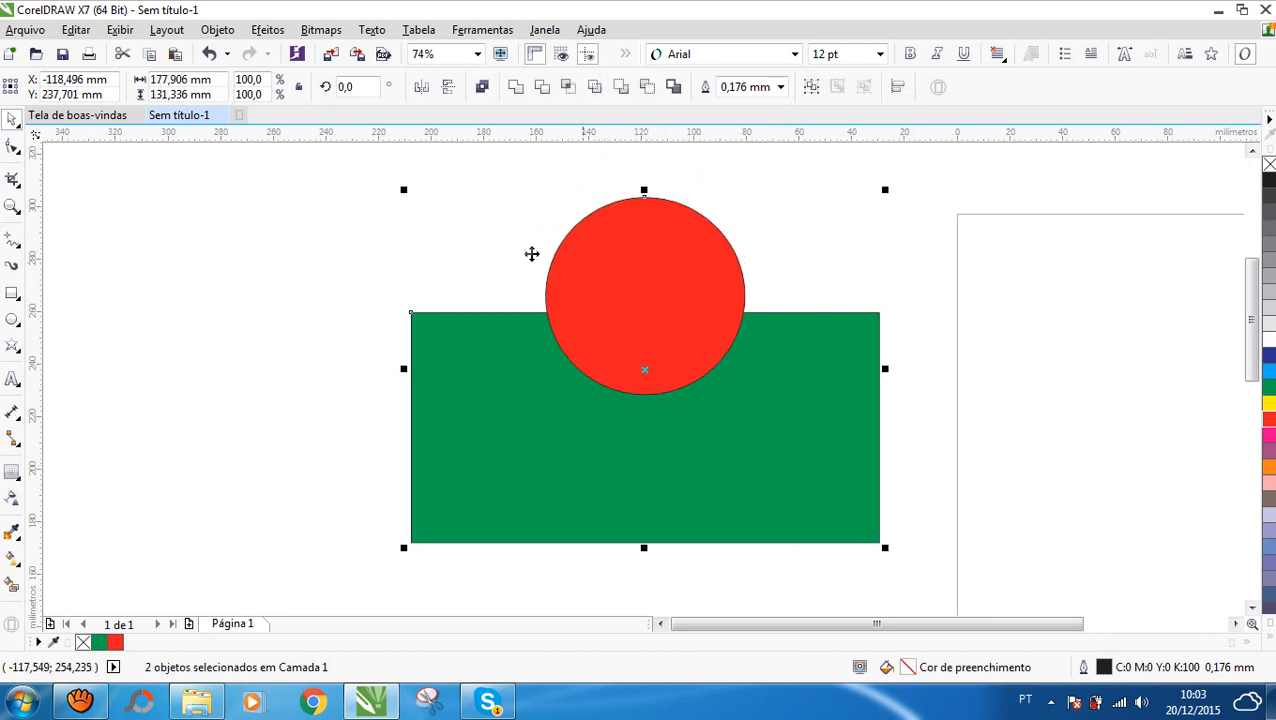
pyautogui.click(515, 88)
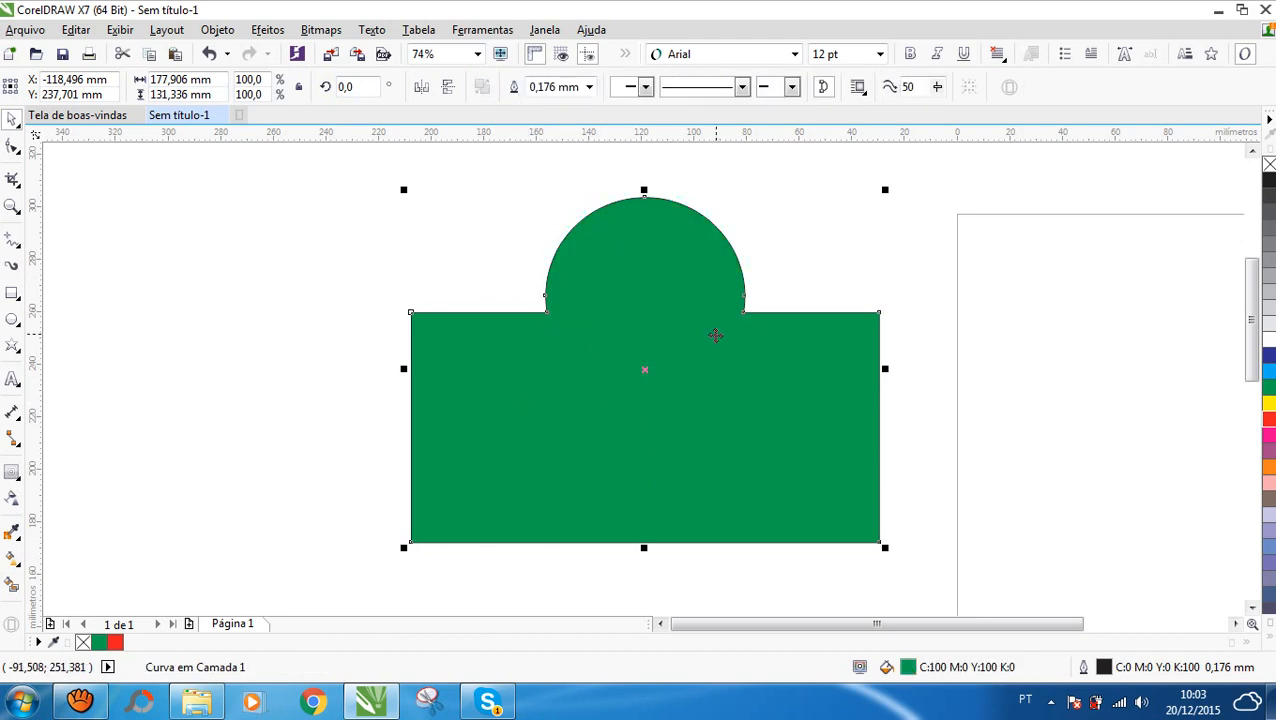
pyautogui.hotkey('ctrl', 'z')
pyautogui.click(342, 322)
# - Move the red circle down until it lies entirely inside the green rectangle
pyautogui.moveTo(667, 326); pyautogui.dragTo(662, 357)
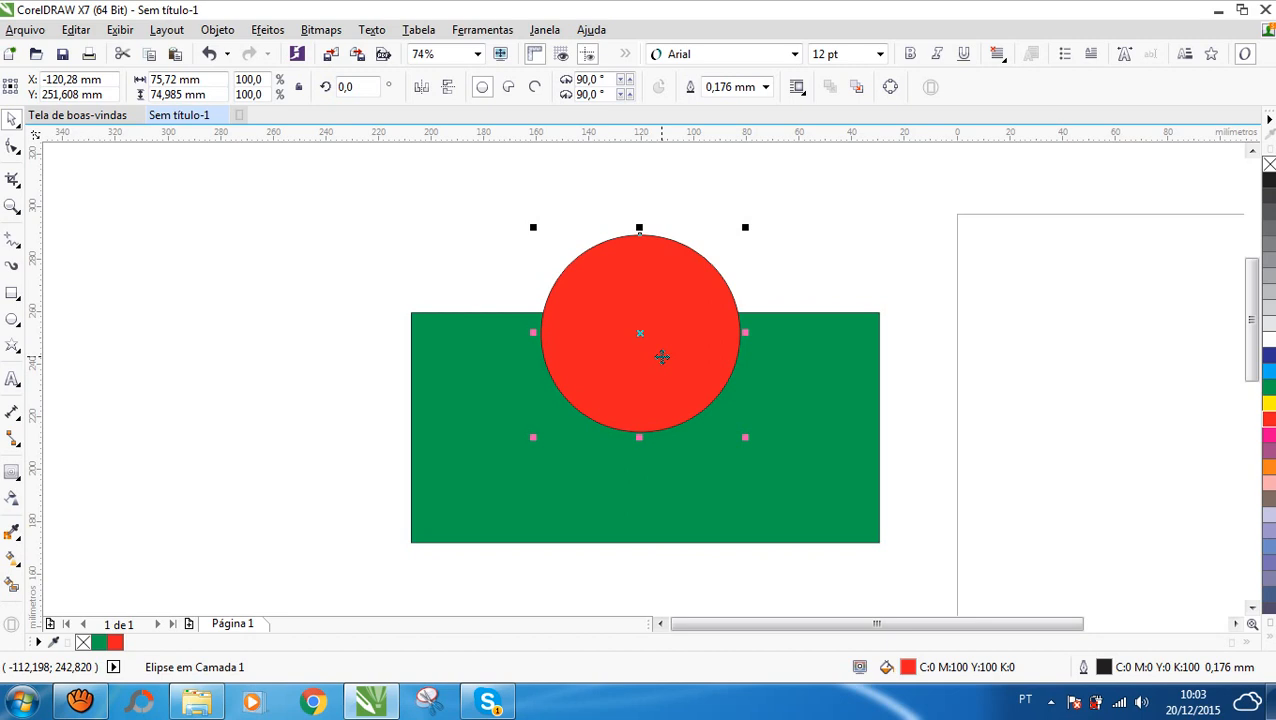
pyautogui.click(430, 266)
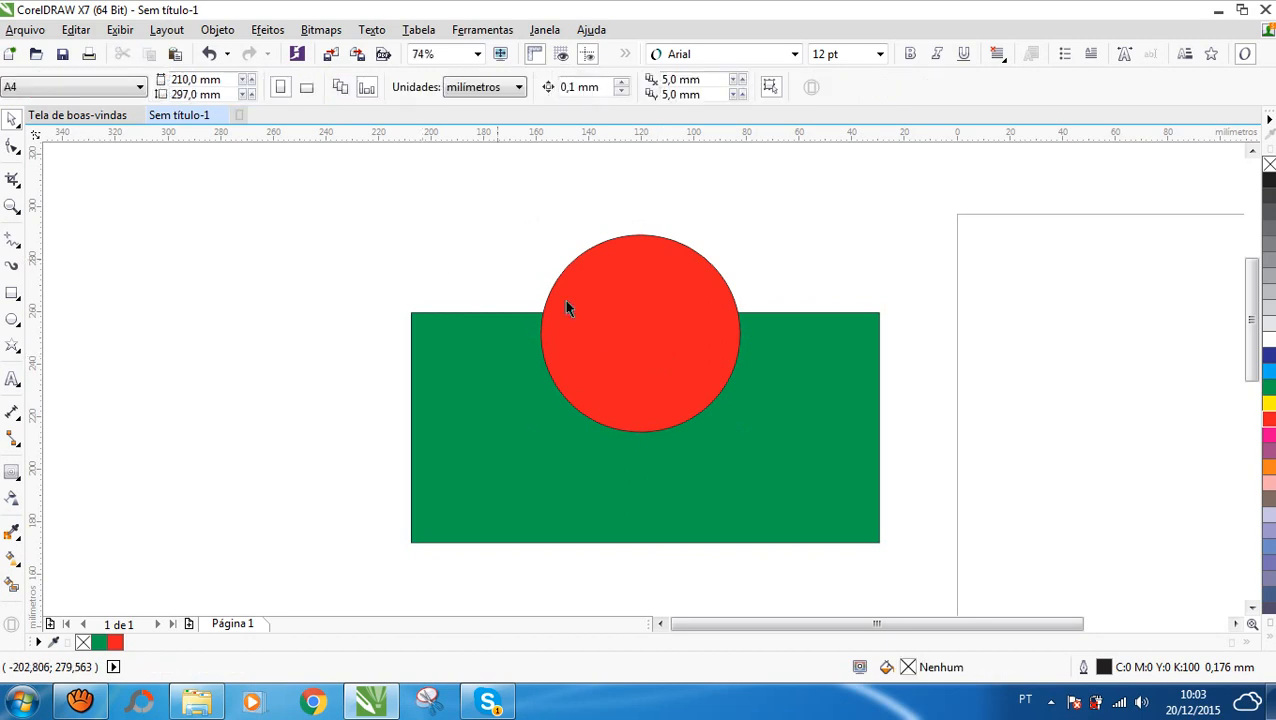
pyautogui.moveTo(677, 316); pyautogui.dragTo(678, 396)
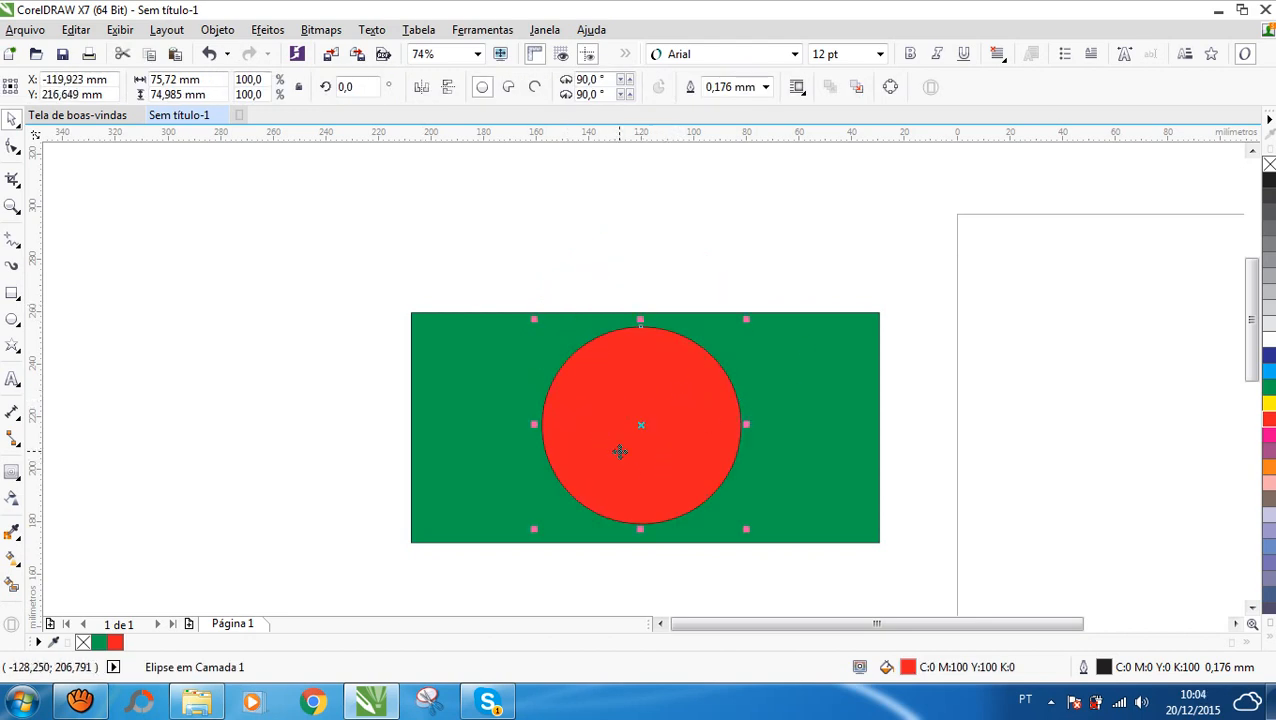
# - Weld the enclosed circle to the rectangle, and undo the weld
pyautogui.keyDown('shift'); pyautogui.click(860, 396); pyautogui.keyUp('shift')
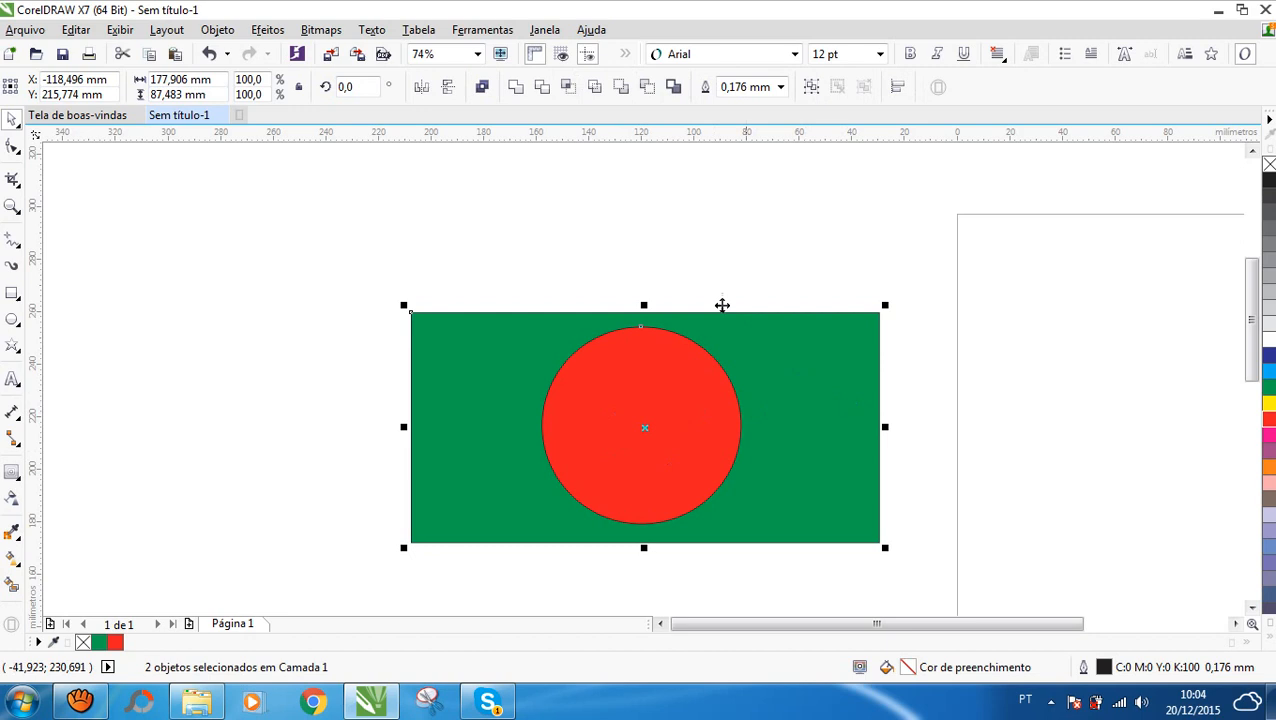
pyautogui.click(516, 91)
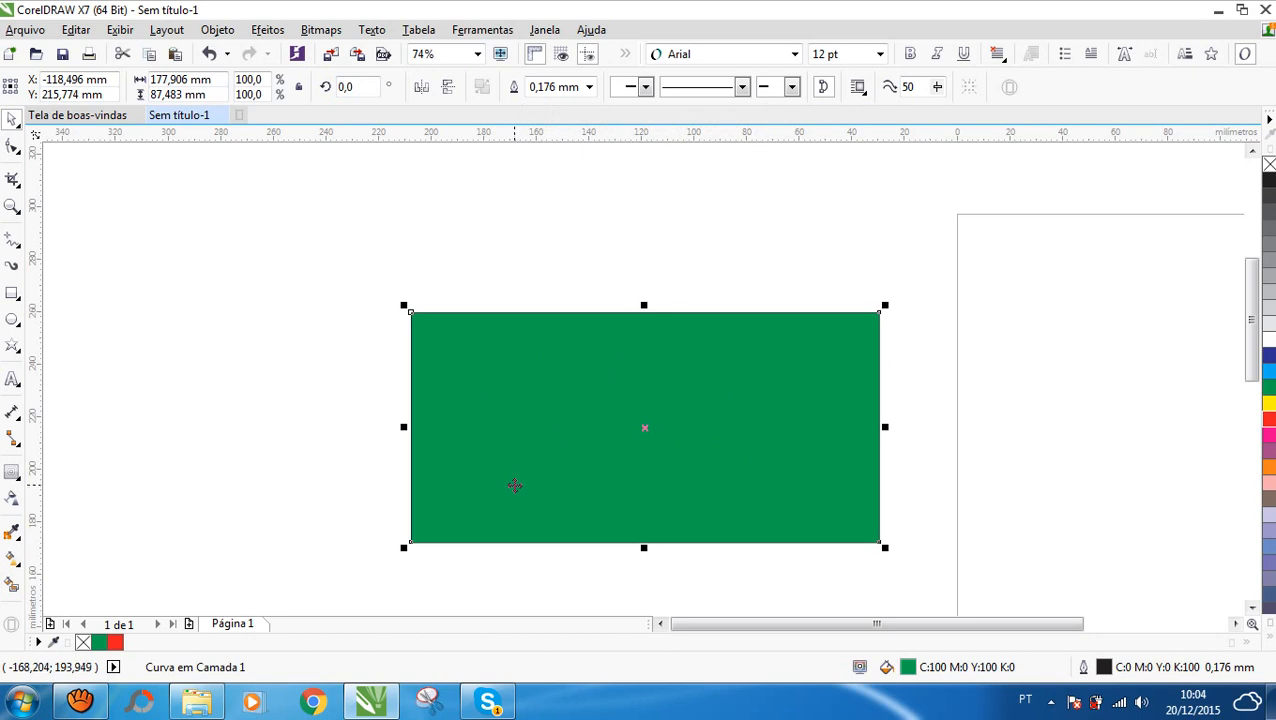
pyautogui.hotkey('ctrl', 'z')
pyautogui.click(336, 219)
# - Move the circle straight back up so it straddles the rectangle's upper edge
pyautogui.moveTo(666, 433); pyautogui.dragTo(666, 292)
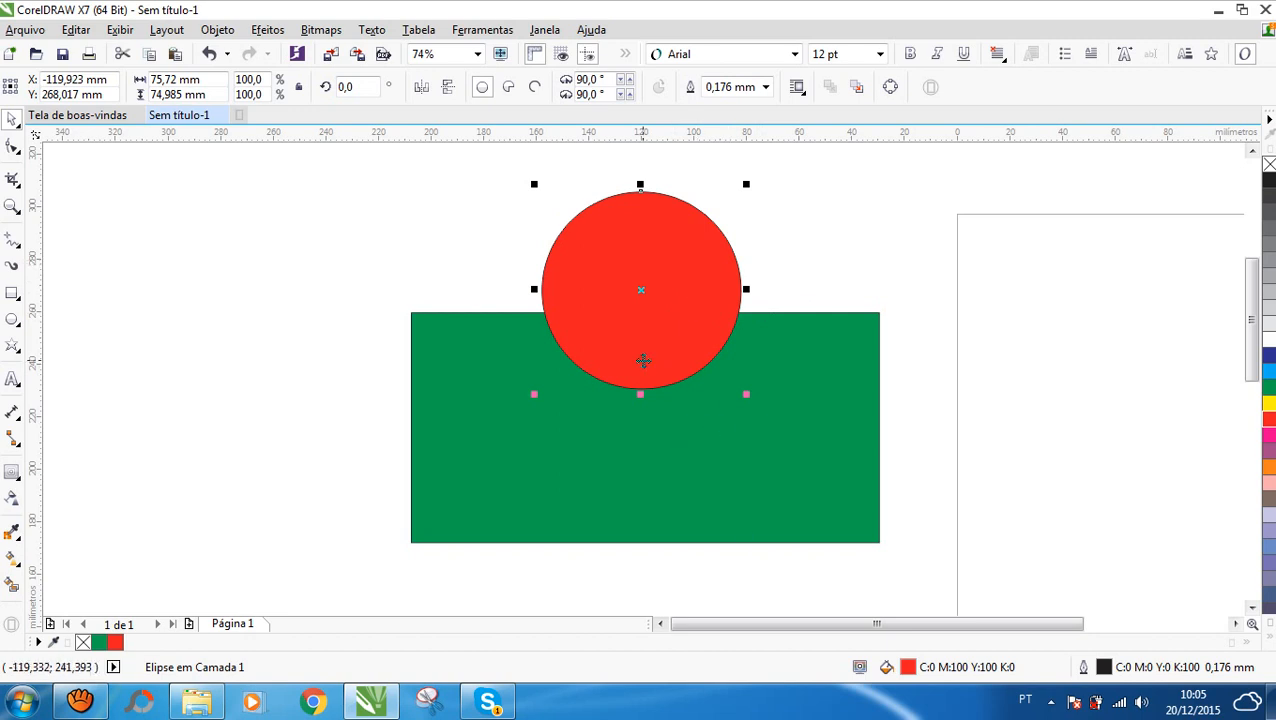
pyautogui.click(671, 428)
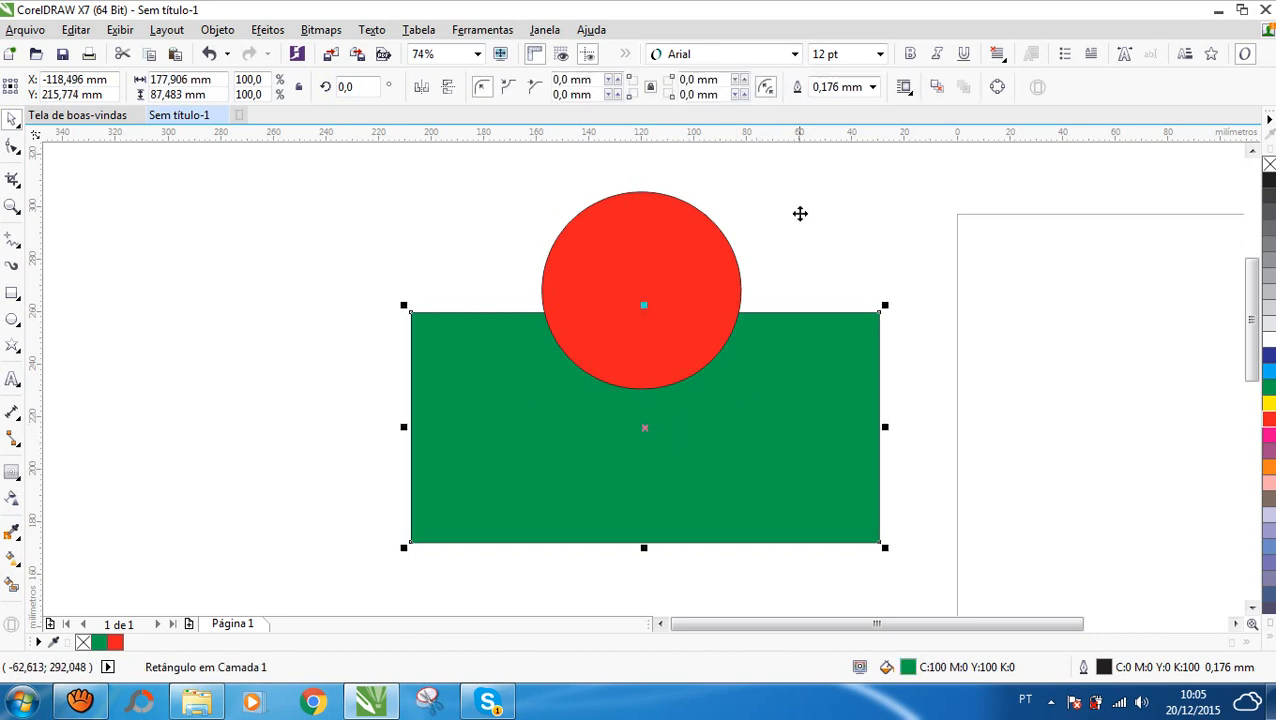
pyautogui.click(800, 211)
# - Separate the two shapes, shifting the rectangle slightly right, and place the circle back over the middle of its upper edge
pyautogui.click(646, 253)
pyautogui.moveTo(652, 251); pyautogui.dragTo(265, 226)
pyautogui.moveTo(625, 385); pyautogui.dragTo(674, 368)
pyautogui.moveTo(287, 280); pyautogui.dragTo(689, 262)
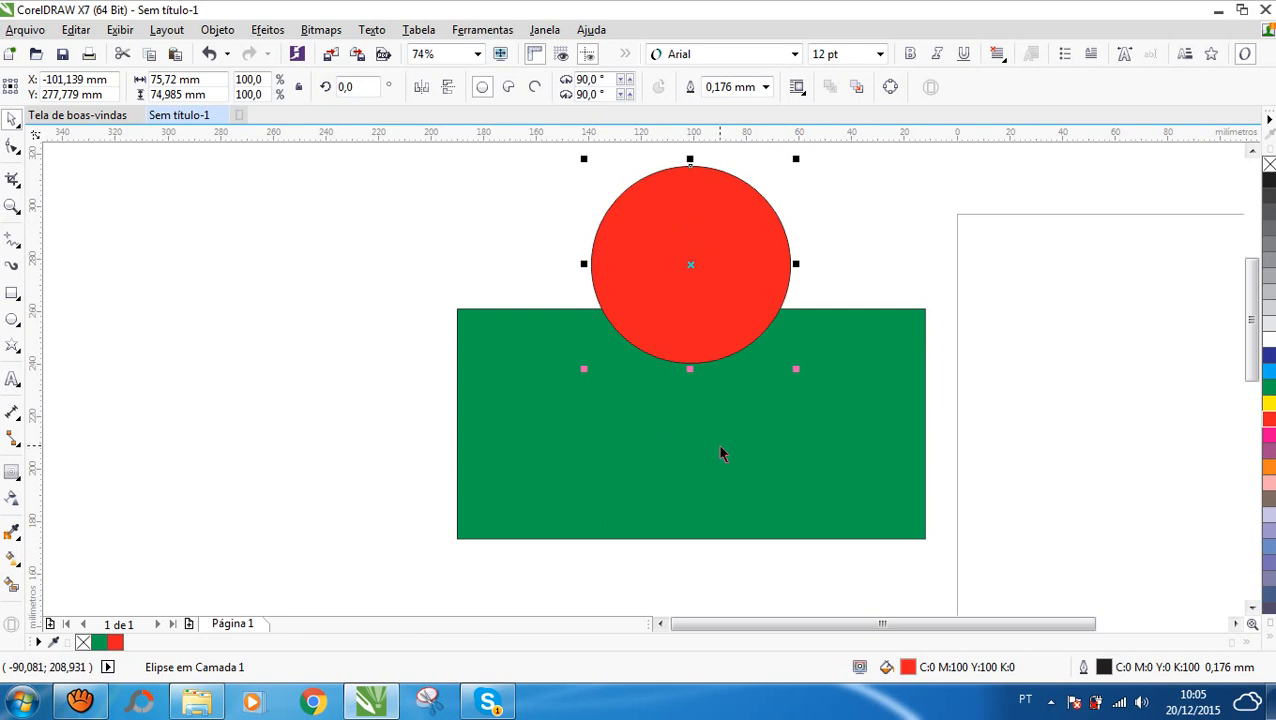
# - Weld the repositioned circle and rectangle with the rectangle selected last, and undo the weld
pyautogui.keyDown('shift'); pyautogui.click(687, 456); pyautogui.keyUp('shift')
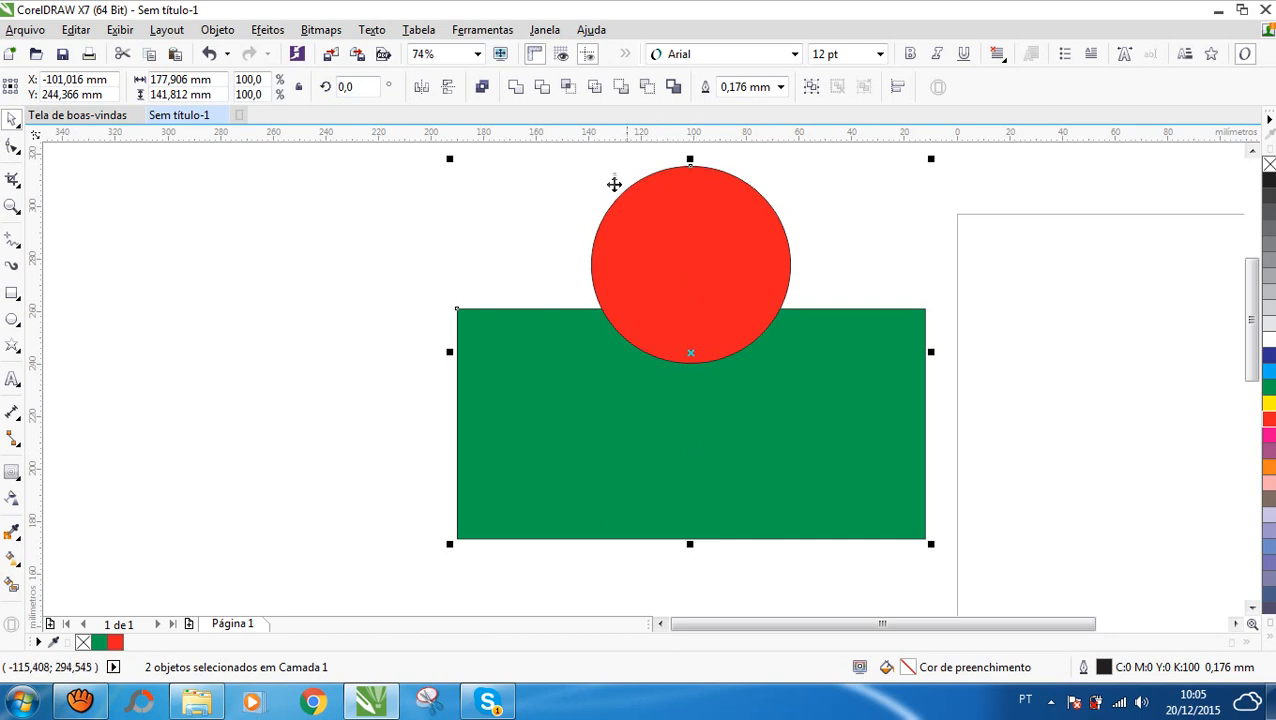
pyautogui.click(516, 87)
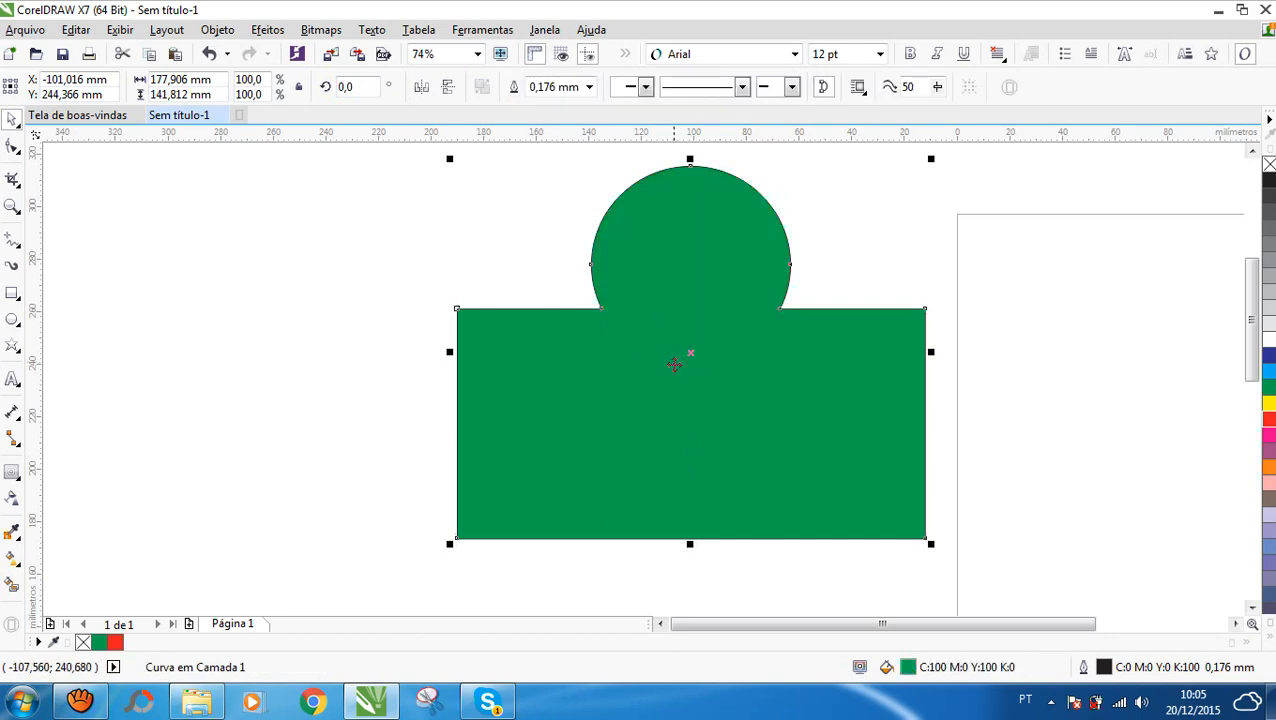
pyautogui.hotkey('ctrl', 'z')
# - Lower the circle over the rectangle and duplicate it so two red circles overlap each other and the rectangle's upper edge
pyautogui.moveTo(670, 280); pyautogui.dragTo(684, 309)
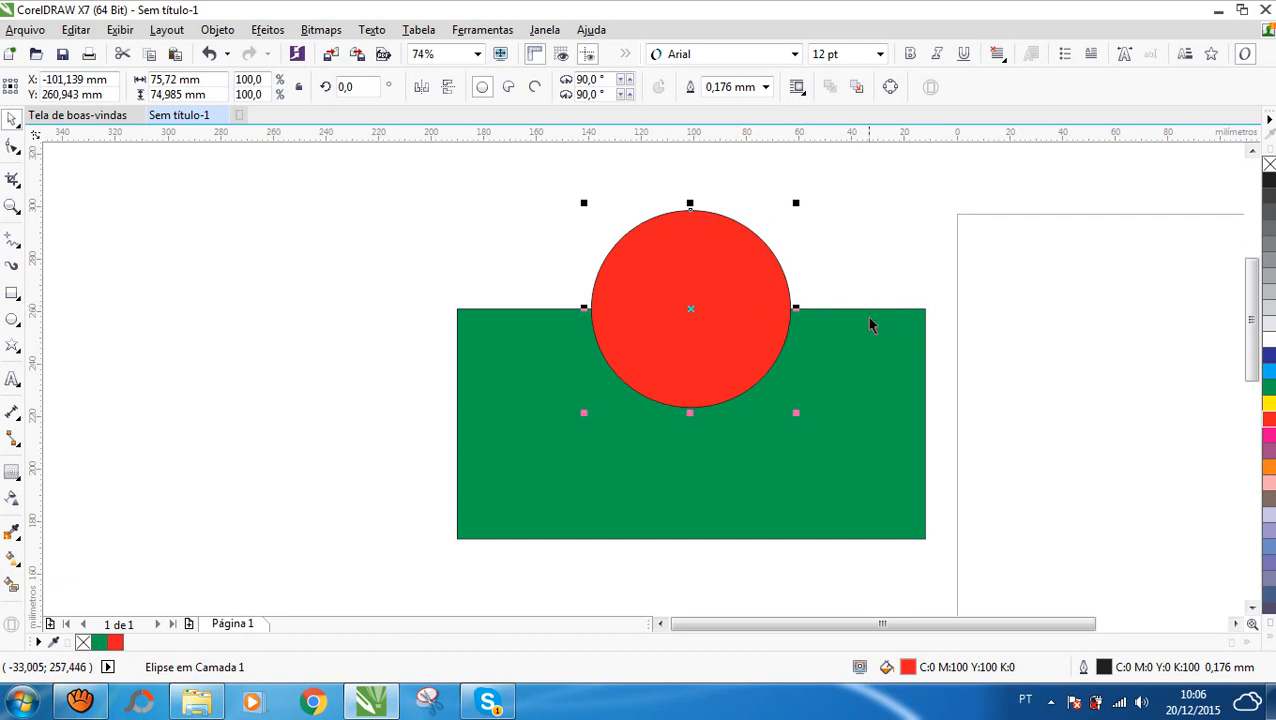
pyautogui.moveTo(682, 284); pyautogui.dragTo(711, 275)
pyautogui.click(478, 212)
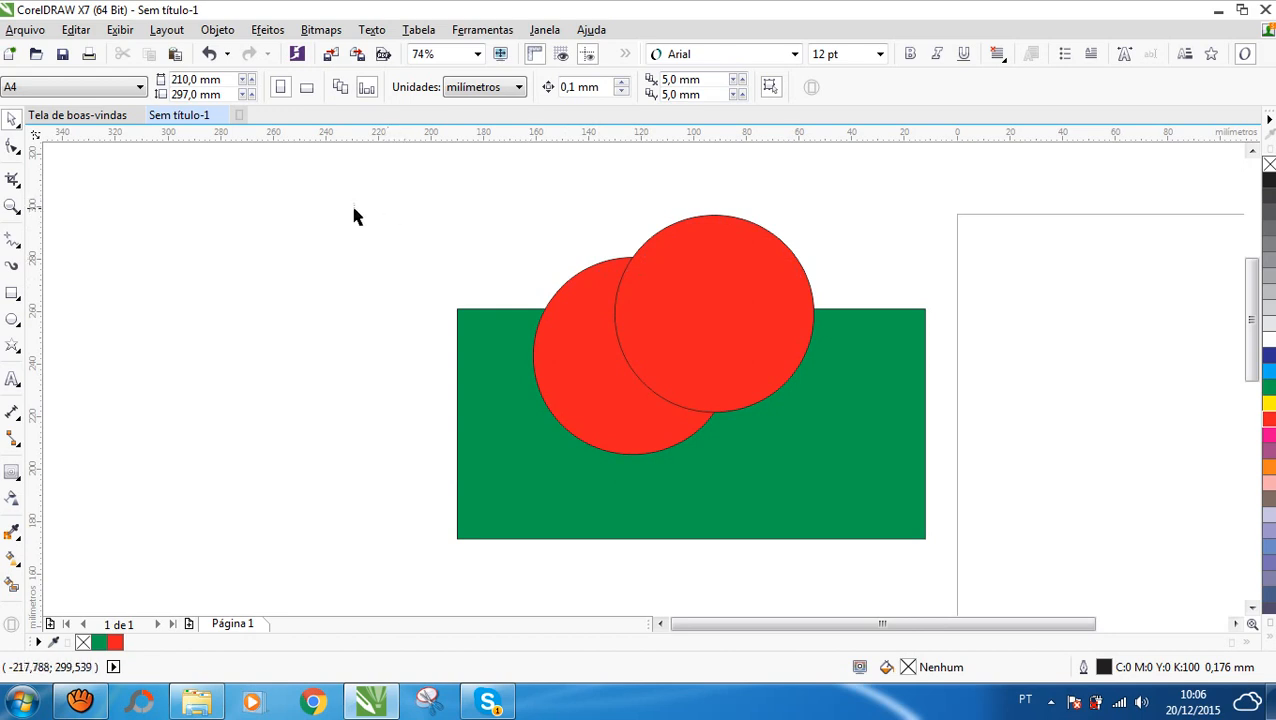
# - Weld both circles and the rectangle into one shape, and undo the weld
pyautogui.moveTo(299, 183); pyautogui.dragTo(990, 565)
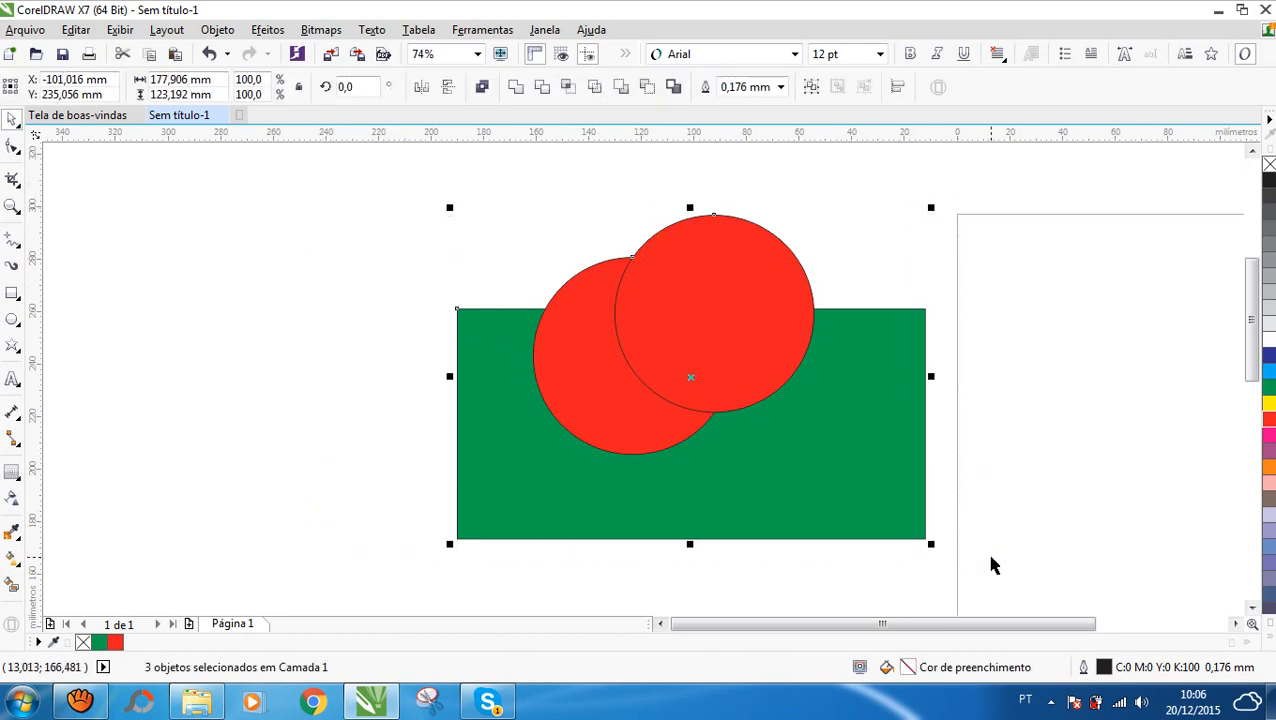
pyautogui.click(515, 88)
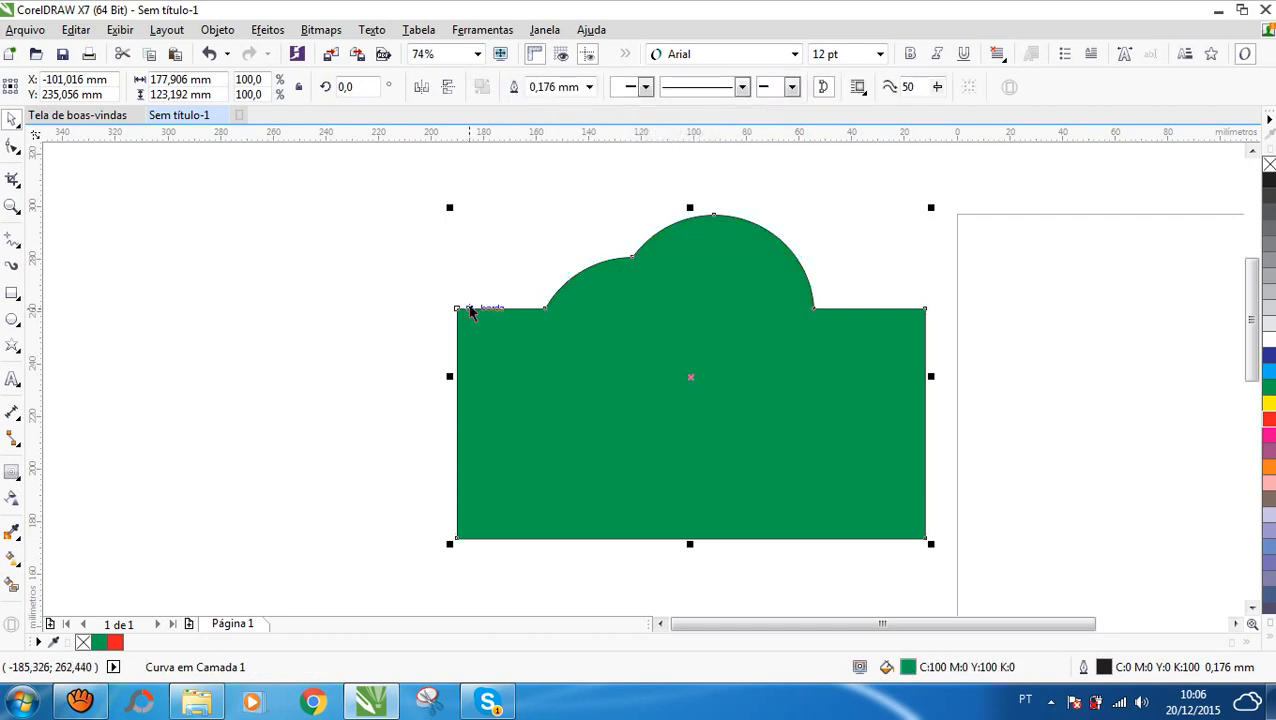
pyautogui.click(277, 214)
pyautogui.hotkey('ctrl', 'z')
pyautogui.click(397, 364)
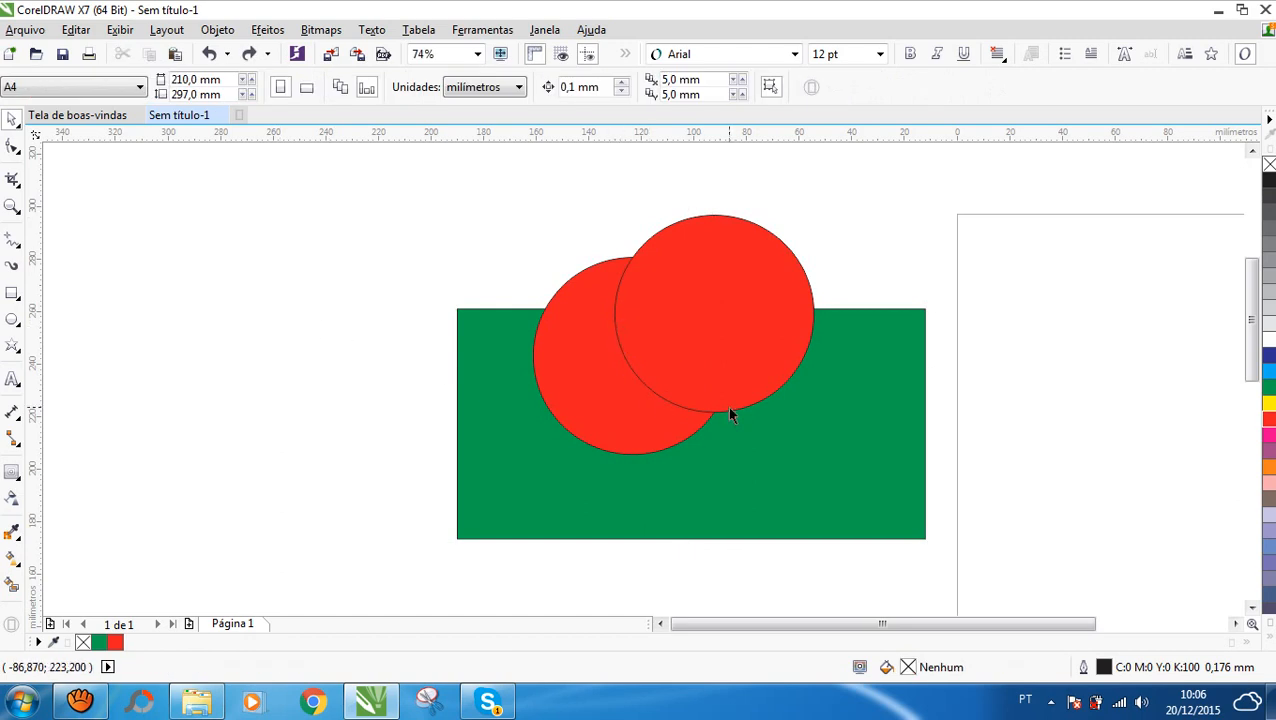
# - Delete the lower-left circle and center the remaining circle horizontally on the rectangle
pyautogui.click(584, 426)
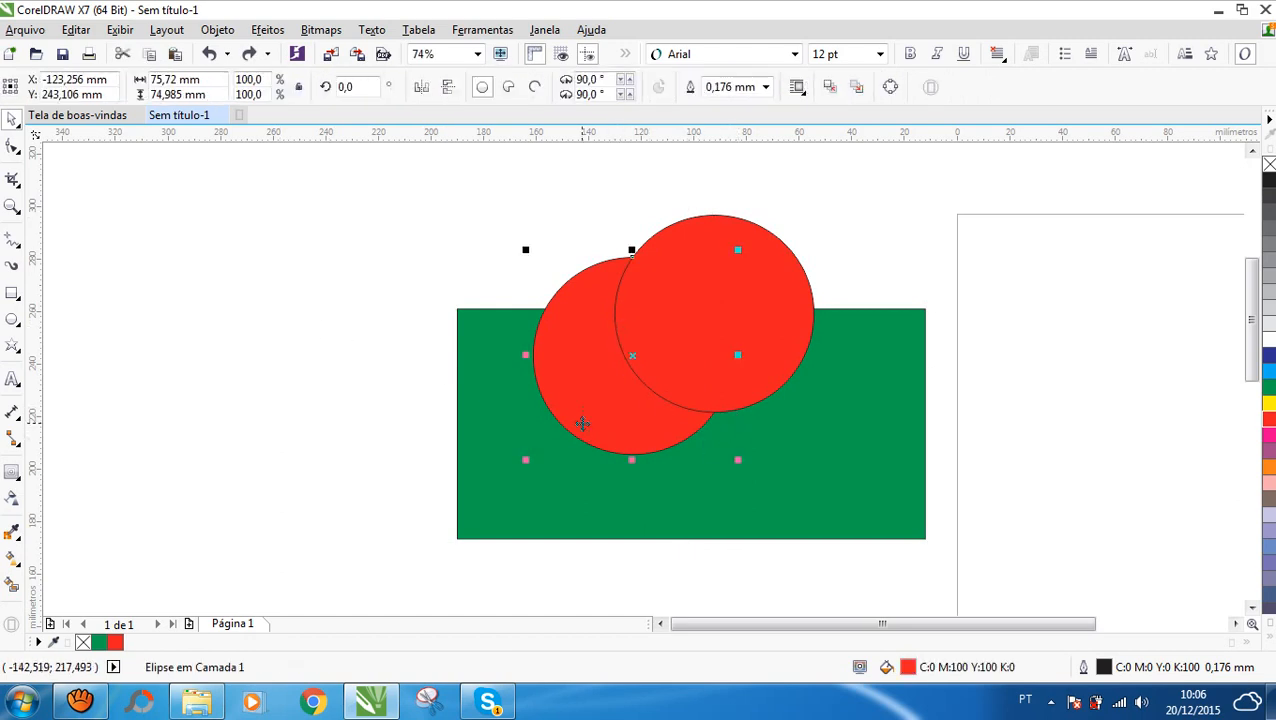
pyautogui.press('Delete')
pyautogui.click(638, 390)
pyautogui.keyDown('shift'); pyautogui.click(575, 455); pyautogui.keyUp('shift')
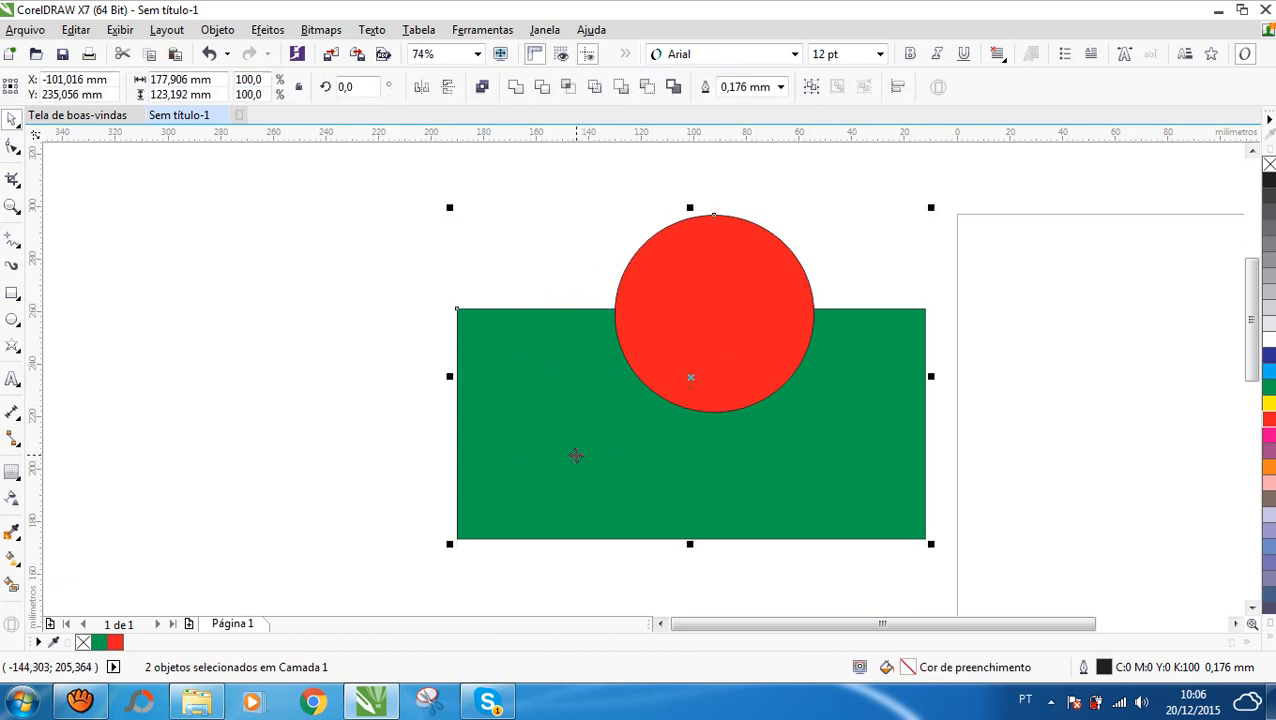
pyautogui.press('c')
pyautogui.click(985, 392)
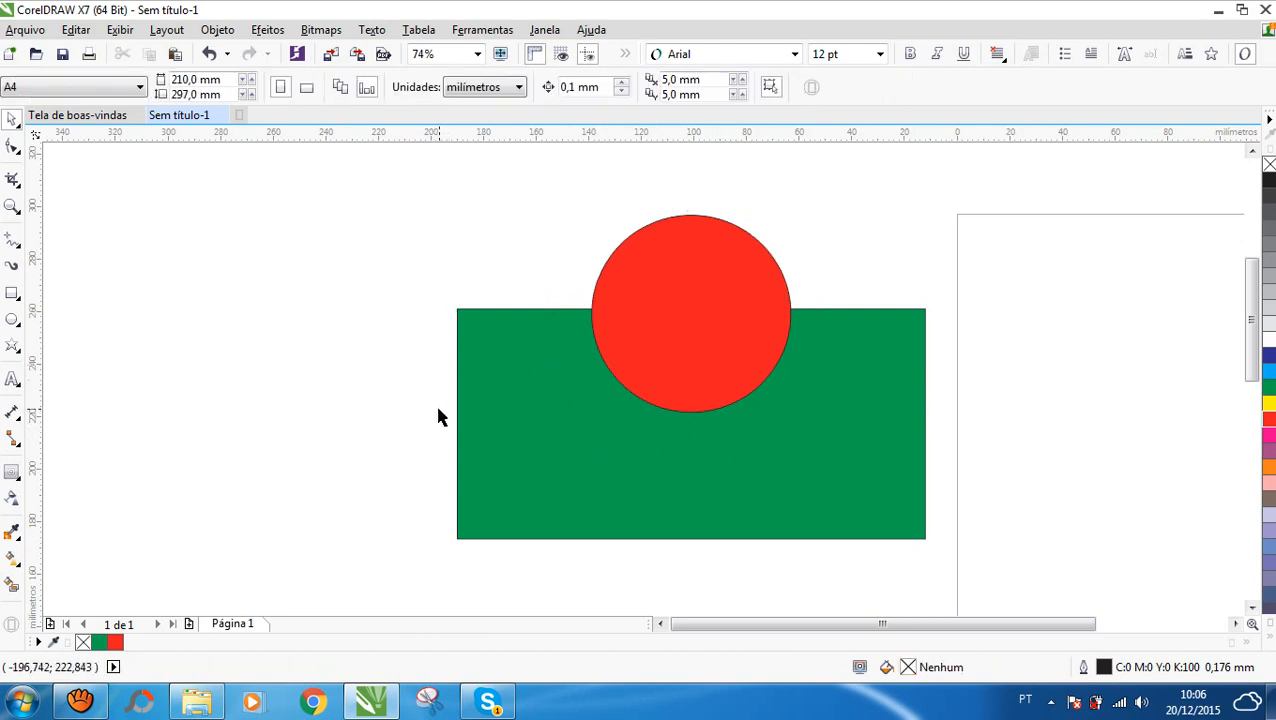
# - Weld the rectangle and circle, selecting the green rectangle first and the red circle last
pyautogui.click(546, 485)
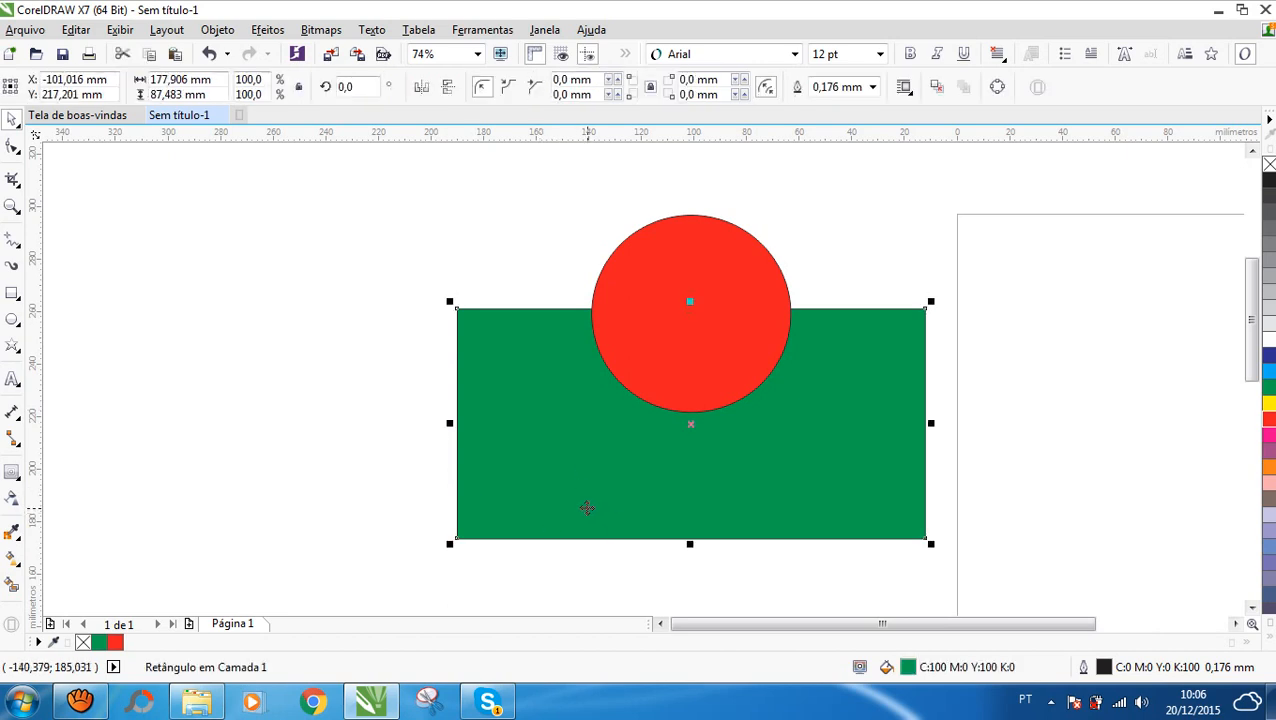
pyautogui.click(700, 229)
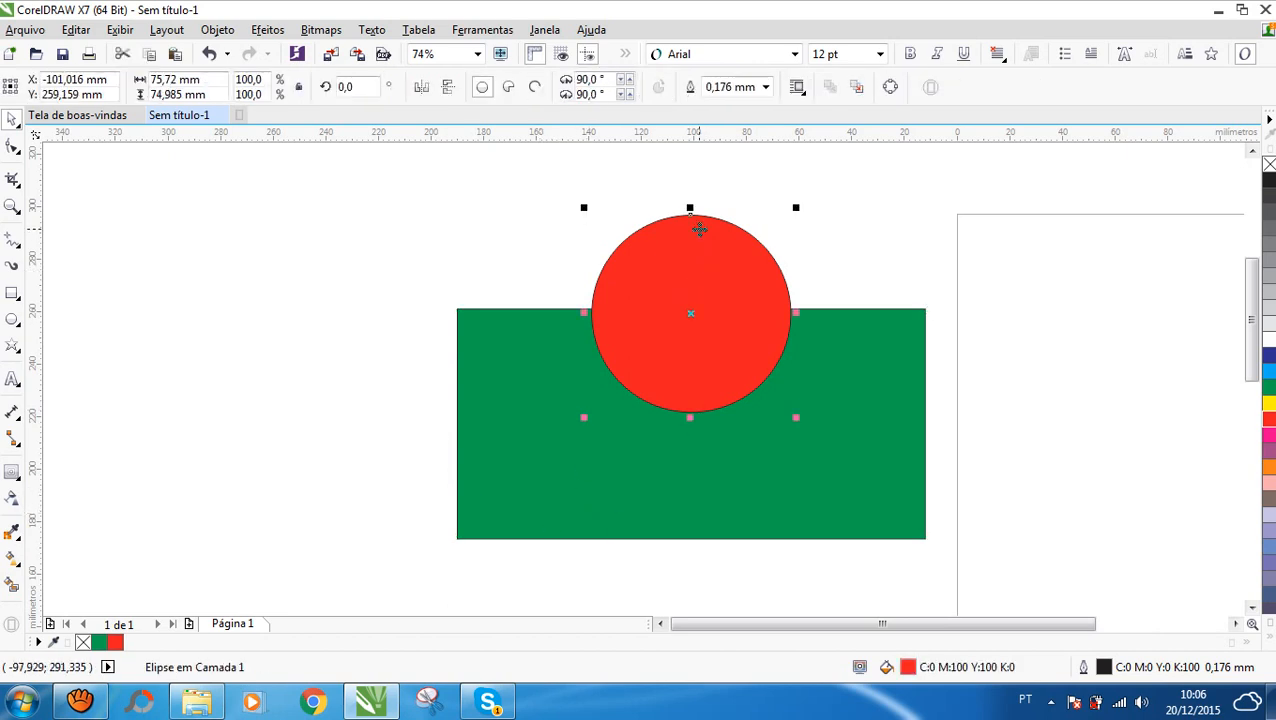
pyautogui.click(534, 518)
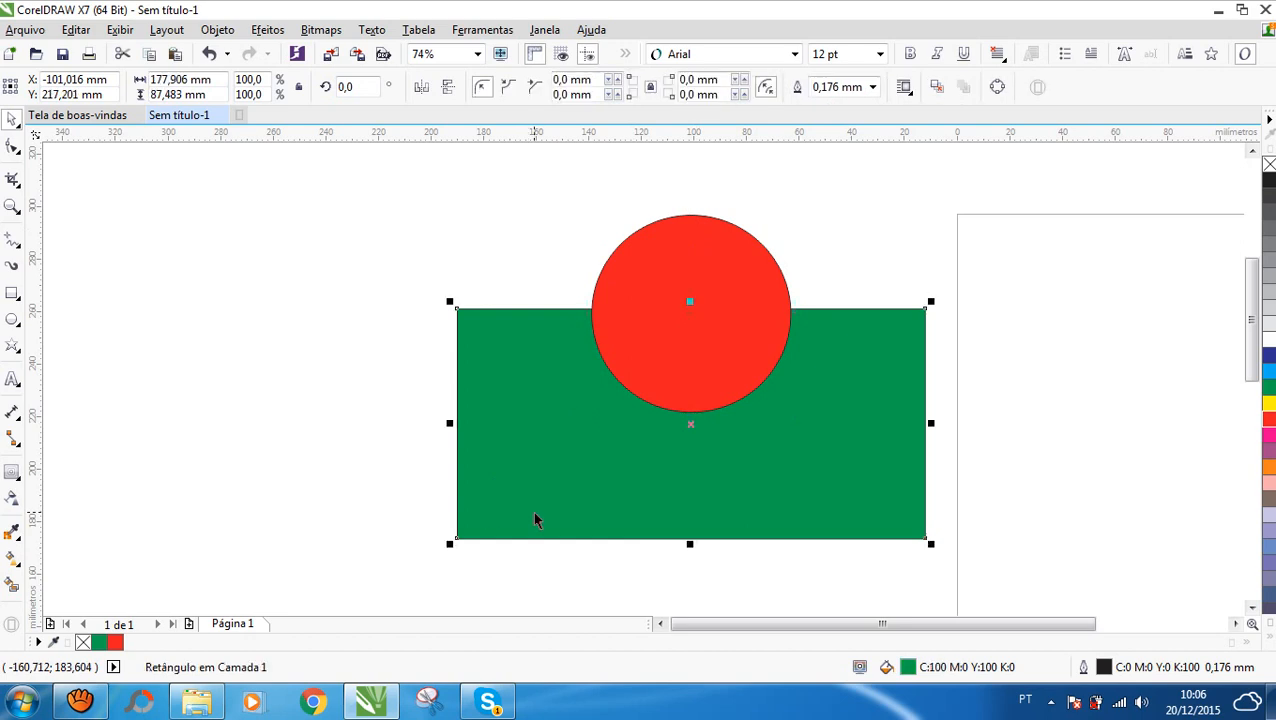
pyautogui.keyDown('shift'); pyautogui.click(672, 231); pyautogui.keyUp('shift')
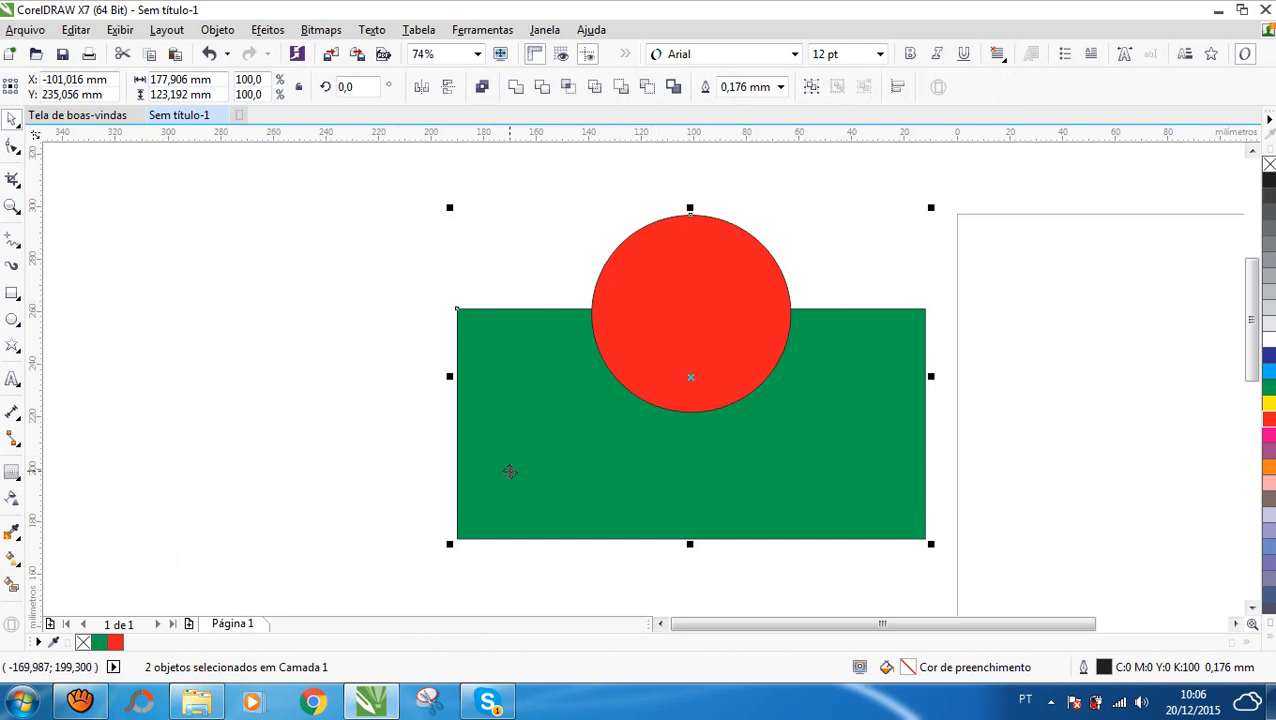
pyautogui.click(515, 87)
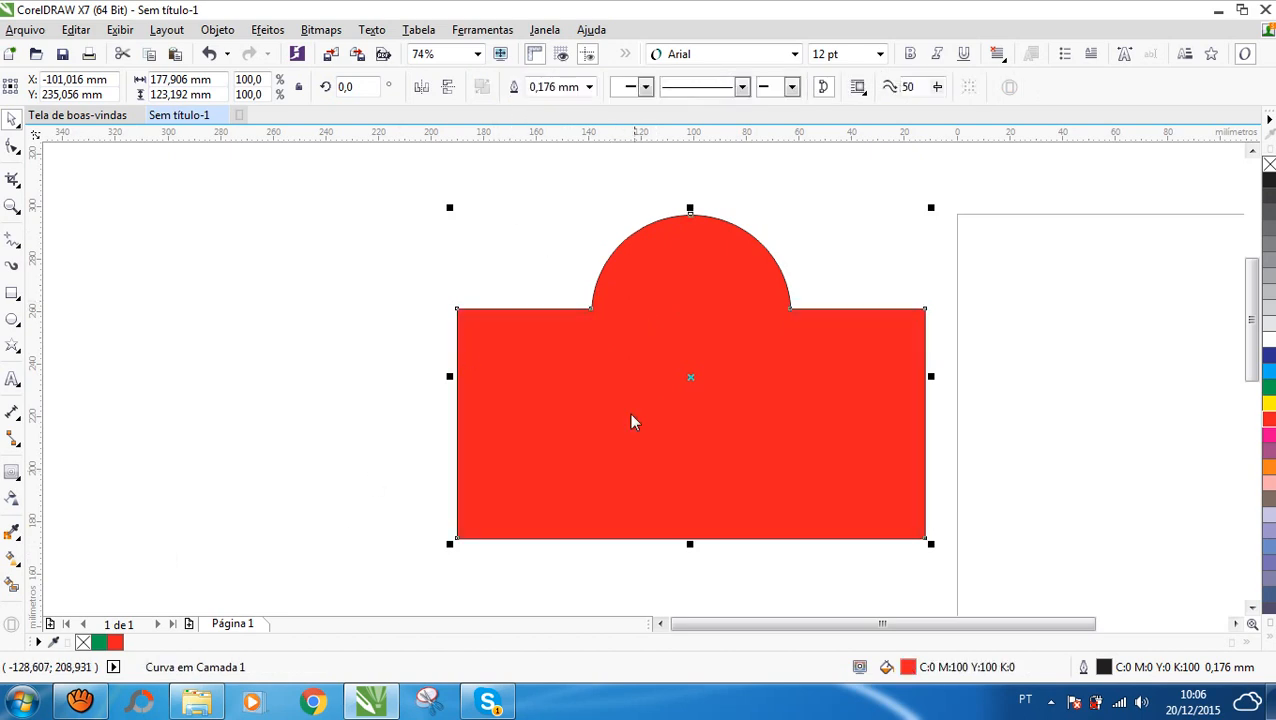
# - Undo the weld and rearrange the shapes so the red circle overlaps the green rectangle's left edge
pyautogui.hotkey('ctrl', 'z')
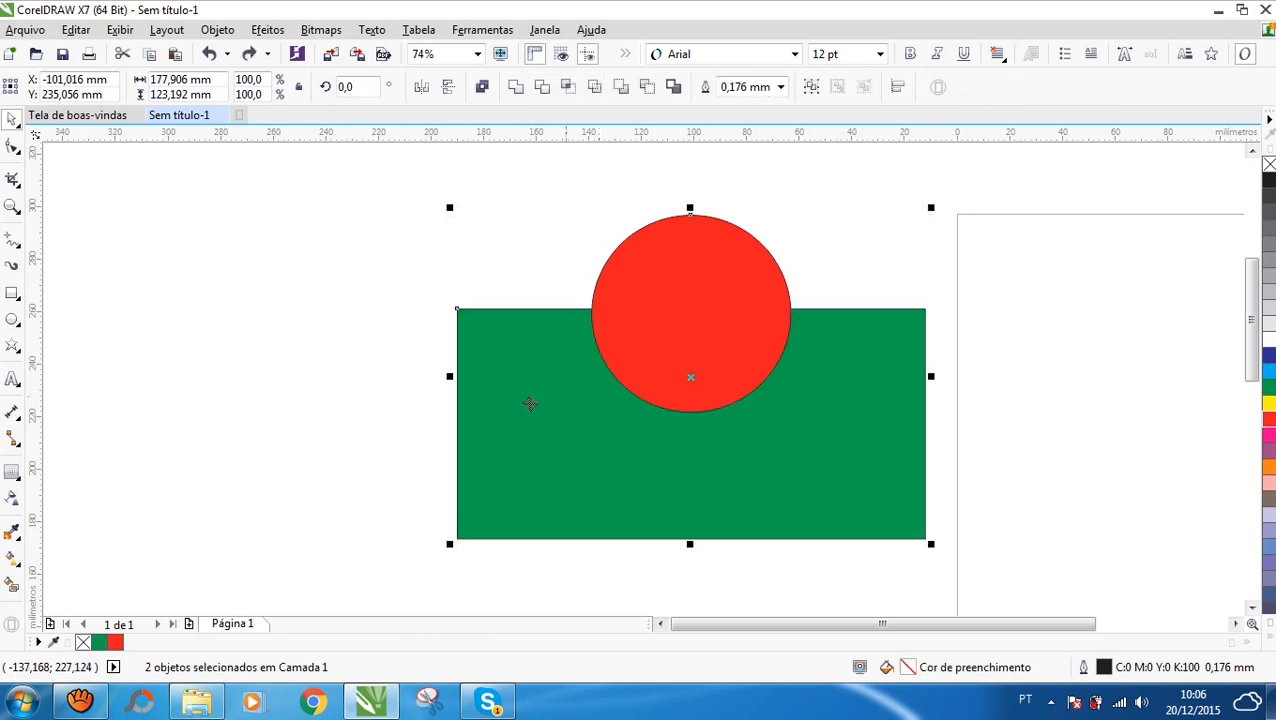
pyautogui.click(322, 390)
pyautogui.scroll(-5, 769, 370)
pyautogui.moveTo(749, 356); pyautogui.dragTo(465, 387)
pyautogui.scroll(2, 810, 385)
pyautogui.click(336, 268)
# - Add a large text label 1 and place it above the red circle
pyautogui.click(12, 379)
pyautogui.click(221, 327)
pyautogui.write('1')
pyautogui.click(12, 119)
pyautogui.moveTo(231, 310); pyautogui.dragTo(349, 268)
pyautogui.moveTo(459, 378); pyautogui.dragTo(424, 383)
# - Duplicate the number label above the green rectangle and change the copy's text to 2
pyautogui.moveTo(343, 288); pyautogui.dragTo(458, 280)
pyautogui.click(460, 280)
pyautogui.press('BackSpace')
pyautogui.write('2')
pyautogui.click(12, 118)
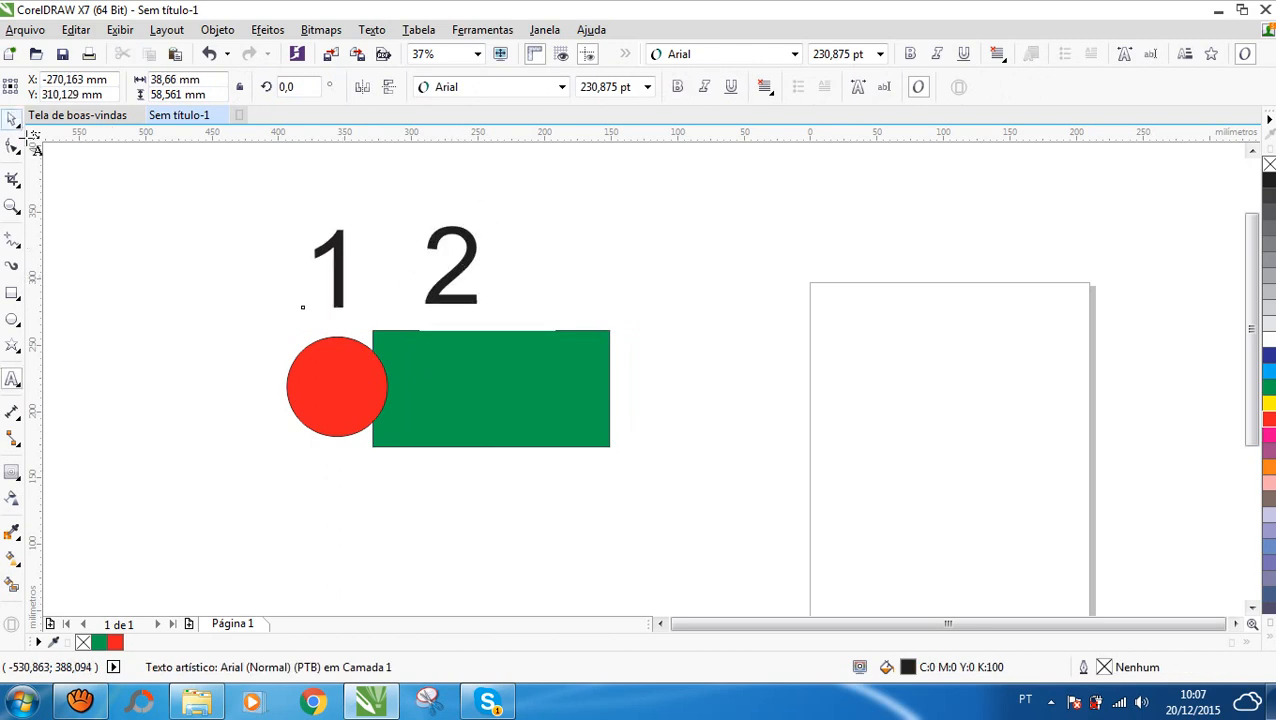
pyautogui.press('Escape')
# - Weld the shapes with the red circle selected first and the green rectangle last, and undo the weld
pyautogui.click(352, 384)
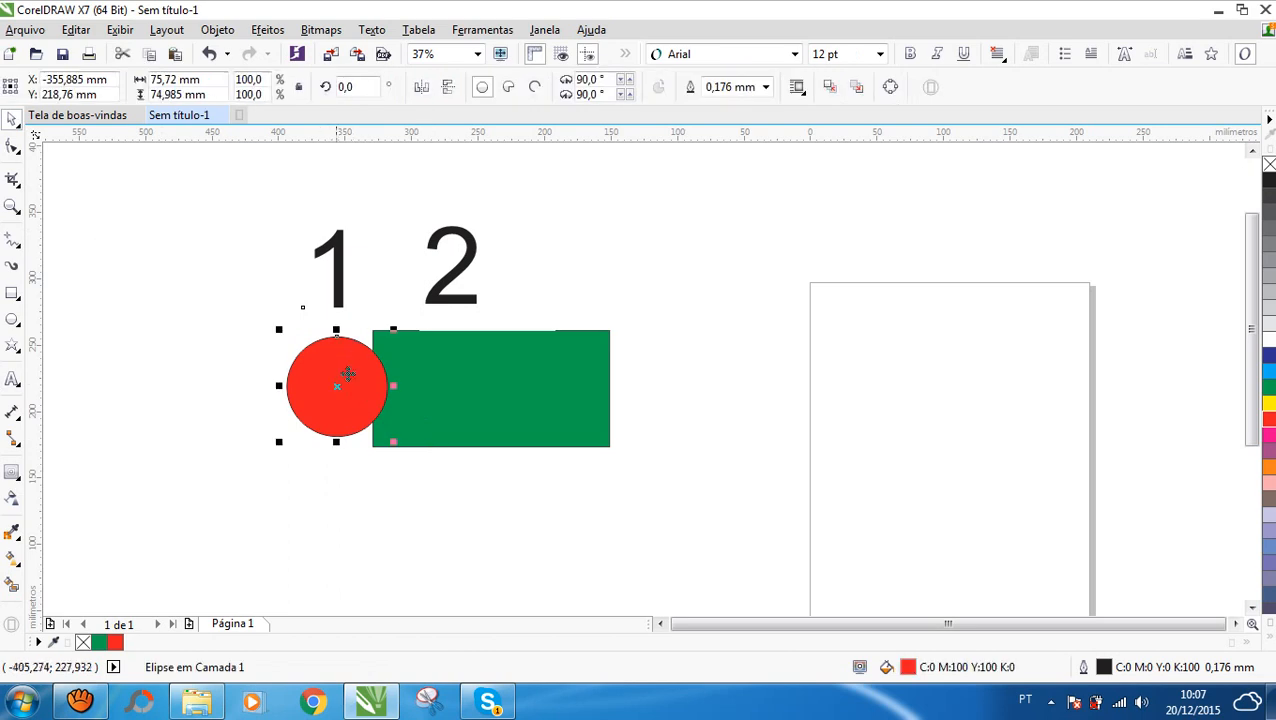
pyautogui.keyDown('shift'); pyautogui.click(447, 382); pyautogui.keyUp('shift')
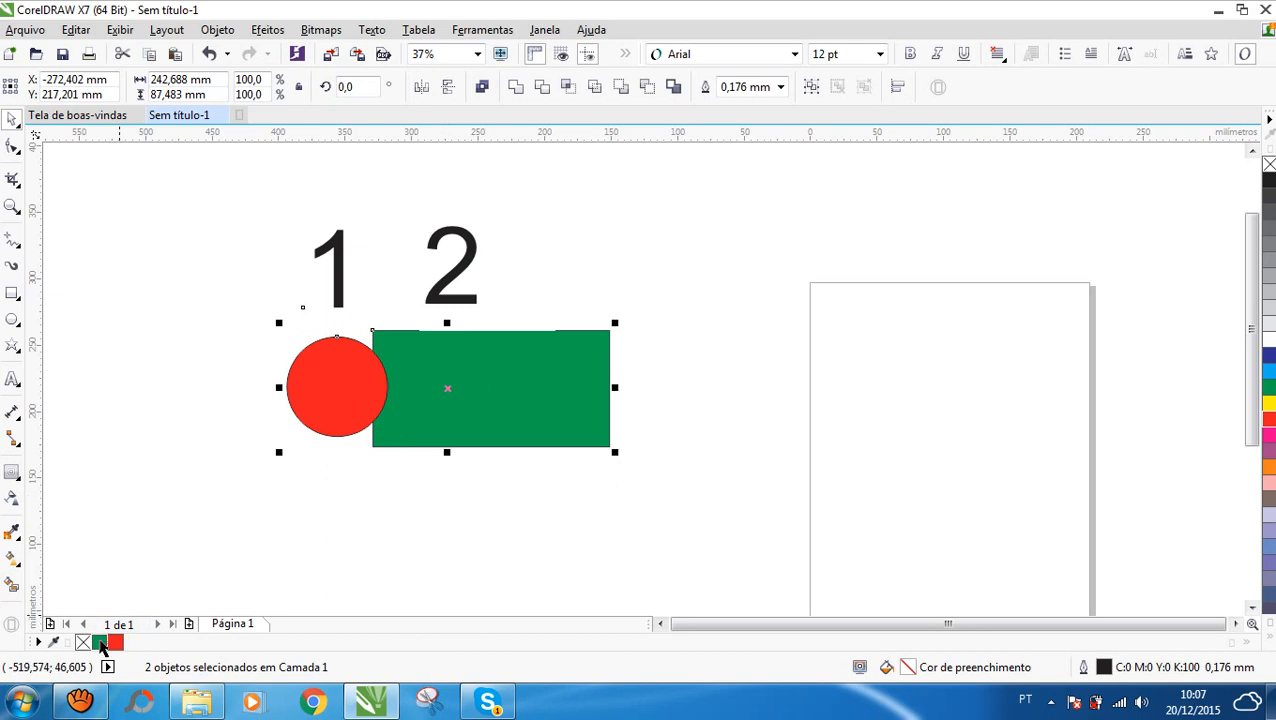
pyautogui.click(515, 87)
pyautogui.click(627, 266)
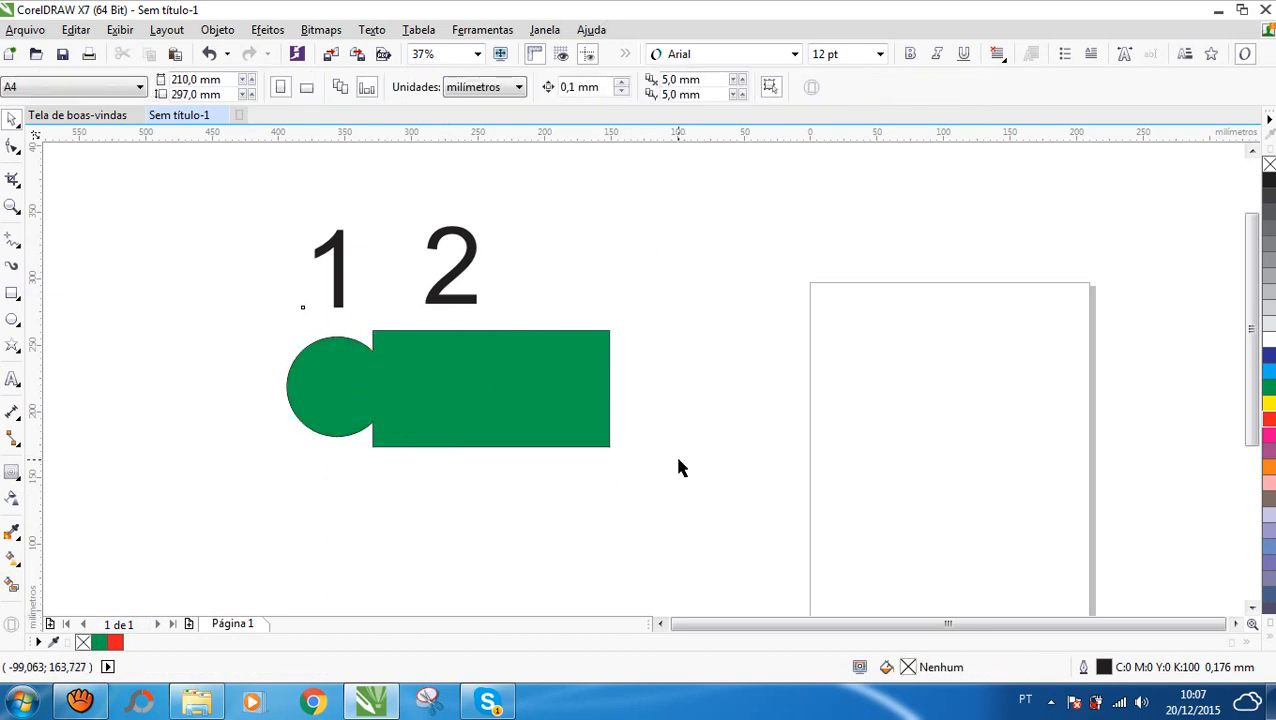
pyautogui.hotkey('ctrl', 'z')
pyautogui.click(373, 282)
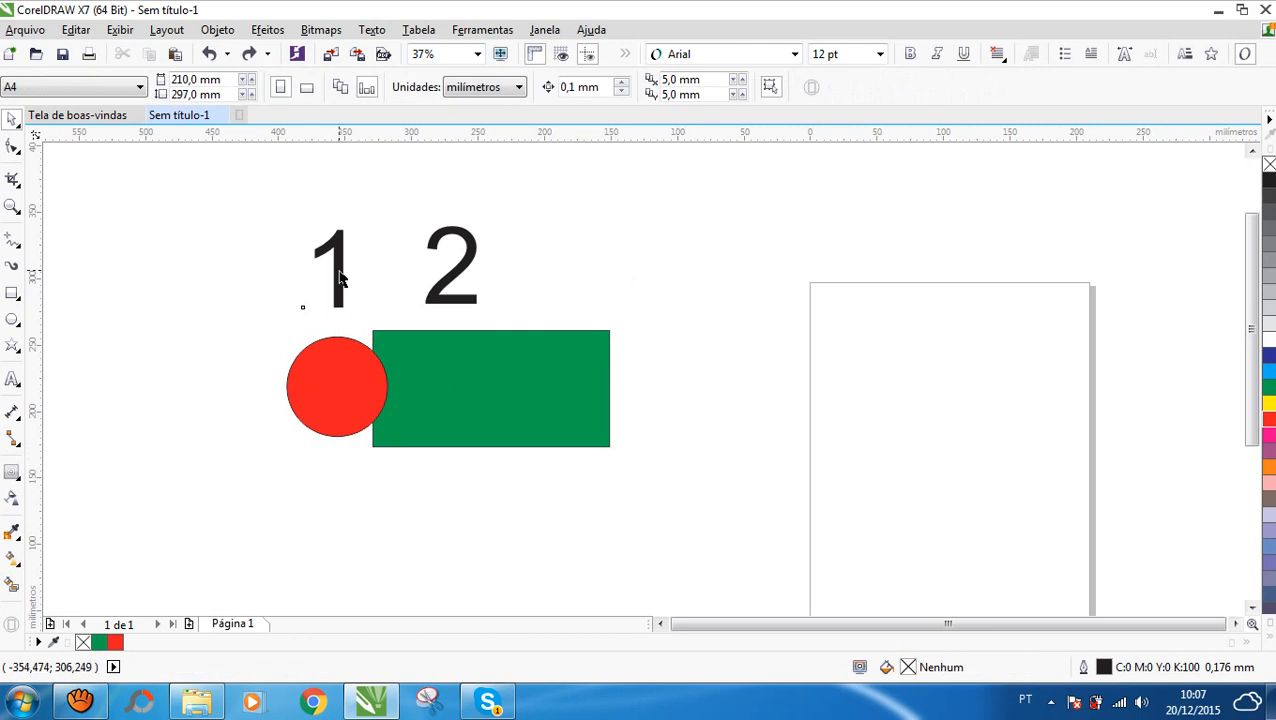
# - Mirror the 1 and 2 labels together horizontally so their order is swapped
pyautogui.click(340, 278)
pyautogui.keyDown('shift'); pyautogui.click(465, 272); pyautogui.keyUp('shift')
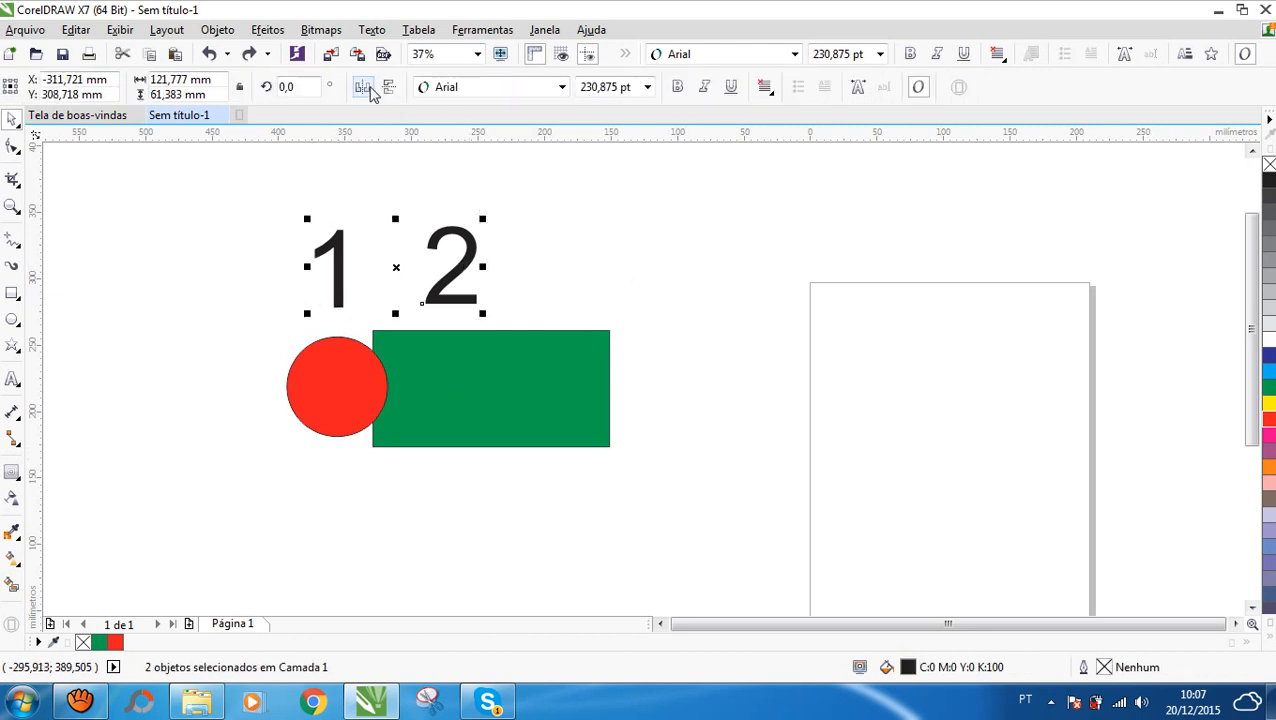
pyautogui.click(372, 88)
pyautogui.click(547, 219)
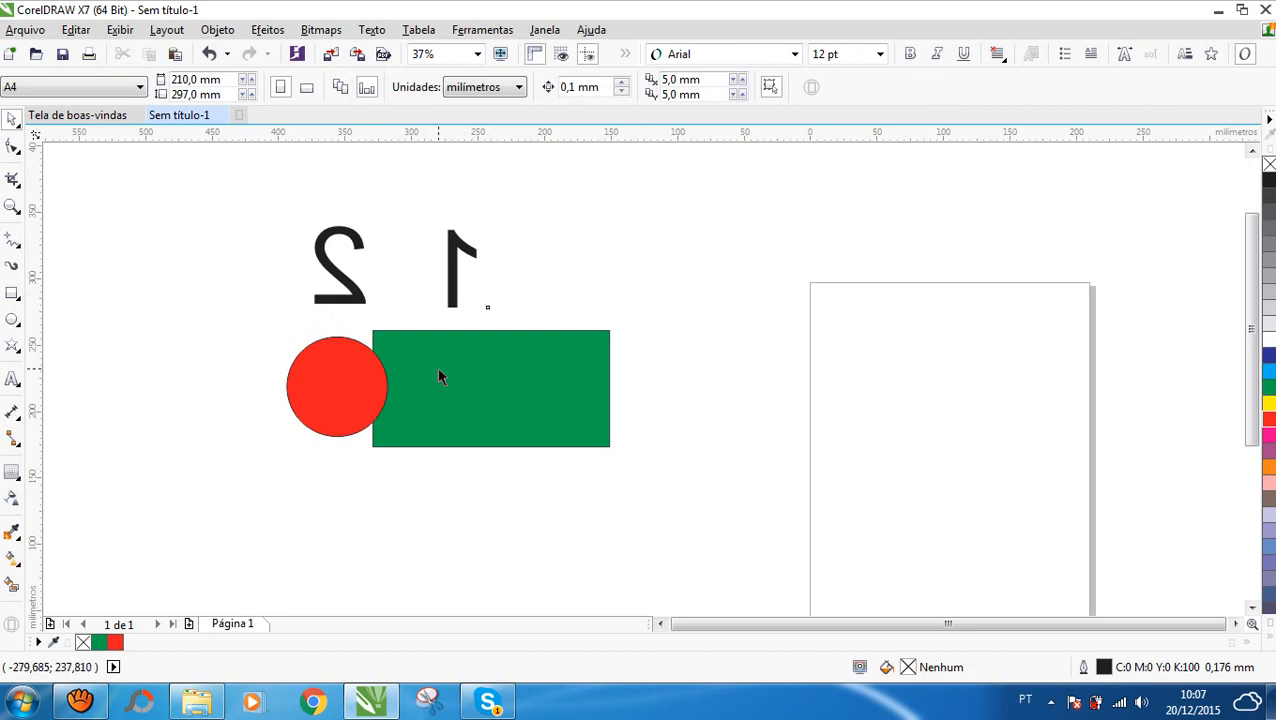
# - Weld the shapes with the green rectangle selected first and the red circle last
pyautogui.click(489, 375)
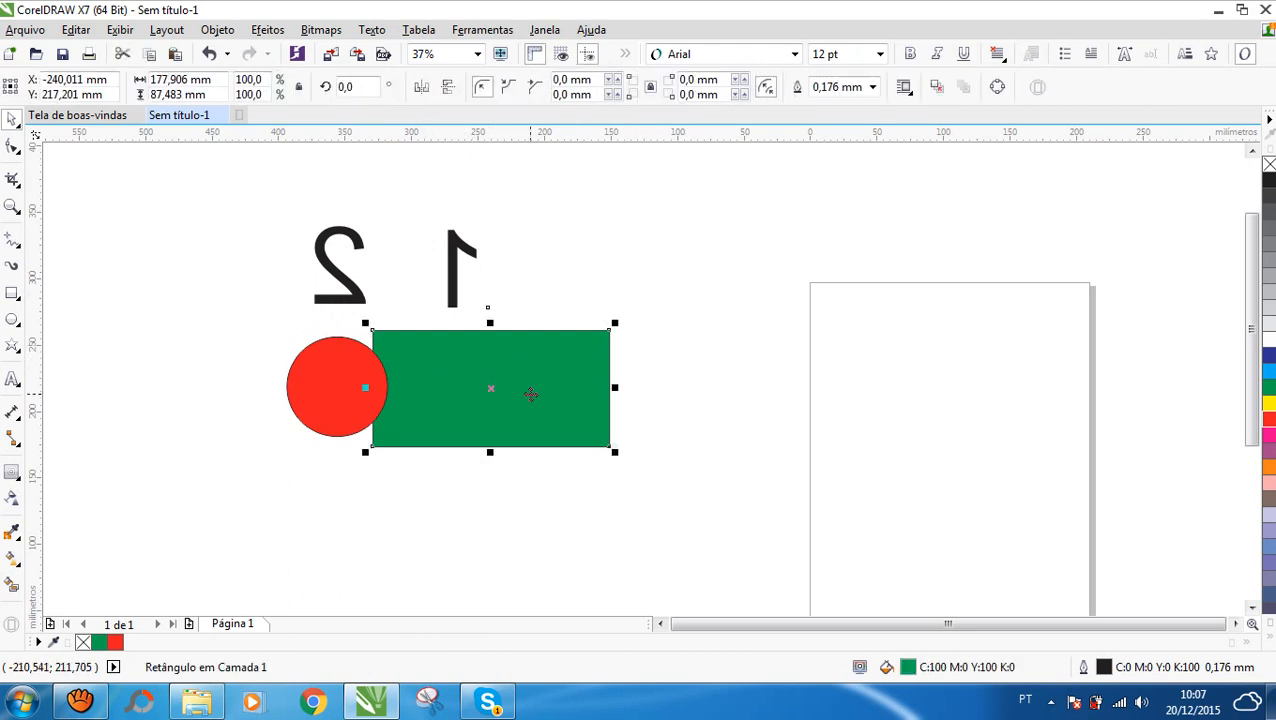
pyautogui.keyDown('shift'); pyautogui.click(323, 398); pyautogui.keyUp('shift')
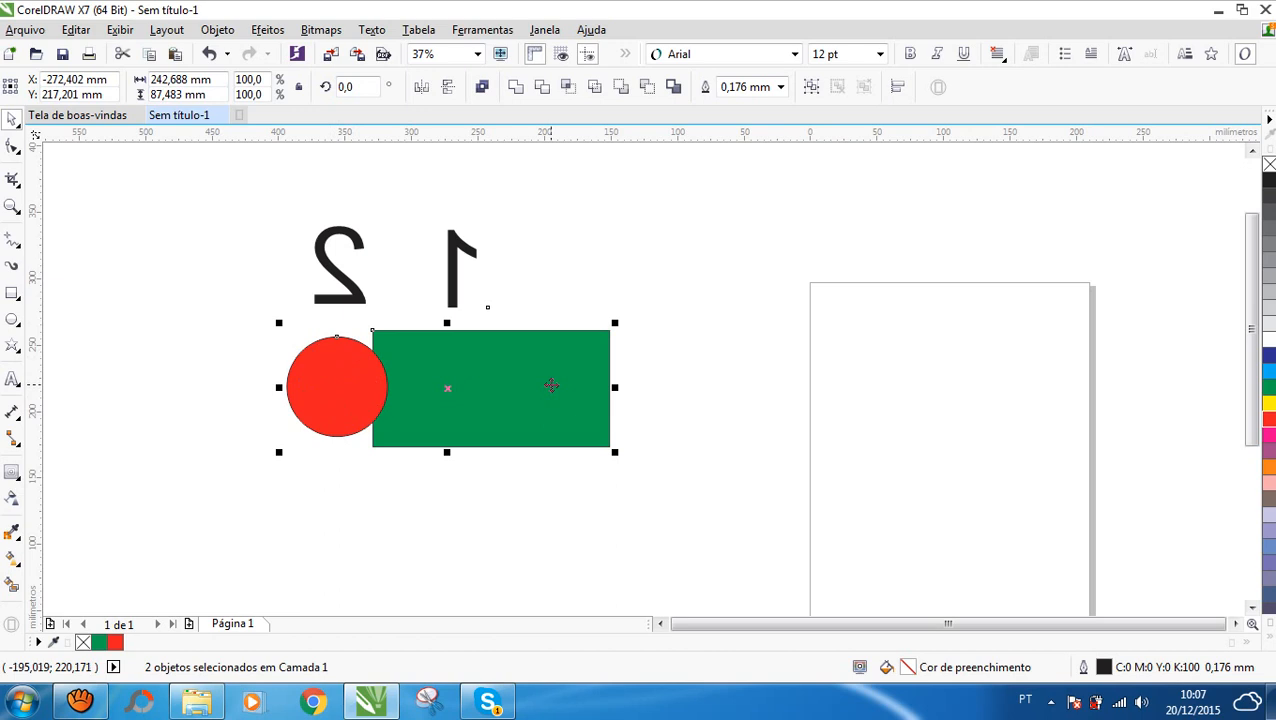
pyautogui.click(518, 88)
pyautogui.click(704, 270)
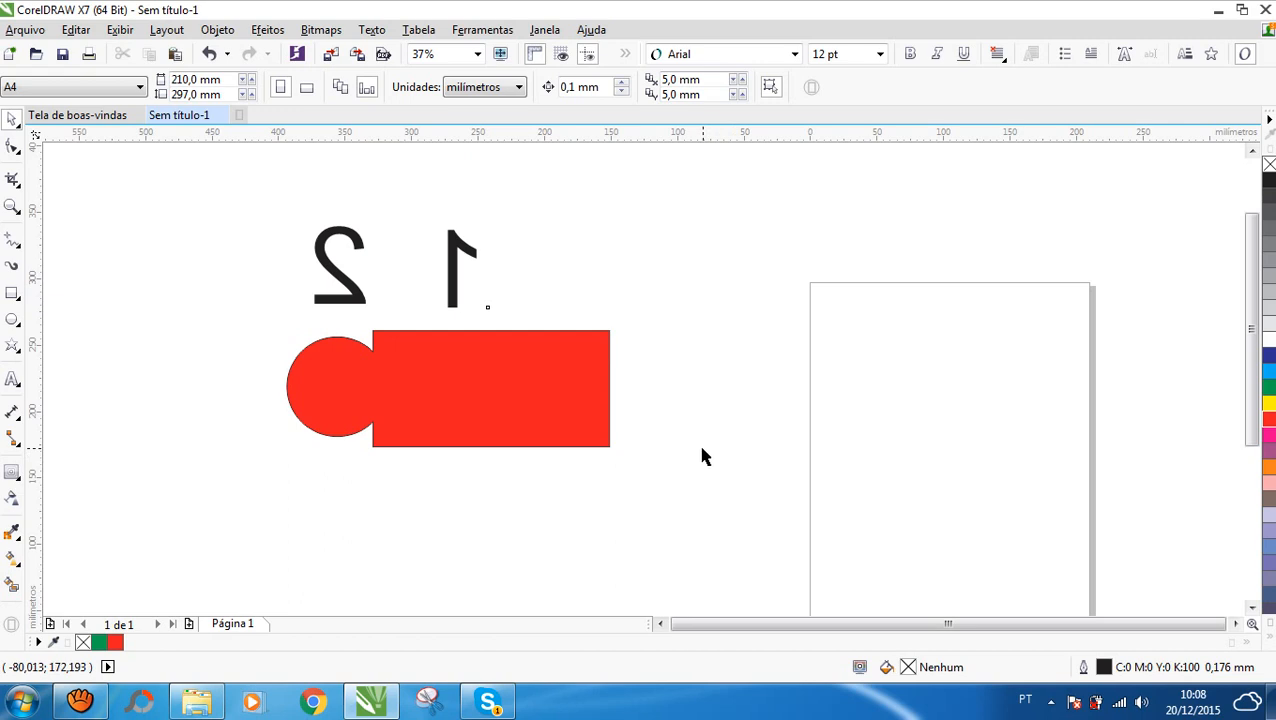
# - Undo the weld and delete both mirrored number labels above the shapes
pyautogui.click(315, 244)
pyautogui.press('Delete')
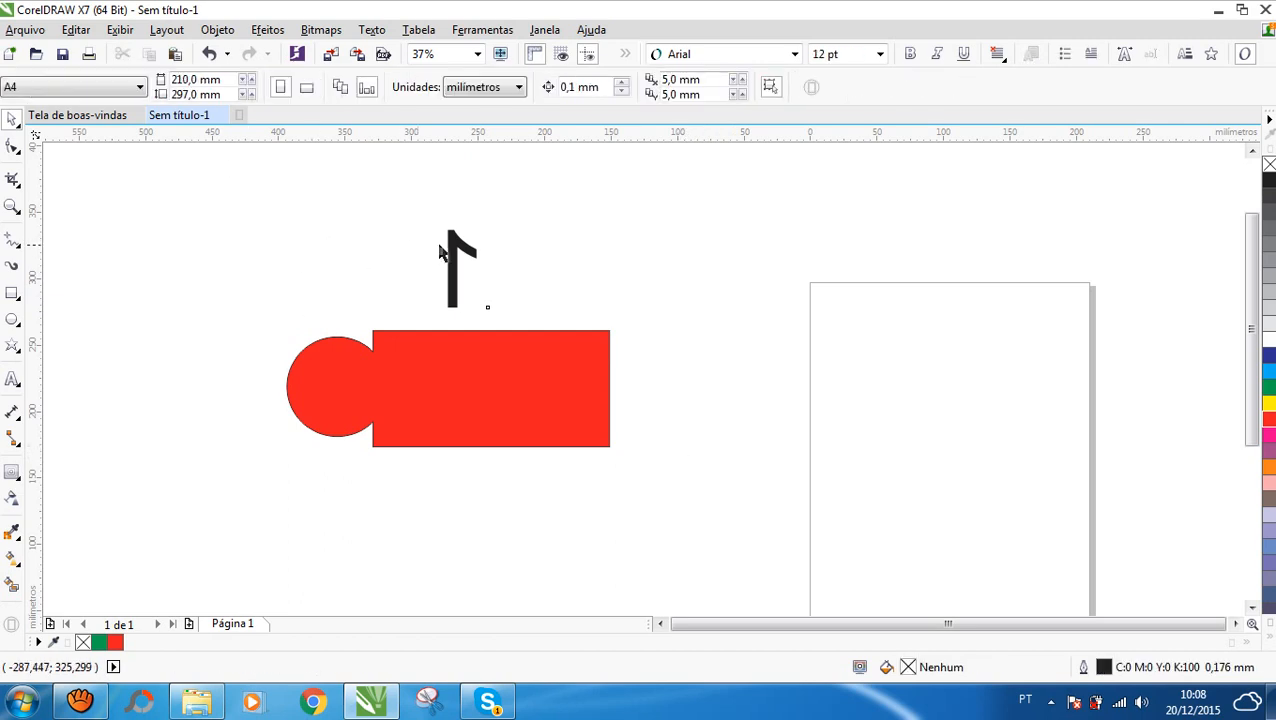
pyautogui.click(448, 262)
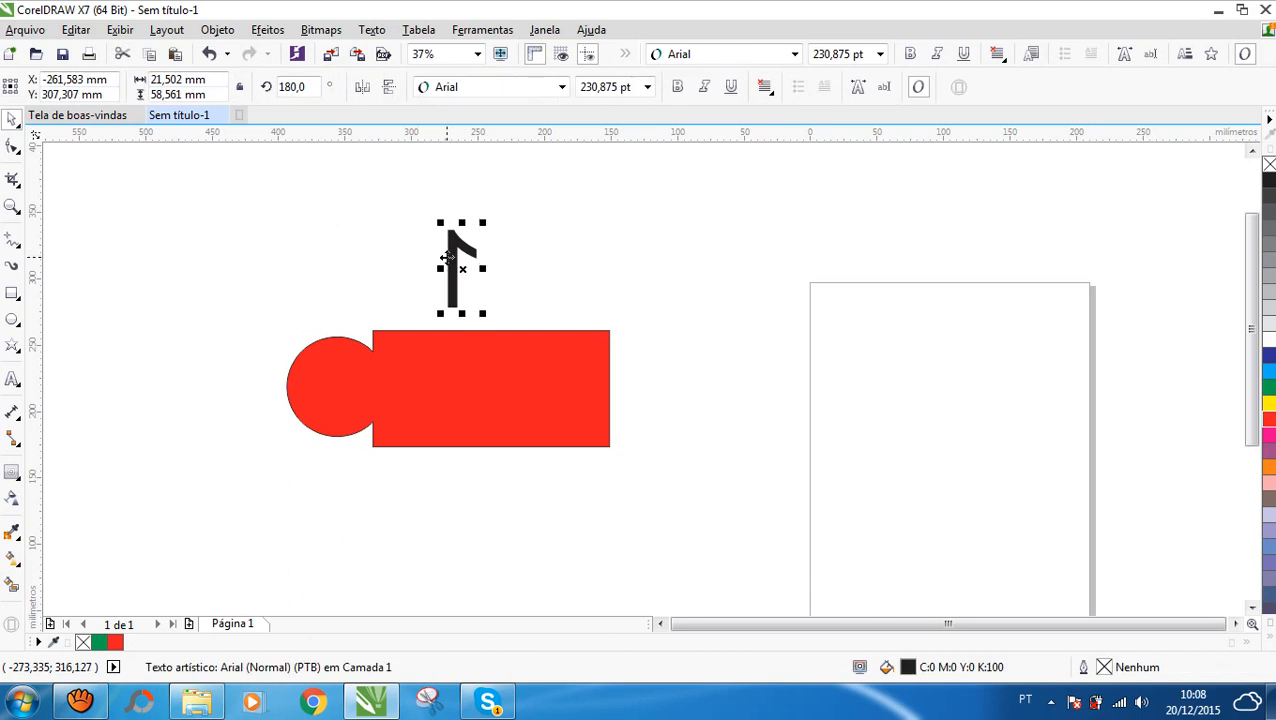
pyautogui.press('Delete')
pyautogui.hotkey('ctrl', 'z')
pyautogui.hotkey('ctrl', 'z')
pyautogui.hotkey('ctrl', 'z')
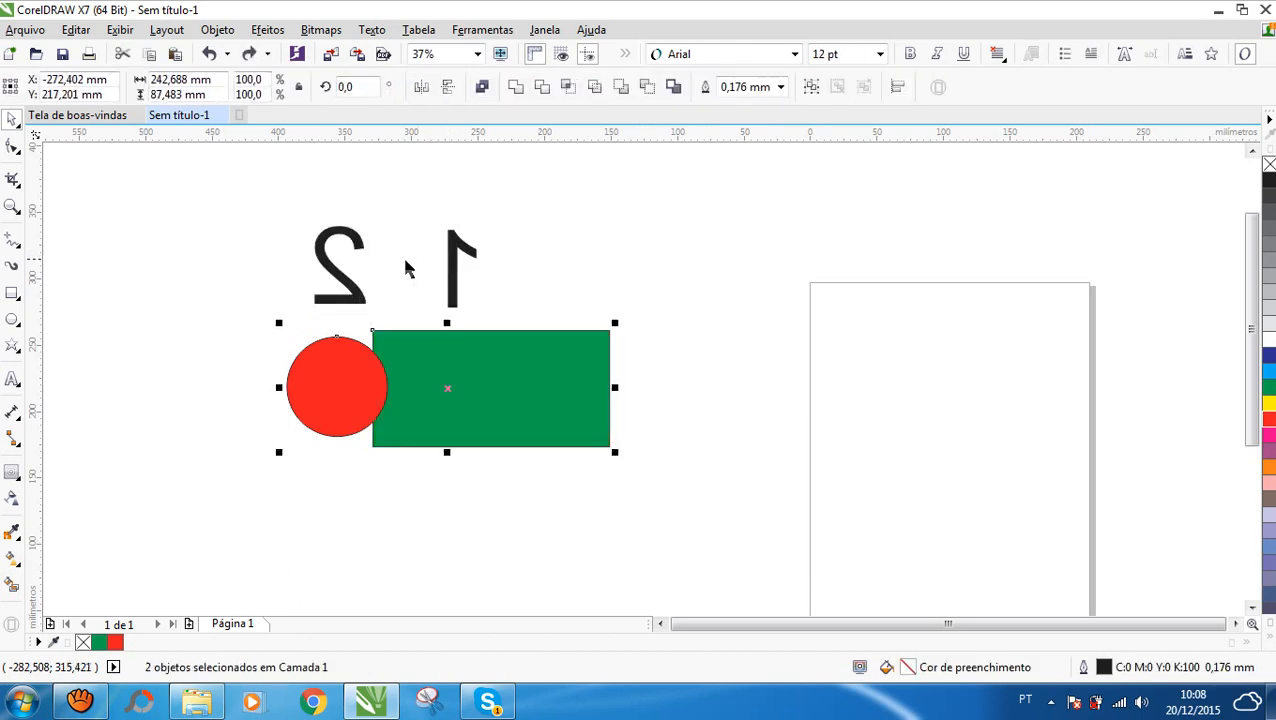
pyautogui.moveTo(223, 189); pyautogui.dragTo(587, 331)
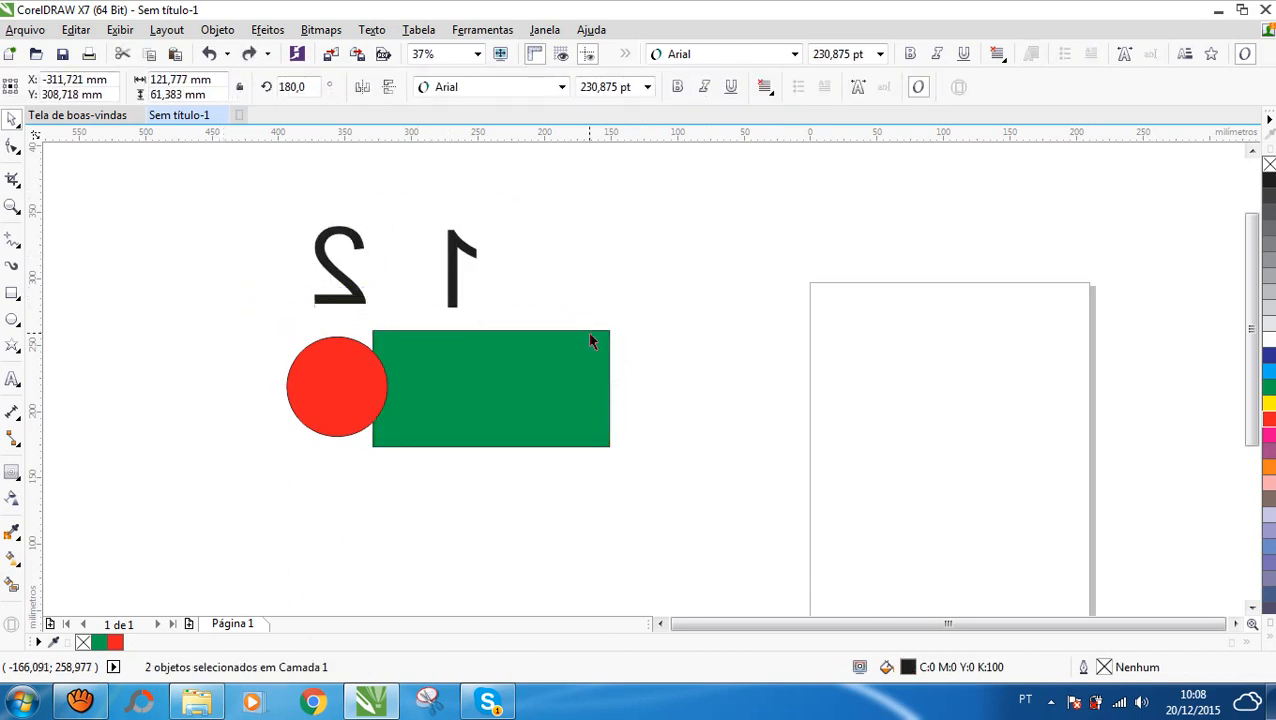
pyautogui.press('Delete')
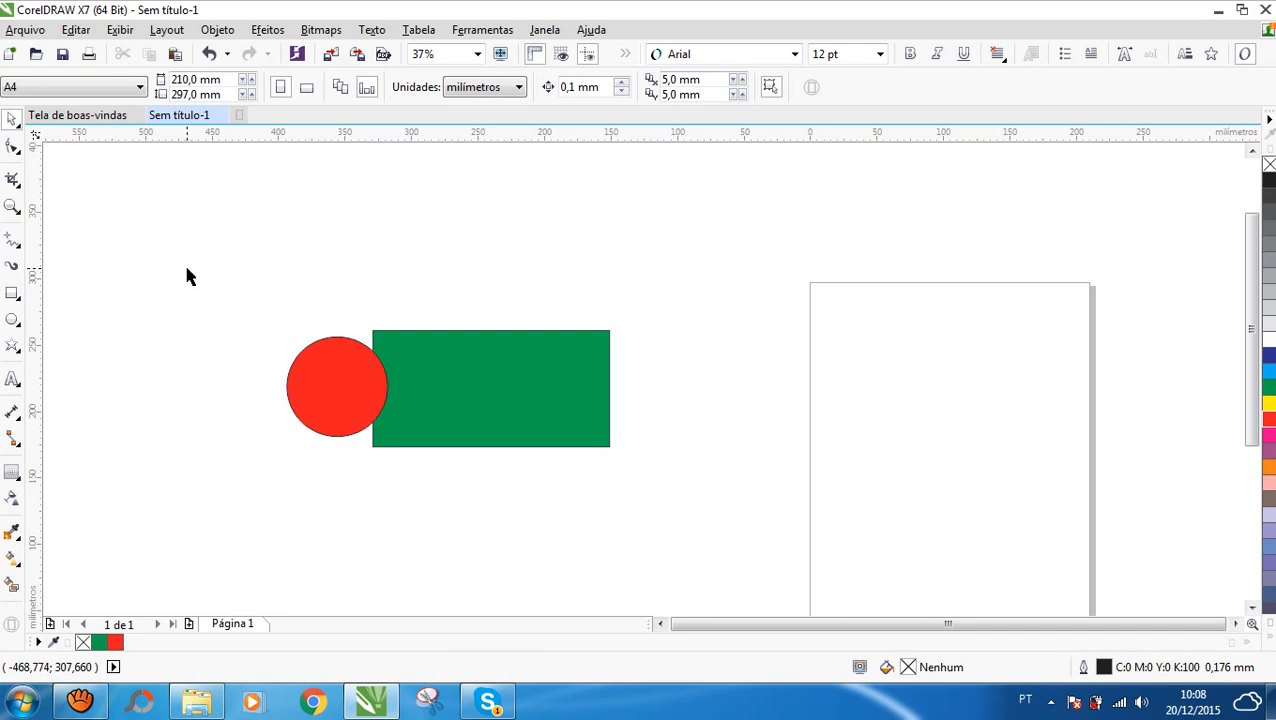
# - Move the red circle onto the rectangle's upper edge and enlarge it to about 96 mm across
pyautogui.moveTo(338, 372); pyautogui.dragTo(462, 252)
pyautogui.moveTo(518, 322); pyautogui.dragTo(546, 350)
pyautogui.moveTo(471, 285); pyautogui.dragTo(491, 309)
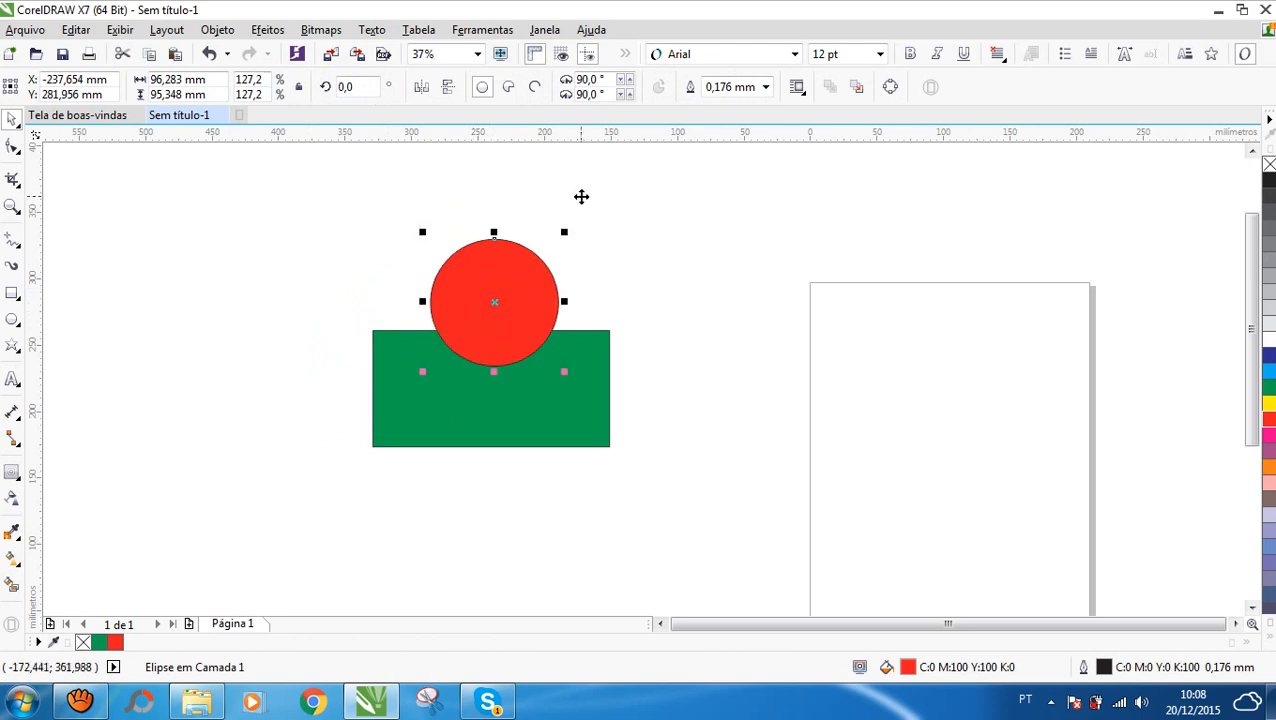
# - Select the circle and rectangle and move them together about 7 mm down
pyautogui.keyDown('shift'); pyautogui.click(532, 407); pyautogui.keyUp('shift')
pyautogui.scroll(1, 531, 198)
pyautogui.scroll(-1, 531, 198)
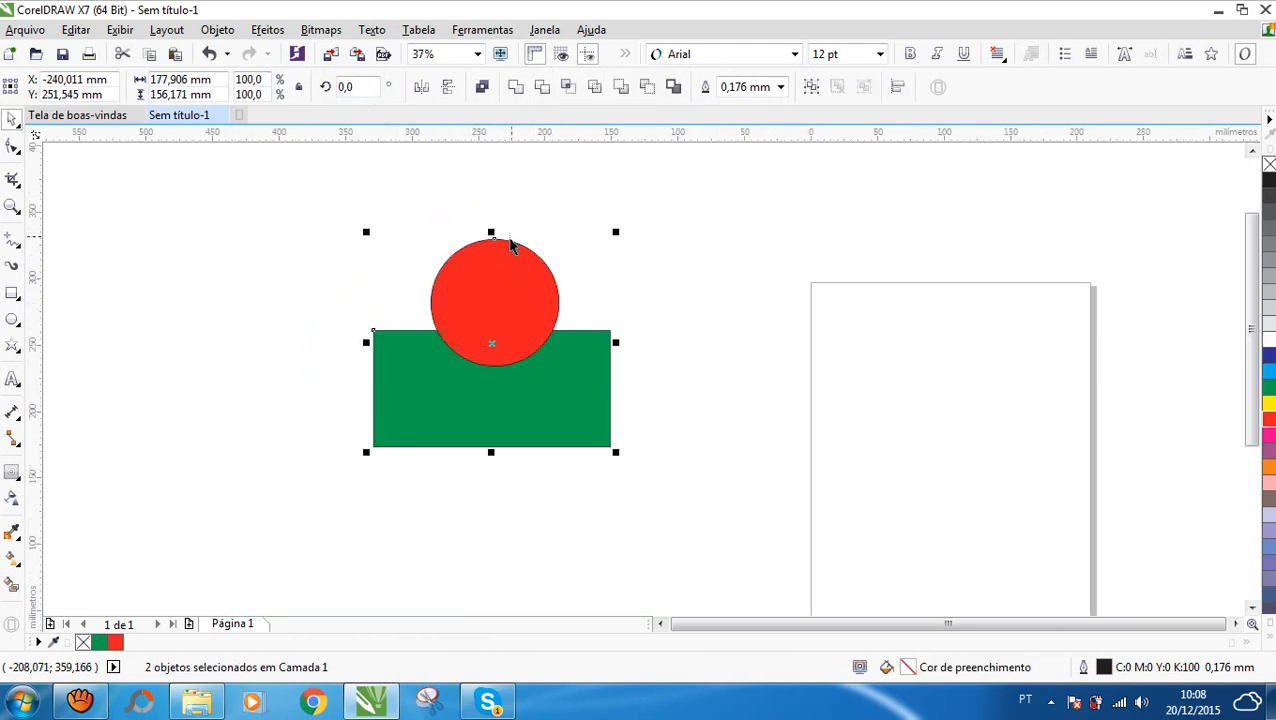
pyautogui.scroll(1, 528, 231)
pyautogui.scroll(-1, 492, 296)
pyautogui.scroll(1, 487, 390)
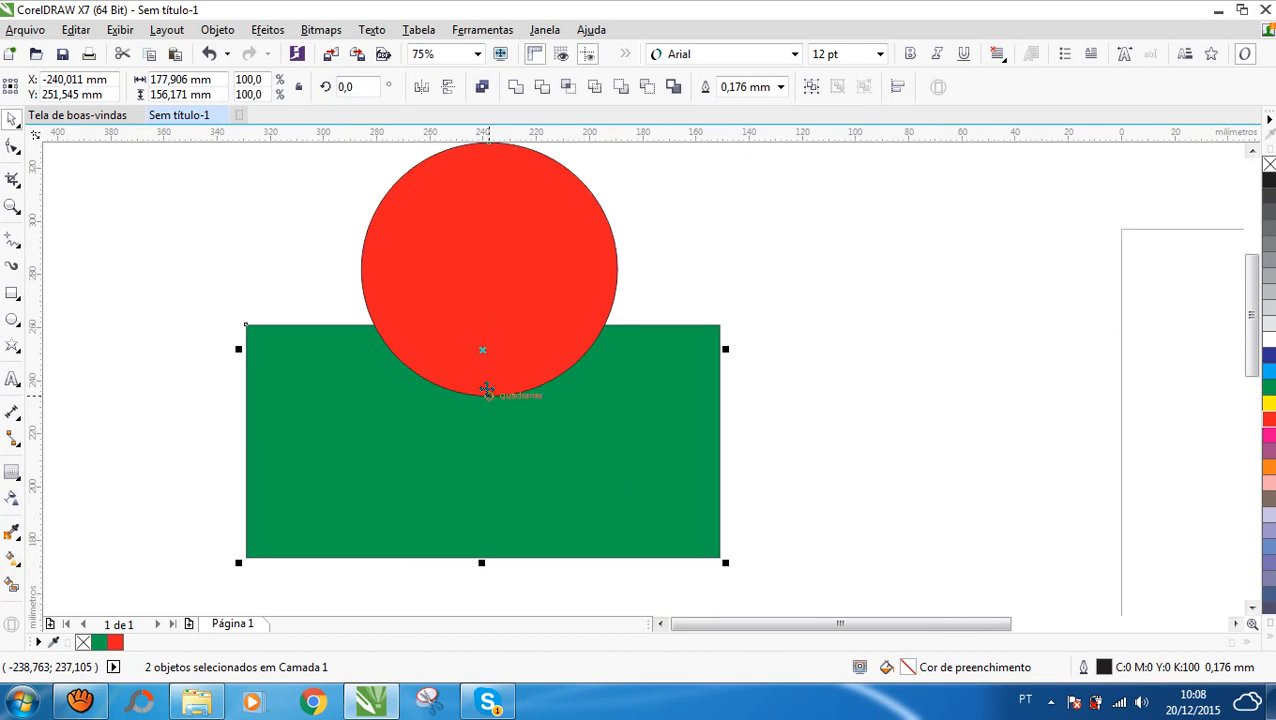
pyautogui.moveTo(509, 332); pyautogui.dragTo(509, 351)
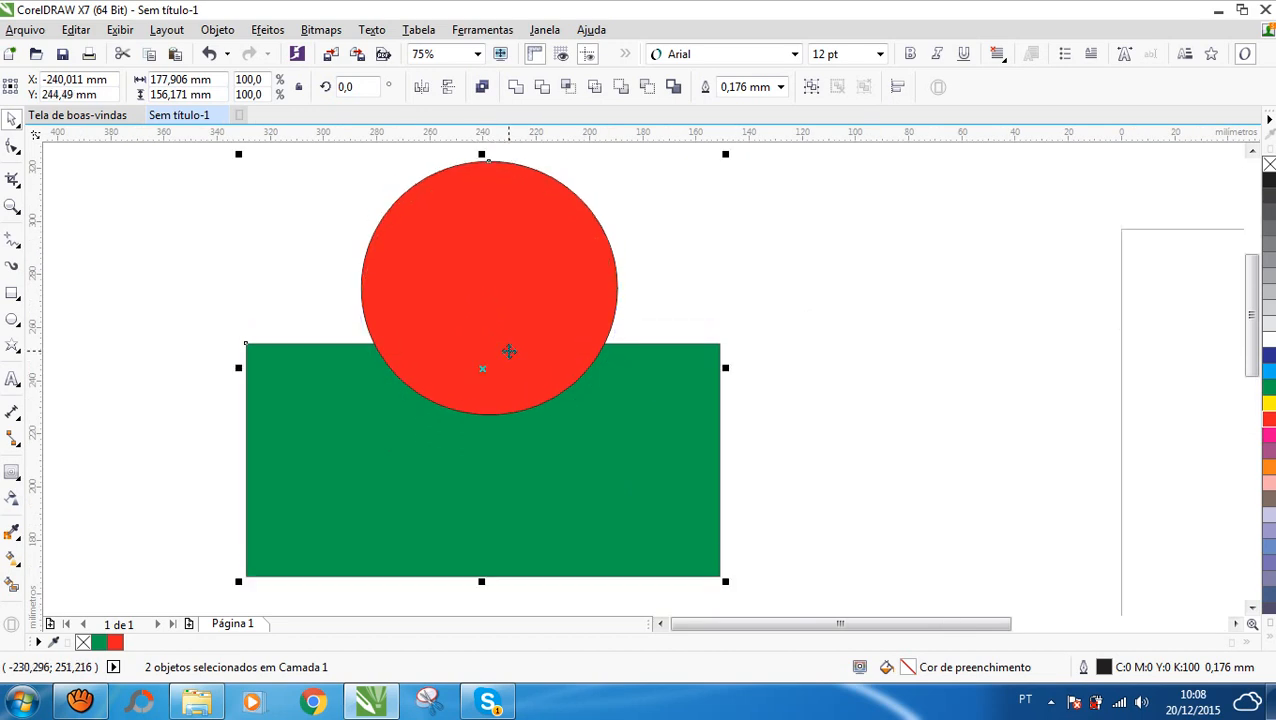
pyautogui.scroll(-2, 626, 264)
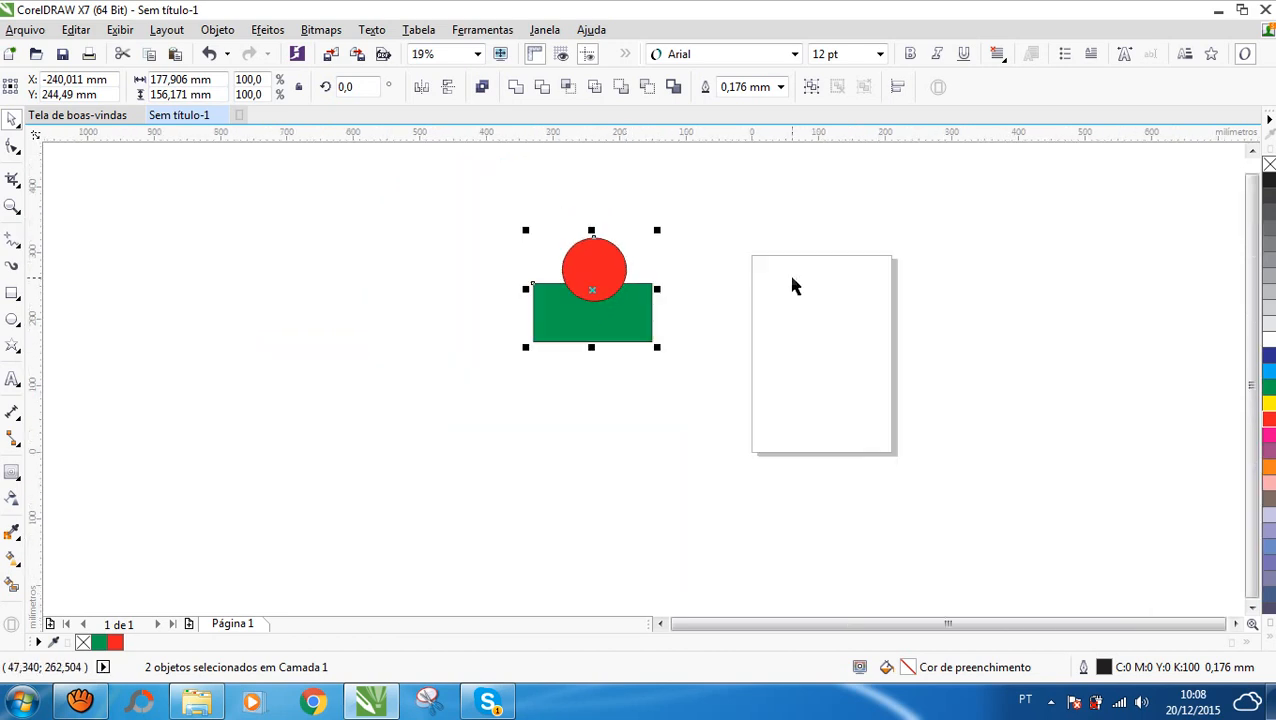
pyautogui.scroll(1, 686, 250)
pyautogui.click(220, 218)
# - Make two overlapping copies of the red circle over the rectangle, filling the left copy yellow and the right one cyan
pyautogui.click(560, 289)
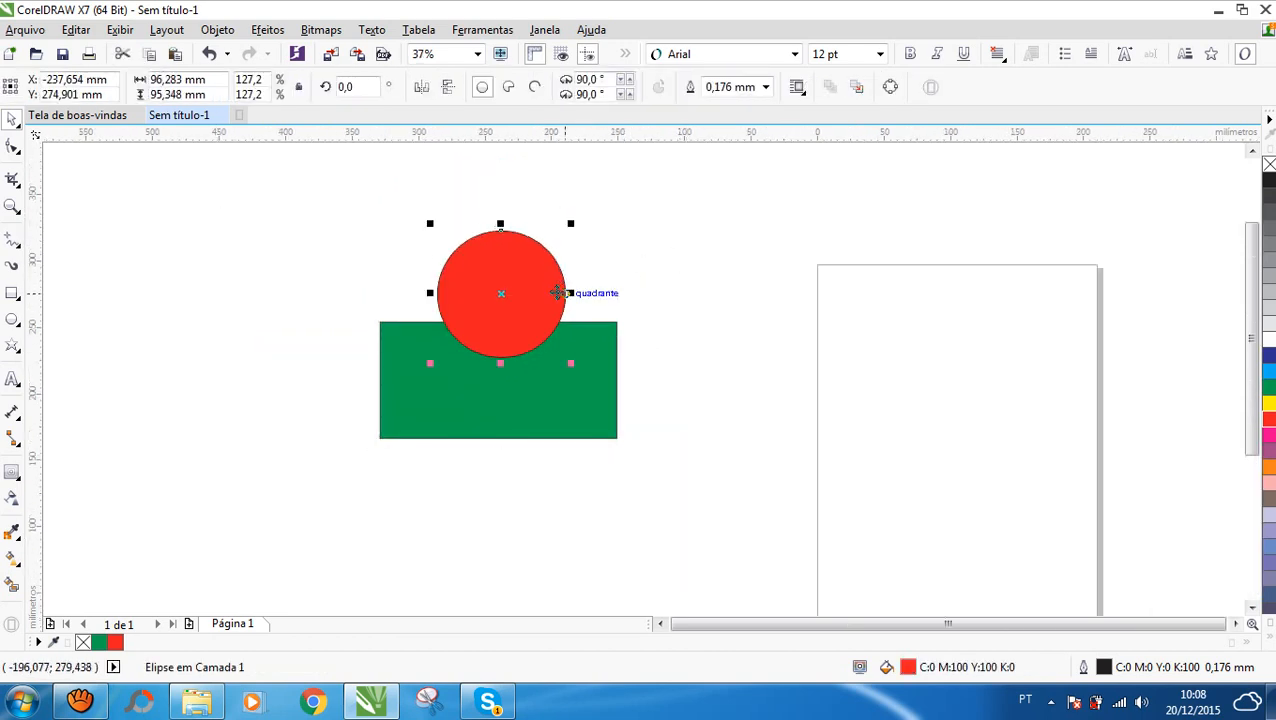
pyautogui.moveTo(521, 280); pyautogui.dragTo(556, 338)
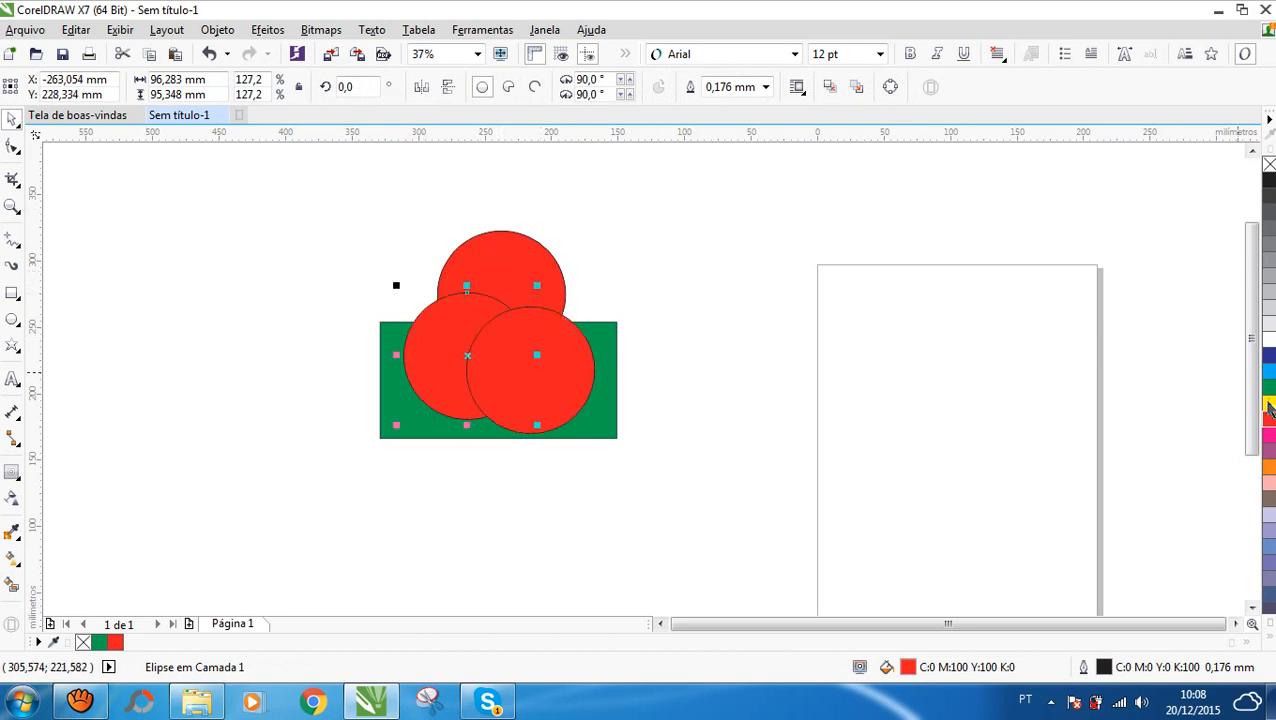
pyautogui.click(1270, 404)
pyautogui.click(544, 373)
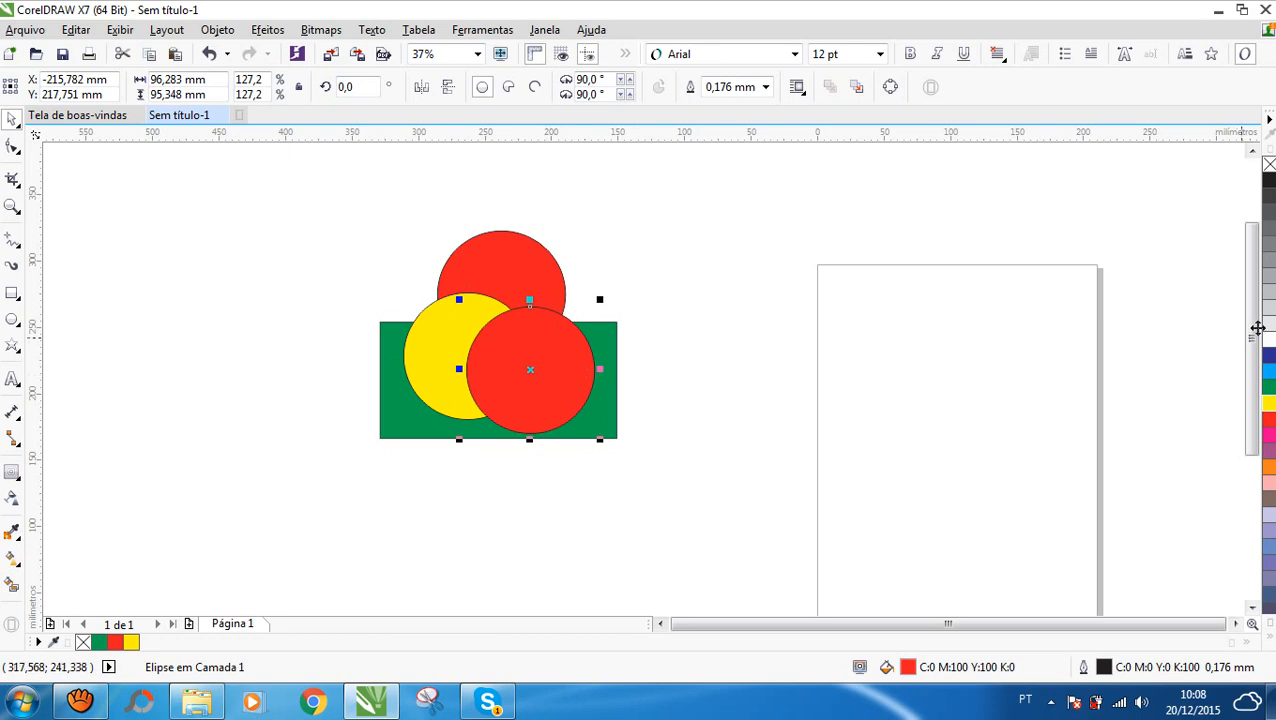
pyautogui.click(1269, 371)
pyautogui.click(742, 210)
# - Trim with all four shapes selected and move the cyan circle away to the right of the rectangle
pyautogui.moveTo(738, 204); pyautogui.dragTo(312, 490)
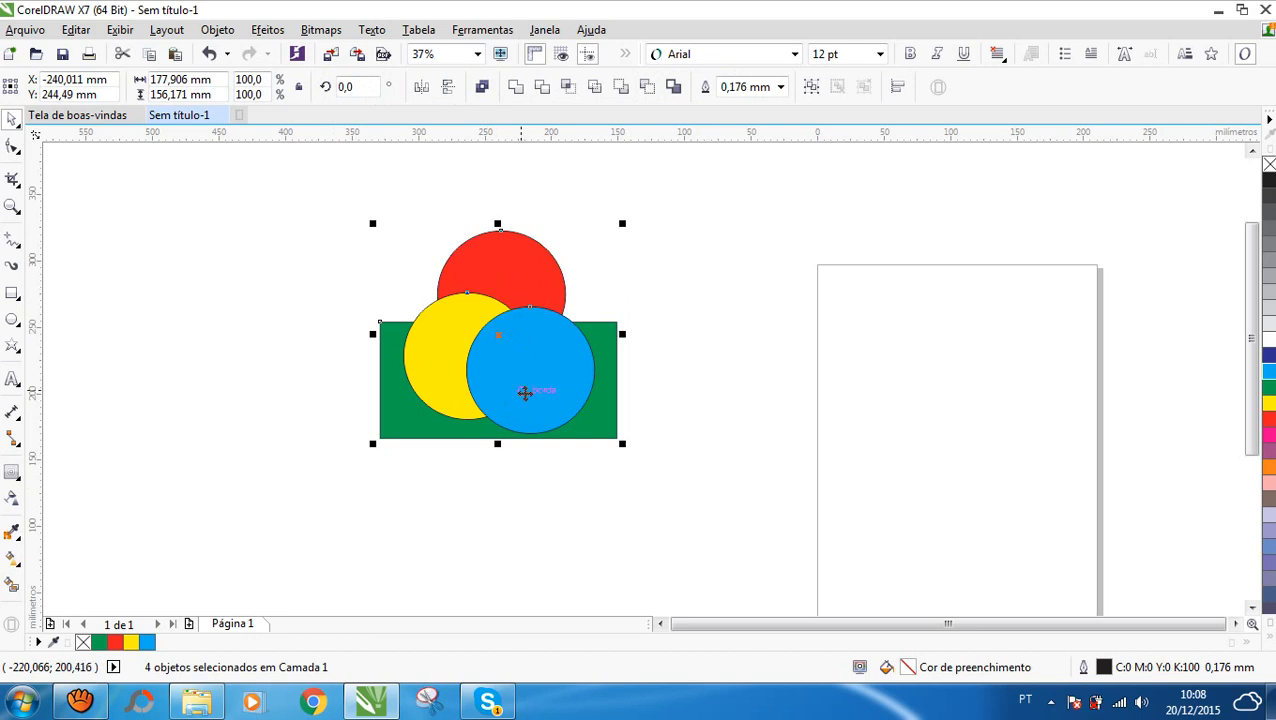
pyautogui.click(542, 88)
pyautogui.click(766, 282)
pyautogui.moveTo(527, 380); pyautogui.dragTo(808, 368)
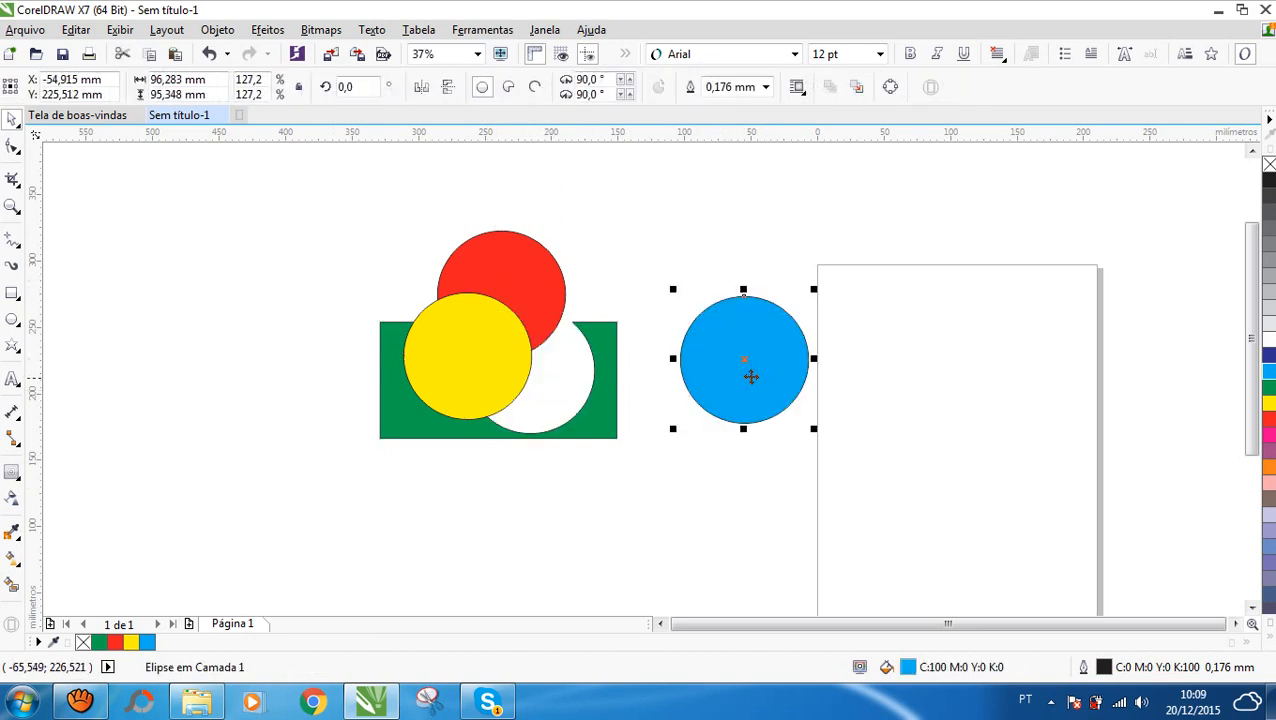
pyautogui.click(583, 403)
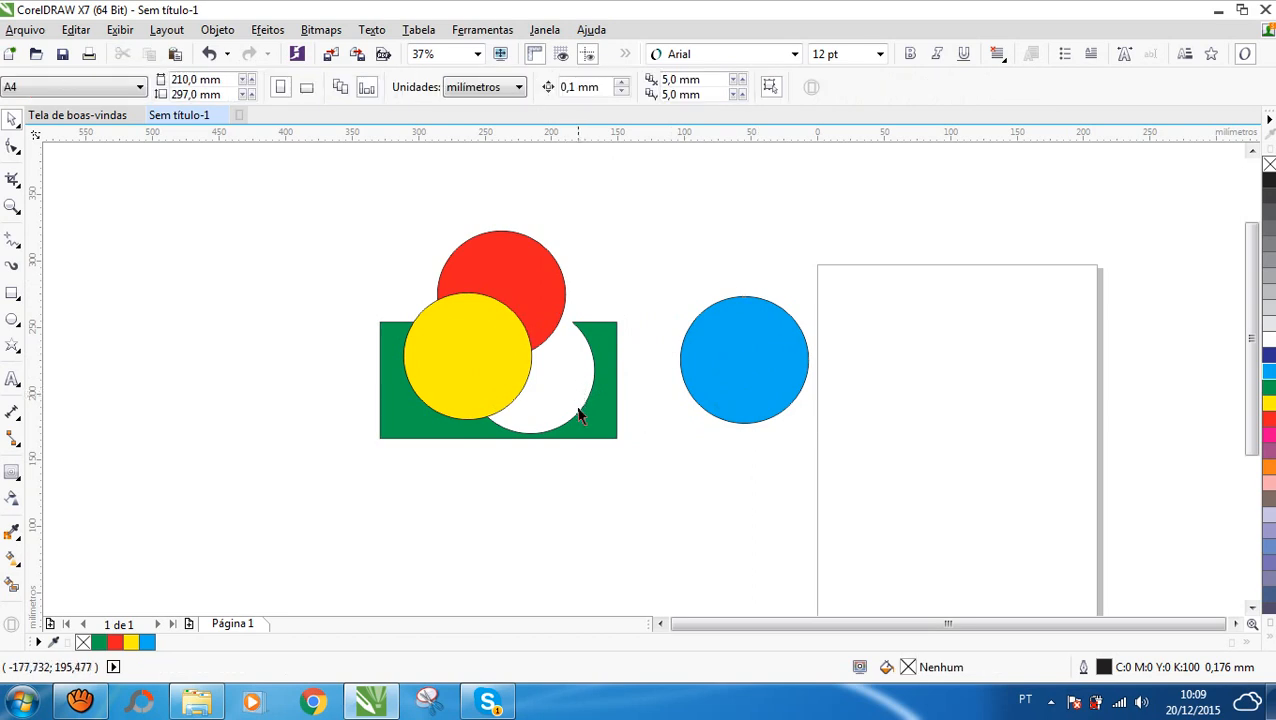
# - Undo the trim and delete the two circle copies, leaving the original red circle and the rectangle
pyautogui.hotkey('ctrl', 'z')
pyautogui.hotkey('ctrl', 'z')
pyautogui.hotkey('ctrl', 'z')
pyautogui.click(685, 328)
pyautogui.click(553, 337)
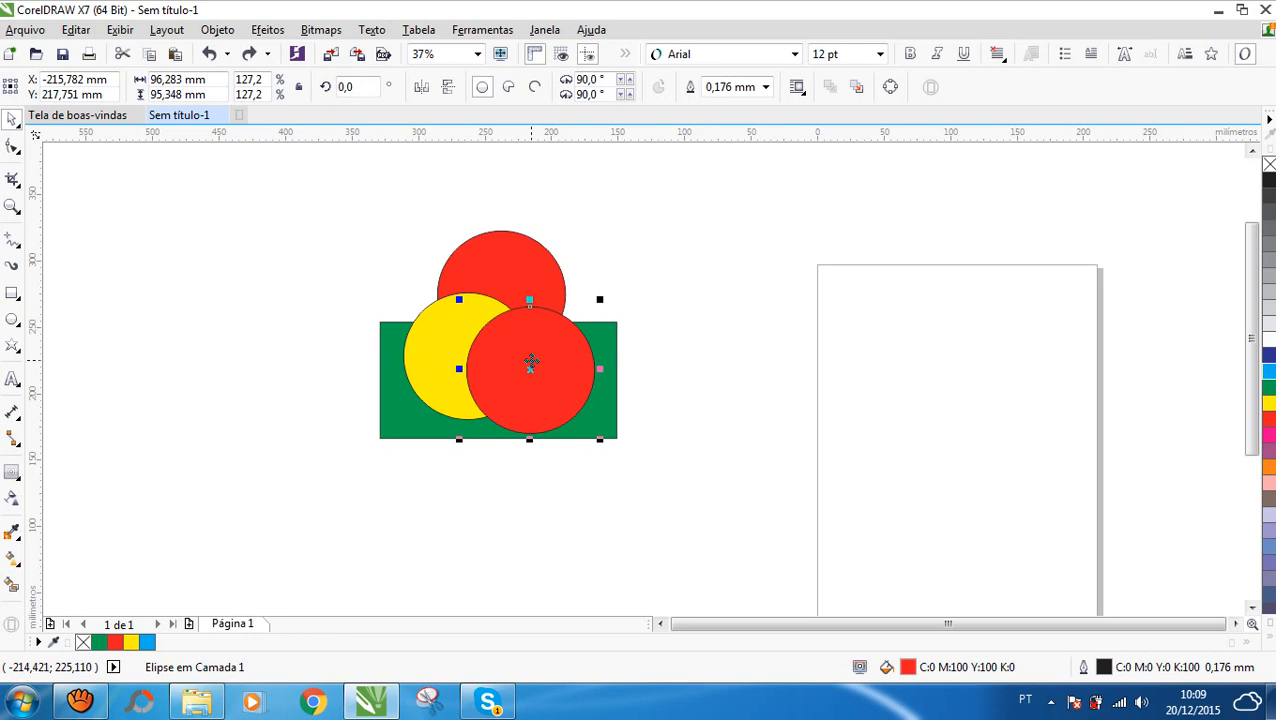
pyautogui.press('Delete')
pyautogui.click(451, 345)
pyautogui.press('Delete')
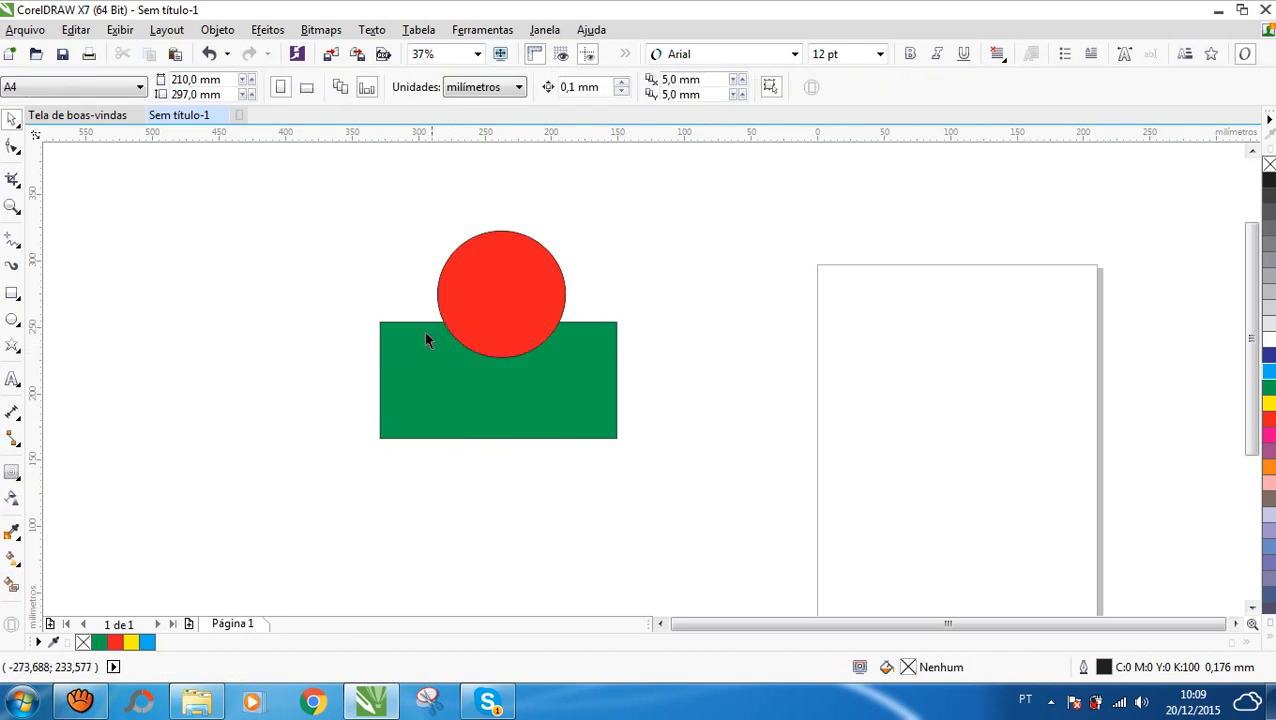
# - Lower the red circle about 20 mm so that its center lies near the rectangle's upper edge
pyautogui.moveTo(499, 255); pyautogui.dragTo(493, 283)
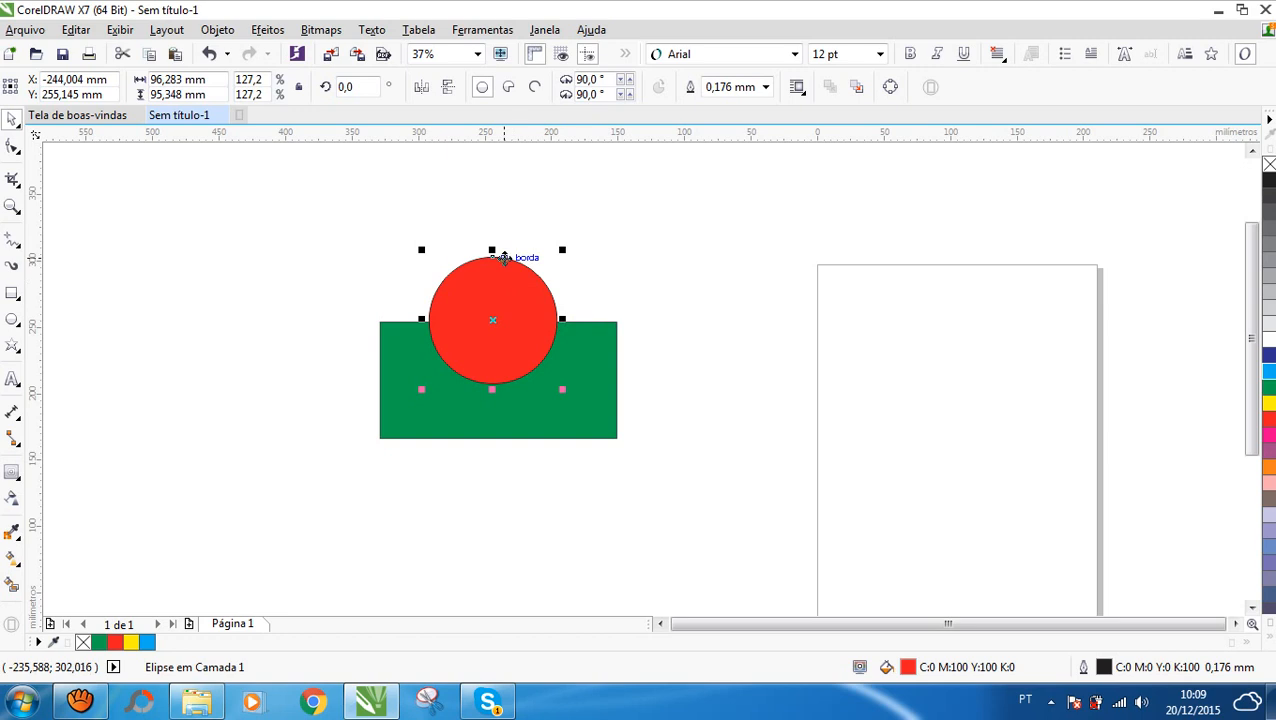
pyautogui.moveTo(513, 289); pyautogui.dragTo(522, 288)
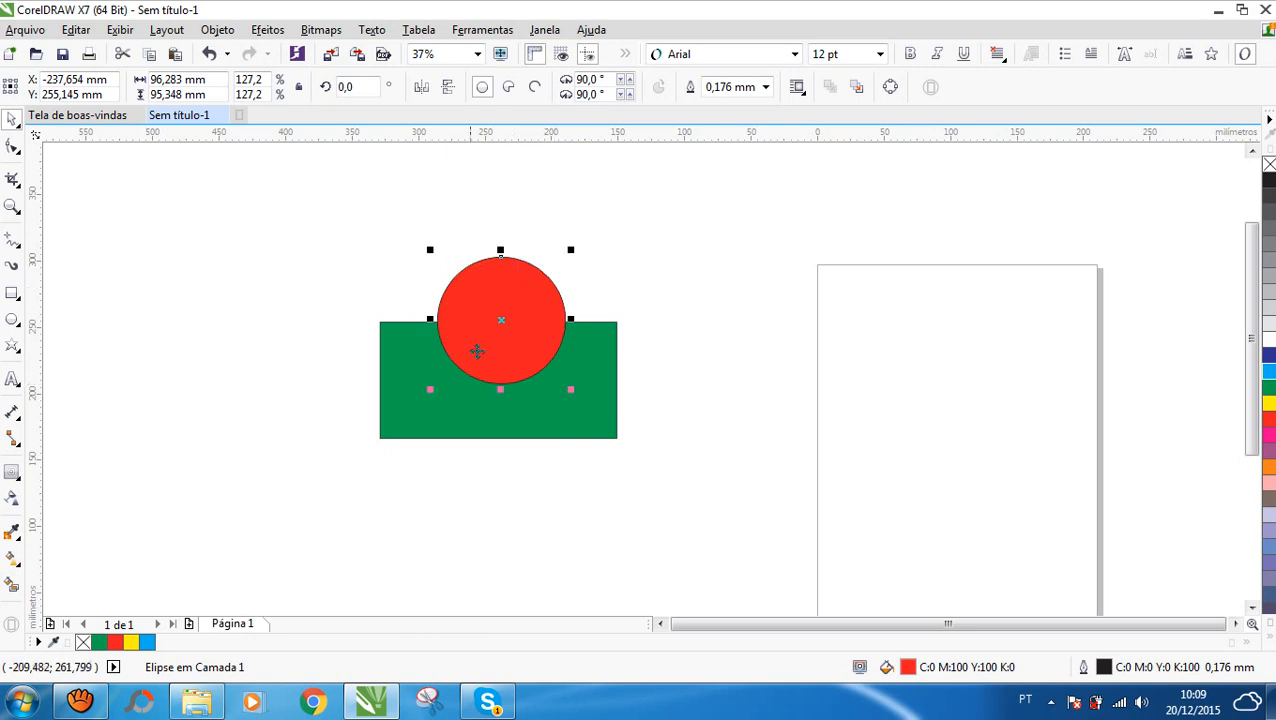
# - Trim the green rectangle with the red circle, move the circle aside, and undo both the move and the trim
pyautogui.keyDown('shift'); pyautogui.click(430, 420); pyautogui.keyUp('shift')
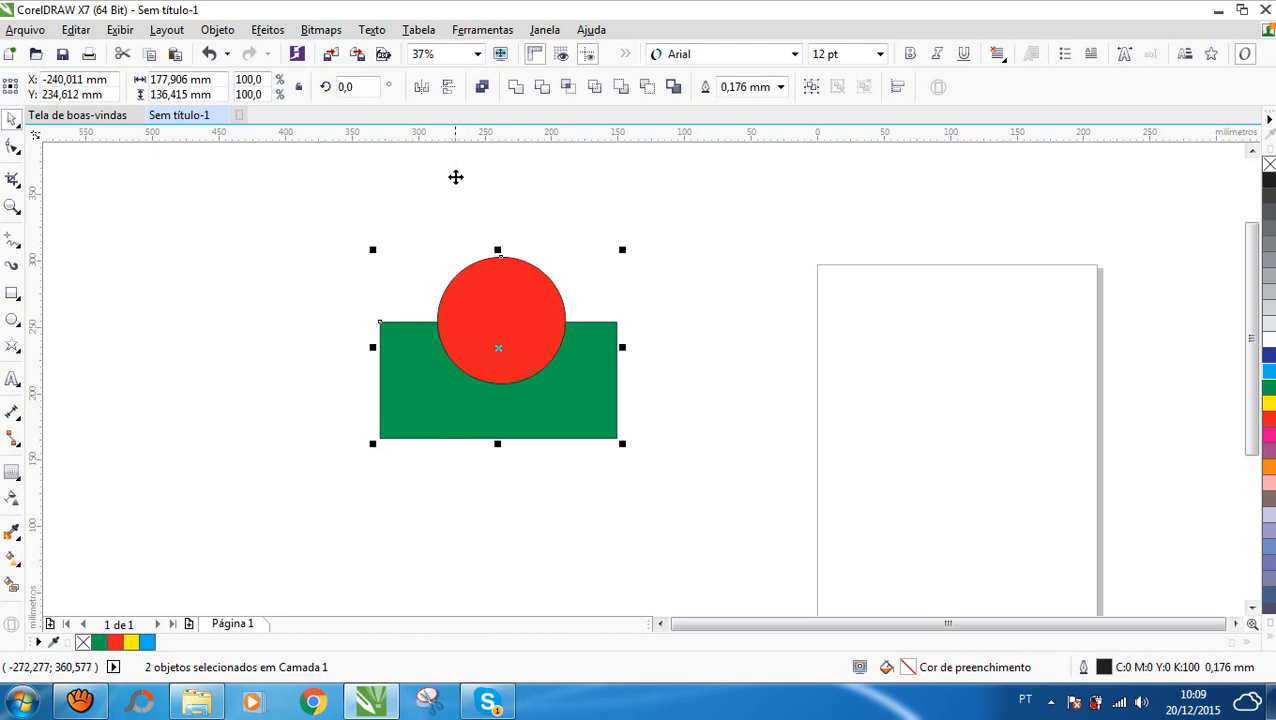
pyautogui.click(540, 88)
pyautogui.moveTo(515, 305); pyautogui.dragTo(737, 246)
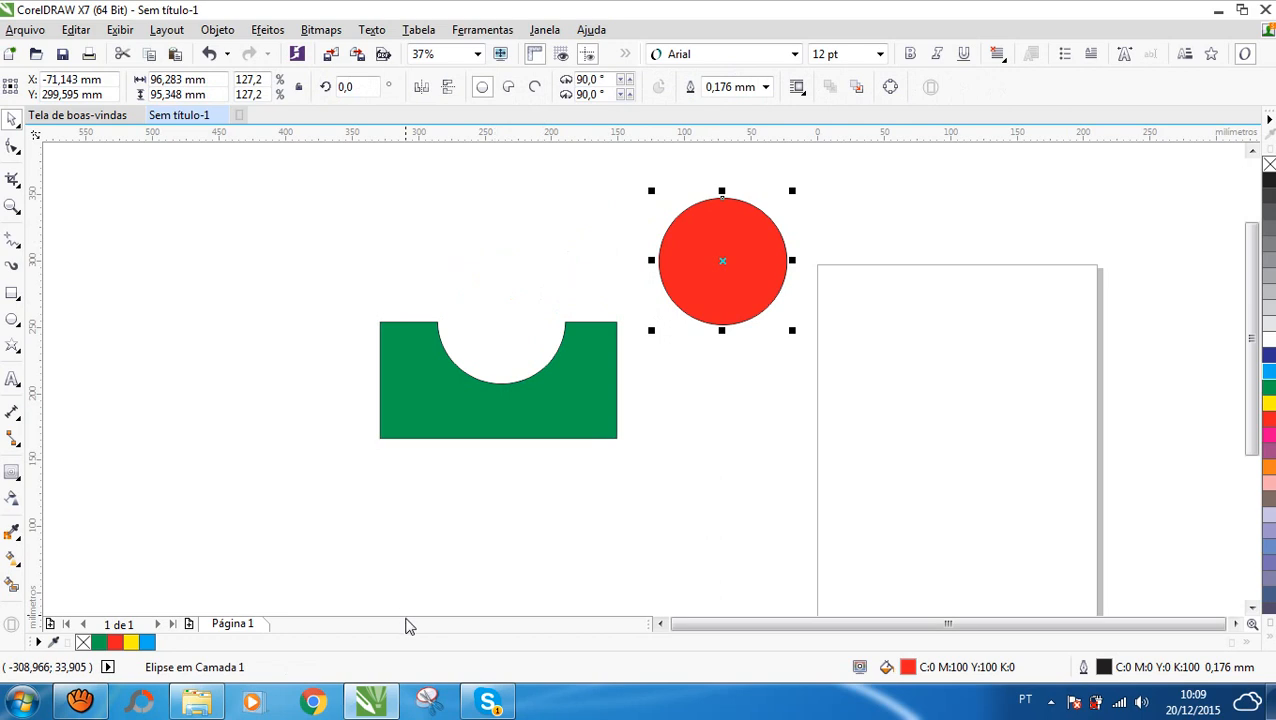
pyautogui.hotkey('ctrl', 'z')
pyautogui.hotkey('ctrl', 'z')
# - Select the red circle before the green rectangle, trim, move the circle up to the right, and undo the move and the trim
pyautogui.click(543, 541)
pyautogui.click(502, 258)
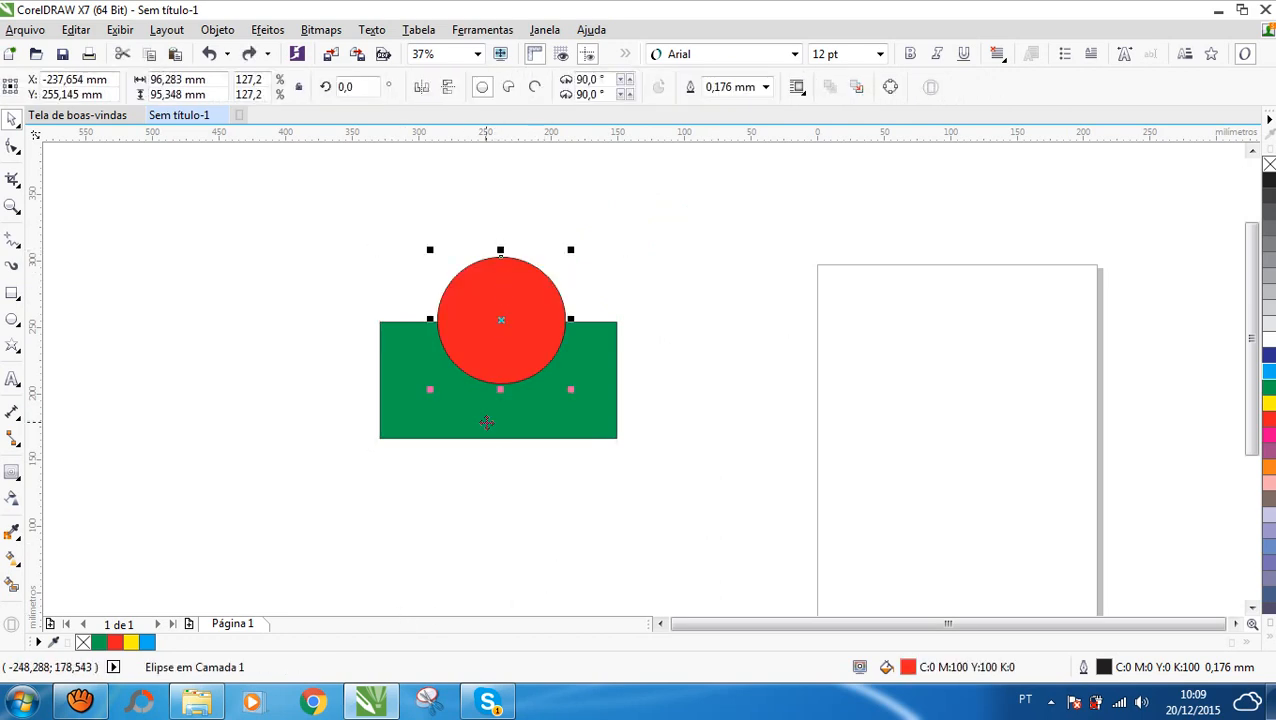
pyautogui.keyDown('shift'); pyautogui.click(487, 437); pyautogui.keyUp('shift')
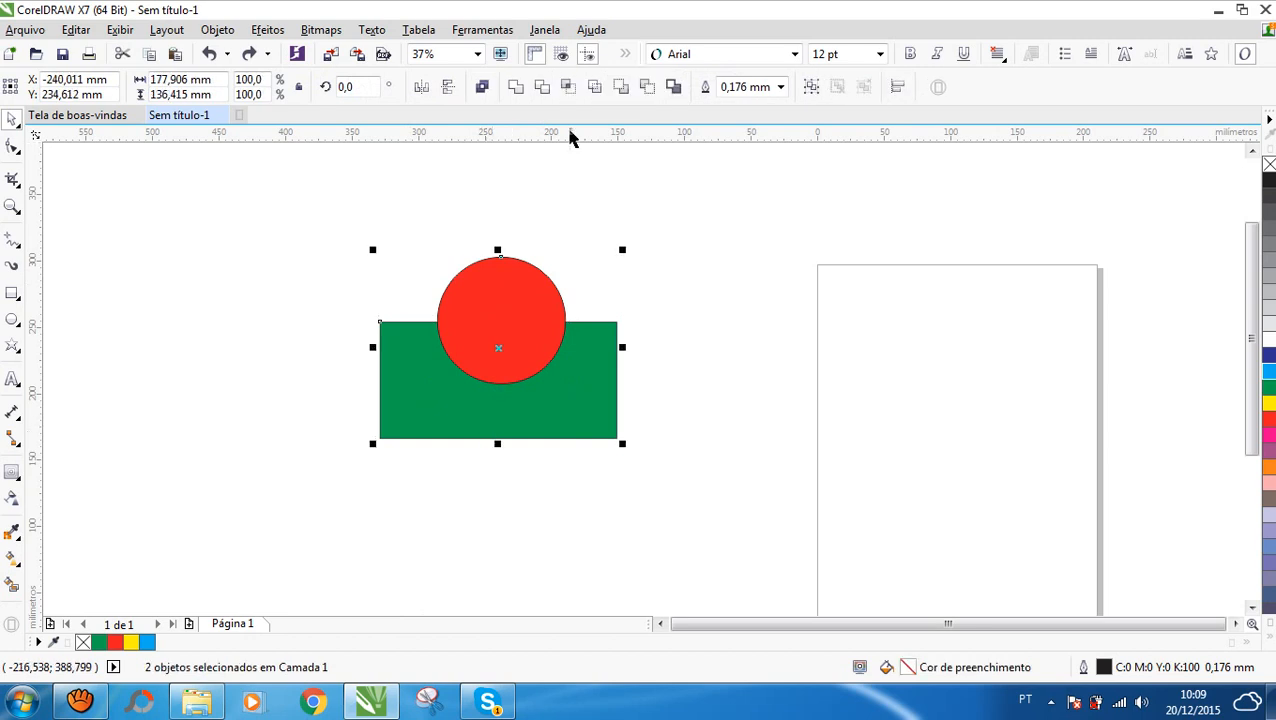
pyautogui.click(542, 89)
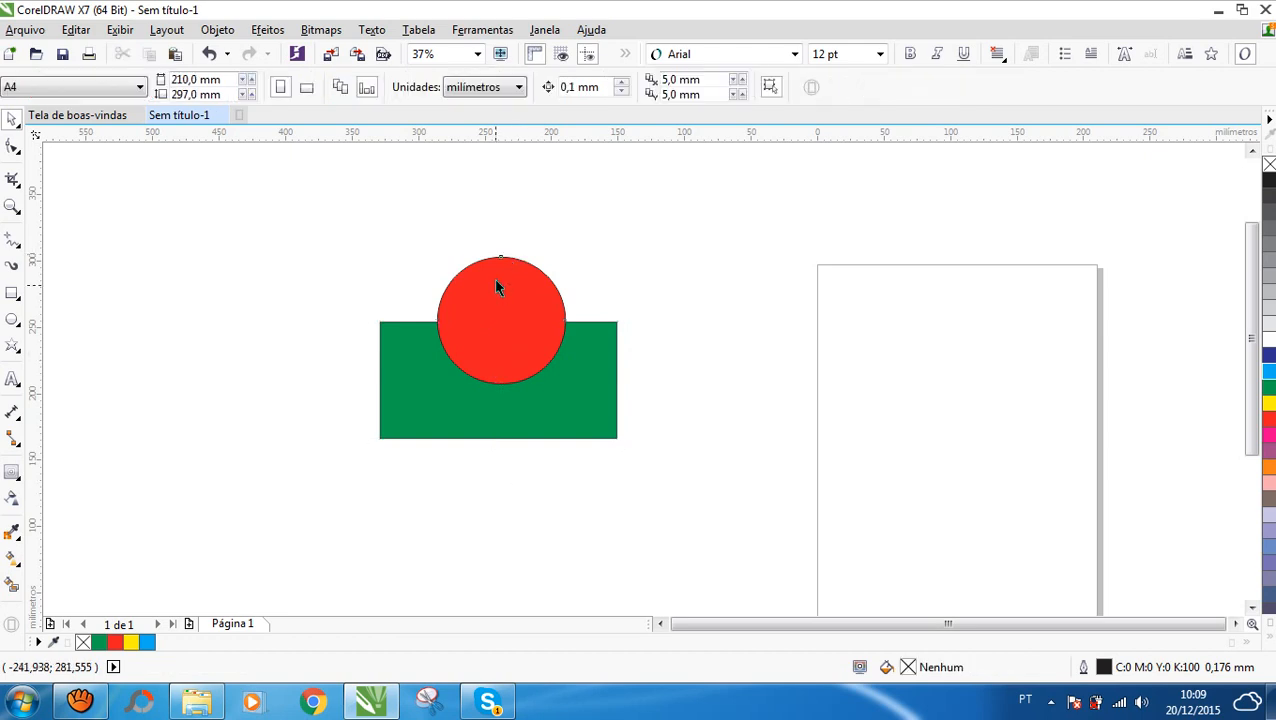
pyautogui.moveTo(498, 288); pyautogui.dragTo(574, 199)
pyautogui.hotkey('ctrl', 'z')
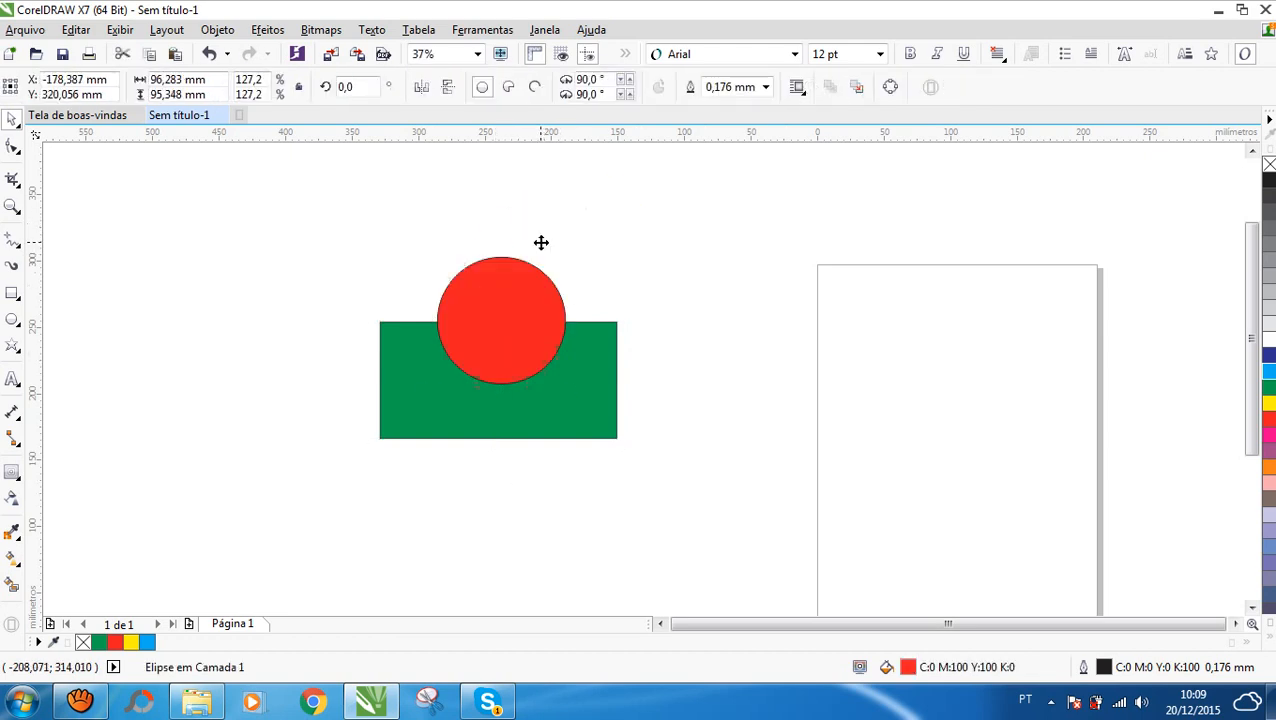
pyautogui.hotkey('ctrl', 'a')
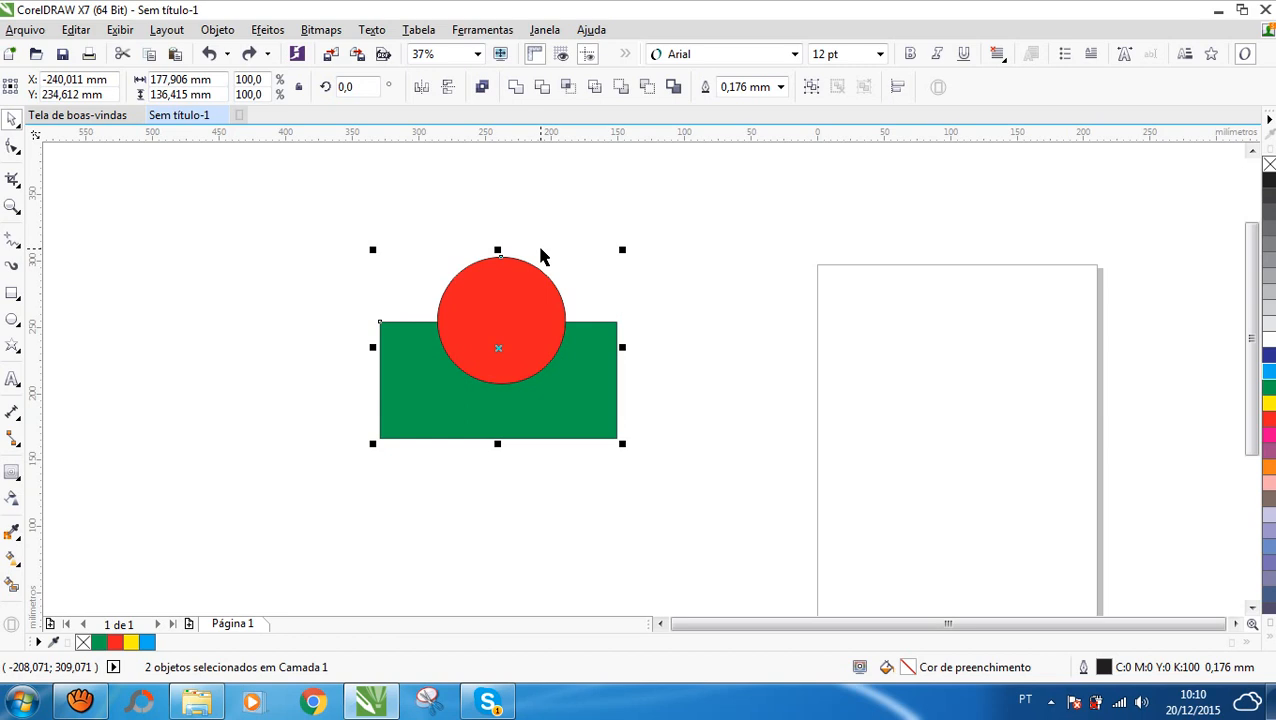
pyautogui.click(491, 199)
# - Move the red circle to the left and place the green rectangle so its left end lies under the circle's right side
pyautogui.moveTo(501, 252); pyautogui.dragTo(235, 251)
pyautogui.moveTo(482, 372); pyautogui.dragTo(552, 312)
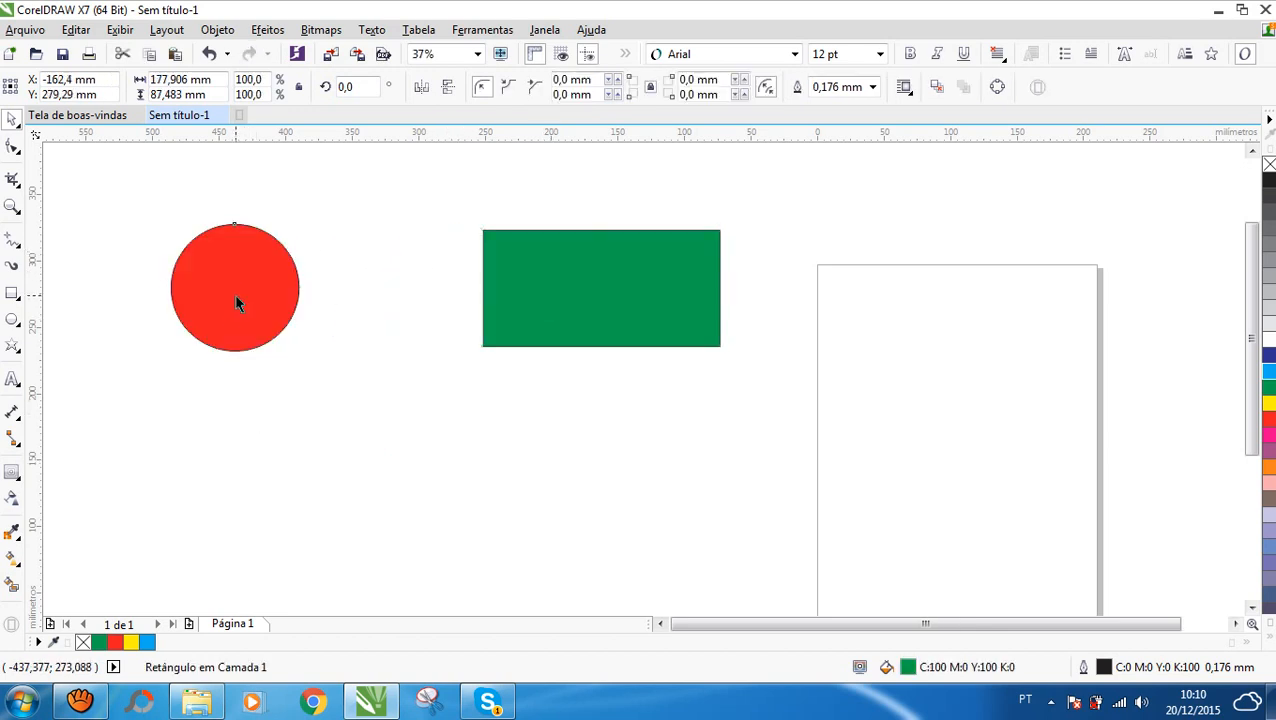
pyautogui.click(237, 296)
pyautogui.moveTo(683, 296); pyautogui.dragTo(647, 295)
pyautogui.moveTo(481, 353); pyautogui.dragTo(382, 290)
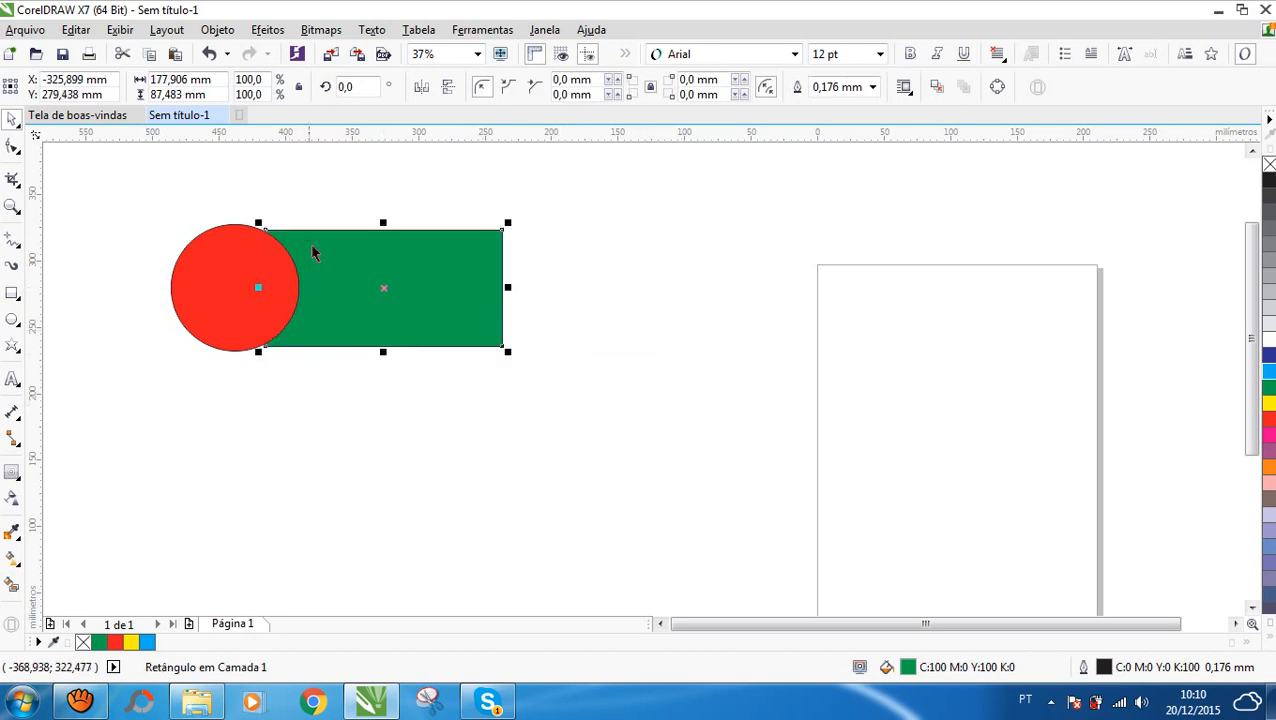
# - Select the green rectangle before the red circle, trim the circle, move the rectangle aside, and undo the move and the trim
pyautogui.scroll(1, 140, 191)
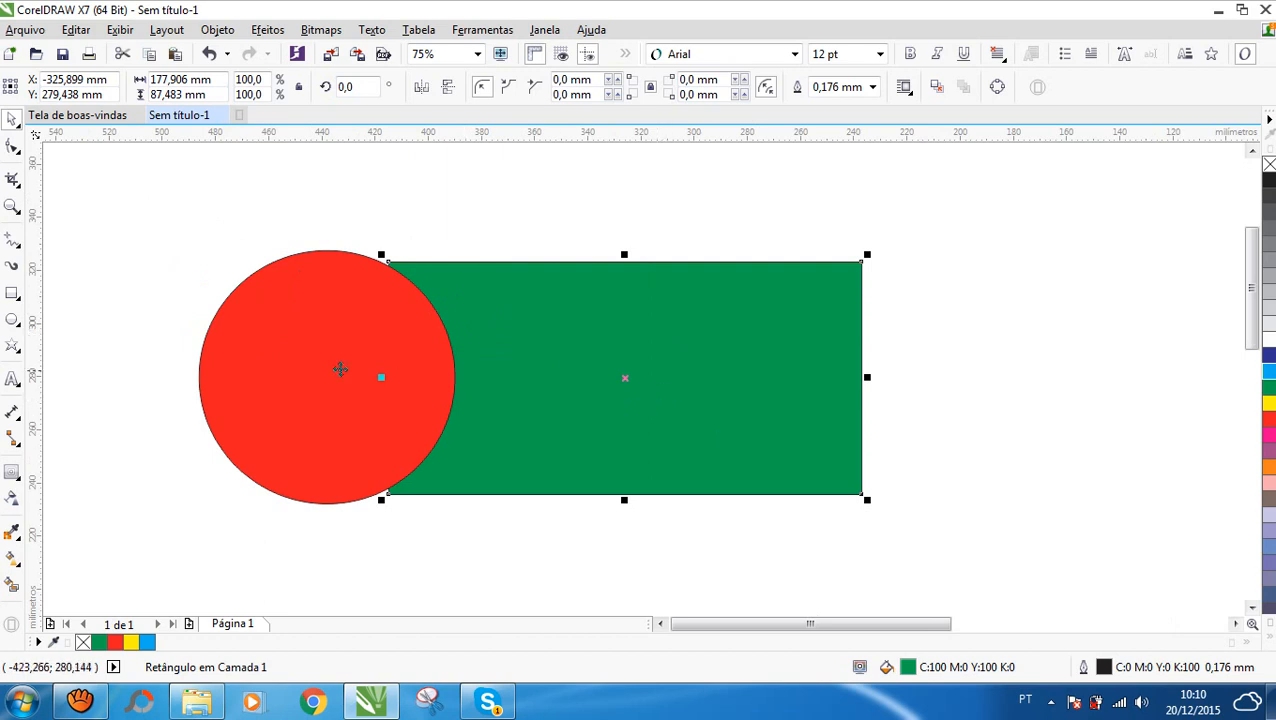
pyautogui.keyDown('shift'); pyautogui.click(320, 355); pyautogui.keyUp('shift')
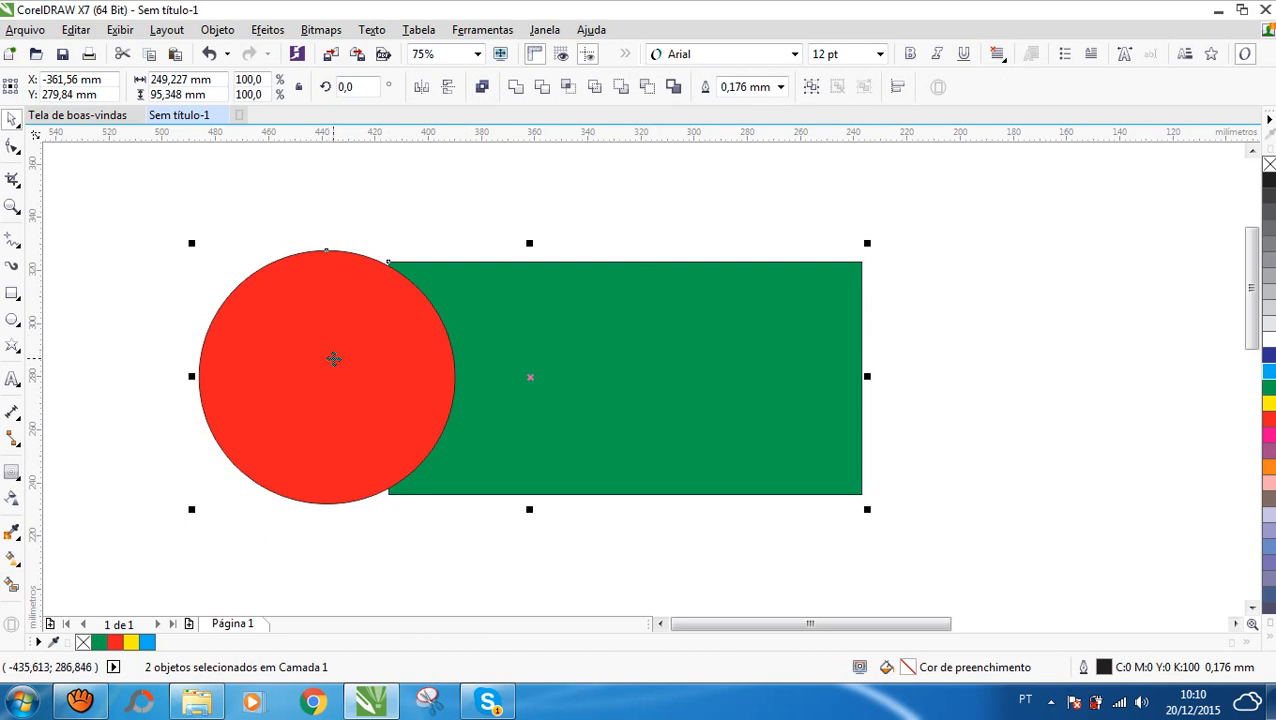
pyautogui.click(542, 86)
pyautogui.click(520, 200)
pyautogui.moveTo(505, 270); pyautogui.dragTo(617, 330)
pyautogui.click(337, 325)
pyautogui.hotkey('ctrl', 'z')
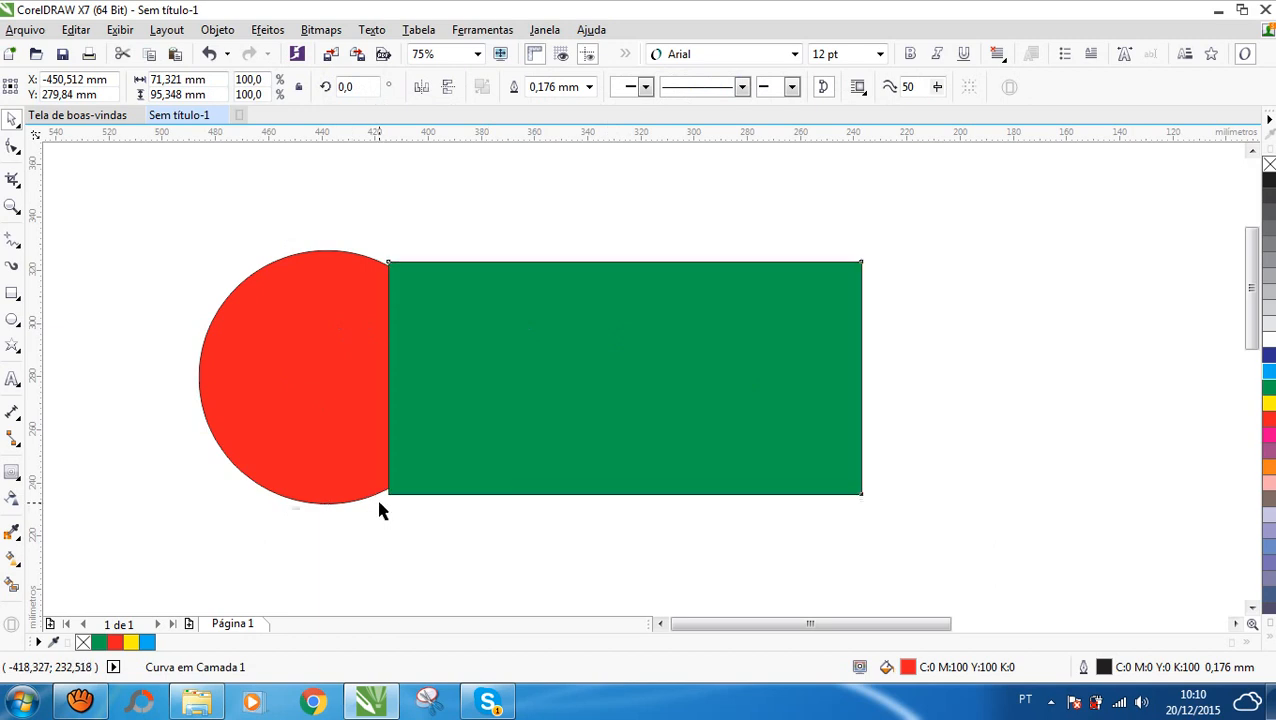
pyautogui.hotkey('ctrl', 'z')
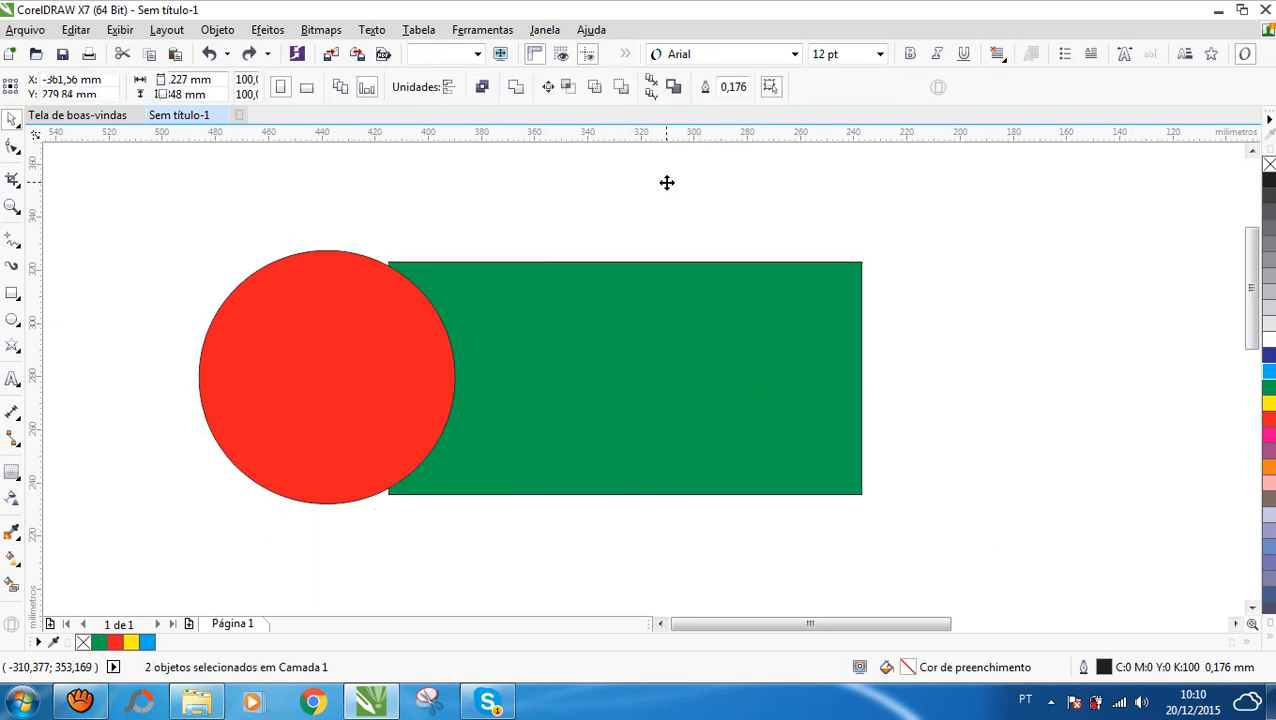
pyautogui.click(668, 187)
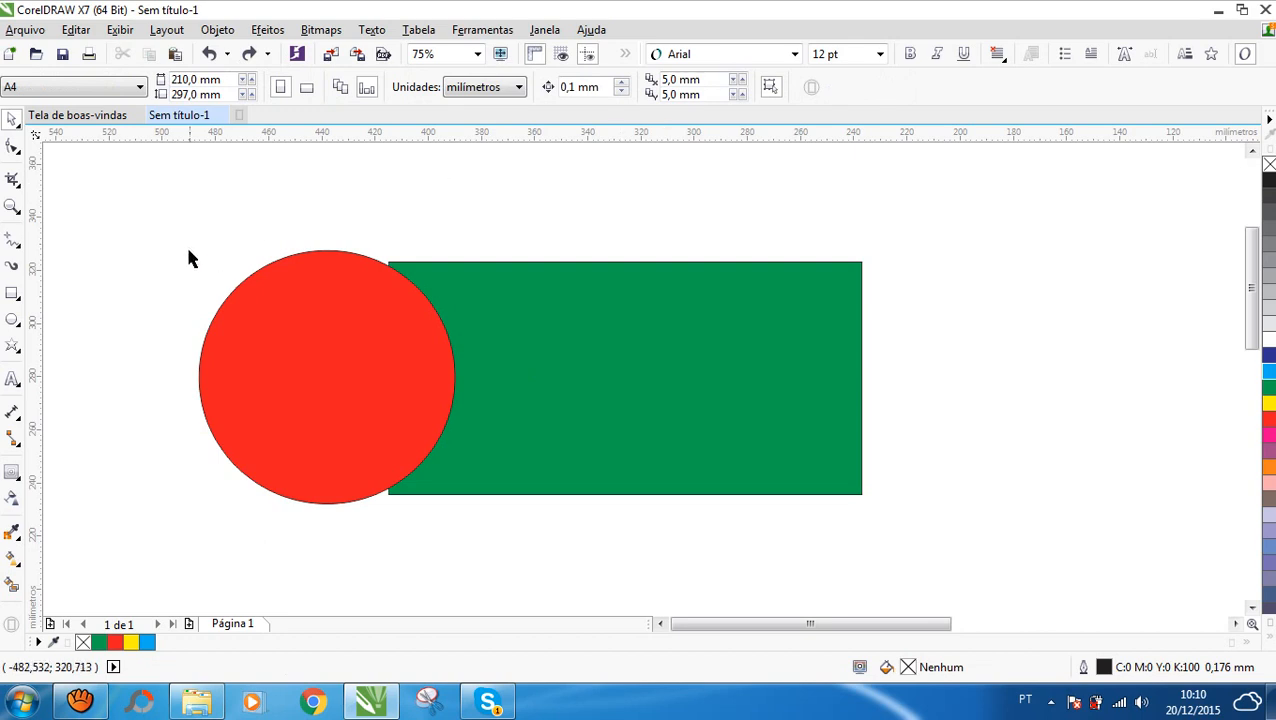
# - Draw a vertical rectangle about 35 by 149 mm across the green rectangle, fill it cyan, and place it behind the green one
pyautogui.click(16, 293)
pyautogui.moveTo(537, 186); pyautogui.dragTo(630, 583)
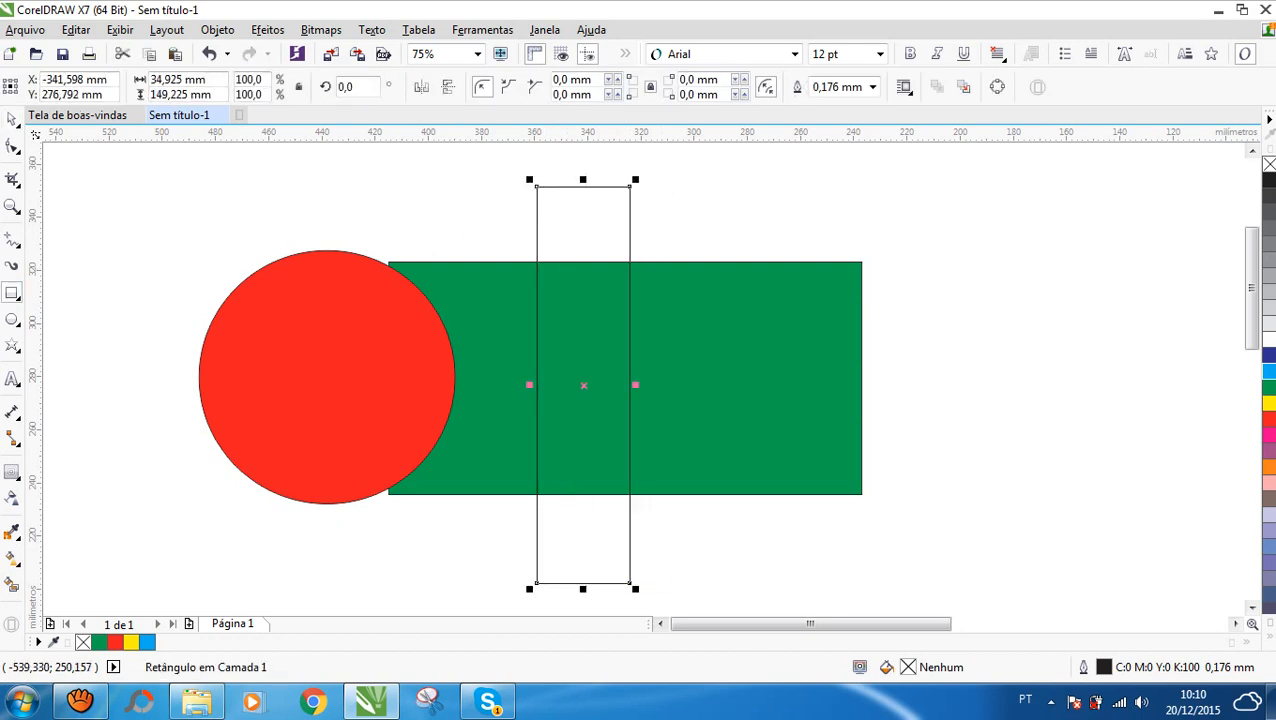
pyautogui.click(12, 119)
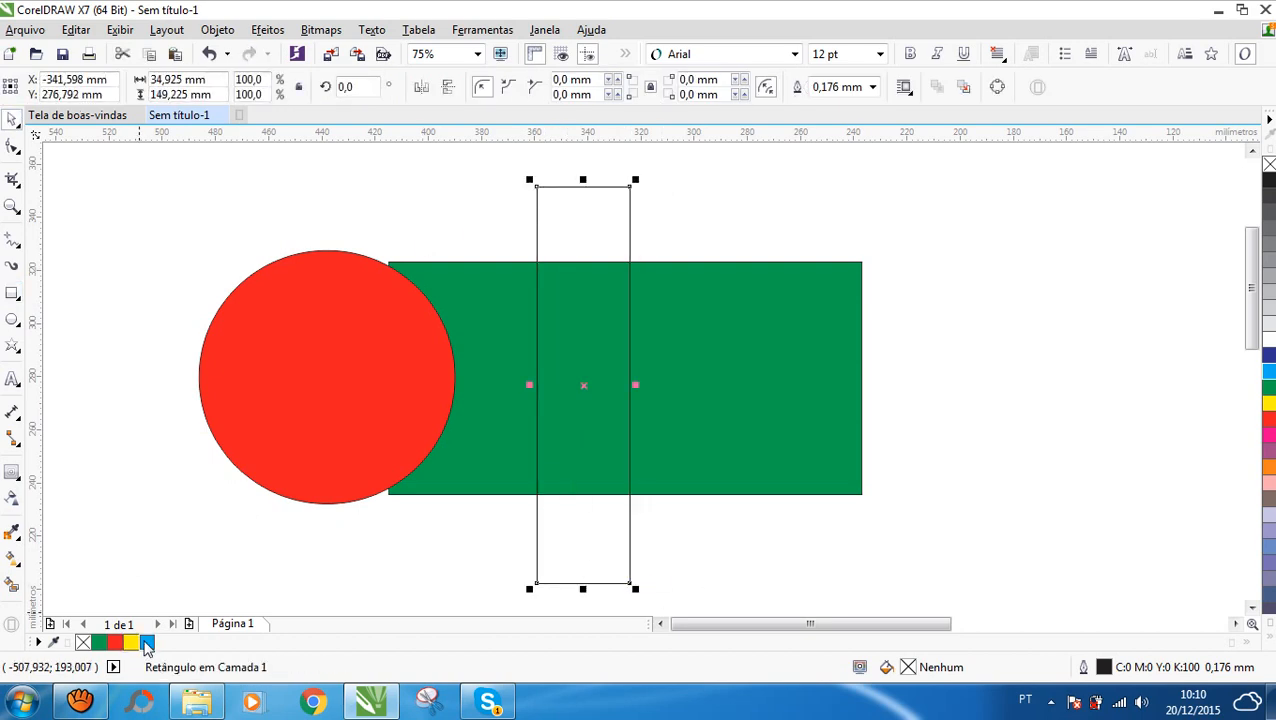
pyautogui.click(147, 642)
pyautogui.hotkey('ctrl', 'pagedown')
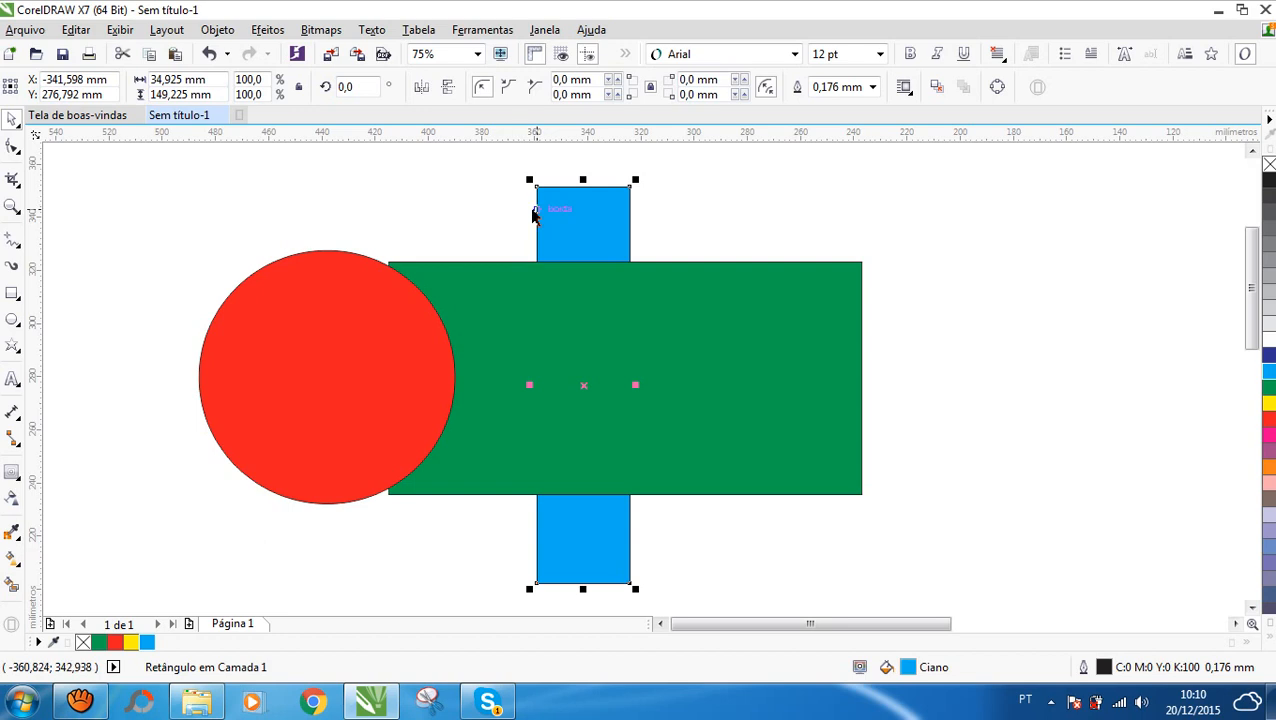
# - Trim the green rectangle with the cyan one, move the cyan rectangle to the right, and delete it
pyautogui.keyDown('shift'); pyautogui.click(816, 318); pyautogui.keyUp('shift')
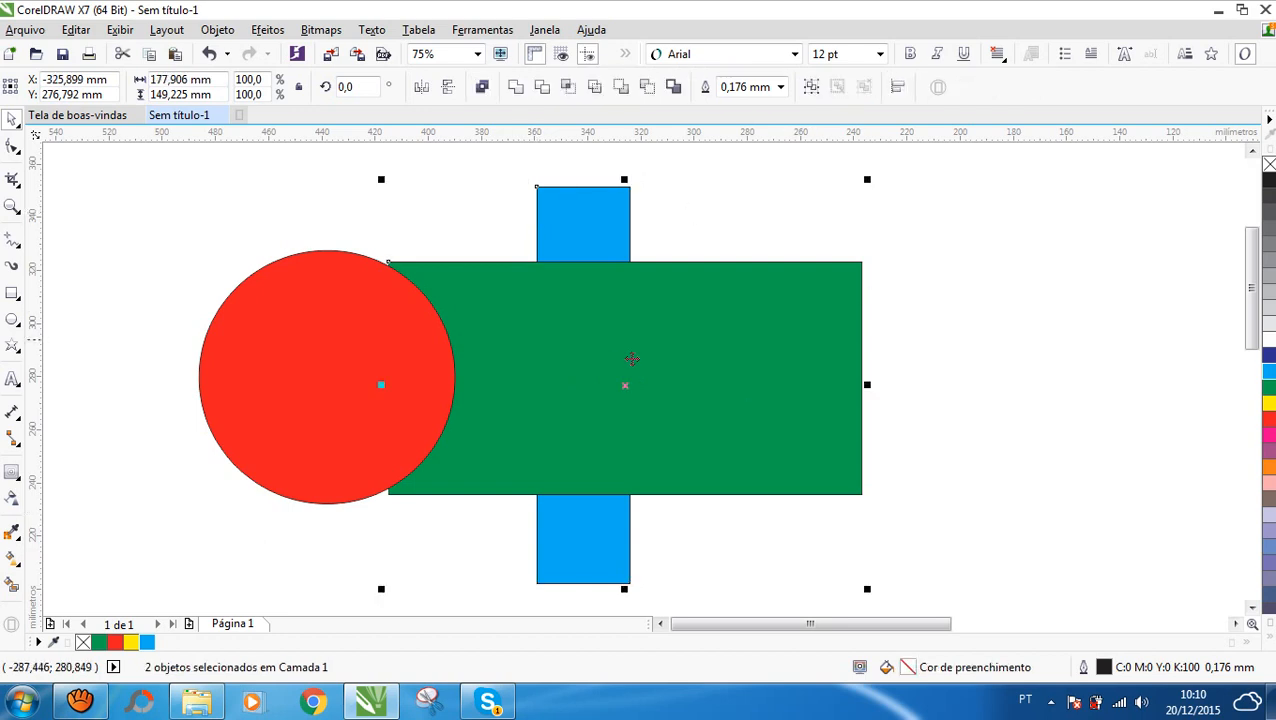
pyautogui.click(543, 89)
pyautogui.moveTo(585, 274); pyautogui.dragTo(904, 262)
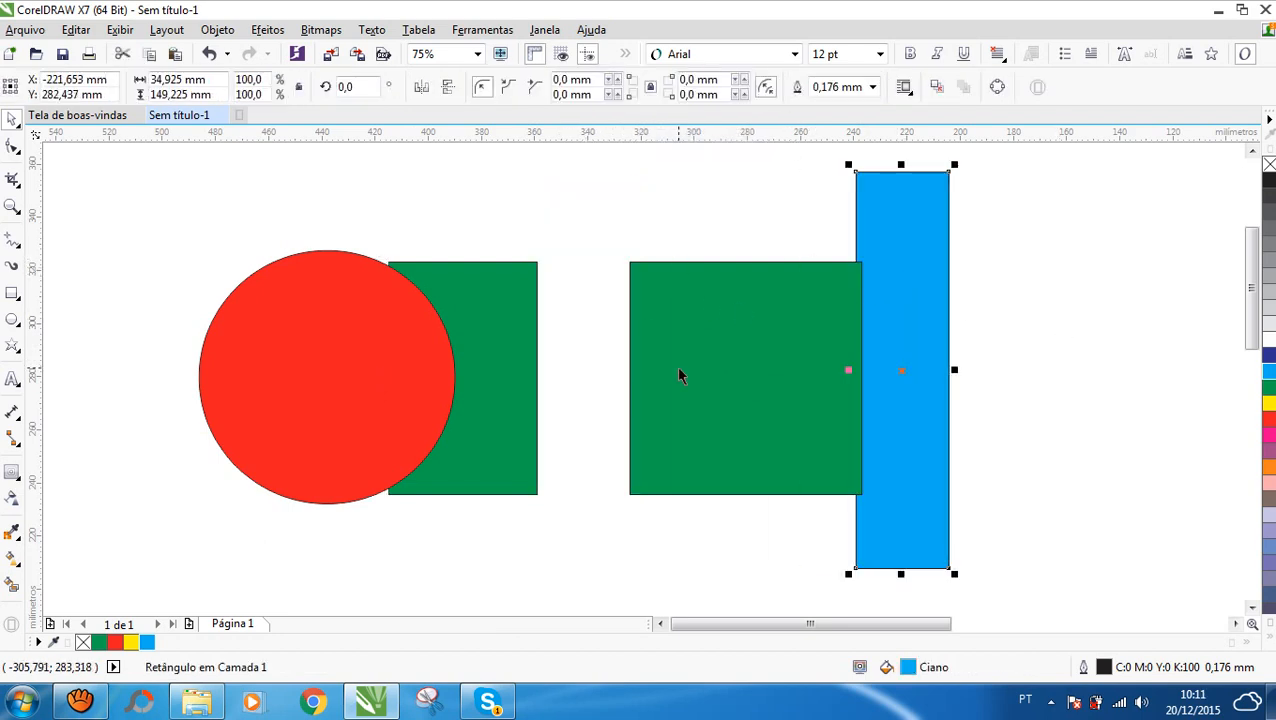
pyautogui.press('Delete')
# - Delete the split green rectangle and the red circle
pyautogui.click(505, 352)
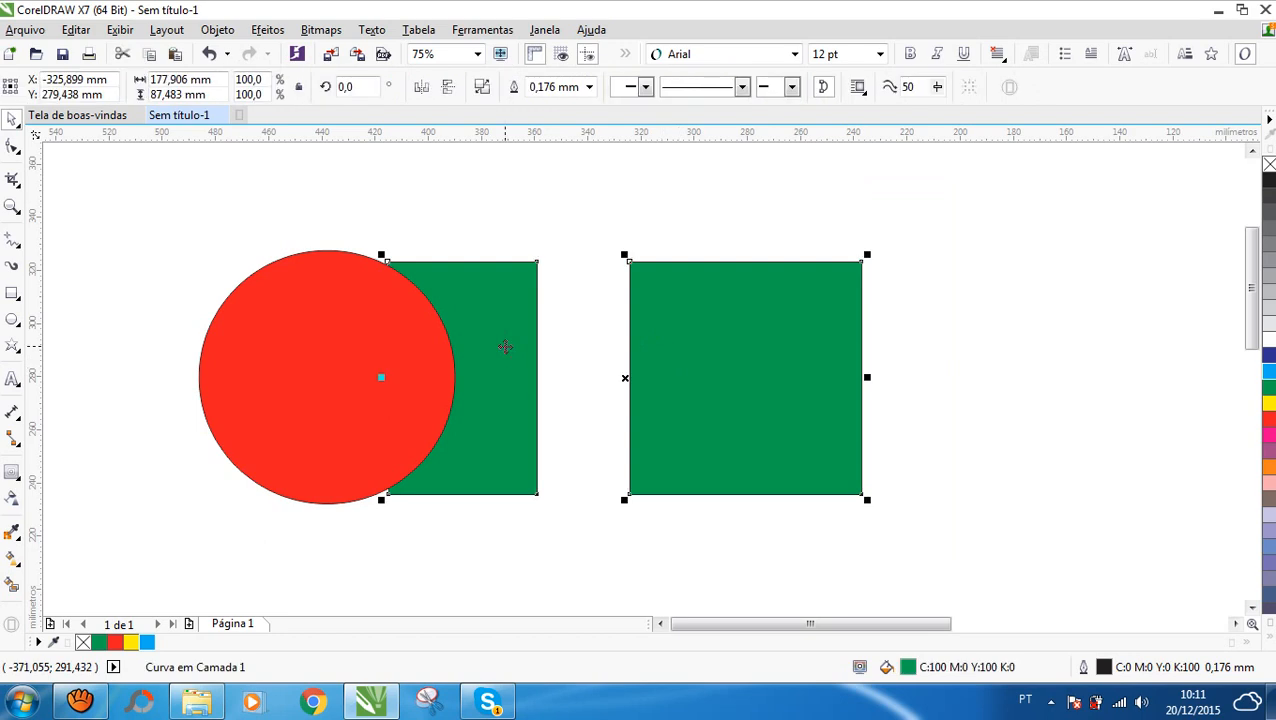
pyautogui.press('Delete')
pyautogui.click(362, 397)
pyautogui.press('Delete')
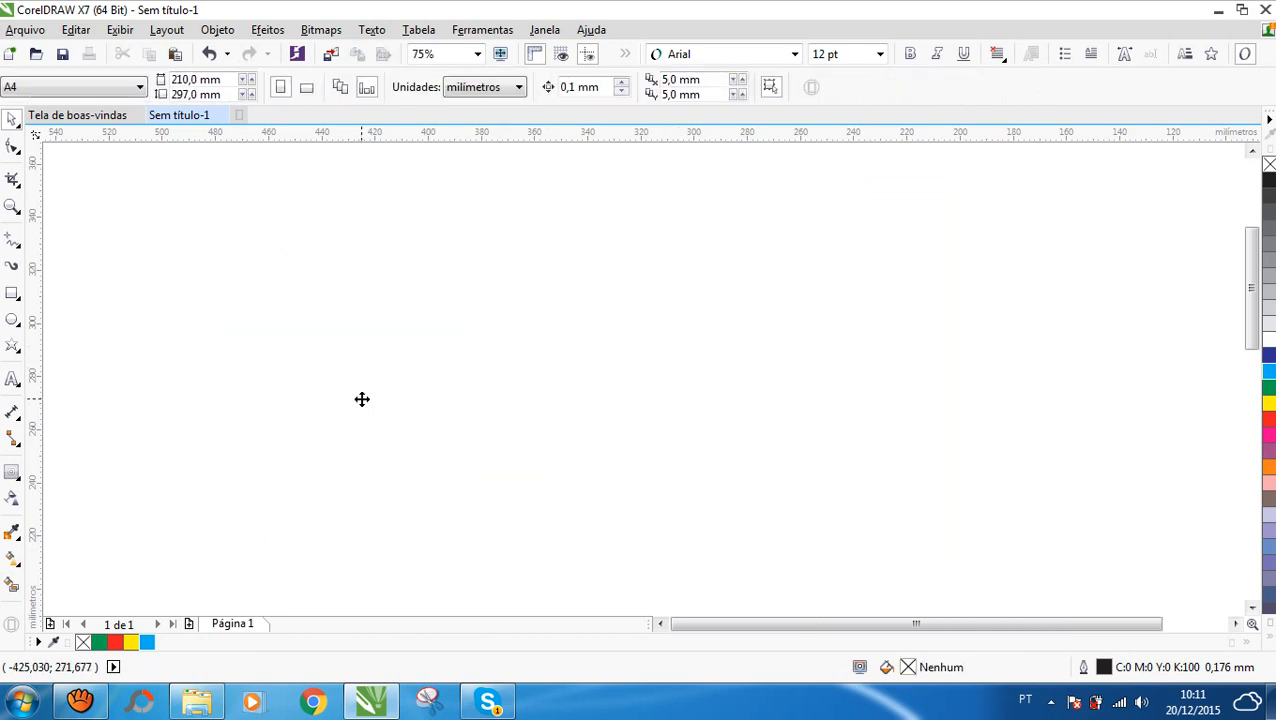
# - Create a rectangle that matches the 210 by 297 mm page
pyautogui.scroll(-5, 464, 345)
pyautogui.scroll(4, 507, 322)
pyautogui.scroll(-2, 421, 256)
pyautogui.scroll(3, 421, 256)
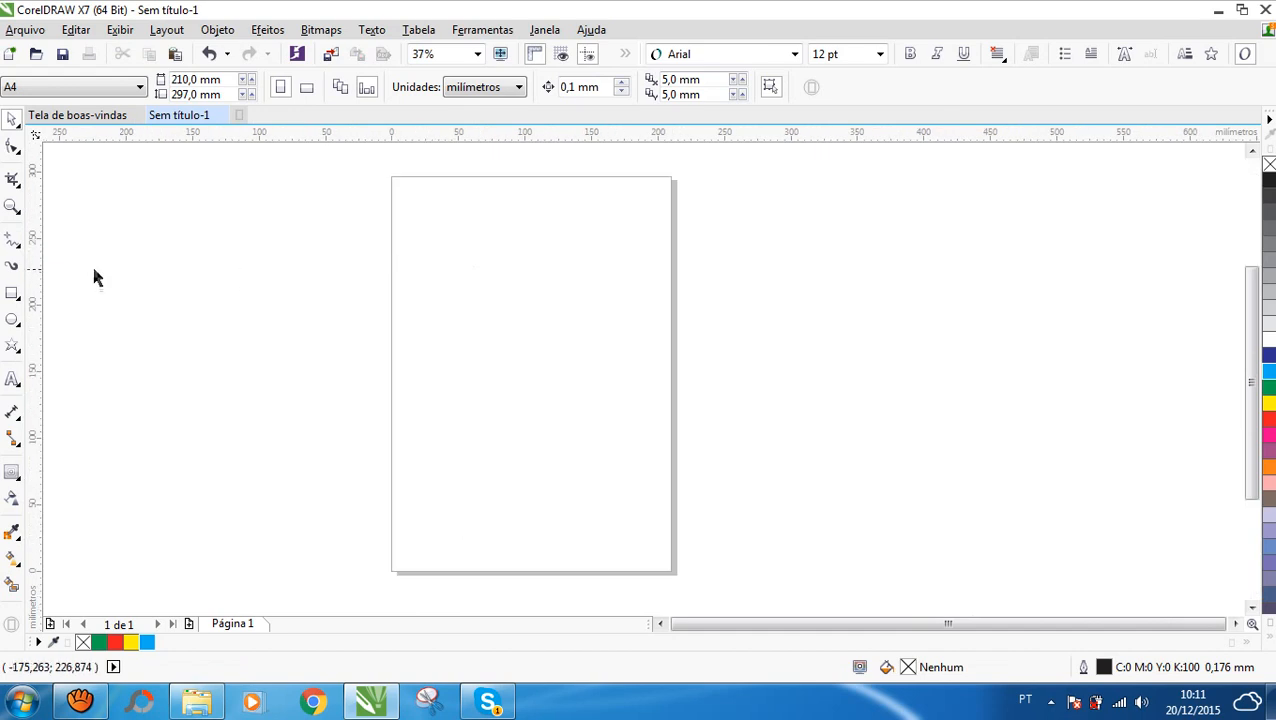
pyautogui.click(12, 293)
pyautogui.click(12, 118)
pyautogui.doubleClick(12, 293)
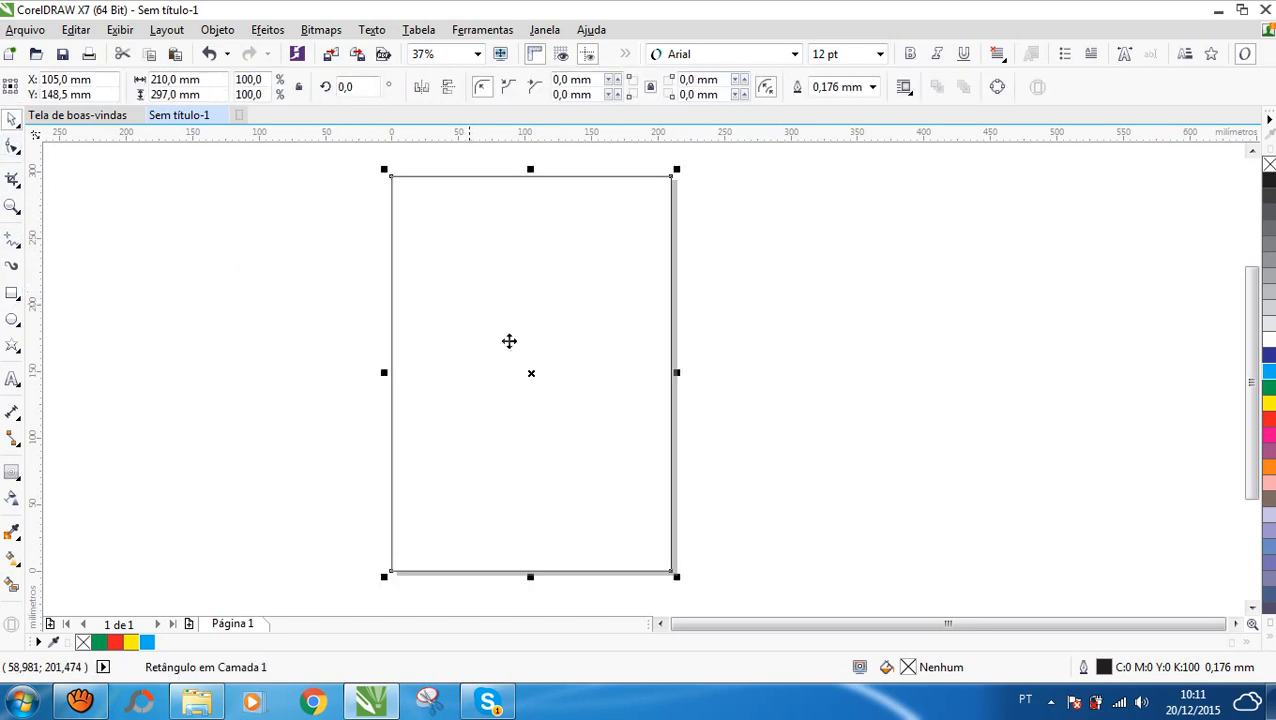
pyautogui.click(1270, 701)
pyautogui.doubleClick(42, 228)
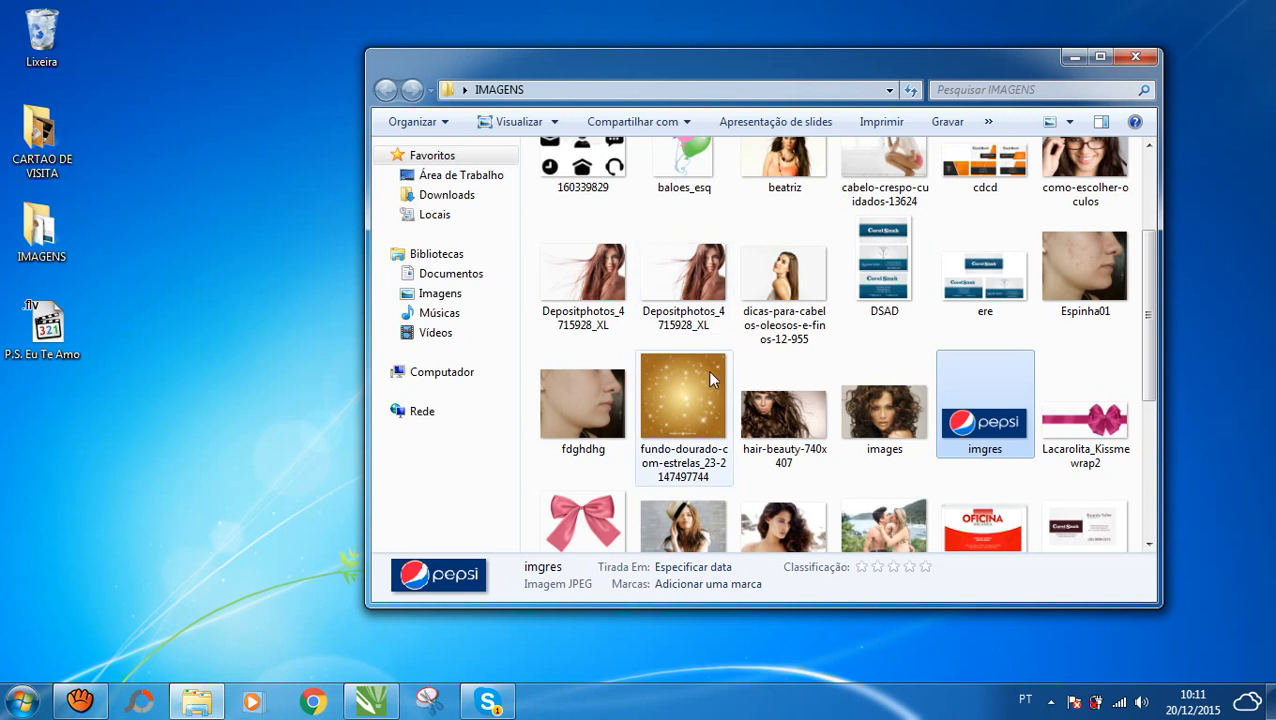
pyautogui.moveTo(707, 370); pyautogui.dragTo(274, 313)
# - Align the gold star image with the page's top right corner and scale it proportionally to about 252 mm square
pyautogui.moveTo(327, 279); pyautogui.dragTo(635, 210)
pyautogui.moveTo(592, 253); pyautogui.dragTo(249, 548)
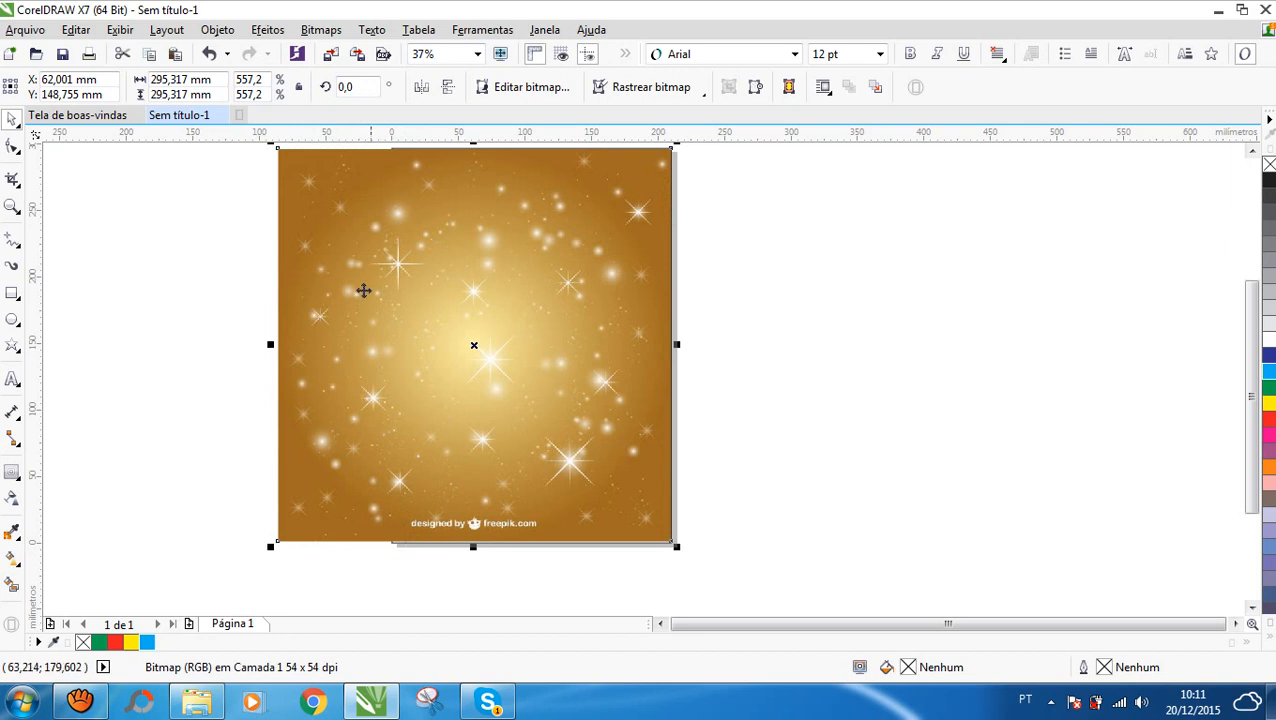
pyautogui.moveTo(271, 545); pyautogui.dragTo(328, 489)
# - Narrow the gold image to the page width, about 210 mm, and undo the change
pyautogui.moveTo(331, 313); pyautogui.dragTo(391, 312)
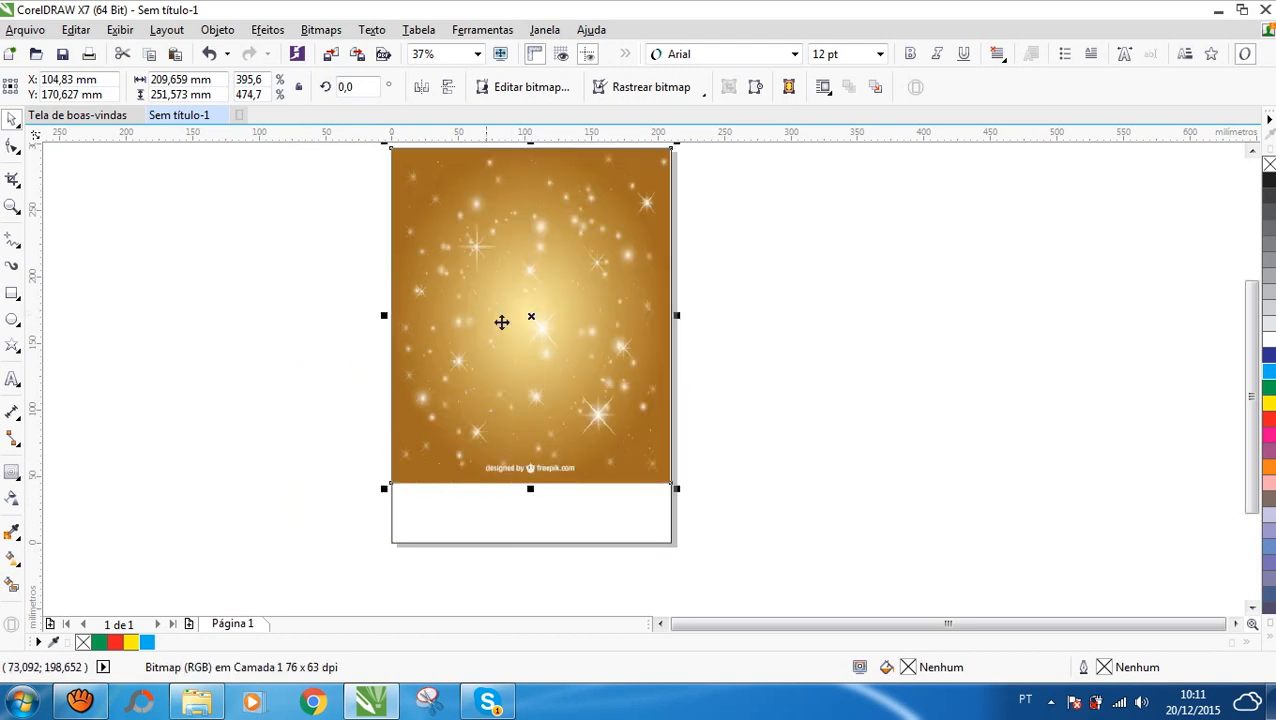
pyautogui.hotkey('ctrl', 'z')
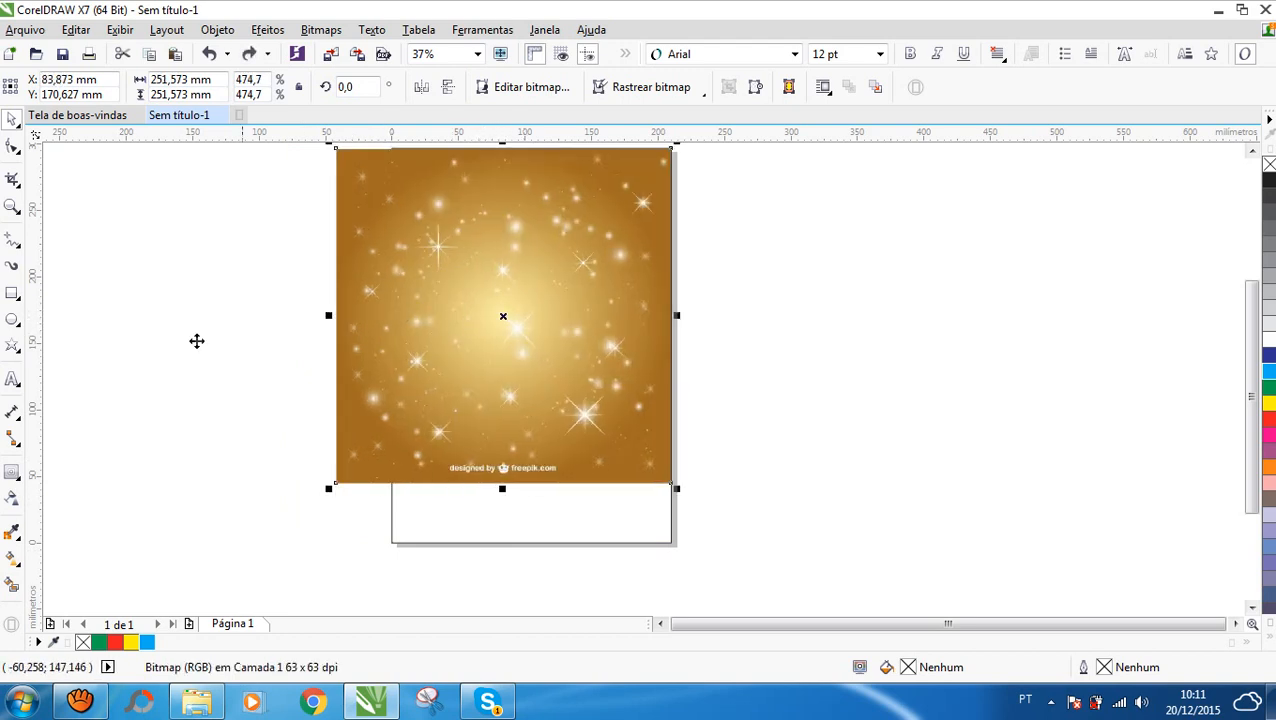
pyautogui.click(192, 341)
# - Draw a rectangle about 196 by 445 mm over the image's left overhang, with its right side on the page's left edge
pyautogui.scroll(-1, 167, 442)
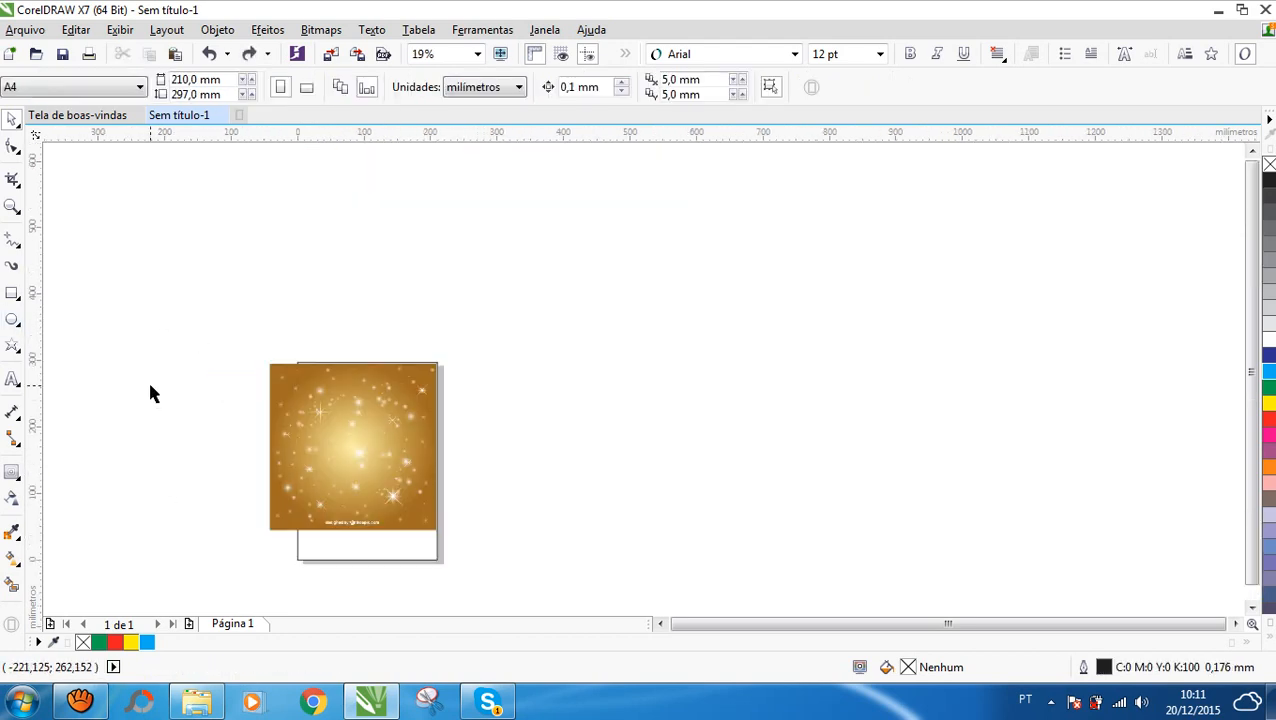
pyautogui.click(12, 293)
pyautogui.moveTo(208, 334); pyautogui.dragTo(298, 546)
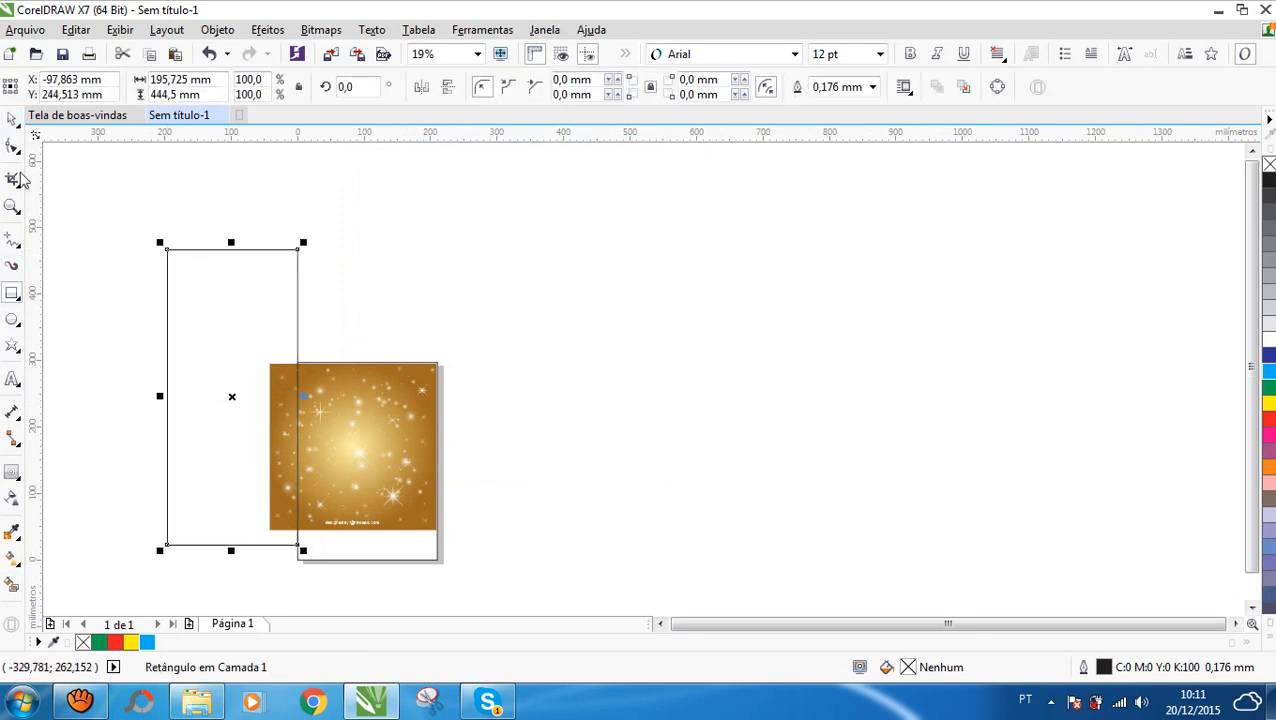
# - Trim the gold image with the tall rectangle and delete the rectangle
pyautogui.scroll(1, 165, 520)
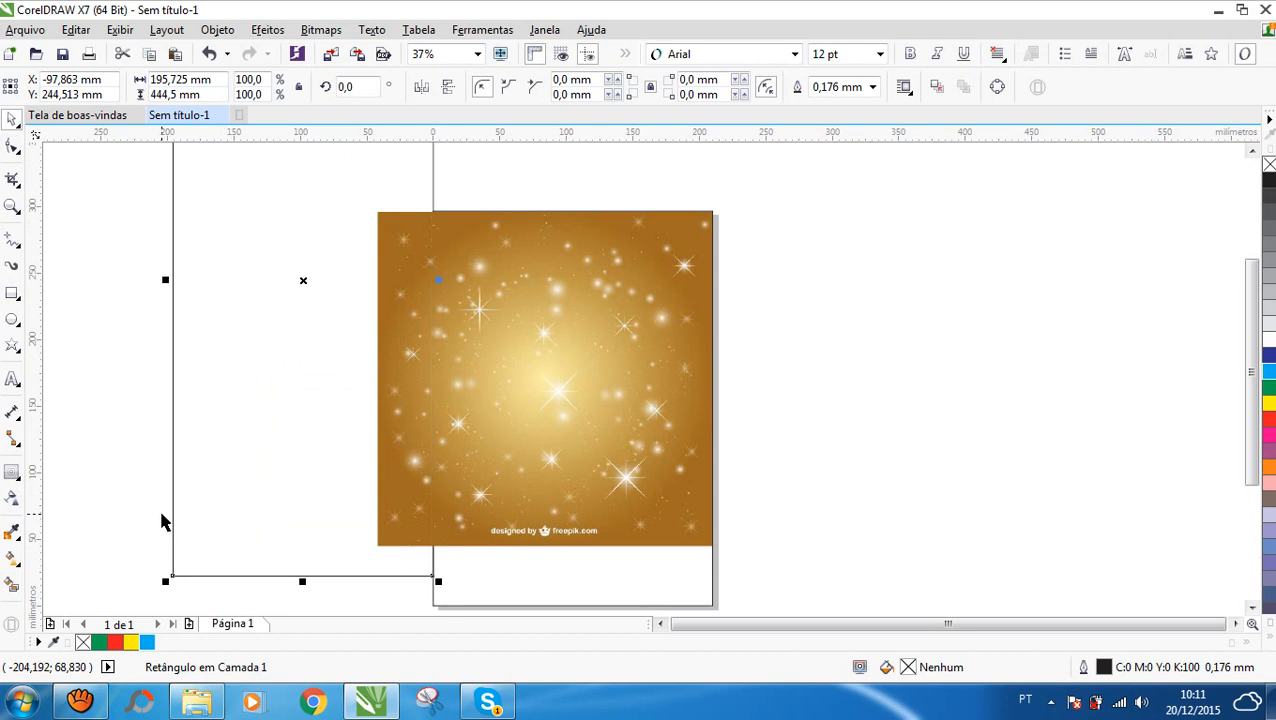
pyautogui.scroll(-1, 163, 385)
pyautogui.click(163, 385)
pyautogui.click(334, 341)
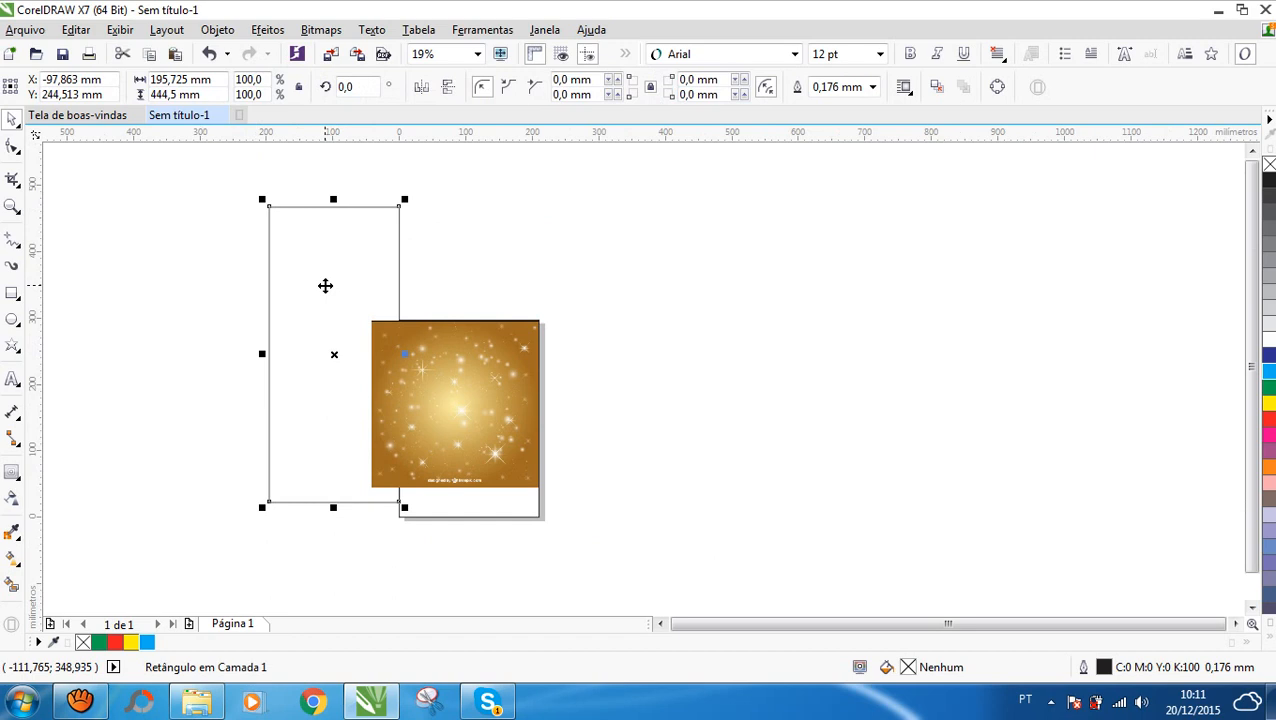
pyautogui.keyDown('shift'); pyautogui.click(473, 385); pyautogui.keyUp('shift')
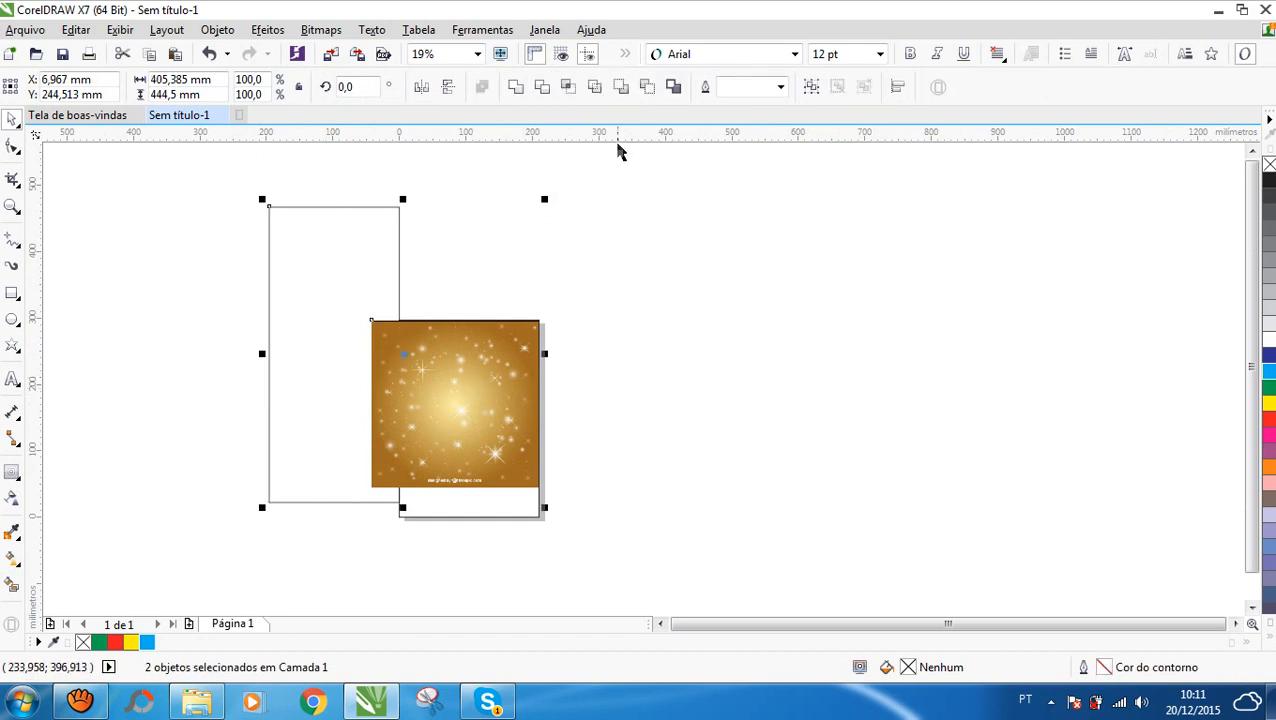
pyautogui.click(547, 88)
pyautogui.click(352, 230)
pyautogui.press('Delete')
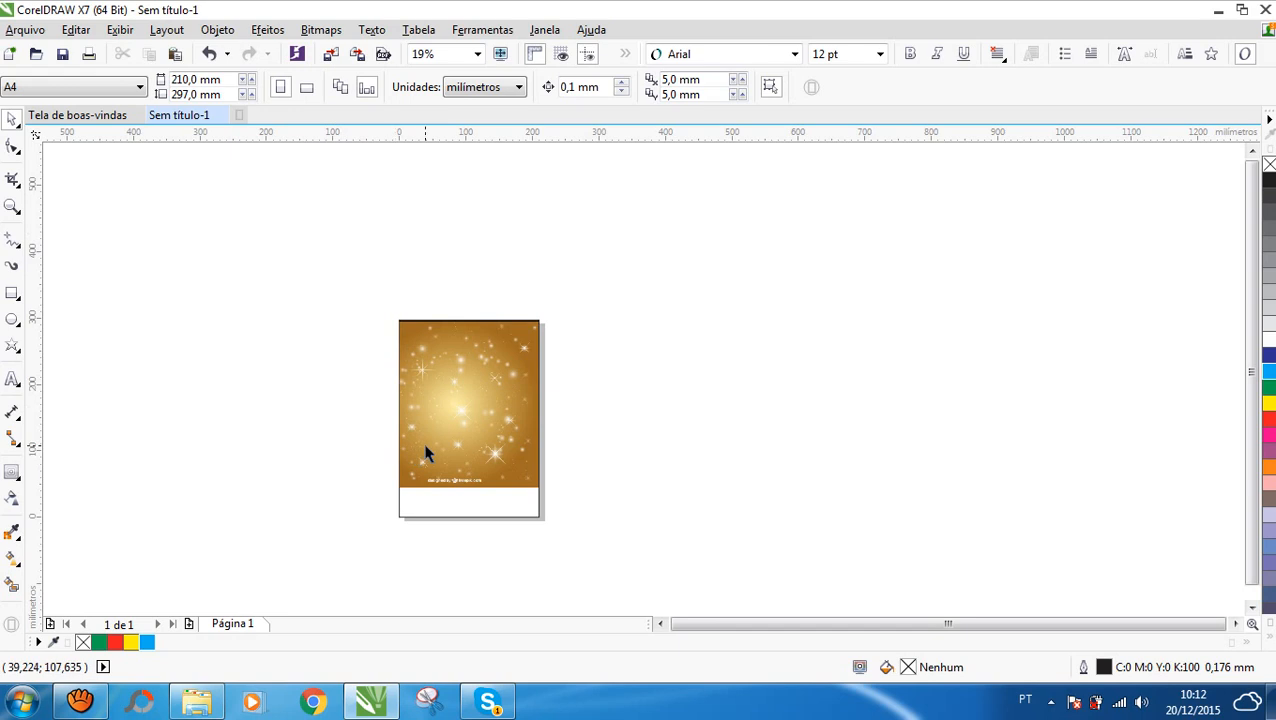
# - Delete the trimmed gold image and select the page-sized rectangle
pyautogui.scroll(2, 362, 507)
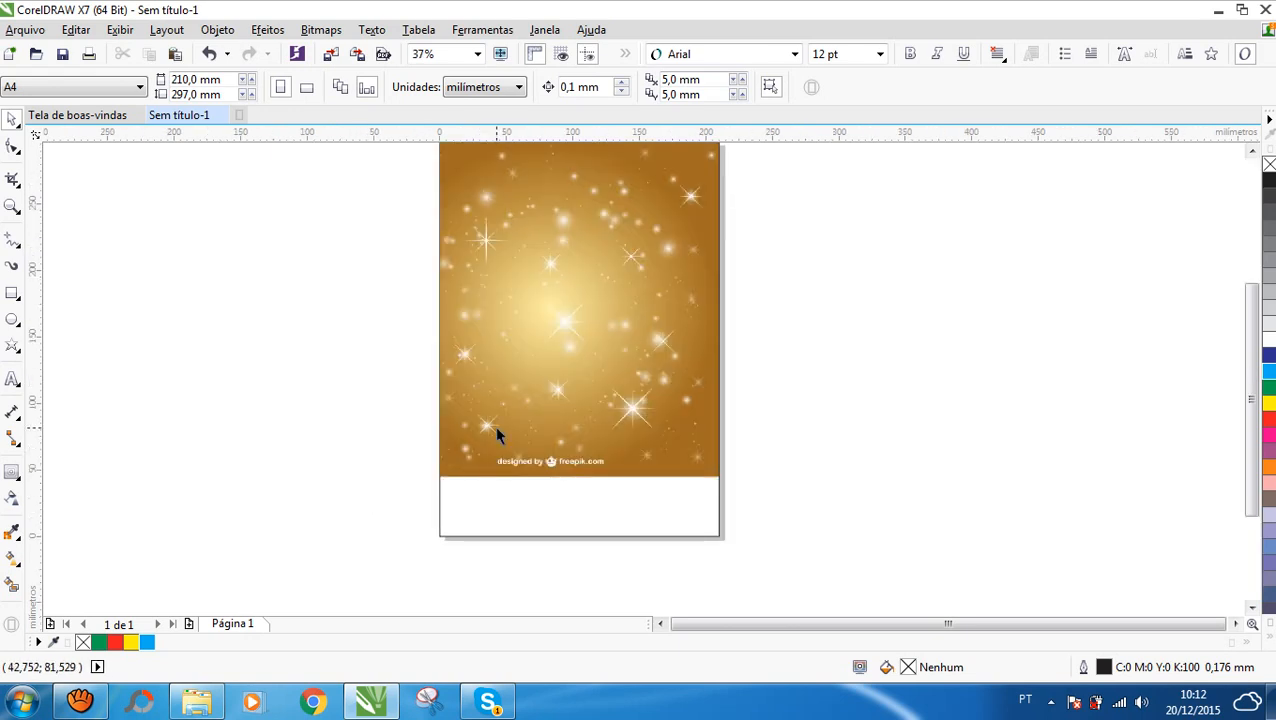
pyautogui.scroll(-2, 515, 405)
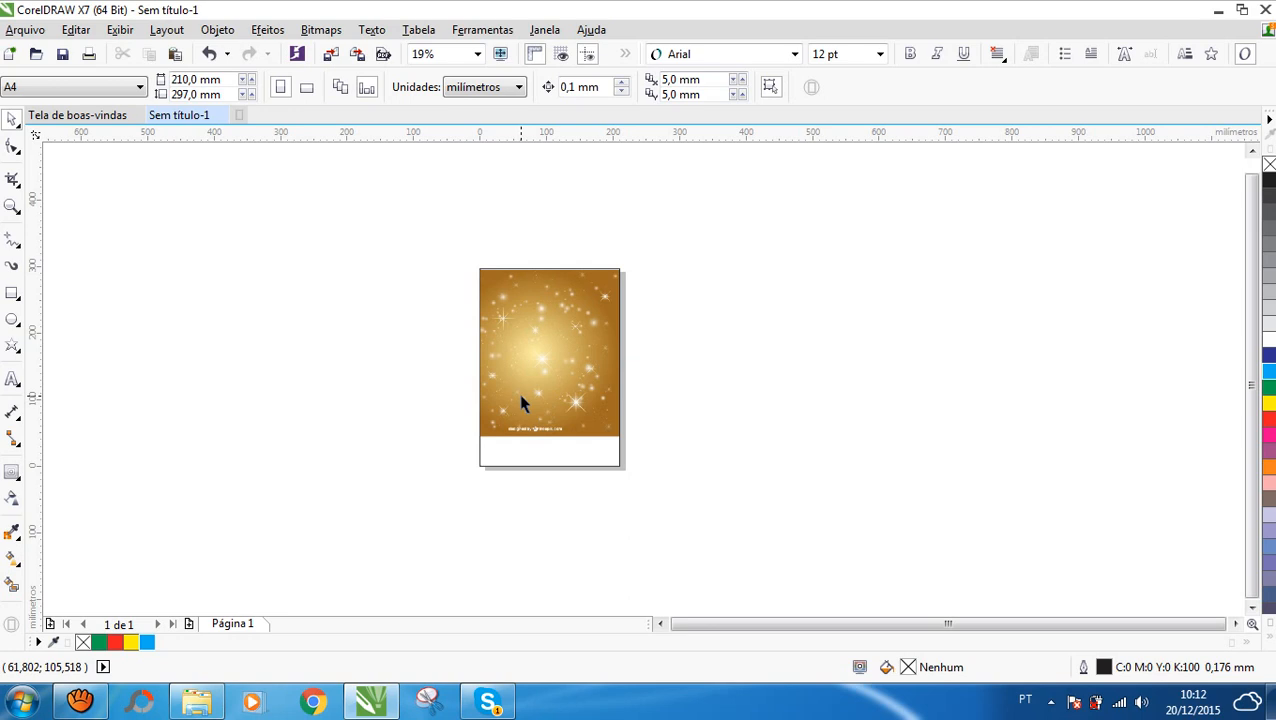
pyautogui.click(521, 398)
pyautogui.press('Delete')
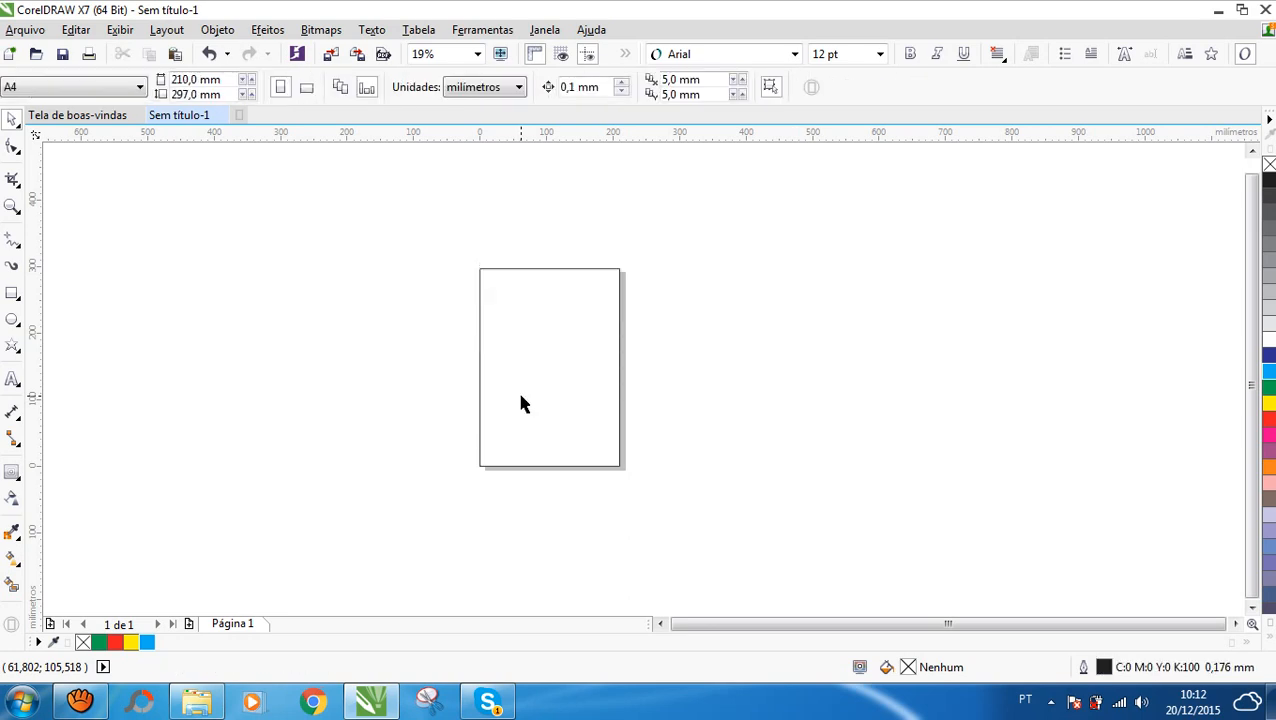
pyautogui.click(511, 397)
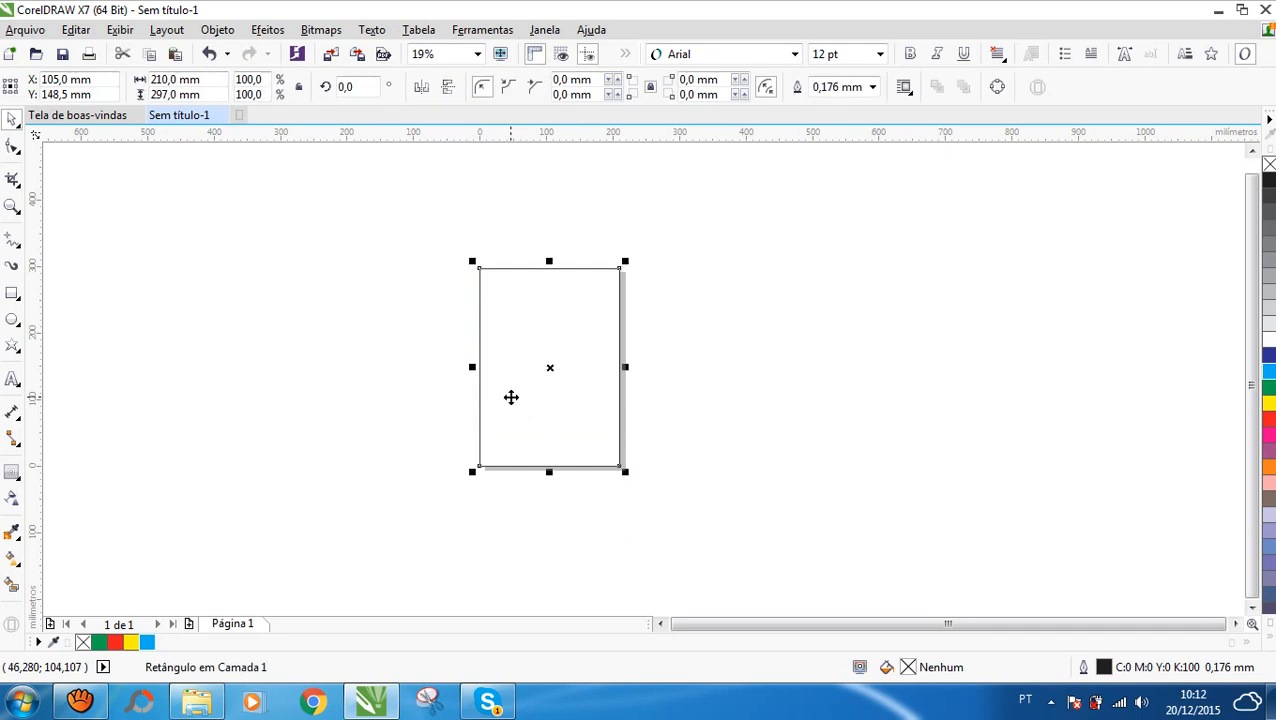
# - Place the rectangle left of the page, scaled to about 196 by 278 mm, and draw an ellipse about 155 by 150 mm above and left of it
pyautogui.moveTo(537, 371); pyautogui.dragTo(348, 380)
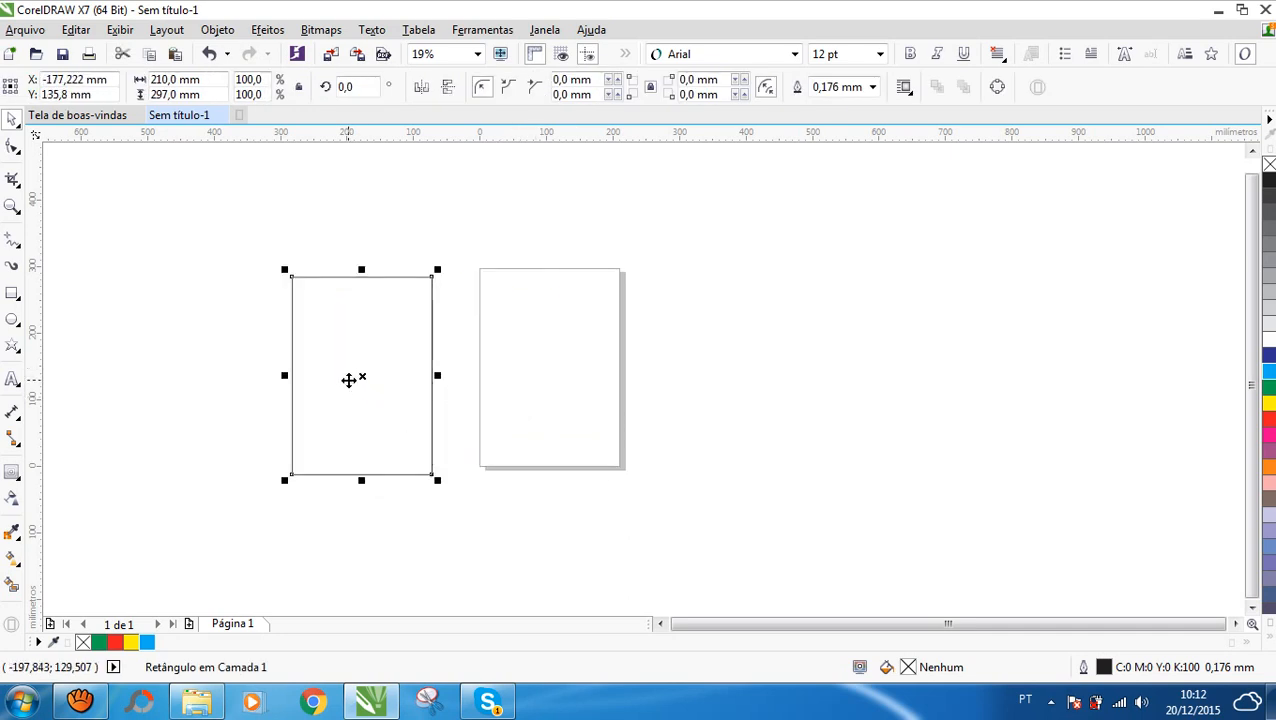
pyautogui.moveTo(285, 478); pyautogui.dragTo(292, 467)
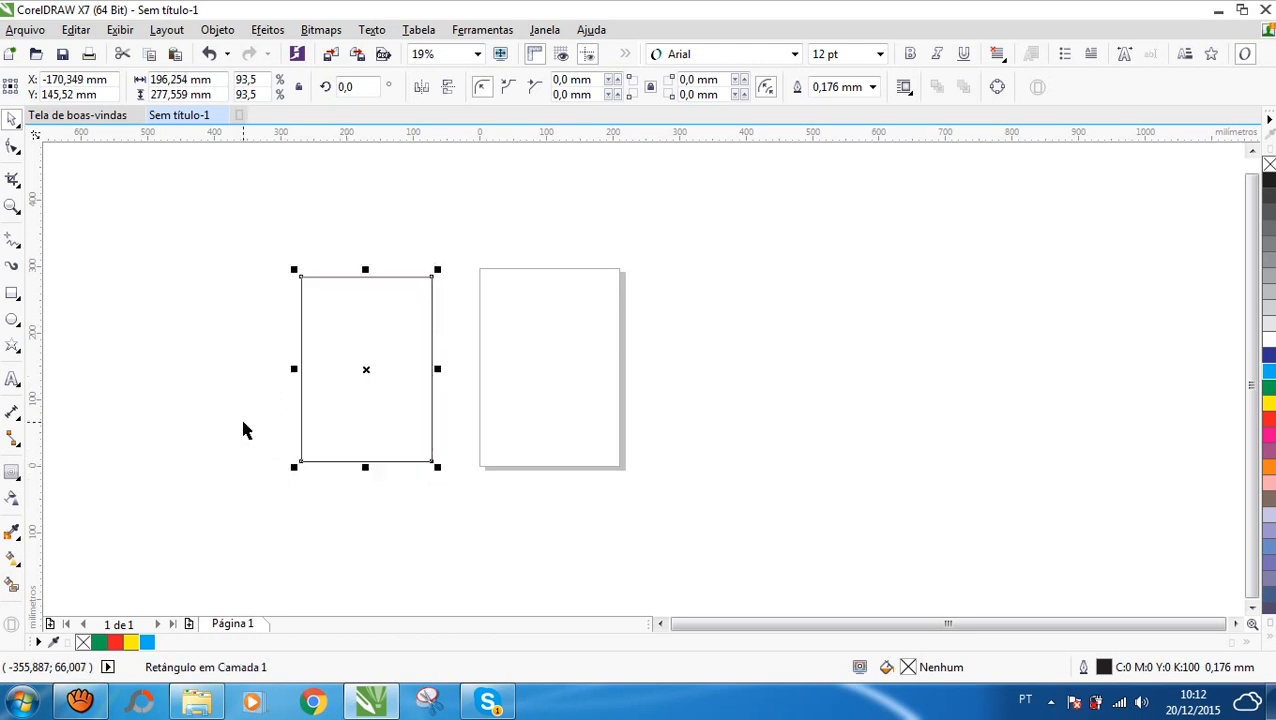
pyautogui.click(13, 319)
pyautogui.moveTo(170, 208); pyautogui.dragTo(274, 308)
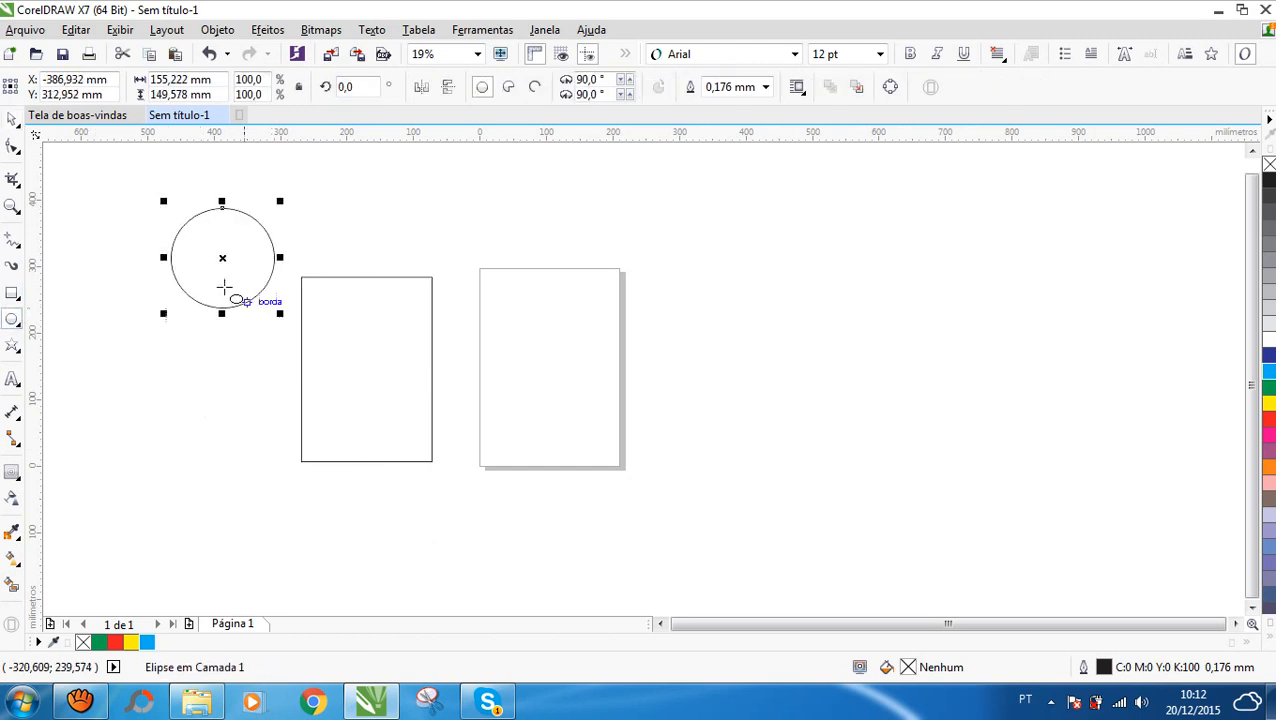
pyautogui.click(10, 118)
# - Fill the rectangle left of the page with red and the ellipse with cyan blue
pyautogui.click(417, 461)
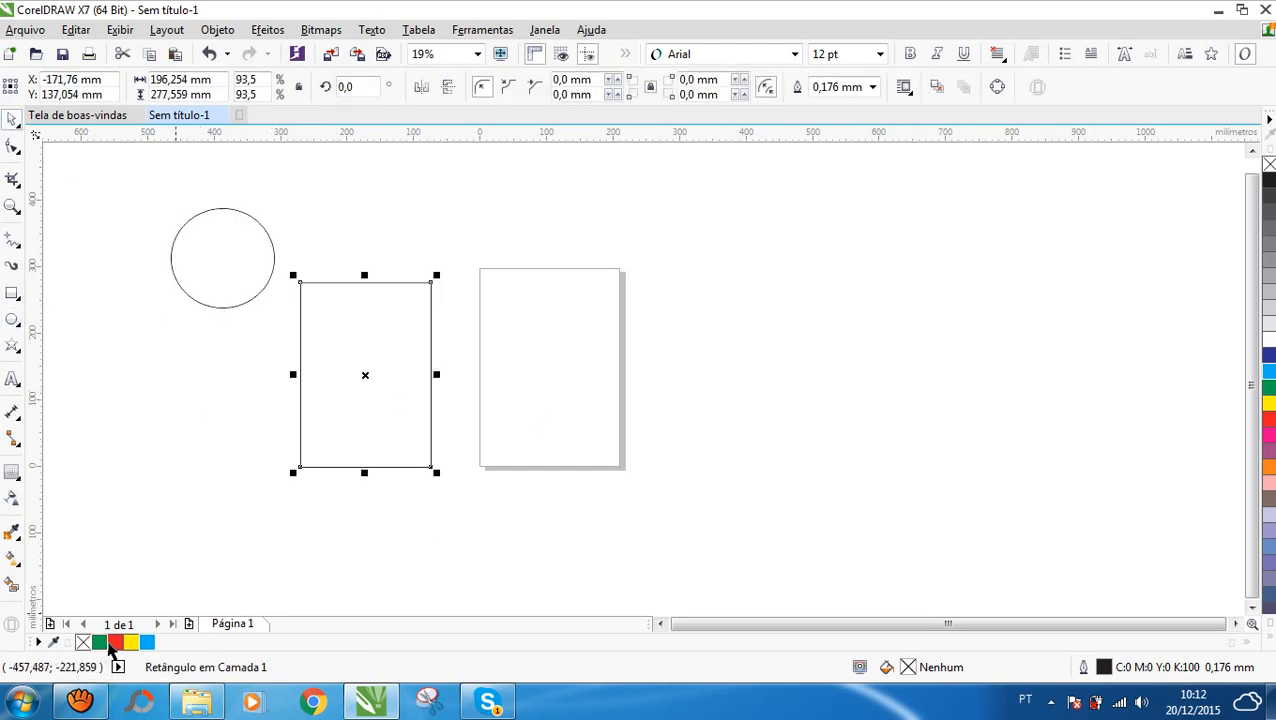
pyautogui.click(115, 644)
pyautogui.click(194, 272)
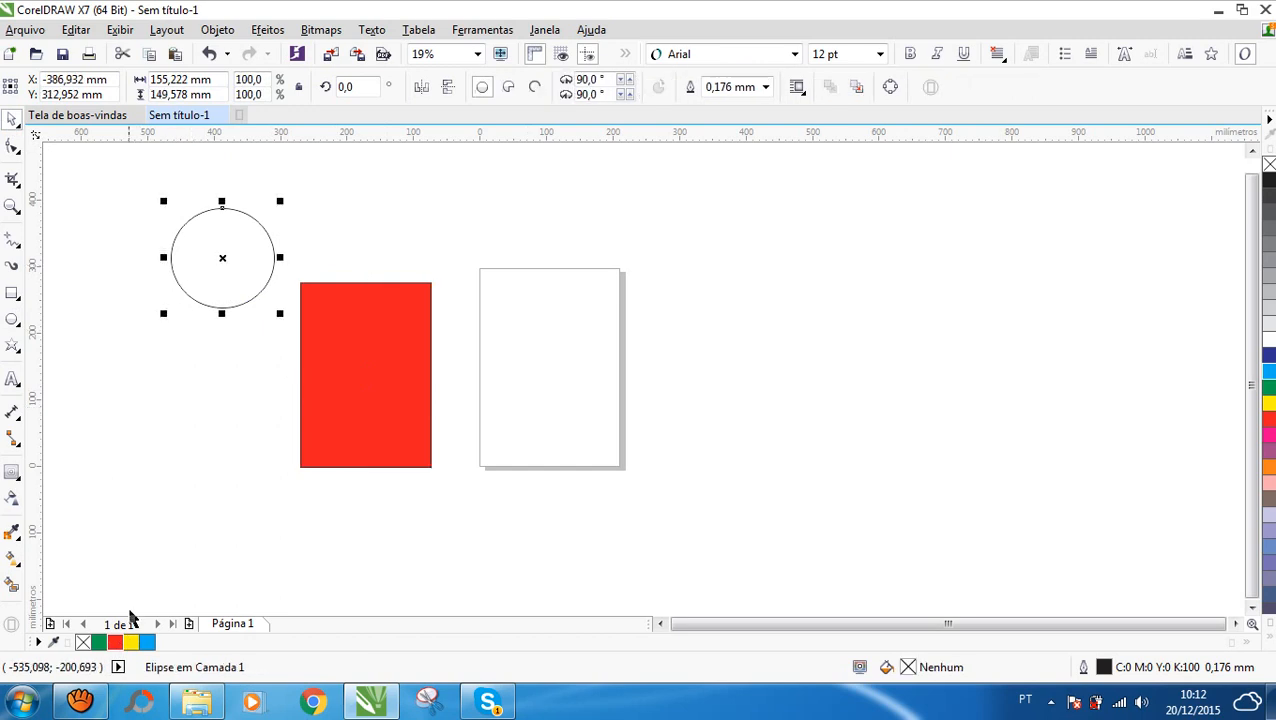
pyautogui.click(147, 643)
pyautogui.click(95, 178)
pyautogui.click(330, 392)
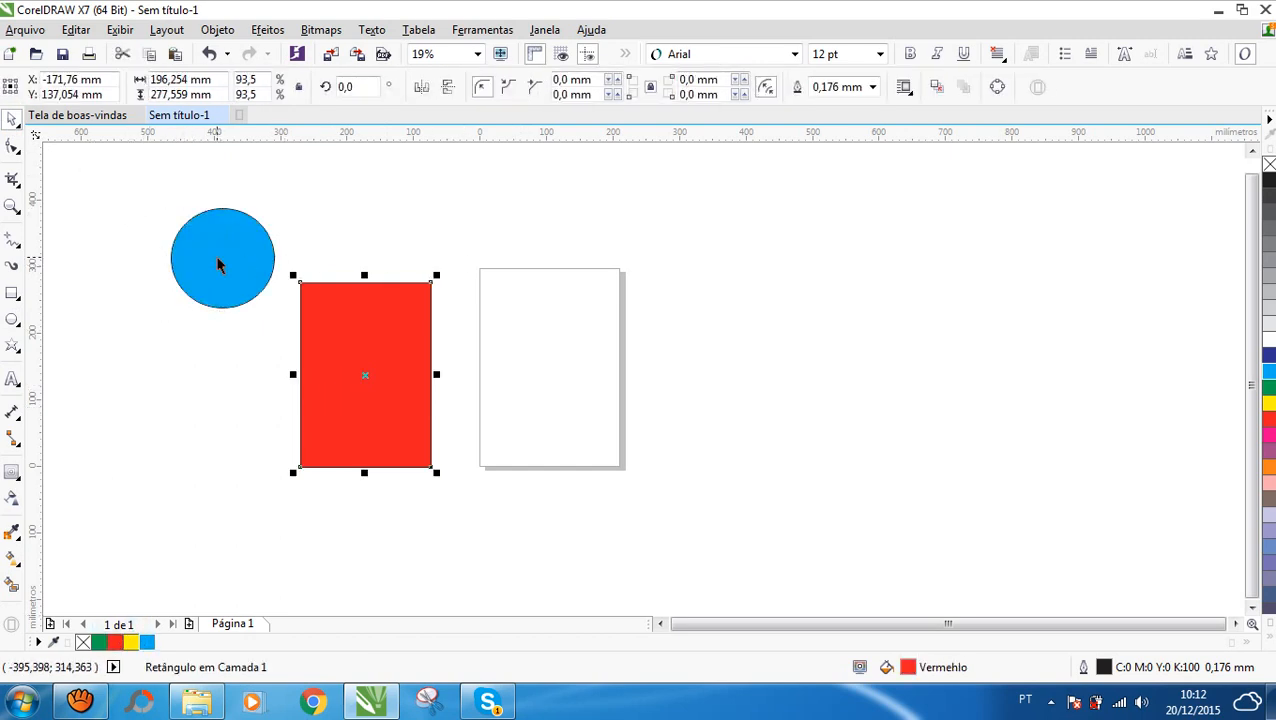
pyautogui.click(240, 417)
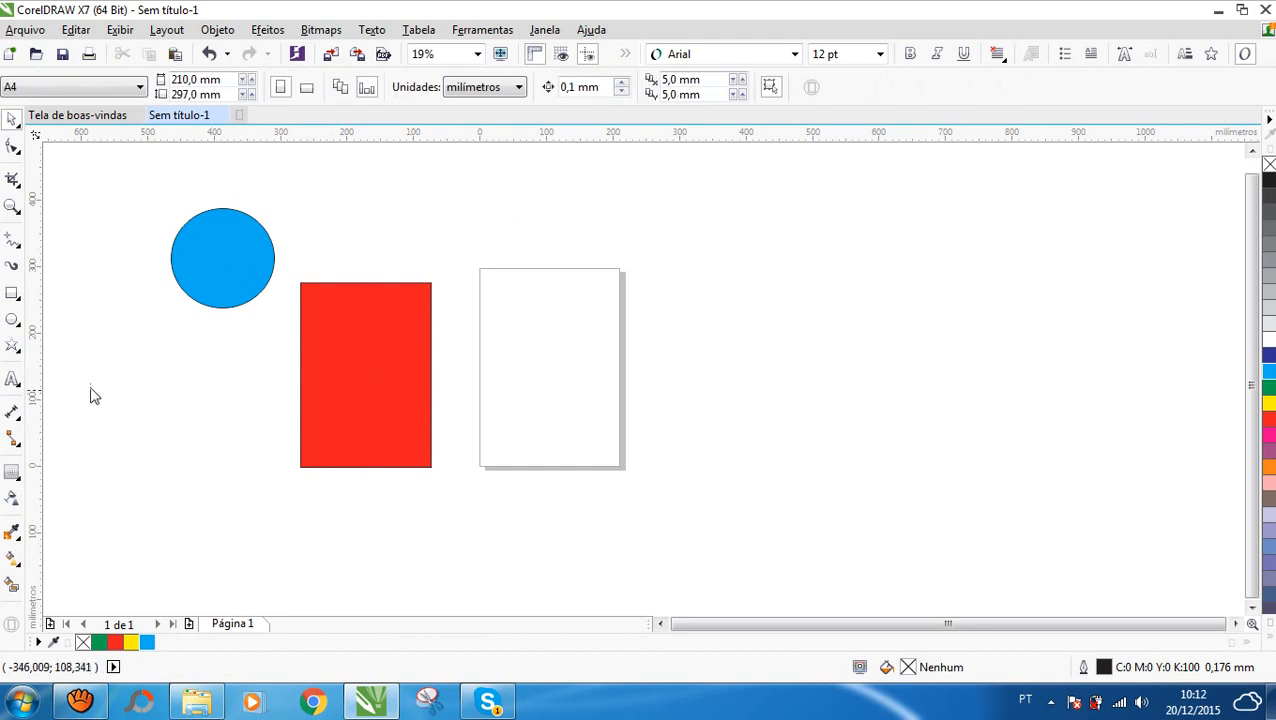
# - Move the blue circle over the red rectangle's left edge and select both shapes
pyautogui.moveTo(232, 286); pyautogui.dragTo(332, 373)
pyautogui.moveTo(180, 222); pyautogui.dragTo(541, 590)
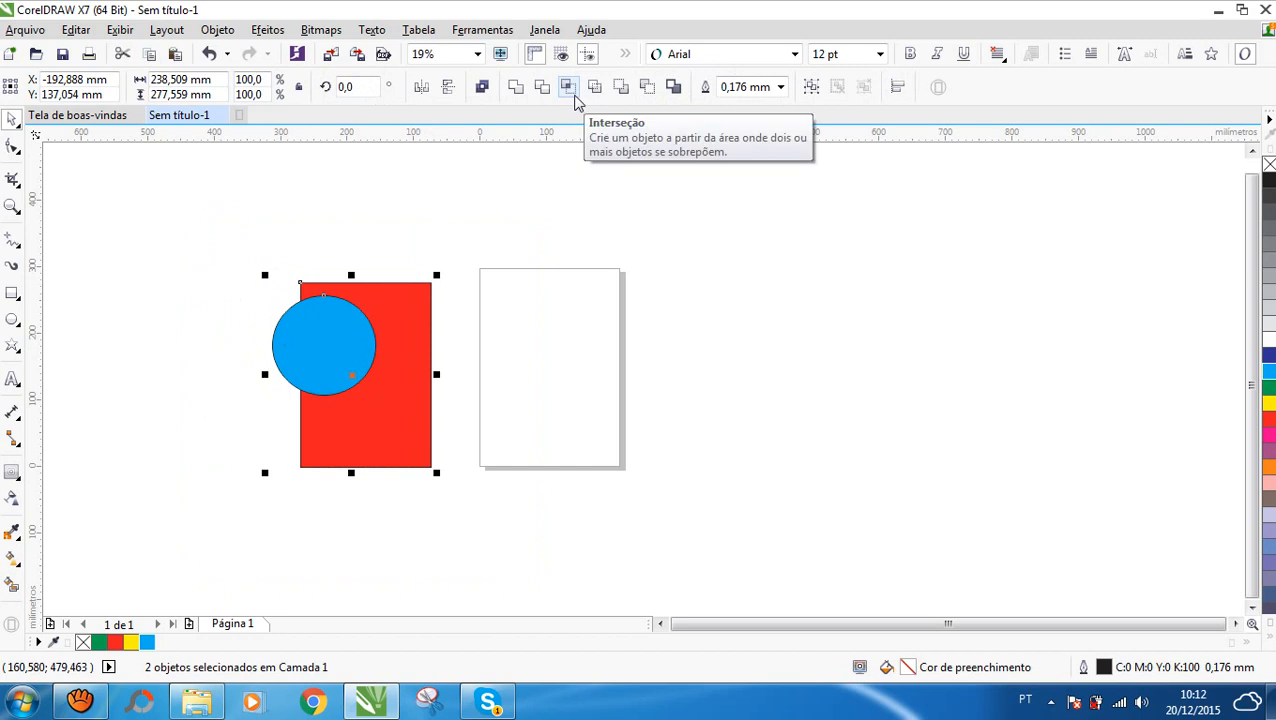
pyautogui.click(291, 221)
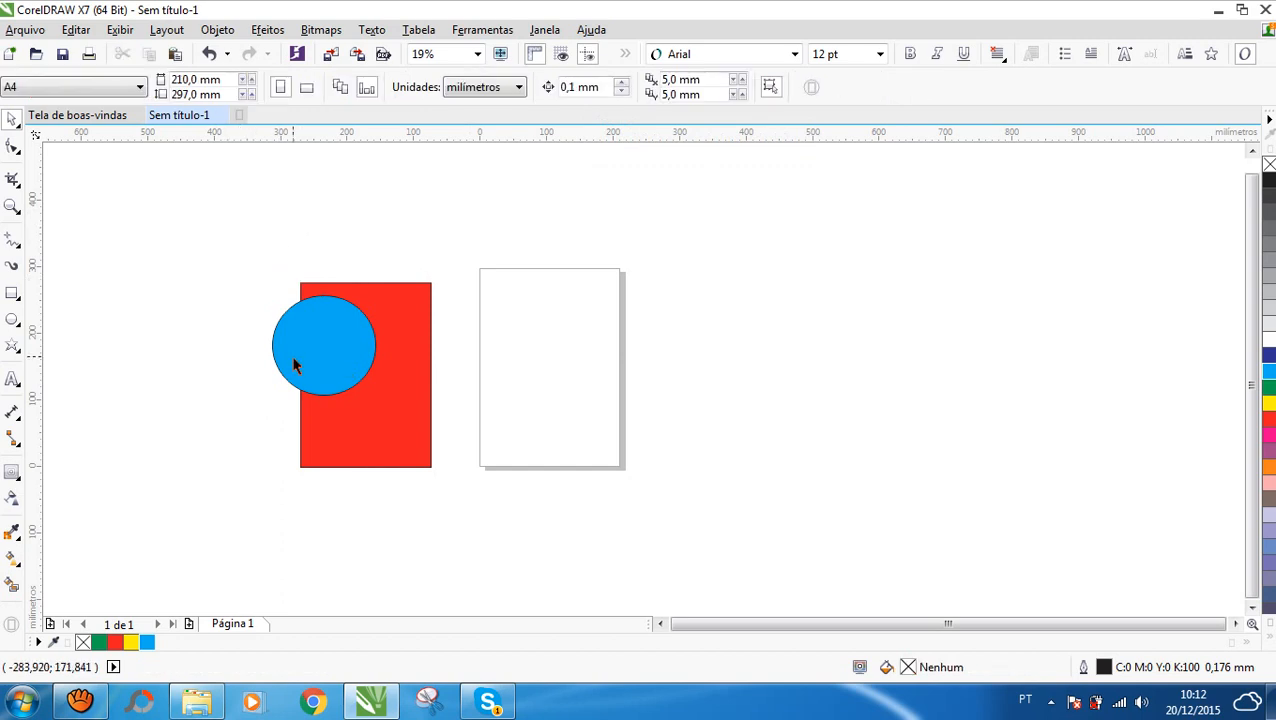
pyautogui.moveTo(248, 256); pyautogui.dragTo(446, 481)
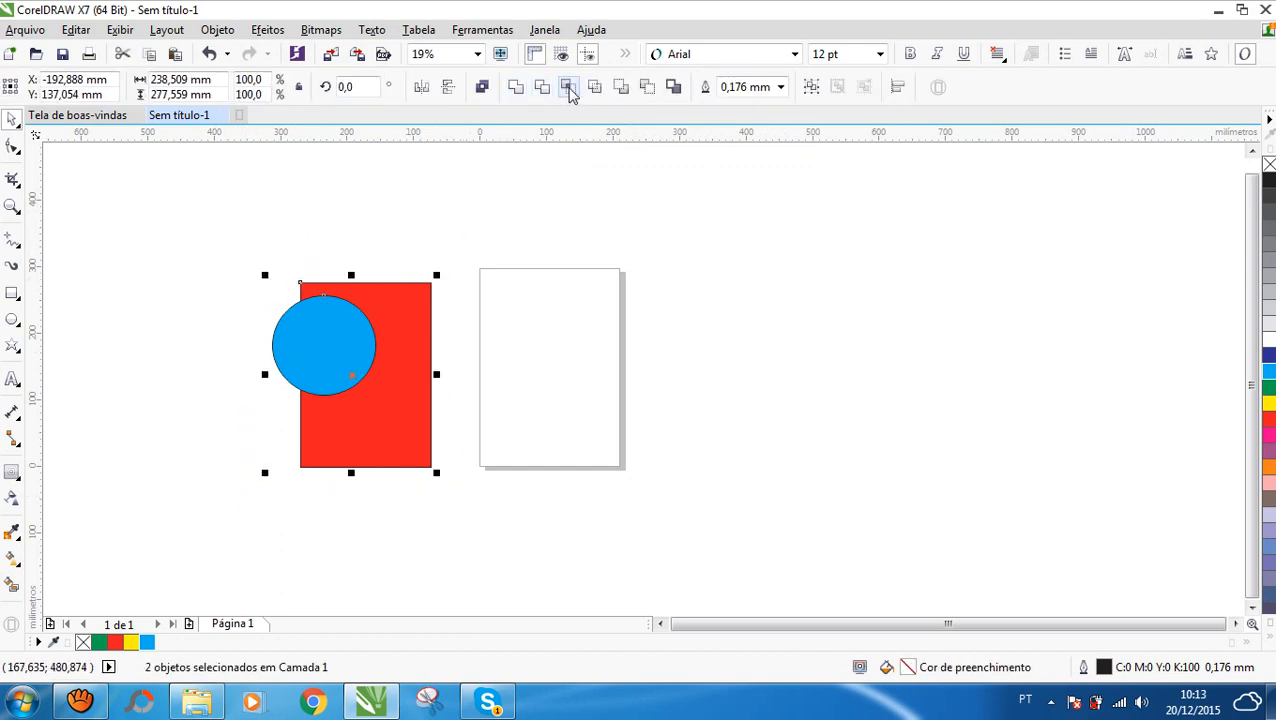
# - Place the blue circle inside the red rectangle with both selected, and move the circle back out to the rectangle's left
pyautogui.click(211, 262)
pyautogui.moveTo(308, 330); pyautogui.dragTo(366, 364)
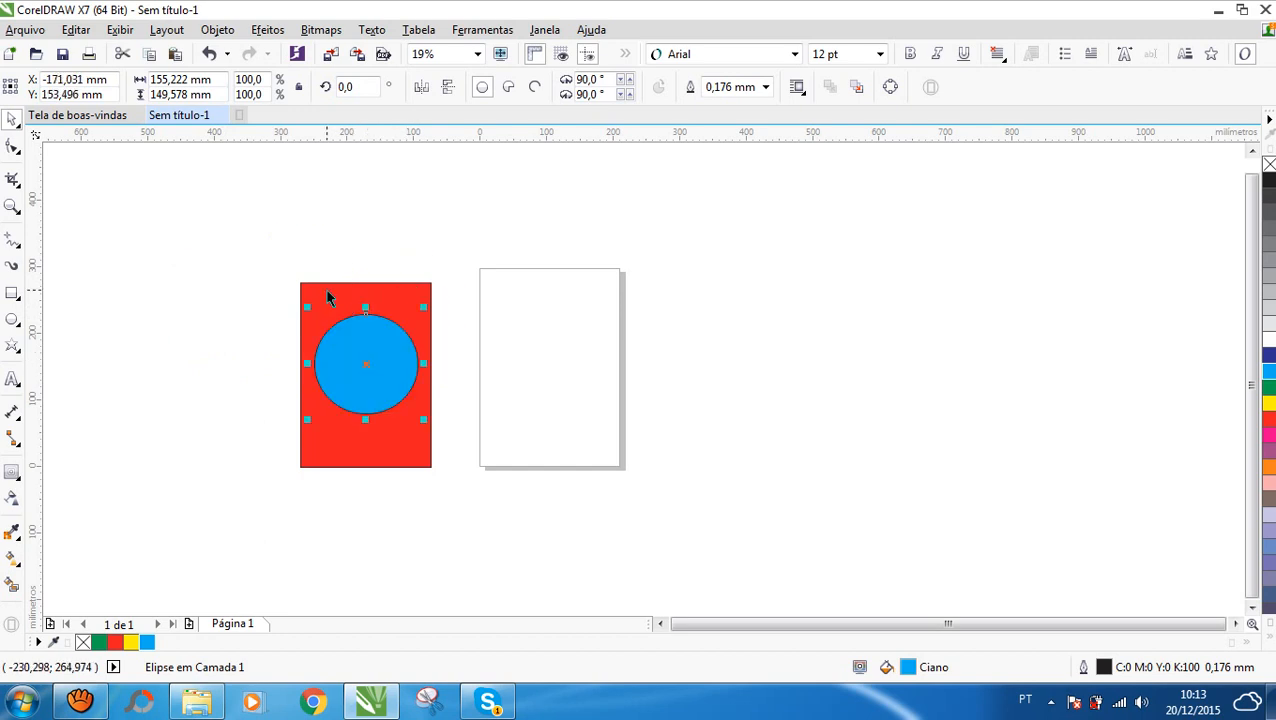
pyautogui.keyDown('shift'); pyautogui.click(327, 291); pyautogui.keyUp('shift')
pyautogui.click(222, 324)
pyautogui.moveTo(338, 362); pyautogui.dragTo(249, 346)
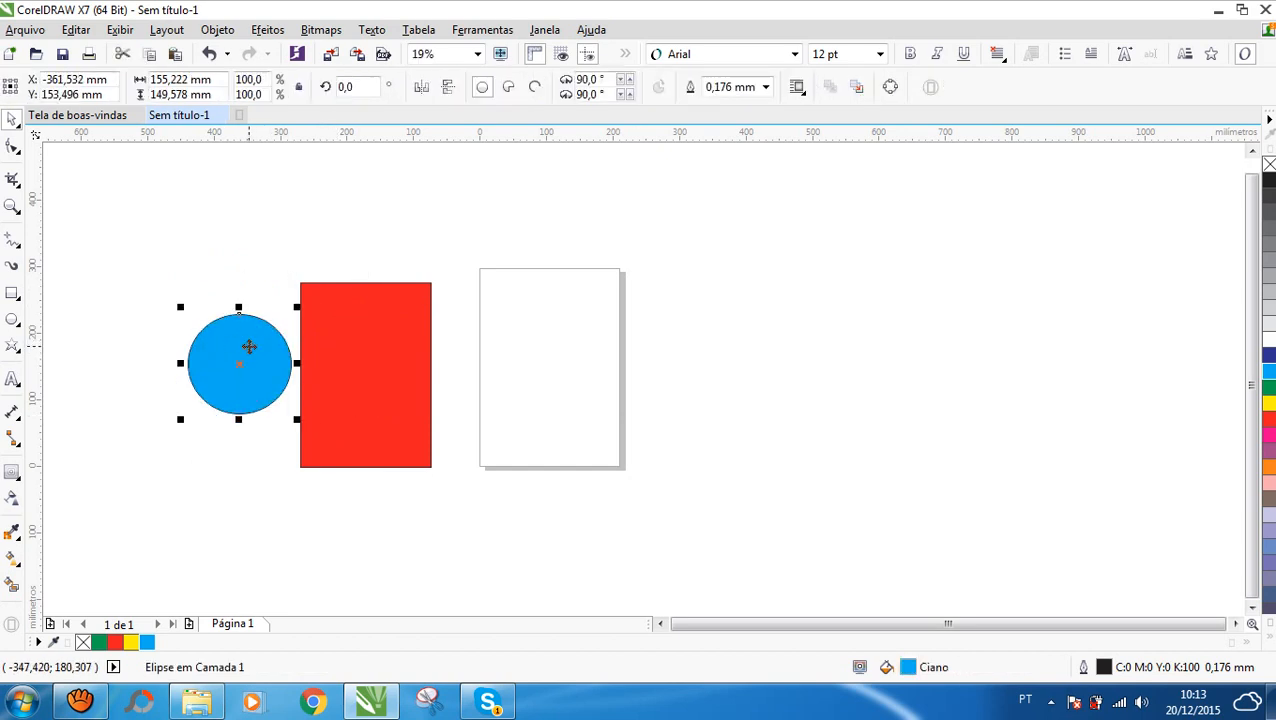
# - Space the two shapes apart by moving the blue circle further left and the red rectangle slightly closer to the page
pyautogui.scroll(1, 171, 341)
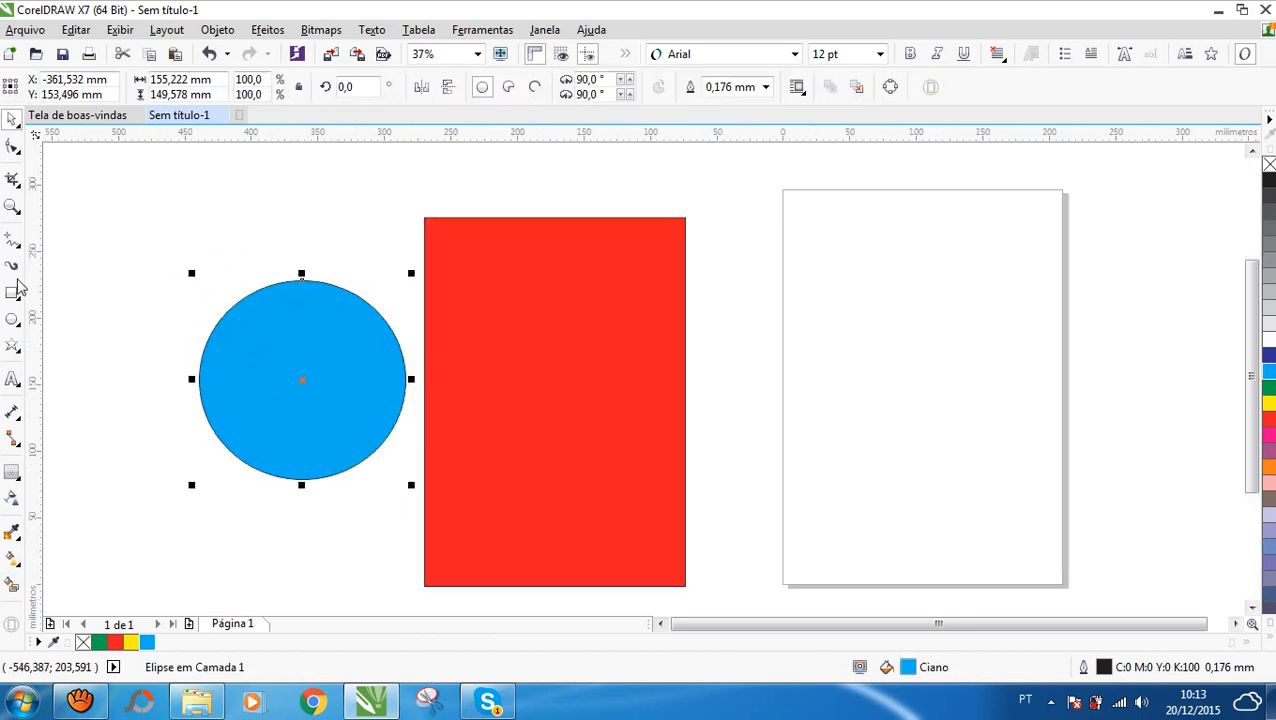
pyautogui.doubleClick(12, 206)
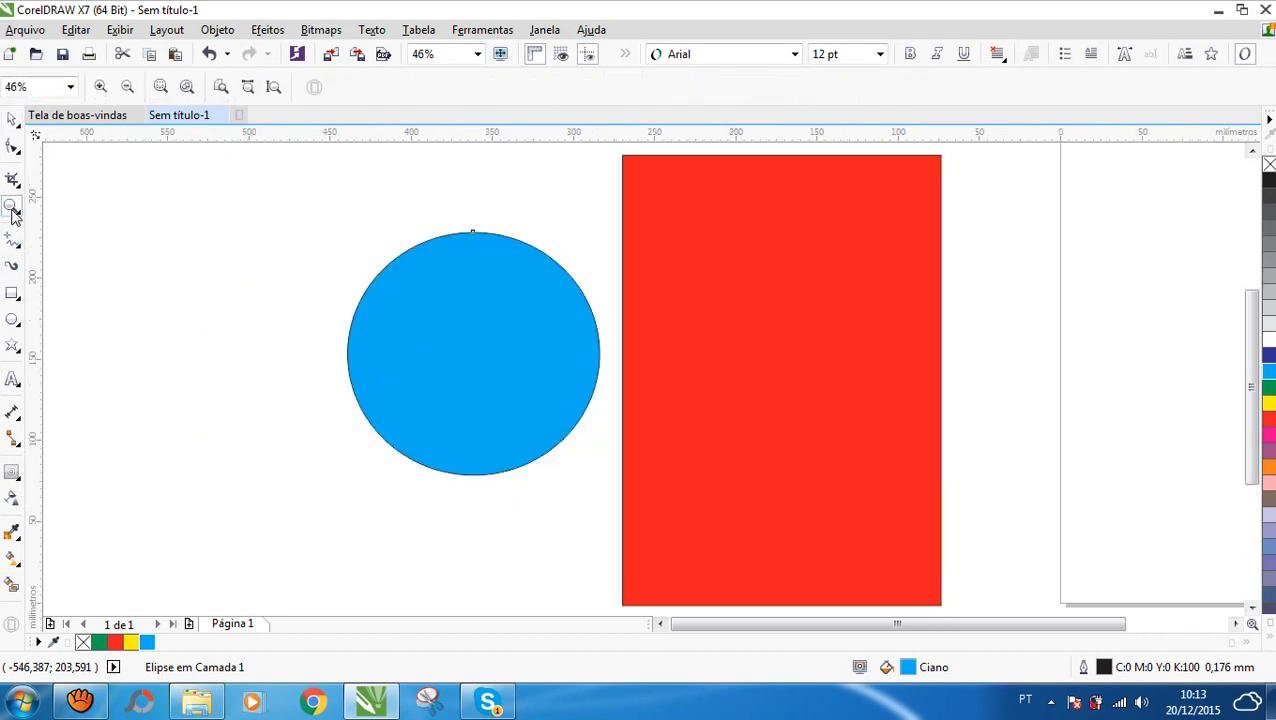
pyautogui.click(12, 118)
pyautogui.click(276, 310)
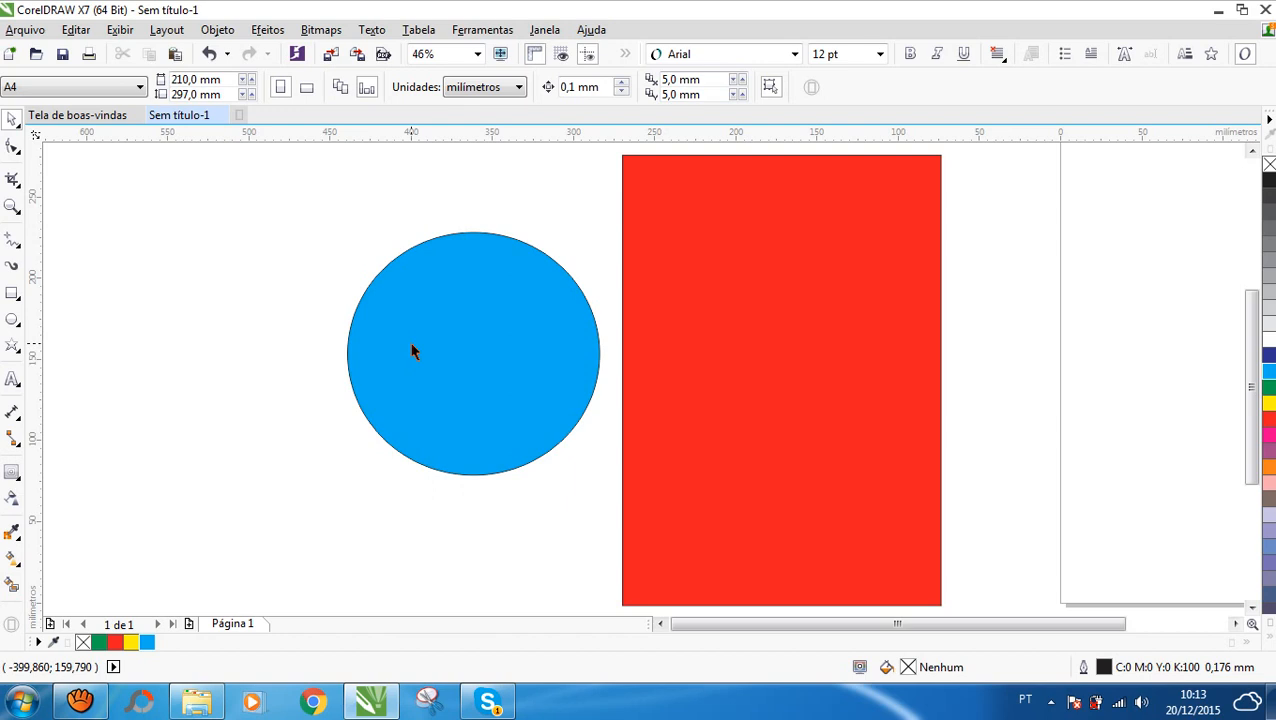
pyautogui.moveTo(458, 366); pyautogui.dragTo(250, 357)
pyautogui.scroll(-2, 641, 336)
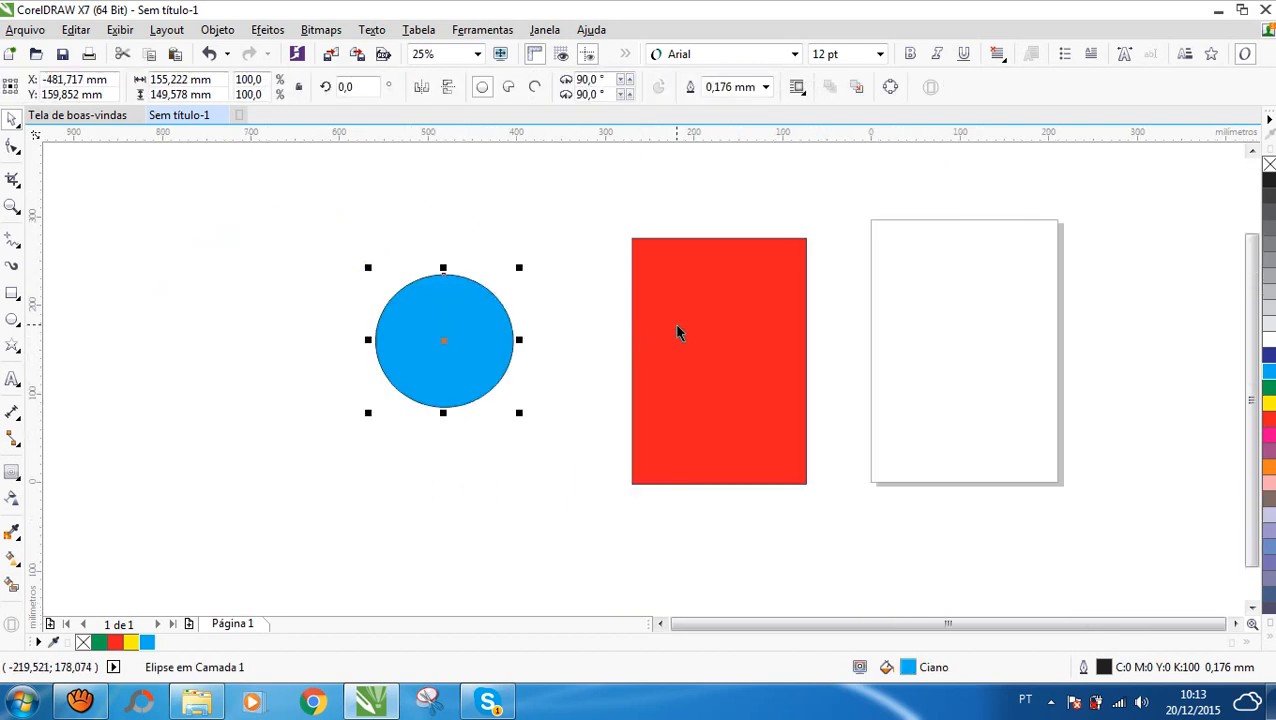
pyautogui.moveTo(674, 323)
pyautogui.mouseDown()
pyautogui.moveTo(765, 304)
pyautogui.moveTo(692, 313)
pyautogui.mouseUp()
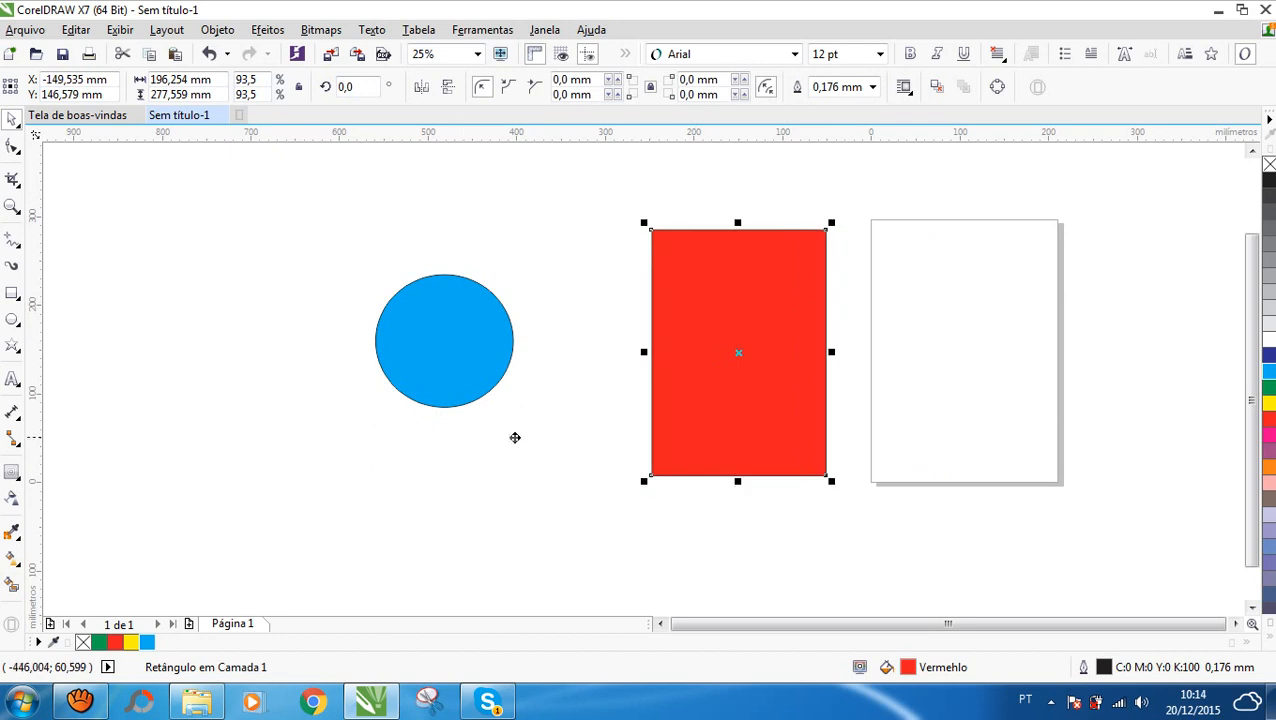
pyautogui.click(516, 445)
pyautogui.moveTo(460, 343); pyautogui.dragTo(428, 354)
pyautogui.moveTo(758, 342); pyautogui.dragTo(802, 334)
pyautogui.click(503, 365)
# - Move the blue circle onto the middle of the red rectangle and apply Intersect, selecting the circle first and the rectangle last
pyautogui.moveTo(458, 348); pyautogui.dragTo(760, 336)
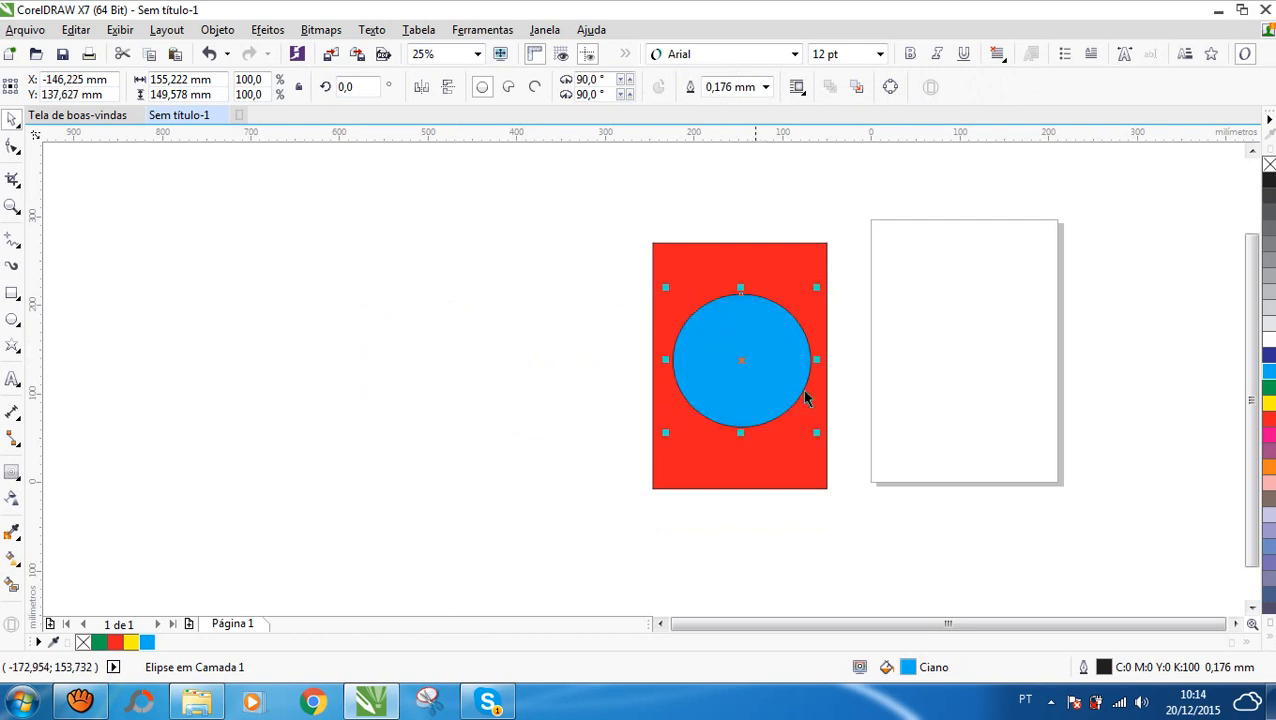
pyautogui.keyDown('shift'); pyautogui.click(782, 260); pyautogui.keyUp('shift')
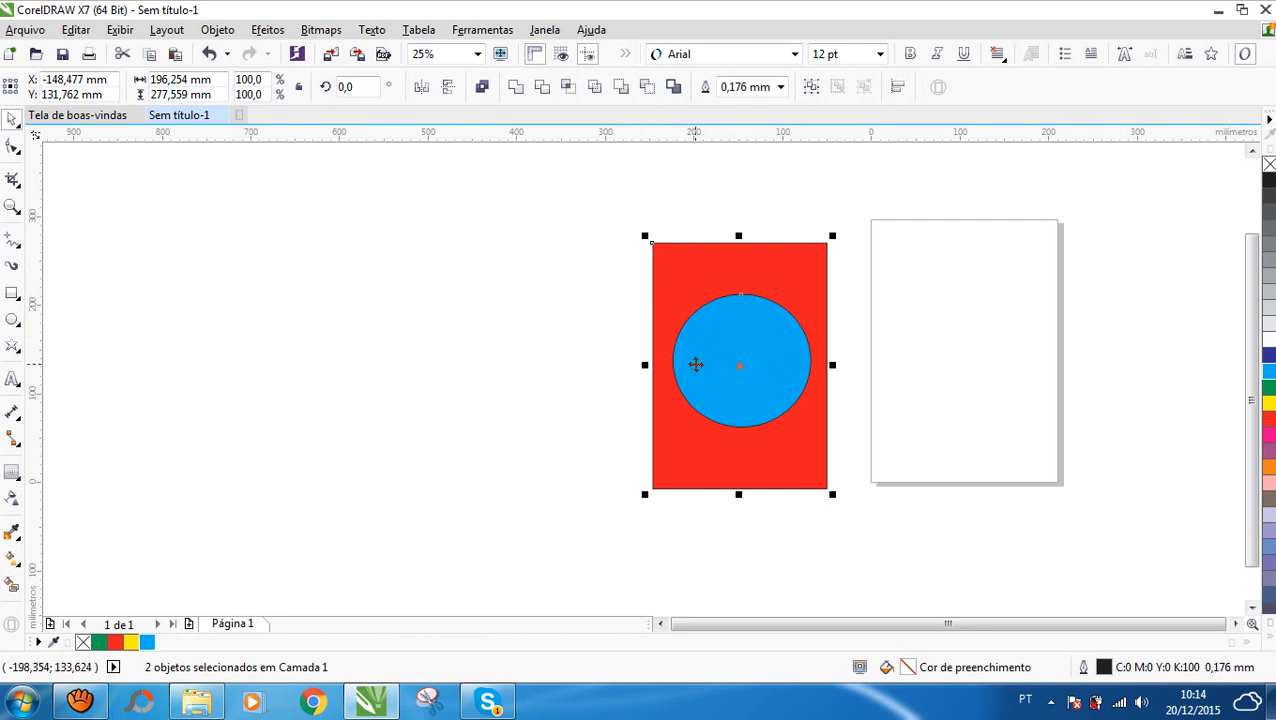
pyautogui.click(573, 91)
# - Pull the blue circle and the circular intersection piece off the red rectangle to its left, and delete the piece
pyautogui.click(600, 287)
pyautogui.moveTo(734, 344); pyautogui.dragTo(517, 361)
pyautogui.moveTo(684, 341); pyautogui.dragTo(272, 326)
pyautogui.press('Delete')
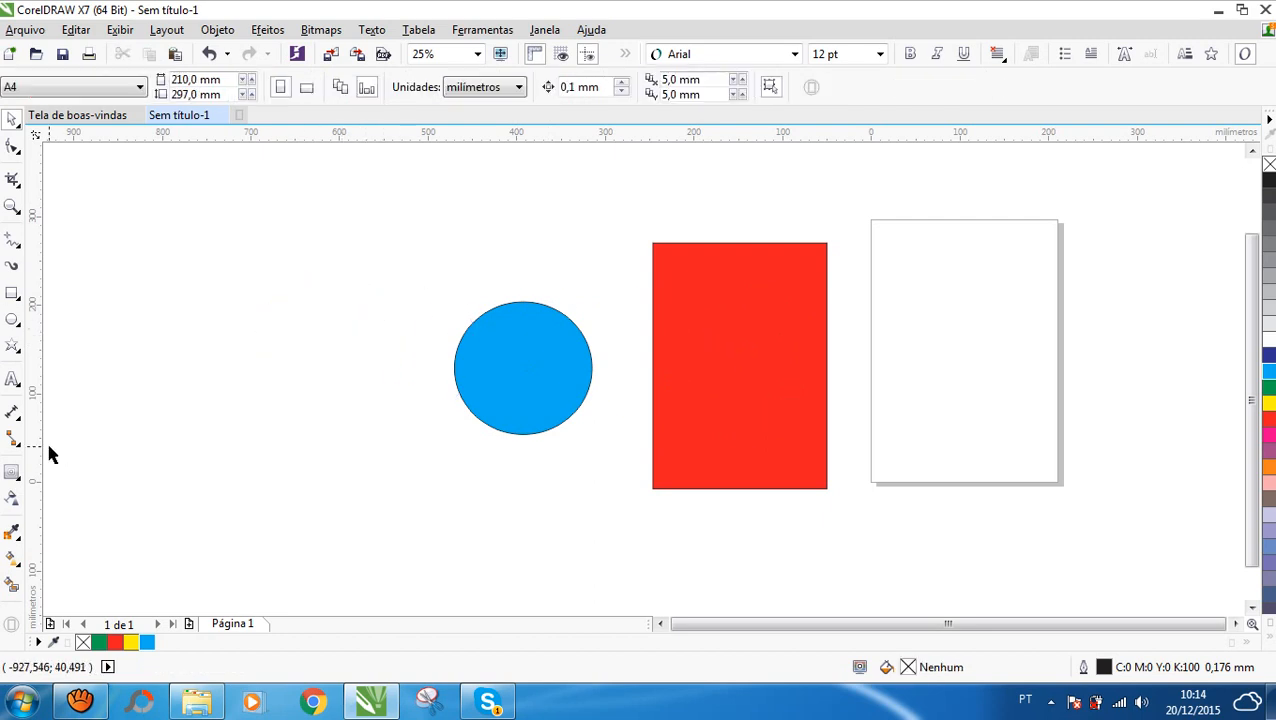
# - Draw a five-pointed star about 151 by 144 mm and move it onto the middle of the red rectangle
pyautogui.click(16, 322)
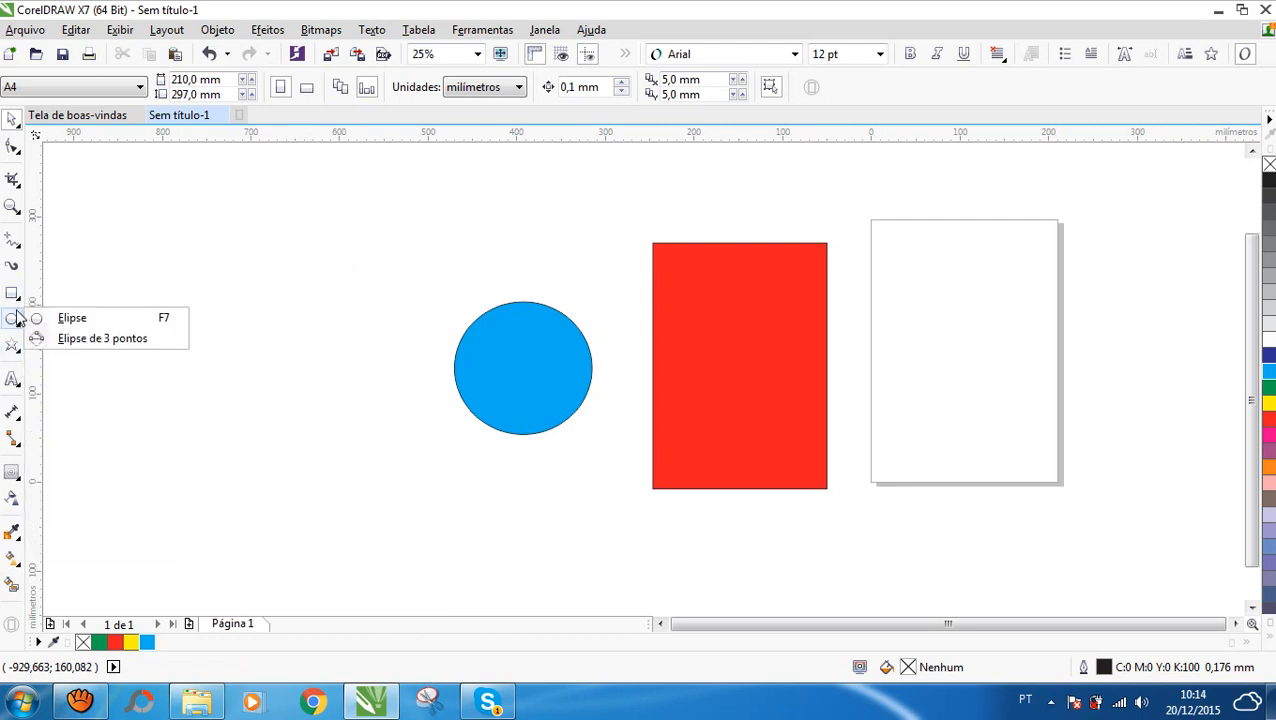
pyautogui.moveTo(13, 297)
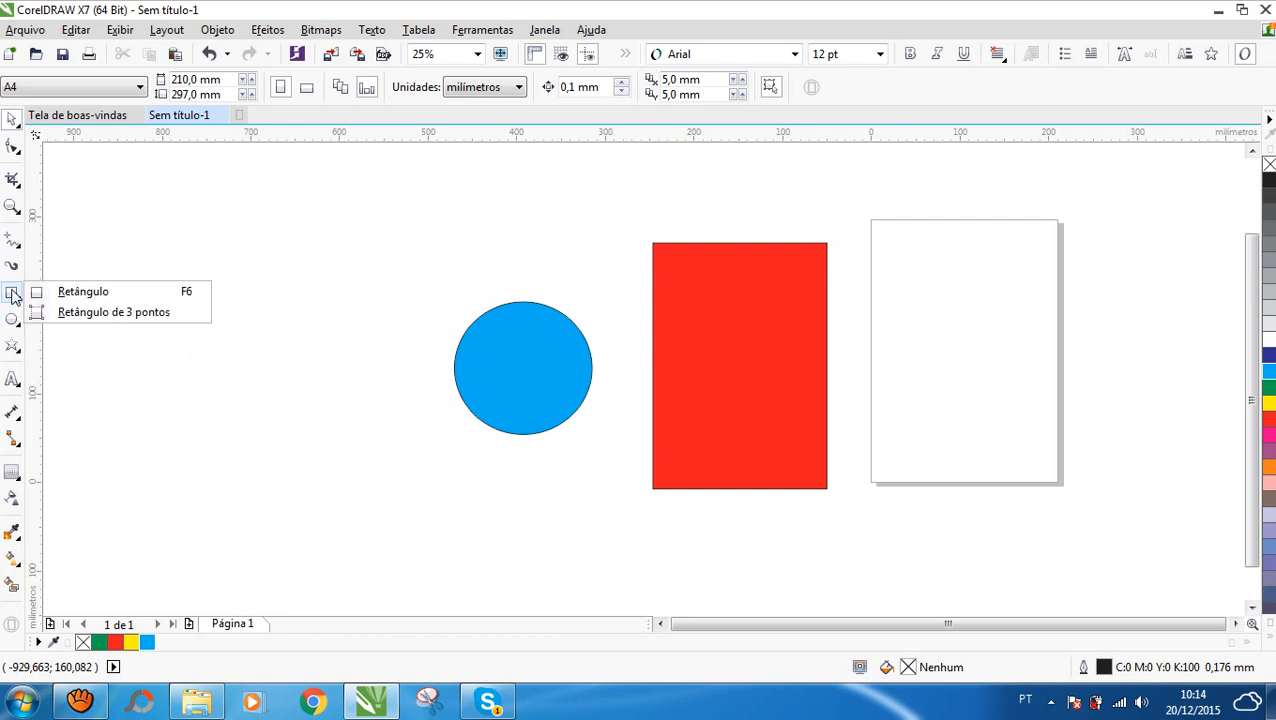
pyautogui.moveTo(13, 345)
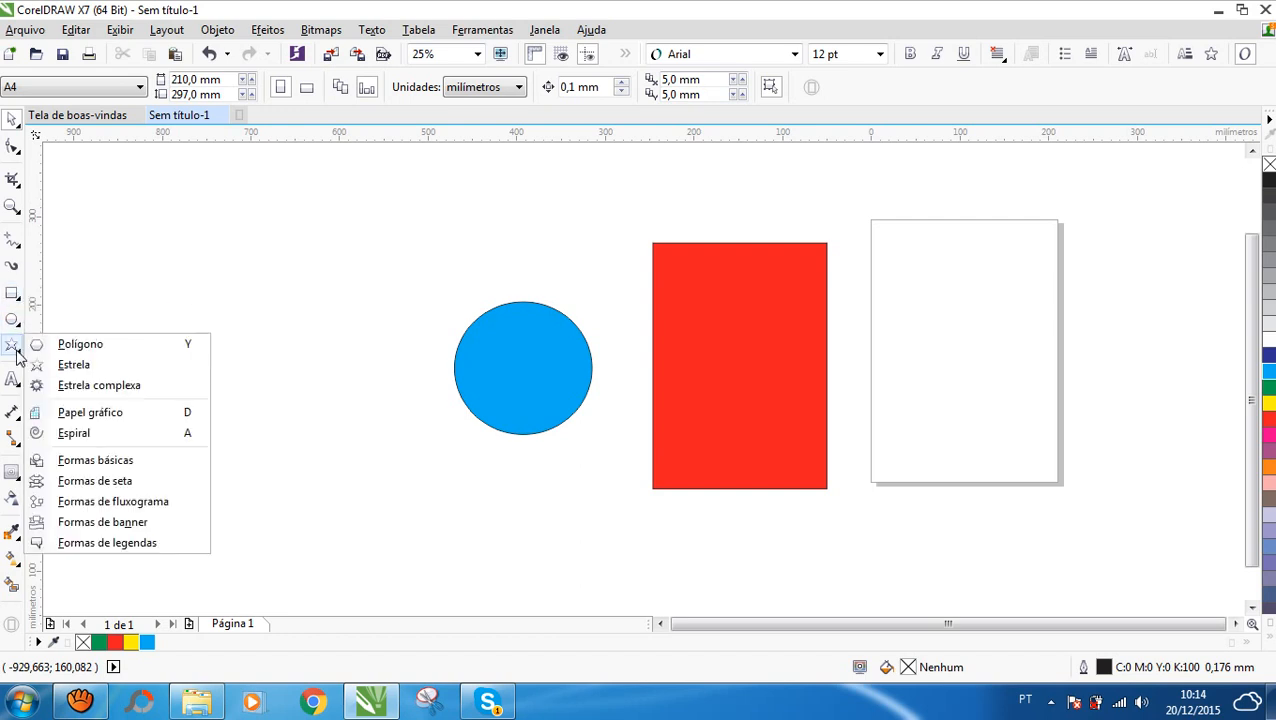
pyautogui.click(65, 362)
pyautogui.moveTo(277, 248)
pyautogui.mouseDown()
pyautogui.moveTo(370, 353)
pyautogui.moveTo(421, 387)
pyautogui.mouseUp()
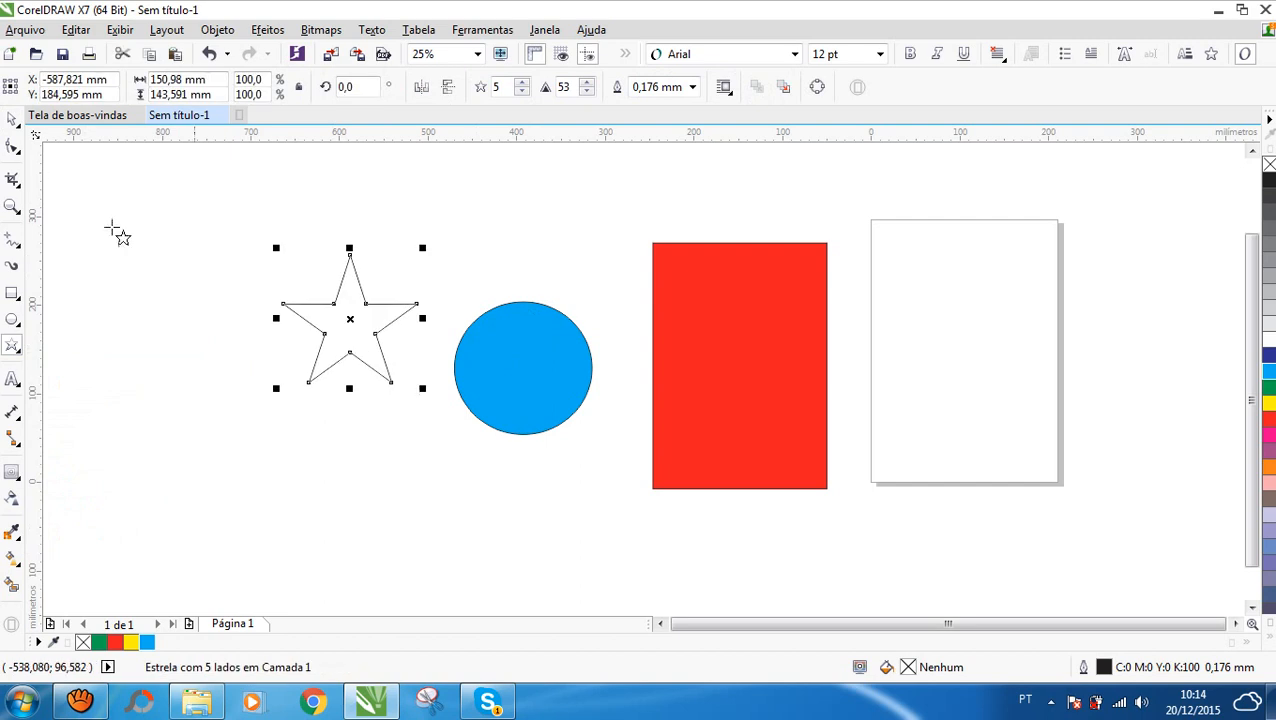
pyautogui.click(12, 119)
pyautogui.moveTo(308, 313); pyautogui.dragTo(740, 349)
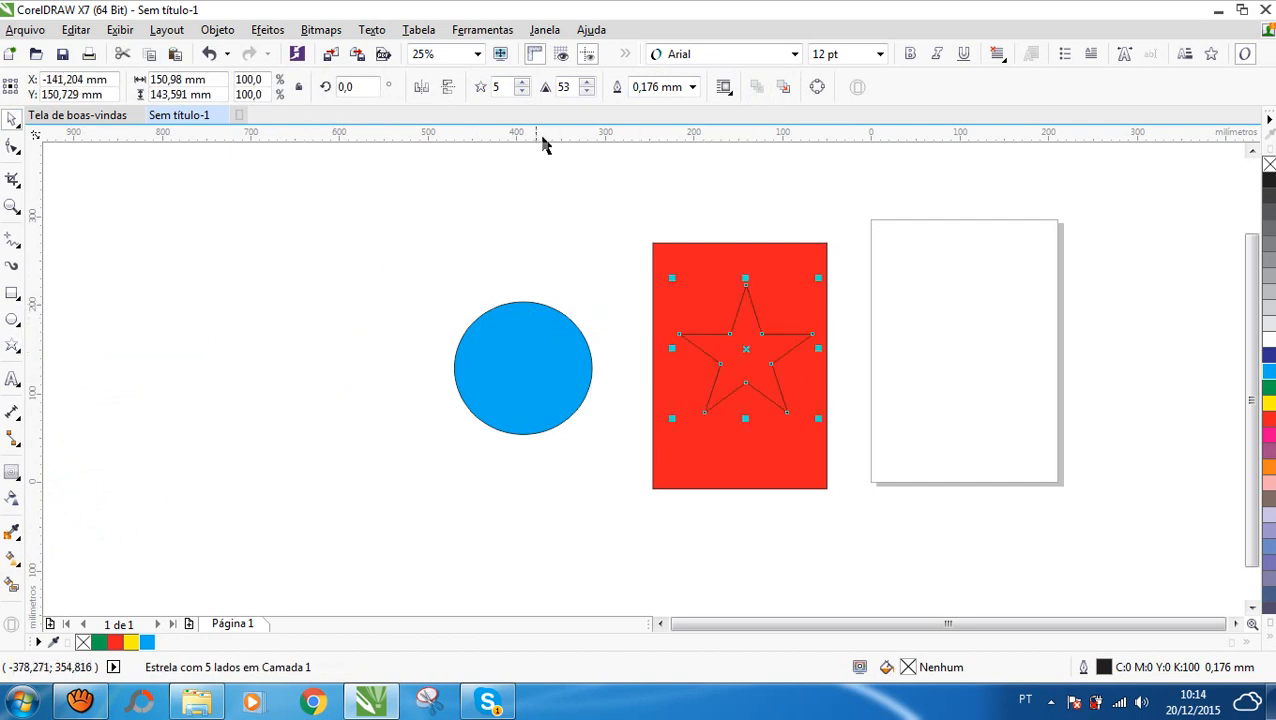
# - Intersect the star with the red rectangle and move both the hollow star and the red star copy off to the left
pyautogui.keyDown('shift'); pyautogui.click(685, 258); pyautogui.keyUp('shift')
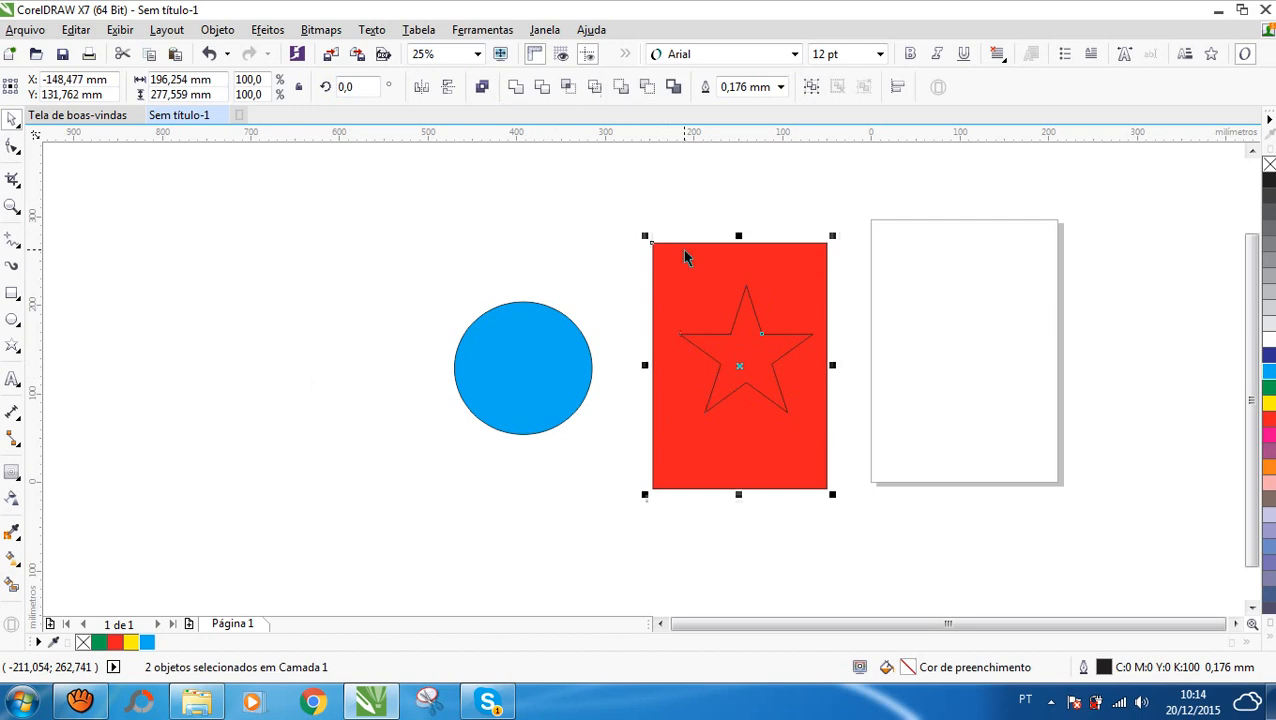
pyautogui.click(569, 88)
pyautogui.click(531, 215)
pyautogui.moveTo(750, 361); pyautogui.dragTo(425, 237)
pyautogui.moveTo(803, 353); pyautogui.dragTo(433, 383)
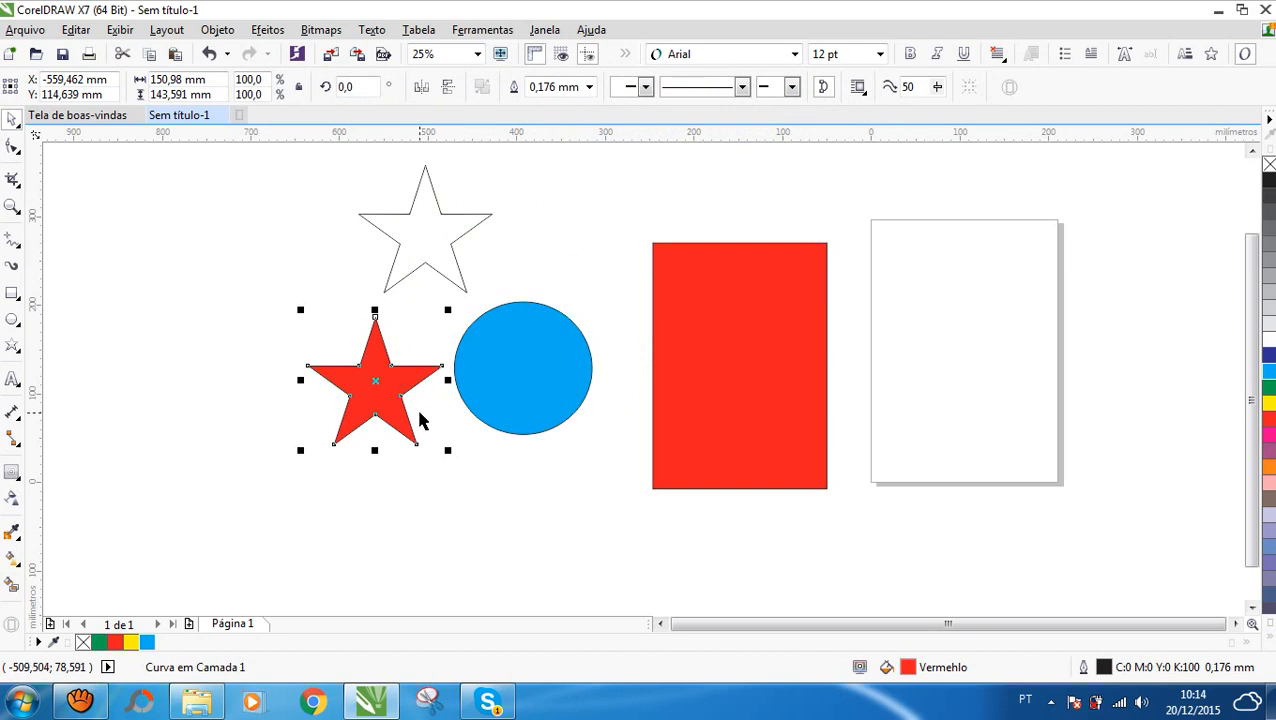
# - Move the blue circle over the red rectangle's left edge and delete the hollow star
pyautogui.click(550, 390)
pyautogui.moveTo(569, 374); pyautogui.dragTo(680, 372)
pyautogui.press('Delete')
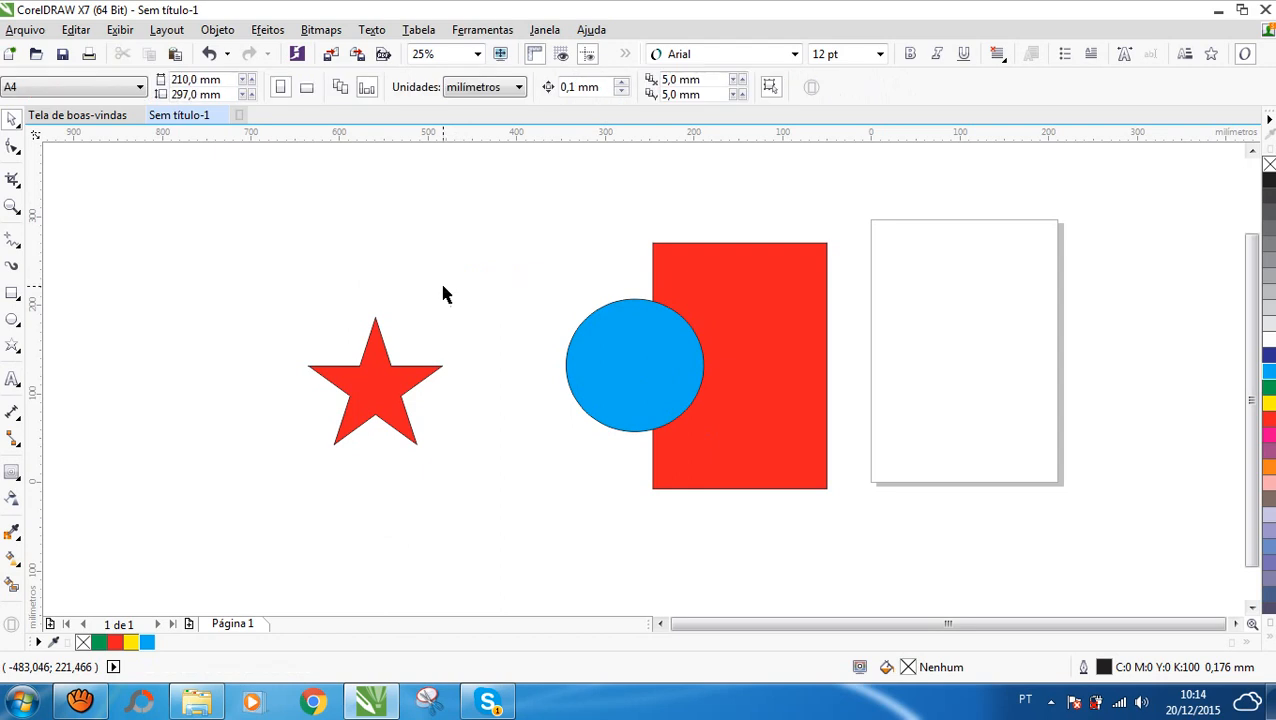
# - Intersect the blue circle with the red rectangle, selecting the circle first and the rectangle last
pyautogui.click(643, 375)
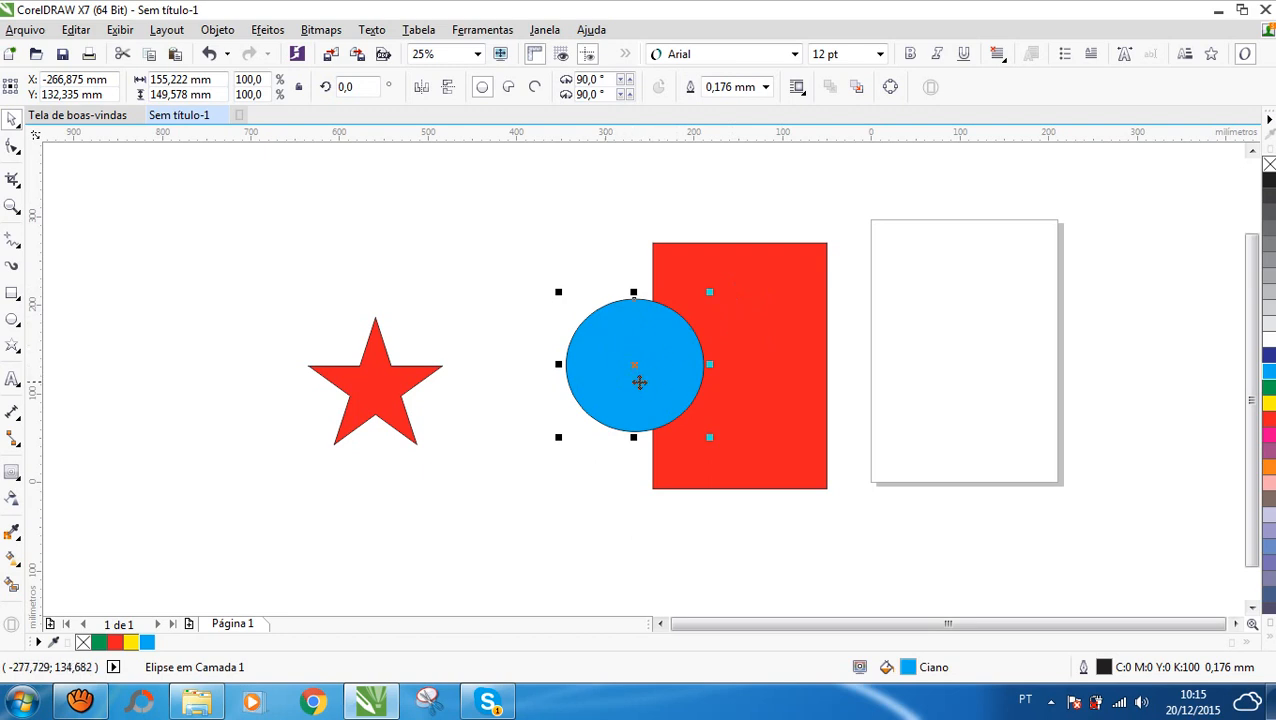
pyautogui.click(783, 328)
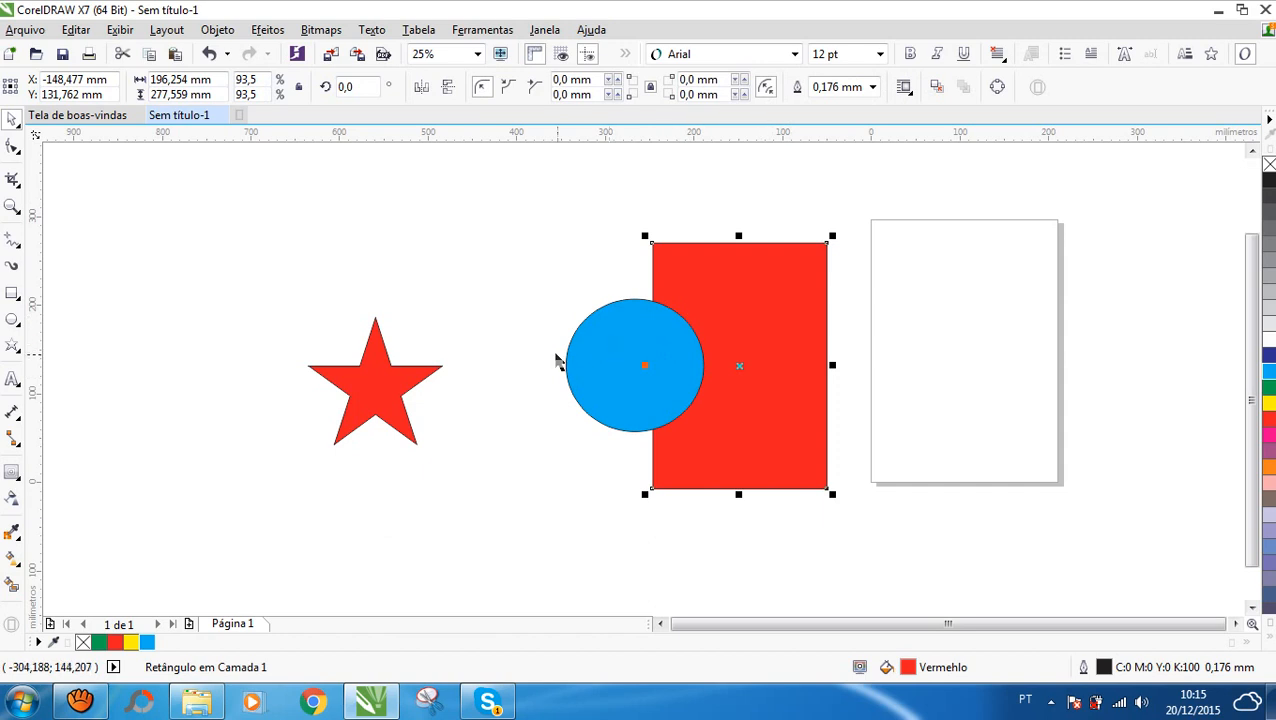
pyautogui.press('Escape')
pyautogui.click(621, 349)
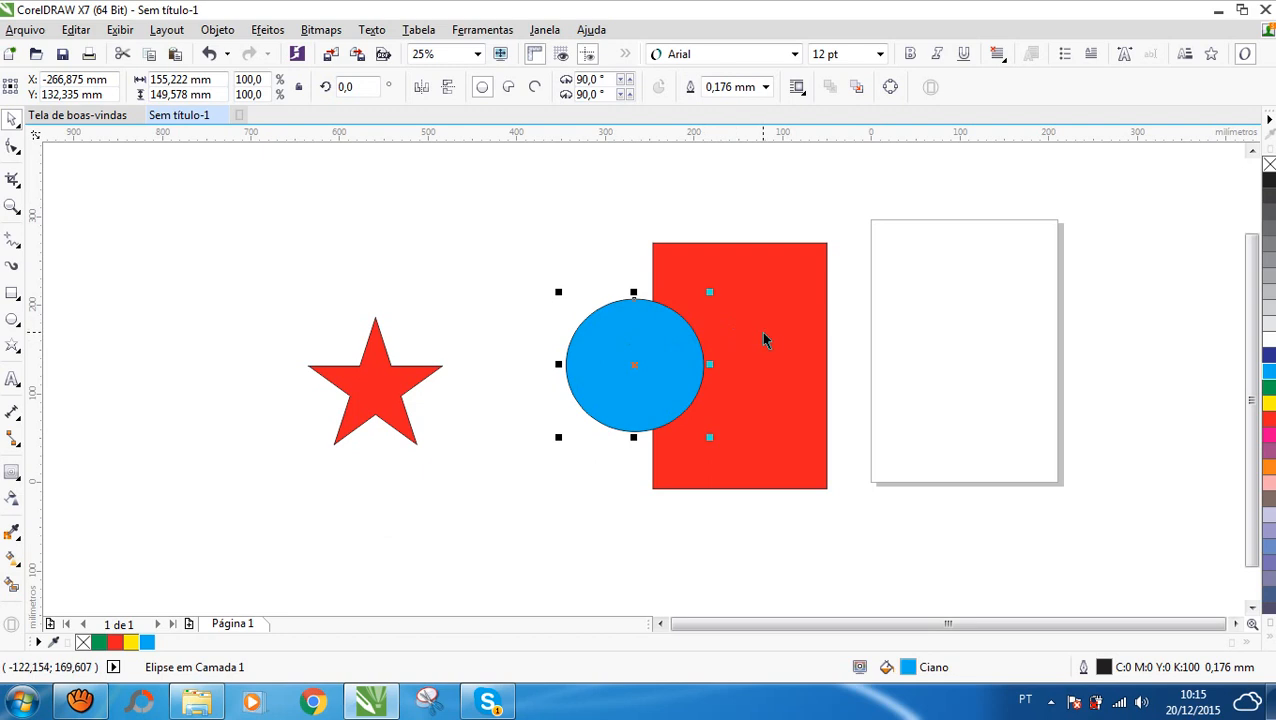
pyautogui.keyDown('shift'); pyautogui.click(762, 279); pyautogui.keyUp('shift')
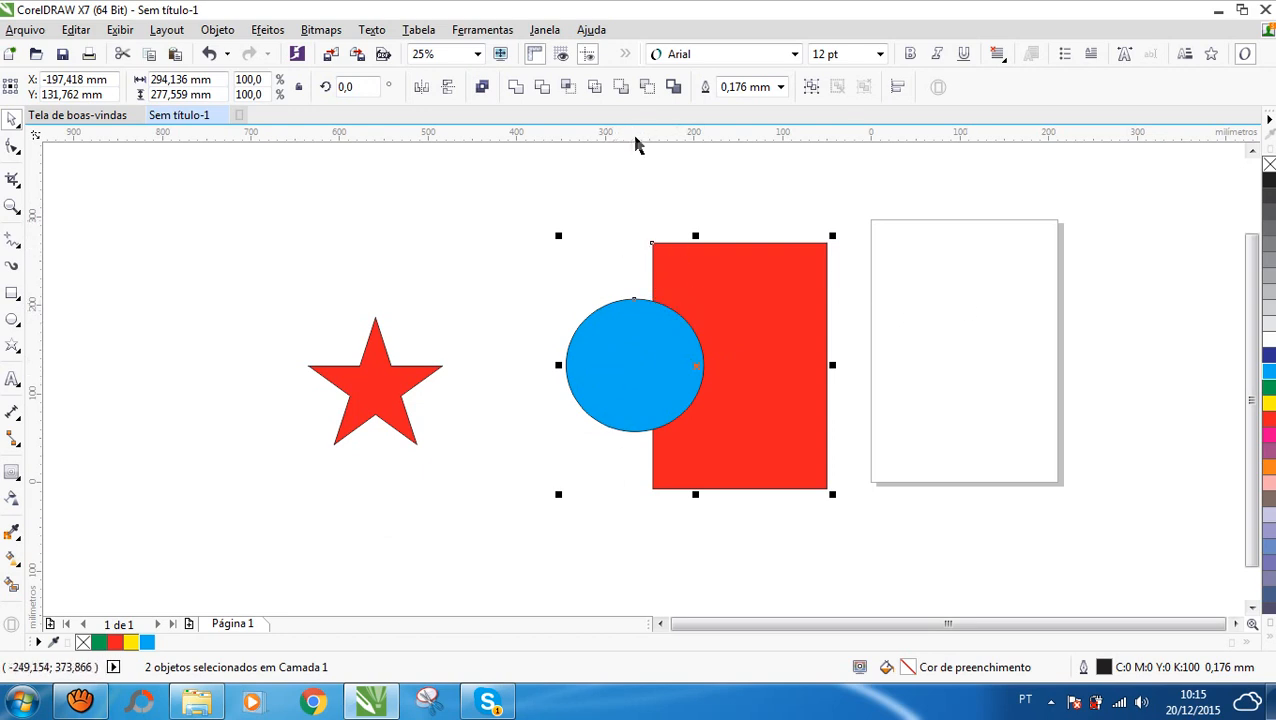
pyautogui.click(568, 88)
pyautogui.click(937, 259)
# - Move the red intersection piece and the blue circle off the rectangle, placing the circle over part of the red star
pyautogui.moveTo(690, 378); pyautogui.dragTo(559, 259)
pyautogui.click(605, 360)
pyautogui.click(476, 379)
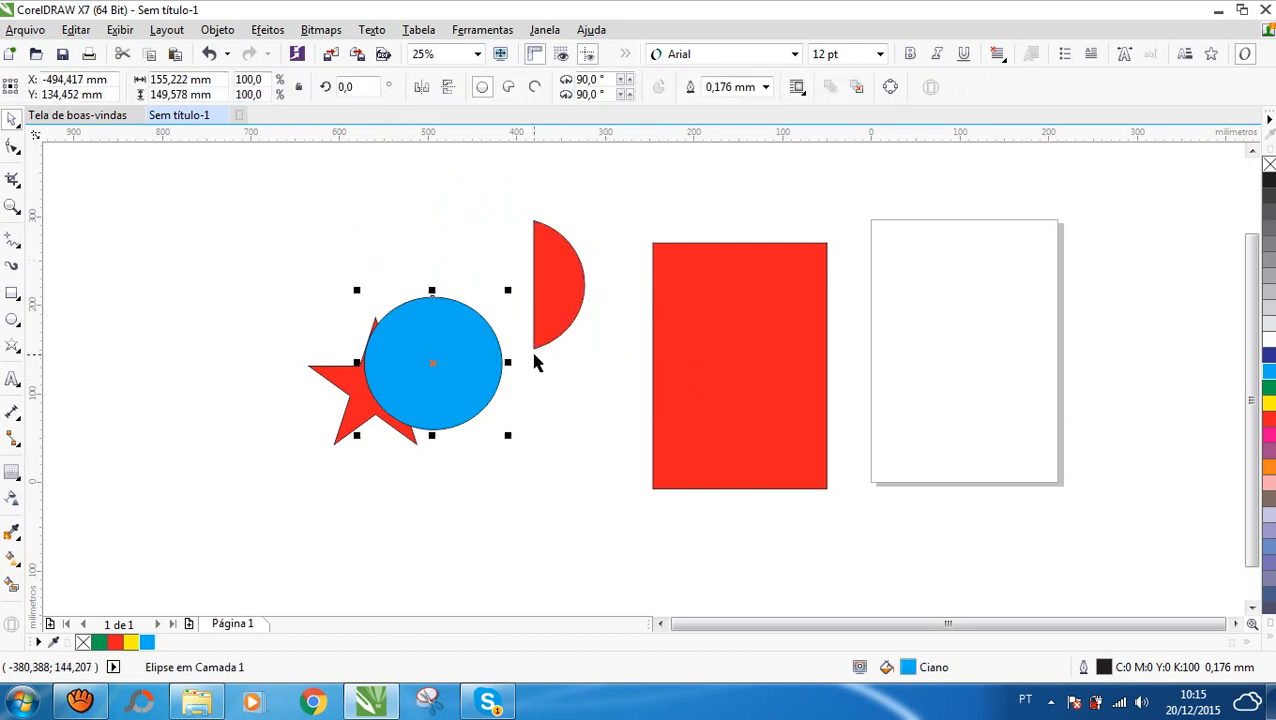
# - Delete the red half-circle piece, the red star, the blue circle and the large red rectangle
pyautogui.click(581, 289)
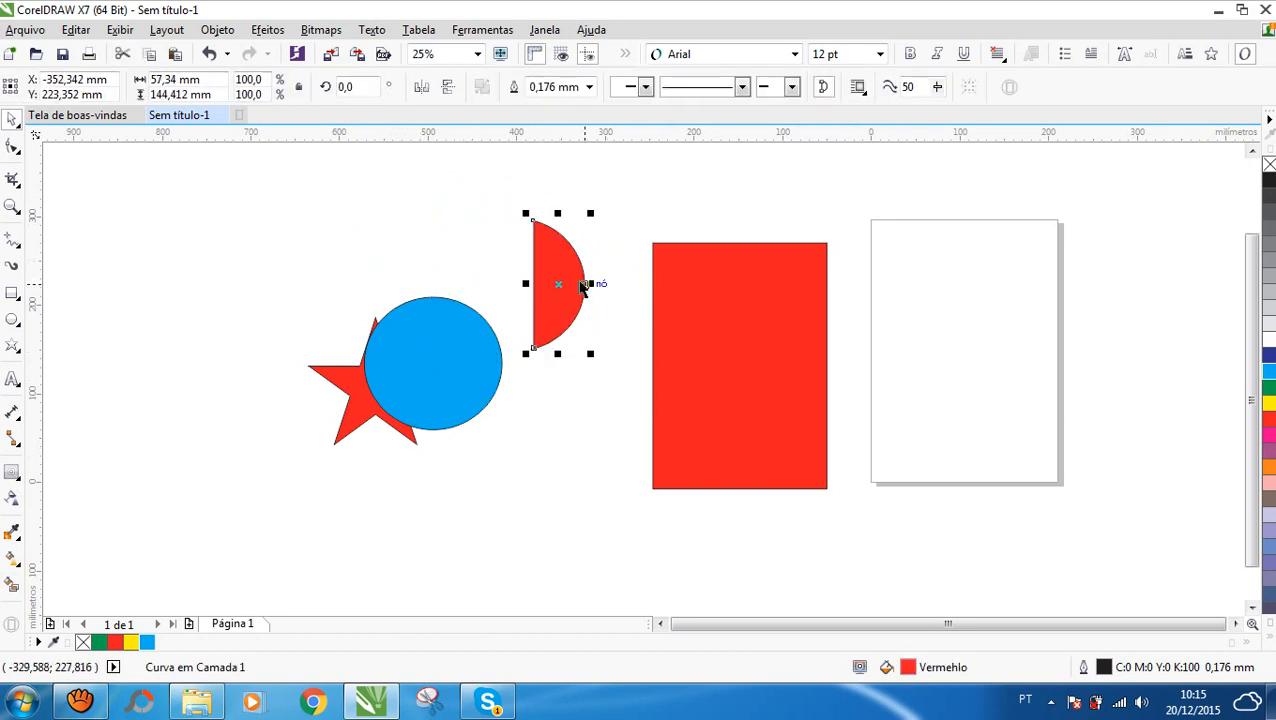
pyautogui.press('Delete')
pyautogui.moveTo(239, 265); pyautogui.dragTo(499, 487)
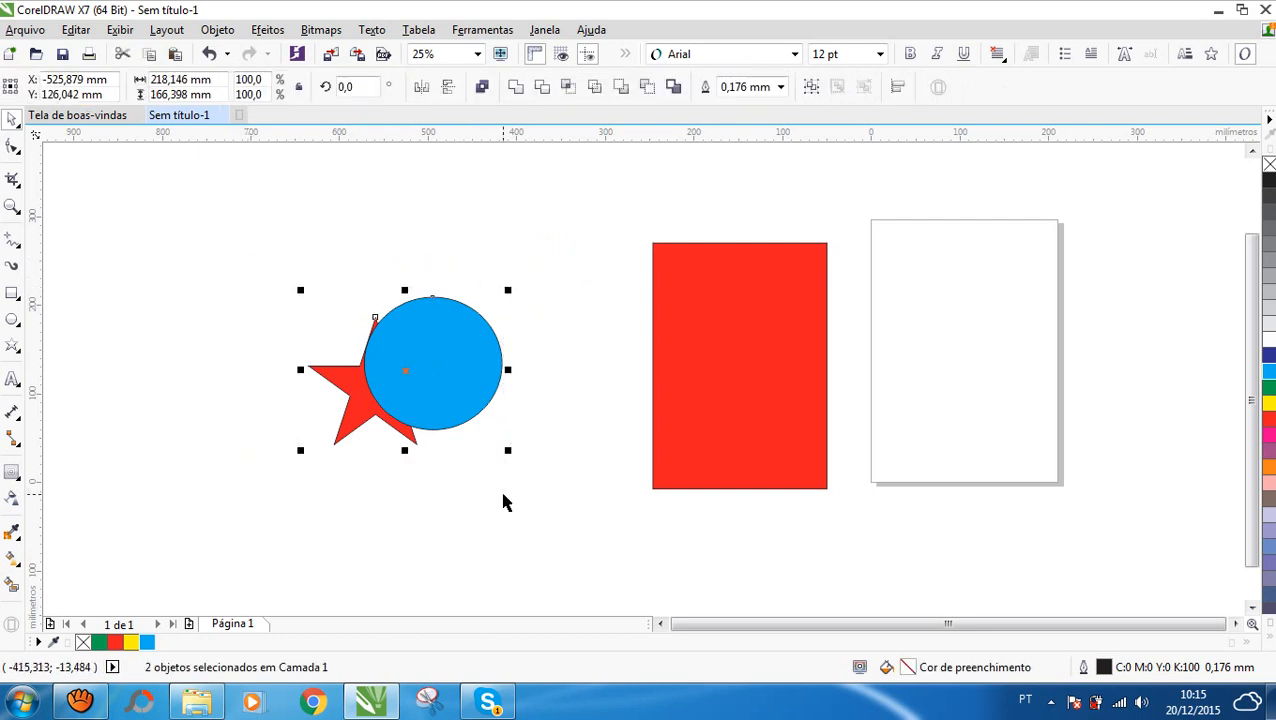
pyautogui.press('Delete')
pyautogui.click(765, 405)
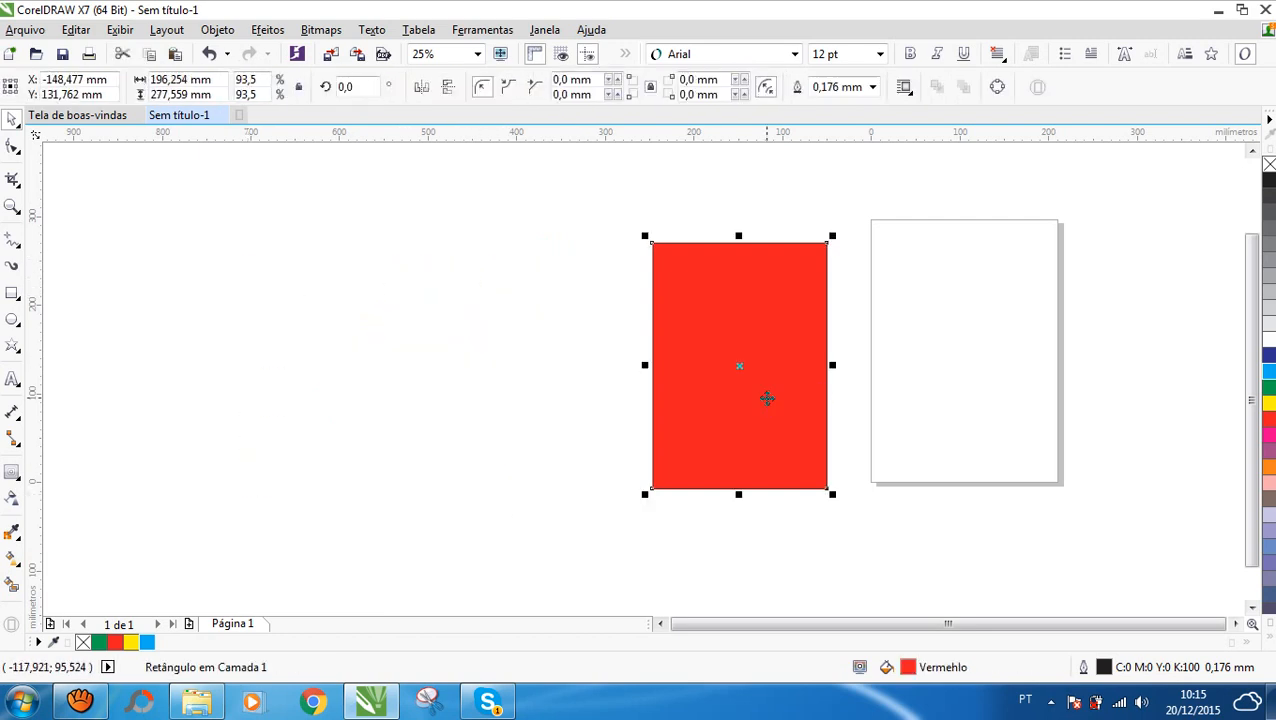
pyautogui.press('Delete')
# - Bring the golden starry background image from the IMAGENS folder into the drawing beside the page and enlarge it to about 216 mm square
pyautogui.scroll(-1, 212, 342)
pyautogui.scroll(1, 543, 368)
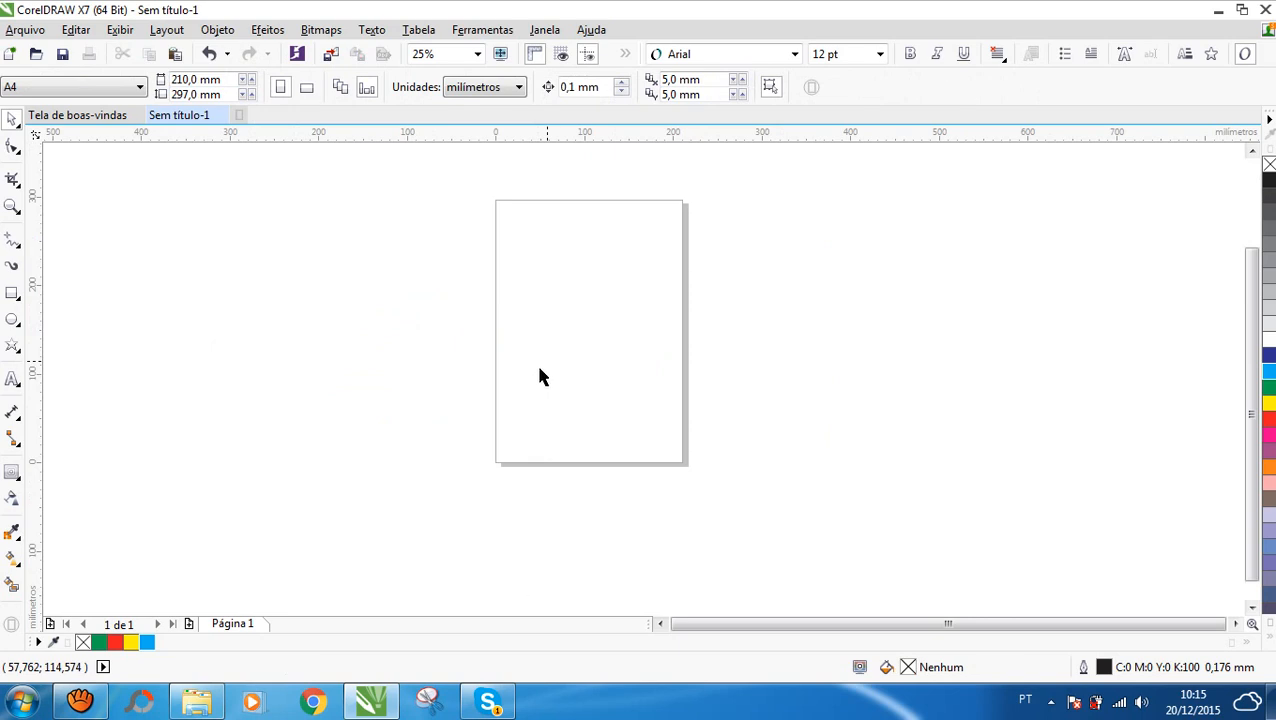
pyautogui.click(224, 692)
pyautogui.moveTo(664, 365); pyautogui.dragTo(449, 200)
pyautogui.click(273, 421)
pyautogui.click(266, 378)
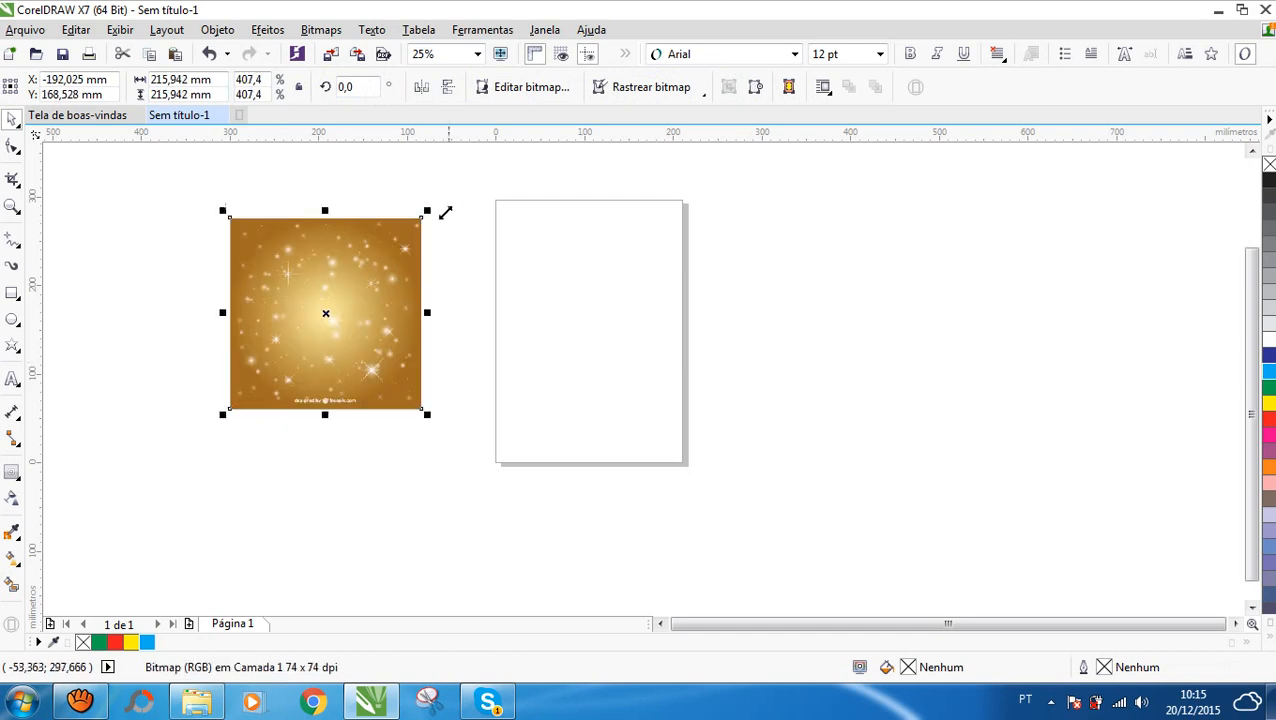
# - Enlarge the golden background to about 346 mm square and place it so that it covers the whole page
pyautogui.moveTo(427, 414); pyautogui.dragTo(546, 516)
pyautogui.moveTo(418, 425); pyautogui.dragTo(600, 376)
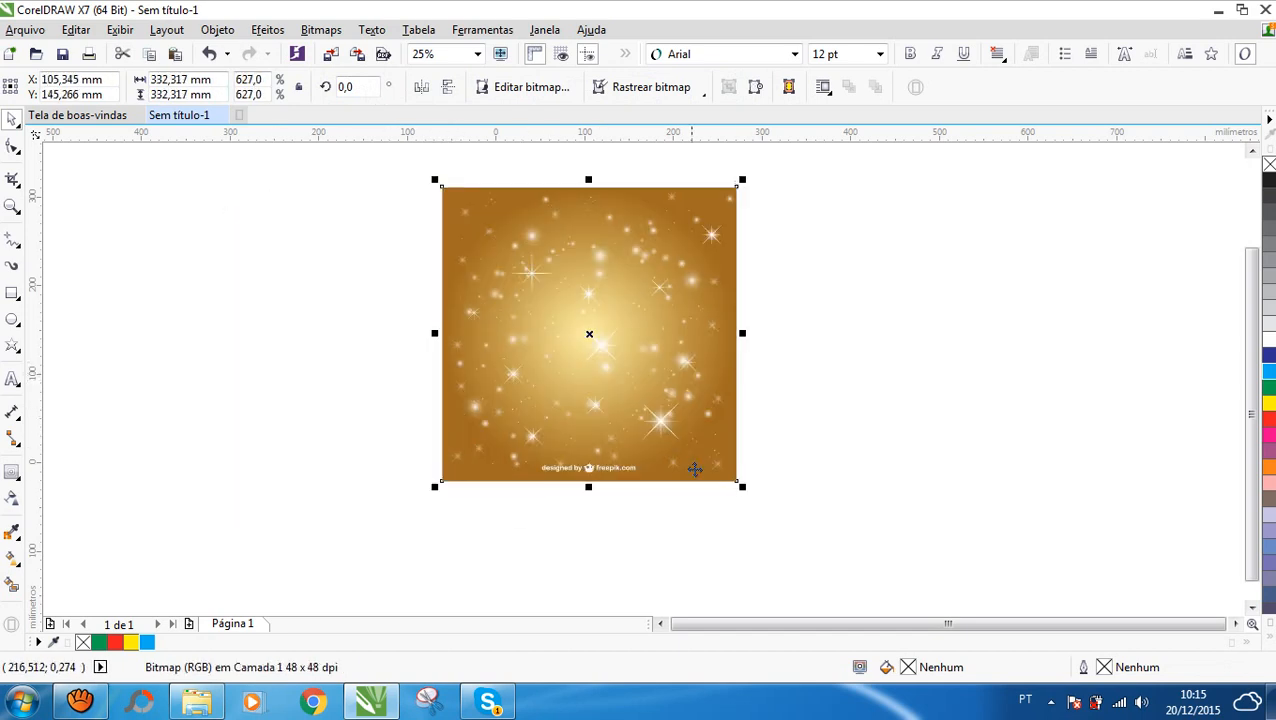
pyautogui.moveTo(744, 486)
pyautogui.mouseDown()
pyautogui.moveTo(755, 501)
pyautogui.moveTo(748, 493)
pyautogui.mouseUp()
pyautogui.click(208, 396)
# - Add a page-sized 210 × 297 mm rectangle, then shift the golden image down and enlarge it to about 355 mm square
pyautogui.doubleClick(12, 292)
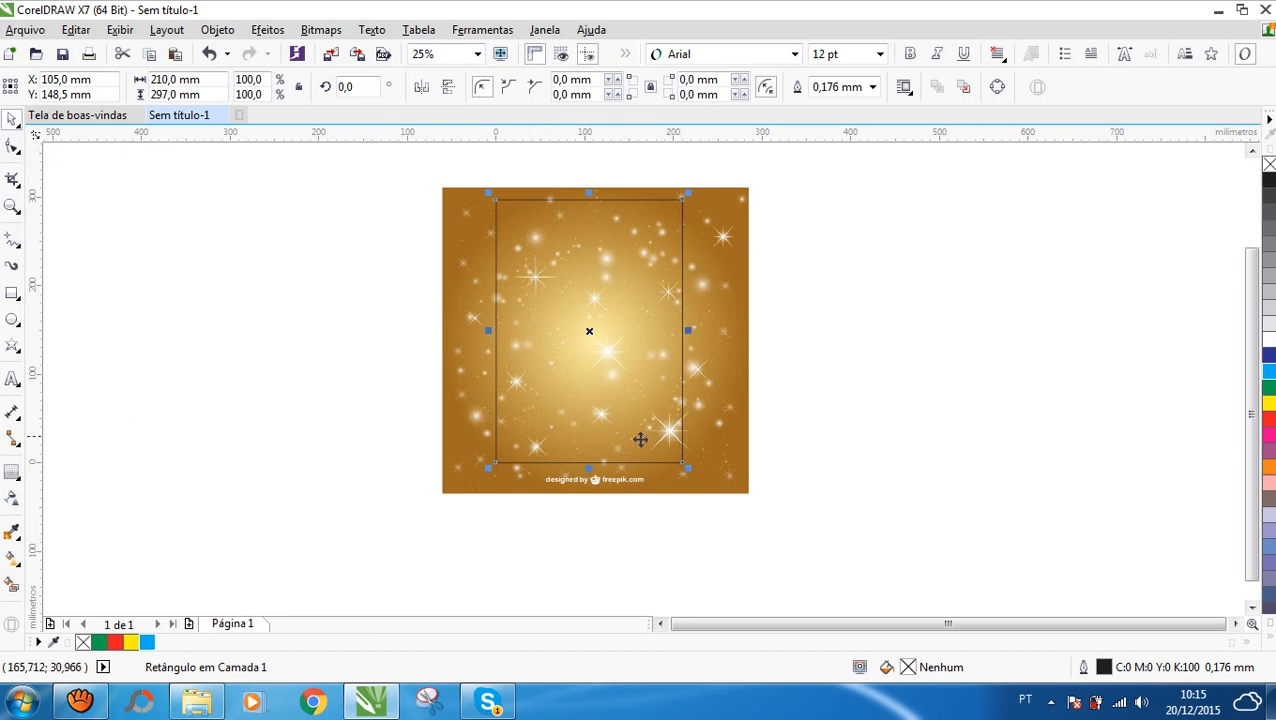
pyautogui.scroll(1, 640, 293)
pyautogui.scroll(-1, 645, 293)
pyautogui.moveTo(719, 318); pyautogui.dragTo(711, 345)
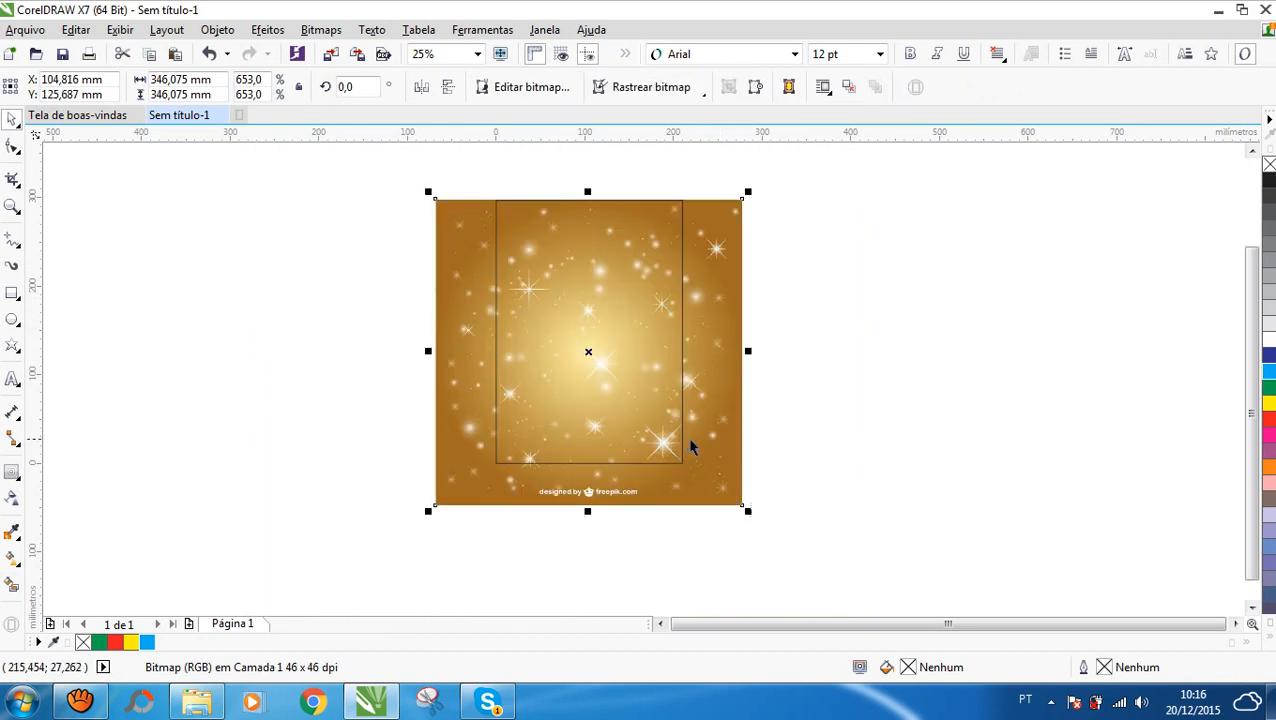
pyautogui.moveTo(432, 193); pyautogui.dragTo(418, 183)
pyautogui.click(901, 339)
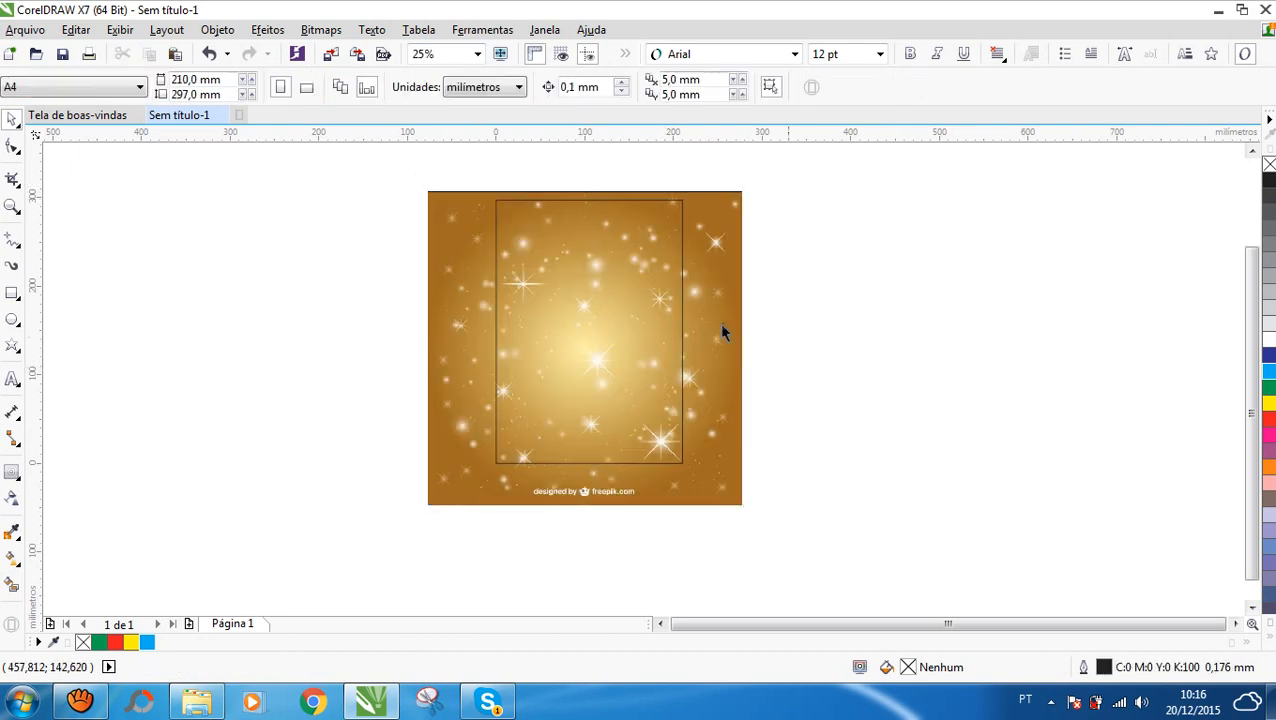
# - Intersect the page-sized rectangle with the golden background image, selecting the rectangle first and the image last
pyautogui.click(614, 300)
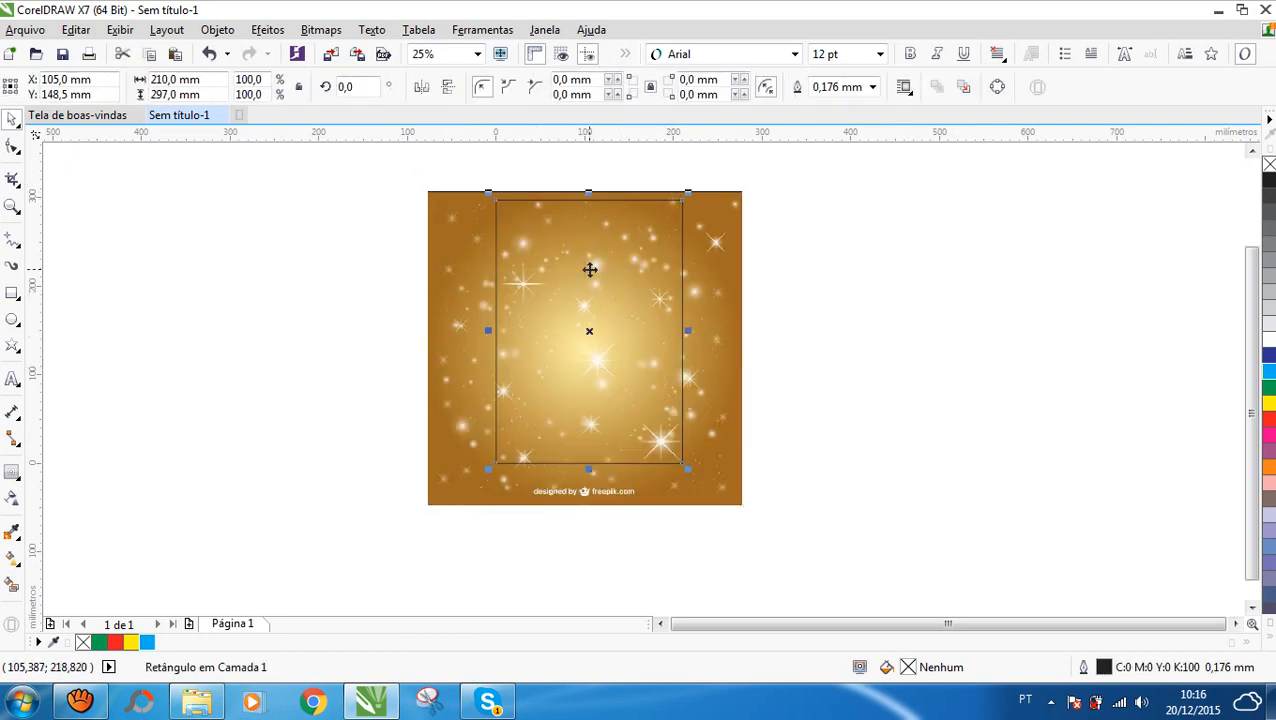
pyautogui.keyDown('shift'); pyautogui.click(440, 234); pyautogui.keyUp('shift')
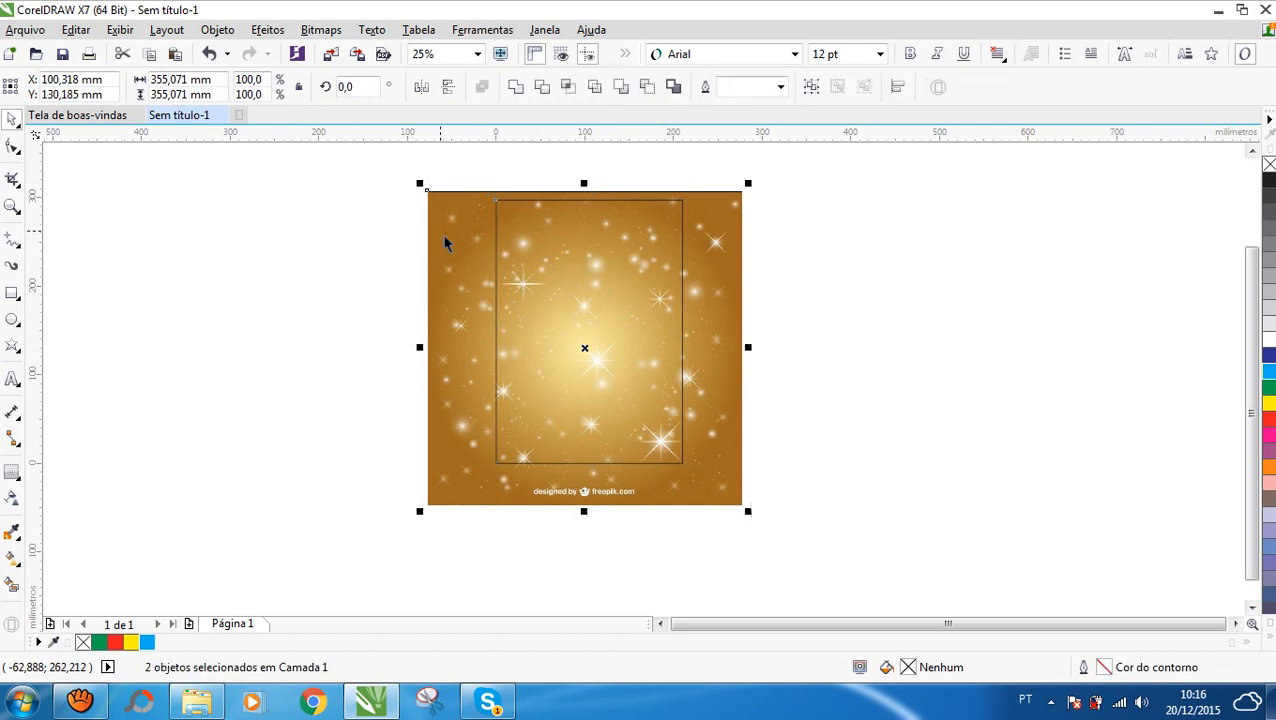
pyautogui.click(566, 88)
pyautogui.click(769, 213)
# - Delete the original golden image and the page-sized rectangle, keeping only the background piece cropped to the page
pyautogui.click(738, 226)
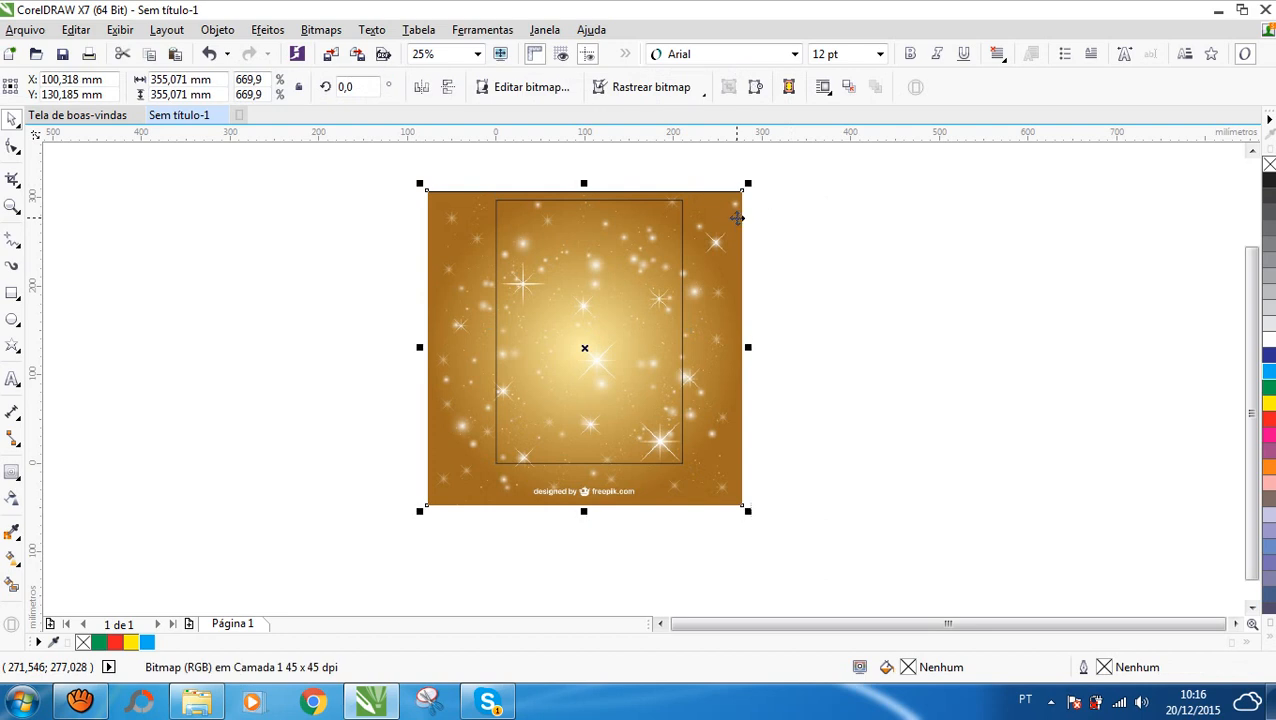
pyautogui.press('Delete')
pyautogui.click(623, 249)
pyautogui.press('Delete')
# - Delete the cropped golden background and bring the Pepsi logo image imgres from the IMAGENS folder into the drawing
pyautogui.click(621, 256)
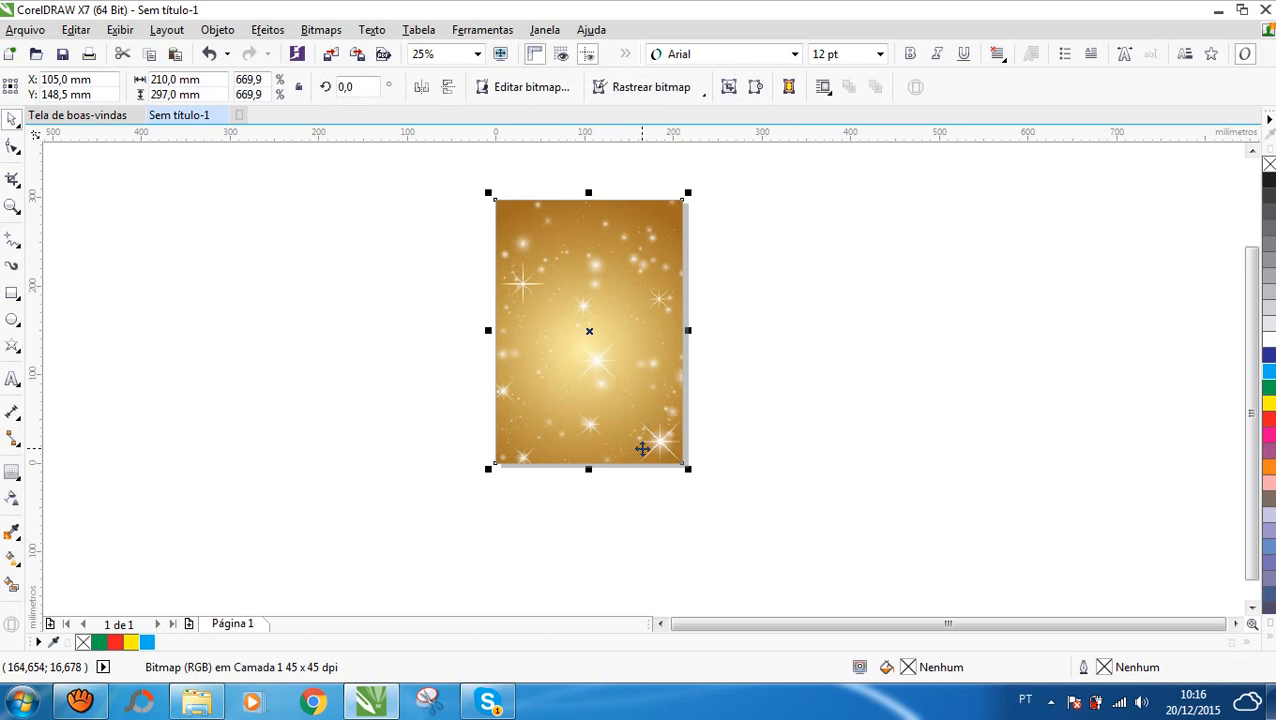
pyautogui.press('Delete')
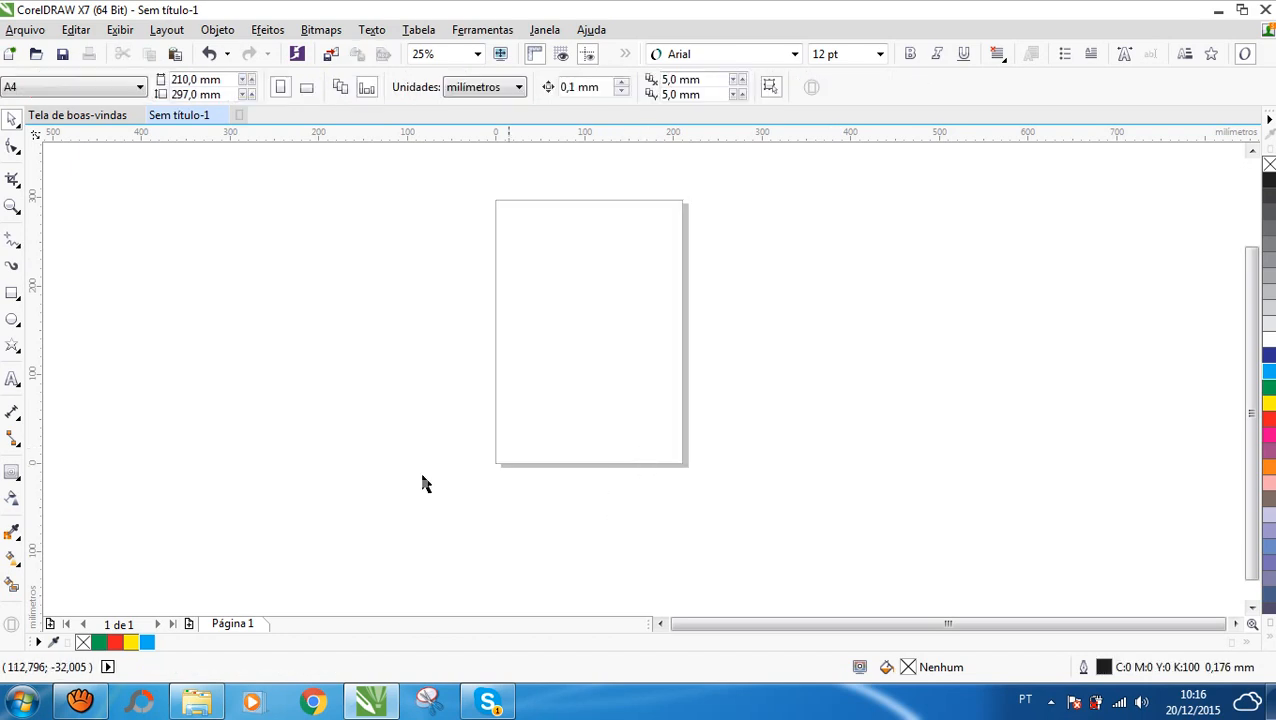
pyautogui.click(199, 703)
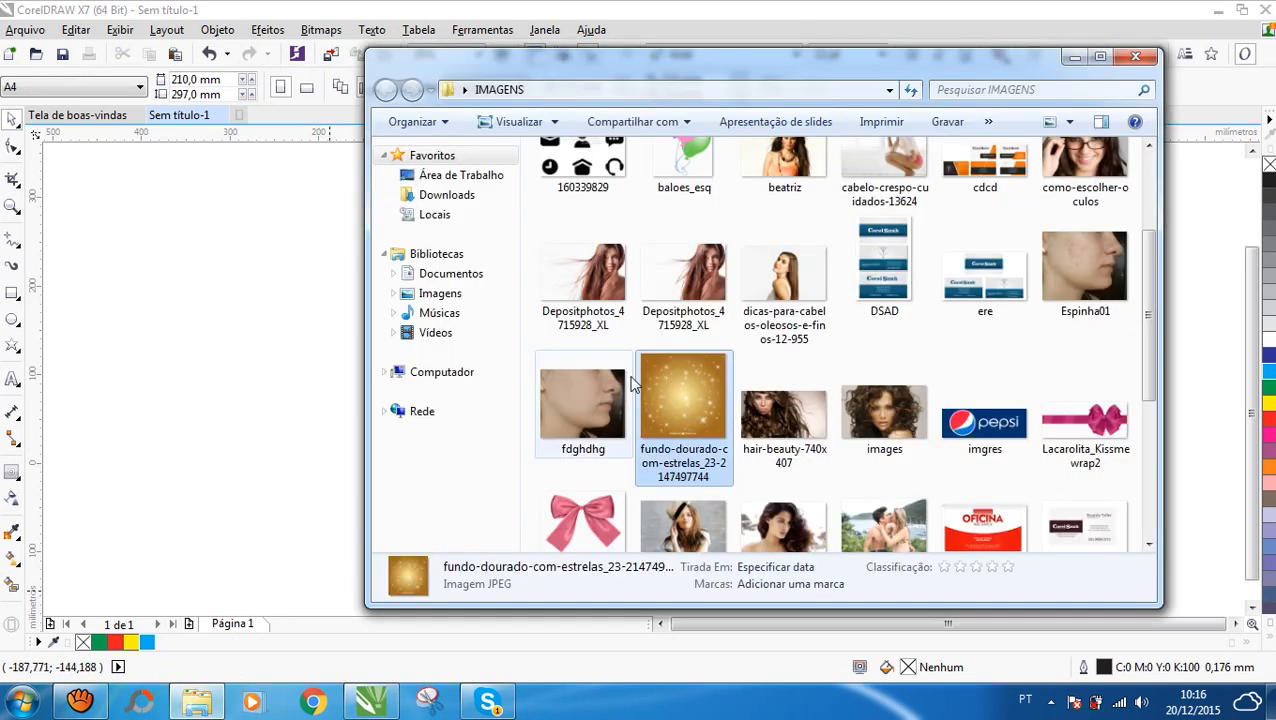
pyautogui.scroll(-3, 985, 340)
pyautogui.moveTo(995, 247); pyautogui.dragTo(292, 346)
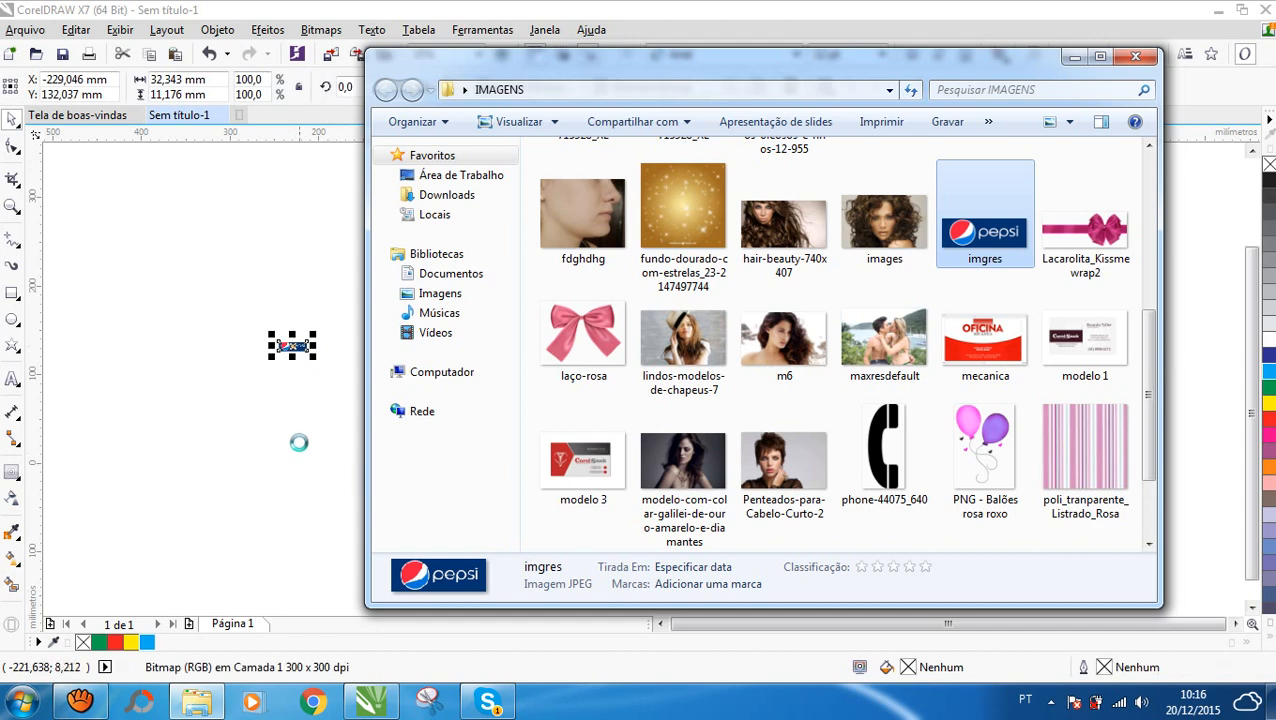
# - Bring the black contact icons image 160339829 from the IMAGENS folder into the drawing and return to the CorelDRAW window
pyautogui.scroll(3, 649, 440)
pyautogui.scroll(2, 649, 440)
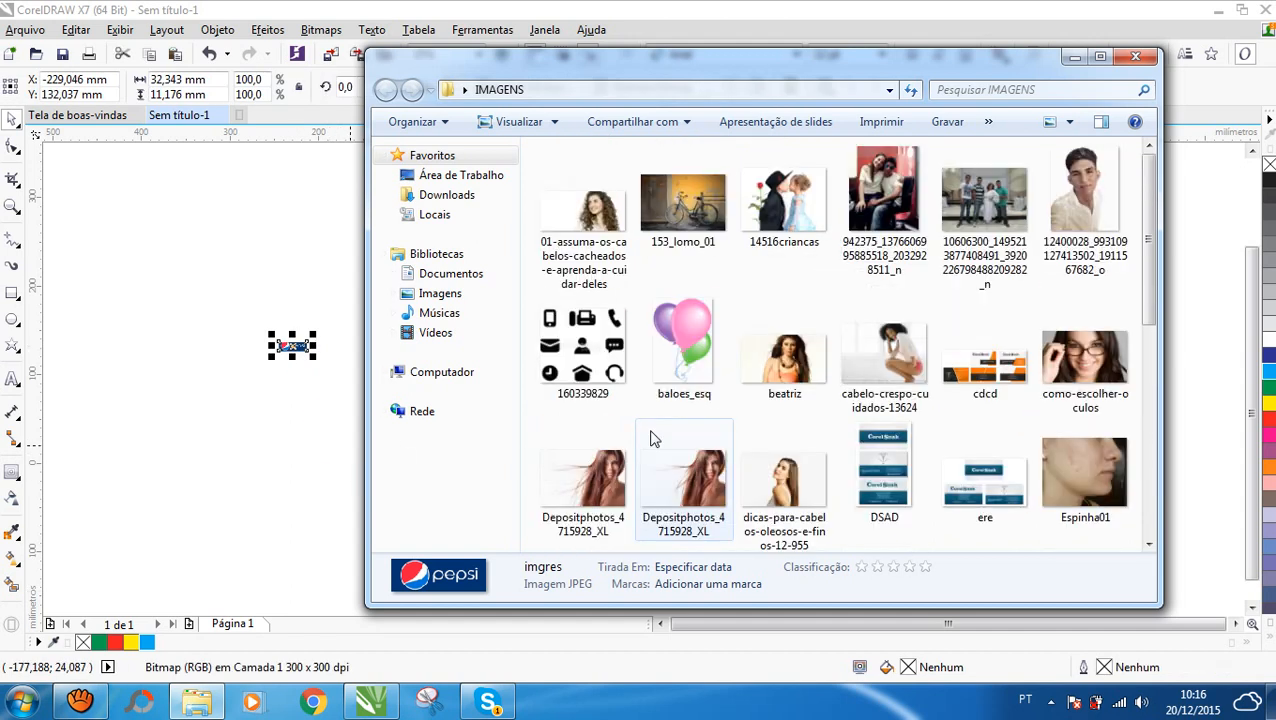
pyautogui.moveTo(575, 345); pyautogui.dragTo(214, 364)
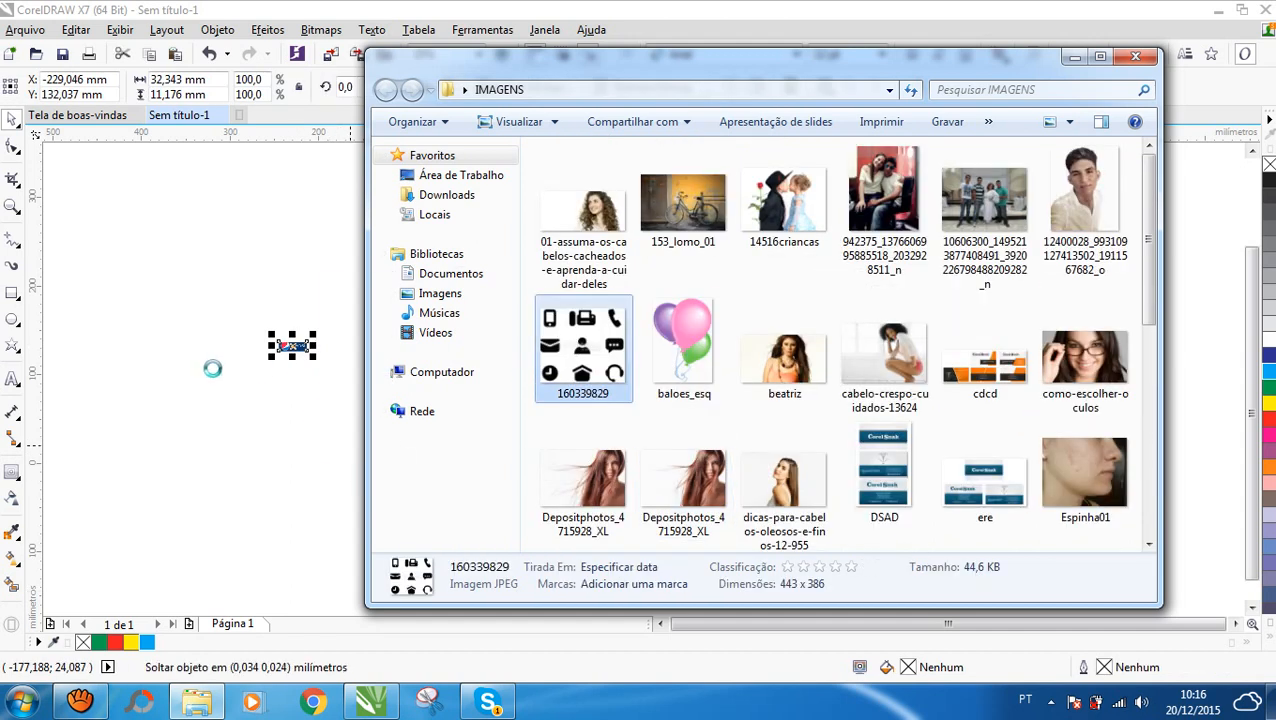
pyautogui.click(255, 294)
# - Enlarge the Pepsi logo image to about 328 × 113 mm so that it overlaps the page
pyautogui.scroll(2, 292, 345)
pyautogui.moveTo(290, 348); pyautogui.dragTo(1025, 505)
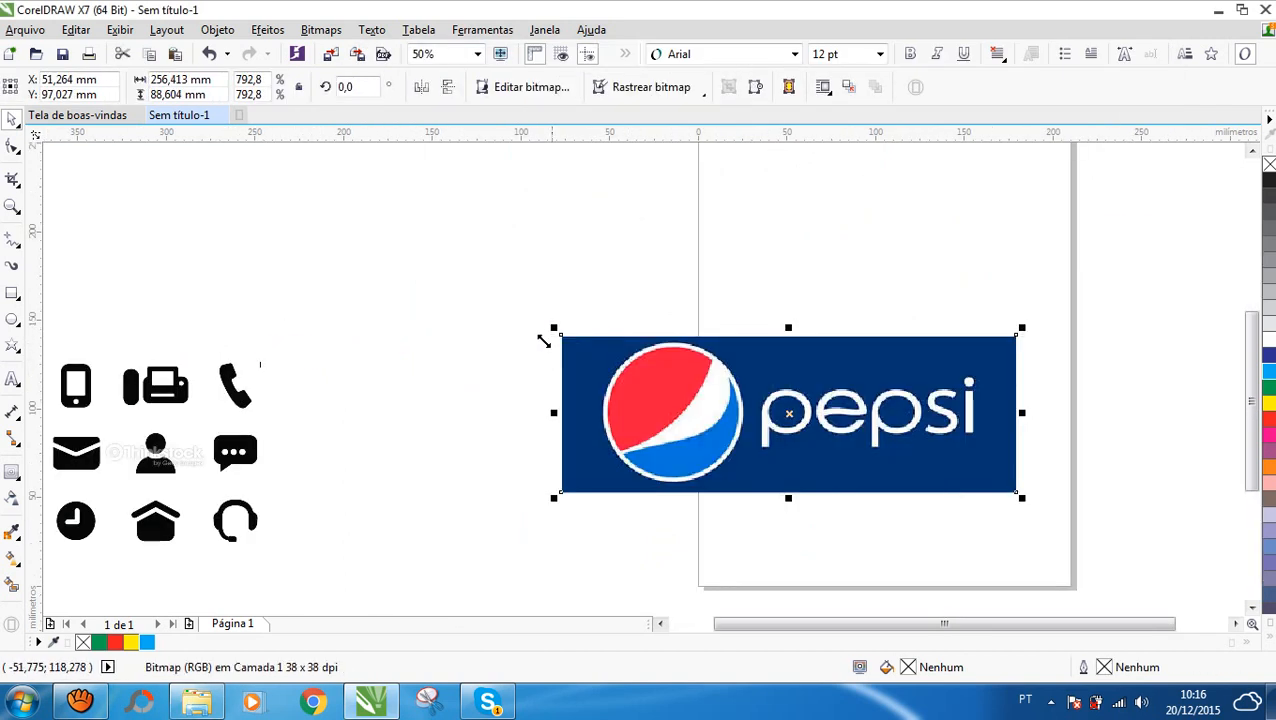
pyautogui.moveTo(558, 325); pyautogui.dragTo(432, 283)
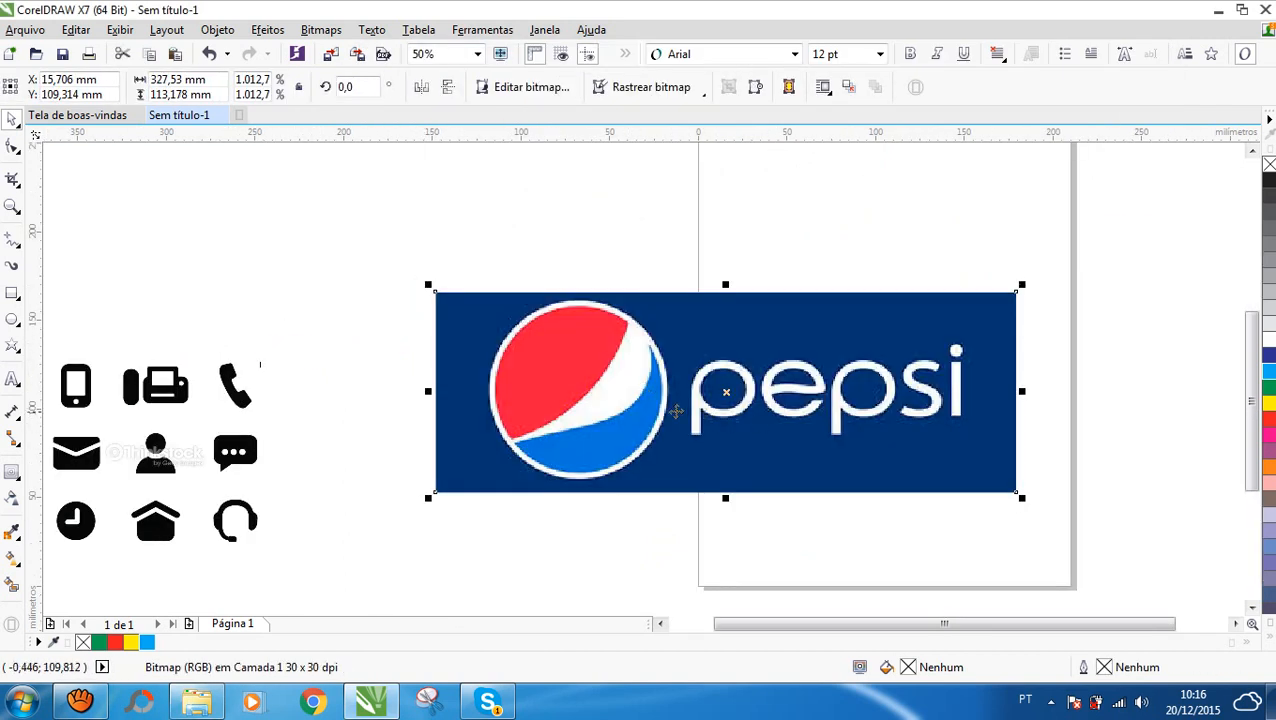
# - Create a page-sized 210 × 297 mm rectangle behind the Pepsi logo and fill it with red
pyautogui.scroll(-1, 743, 373)
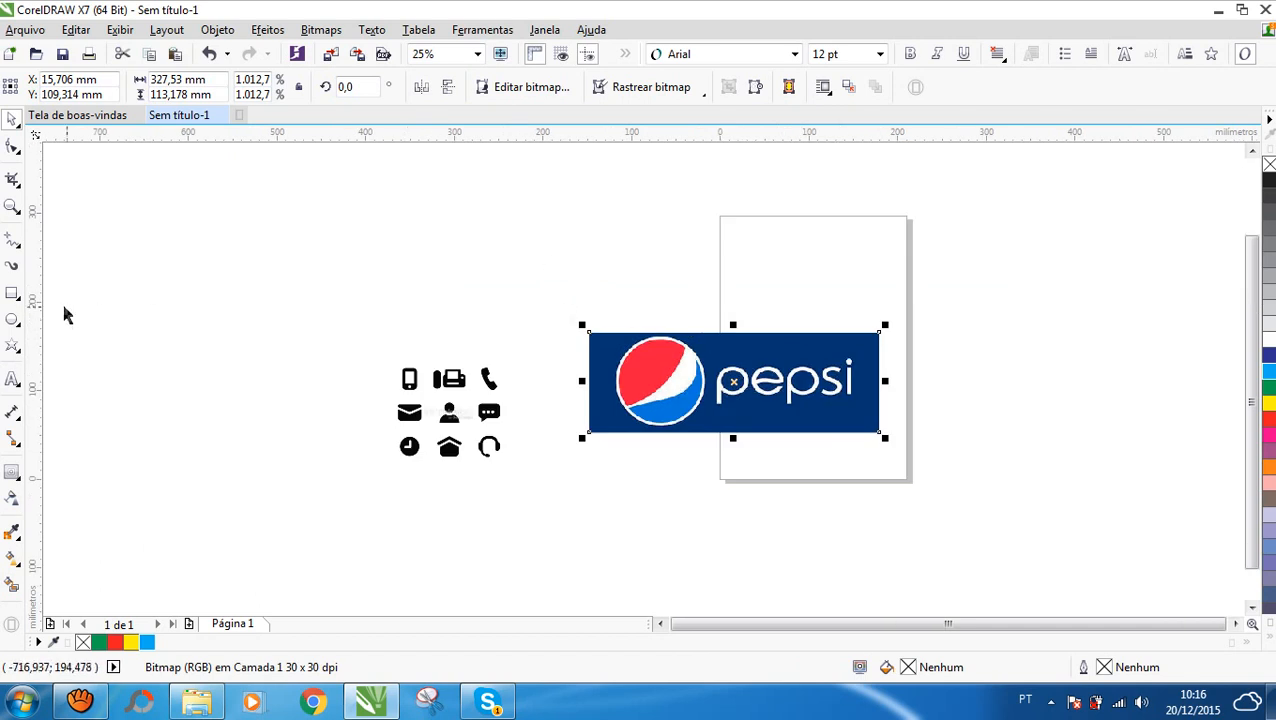
pyautogui.doubleClick(12, 294)
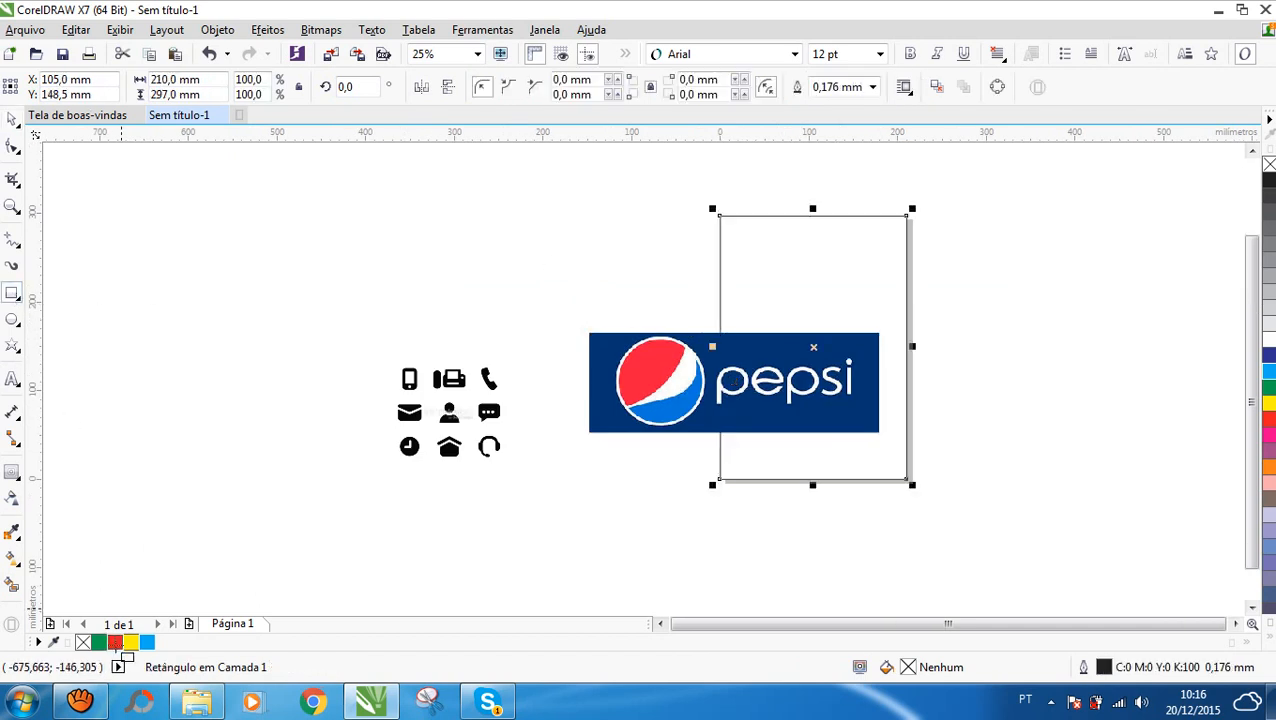
pyautogui.click(115, 642)
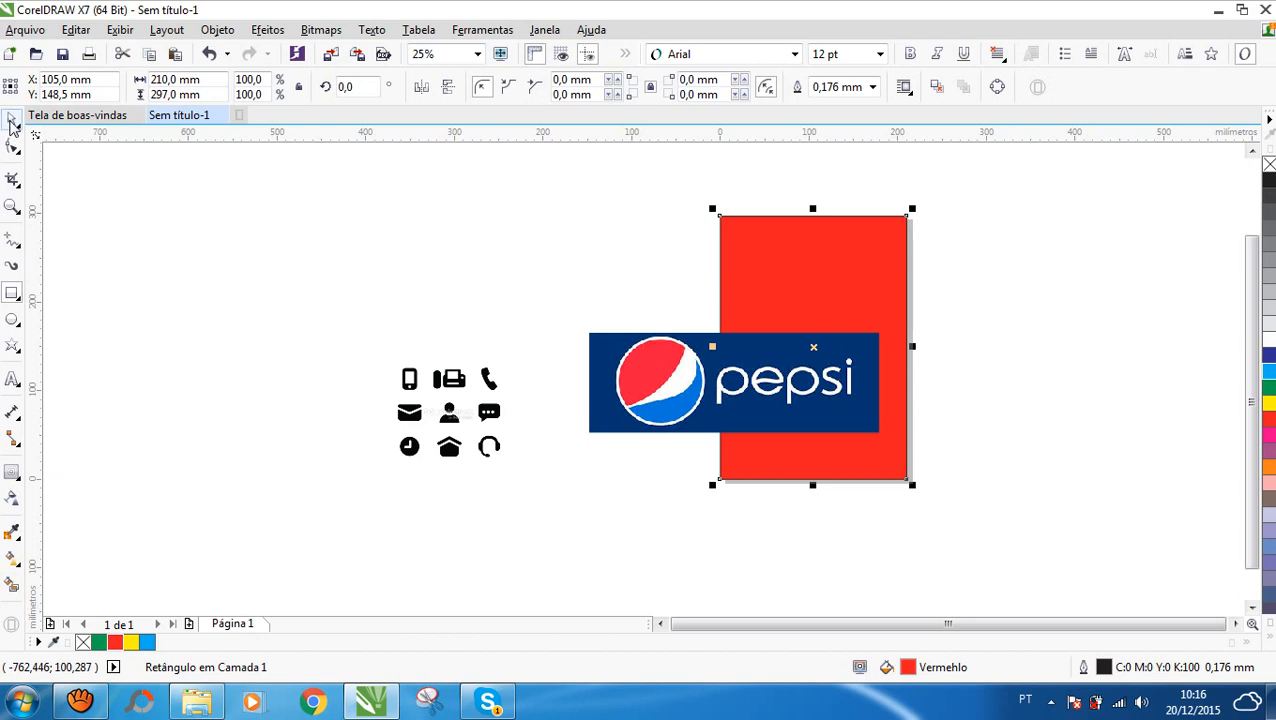
pyautogui.scroll(1, 692, 372)
pyautogui.scroll(-1, 529, 377)
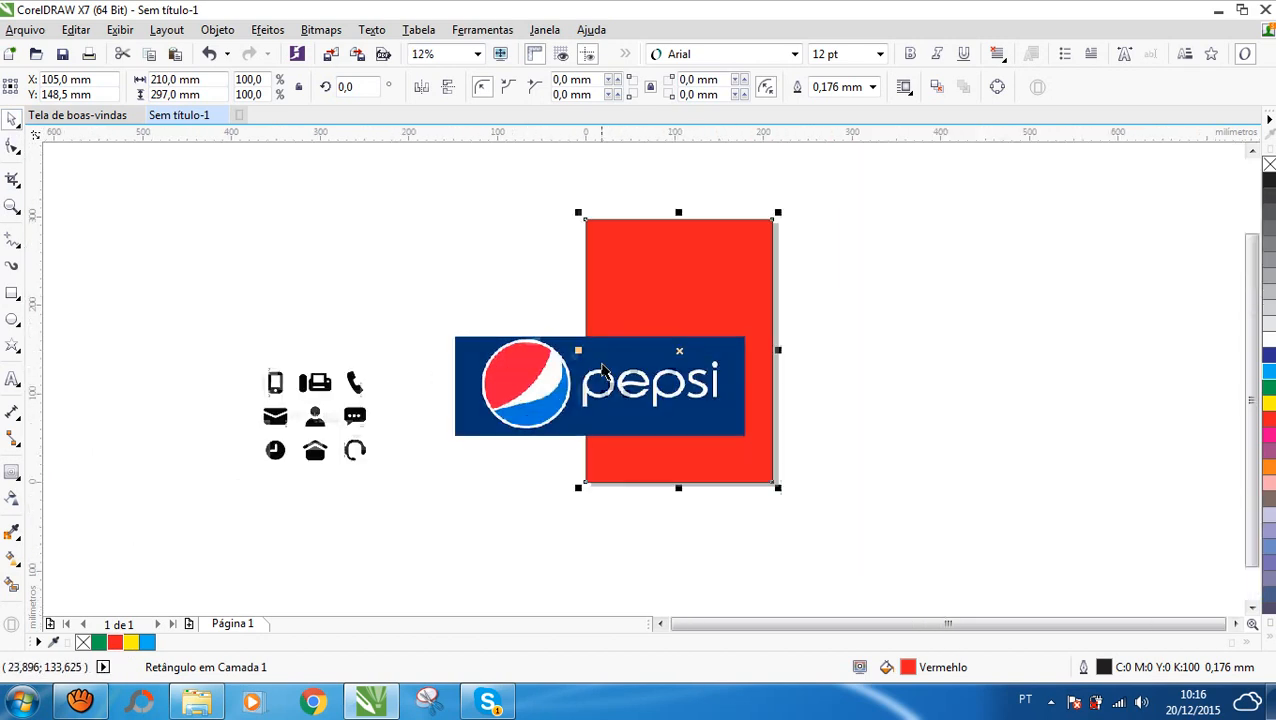
pyautogui.scroll(1, 515, 370)
pyautogui.click(447, 273)
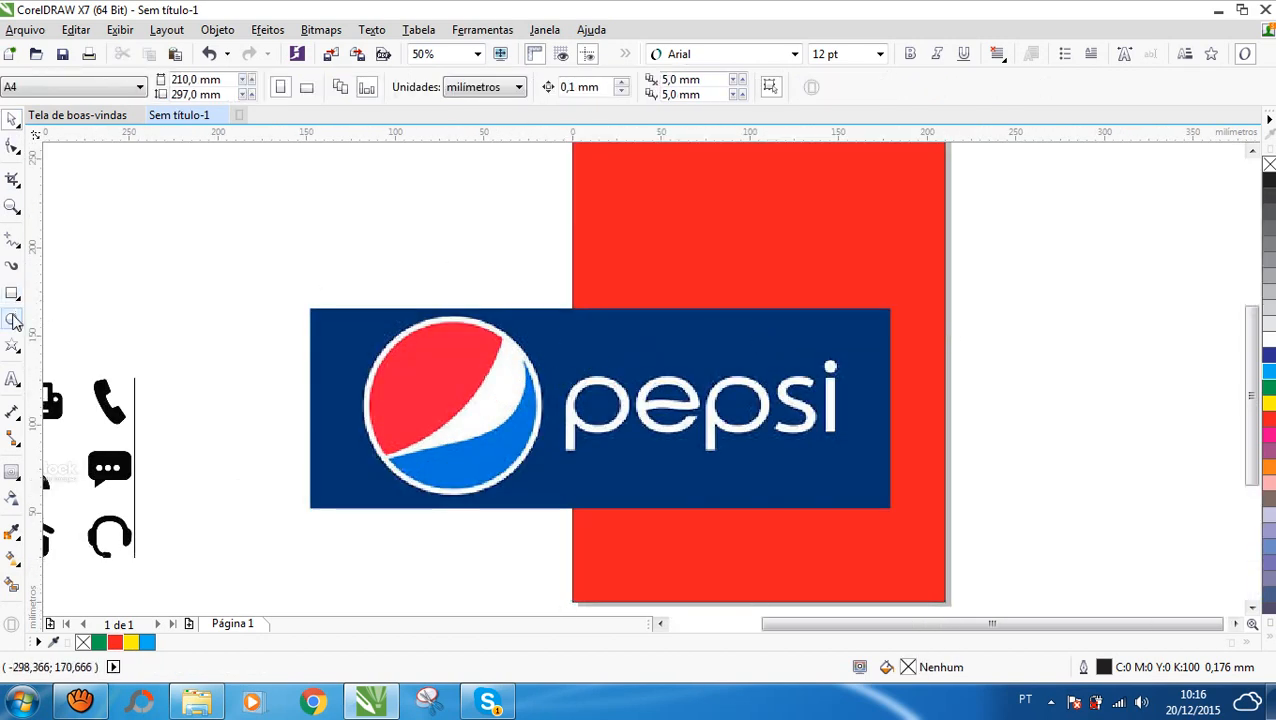
# - Draw a circle about 98 mm in diameter and place it over the Pepsi logo's round emblem
pyautogui.click(12, 319)
pyautogui.moveTo(155, 210); pyautogui.dragTo(332, 384)
pyautogui.click(12, 121)
pyautogui.moveTo(226, 250); pyautogui.dragTo(436, 362)
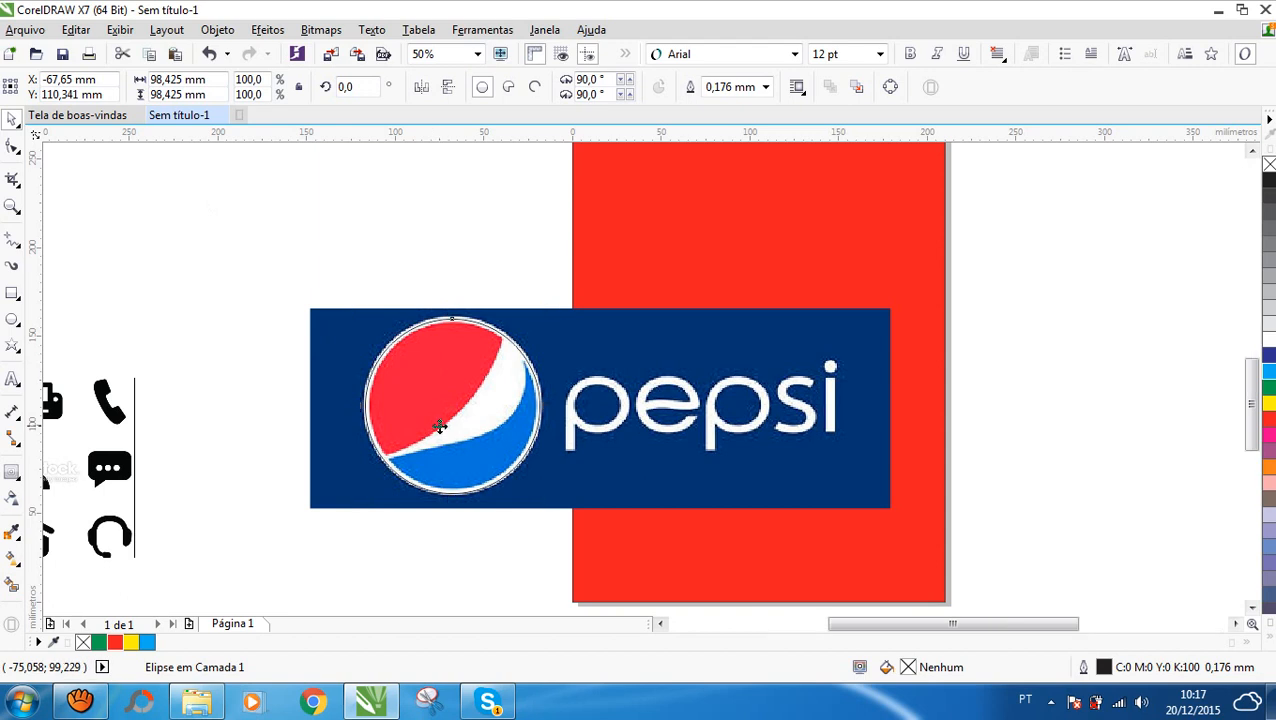
# - Nudge the circle slightly up and to the right so that it lines up with the emblem's white ring
pyautogui.scroll(1, 438, 421)
pyautogui.press('Up')
pyautogui.press('Up')
pyautogui.press('Up')
pyautogui.press('Up')
pyautogui.press('Right')
pyautogui.press('Right')
pyautogui.press('Right')
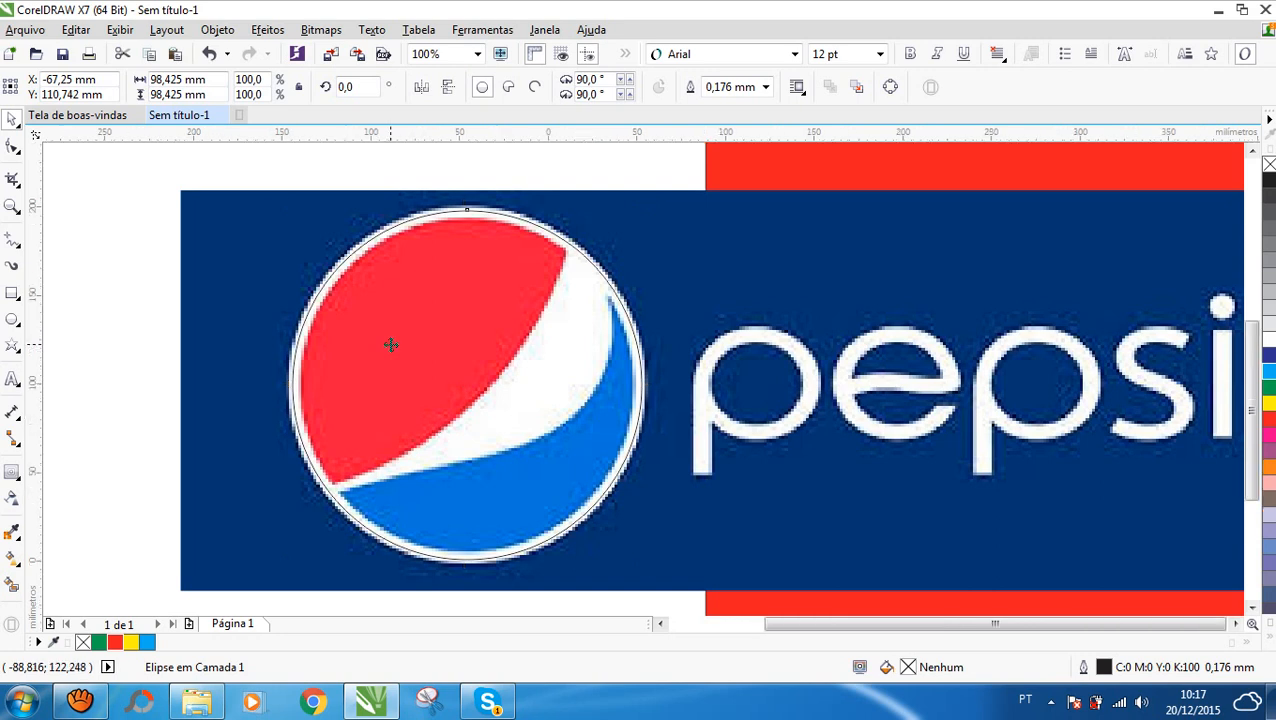
# - Try moving the circle off the Pepsi emblem to the left, and undo that move
pyautogui.scroll(-1, 390, 345)
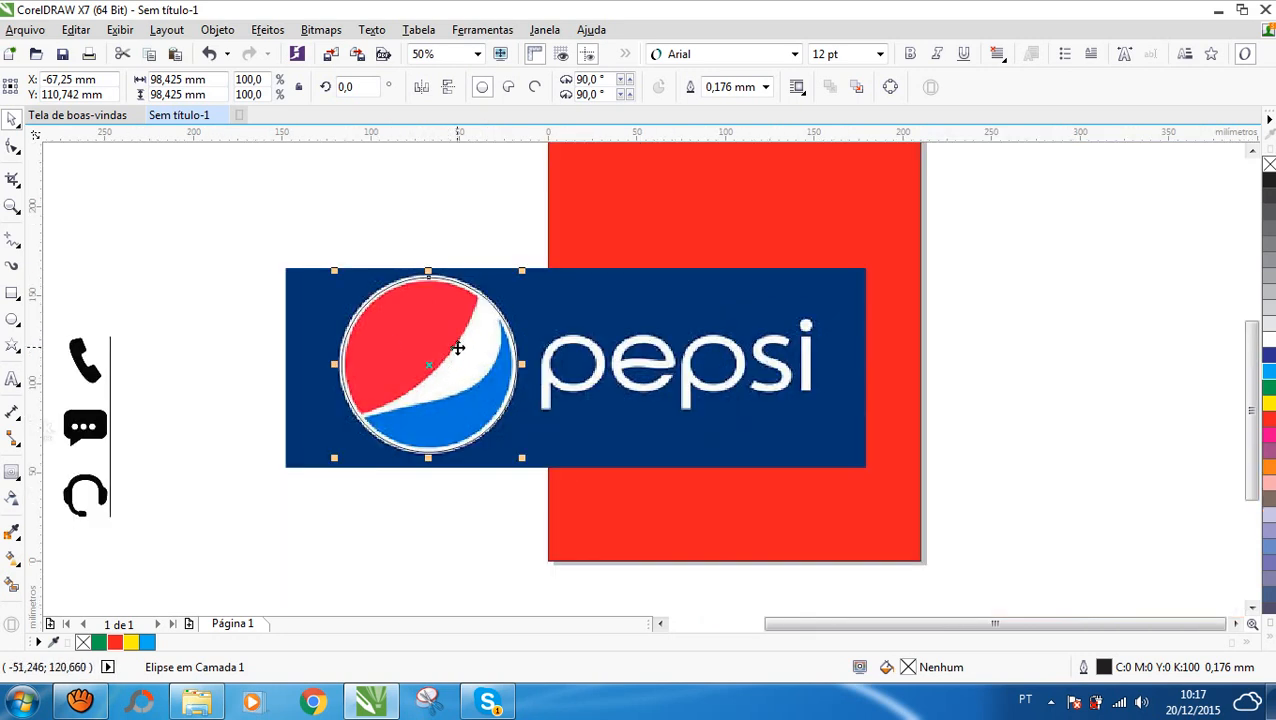
pyautogui.moveTo(457, 347); pyautogui.dragTo(231, 305)
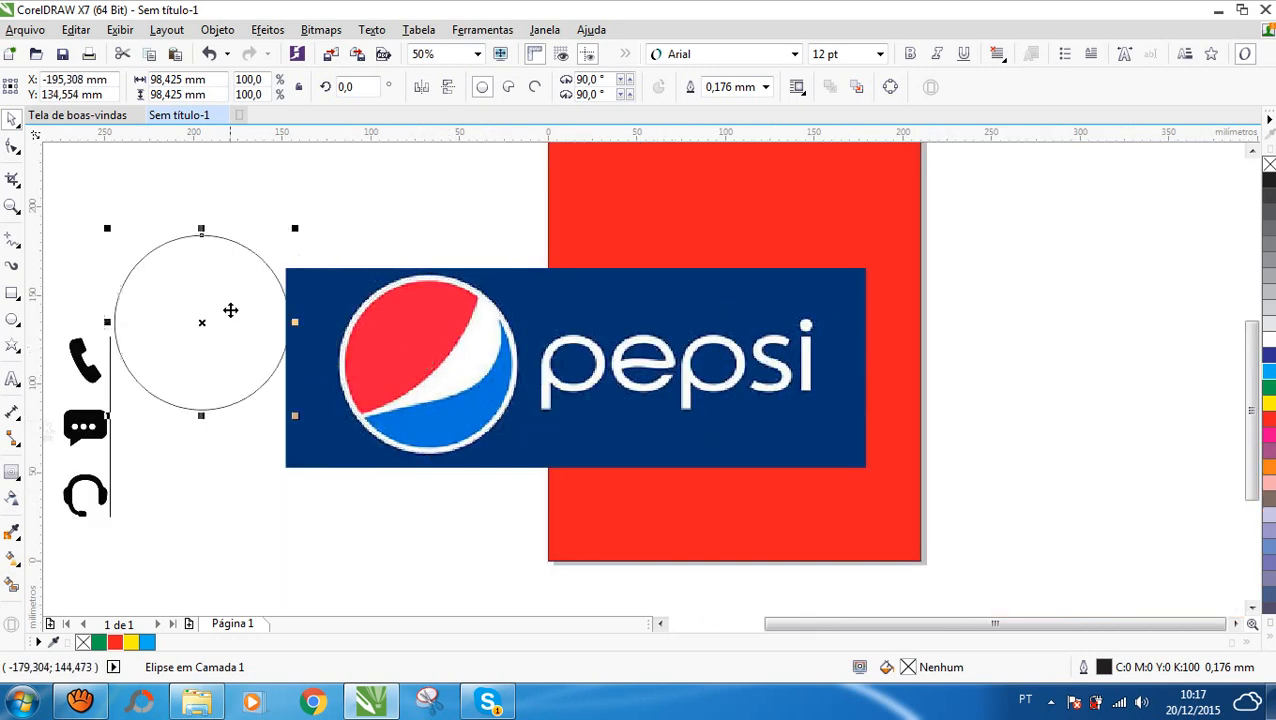
pyautogui.hotkey('ctrl', 'z')
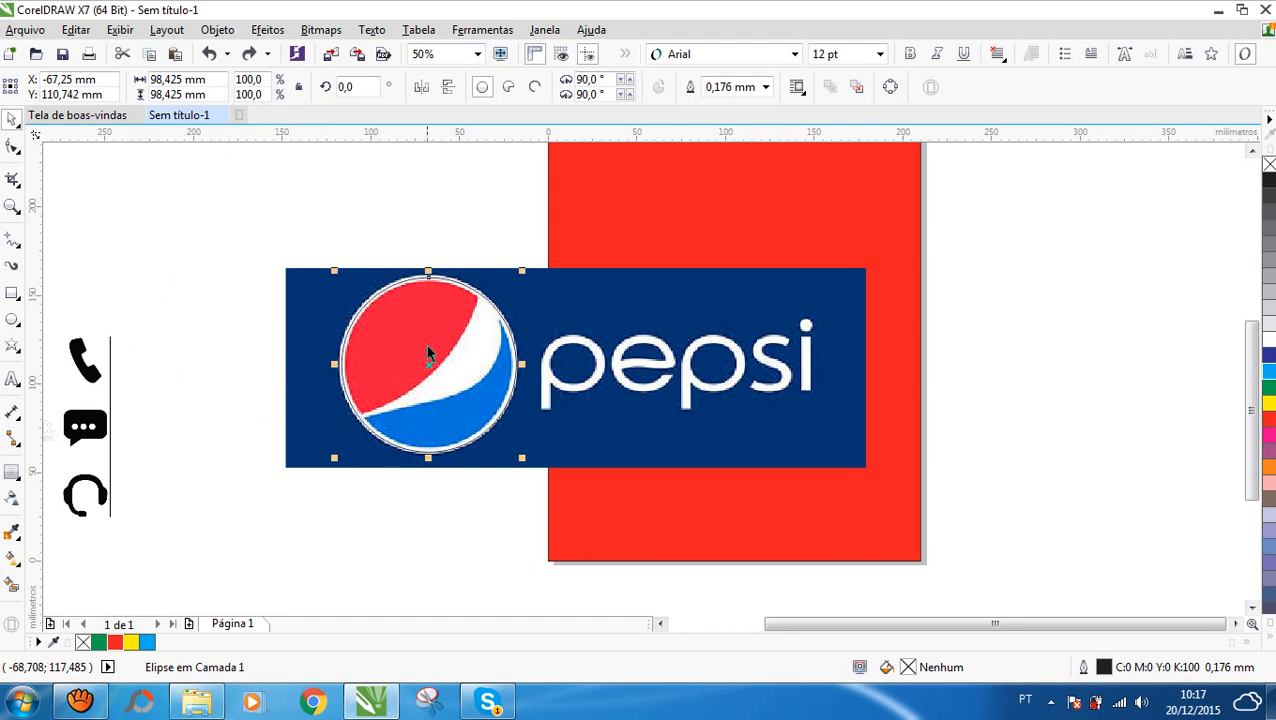
# - Fill the circle over the Pepsi emblem with cyan and check its alignment with small nudges
pyautogui.click(148, 643)
pyautogui.scroll(1, 372, 340)
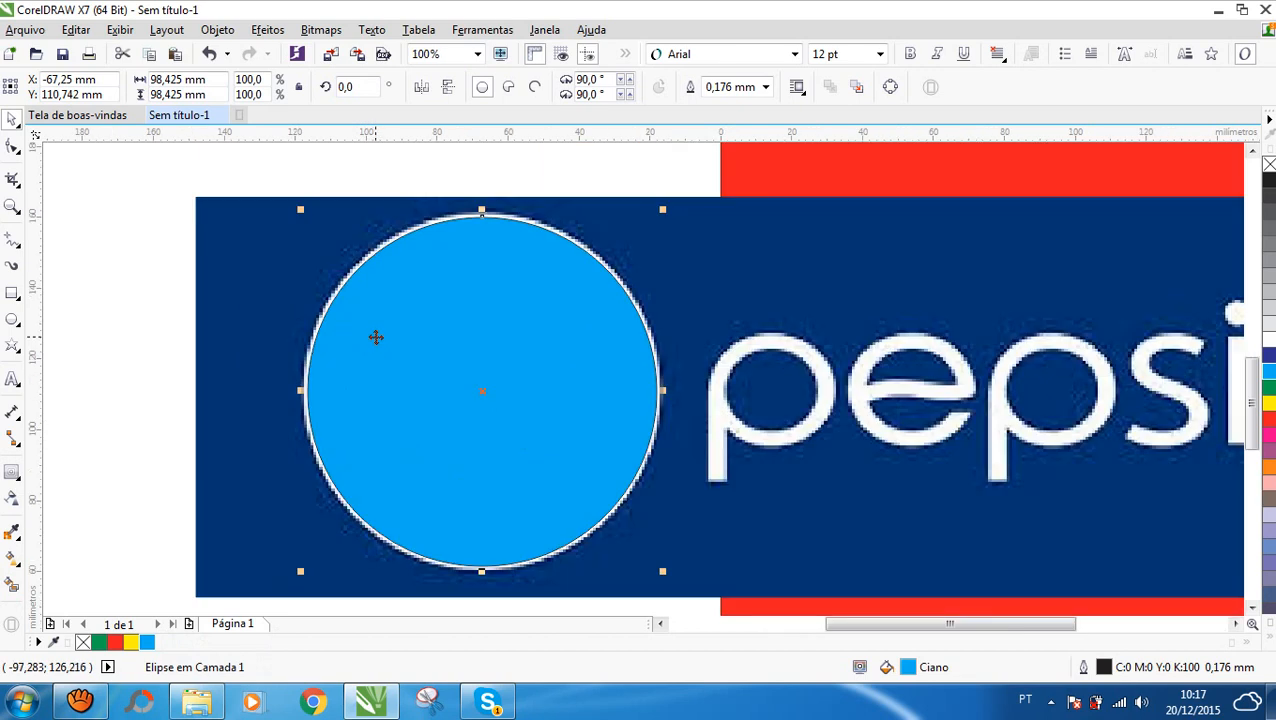
pyautogui.press('Down')
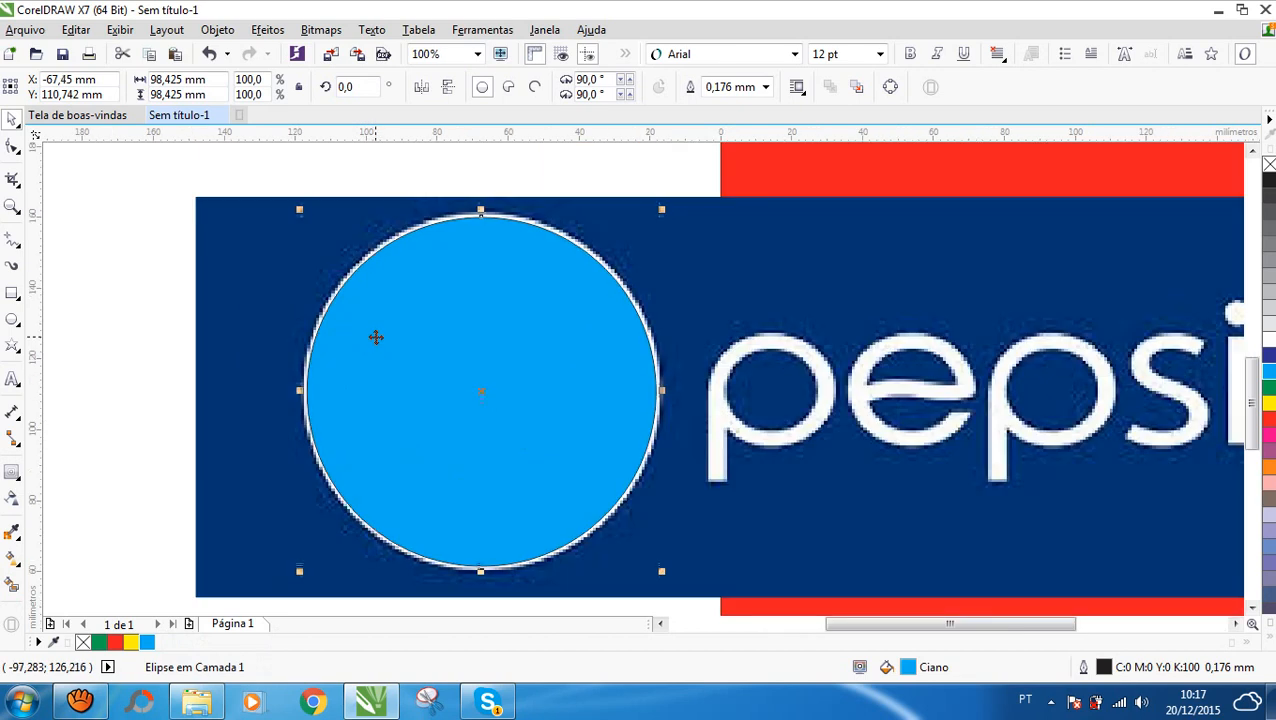
pyautogui.press('Up')
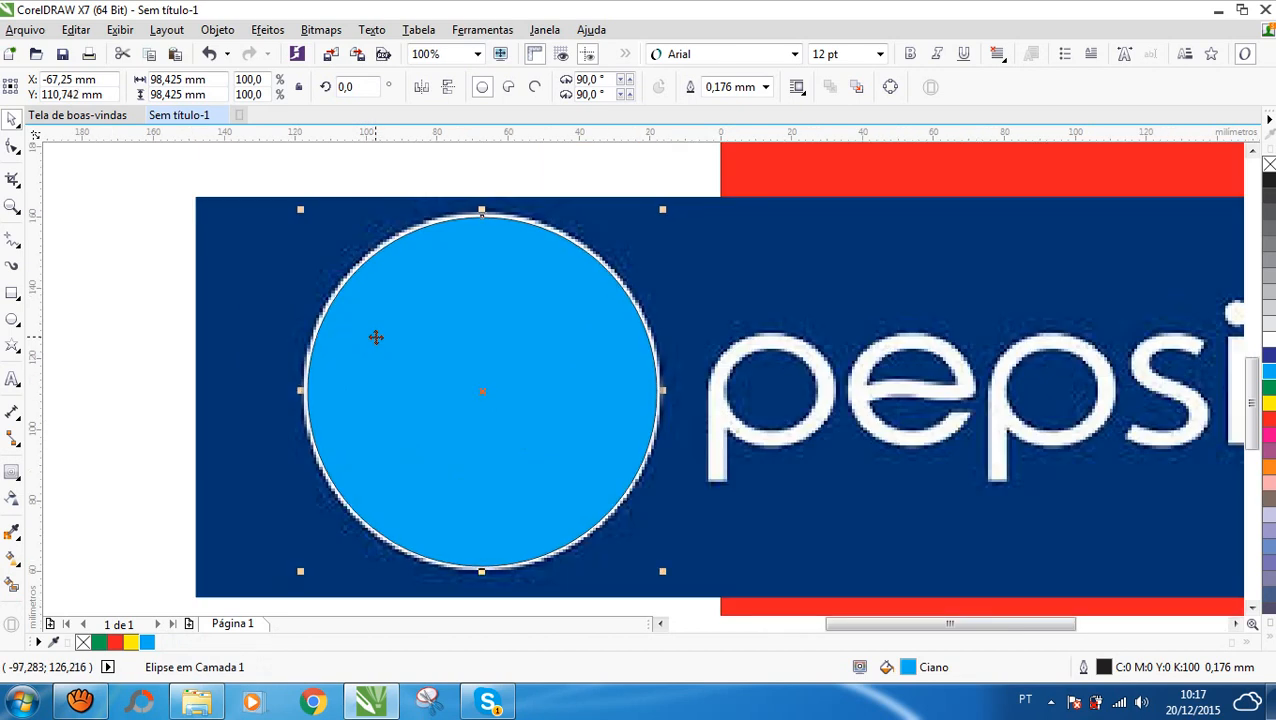
# - Intersect the cyan circle with the Pepsi logo bitmap, and move the circle, the cropped emblem and the original bitmap apart
pyautogui.scroll(-1, 353, 362)
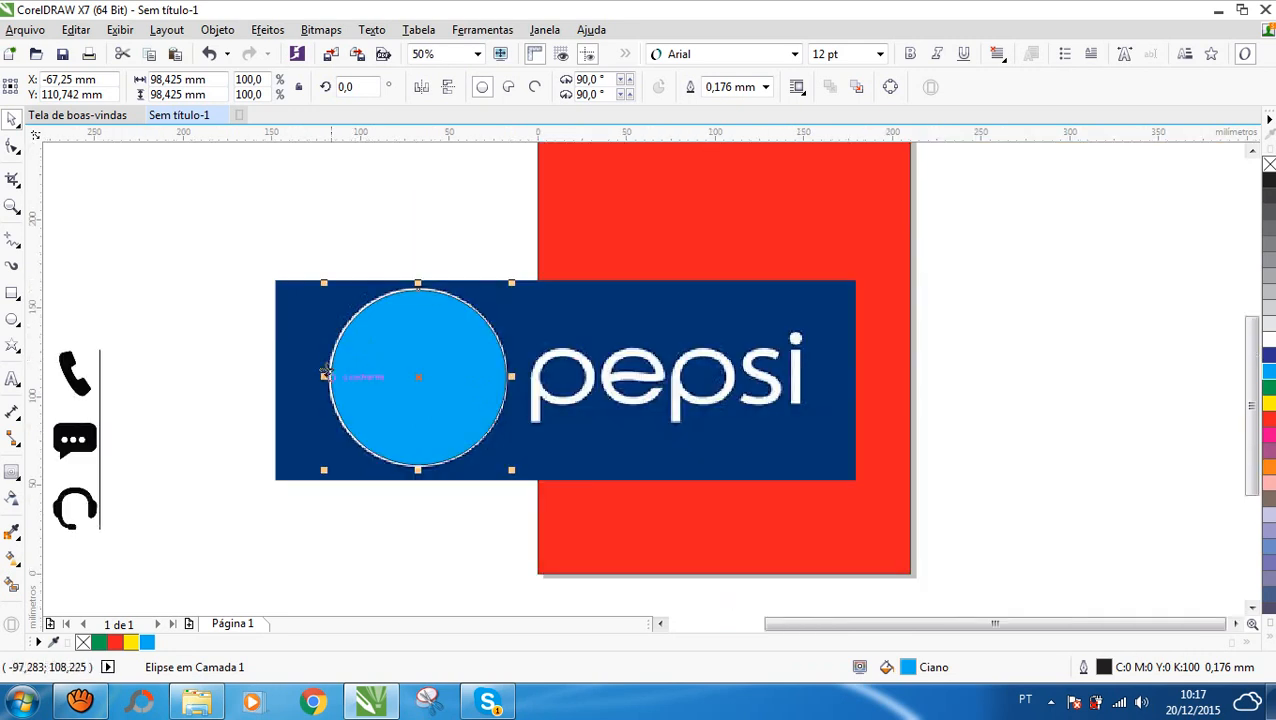
pyautogui.keyDown('shift'); pyautogui.click(291, 336); pyautogui.keyUp('shift')
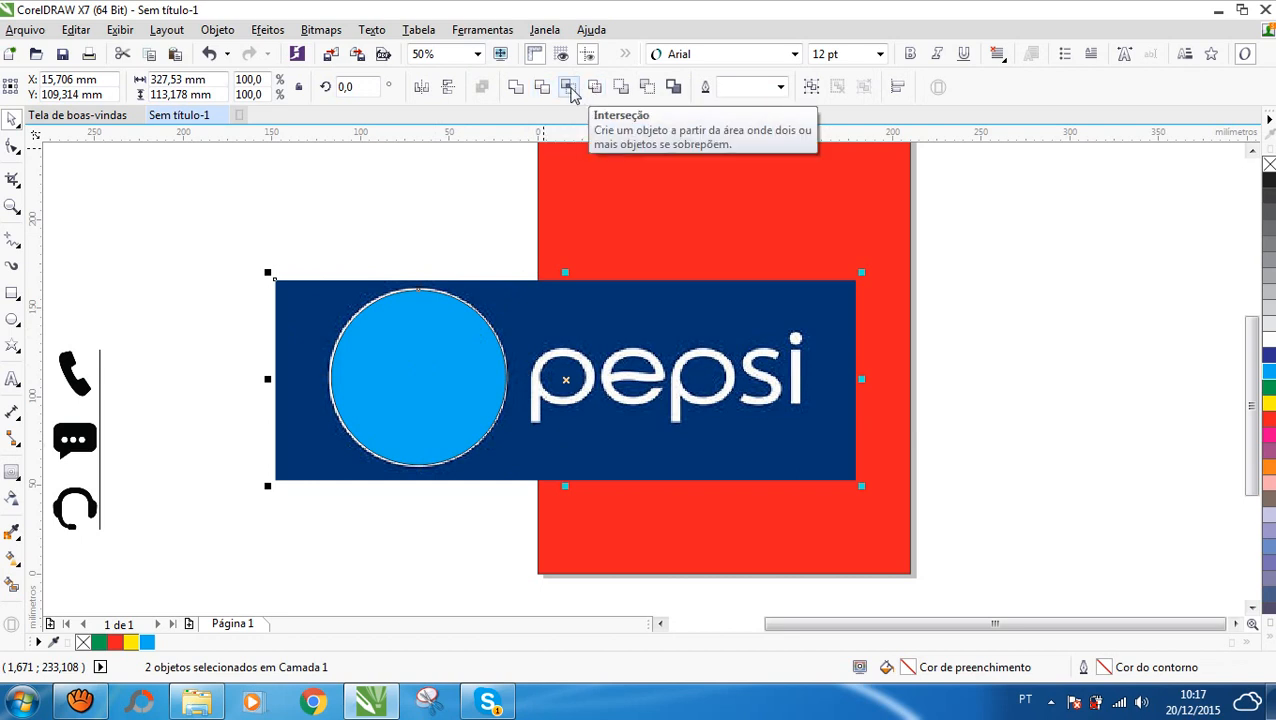
pyautogui.click(567, 87)
pyautogui.moveTo(440, 310); pyautogui.dragTo(289, 260)
pyautogui.moveTo(425, 356); pyautogui.dragTo(758, 199)
pyautogui.moveTo(770, 421); pyautogui.dragTo(672, 441)
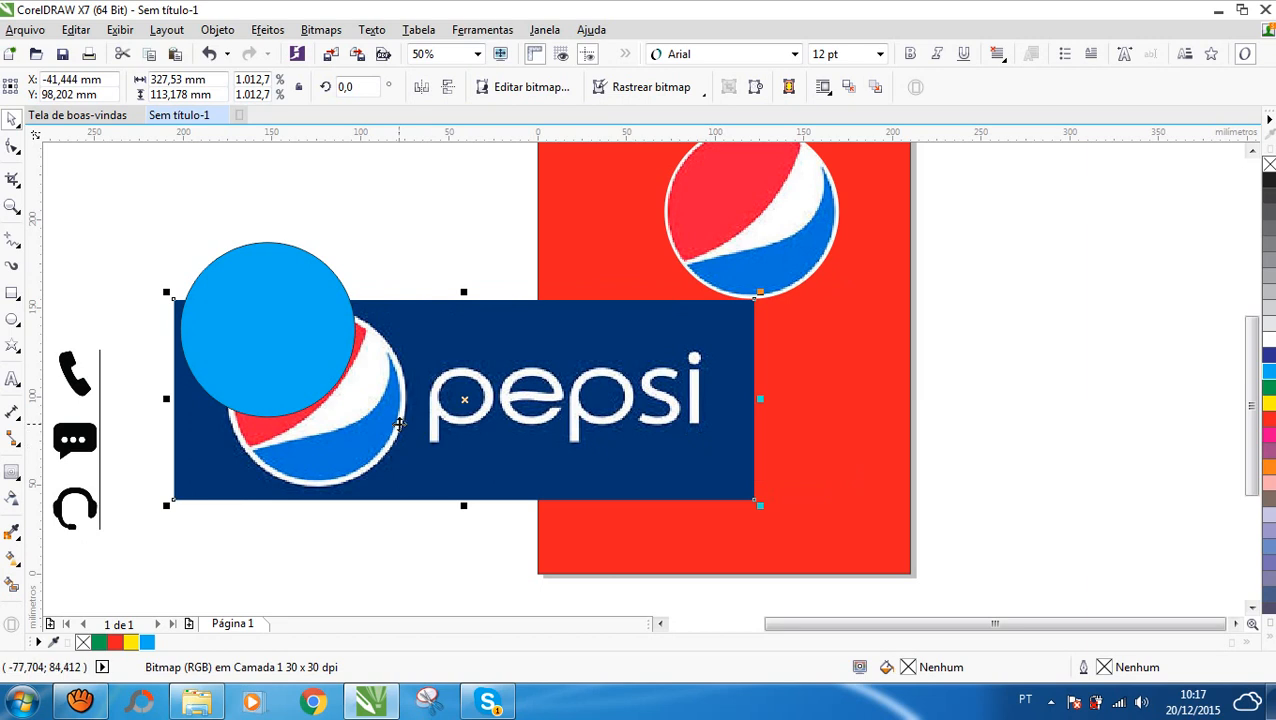
# - Delete the original Pepsi logo bitmap and move the cropped emblem lower on the red page
pyautogui.press('Delete')
pyautogui.moveTo(726, 263); pyautogui.dragTo(681, 392)
pyautogui.click(336, 365)
pyautogui.scroll(-1, 624, 365)
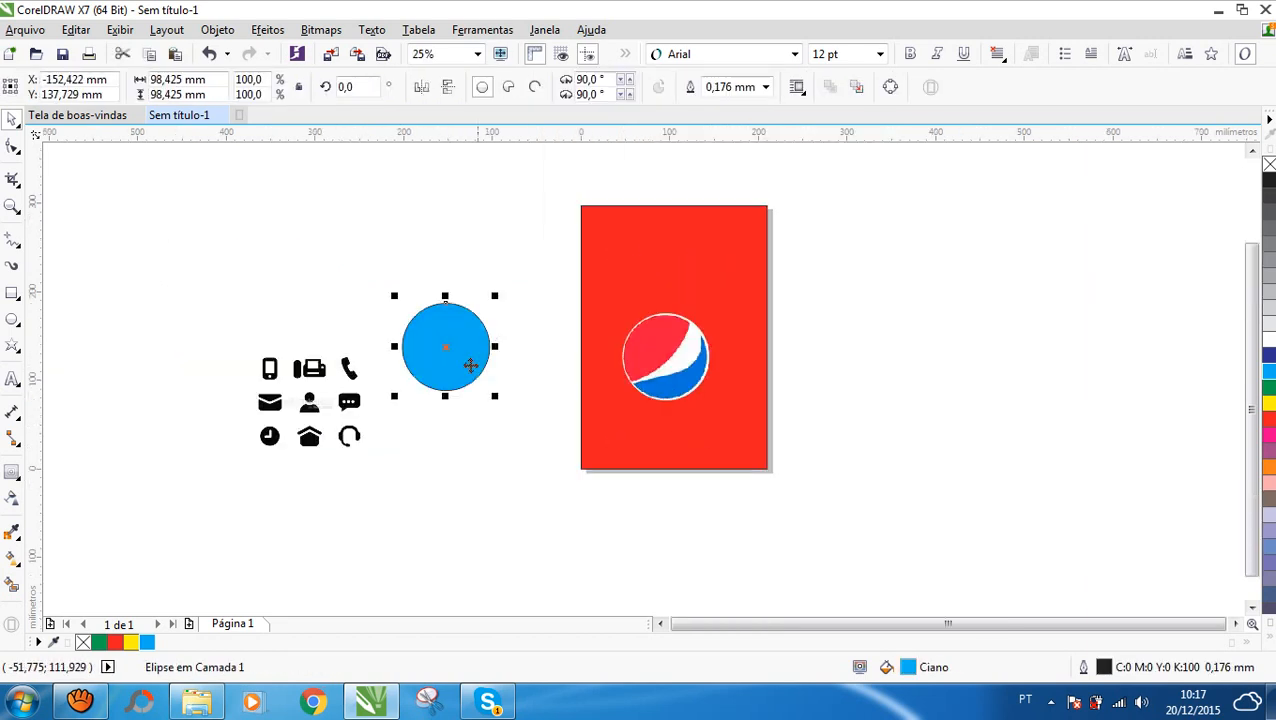
pyautogui.scroll(1, 439, 339)
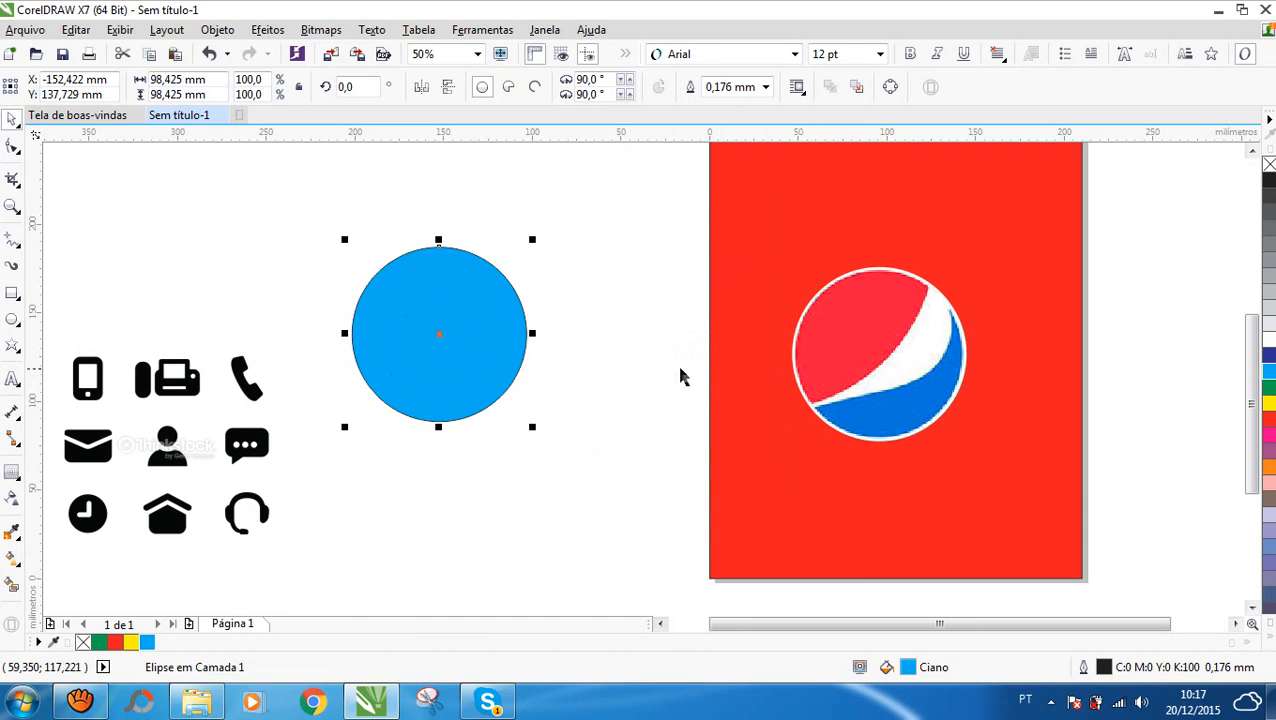
# - Delete the cropped Pepsi emblem and the cyan circle
pyautogui.click(854, 352)
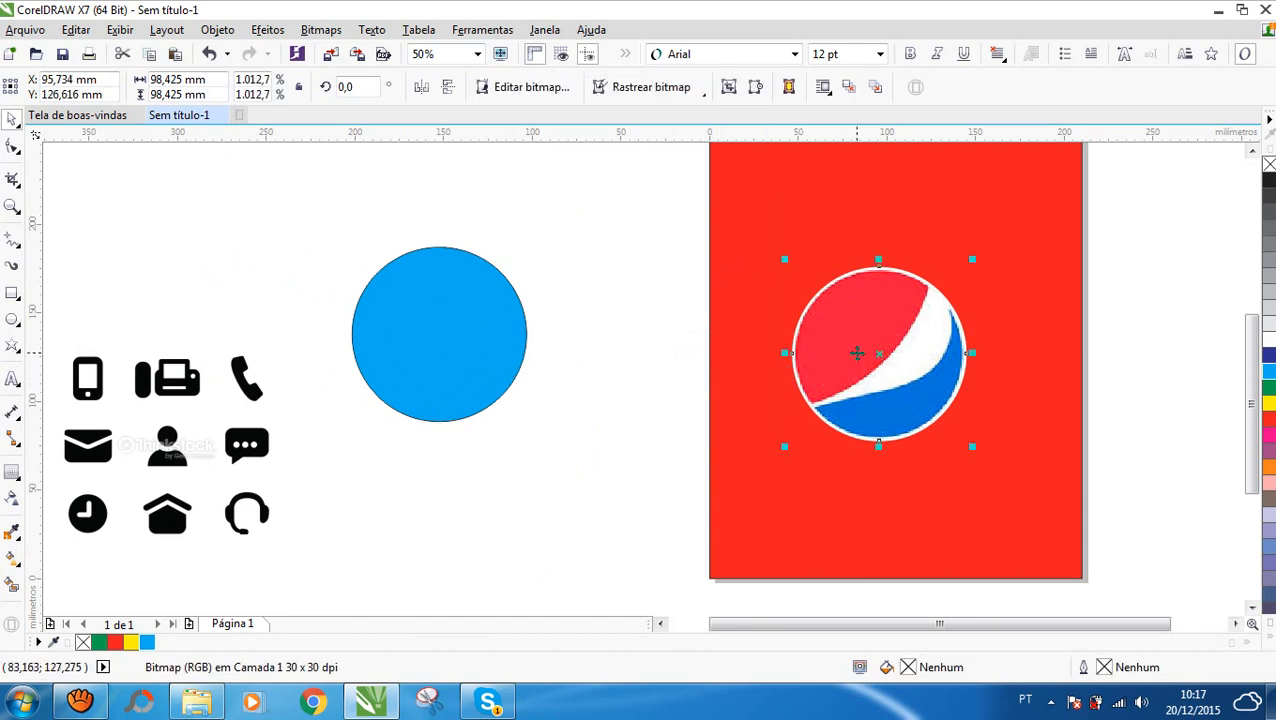
pyautogui.press('Delete')
pyautogui.scroll(1, 382, 450)
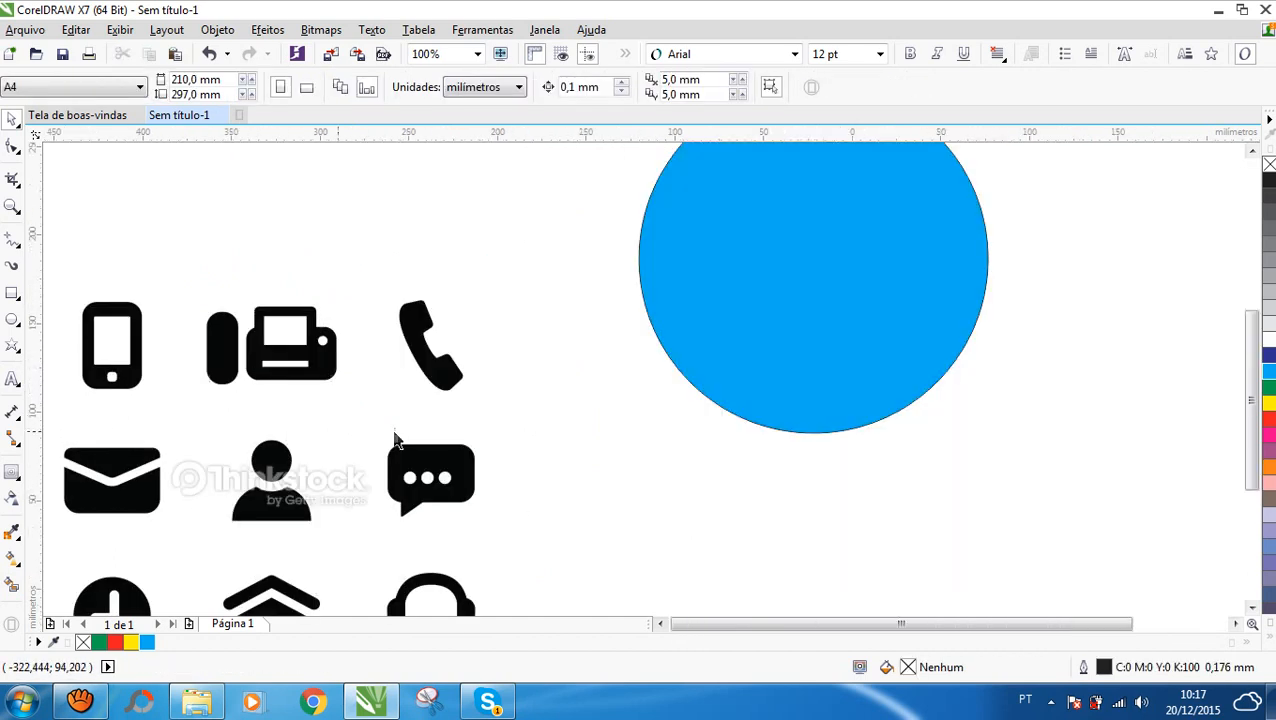
pyautogui.scroll(-2, 380, 434)
pyautogui.click(481, 420)
pyautogui.press('Delete')
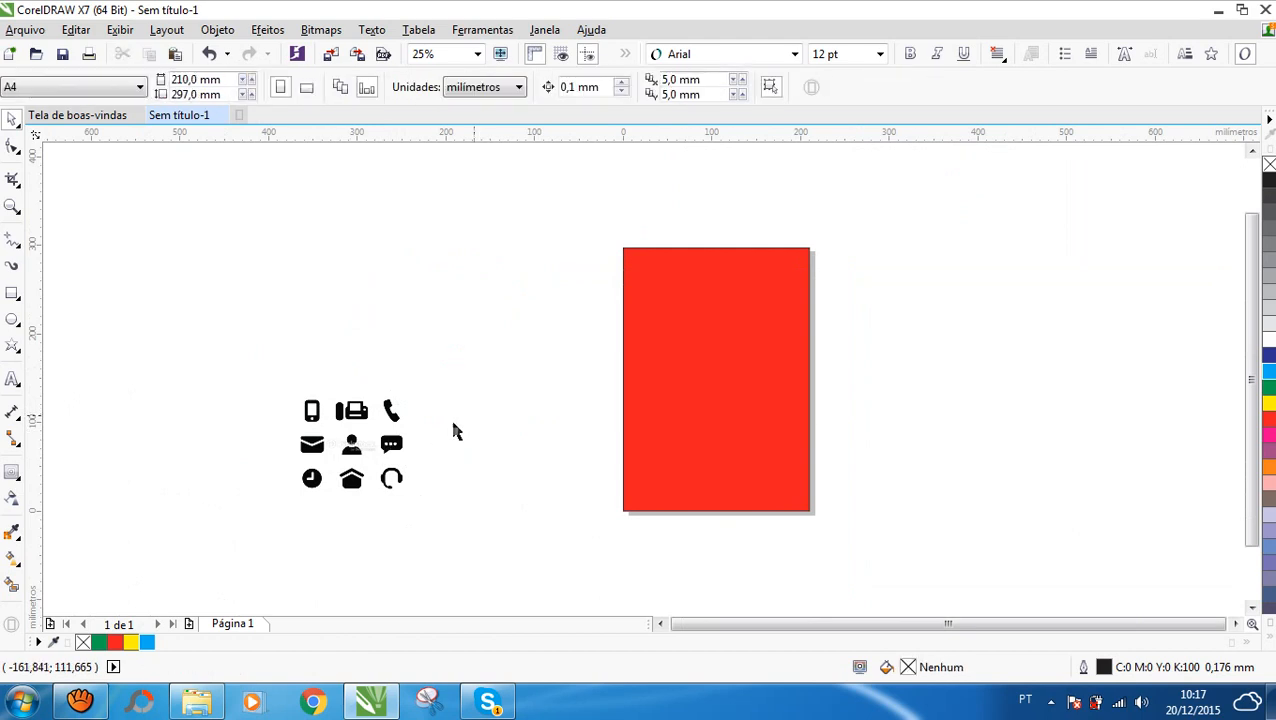
# - Draw a rectangle about 27 × 19 mm over the envelope icon in the icon sheet bitmap
pyautogui.scroll(2, 350, 455)
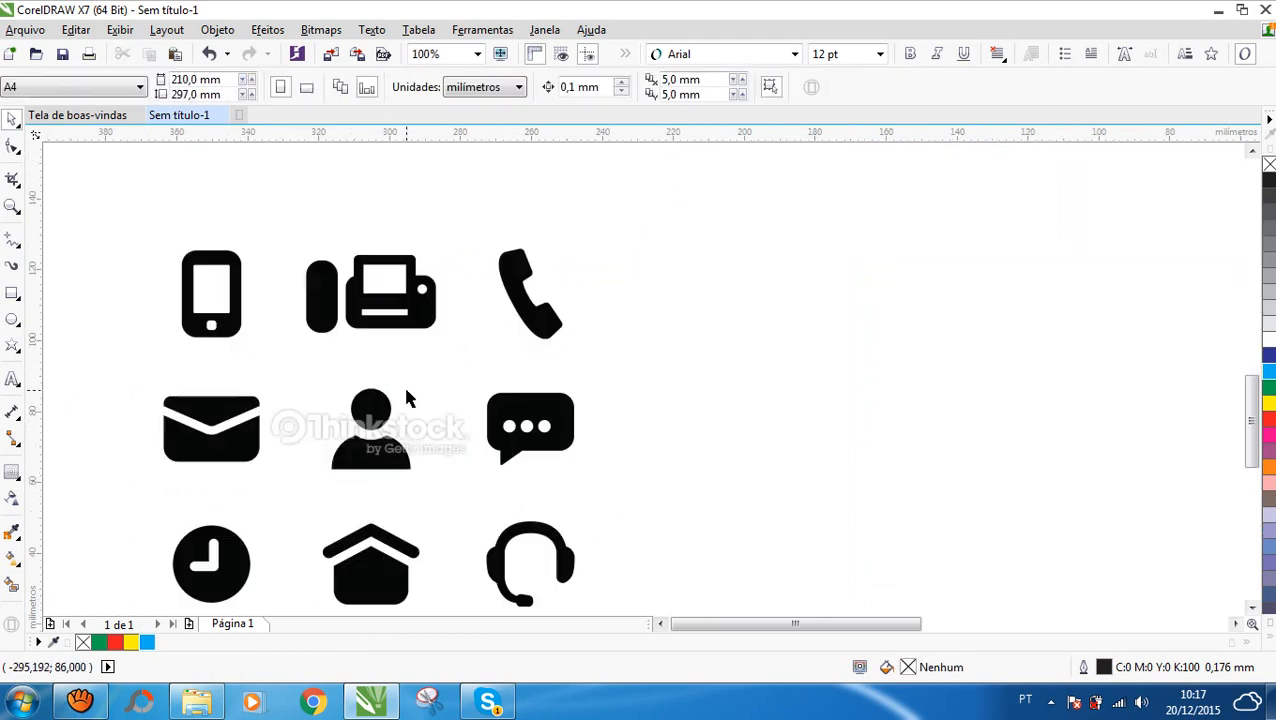
pyautogui.scroll(1, 387, 437)
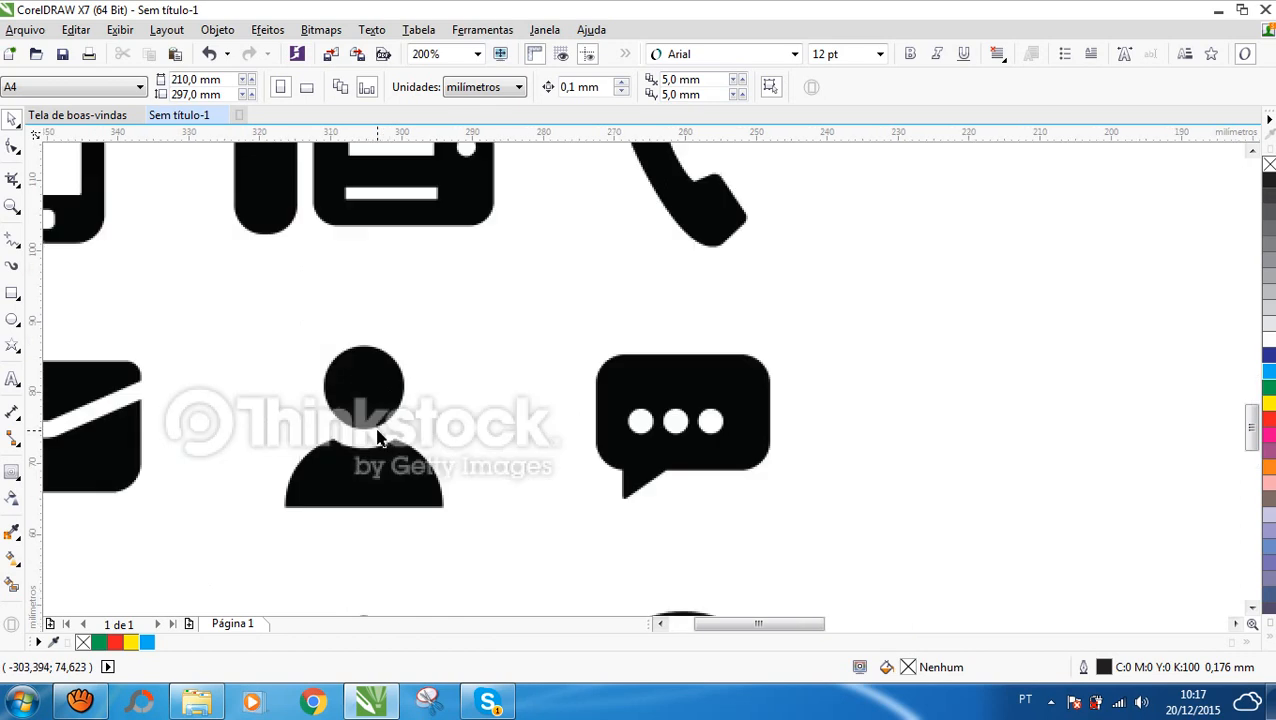
pyautogui.scroll(-1, 389, 432)
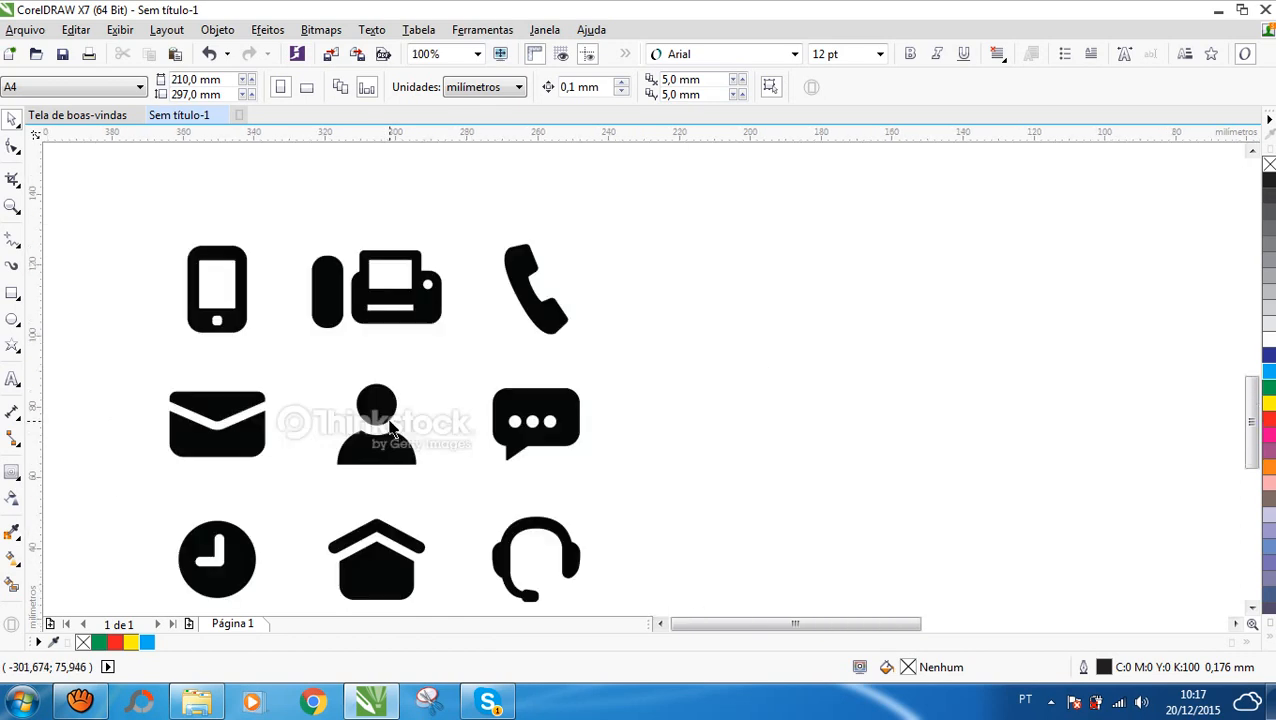
pyautogui.scroll(1, 198, 425)
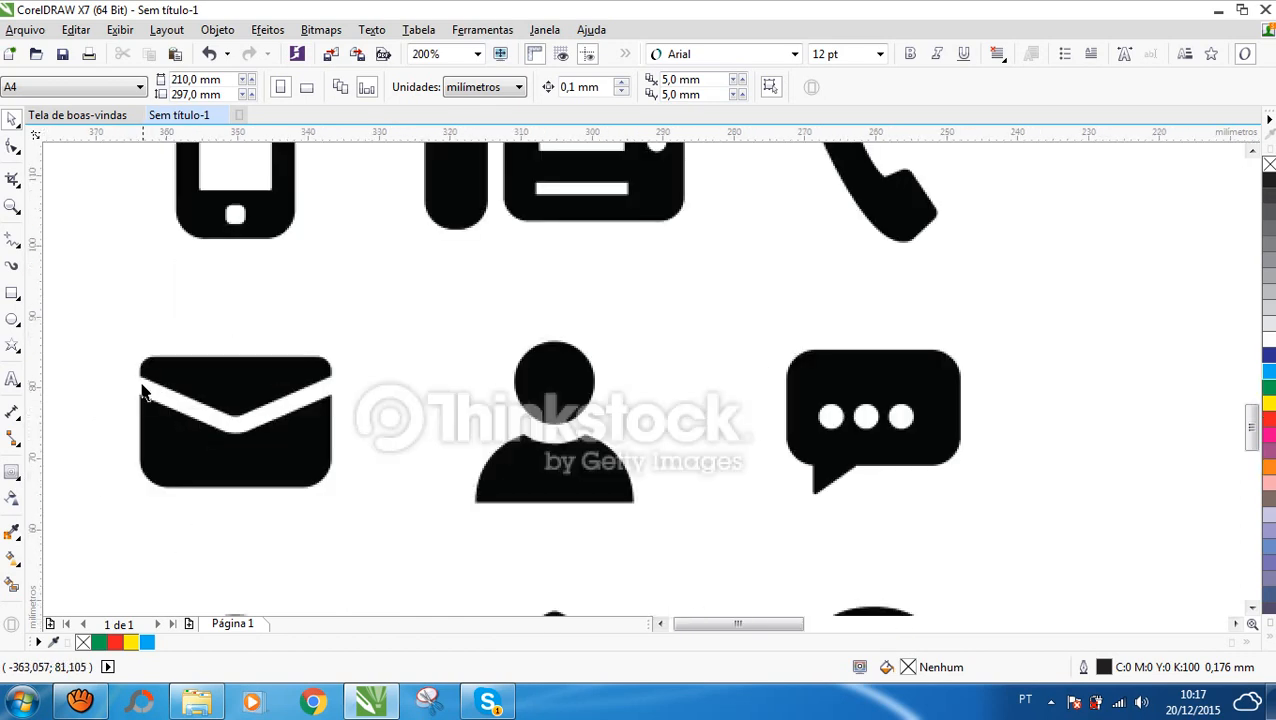
pyautogui.click(12, 293)
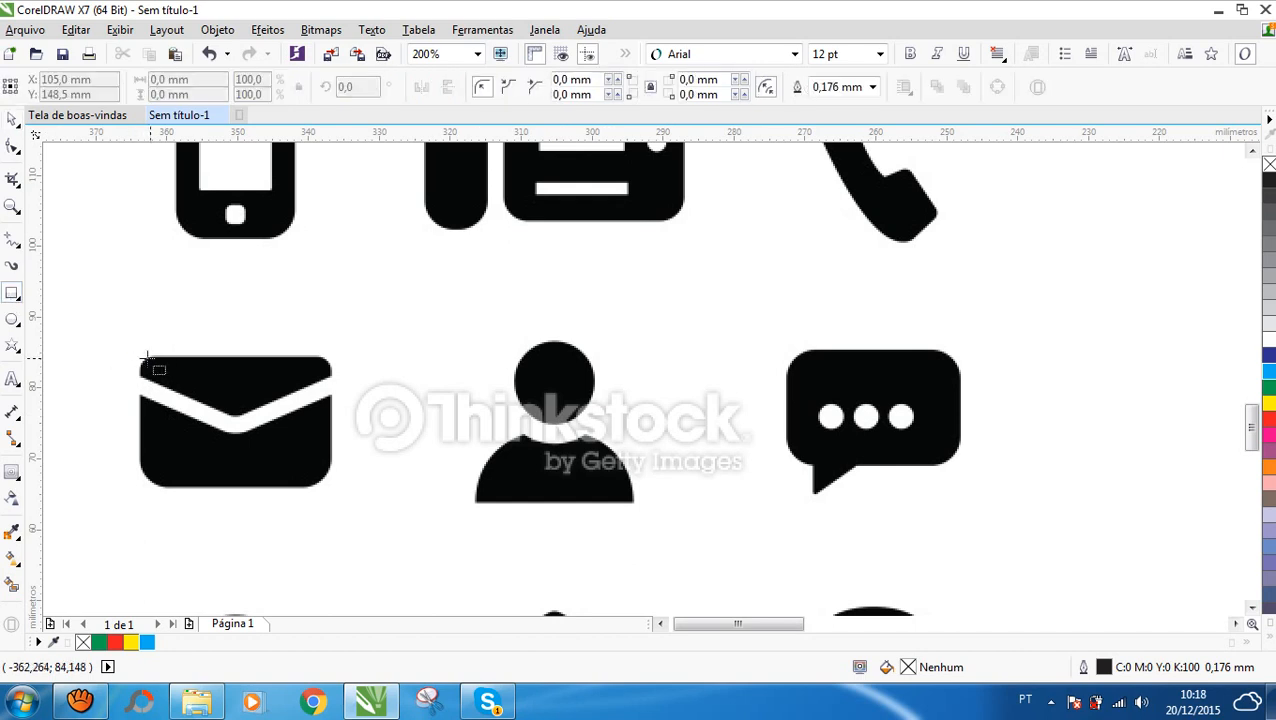
pyautogui.moveTo(137, 356)
pyautogui.mouseDown()
pyautogui.moveTo(262, 462)
pyautogui.moveTo(333, 493)
pyautogui.mouseUp()
# - Round the rectangle's corners to follow the envelope, with lower radii of about 5 mm and 5.4 mm and upper radii of about 1.2 mm and 1.3 mm
pyautogui.click(12, 146)
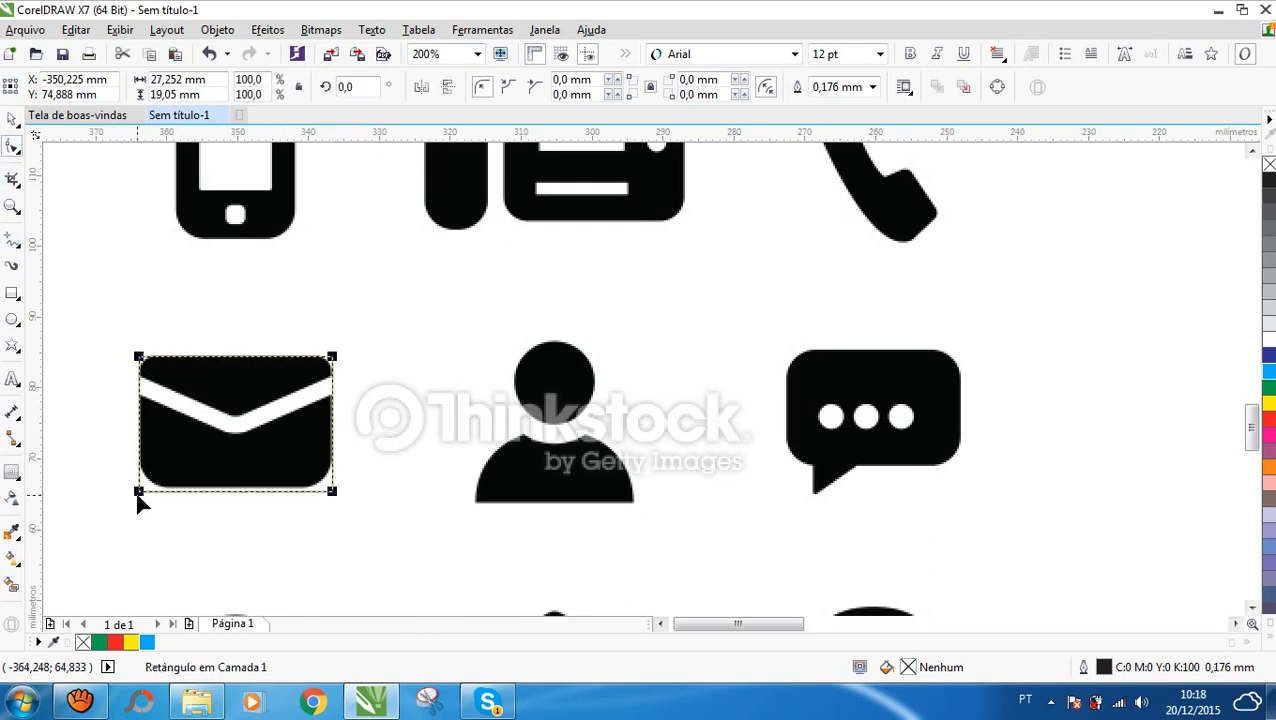
pyautogui.moveTo(137, 492); pyautogui.dragTo(148, 457)
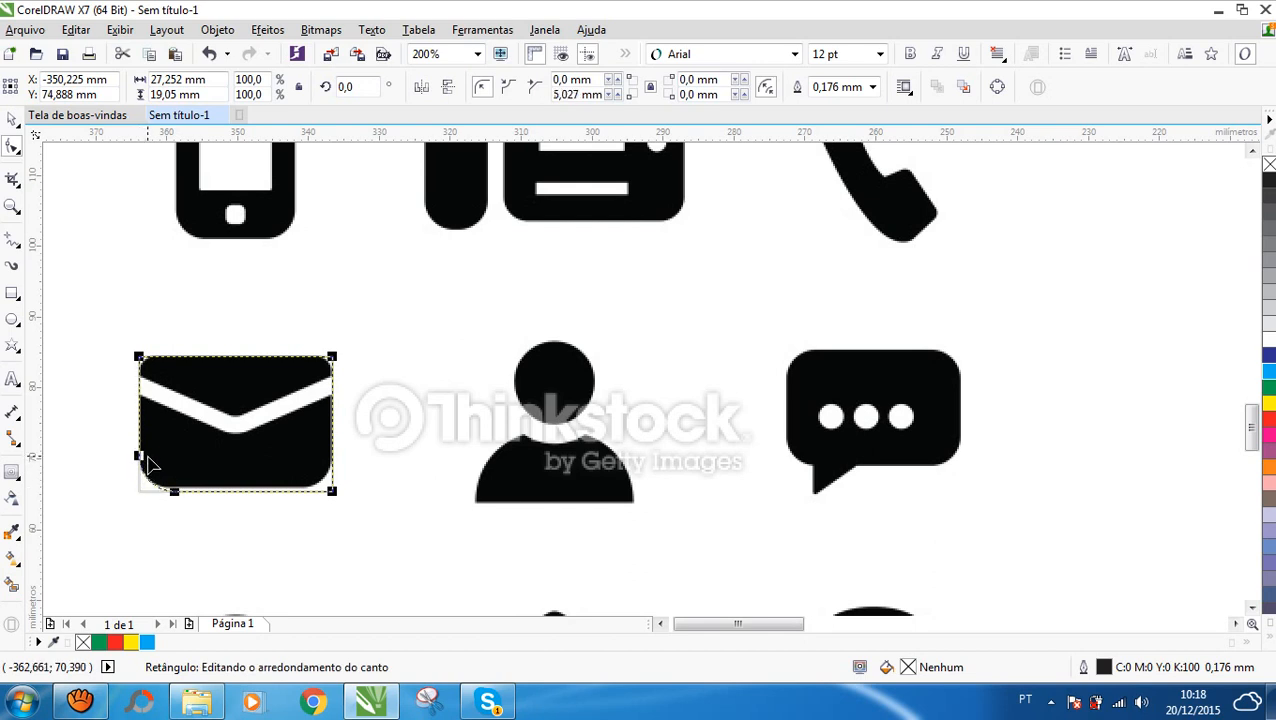
pyautogui.moveTo(336, 490); pyautogui.dragTo(314, 456)
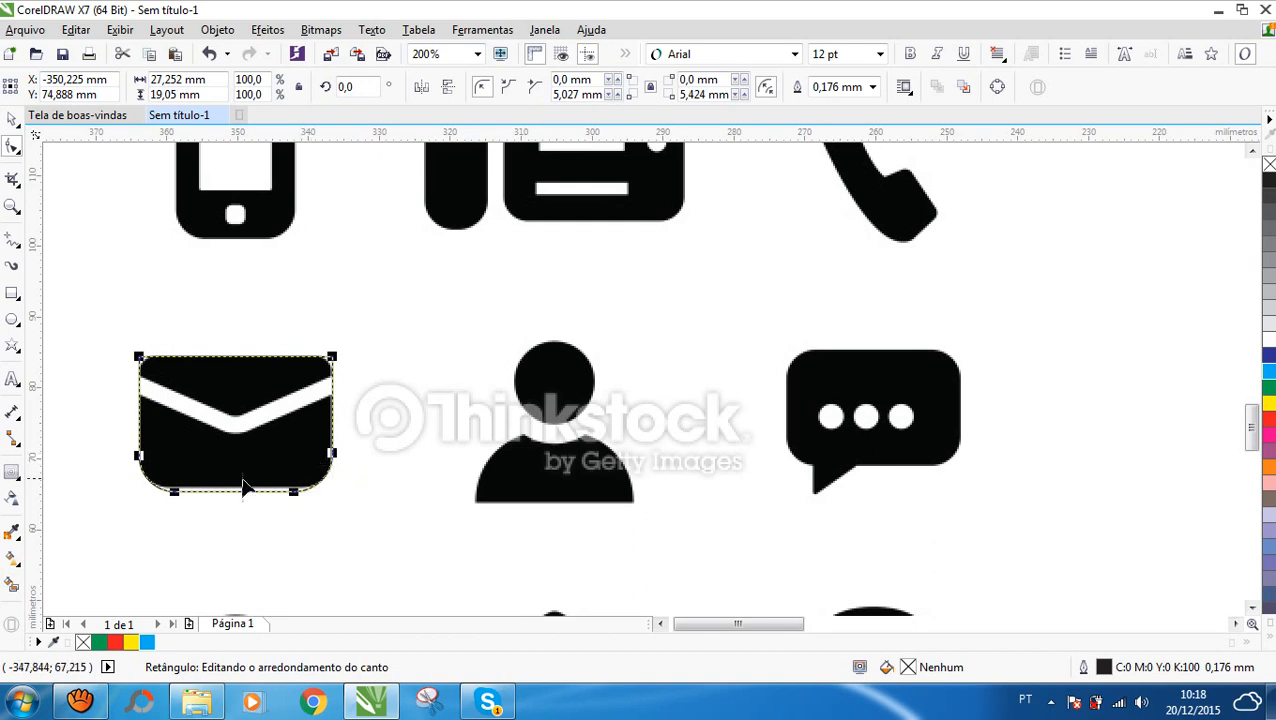
pyautogui.moveTo(148, 370); pyautogui.dragTo(156, 372)
pyautogui.moveTo(335, 362); pyautogui.dragTo(337, 368)
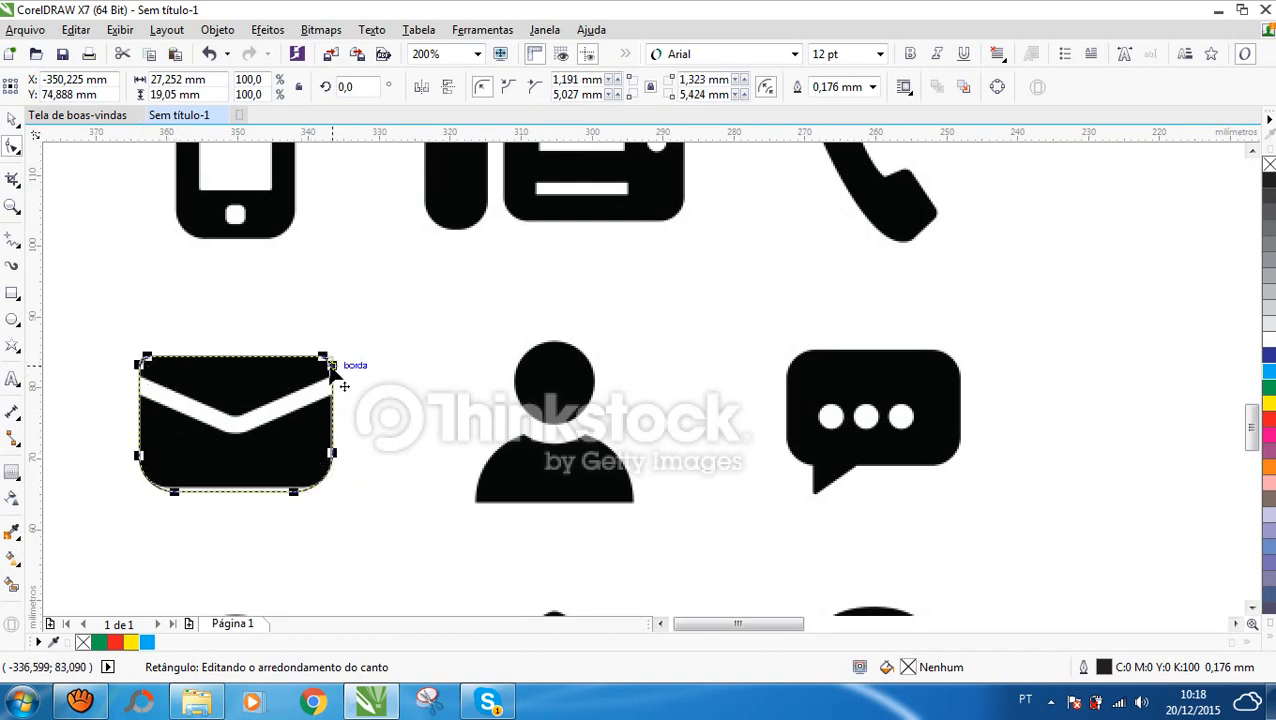
# - Increase the rectangle's upper corner radii to about 2.1 mm on the left and 2.6 mm on the right
pyautogui.scroll(2, 150, 385)
pyautogui.moveTo(148, 395); pyautogui.dragTo(157, 408)
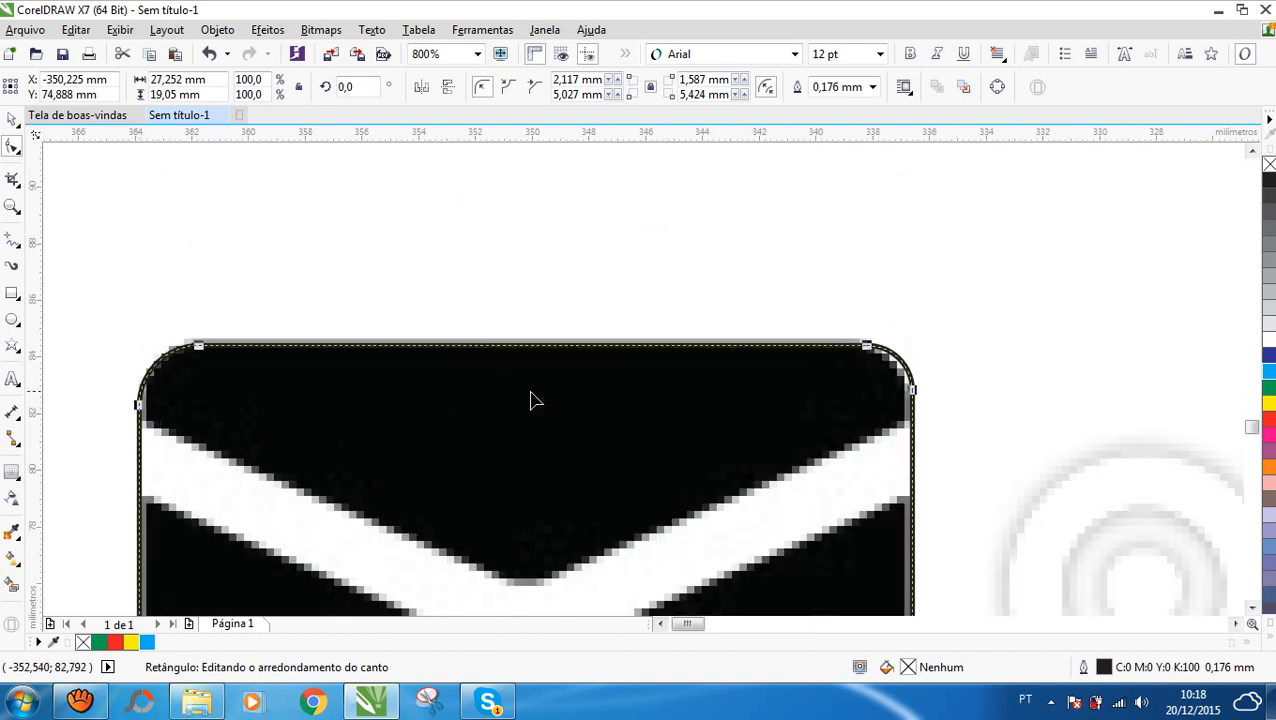
pyautogui.moveTo(870, 355); pyautogui.dragTo(842, 367)
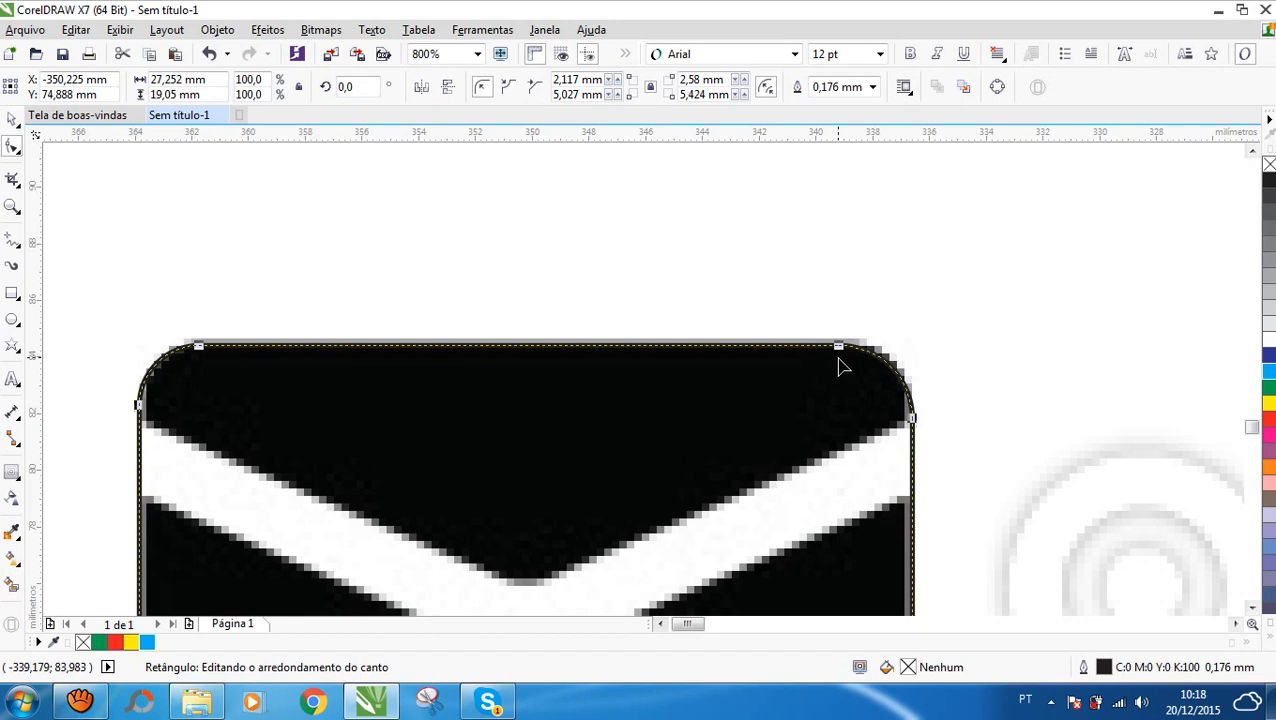
pyautogui.scroll(-3, 700, 425)
pyautogui.scroll(3, 630, 474)
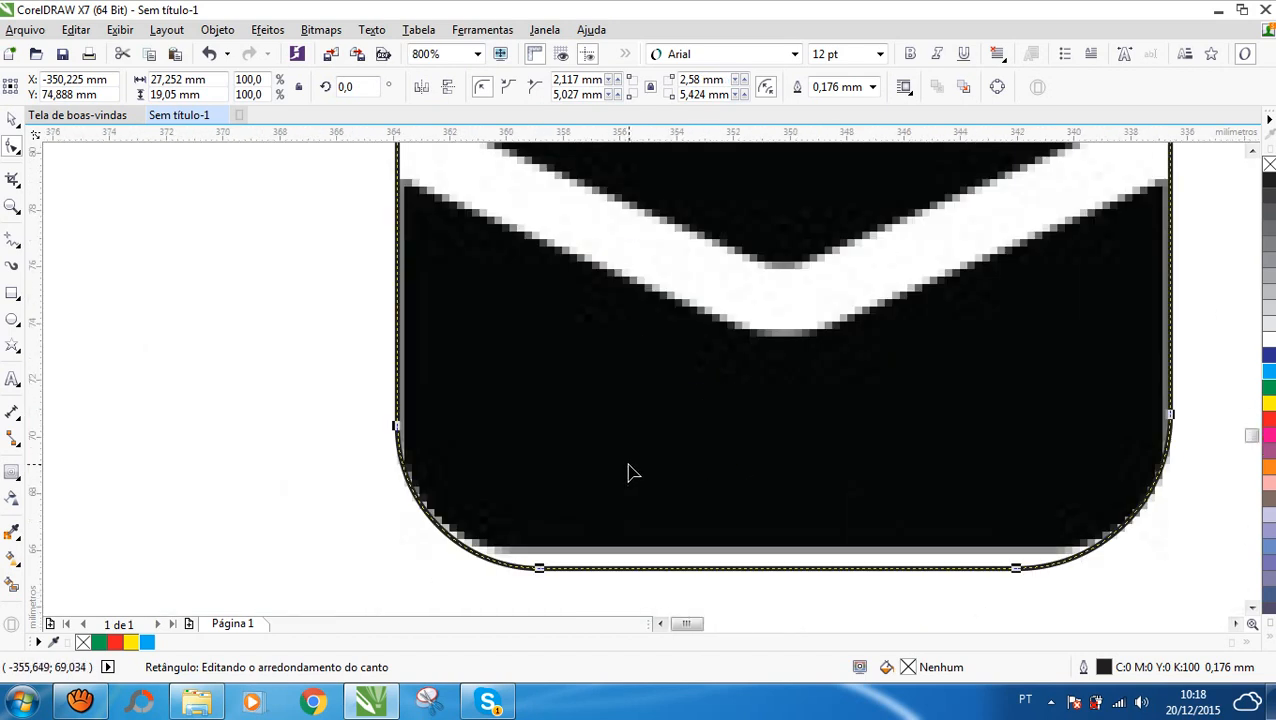
# - Resize the rounded rectangle to about 26.9 × 18.3 mm so that its bottom and left edges fit the envelope icon
pyautogui.click(12, 119)
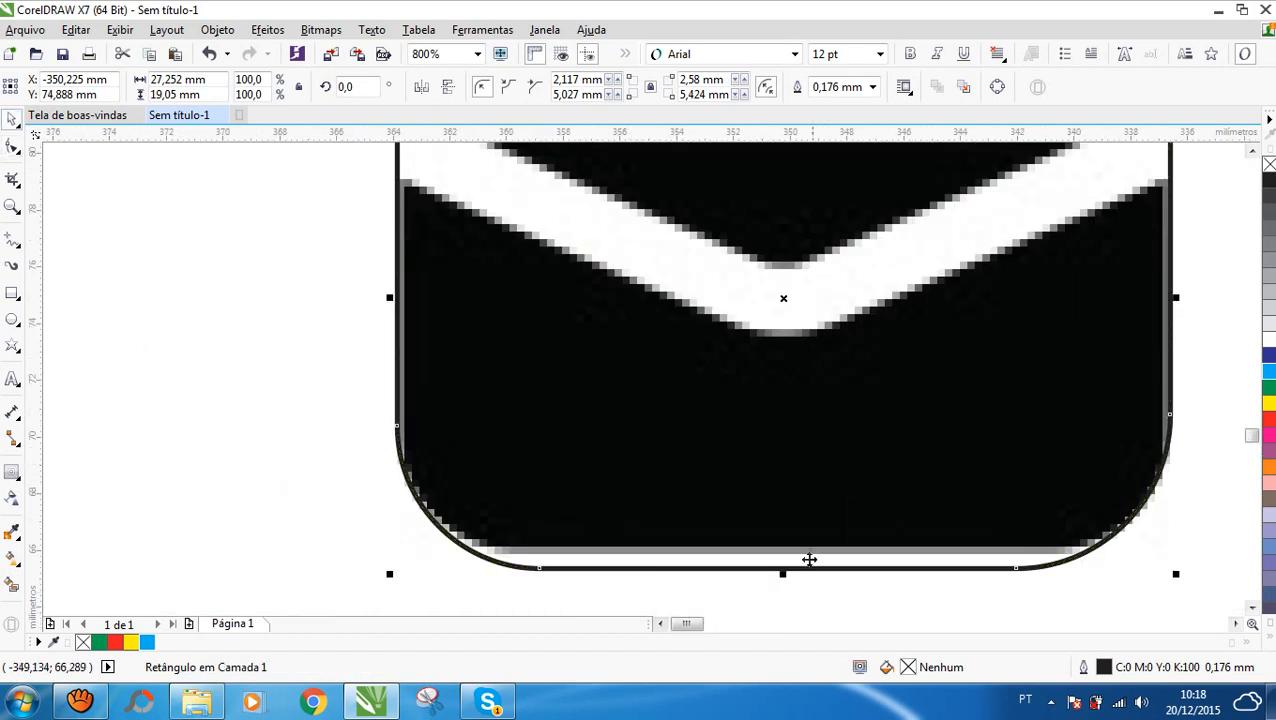
pyautogui.moveTo(781, 571); pyautogui.dragTo(781, 549)
pyautogui.moveTo(390, 286); pyautogui.dragTo(403, 286)
pyautogui.scroll(-2, 403, 286)
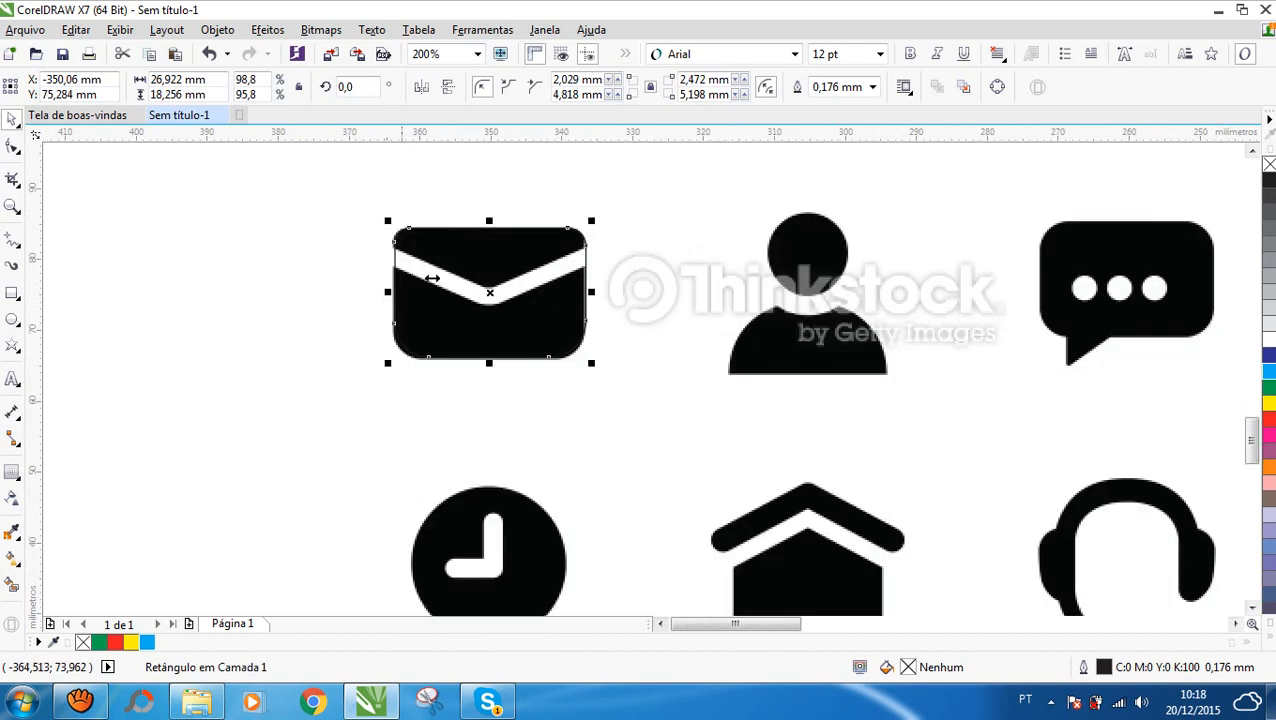
# - Fill the rounded rectangle over the envelope icon with red and remove its outline
pyautogui.keyDown('shift'); pyautogui.click(623, 310); pyautogui.keyUp('shift')
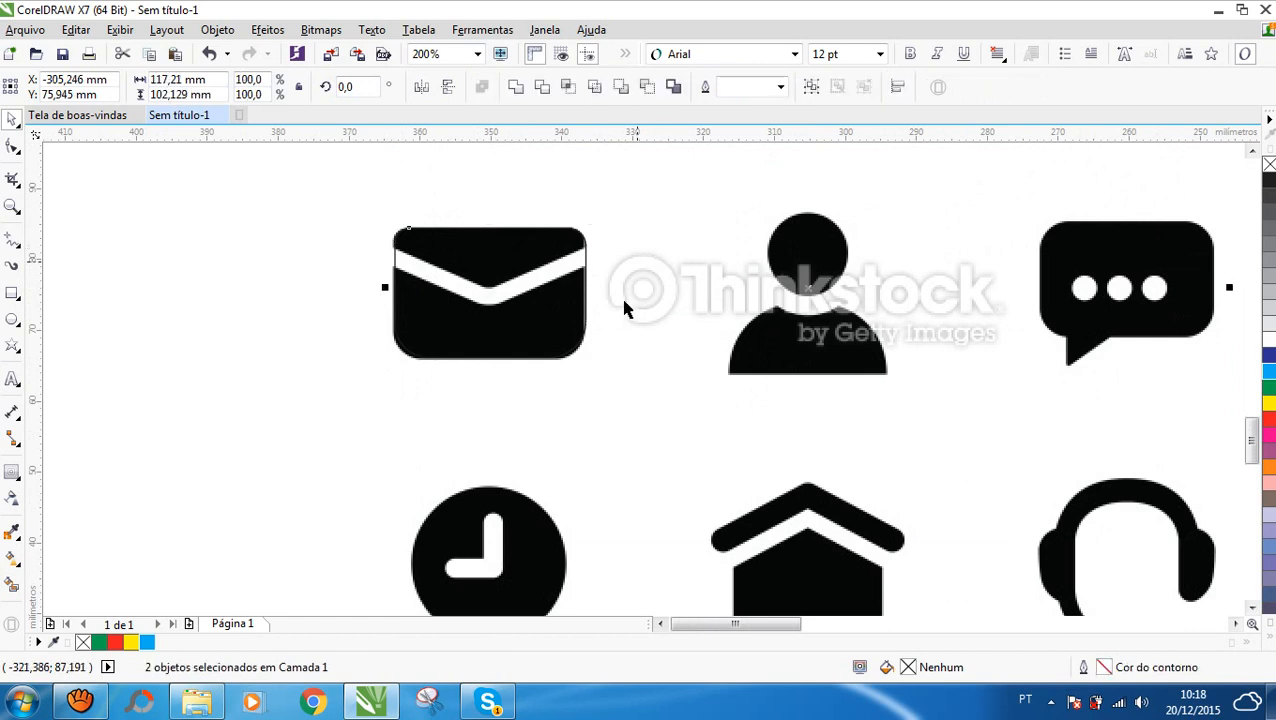
pyautogui.click(188, 289)
pyautogui.click(472, 304)
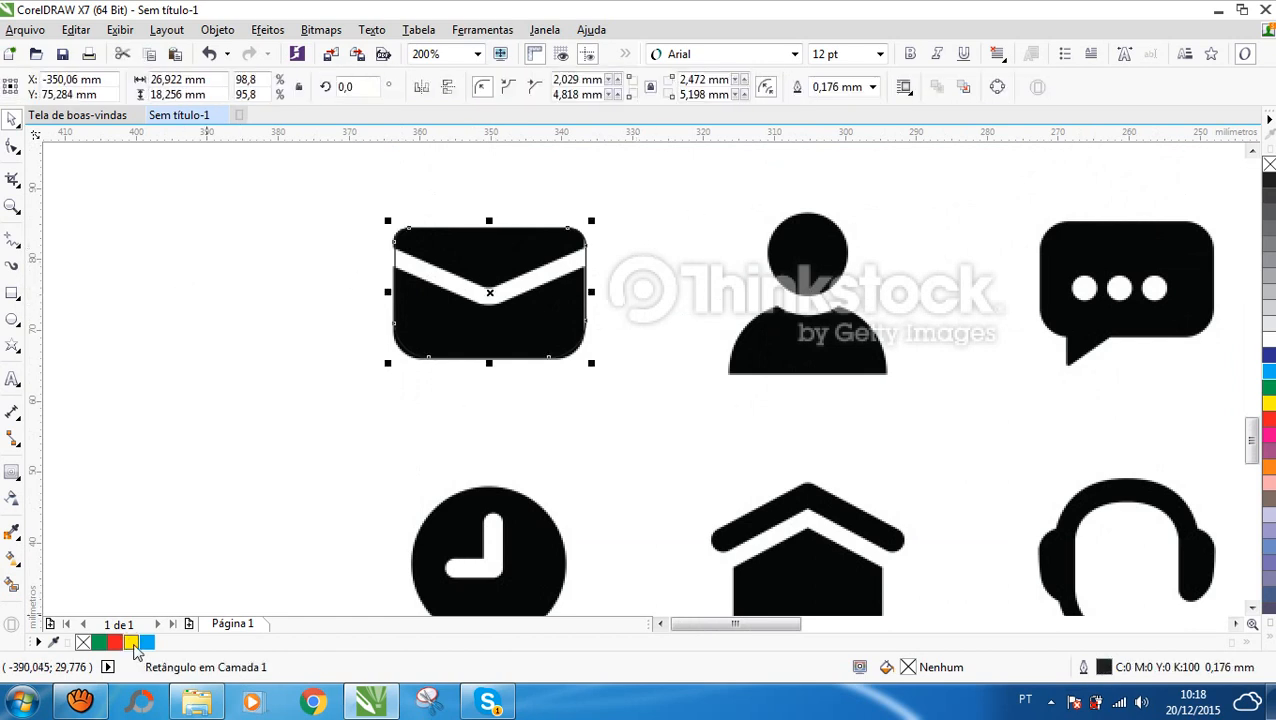
pyautogui.click(119, 642)
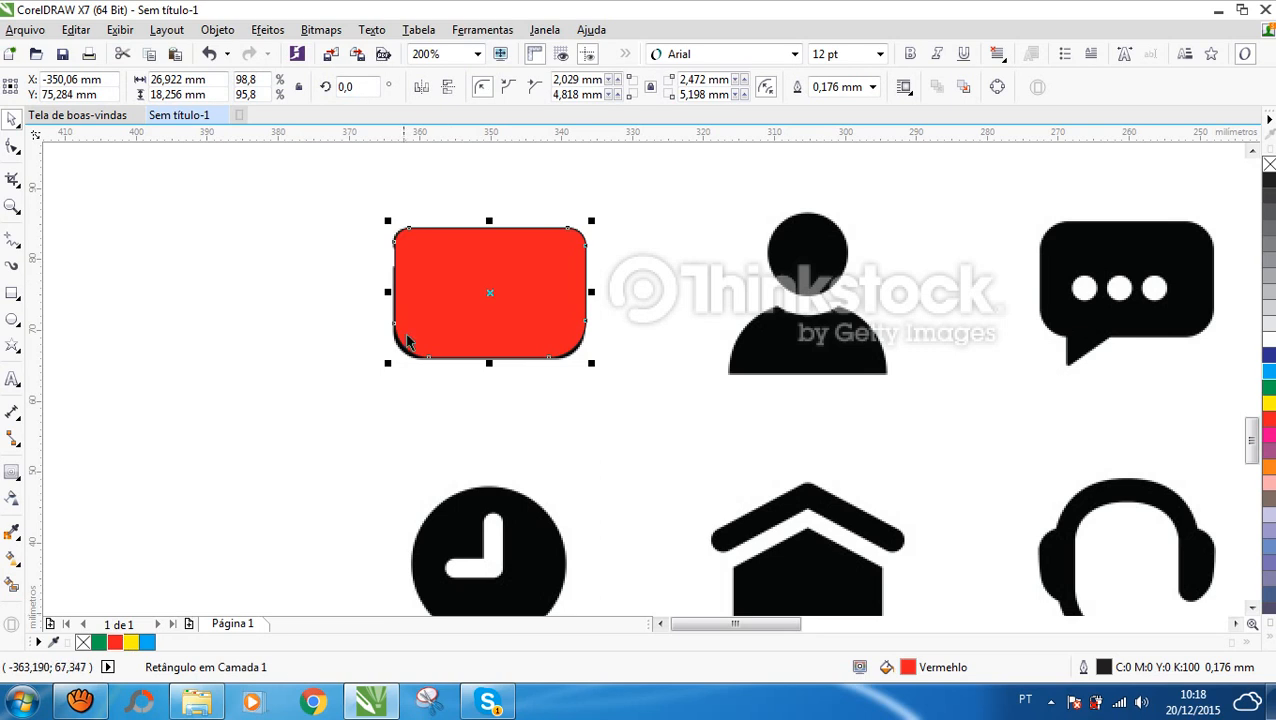
pyautogui.scroll(2, 465, 220)
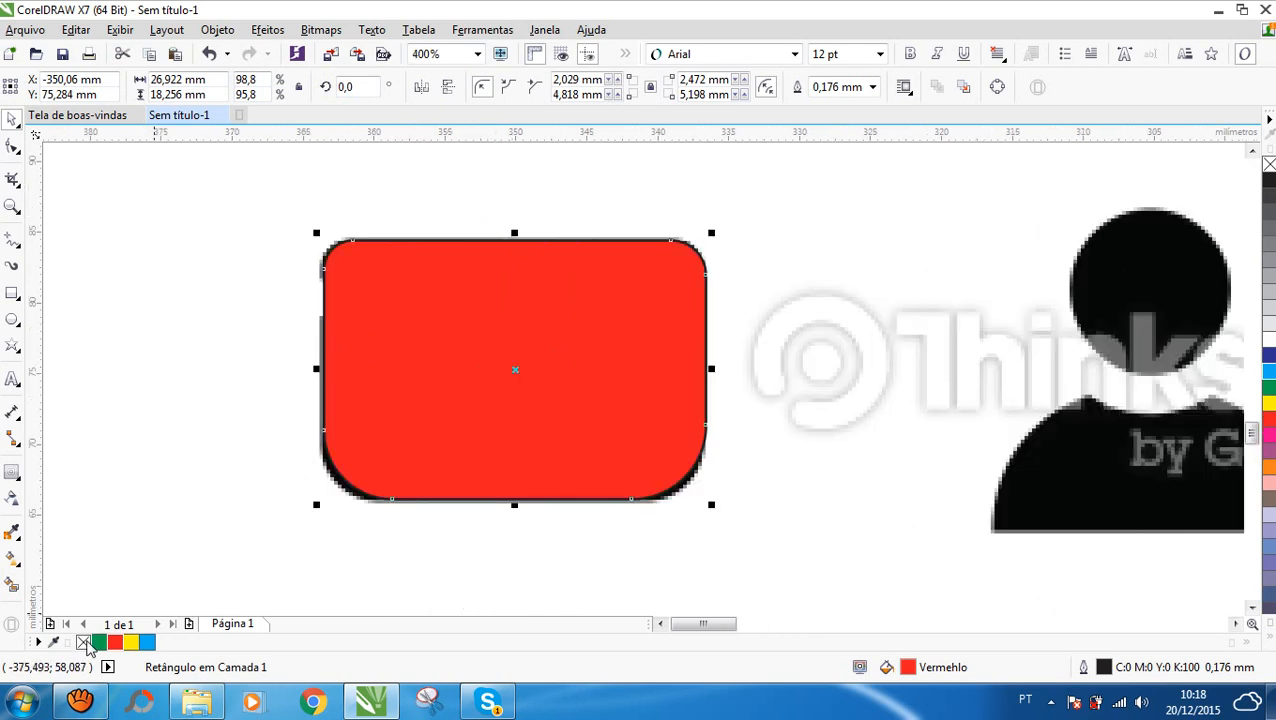
pyautogui.rightClick(85, 642)
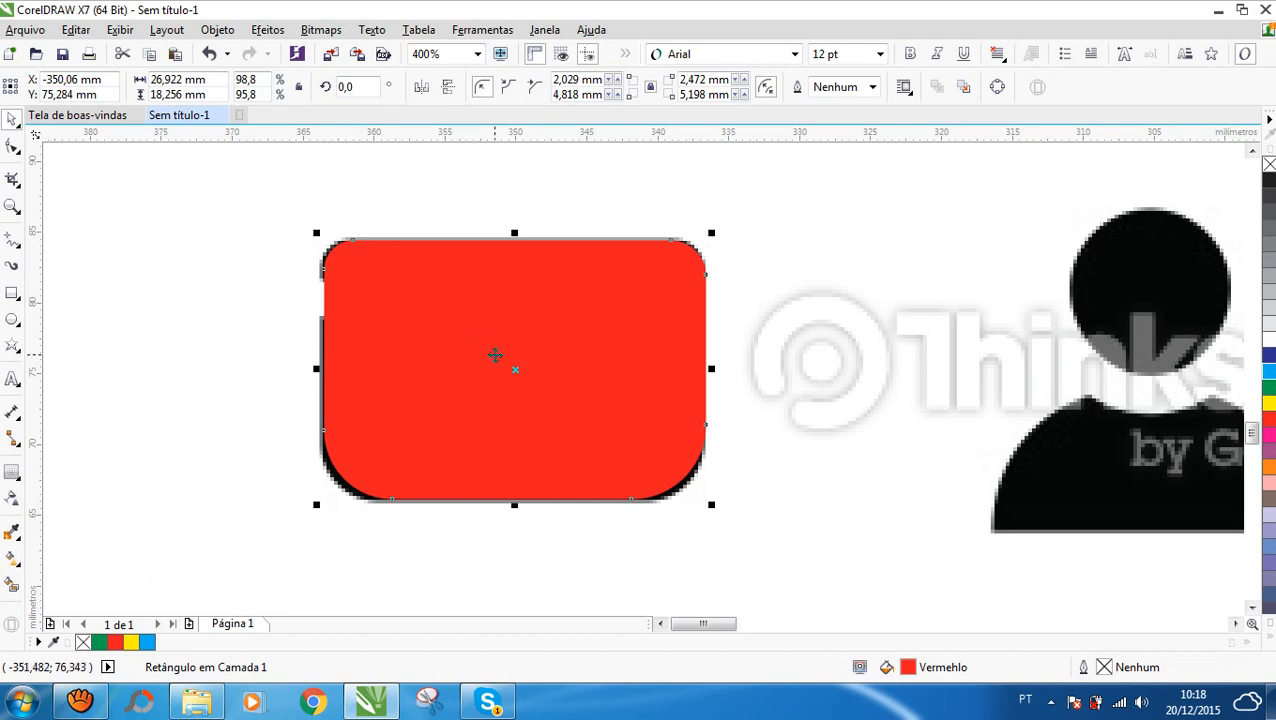
# - Intersect the red rounded rectangle with the icon sheet bitmap, and move the rectangle and the cropped envelope to opposite sides of the sheet
pyautogui.scroll(-1, 495, 355)
pyautogui.scroll(-3, 723, 321)
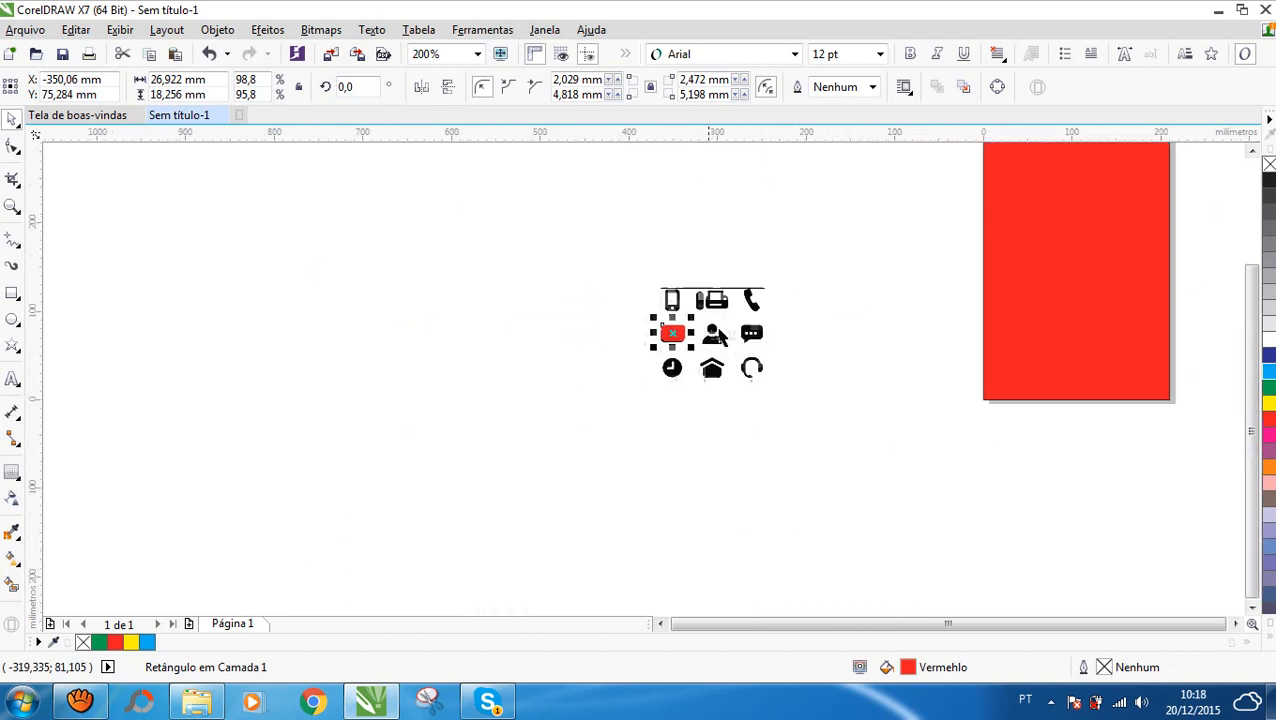
pyautogui.keyDown('shift'); pyautogui.click(731, 315); pyautogui.keyUp('shift')
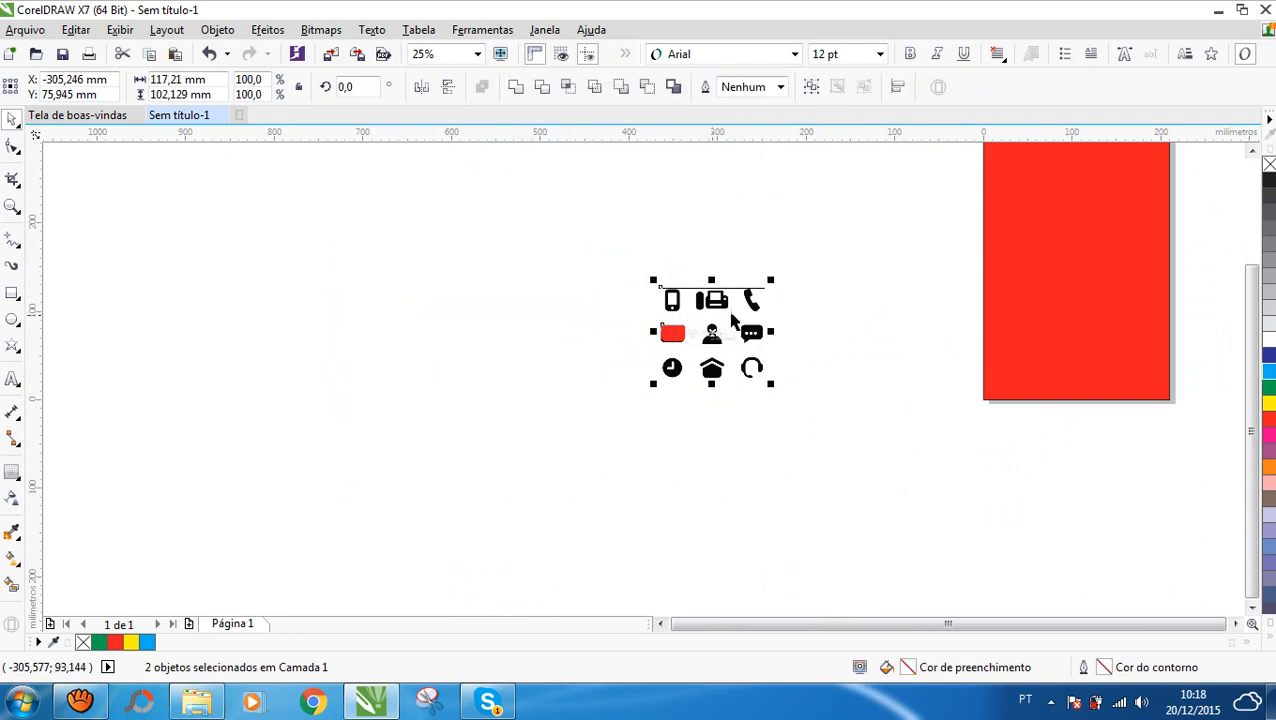
pyautogui.click(568, 90)
pyautogui.click(712, 262)
pyautogui.moveTo(674, 331); pyautogui.dragTo(920, 285)
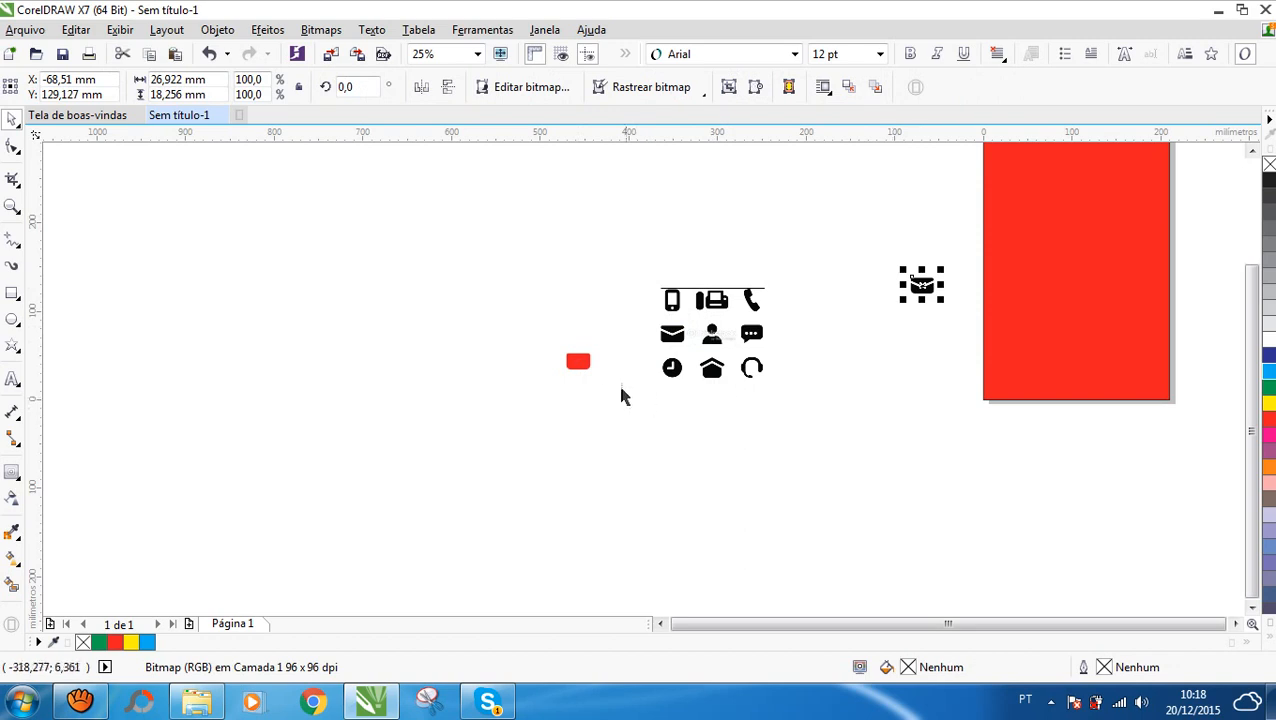
# - Delete the red rounded rectangle and move the cropped envelope icon slightly up and to the left
pyautogui.click(577, 365)
pyautogui.press('Delete')
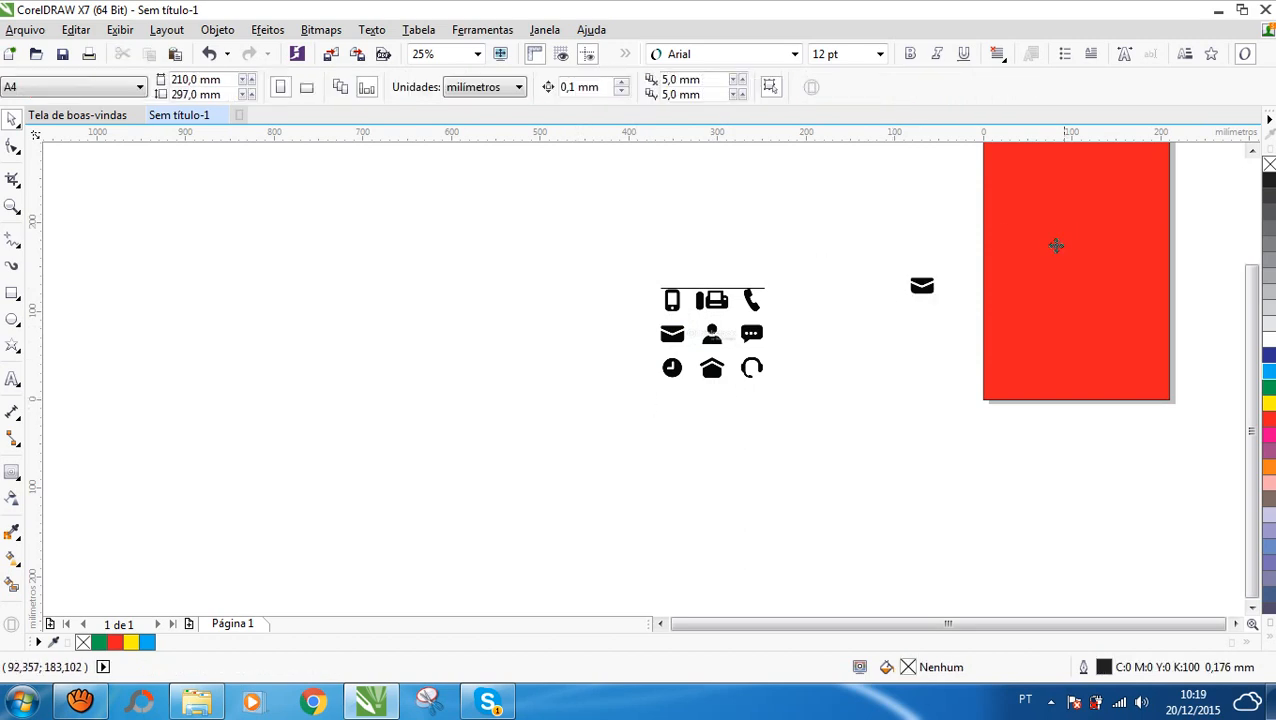
pyautogui.scroll(2, 1016, 257)
pyautogui.moveTo(660, 360); pyautogui.dragTo(620, 290)
pyautogui.scroll(-5, 580, 300)
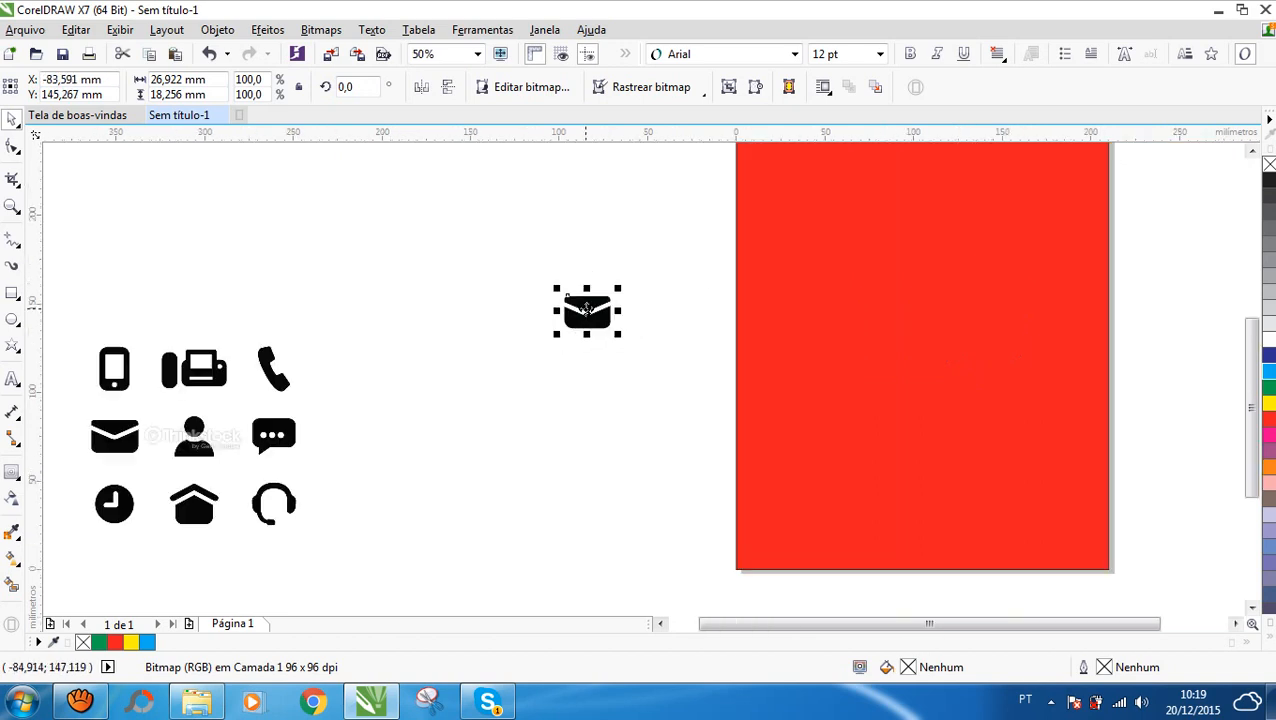
# - Delete all remaining objects, including the icon sheet, the cropped envelope and the red page background
pyautogui.moveTo(492, 295); pyautogui.dragTo(830, 405)
pyautogui.moveTo(826, 456); pyautogui.dragTo(372, 211)
pyautogui.press('Delete')
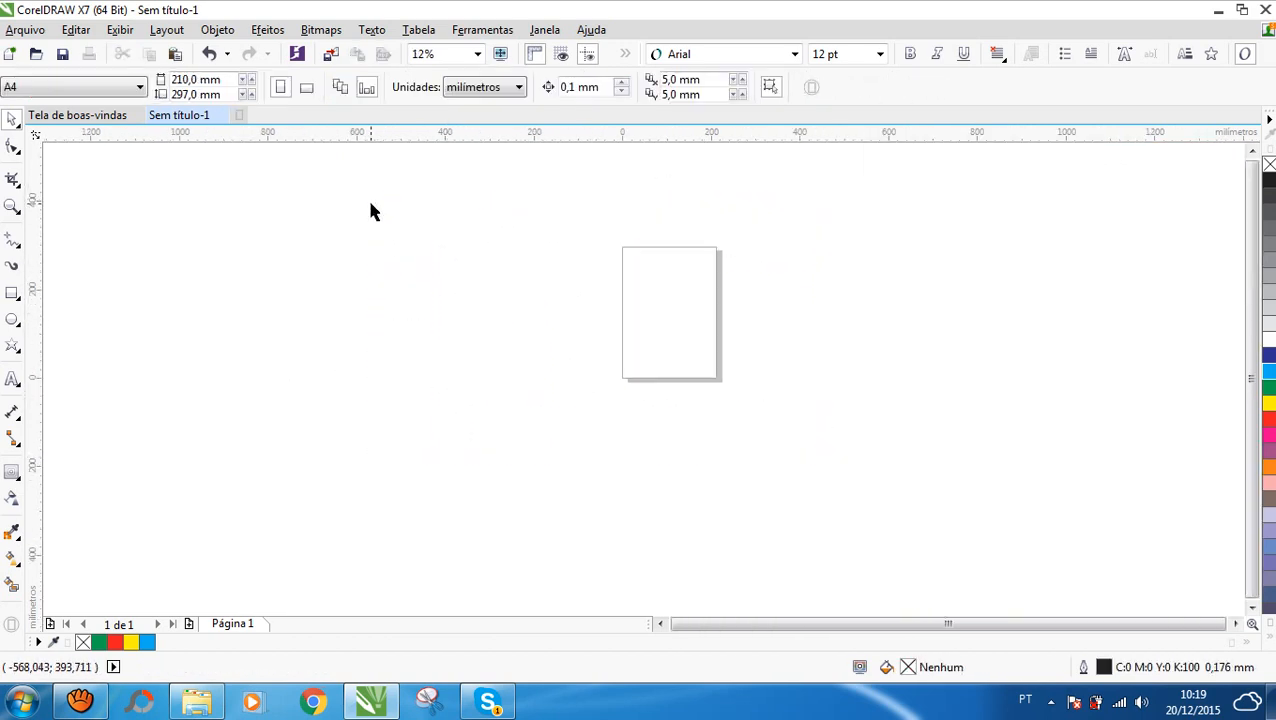
# - Draw a rectangle about 516 × 203 mm beside the page and a circle about 273 mm in diameter overlapping its upper edge
pyautogui.click(13, 291)
pyautogui.moveTo(341, 287); pyautogui.dragTo(571, 377)
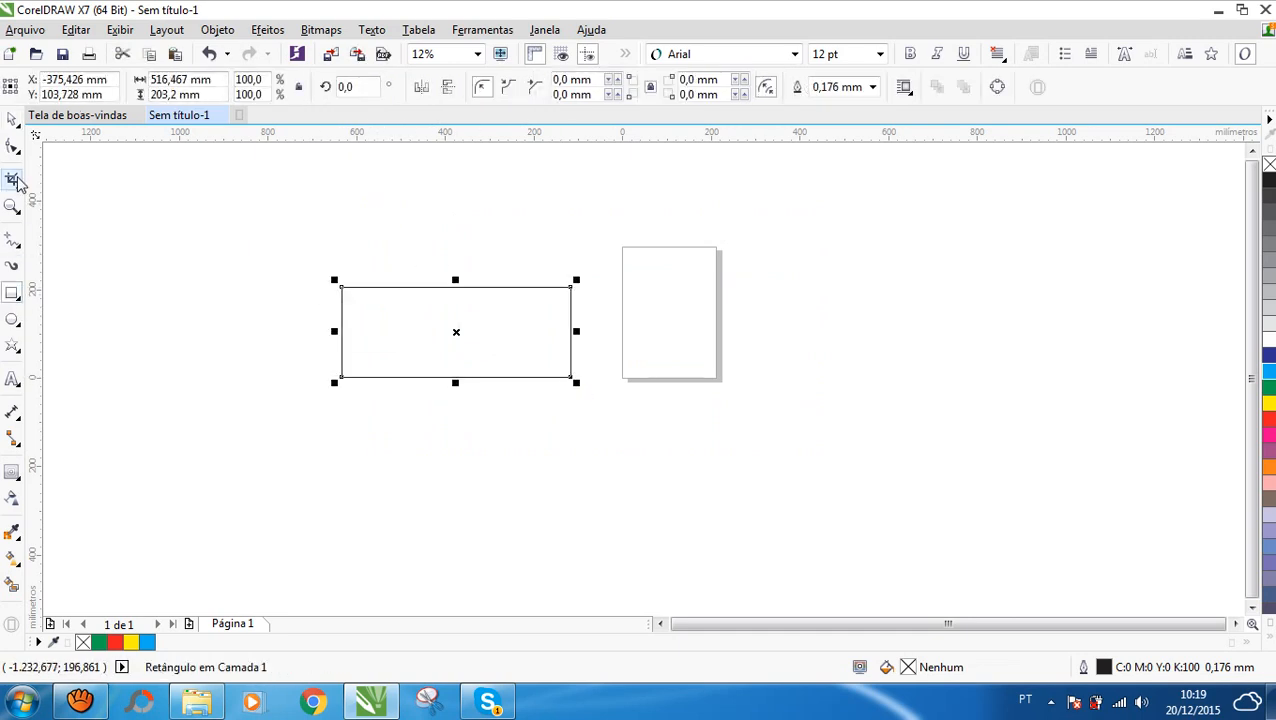
pyautogui.press('Escape')
pyautogui.click(12, 319)
pyautogui.moveTo(392, 200)
pyautogui.mouseDown()
pyautogui.moveTo(492, 315)
pyautogui.moveTo(527, 333)
pyautogui.mouseUp()
pyautogui.press('space')
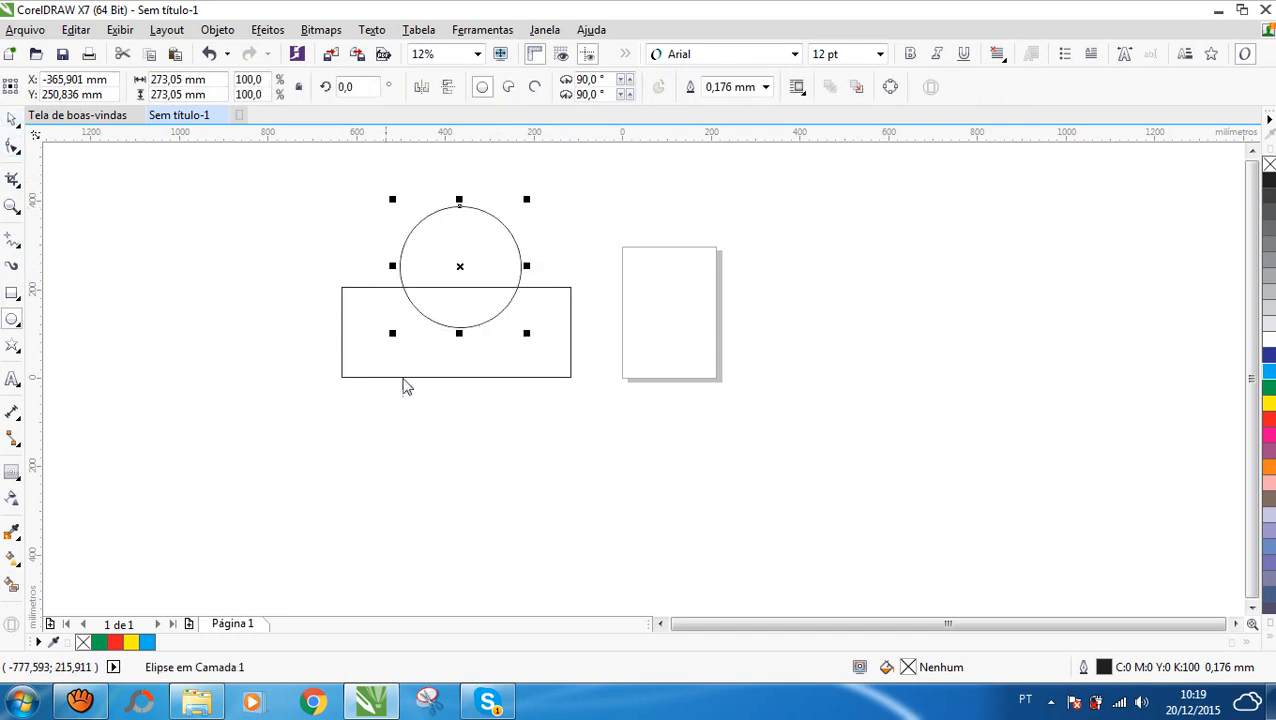
# - Fill the rectangle with red and the overlapping circle with cyan
pyautogui.click(398, 377)
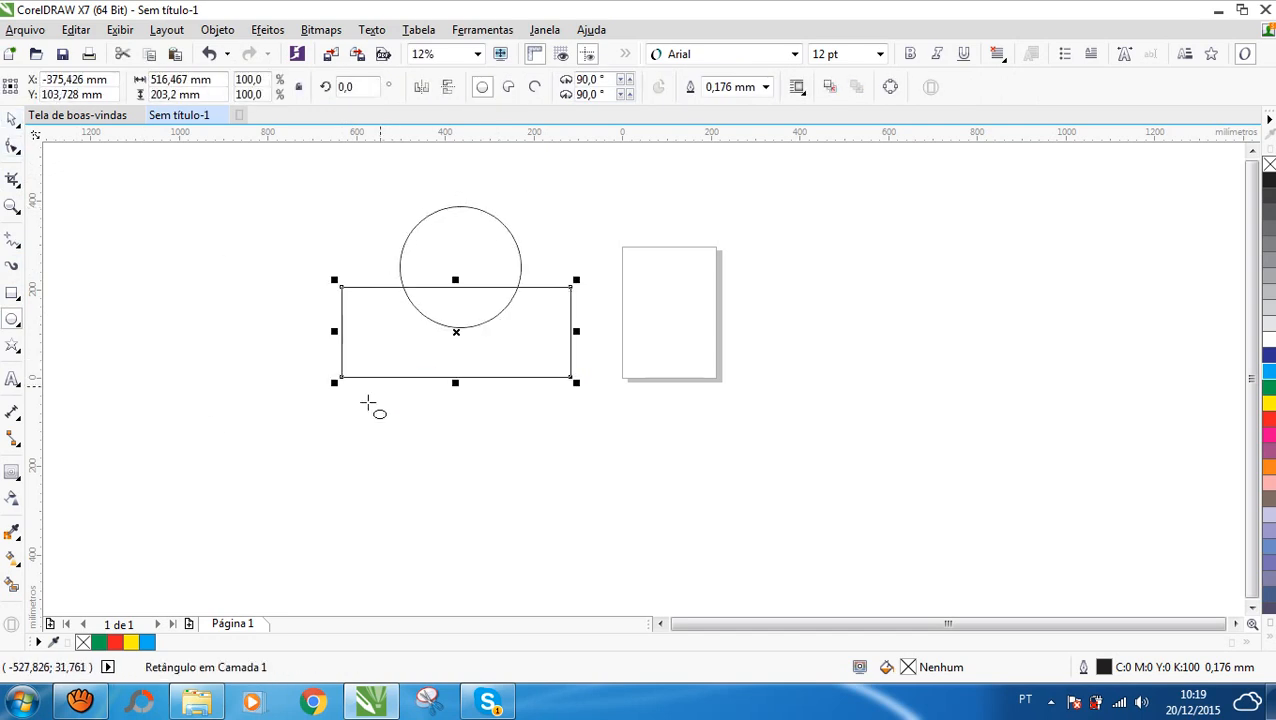
pyautogui.click(115, 642)
pyautogui.click(456, 249)
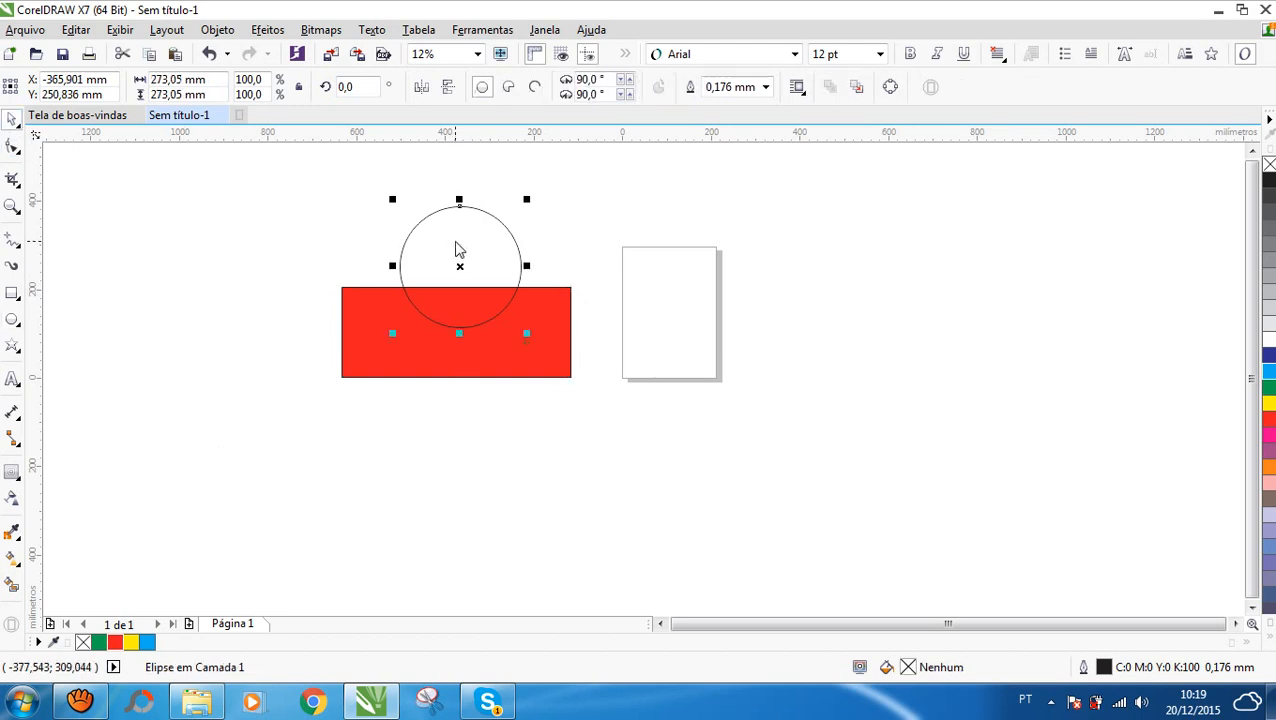
pyautogui.click(147, 642)
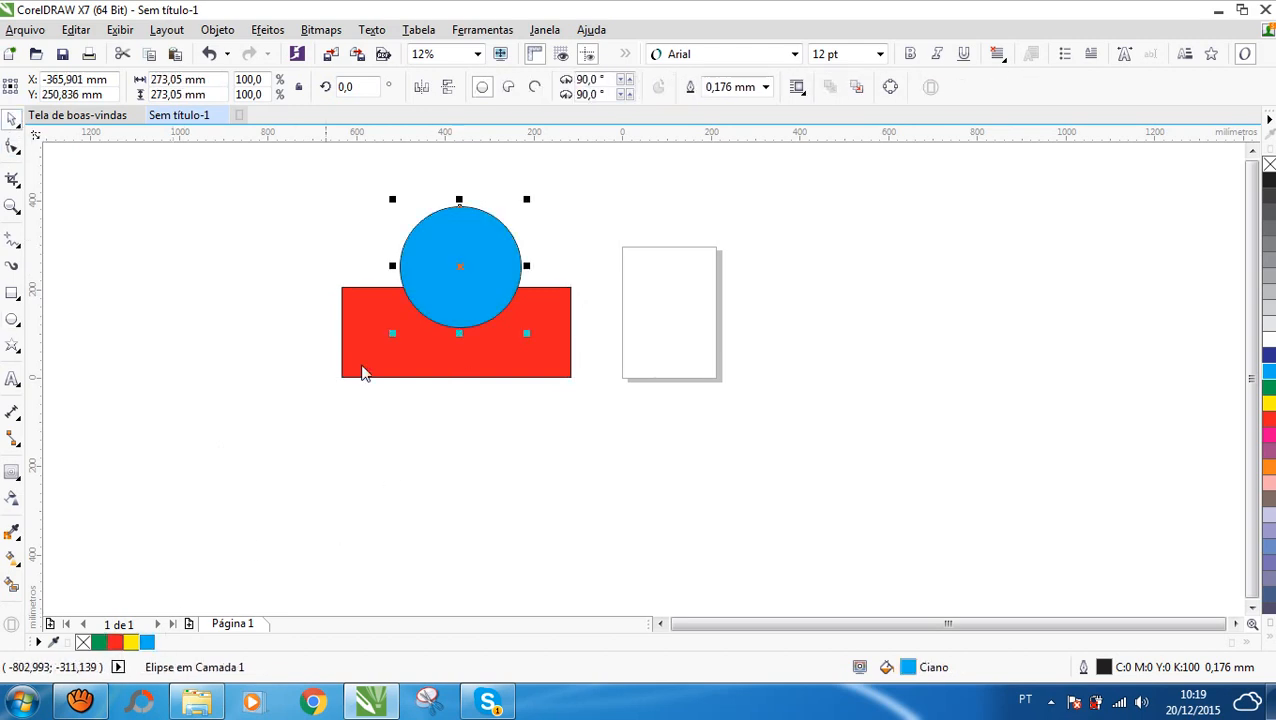
# - Try Simplify on the overlapping circle and rectangle, moving the circle to the right of the cut, and undo these changes
pyautogui.scroll(1, 466, 210)
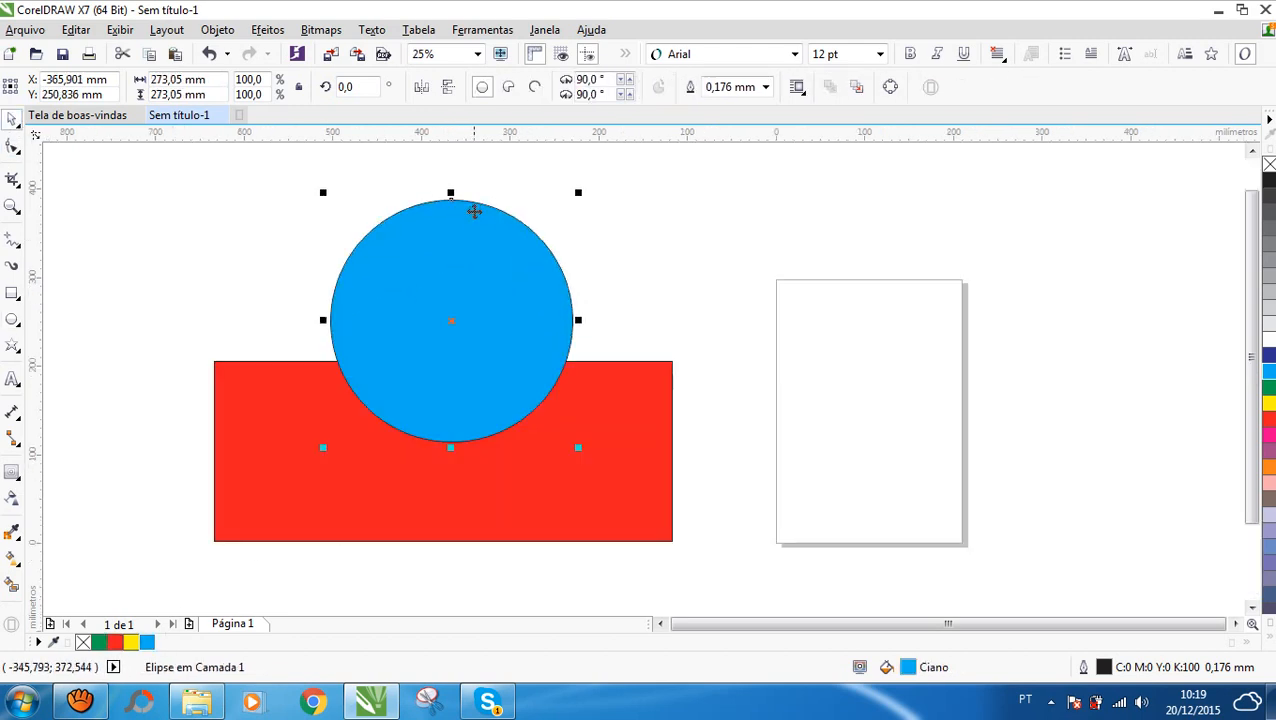
pyautogui.keyDown('shift'); pyautogui.click(471, 514); pyautogui.keyUp('shift')
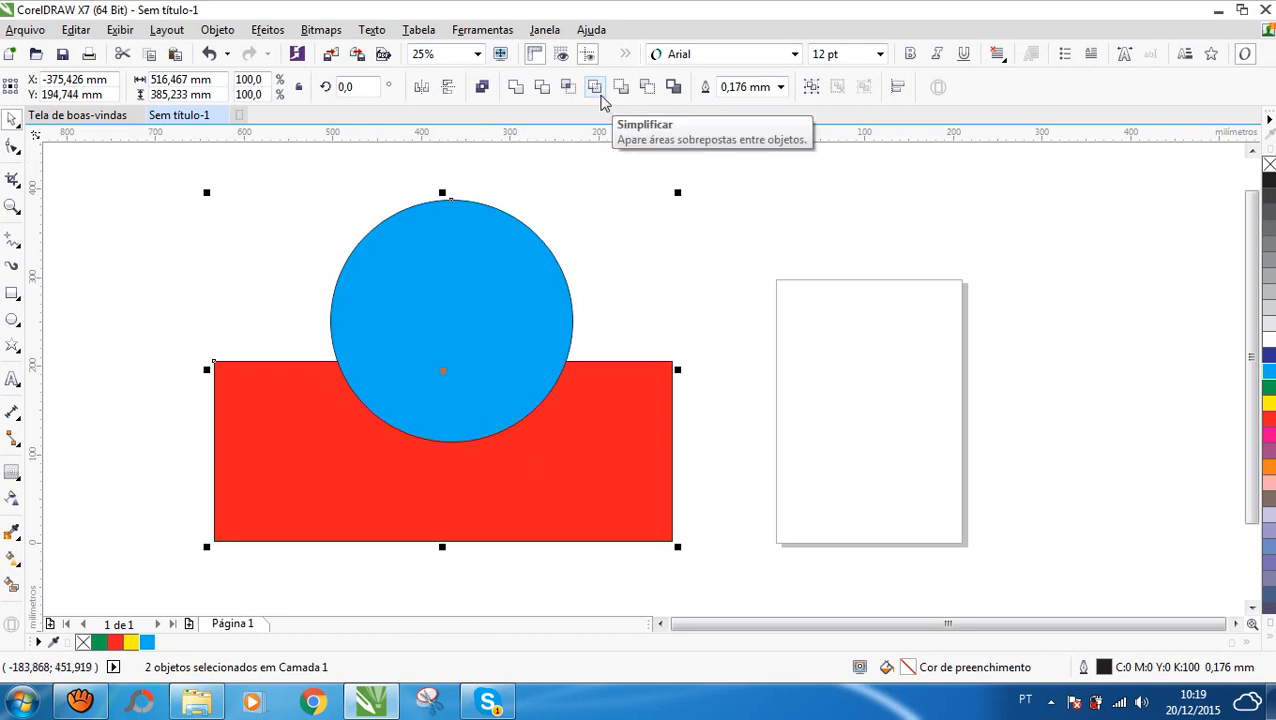
pyautogui.click(578, 273)
pyautogui.moveTo(433, 282); pyautogui.dragTo(664, 282)
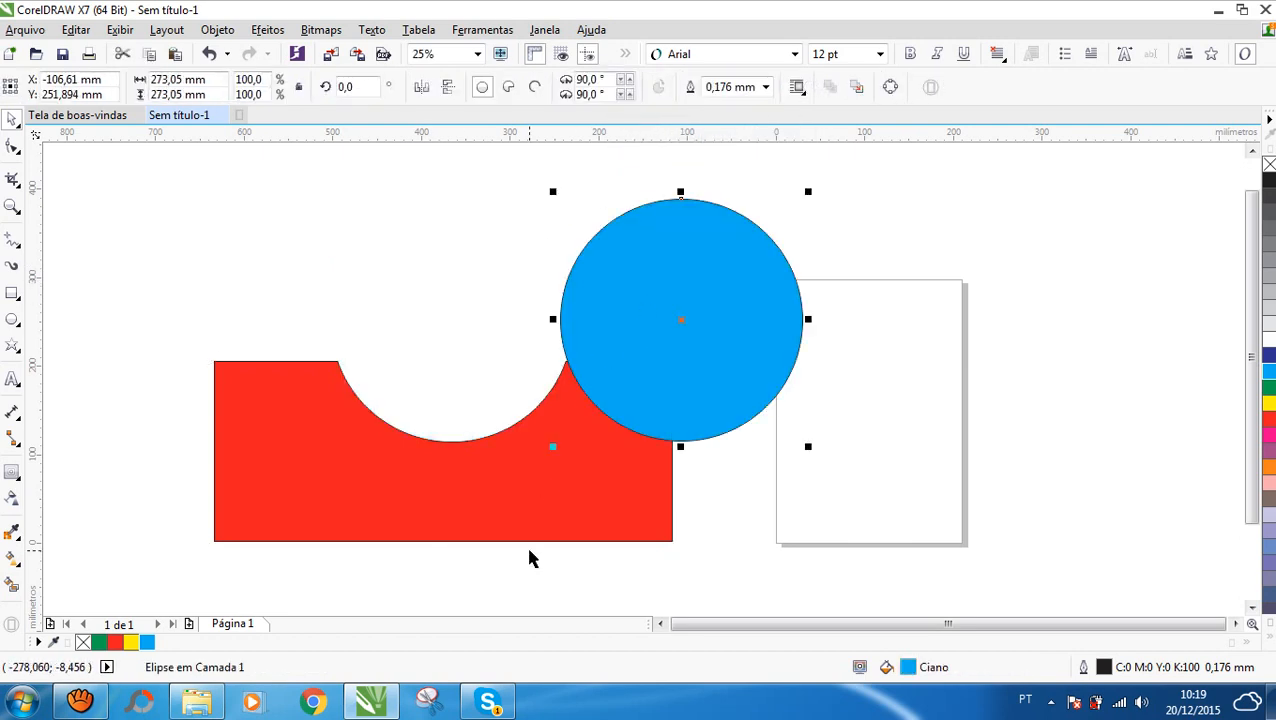
pyautogui.hotkey('ctrl', 'z')
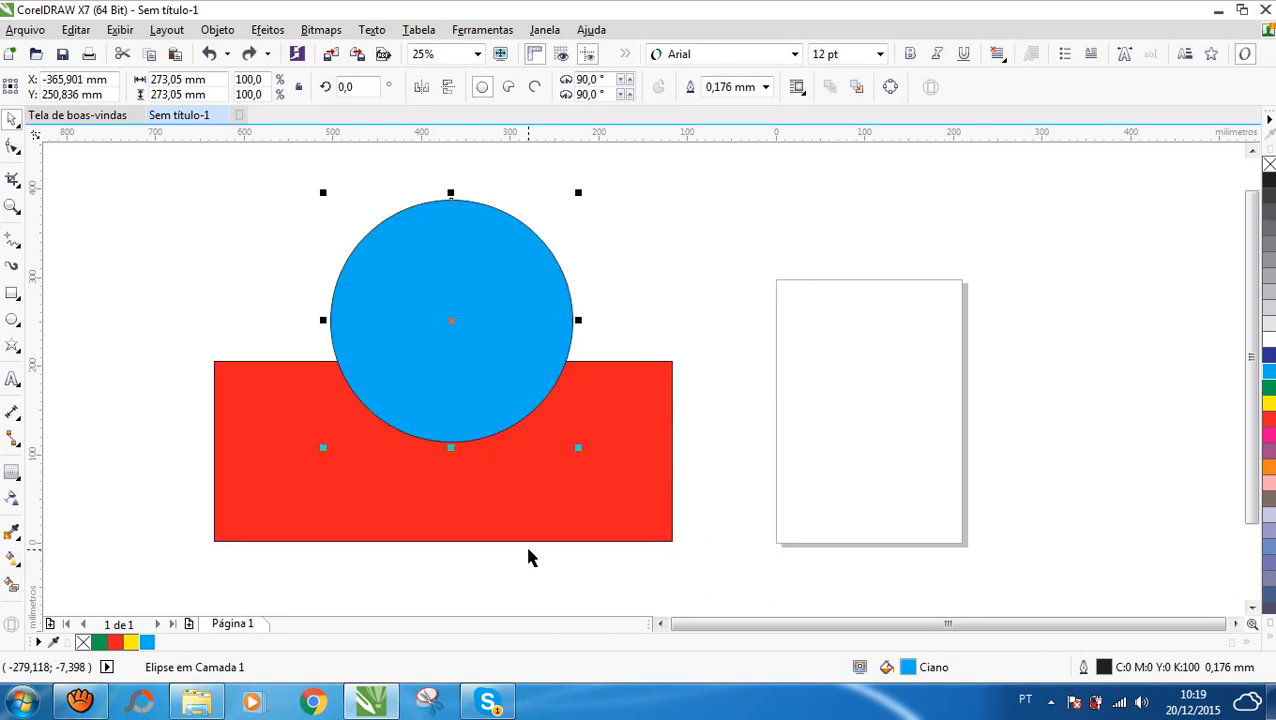
# - Place a copy of the circle and rectangle together to the left of the originals, level with them
pyautogui.hotkey('ctrl', 'a')
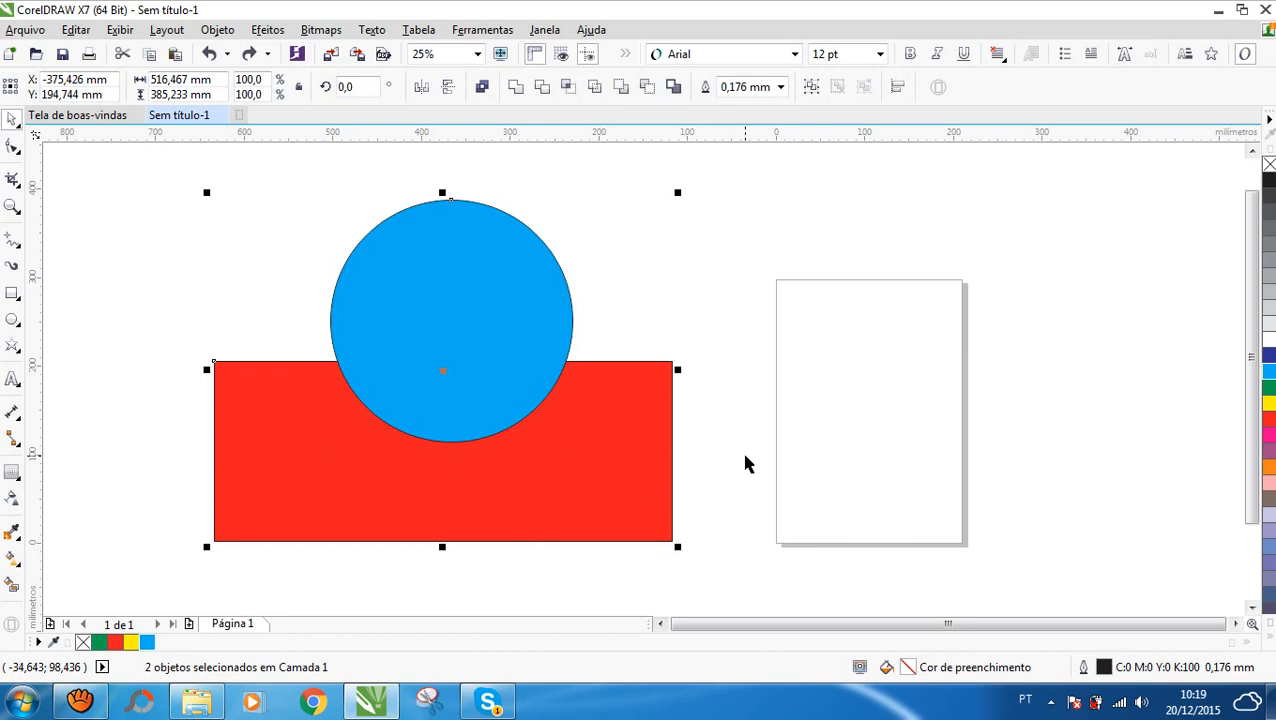
pyautogui.scroll(-3, 778, 366)
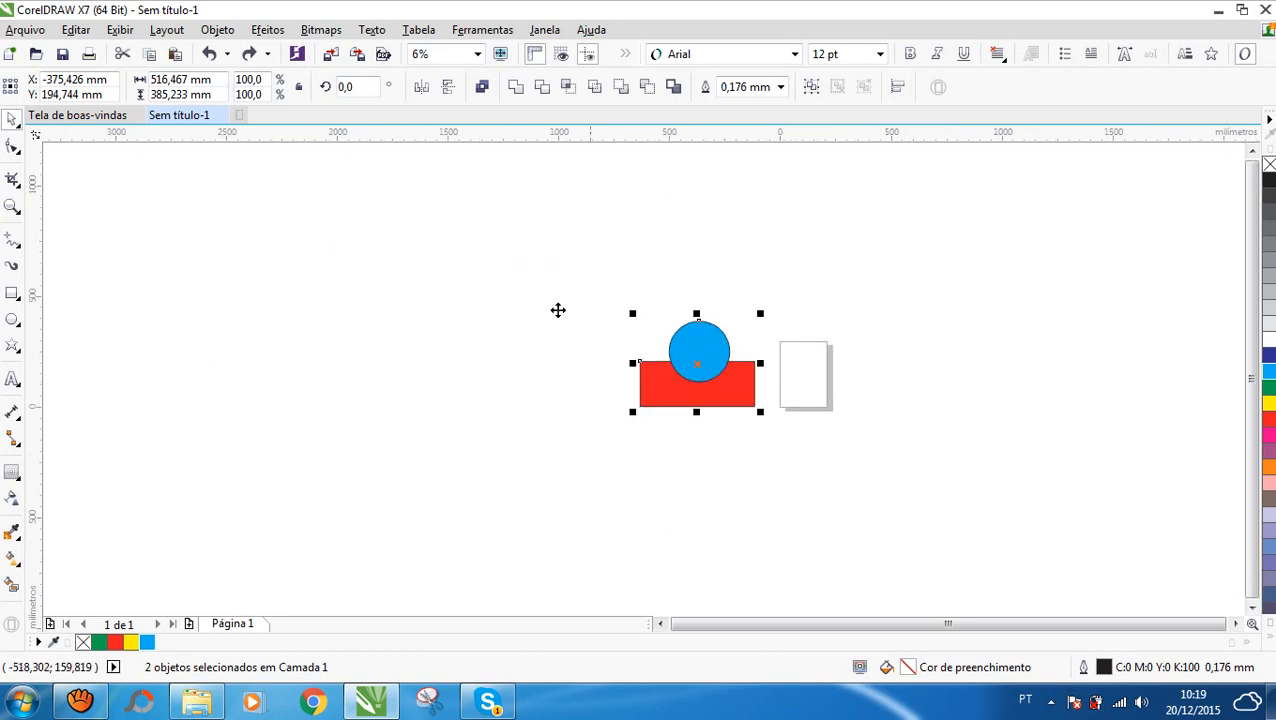
pyautogui.scroll(1, 746, 424)
pyautogui.moveTo(641, 290); pyautogui.dragTo(369, 290)
pyautogui.click(632, 433)
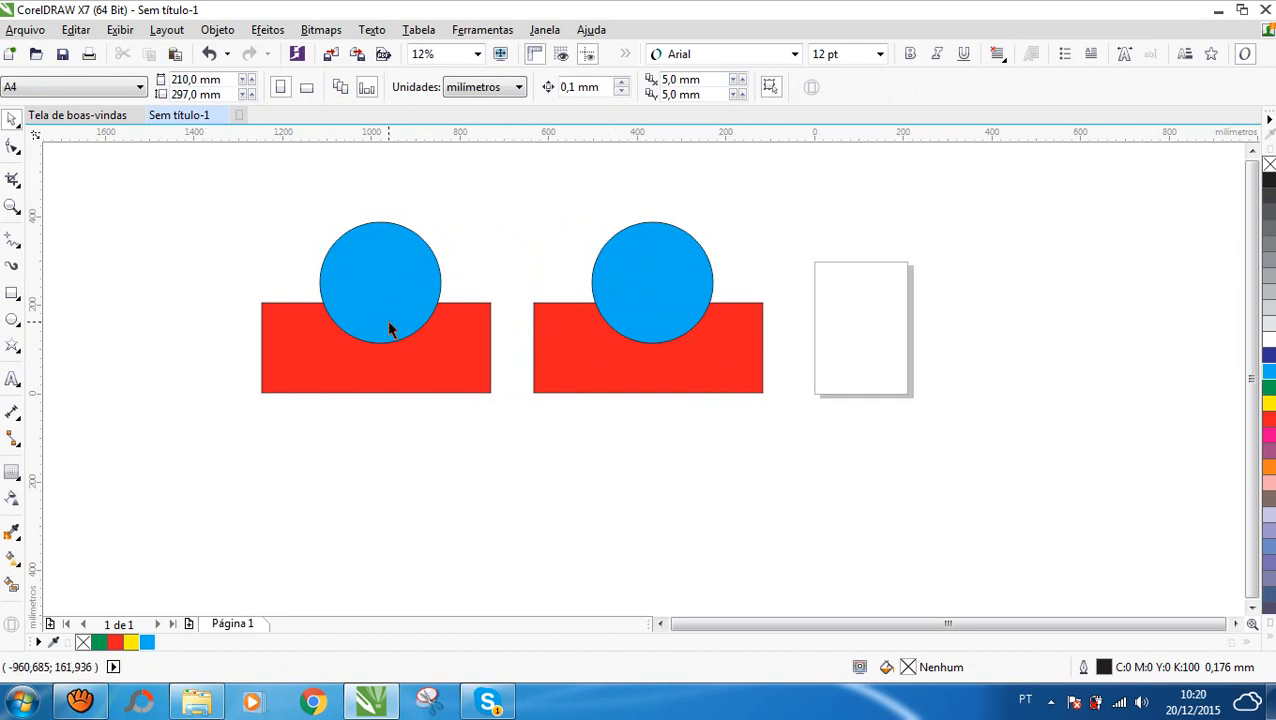
# - Draw a rectangle about 325 × 257 mm overlapping the lower part of the left-hand circle and red rectangle, and fill it with yellow
pyautogui.scroll(1, 401, 317)
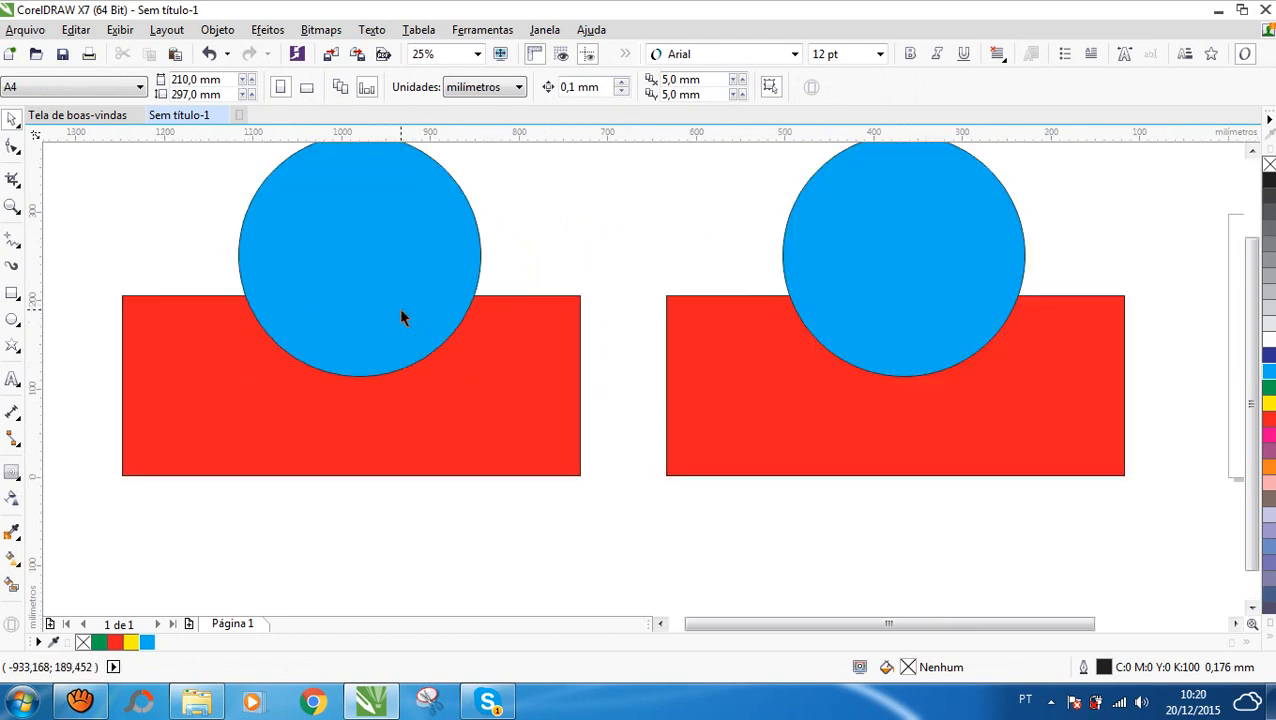
pyautogui.click(13, 295)
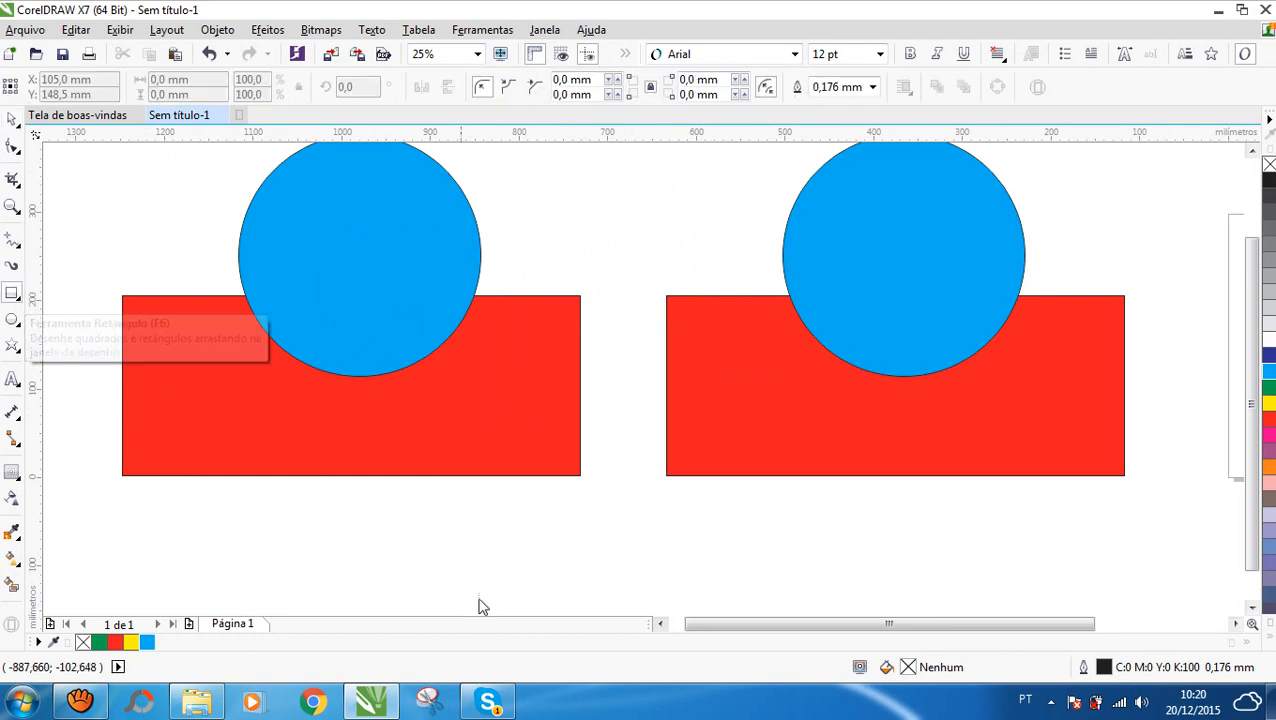
pyautogui.moveTo(499, 559); pyautogui.dragTo(211, 331)
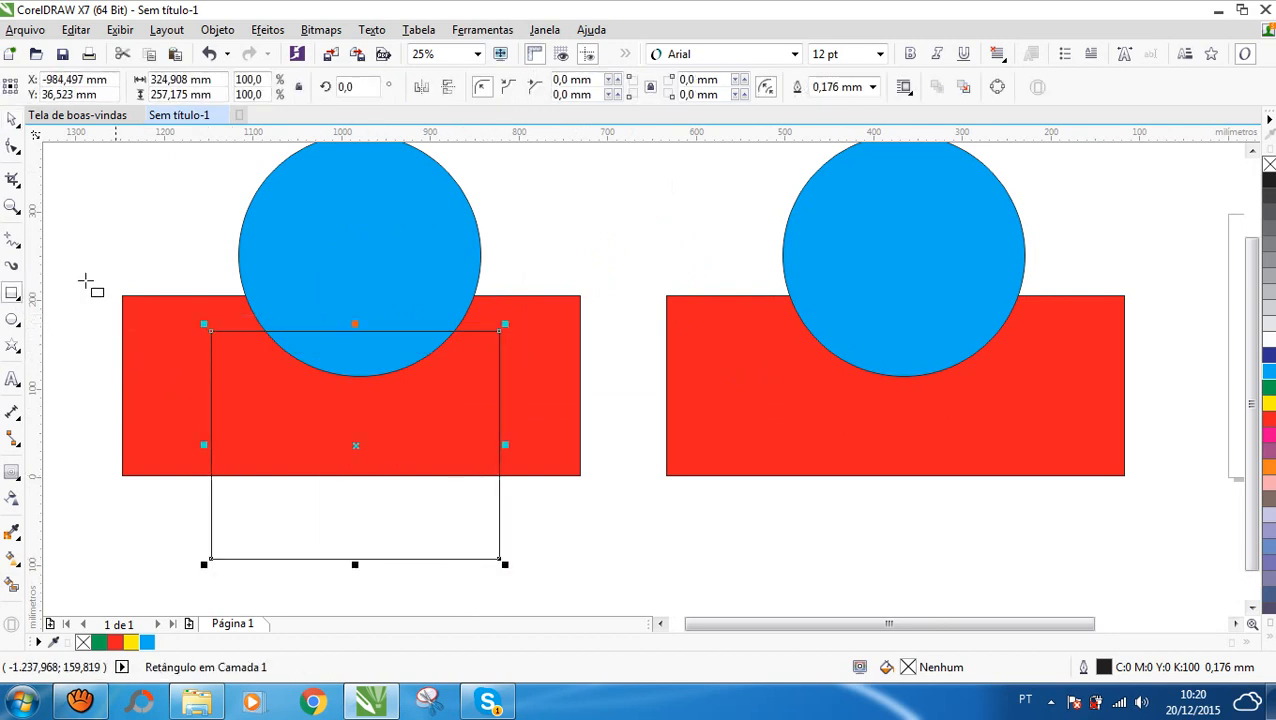
pyautogui.click(131, 642)
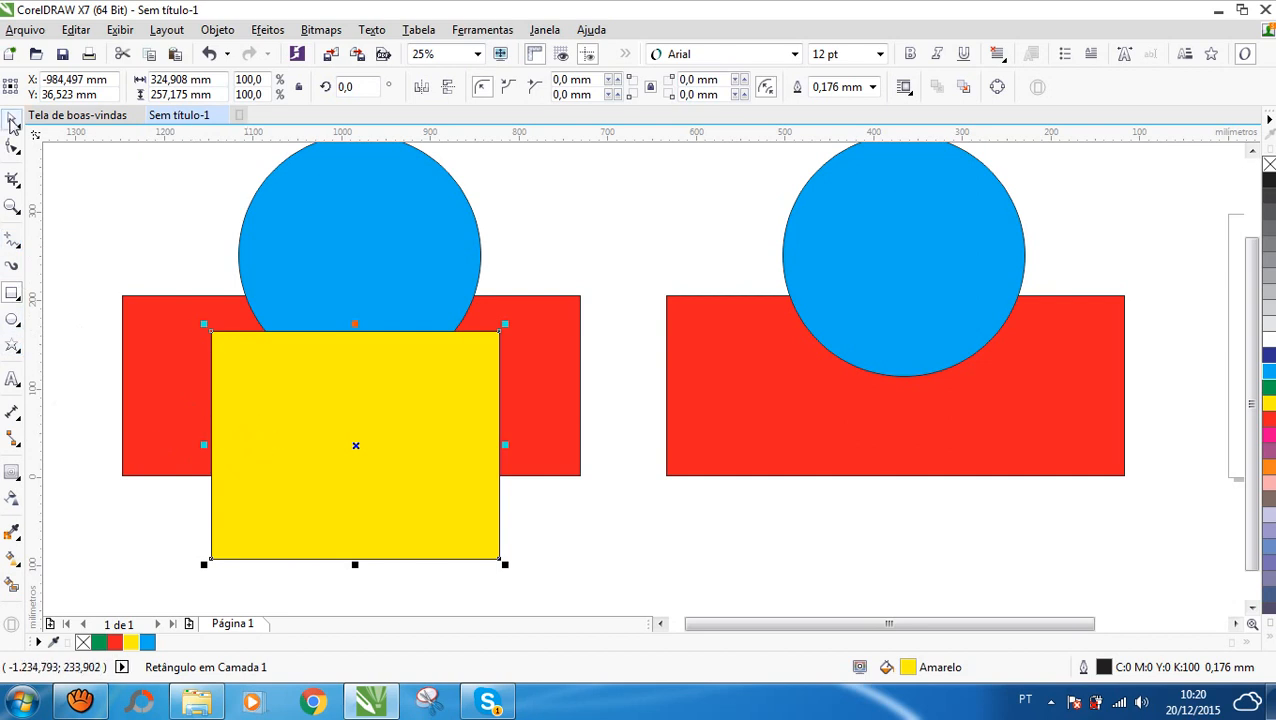
# - Shift the yellow rectangle slightly on the left figure and place a copy of it over the right figure
pyautogui.moveTo(316, 445); pyautogui.dragTo(297, 425)
pyautogui.scroll(-1, 461, 407)
pyautogui.click(489, 268)
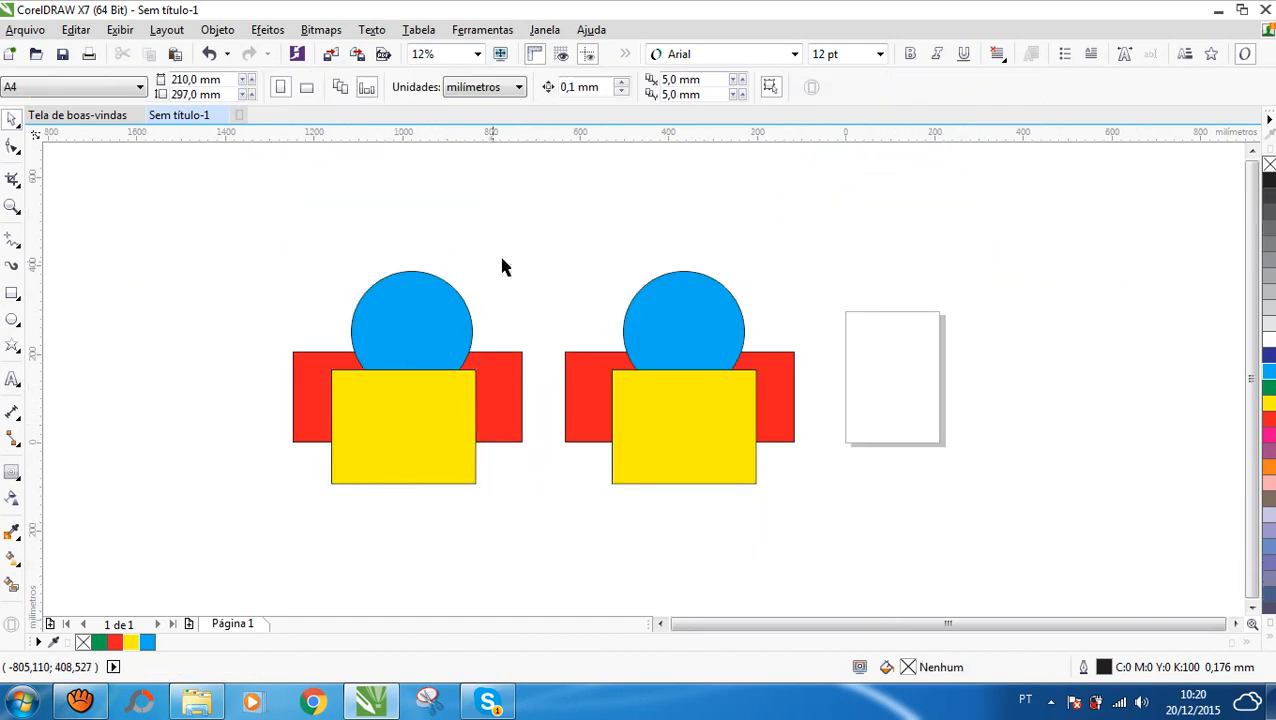
# - Add the artistic text "APARAR" in the empty area beside the left figure
pyautogui.click(12, 379)
pyautogui.click(111, 316)
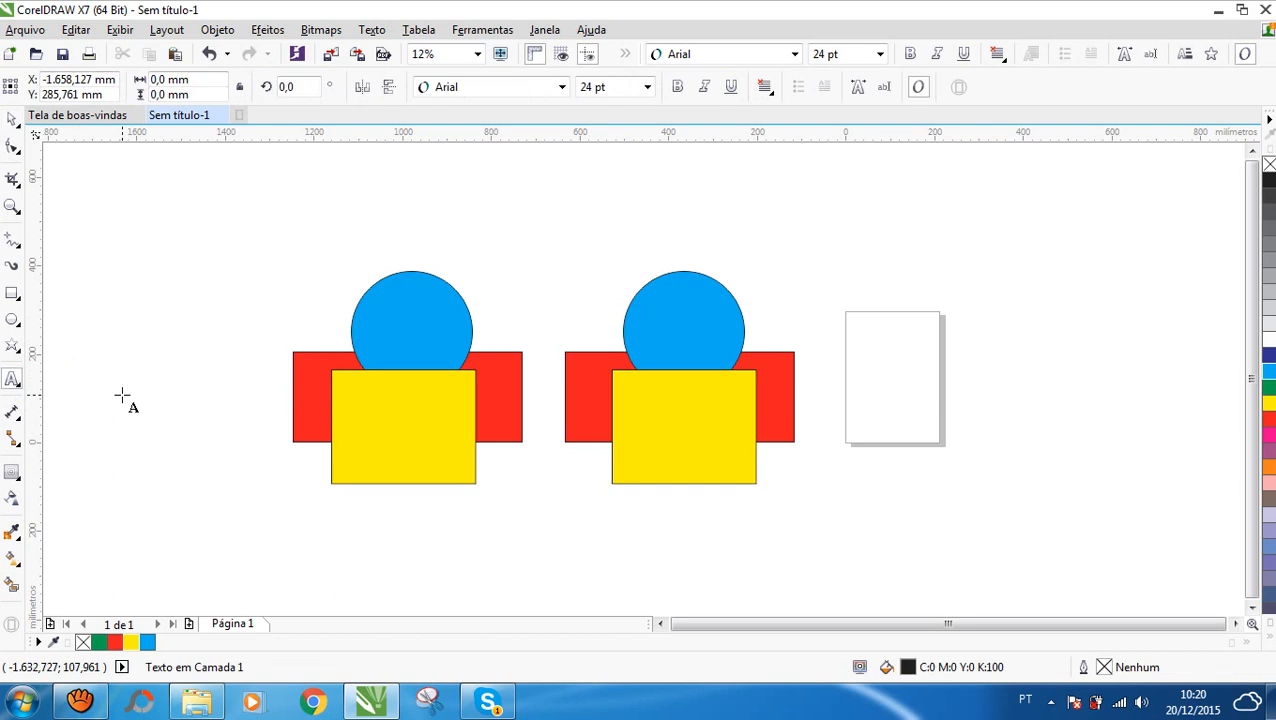
pyautogui.scroll(1, 162, 336)
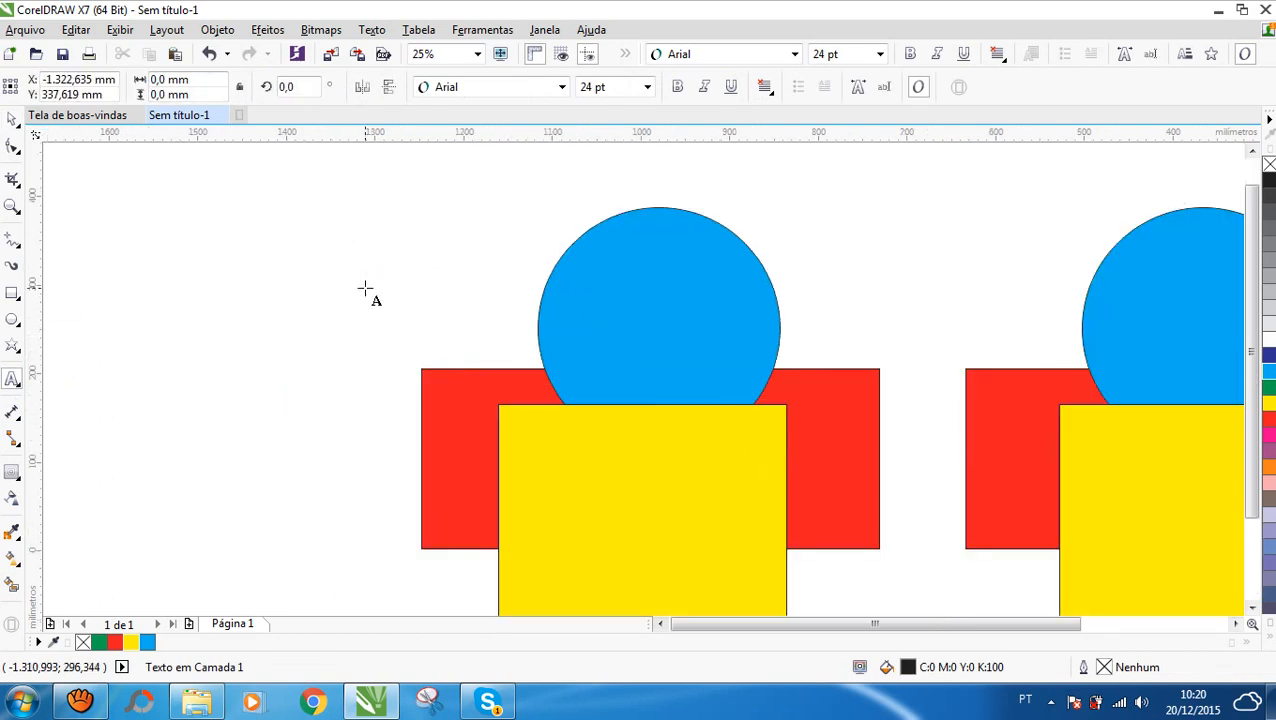
pyautogui.write('APARAR')
pyautogui.hotkey('ctrl', 'space')
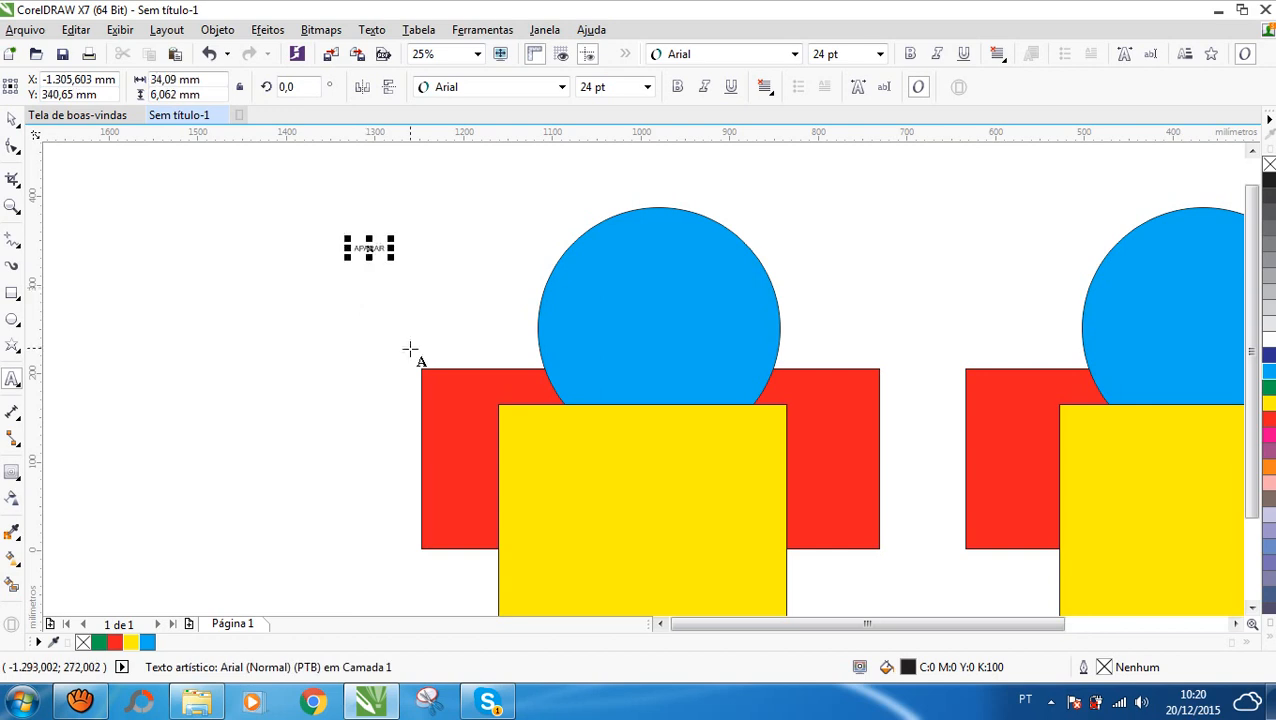
# - Enlarge the APARAR text to about 148 pt and place it above the left figure's blue circle
pyautogui.moveTo(391, 258); pyautogui.dragTo(538, 352)
pyautogui.moveTo(465, 265); pyautogui.dragTo(654, 165)
pyautogui.scroll(-1, 580, 248)
pyautogui.scroll(1, 646, 196)
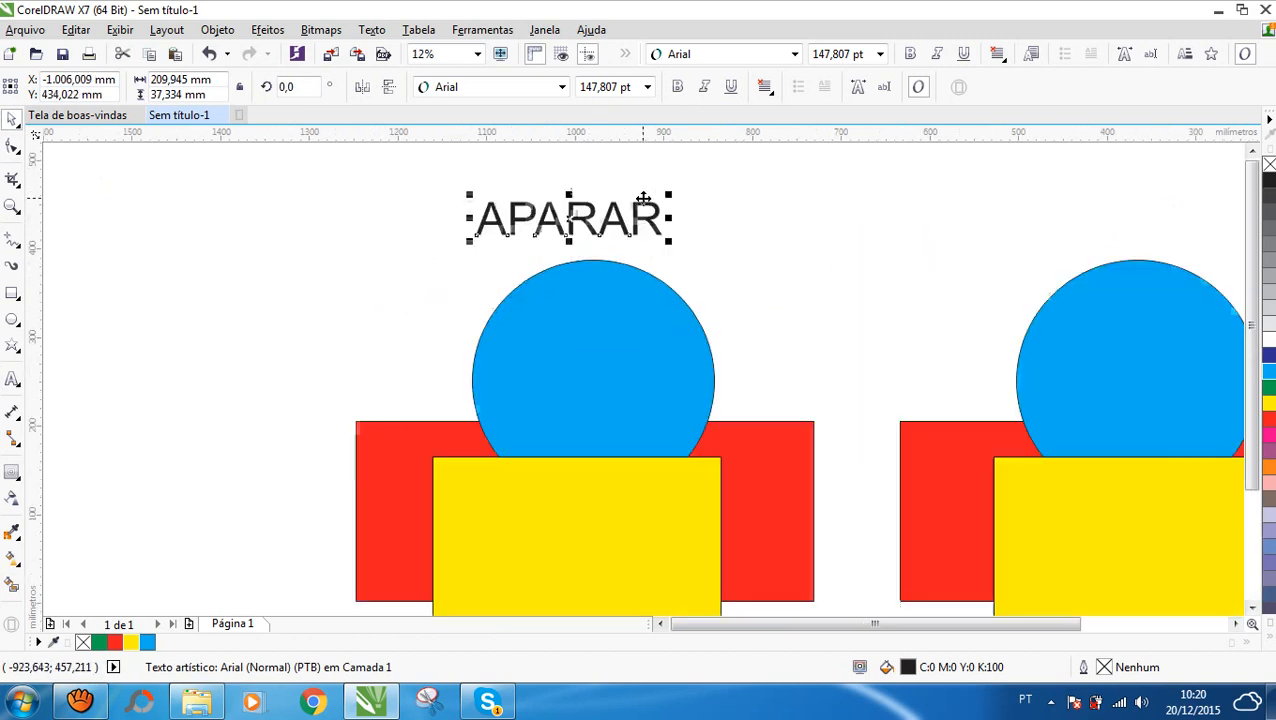
pyautogui.scroll(-1, 613, 220)
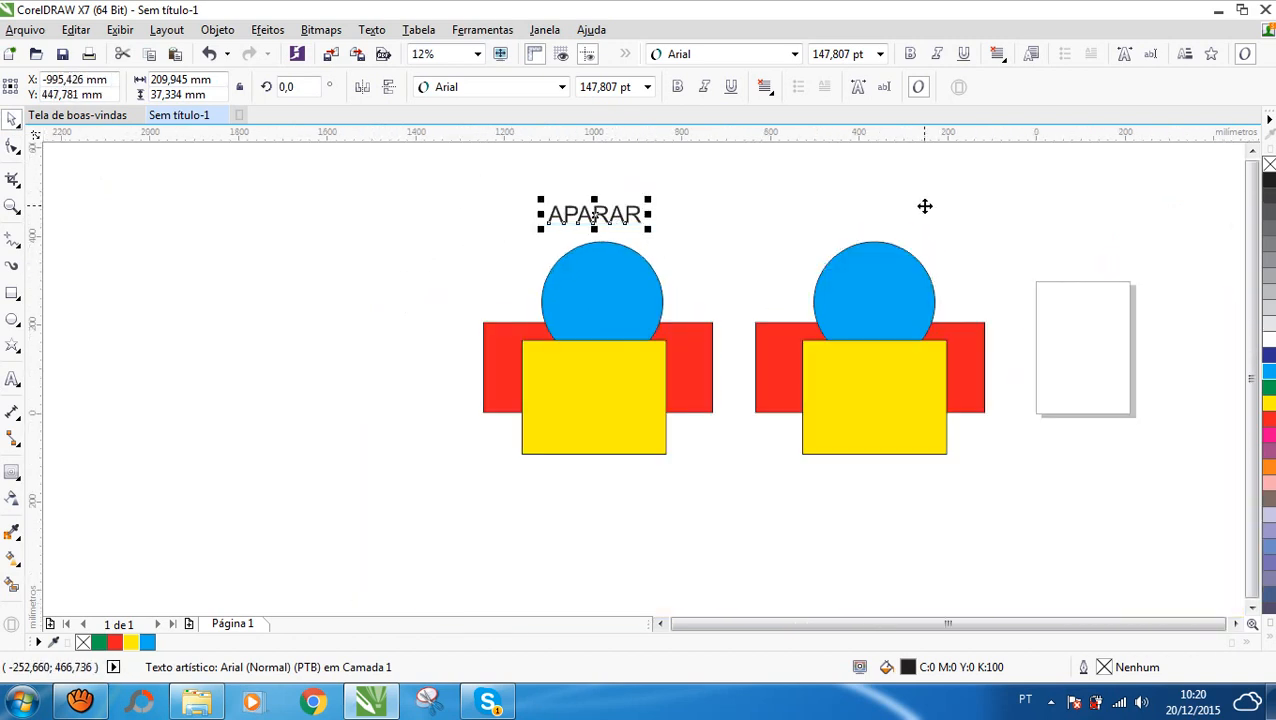
# - Duplicate the APARAR label above the right figure and change the copy's text to "SIMPLIF"
pyautogui.moveTo(592, 216); pyautogui.dragTo(876, 213)
pyautogui.rightClick(876, 213)
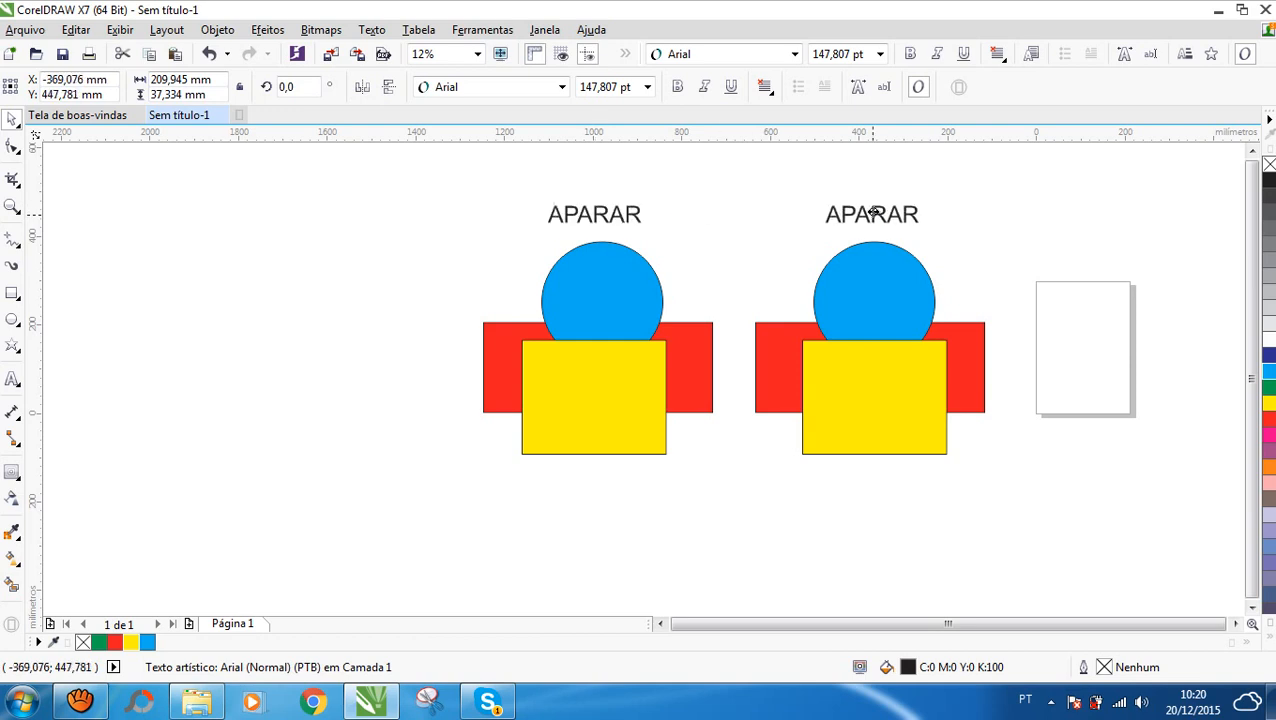
pyautogui.doubleClick(874, 216)
pyautogui.hotkey('ctrl', 'a')
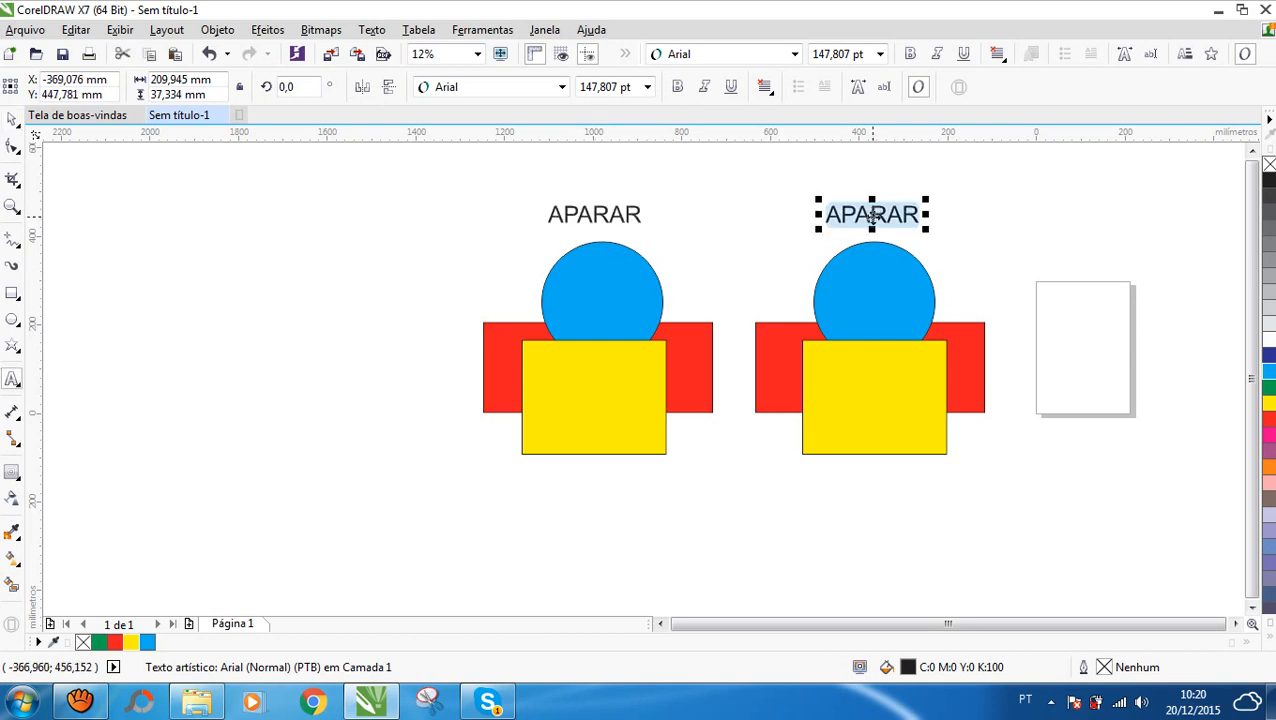
pyautogui.write('SIMPLIFI')
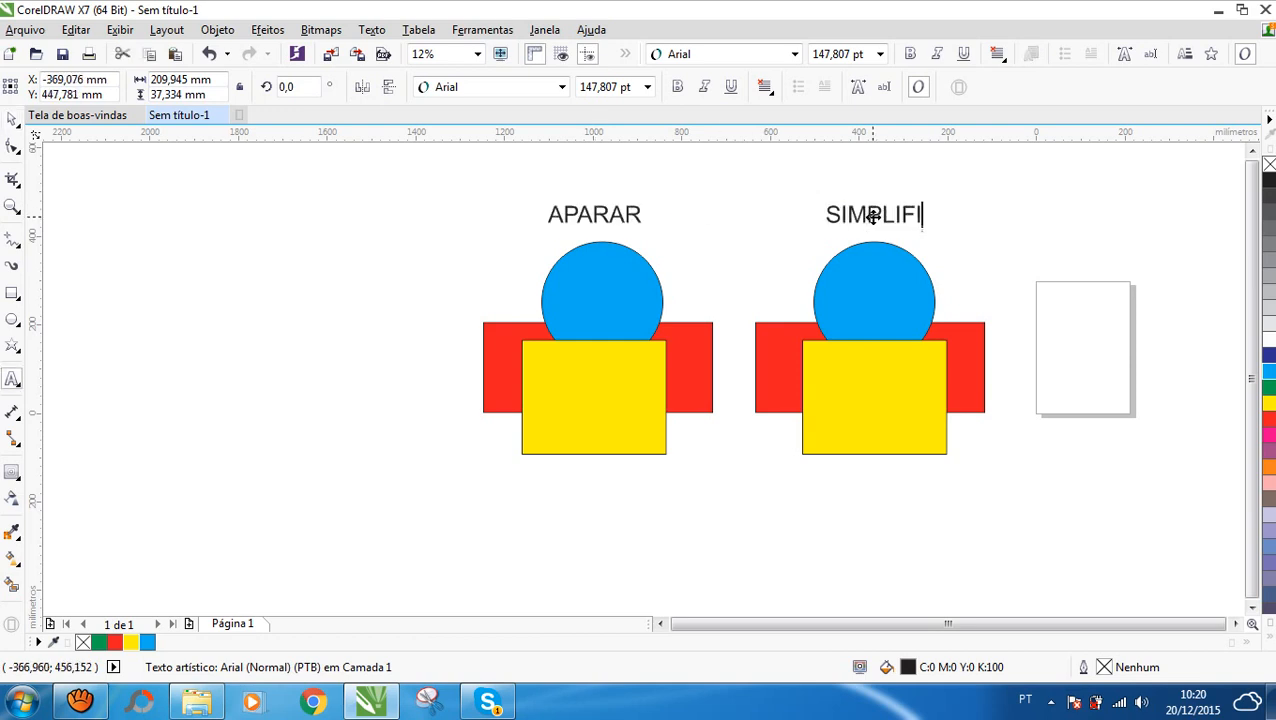
pyautogui.press('Escape')
pyautogui.press('BackSpace')
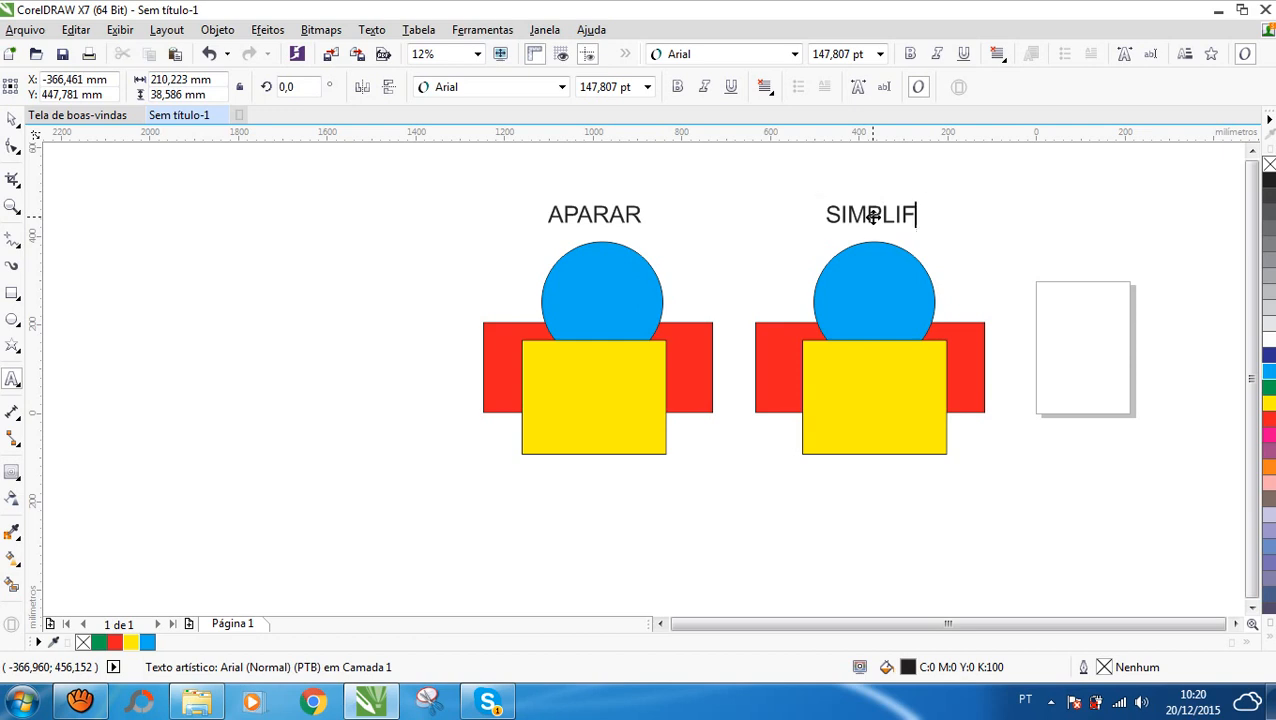
pyautogui.click(11, 119)
pyautogui.click(248, 223)
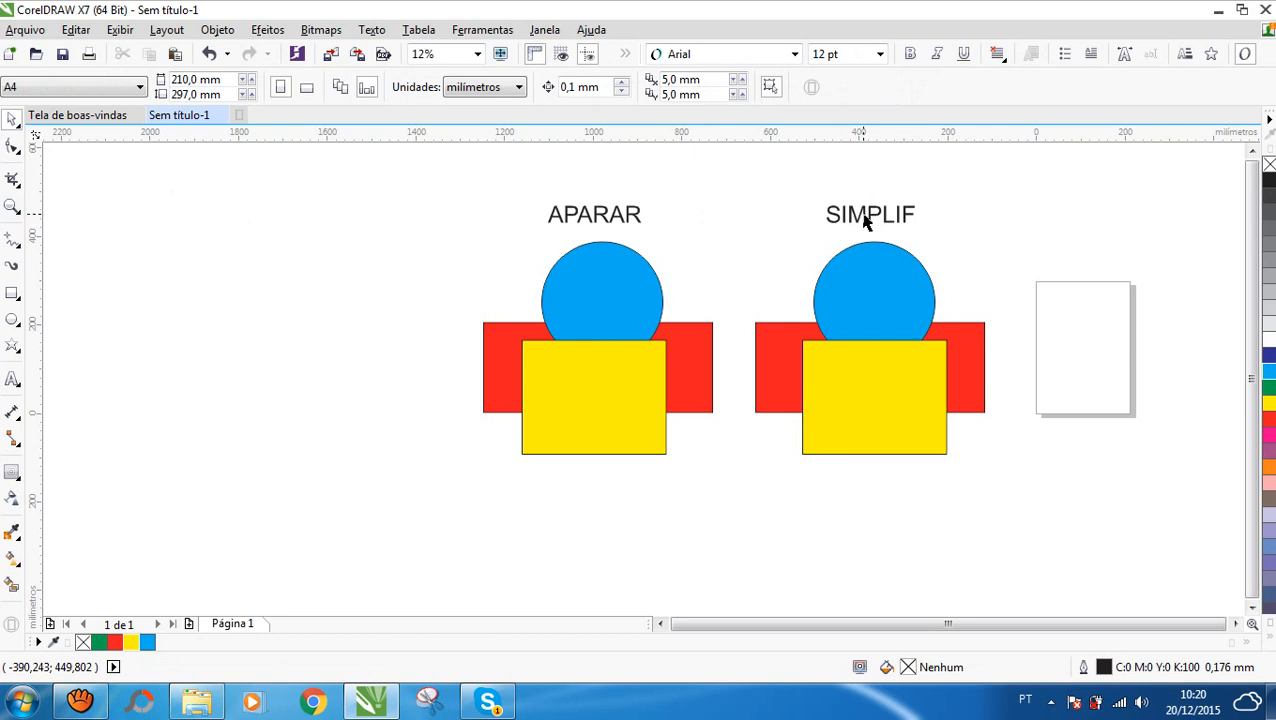
# - Try Trim on the left figure's three shapes, move the yellow rectangle aside, and undo the operation
pyautogui.moveTo(740, 501); pyautogui.dragTo(421, 230)
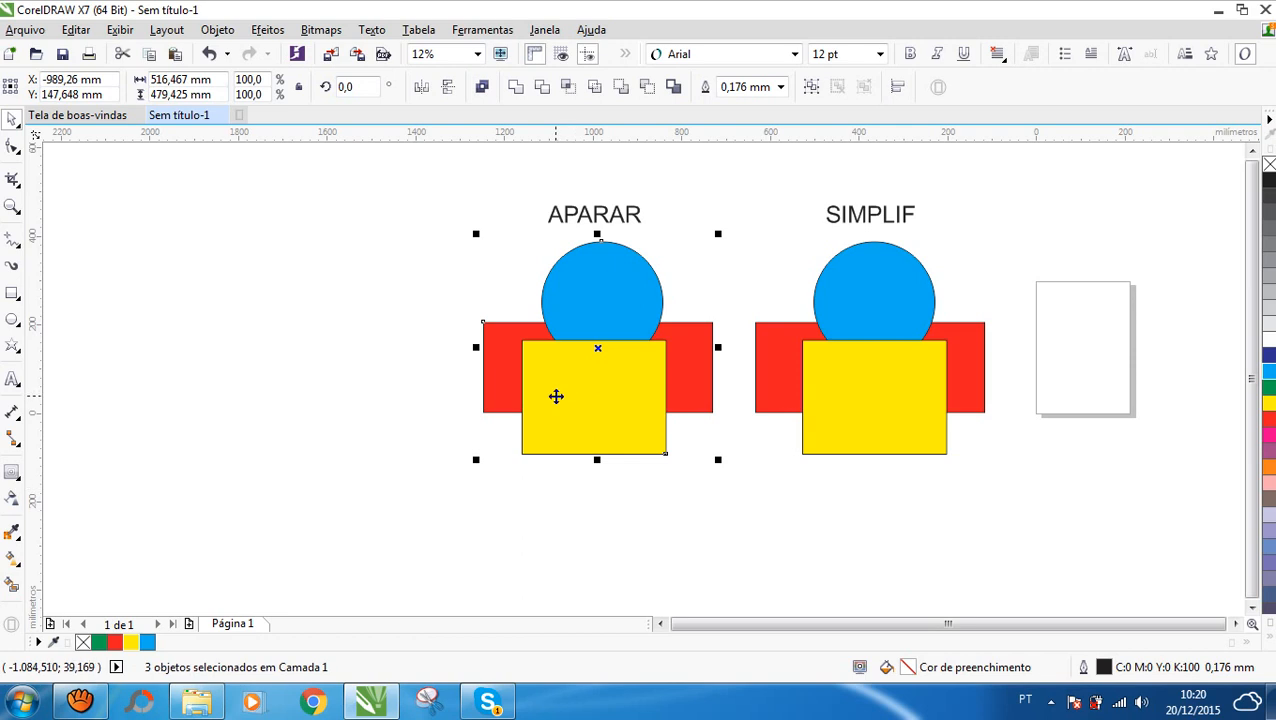
pyautogui.click(543, 88)
pyautogui.moveTo(525, 433); pyautogui.dragTo(300, 433)
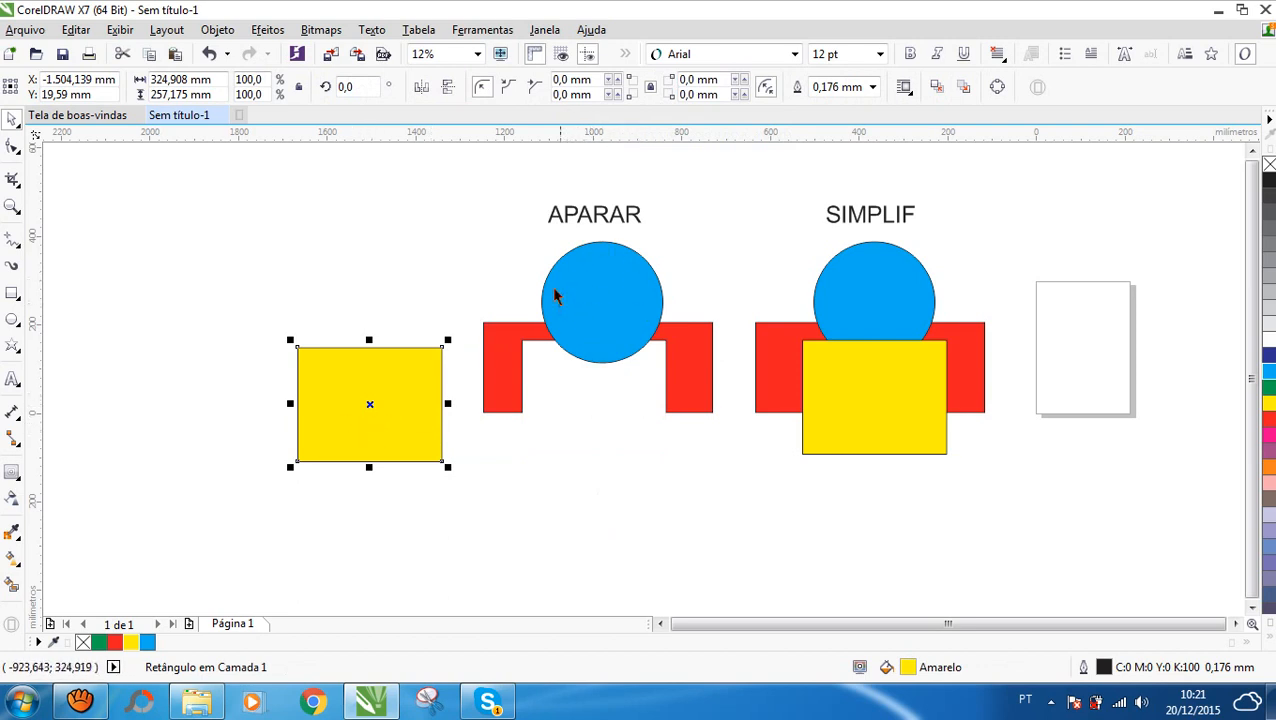
pyautogui.hotkey('ctrl', 'z')
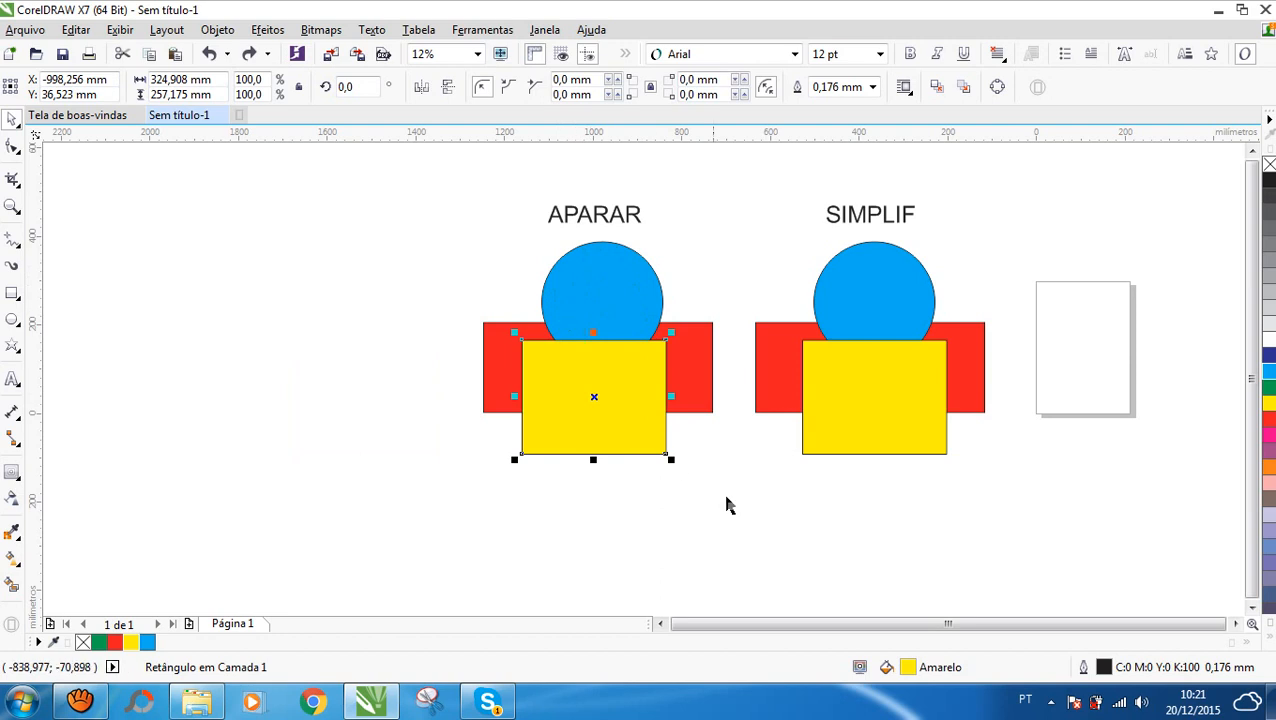
# - Apply Simplify to the right figure's three shapes and move its yellow rectangle and blue circle apart
pyautogui.click(838, 488)
pyautogui.moveTo(1070, 486); pyautogui.dragTo(738, 242)
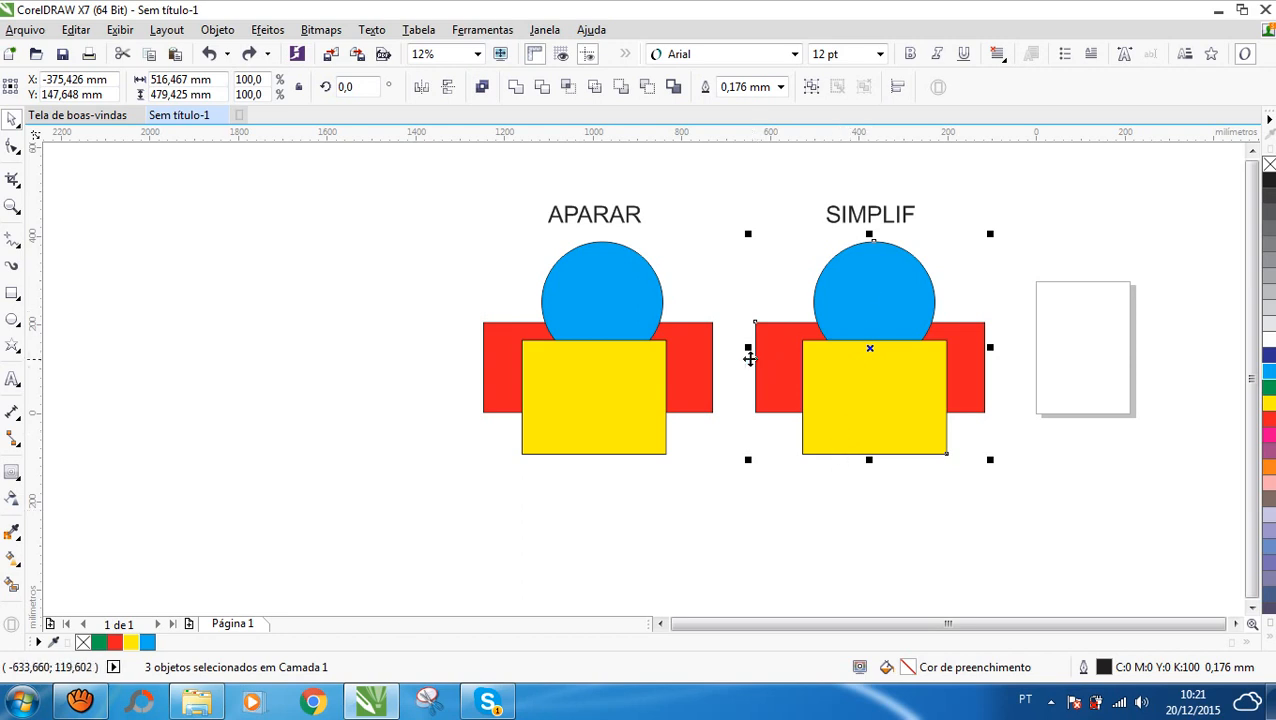
pyautogui.click(603, 91)
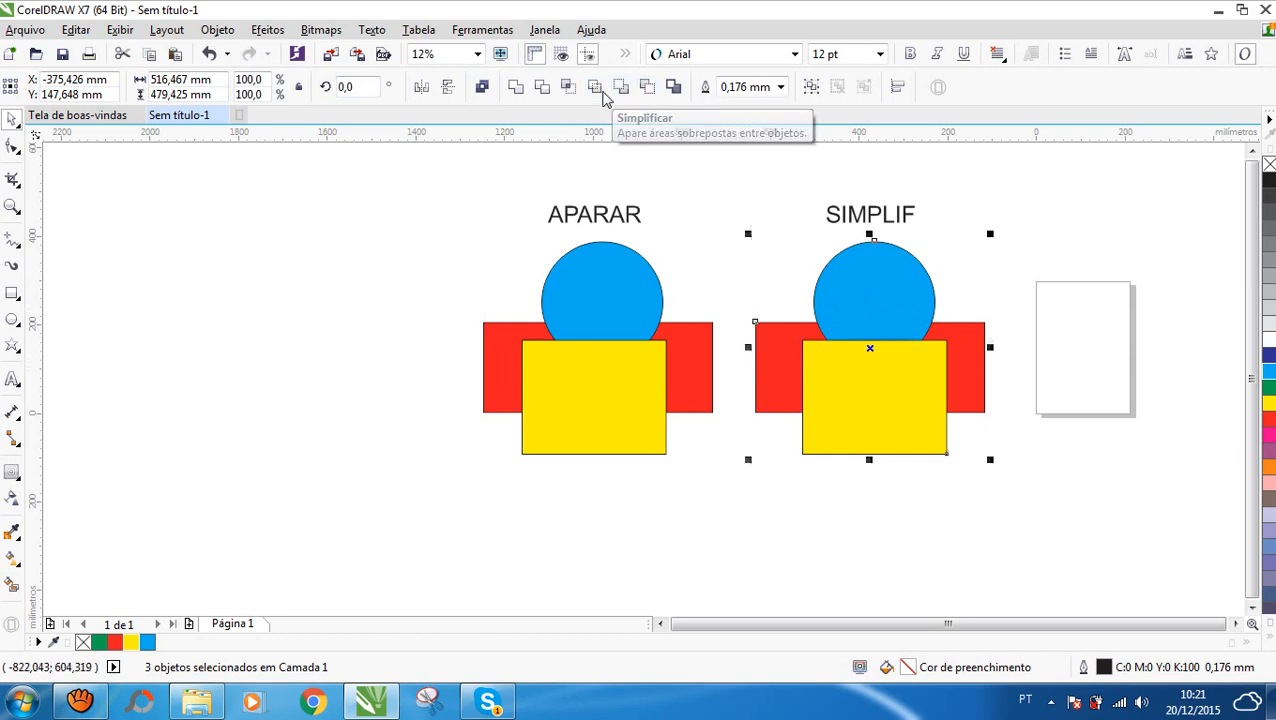
pyautogui.click(917, 561)
pyautogui.moveTo(886, 418); pyautogui.dragTo(782, 531)
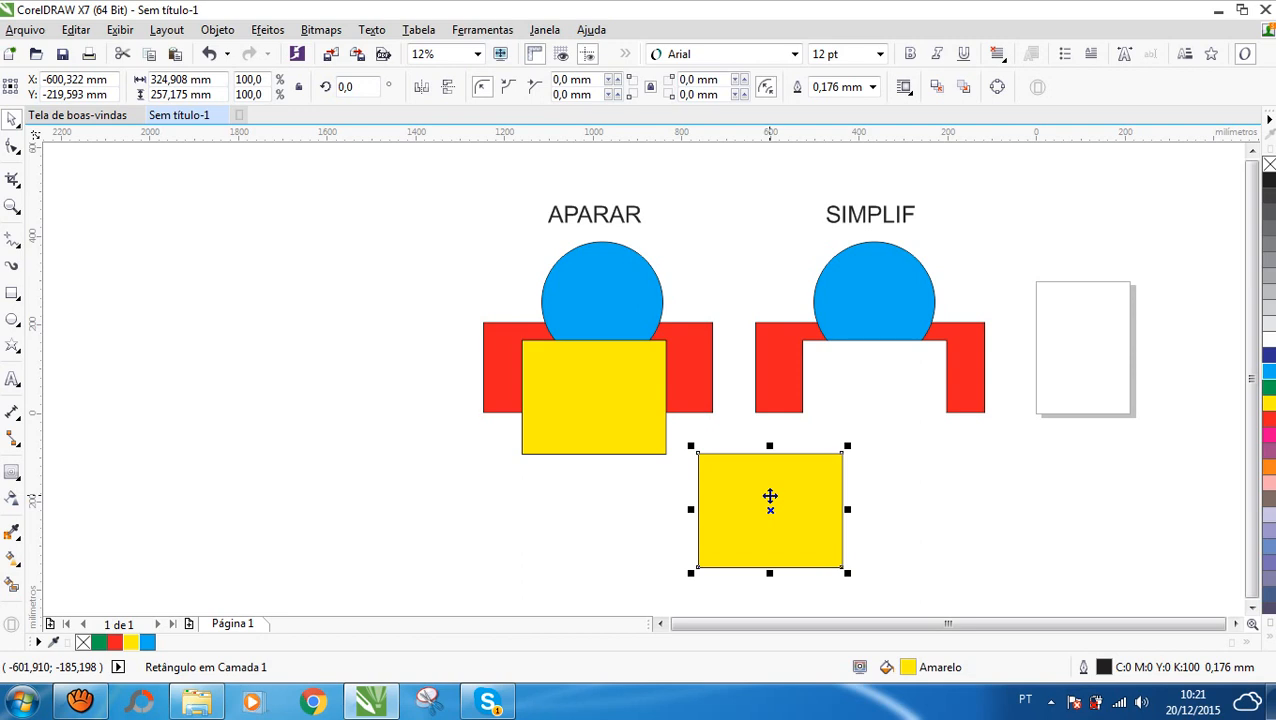
pyautogui.moveTo(847, 327); pyautogui.dragTo(960, 272)
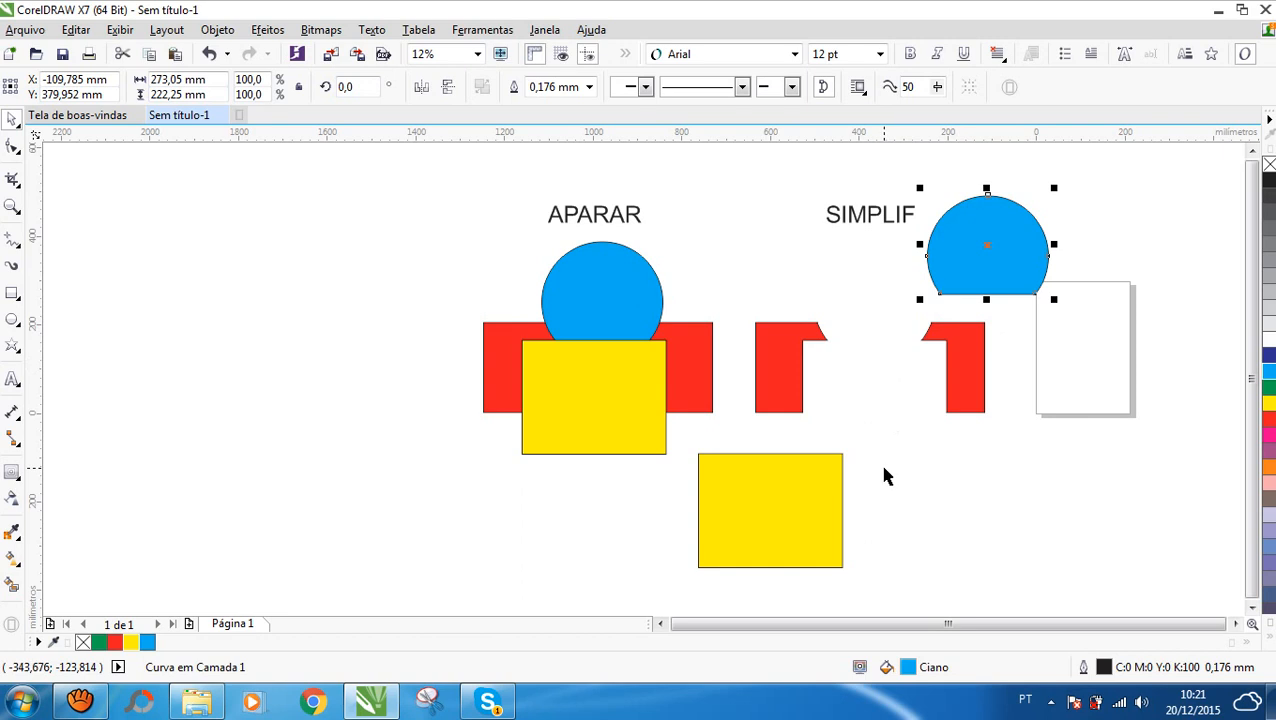
# - Undo the moves and the Simplify operation on the right figure and clear the selection
pyautogui.hotkey('ctrl', 'z')
pyautogui.hotkey('ctrl', 'z')
pyautogui.hotkey('ctrl', 'z')
pyautogui.hotkey('ctrl', 'z')
pyautogui.click(1066, 364)
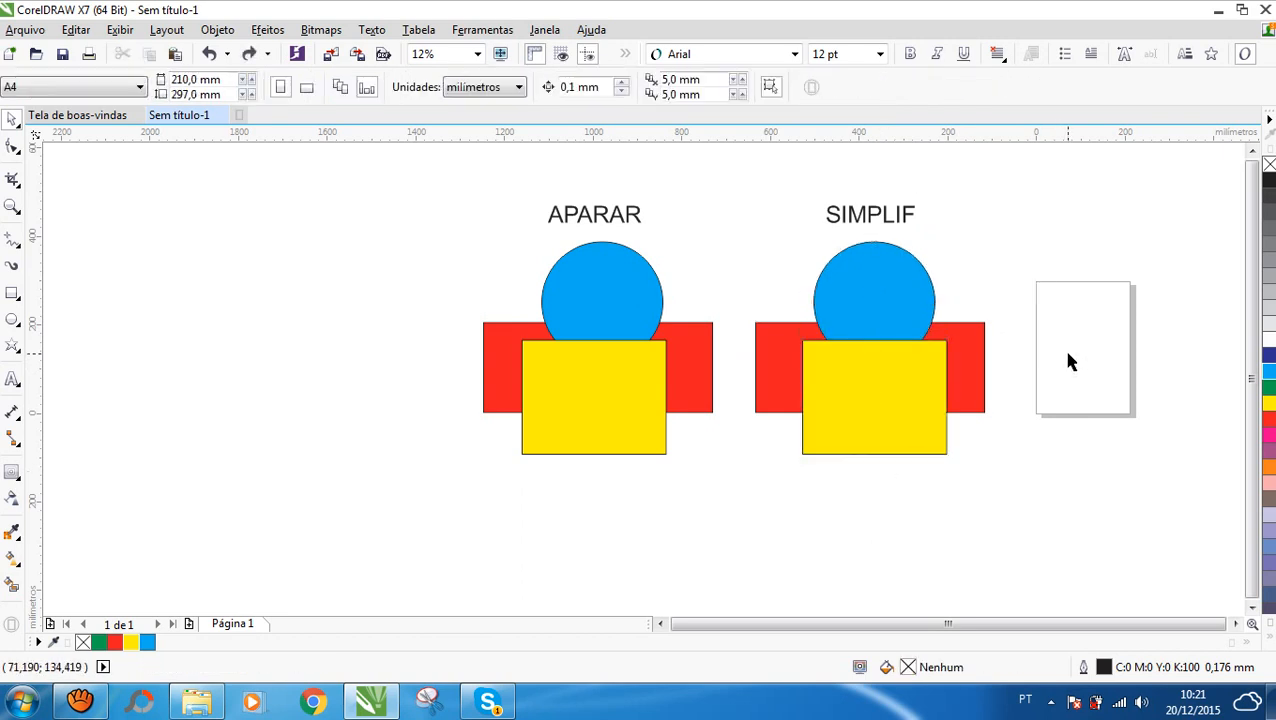
# - Draw a horizontal bar about 773 × 40 mm across the right figure and fill it green
pyautogui.click(13, 296)
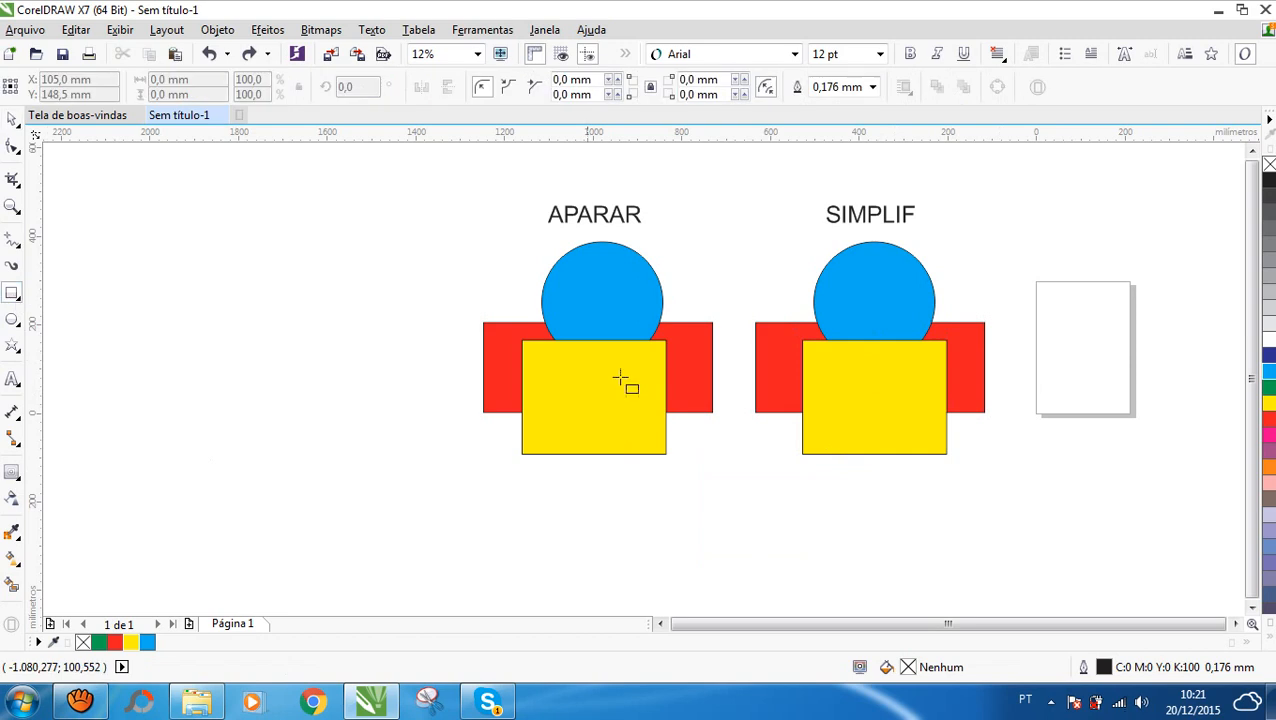
pyautogui.moveTo(728, 372); pyautogui.dragTo(1071, 389)
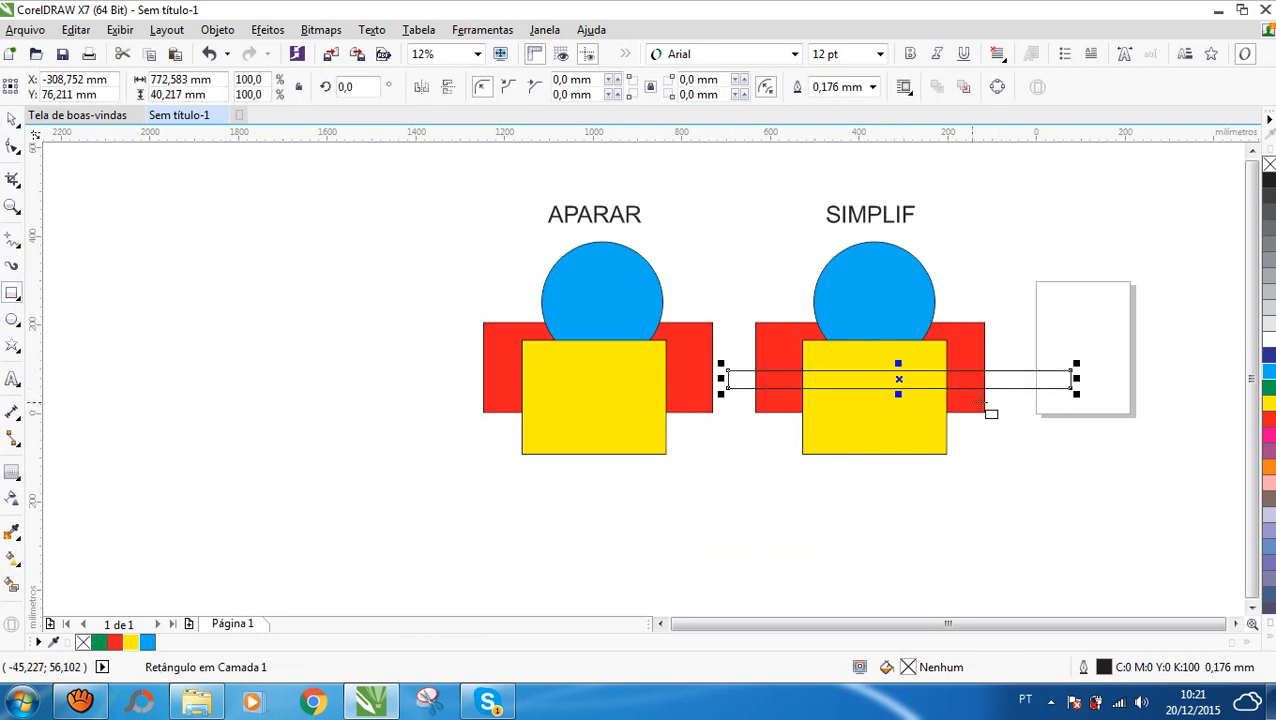
pyautogui.click(98, 643)
pyautogui.click(12, 119)
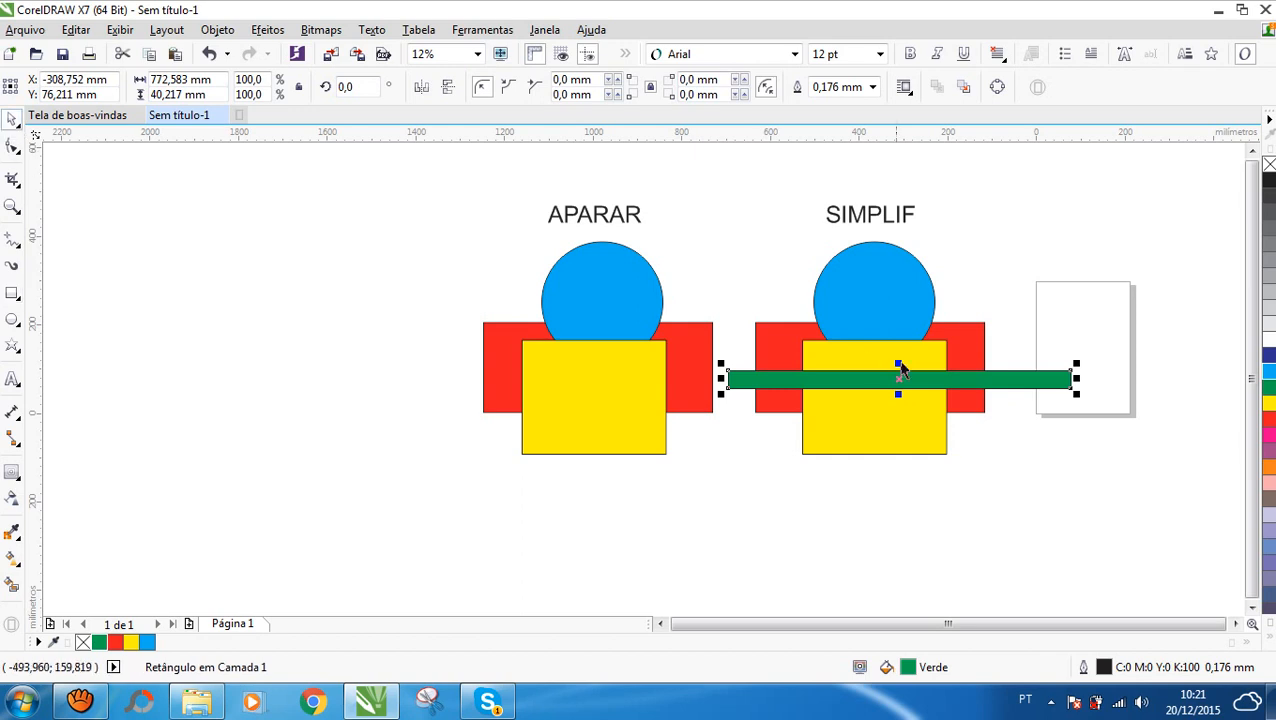
# - Shorten the green bar to about 742 mm and move it up to cross just below the yellow rectangle's upper edge
pyautogui.moveTo(955, 378); pyautogui.dragTo(944, 381)
pyautogui.moveTo(1068, 380); pyautogui.dragTo(1050, 382)
pyautogui.moveTo(937, 397); pyautogui.dragTo(936, 363)
pyautogui.click(979, 494)
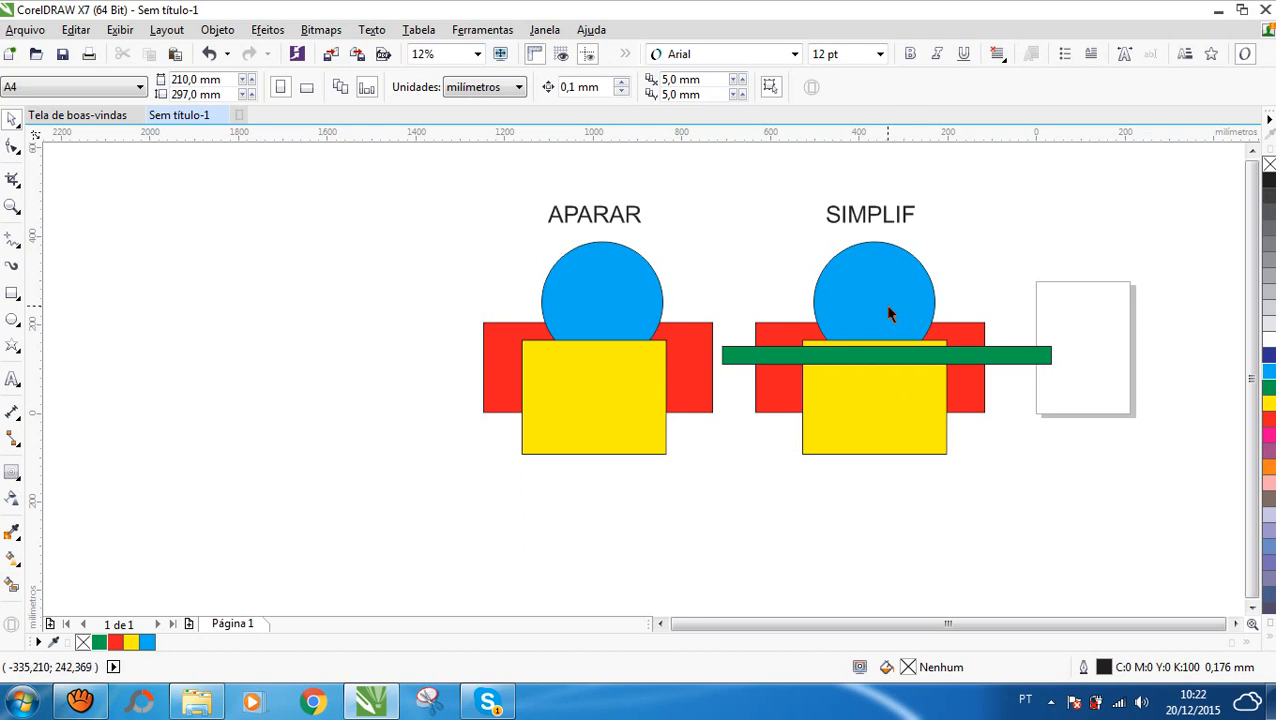
# - Apply Simplify to the right figure with the green bar and move the bar, yellow pieces and blue circle apart
pyautogui.moveTo(1060, 490); pyautogui.dragTo(704, 252)
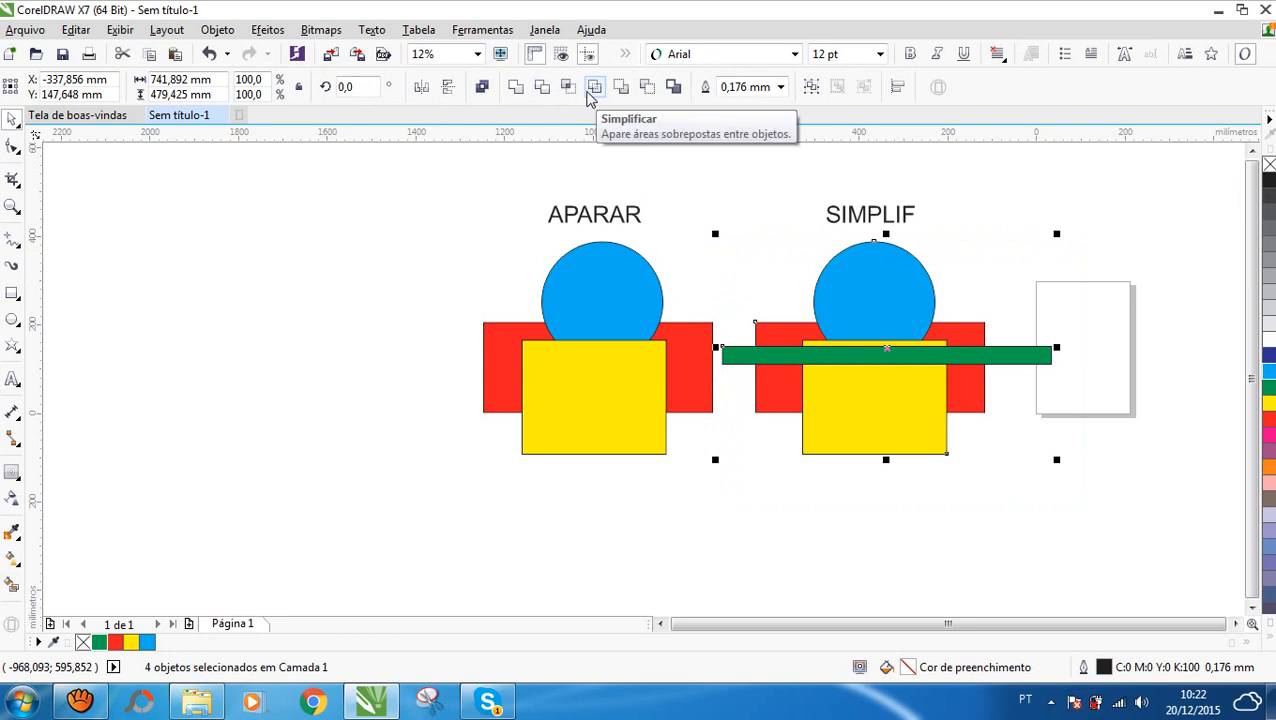
pyautogui.click(593, 87)
pyautogui.moveTo(762, 350); pyautogui.dragTo(767, 505)
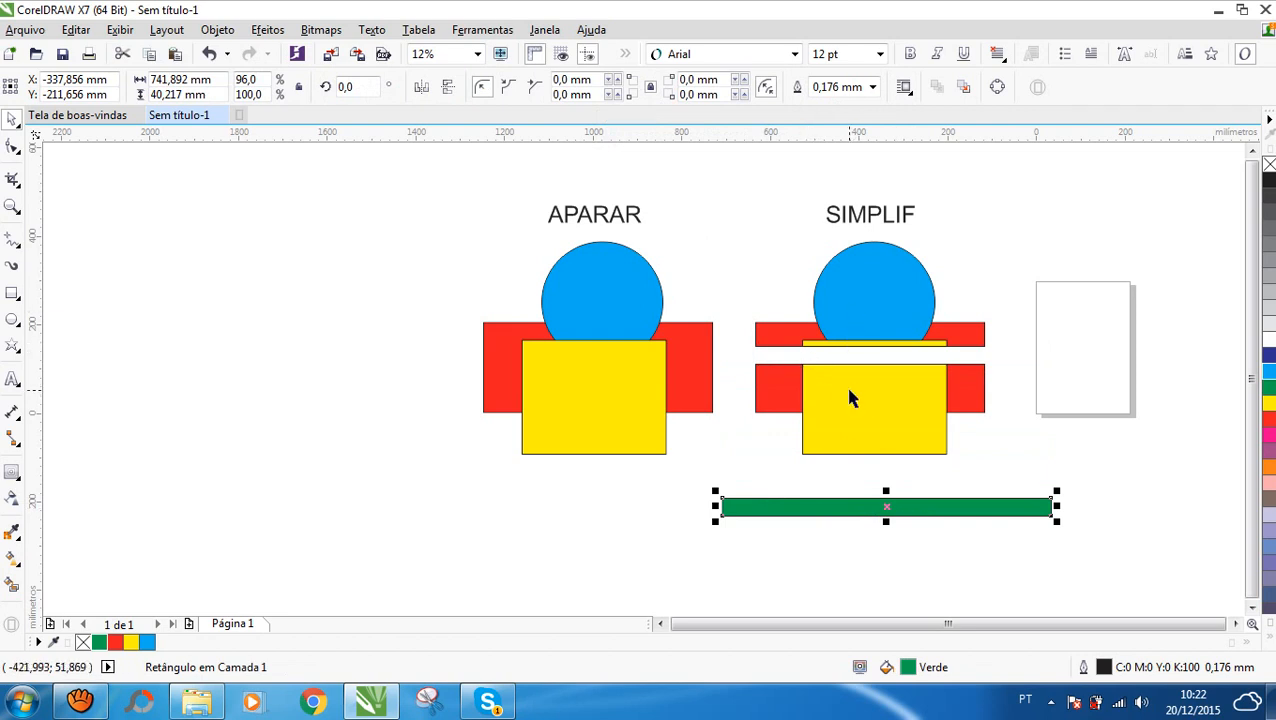
pyautogui.moveTo(843, 398); pyautogui.dragTo(891, 417)
pyautogui.moveTo(846, 328); pyautogui.dragTo(857, 282)
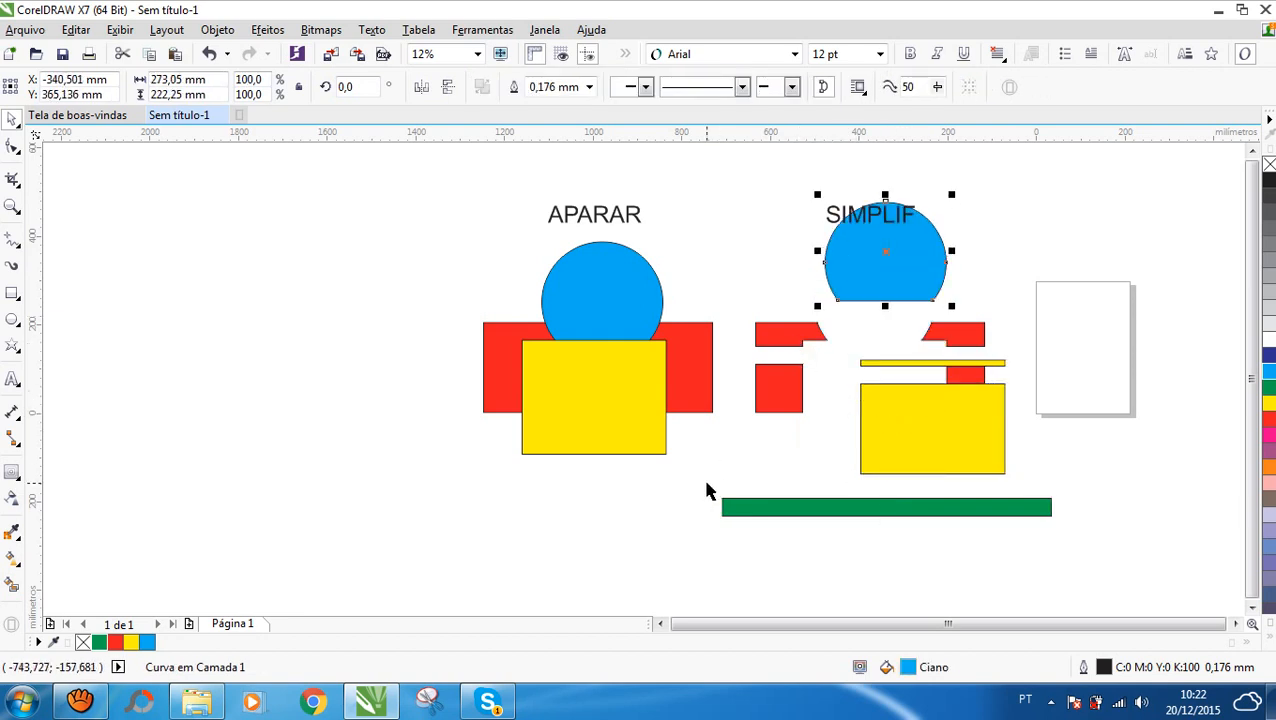
# - Undo the piece moves and the Simplify operation on the right figure with the green bar
pyautogui.hotkey('ctrl', 'z')
pyautogui.hotkey('ctrl', 'z')
pyautogui.hotkey('ctrl', 'z')
pyautogui.hotkey('ctrl', 'z')
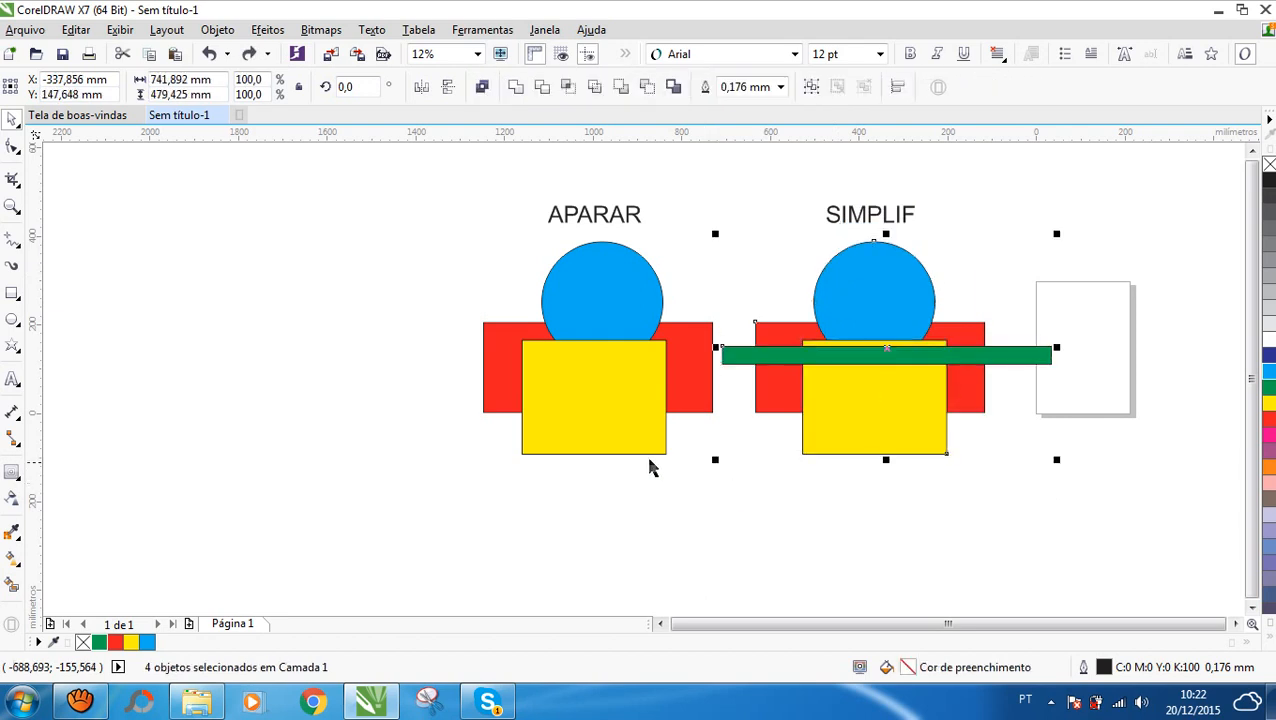
# - Draw three stacked rectangles beside the page: one about 430 × 127 mm, a smaller one above, and a bar about 660 × 80 mm on top
pyautogui.scroll(-1, 581, 461)
pyautogui.scroll(1, 946, 420)
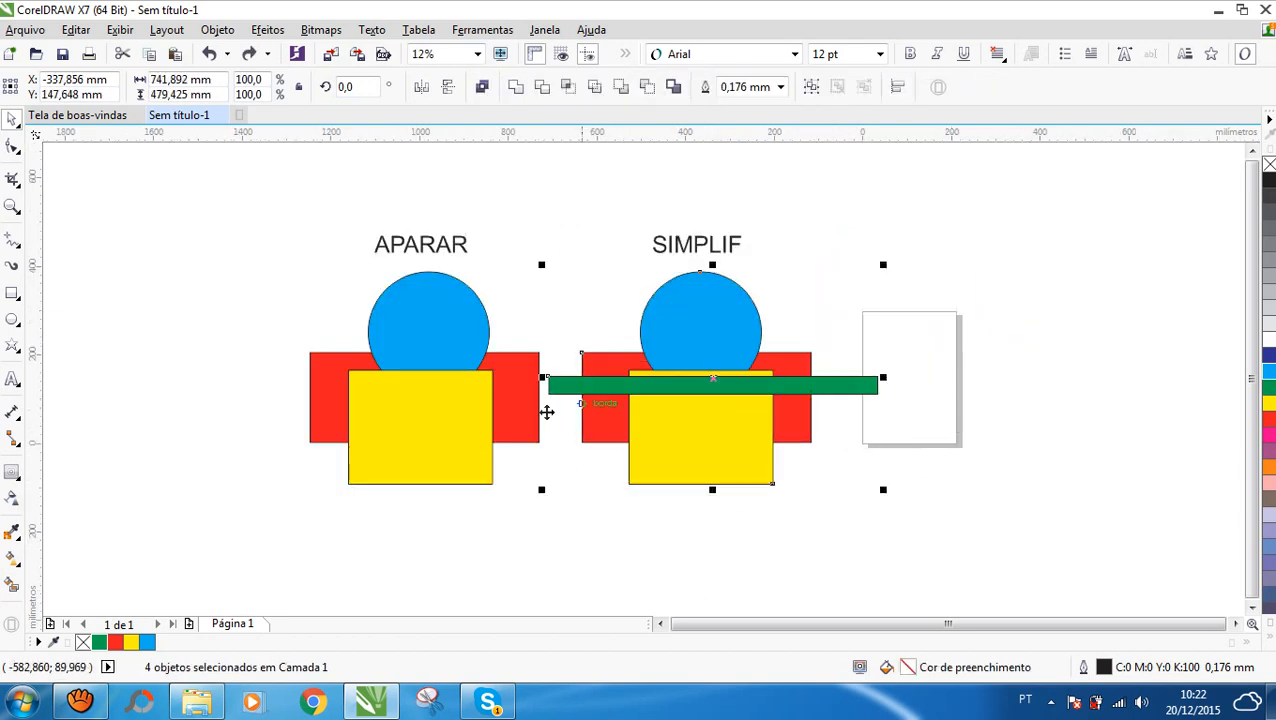
pyautogui.click(12, 293)
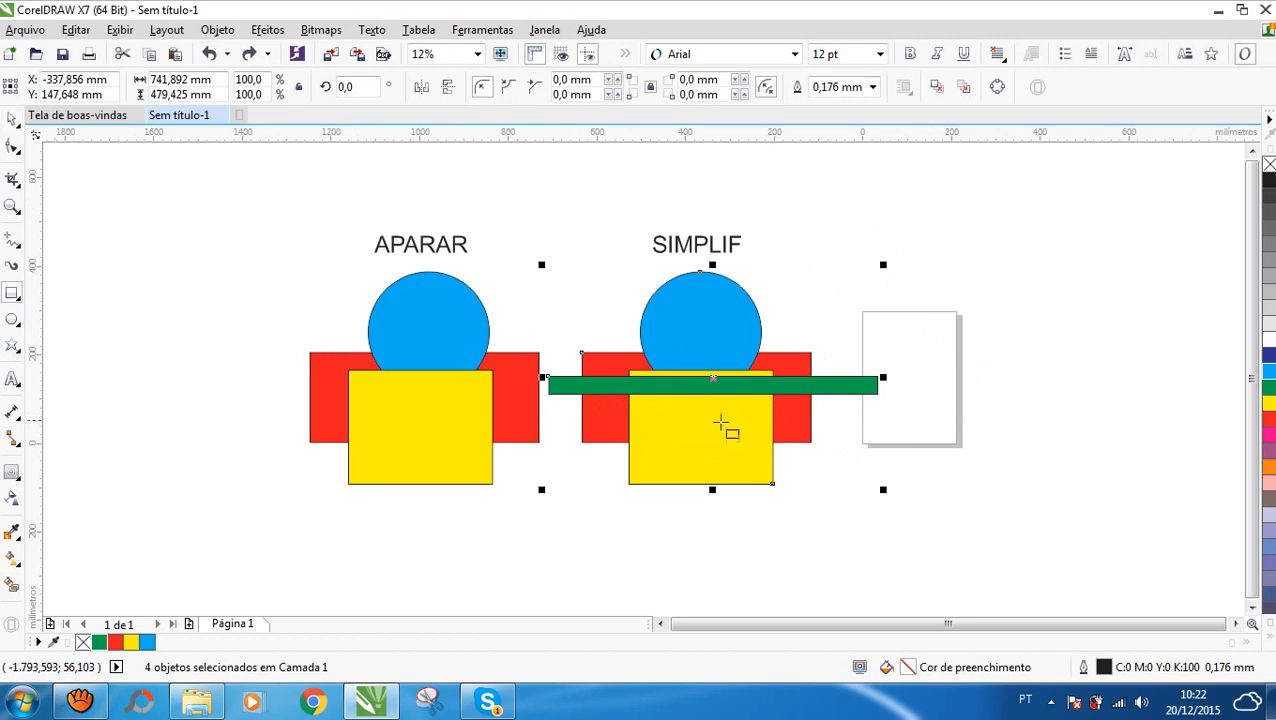
pyautogui.moveTo(957, 377); pyautogui.dragTo(1147, 432)
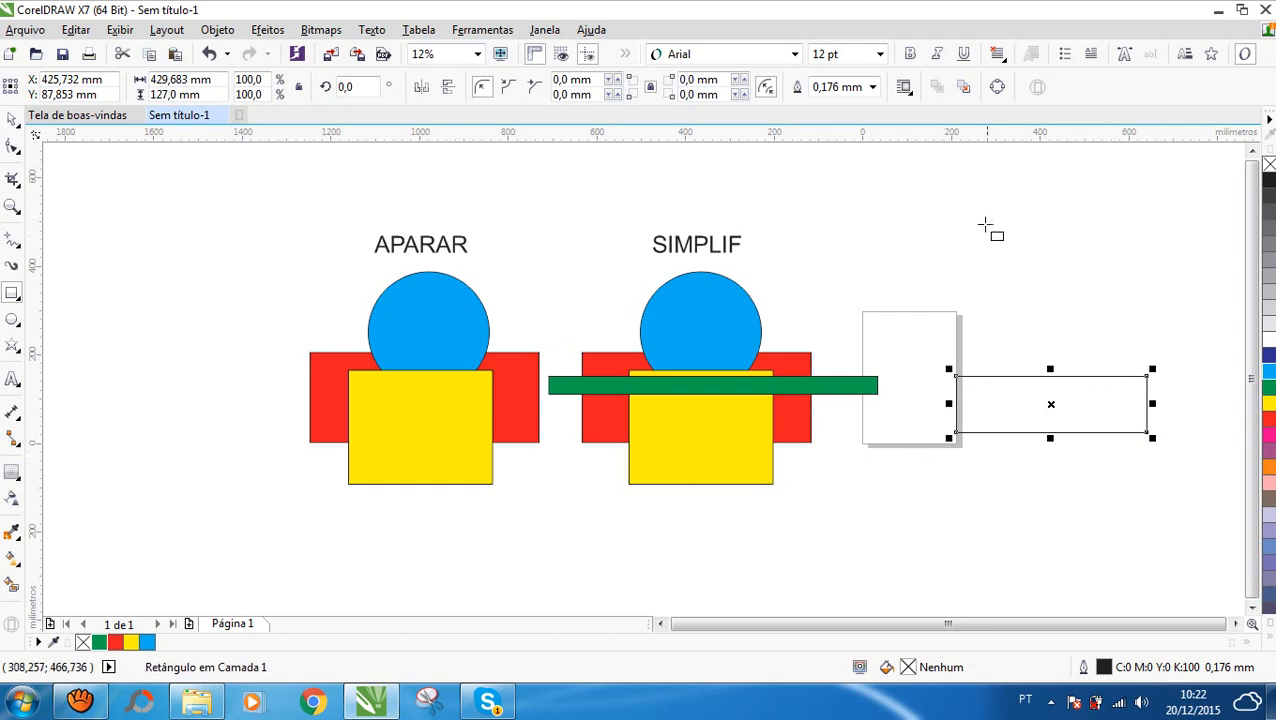
pyautogui.moveTo(995, 183); pyautogui.dragTo(1103, 266)
pyautogui.scroll(-2, 1010, 200)
pyautogui.moveTo(955, 170); pyautogui.dragTo(1103, 187)
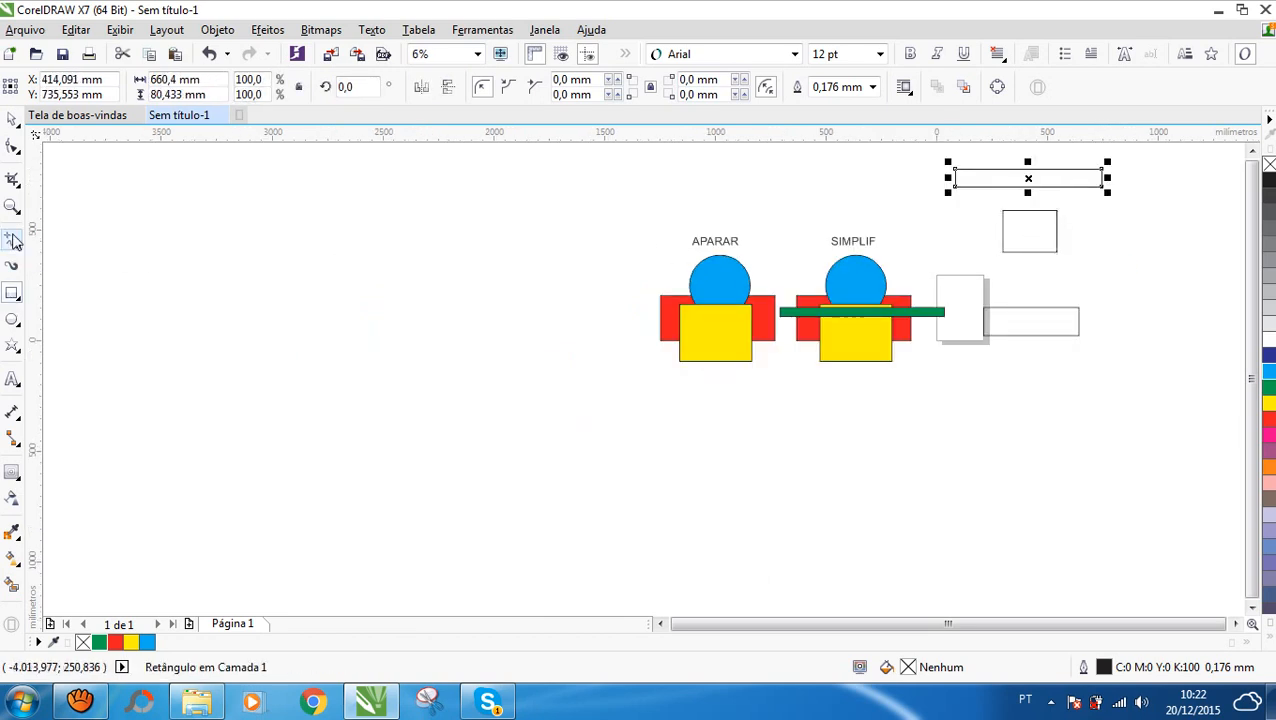
# - Draw an ellipse about 182 × 140 mm between the small rectangle and the wide rectangle below it
pyautogui.click(14, 319)
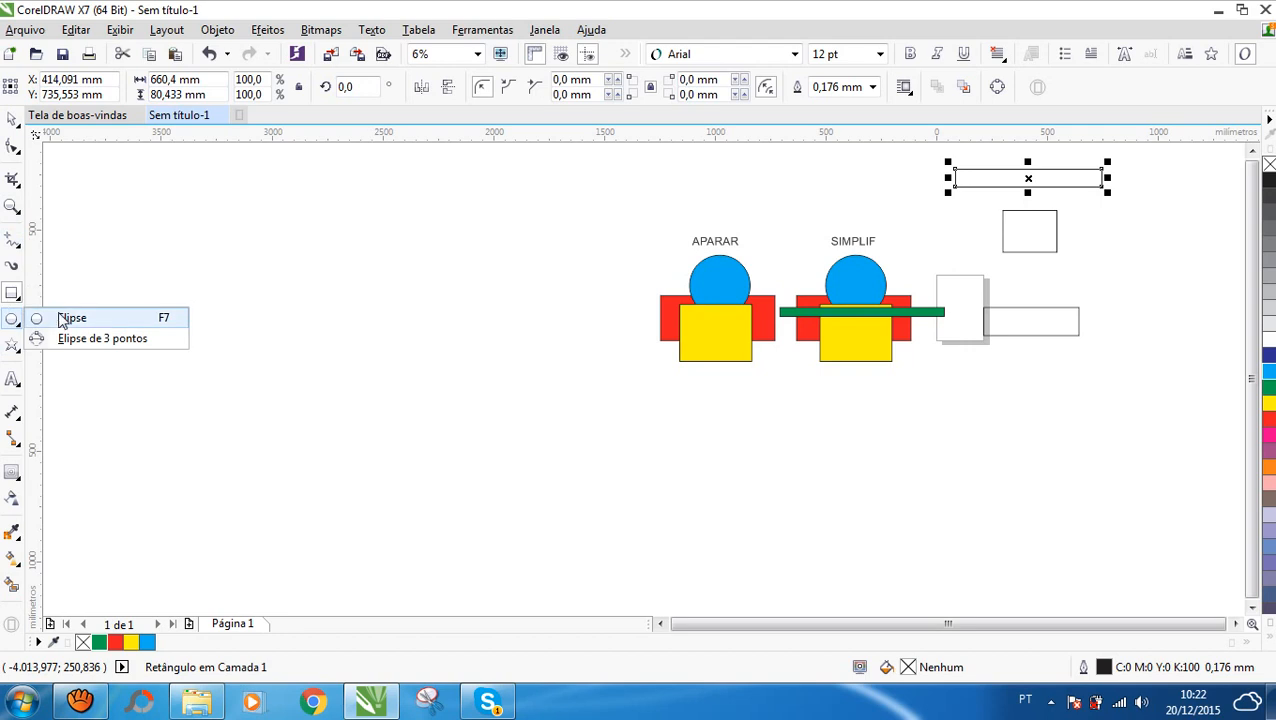
pyautogui.click(93, 322)
pyautogui.moveTo(1007, 268); pyautogui.dragTo(1052, 302)
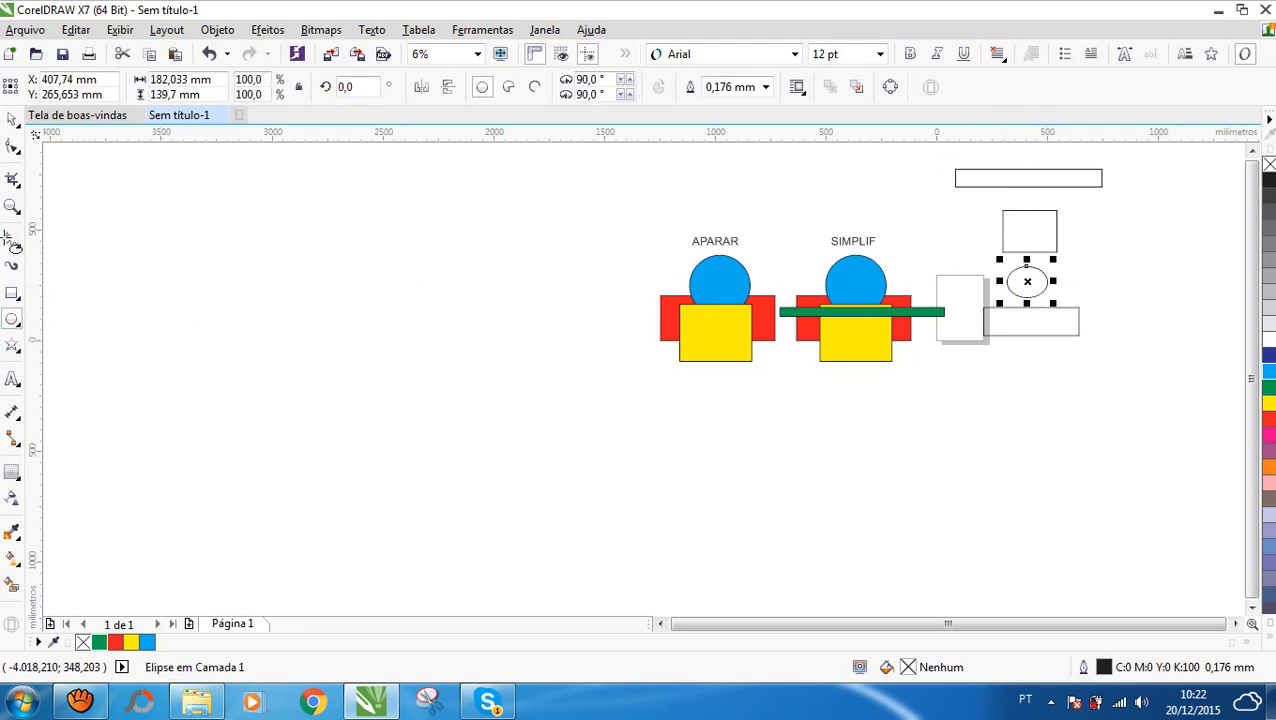
# - Adjust the ellipse to a nearly round shape between the two rectangles and clear the selection
pyautogui.click(10, 118)
pyautogui.scroll(-1, 607, 308)
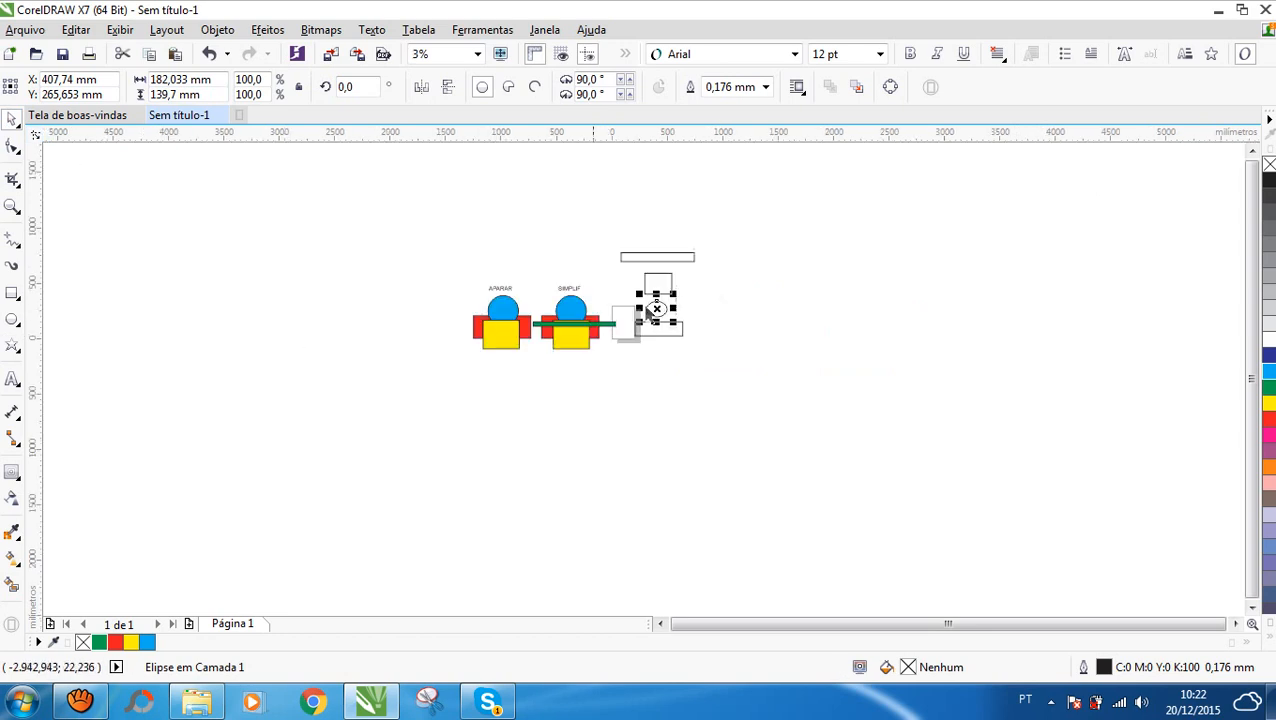
pyautogui.scroll(1, 683, 283)
pyautogui.scroll(1, 605, 308)
pyautogui.moveTo(644, 313); pyautogui.dragTo(645, 340)
pyautogui.scroll(-1, 644, 342)
pyautogui.click(772, 307)
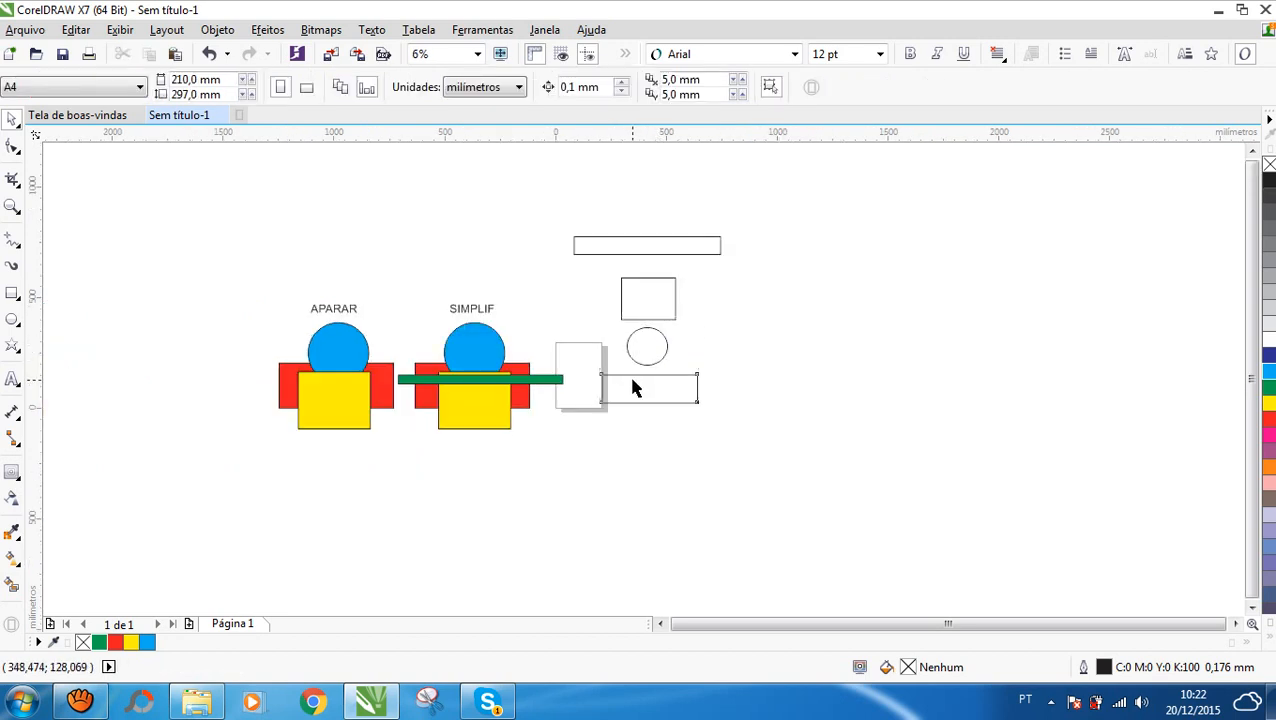
# - Fill the wide rectangle red, the circle cyan, the small rectangle yellow and the long bar green
pyautogui.click(632, 388)
pyautogui.click(115, 642)
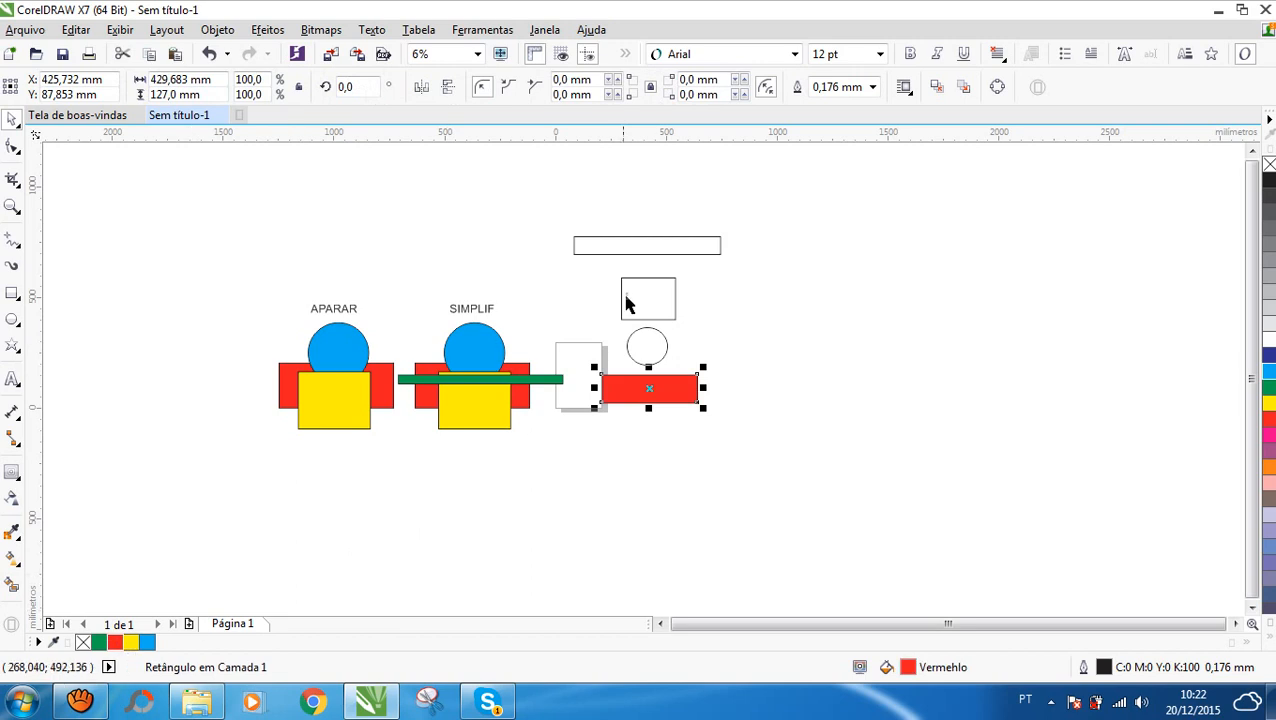
pyautogui.click(649, 347)
pyautogui.click(147, 642)
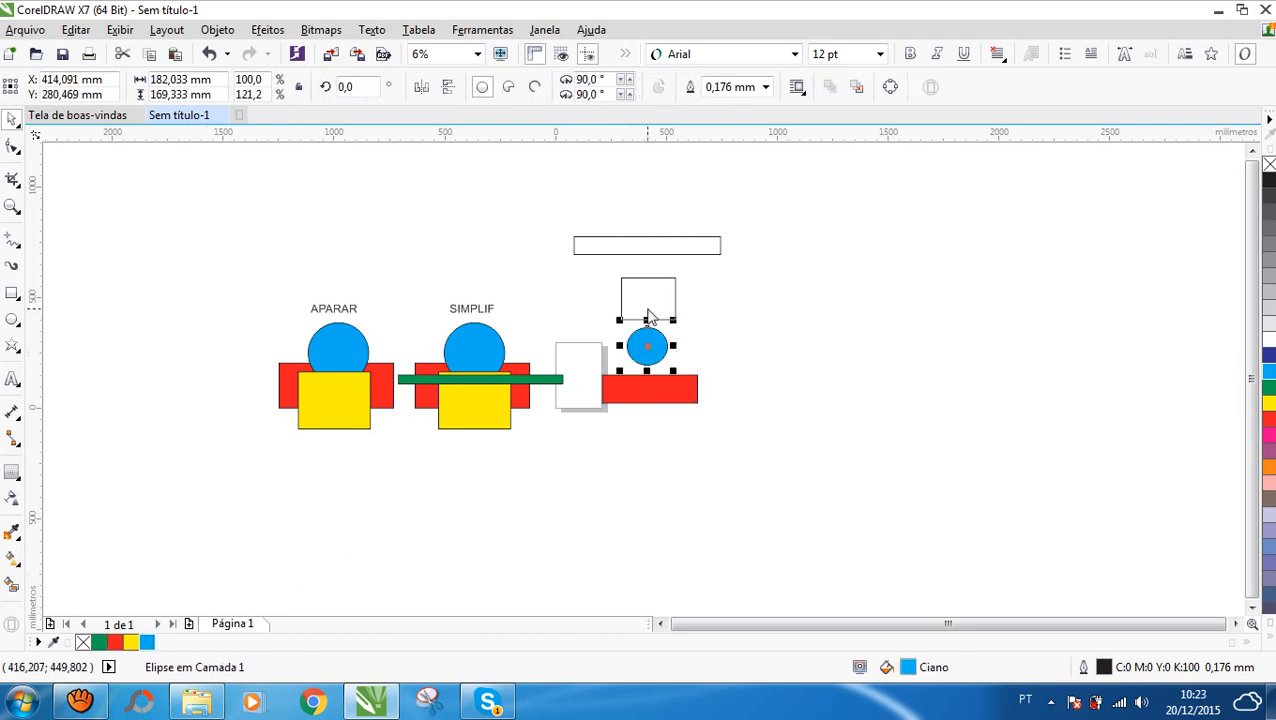
pyautogui.click(648, 318)
pyautogui.click(131, 642)
pyautogui.click(577, 249)
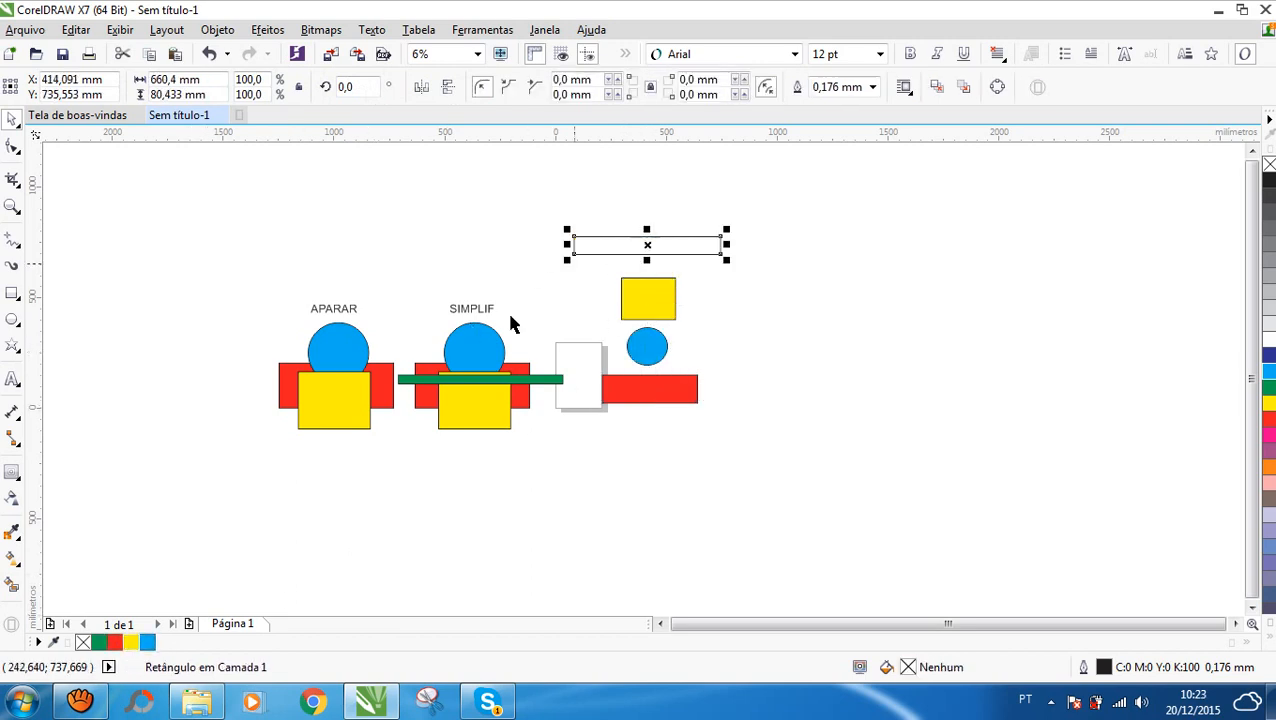
pyautogui.click(99, 642)
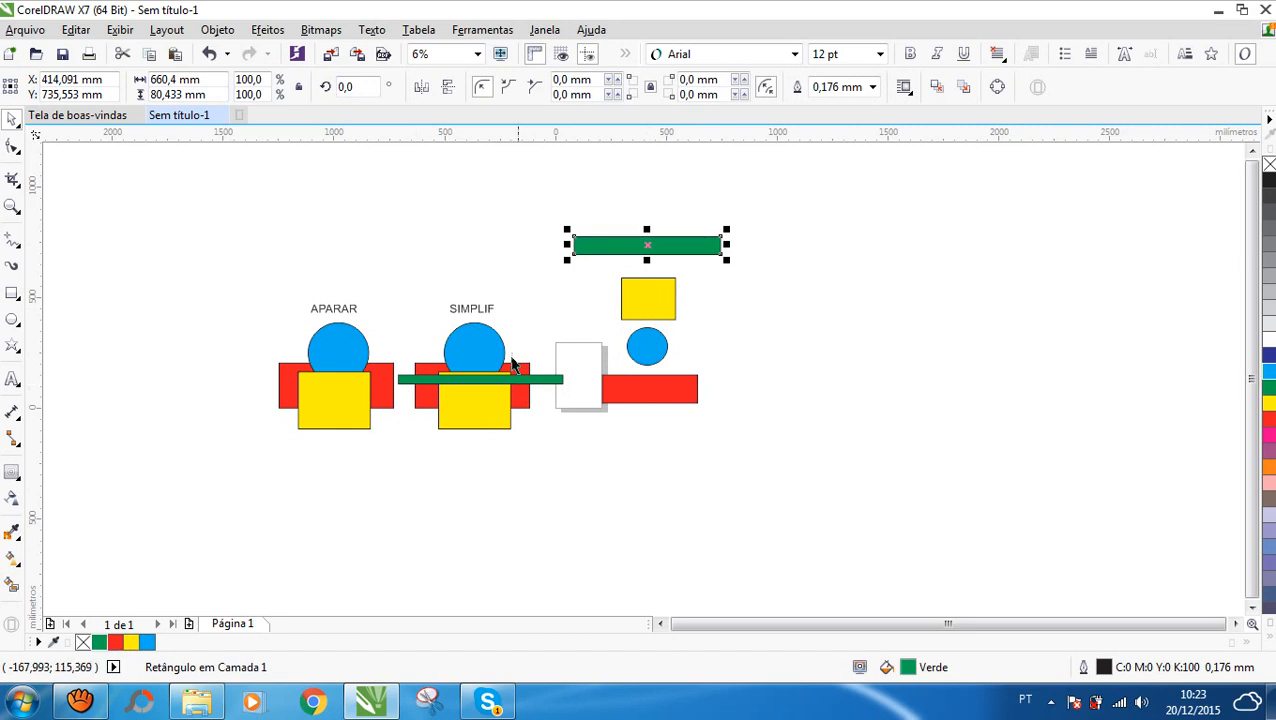
# - Examine the stacking order of the red rectangle, cyan circle, yellow rectangle and green bar by selecting each in turn
pyautogui.click(612, 398)
pyautogui.click(647, 345)
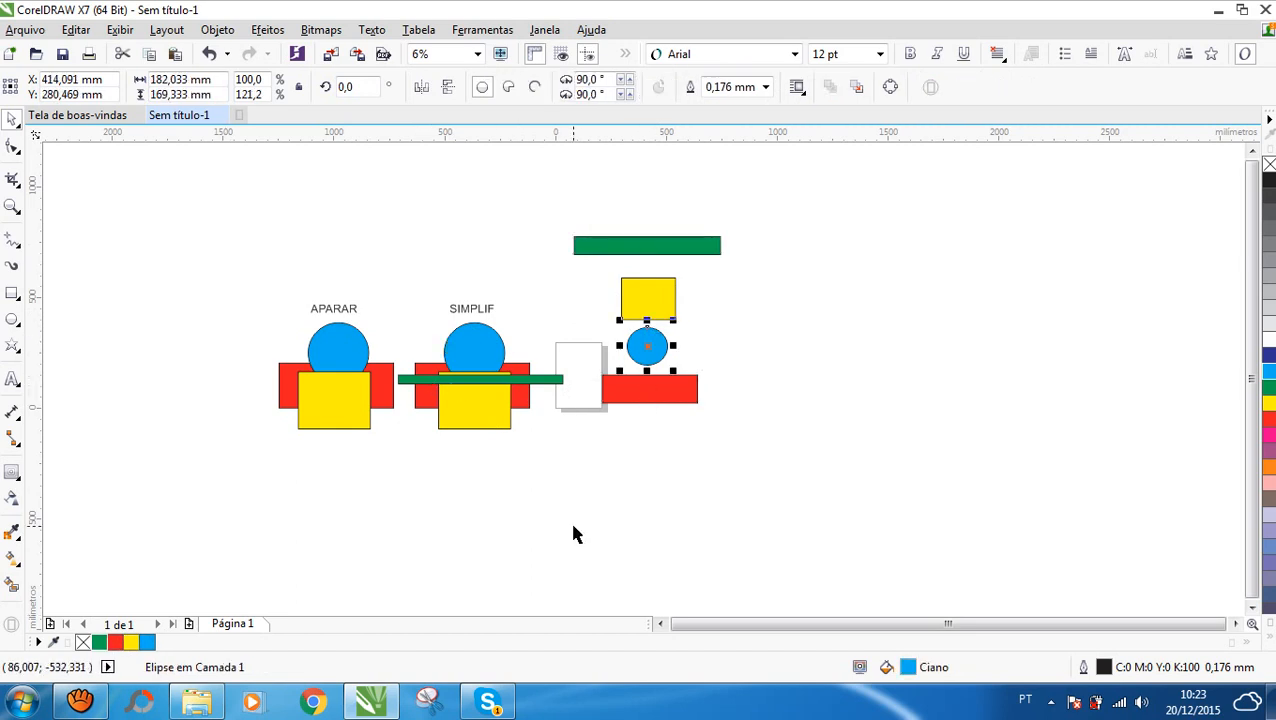
pyautogui.click(665, 307)
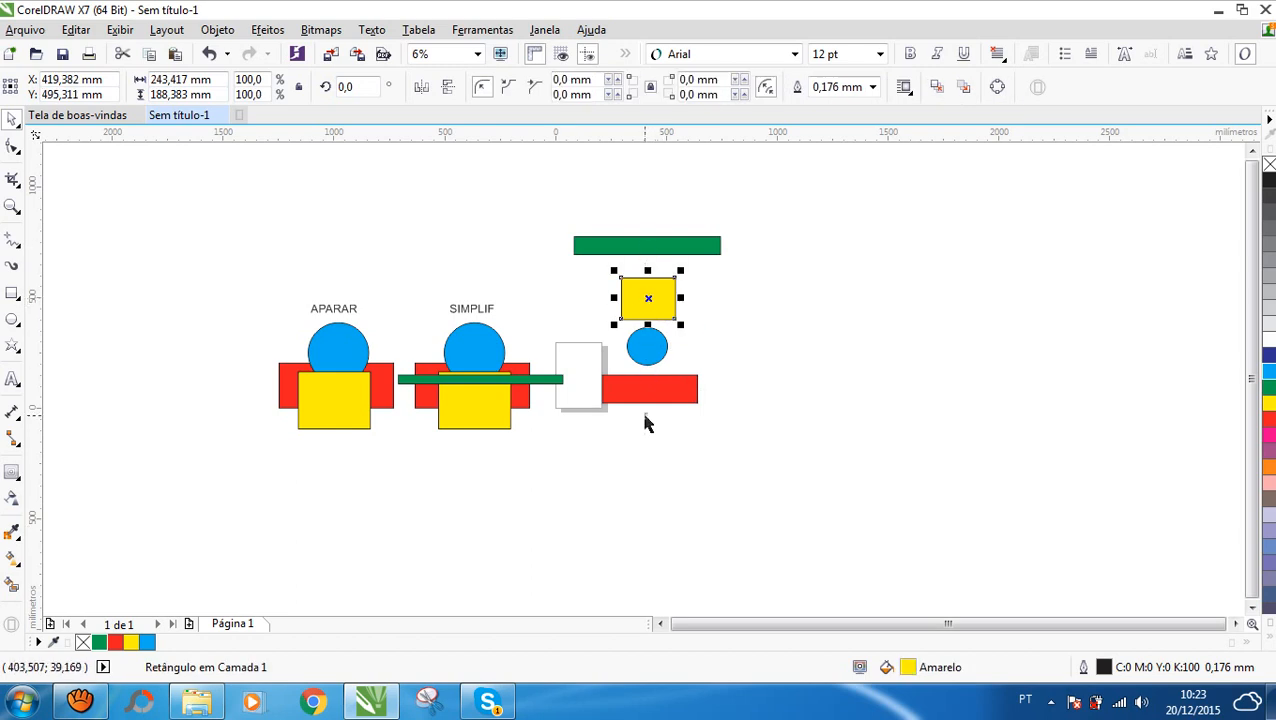
pyautogui.click(637, 248)
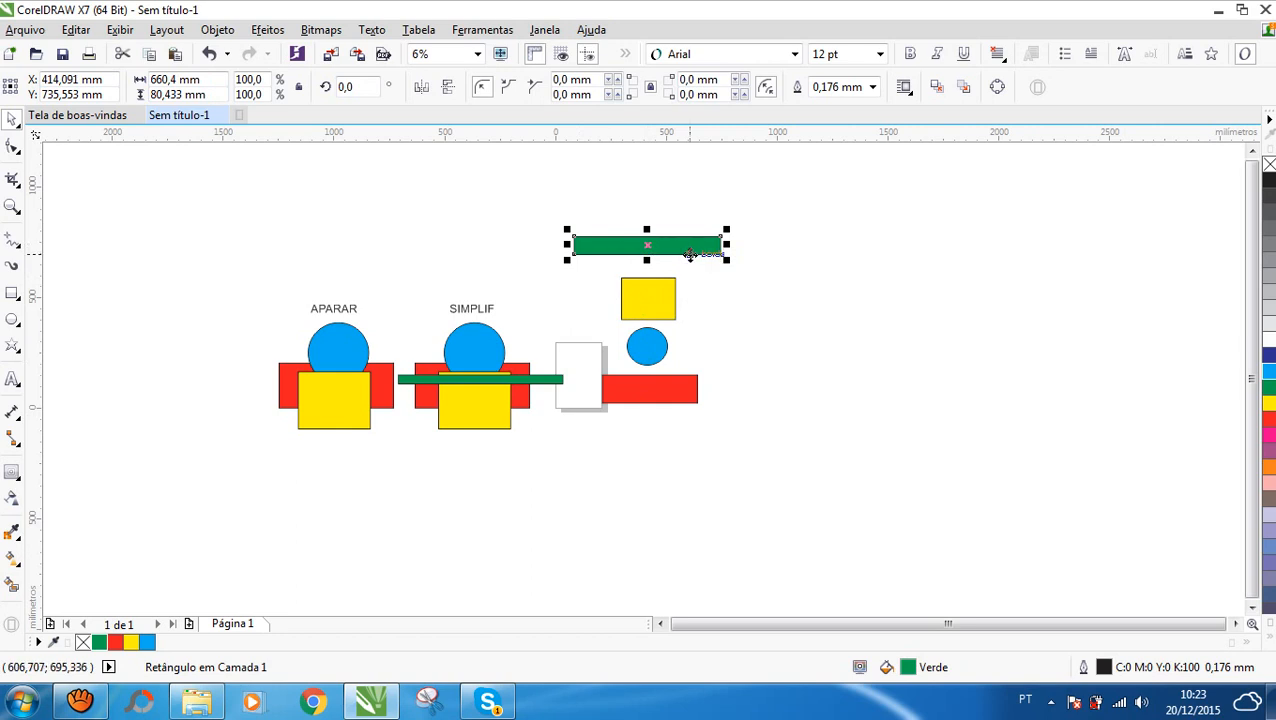
pyautogui.click(715, 350)
# - Try placing the green bar over the centre of the wide red rectangle, and undo the move
pyautogui.moveTo(645, 256); pyautogui.dragTo(652, 390)
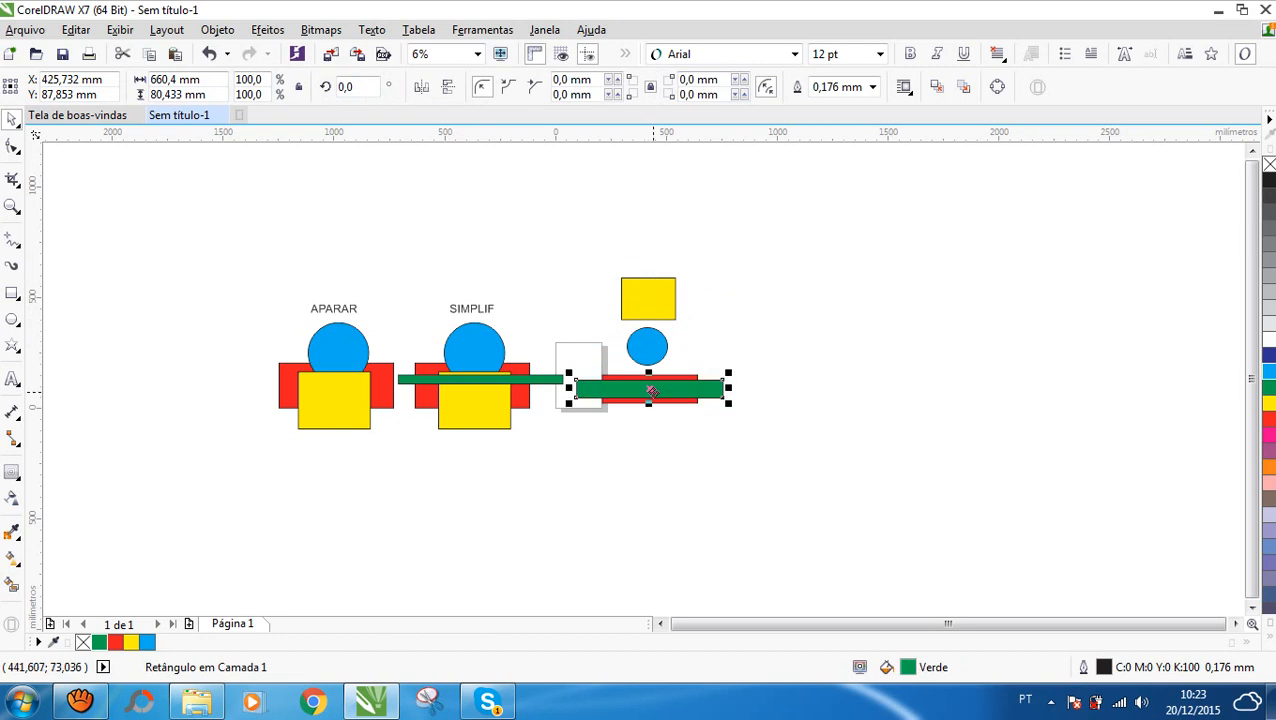
pyautogui.hotkey('ctrl', 'z')
pyautogui.press('Escape')
# - Delete the four separate coloured shapes around the page, keeping the two labelled figures
pyautogui.click(659, 293)
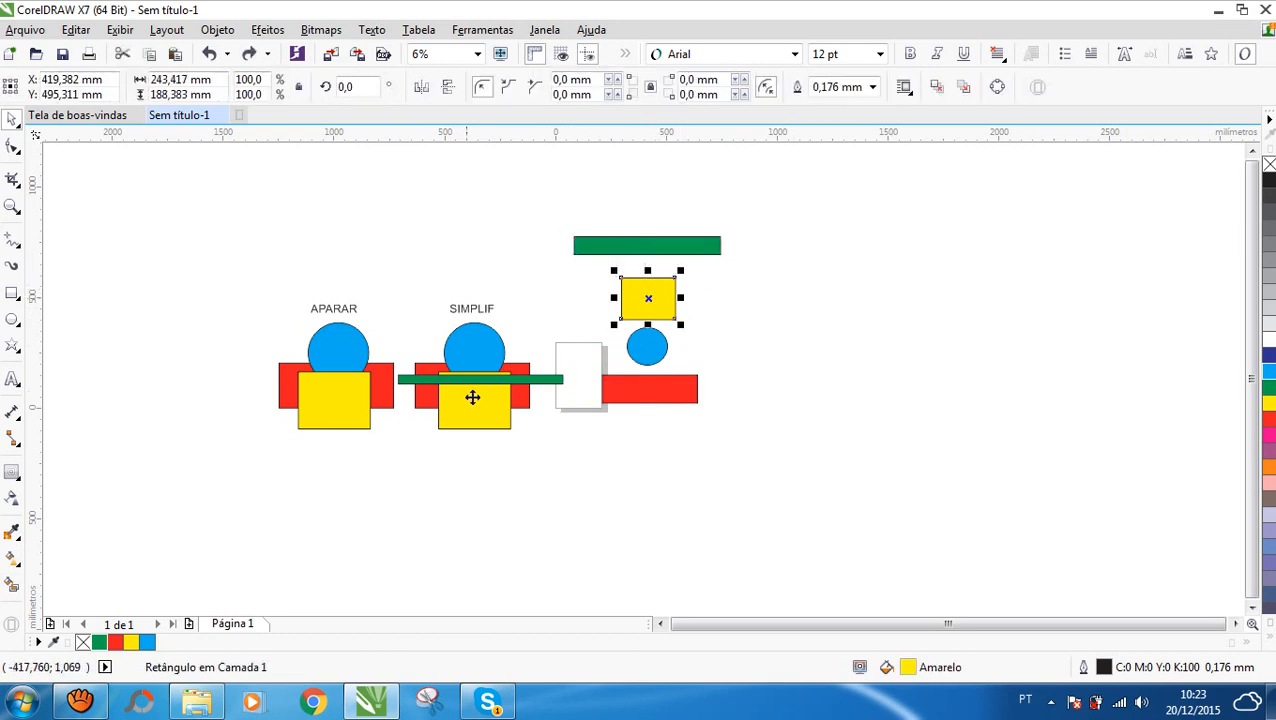
pyautogui.moveTo(642, 298)
pyautogui.mouseDown()
pyautogui.moveTo(641, 344)
pyautogui.moveTo(637, 297)
pyautogui.mouseUp()
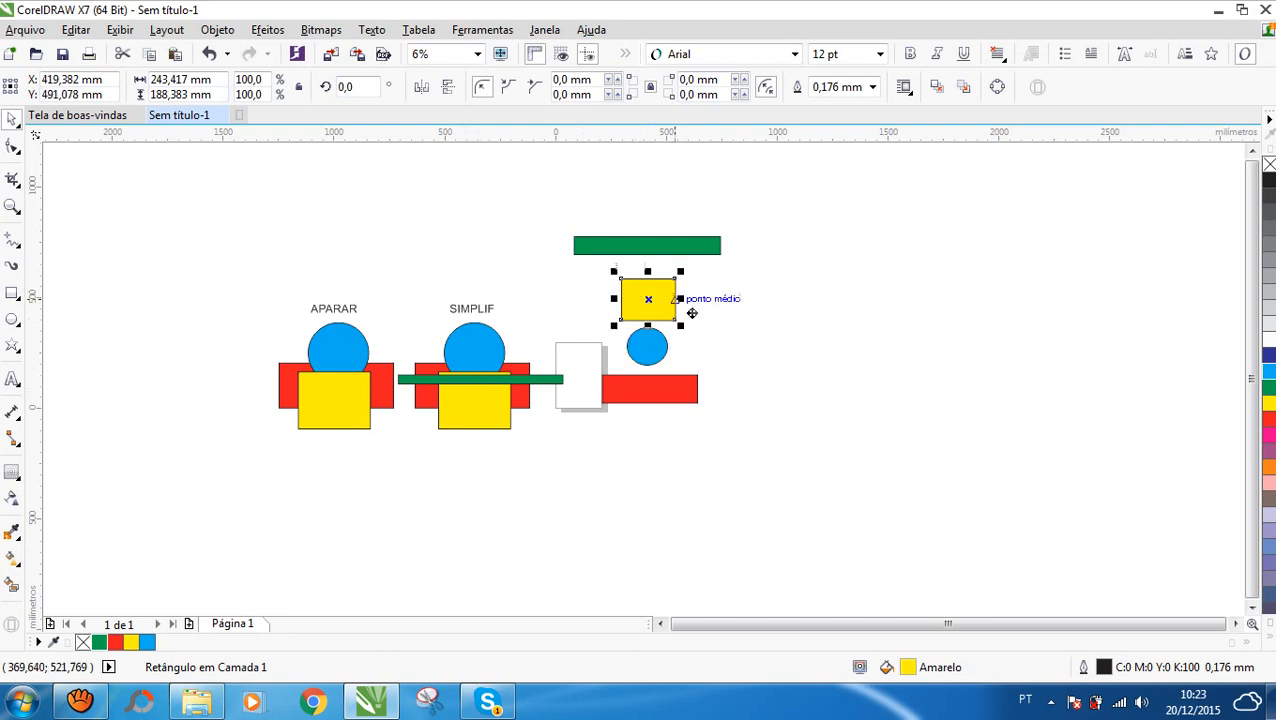
pyautogui.click(745, 319)
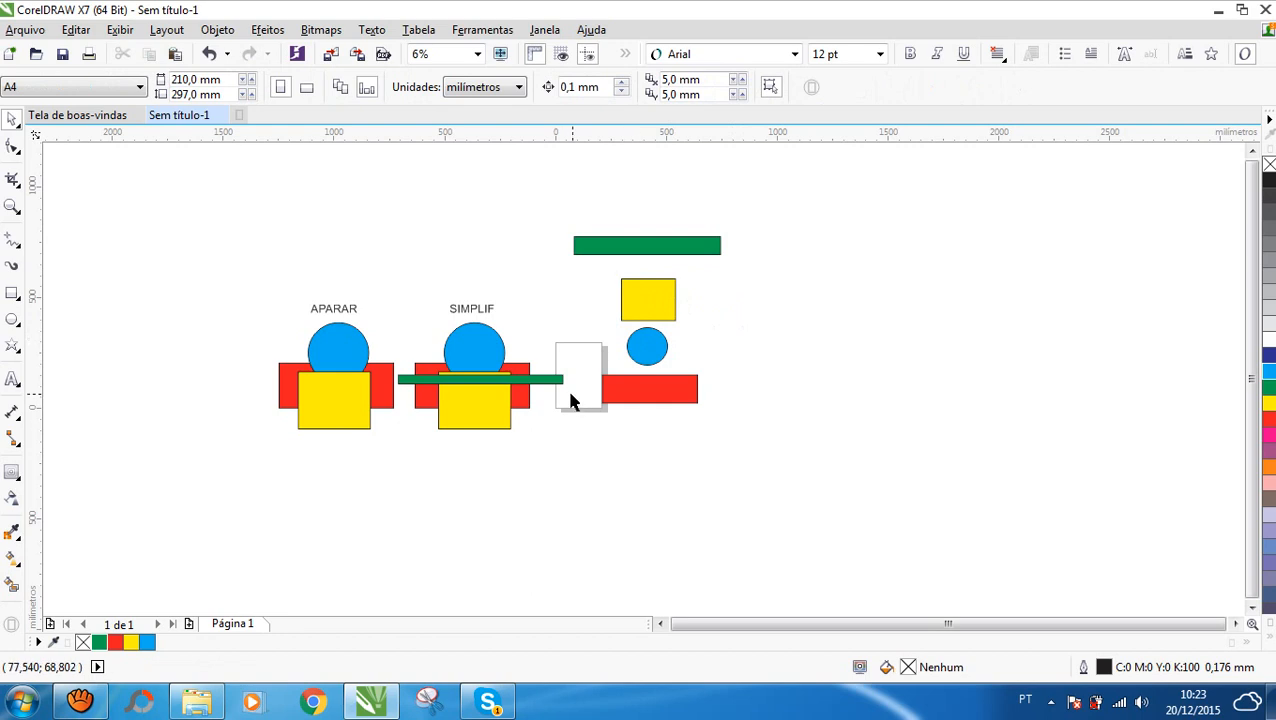
pyautogui.moveTo(846, 452); pyautogui.dragTo(541, 212)
pyautogui.press('Delete')
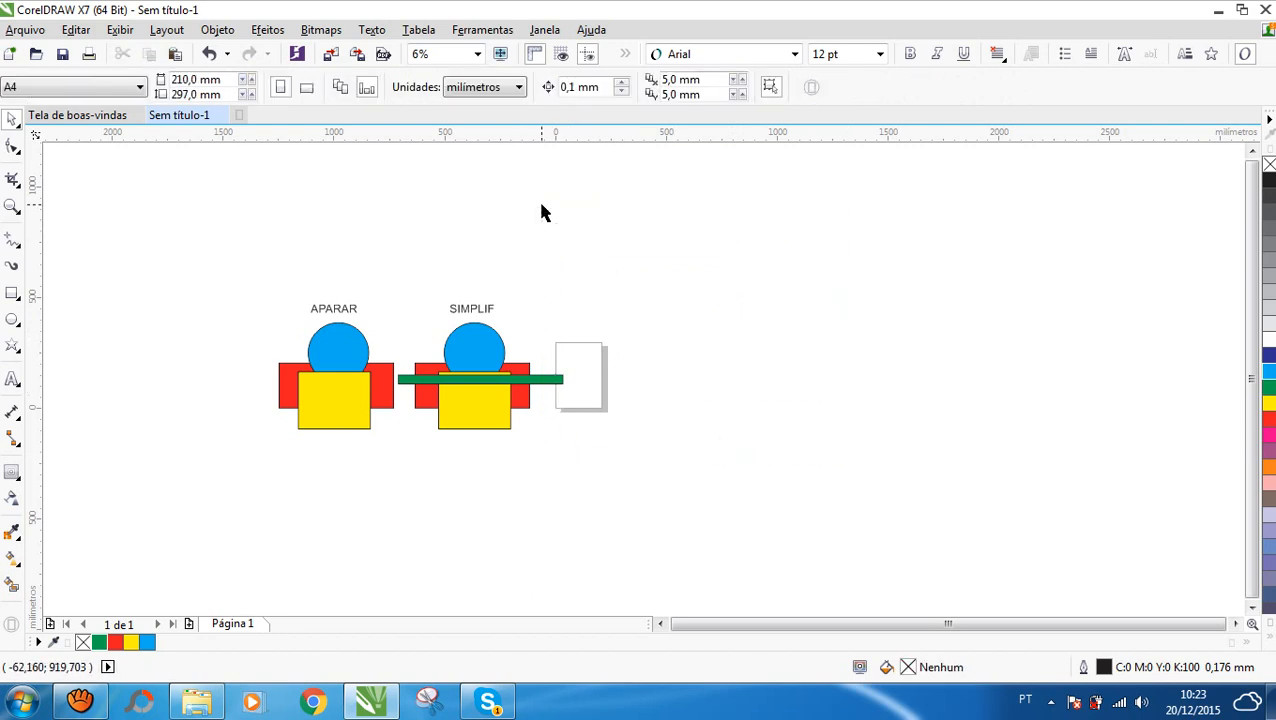
# - Place a copy of the SIMPLIF figure's green bar across the shapes of the APARAR figure
pyautogui.scroll(1, 267, 345)
pyautogui.moveTo(660, 421); pyautogui.dragTo(325, 416)
pyautogui.click(506, 544)
# - Trim the four shapes of the APARAR figure, move its green bar below to expose the cuts, and undo the move
pyautogui.moveTo(516, 562); pyautogui.dragTo(358, 428)
pyautogui.moveTo(550, 572); pyautogui.dragTo(179, 290)
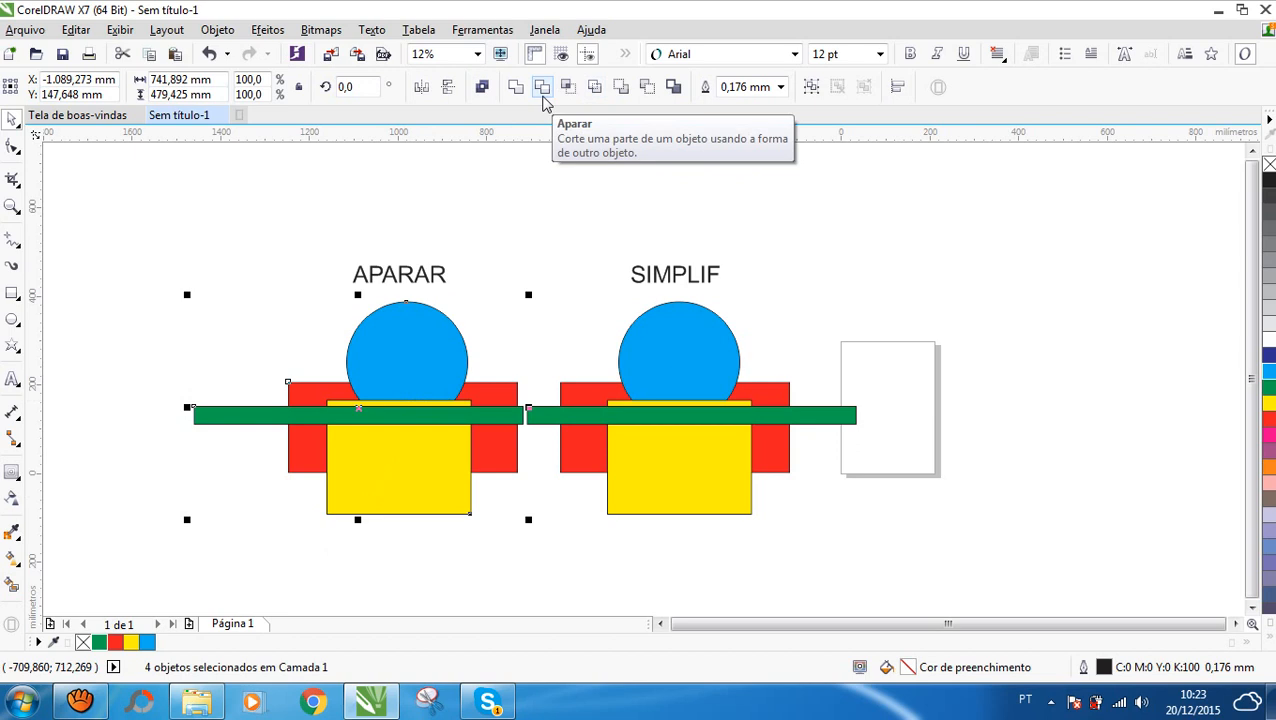
pyautogui.click(543, 88)
pyautogui.click(258, 398)
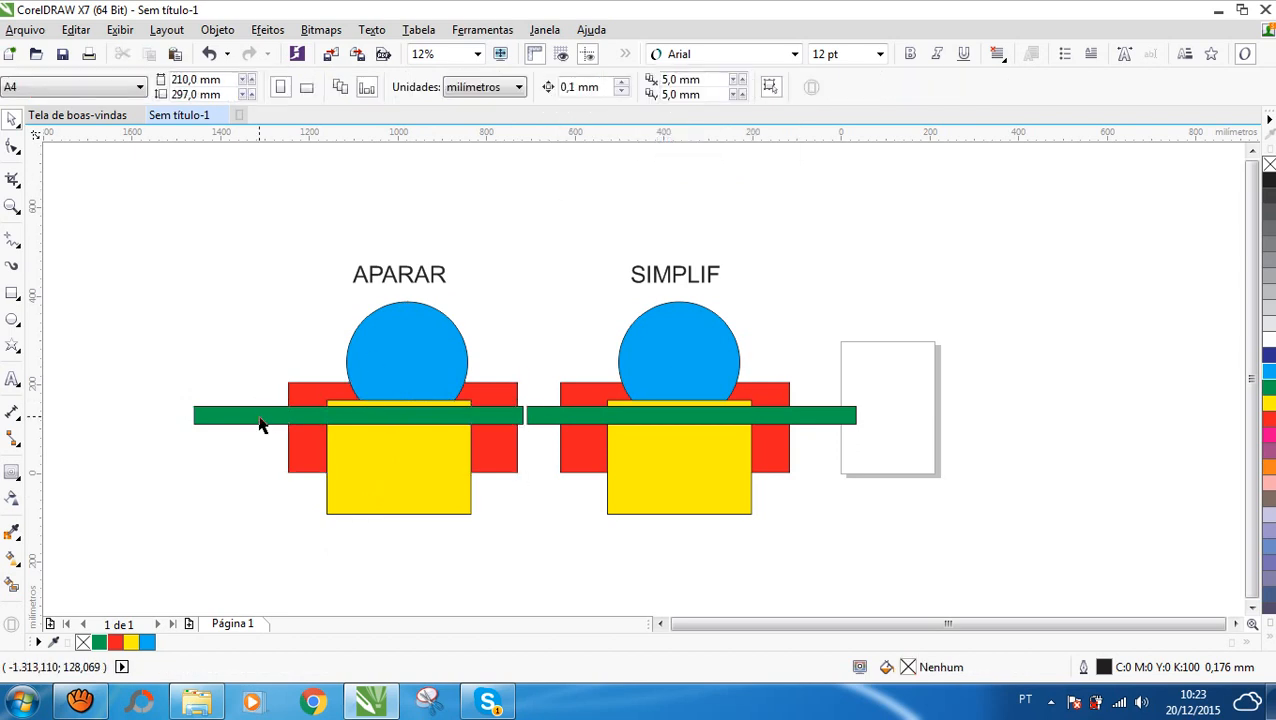
pyautogui.moveTo(258, 421); pyautogui.dragTo(278, 547)
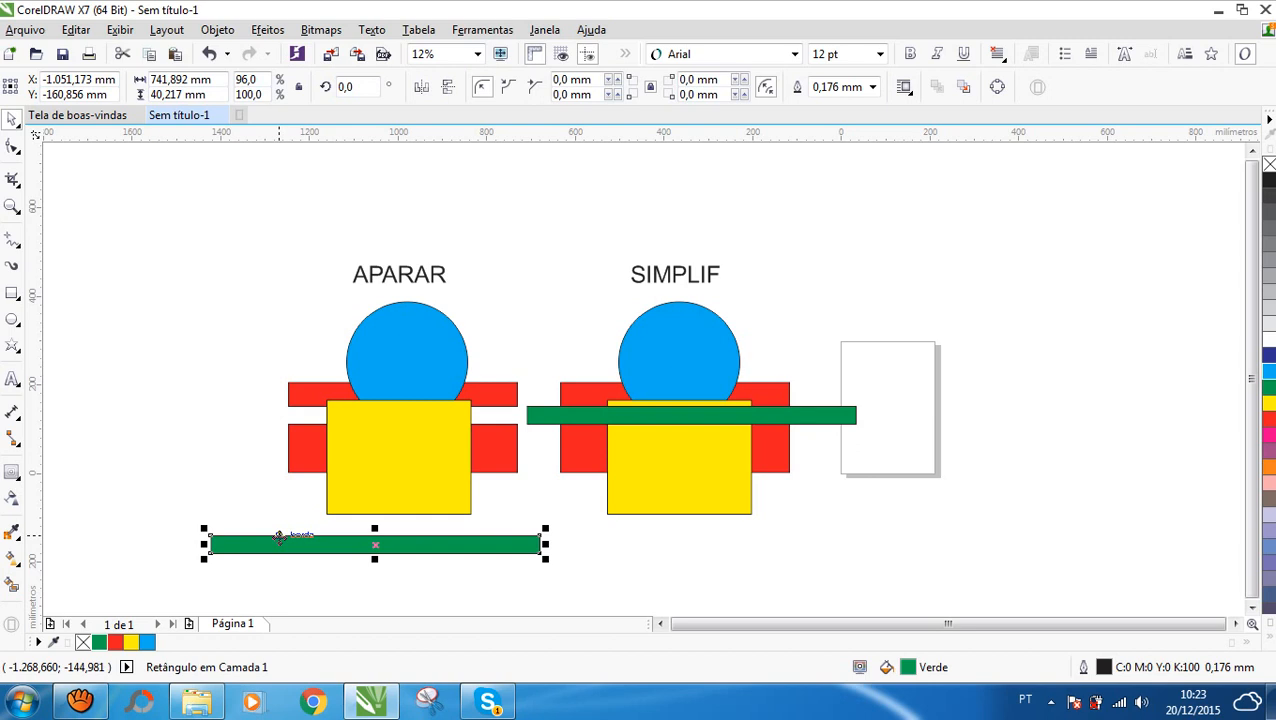
pyautogui.hotkey('ctrl', 'z')
# - Delete both figures together with their APARAR and SIMPLIF labels
pyautogui.click(848, 512)
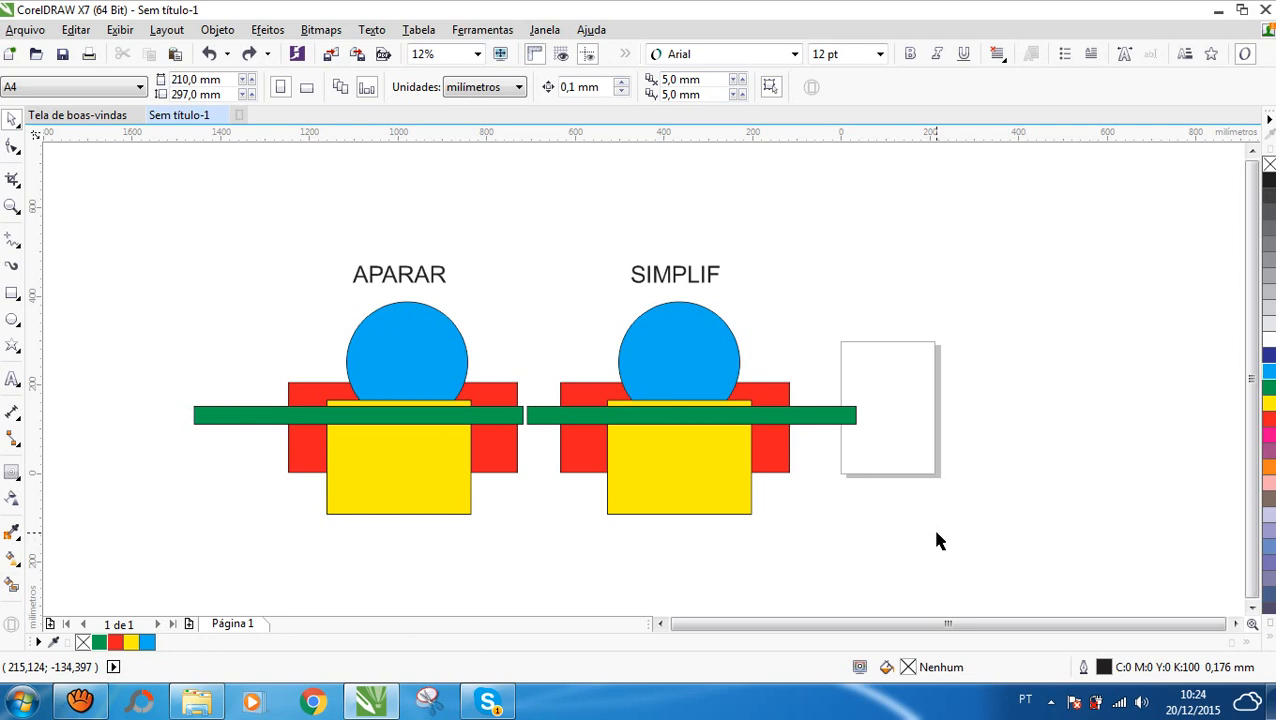
pyautogui.moveTo(922, 546); pyautogui.dragTo(142, 220)
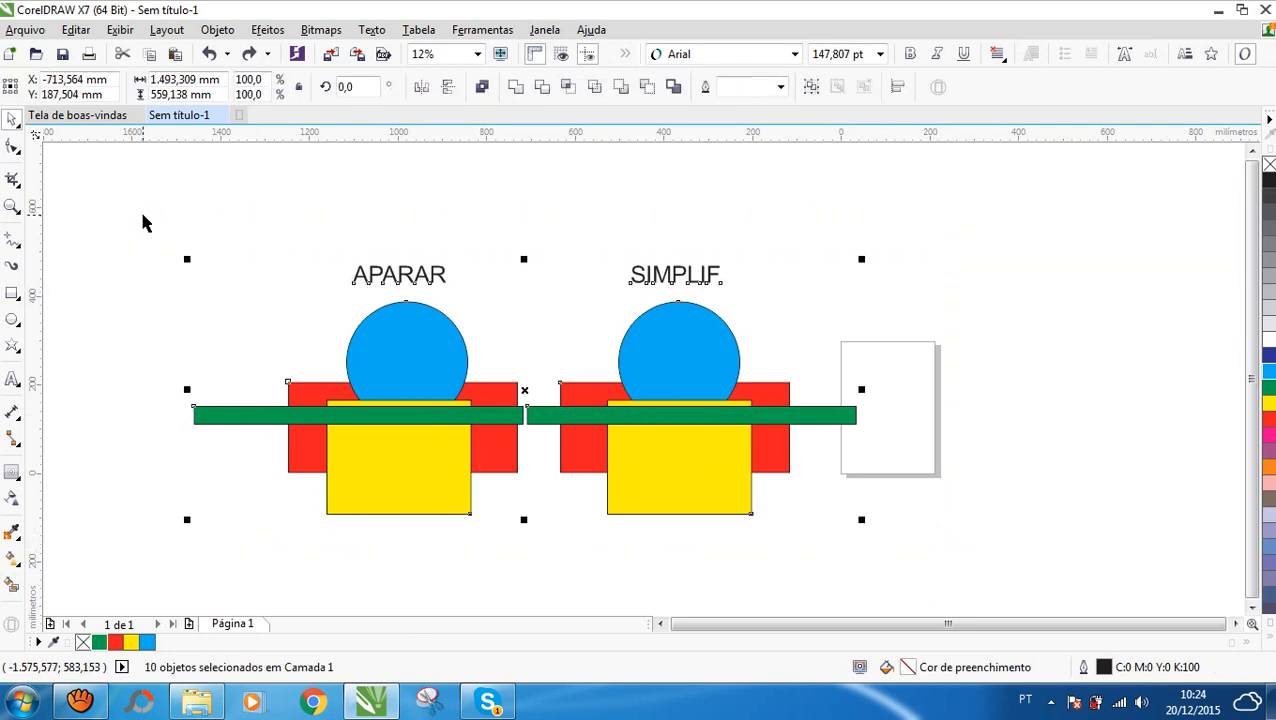
pyautogui.press('Delete')
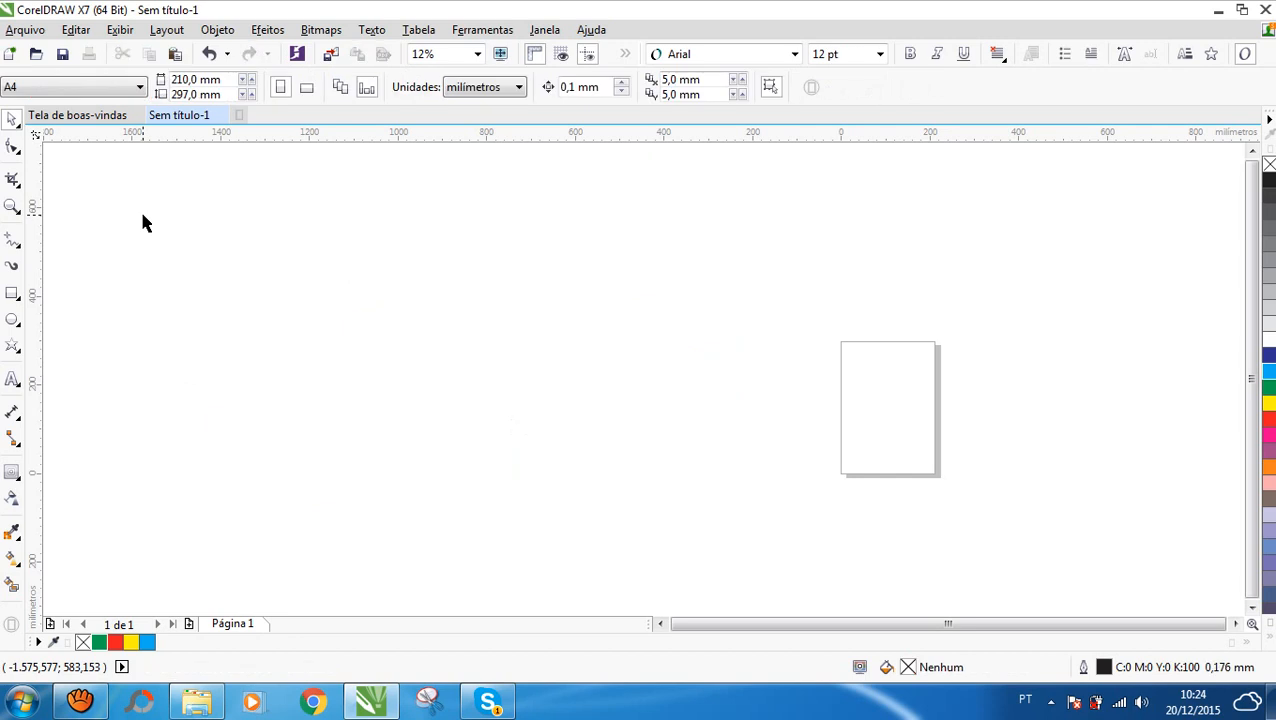
# - Draw a circle about 406 mm across and a rectangle about 1,090 × 305 mm overlapping the circle's lower half
pyautogui.click(11, 322)
pyautogui.moveTo(326, 280); pyautogui.dragTo(506, 433)
pyautogui.click(12, 294)
pyautogui.moveTo(664, 508); pyautogui.dragTo(180, 373)
# - Fill the circle red and the overlapping rectangle cyan
pyautogui.click(12, 119)
pyautogui.click(428, 313)
pyautogui.click(117, 643)
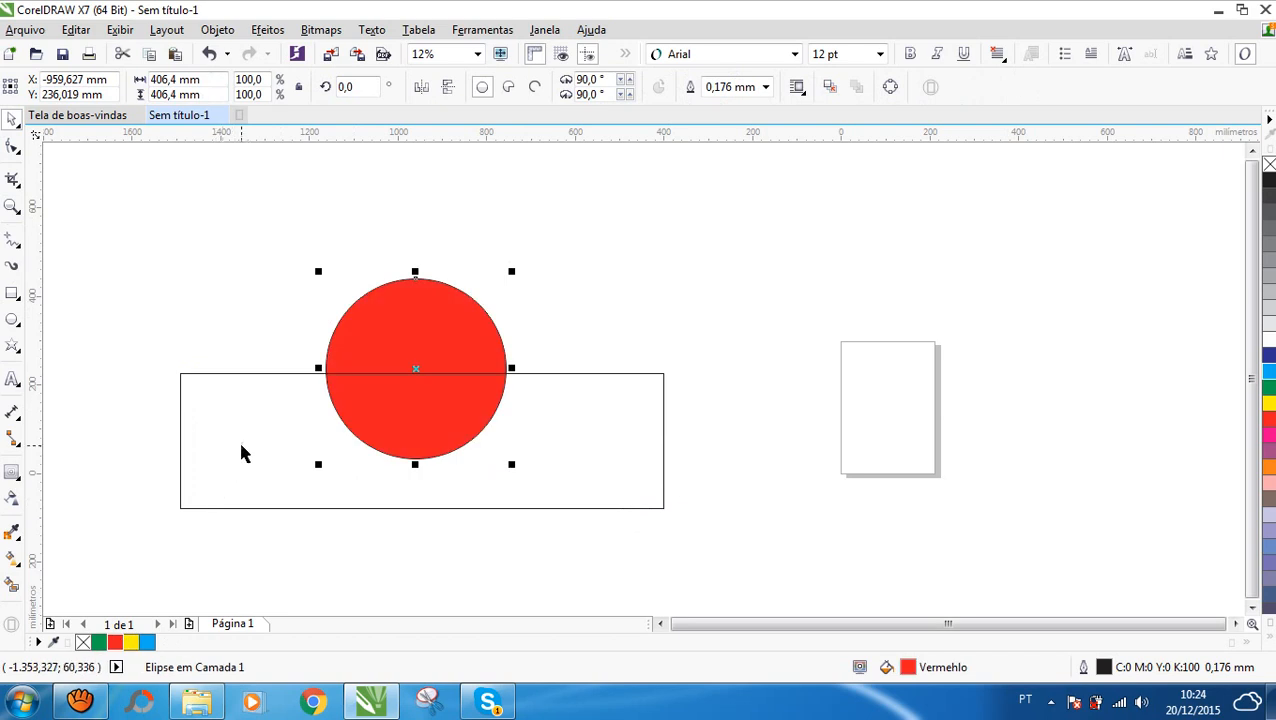
pyautogui.click(240, 453)
pyautogui.click(148, 643)
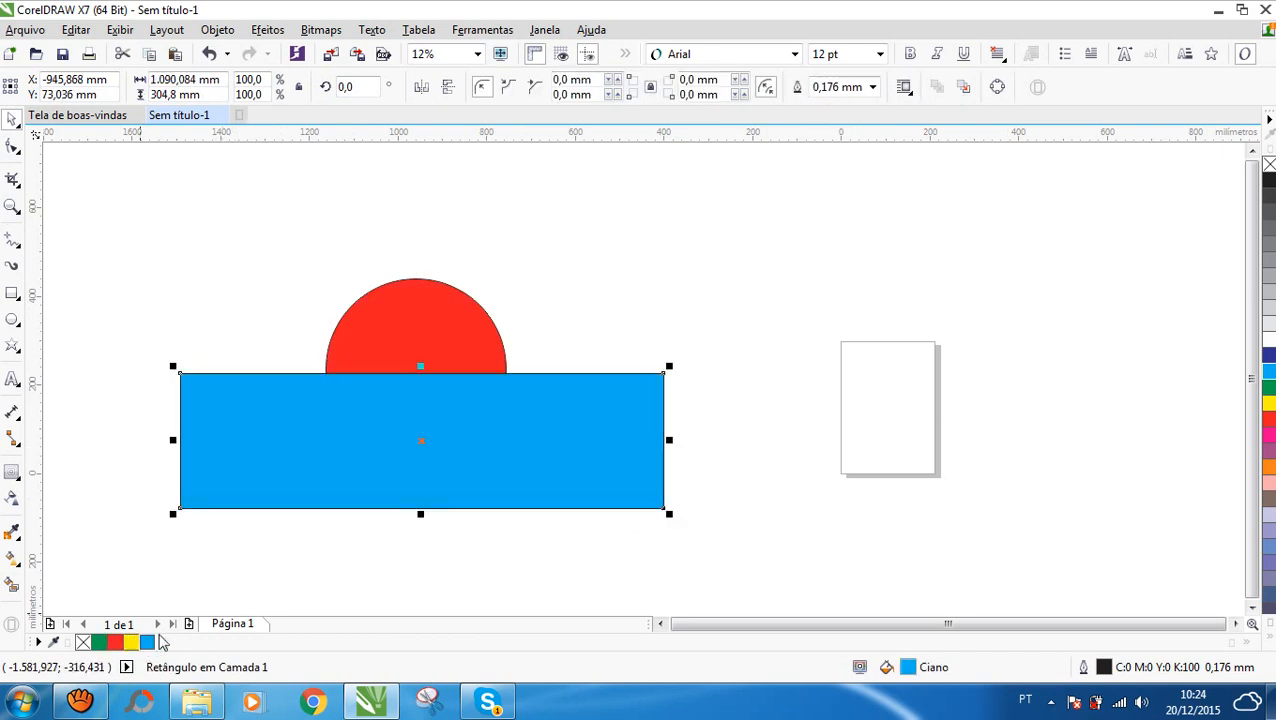
# - Send the rectangle behind the circle, and fill the rectangle green and the circle cyan
pyautogui.hotkey('shift', 'pagedown')
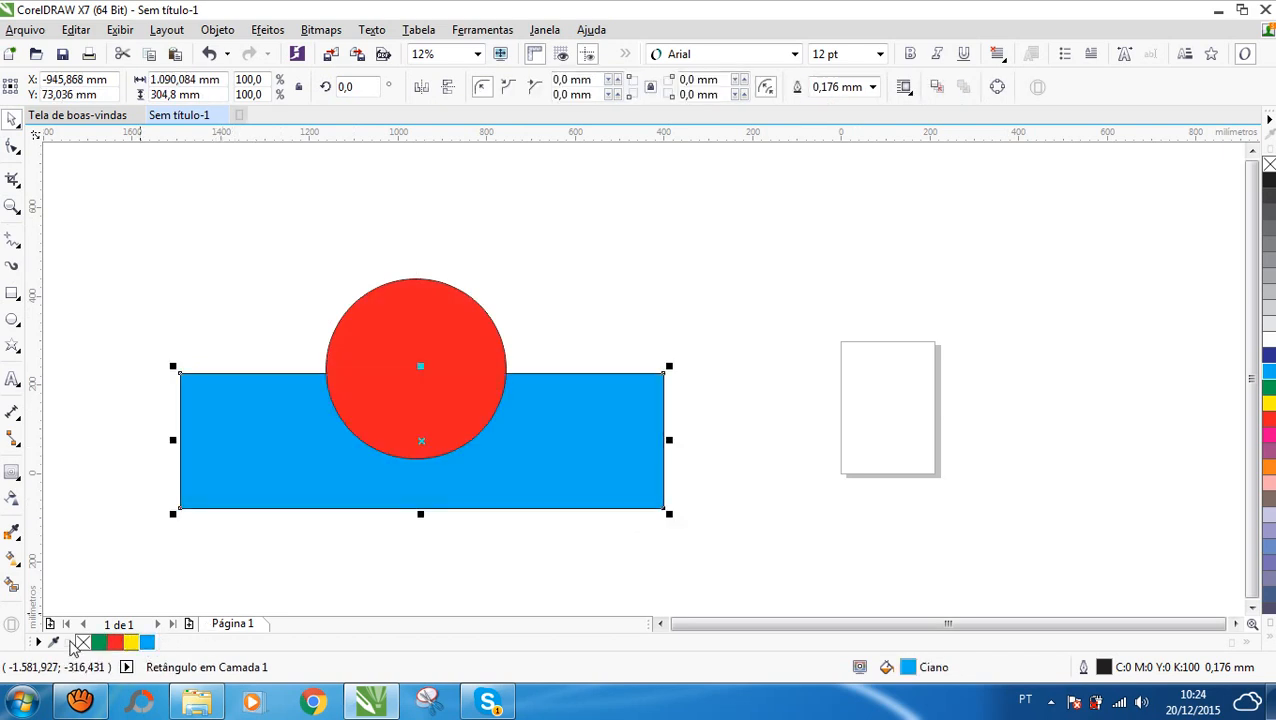
pyautogui.click(99, 643)
pyautogui.click(442, 315)
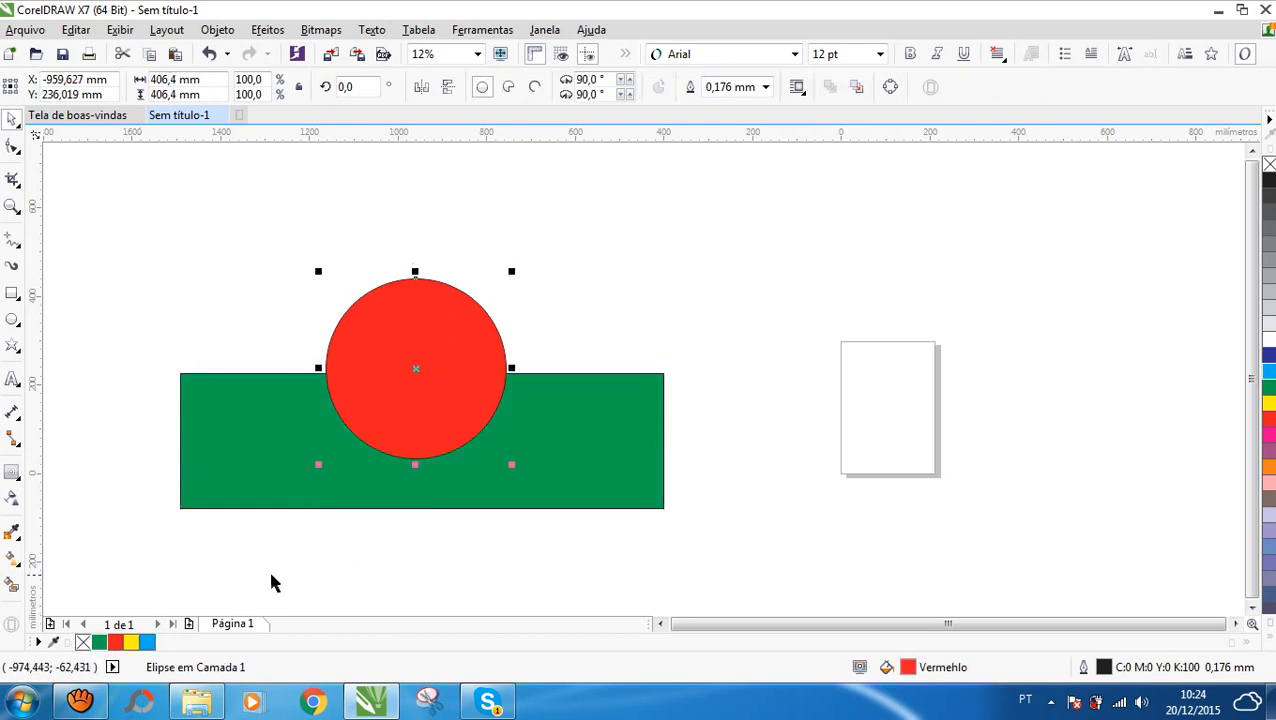
pyautogui.click(148, 643)
# - Apply Front Minus Back to the cyan circle and green rectangle, and undo the operation
pyautogui.scroll(-2, 716, 365)
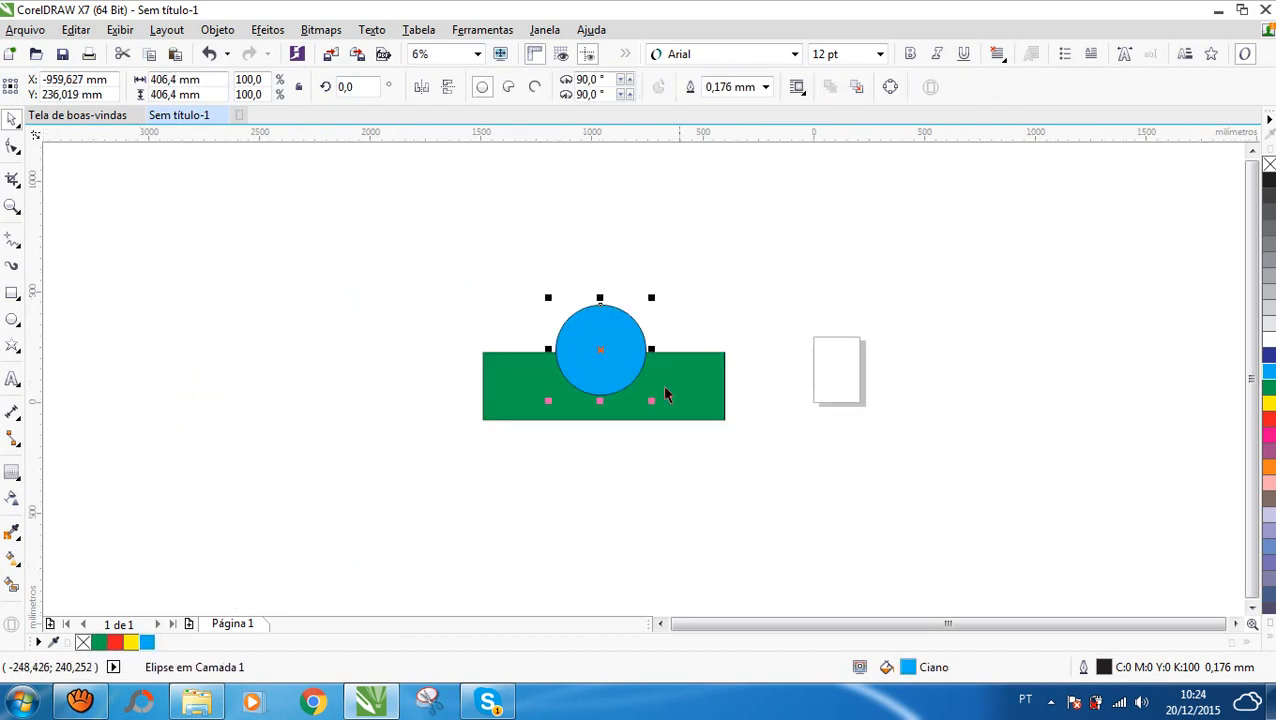
pyautogui.scroll(2, 641, 393)
pyautogui.scroll(-1, 615, 389)
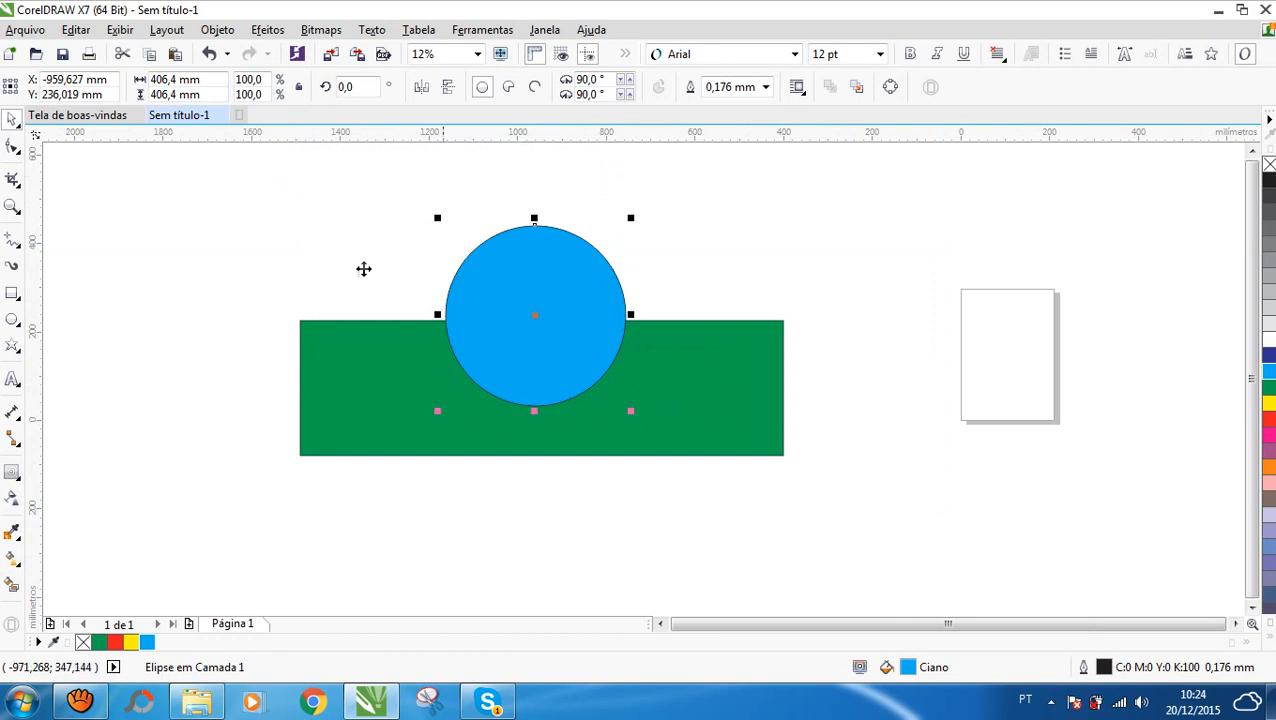
pyautogui.moveTo(231, 185); pyautogui.dragTo(880, 512)
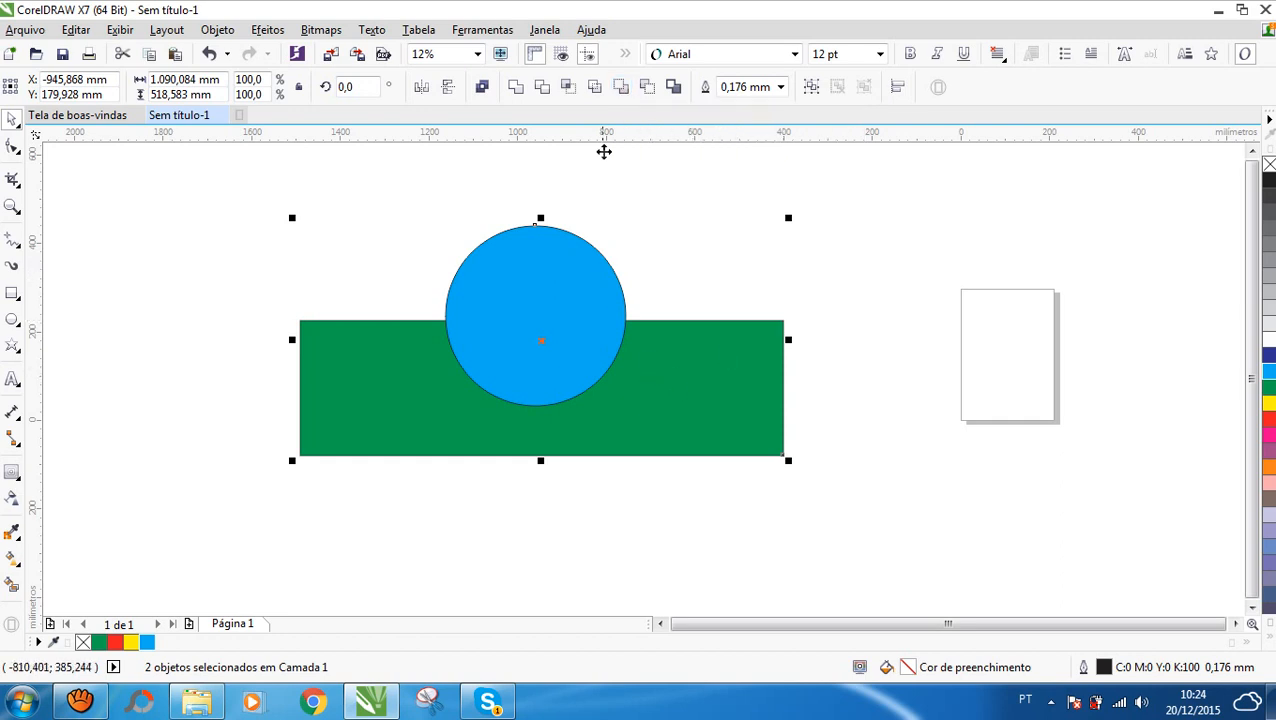
pyautogui.click(618, 88)
pyautogui.click(490, 373)
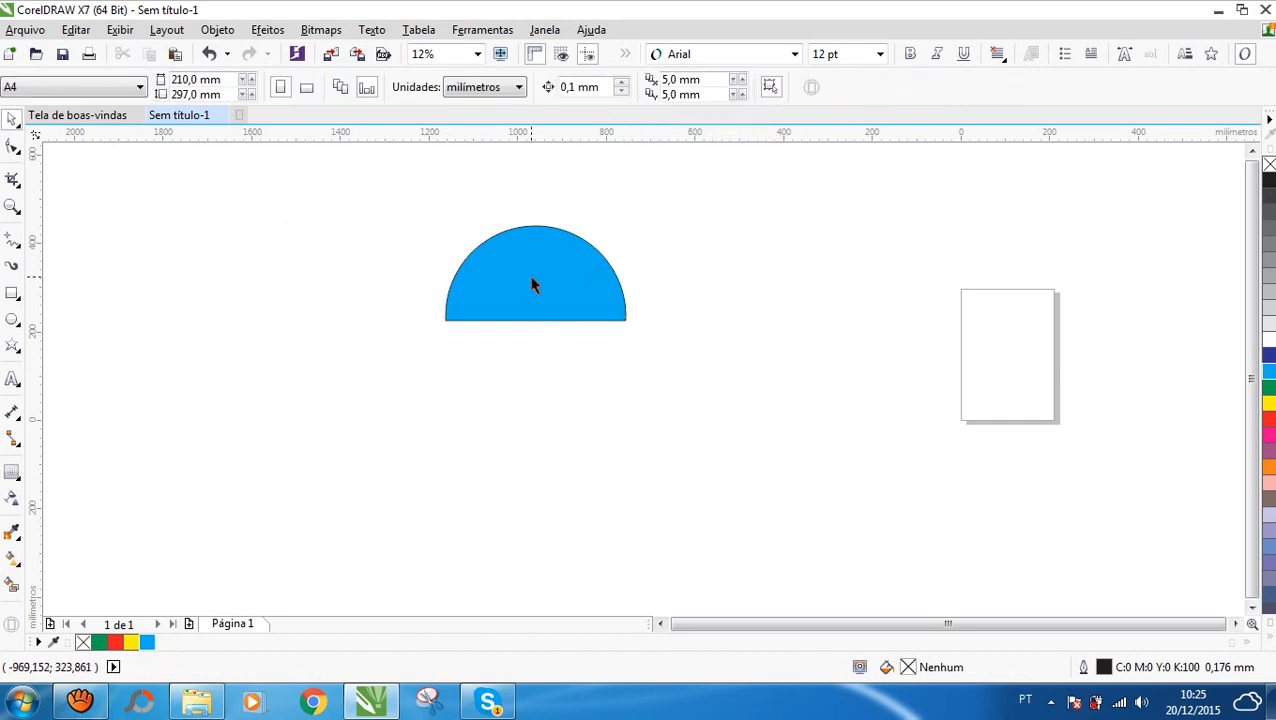
pyautogui.hotkey('ctrl', 'z')
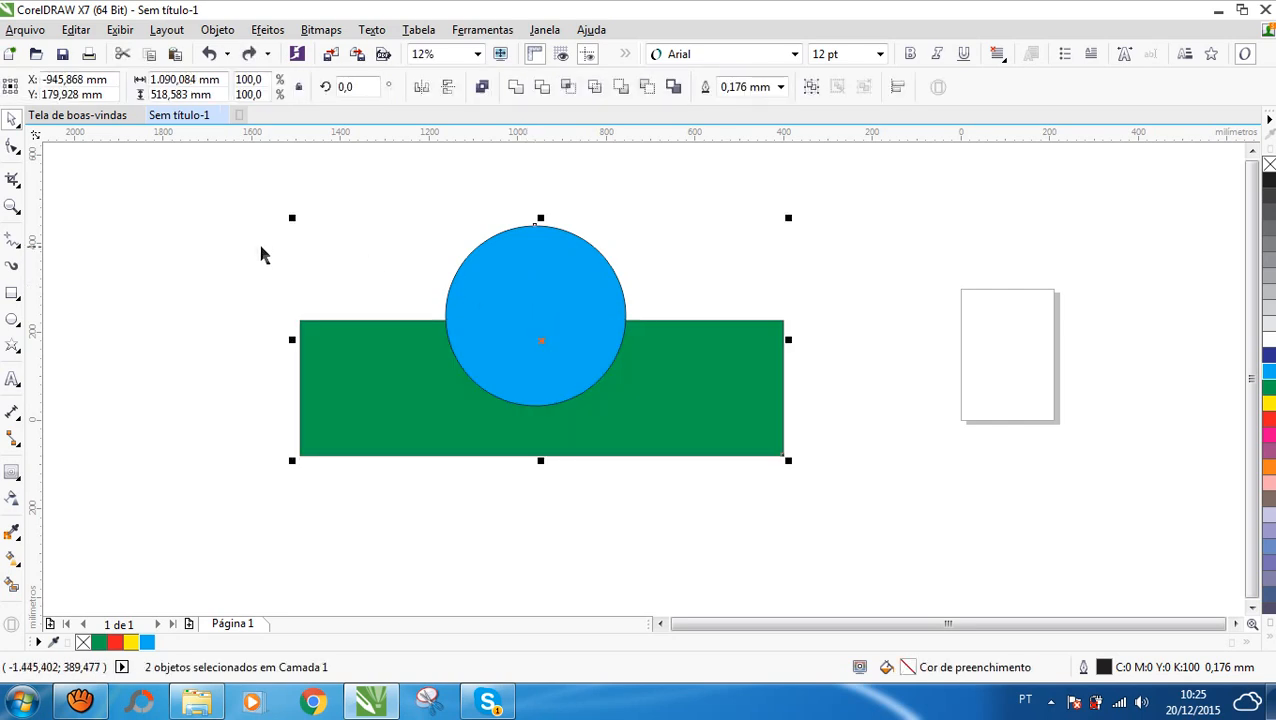
# - Place a copy of the circle and rectangle pair about 1,250 mm to the left of the original
pyautogui.click(376, 258)
pyautogui.scroll(-2, 524, 325)
pyautogui.moveTo(259, 225); pyautogui.dragTo(681, 399)
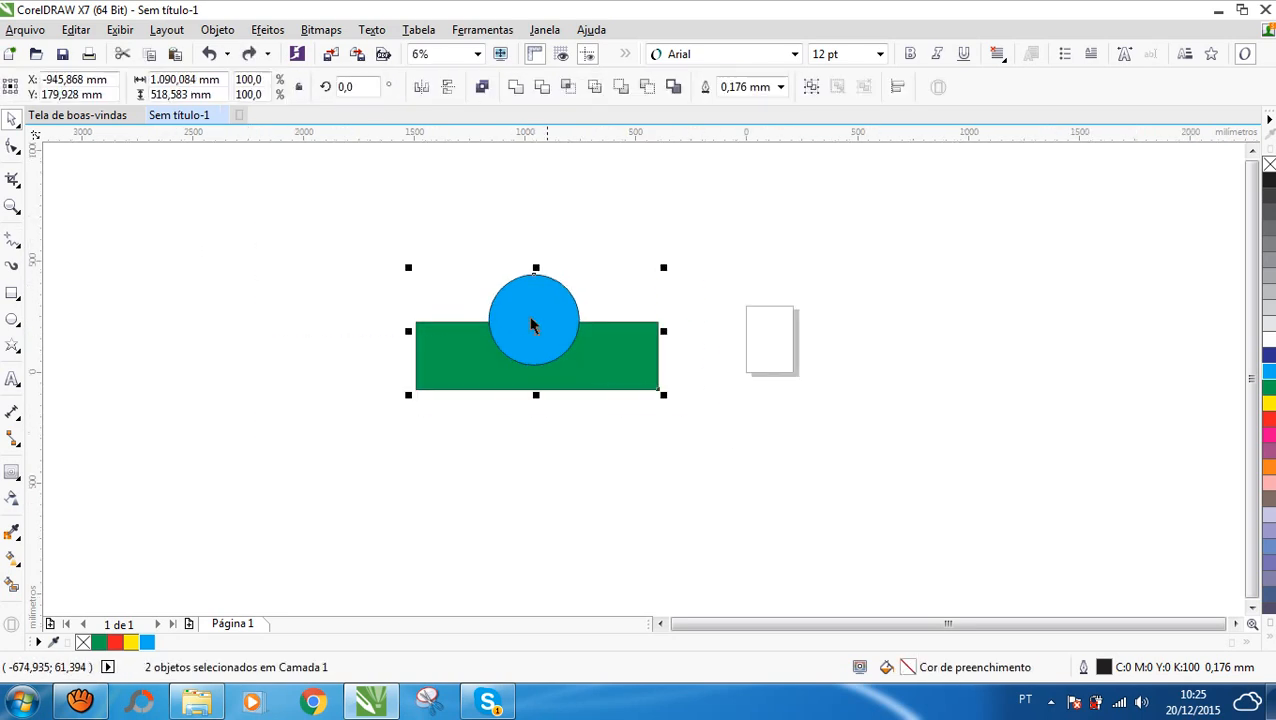
pyautogui.moveTo(506, 315); pyautogui.dragTo(273, 313)
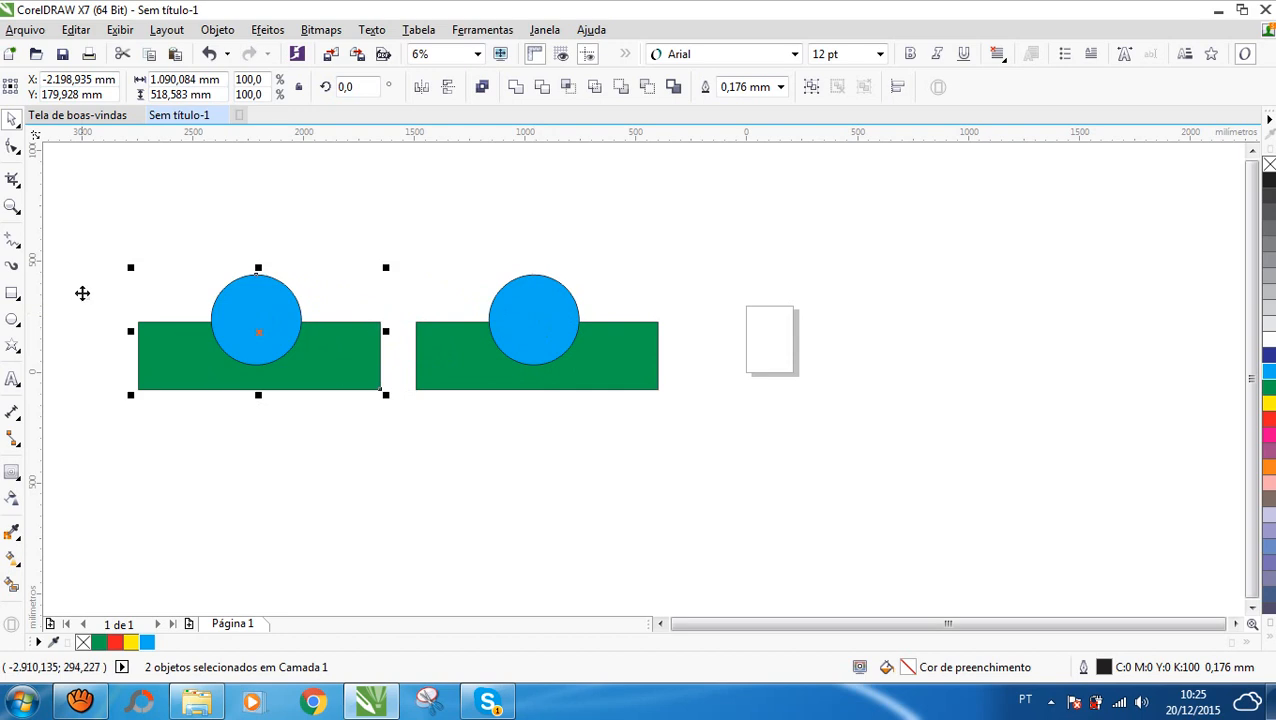
# - Trim the cyan circle of the copied pair with its green rectangle, keeping the rectangle
pyautogui.scroll(2, 84, 298)
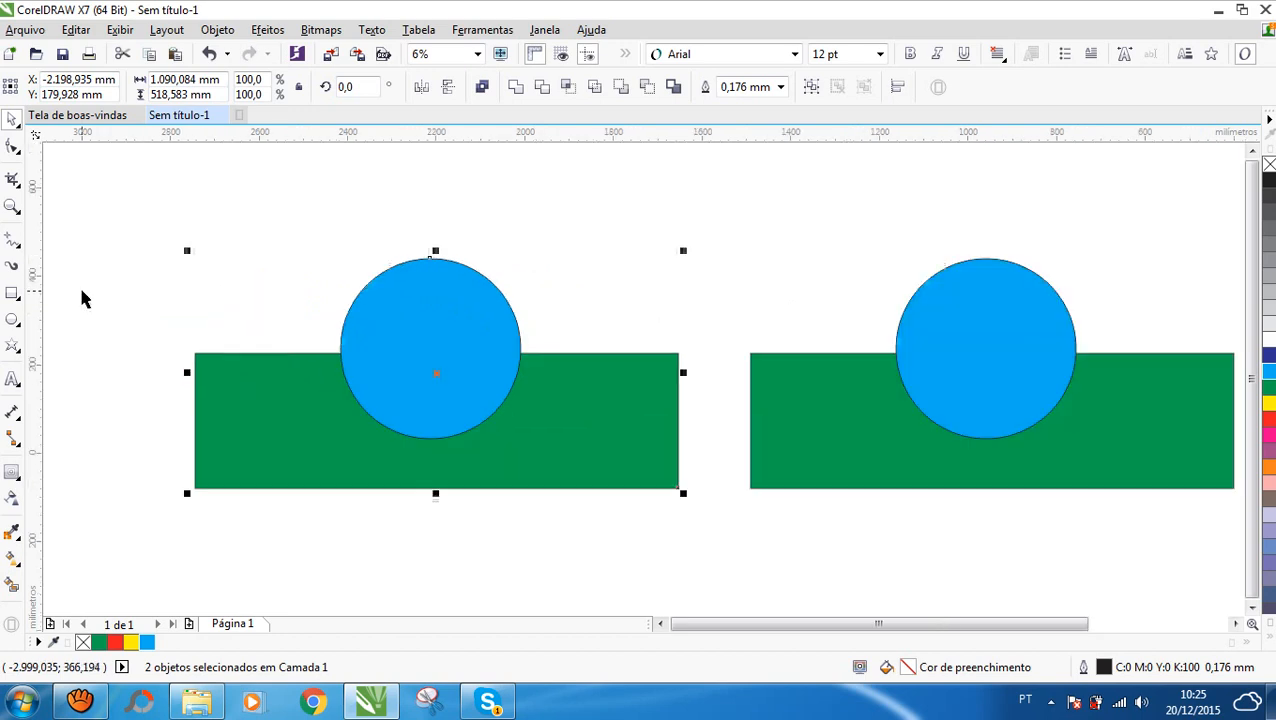
pyautogui.click(541, 177)
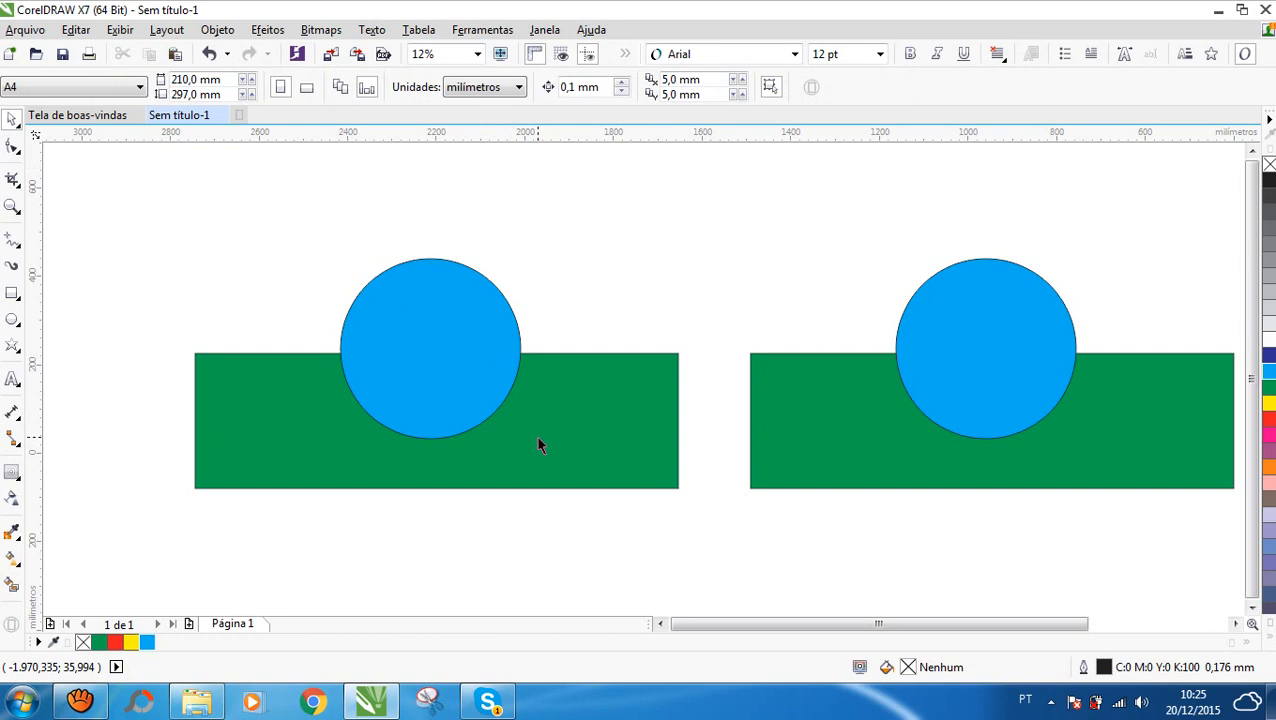
pyautogui.click(538, 445)
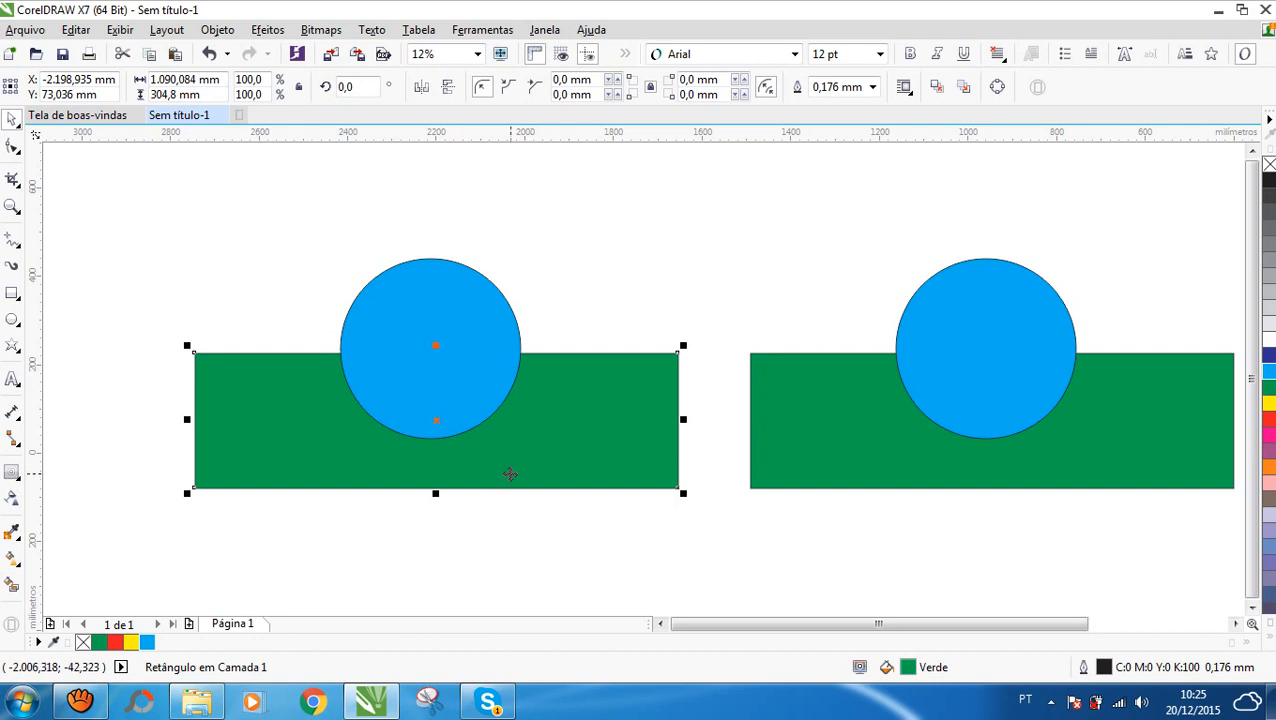
pyautogui.keyDown('shift'); pyautogui.click(437, 300); pyautogui.keyUp('shift')
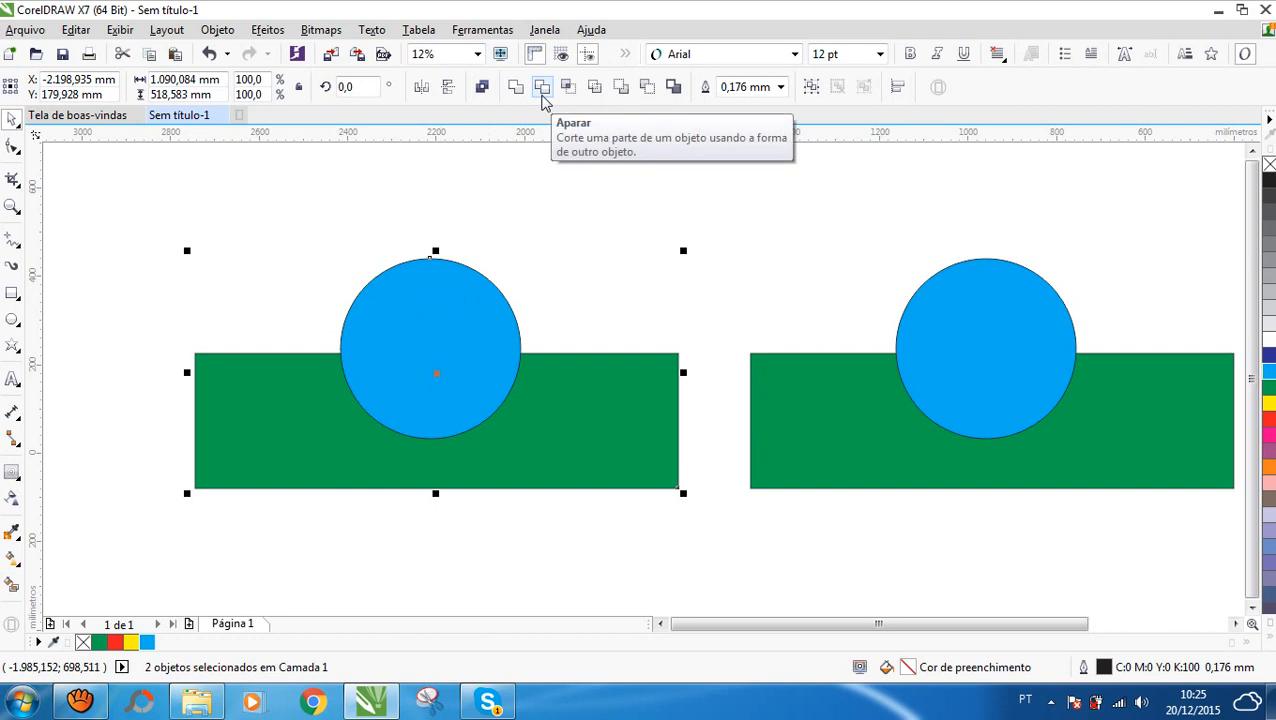
pyautogui.click(541, 88)
pyautogui.click(449, 463)
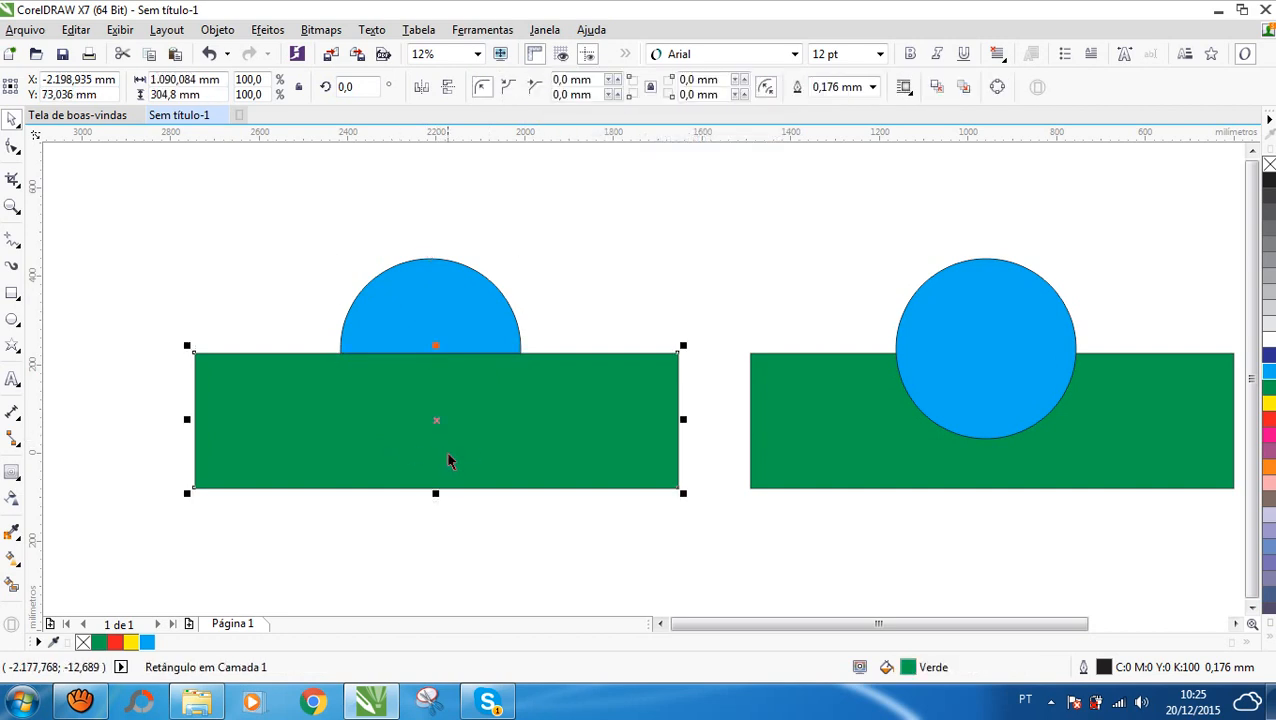
pyautogui.scroll(-1, 447, 460)
pyautogui.scroll(1, 744, 388)
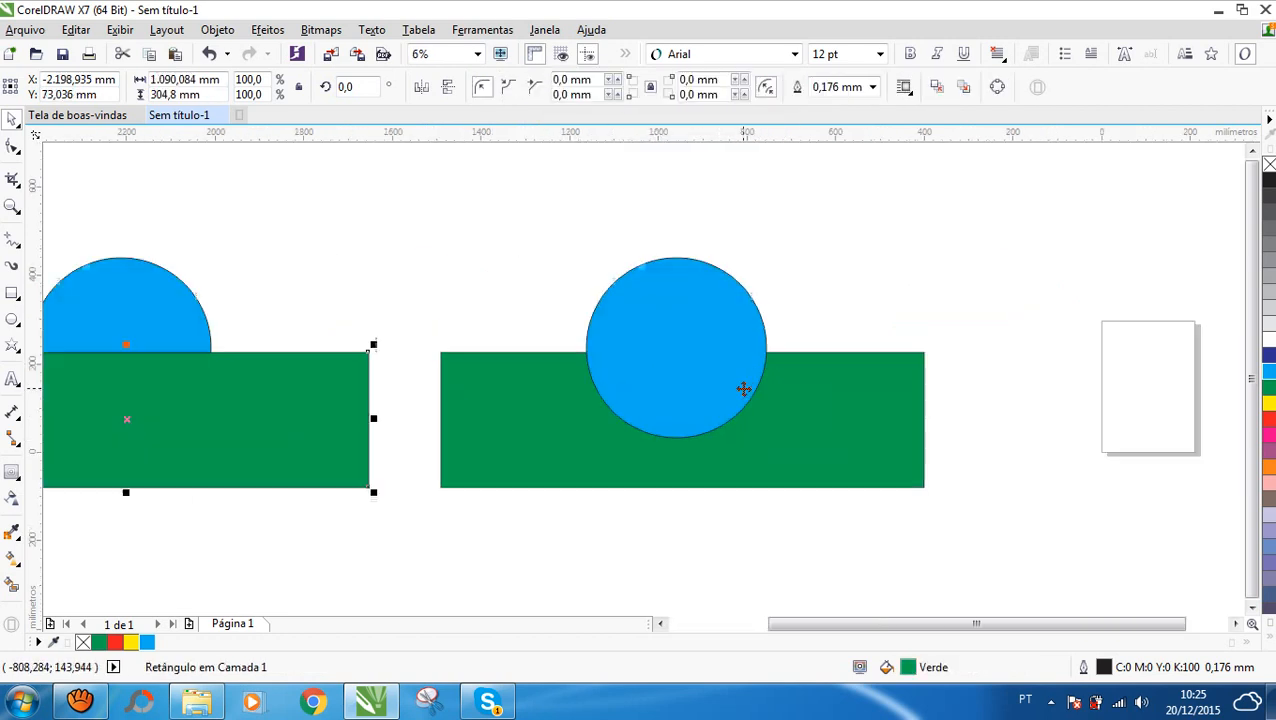
# - Apply Front Minus Back to the cyan circle and green rectangle of the original pair
pyautogui.click(650, 396)
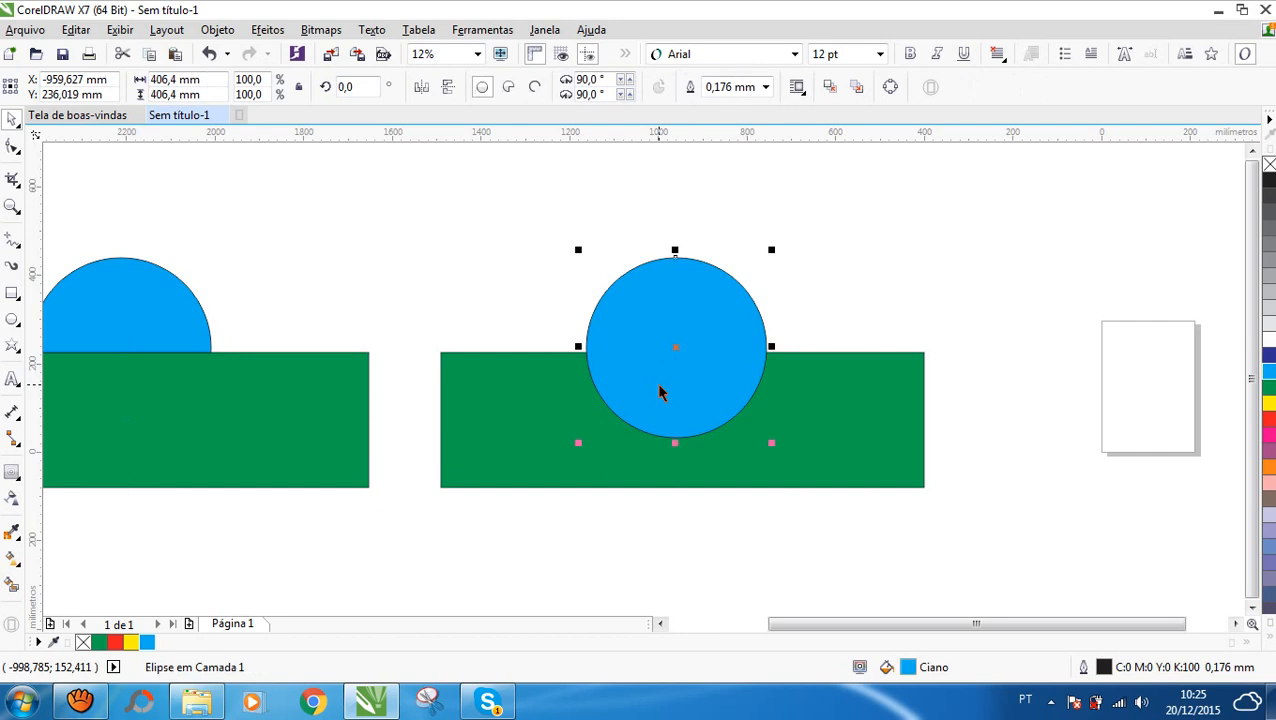
pyautogui.click(803, 441)
pyautogui.keyDown('shift'); pyautogui.click(680, 307); pyautogui.keyUp('shift')
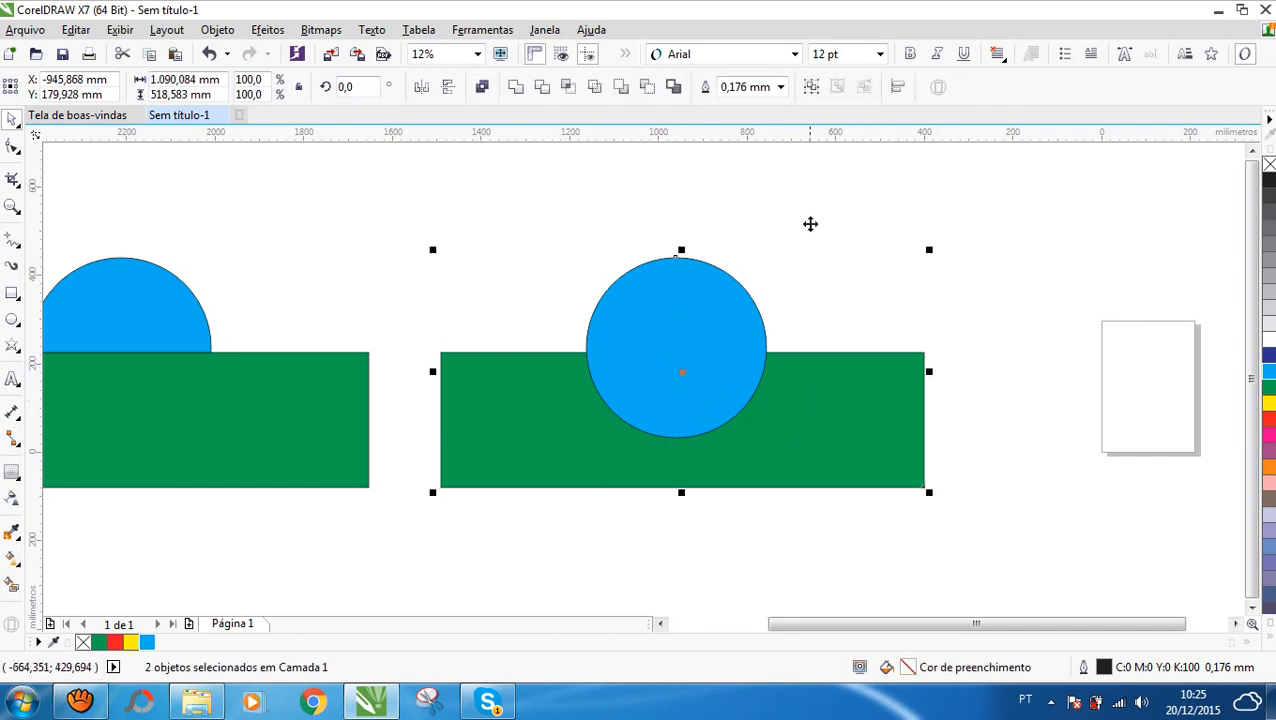
pyautogui.click(808, 272)
pyautogui.click(709, 325)
pyautogui.click(689, 279)
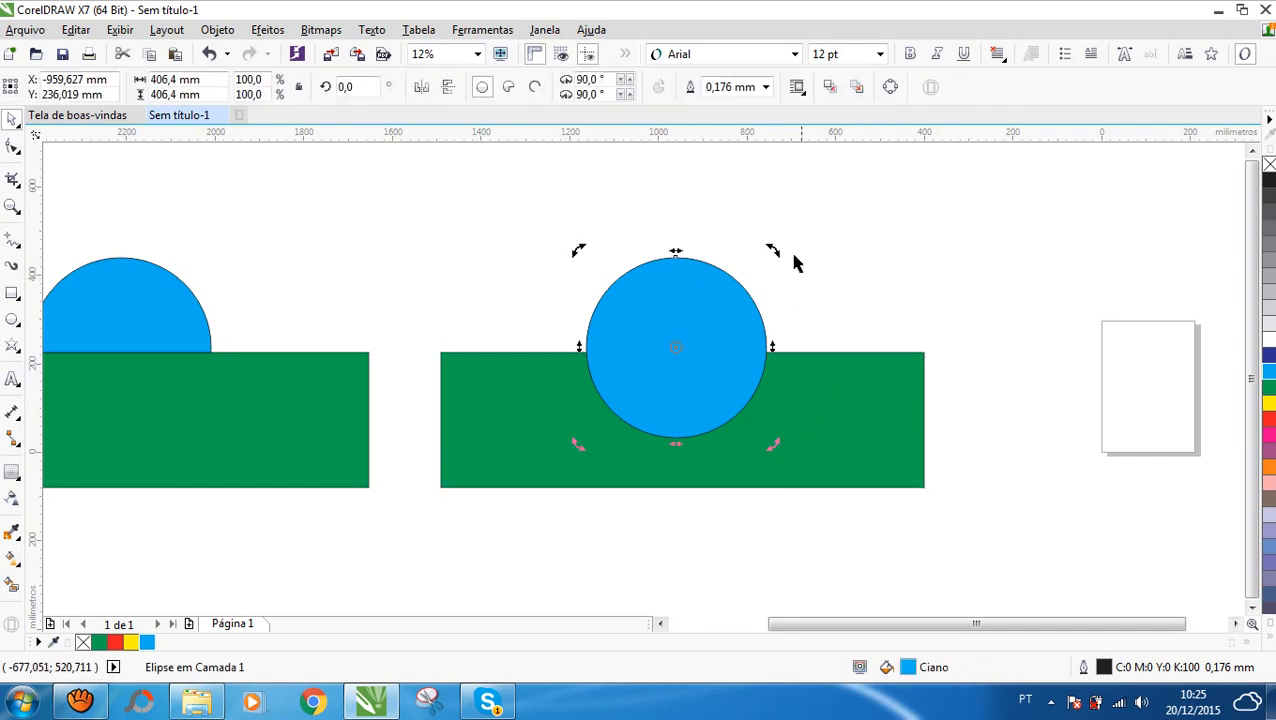
pyautogui.keyDown('shift'); pyautogui.click(832, 385); pyautogui.keyUp('shift')
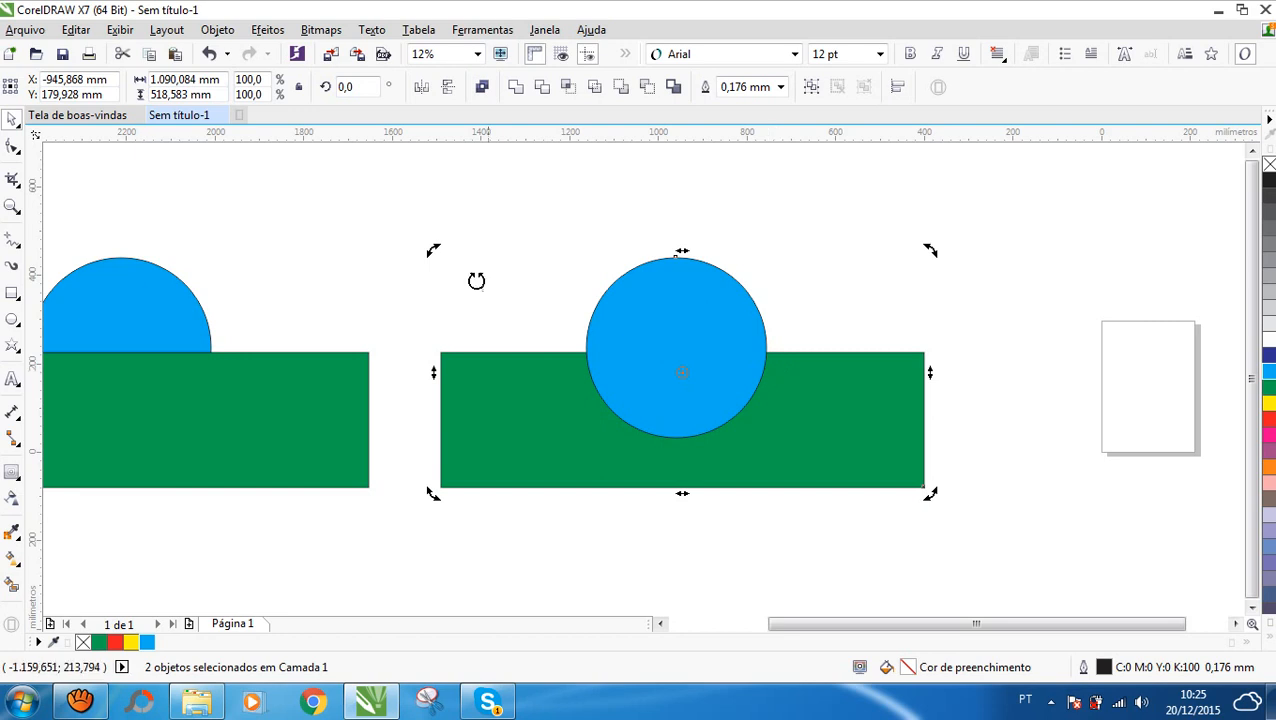
pyautogui.click(620, 90)
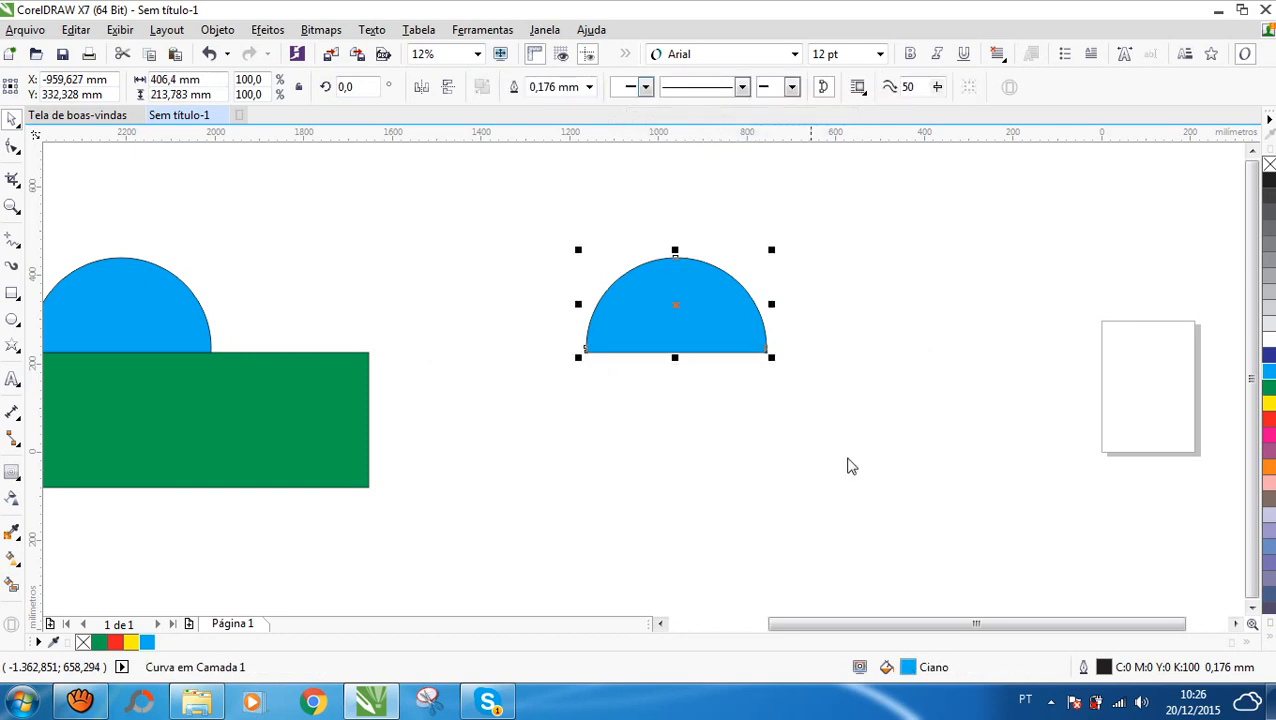
pyautogui.click(743, 444)
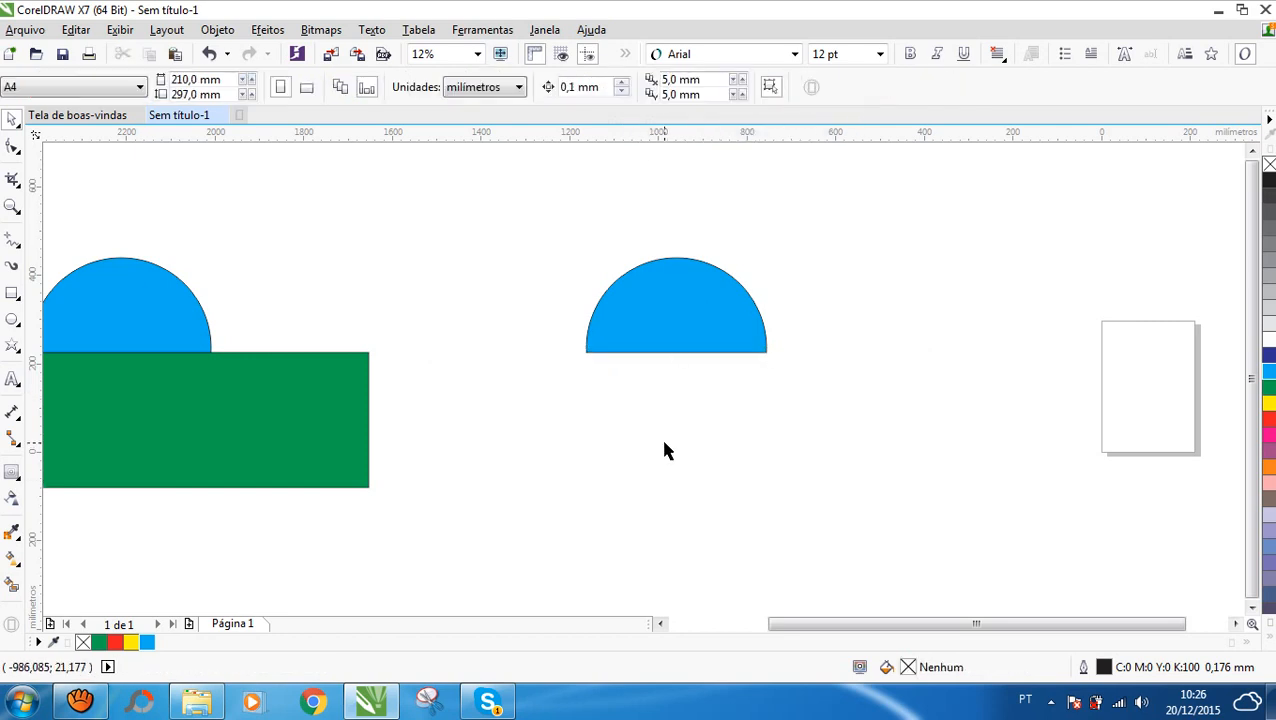
# - Move the copied pair's trimmed half circle off its rectangle, and undo this move and the shaping operations on both pairs
pyautogui.click(232, 399)
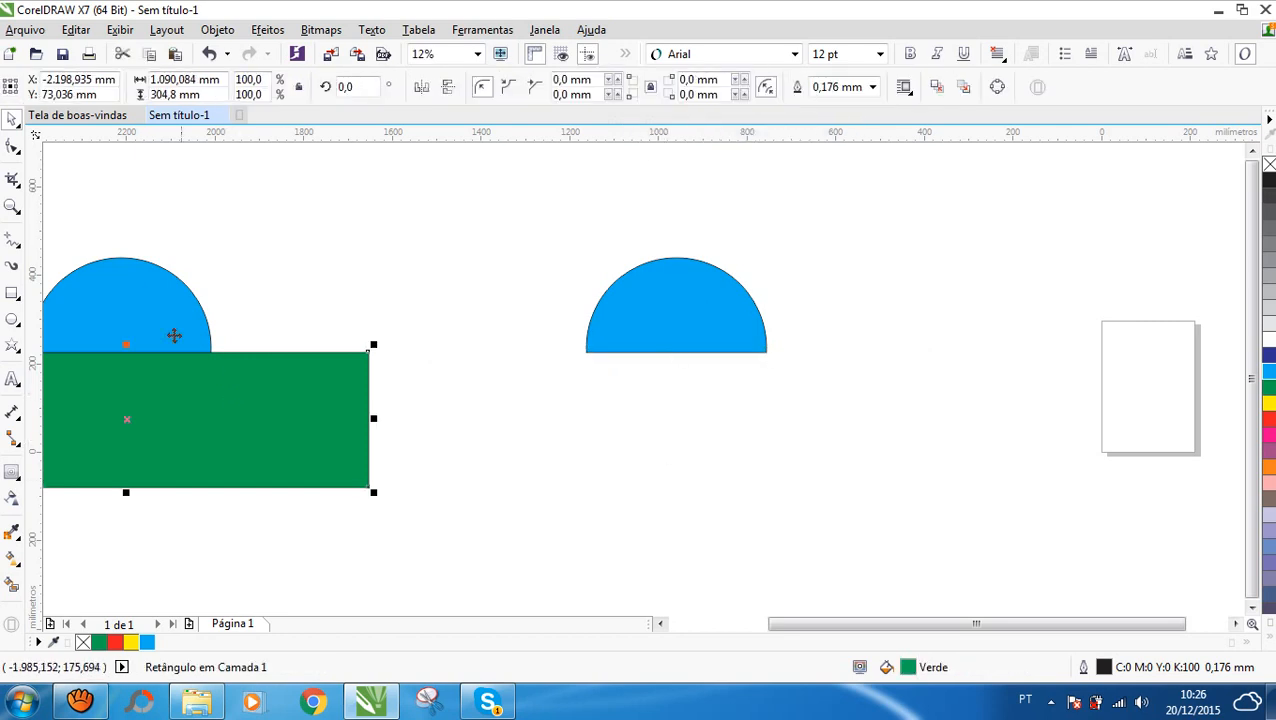
pyautogui.moveTo(174, 335); pyautogui.dragTo(205, 293)
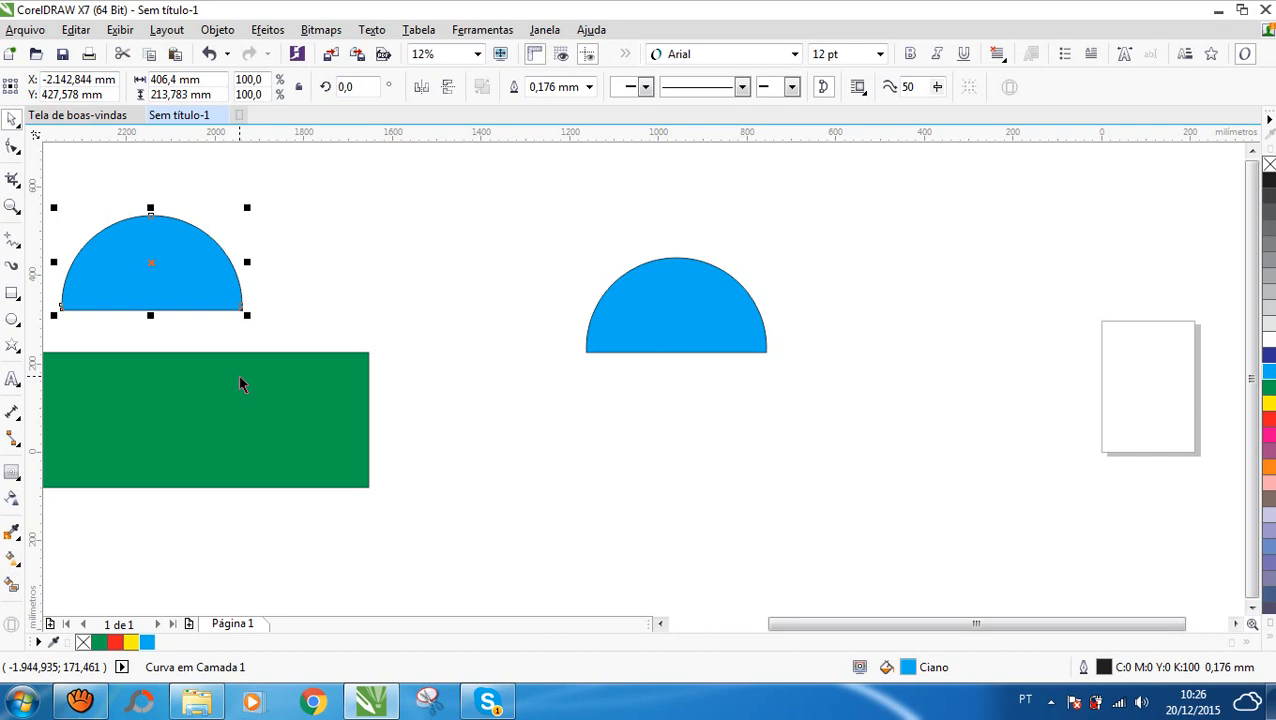
pyautogui.hotkey('ctrl', 'z')
pyautogui.hotkey('ctrl', 'z')
pyautogui.hotkey('ctrl', 'z')
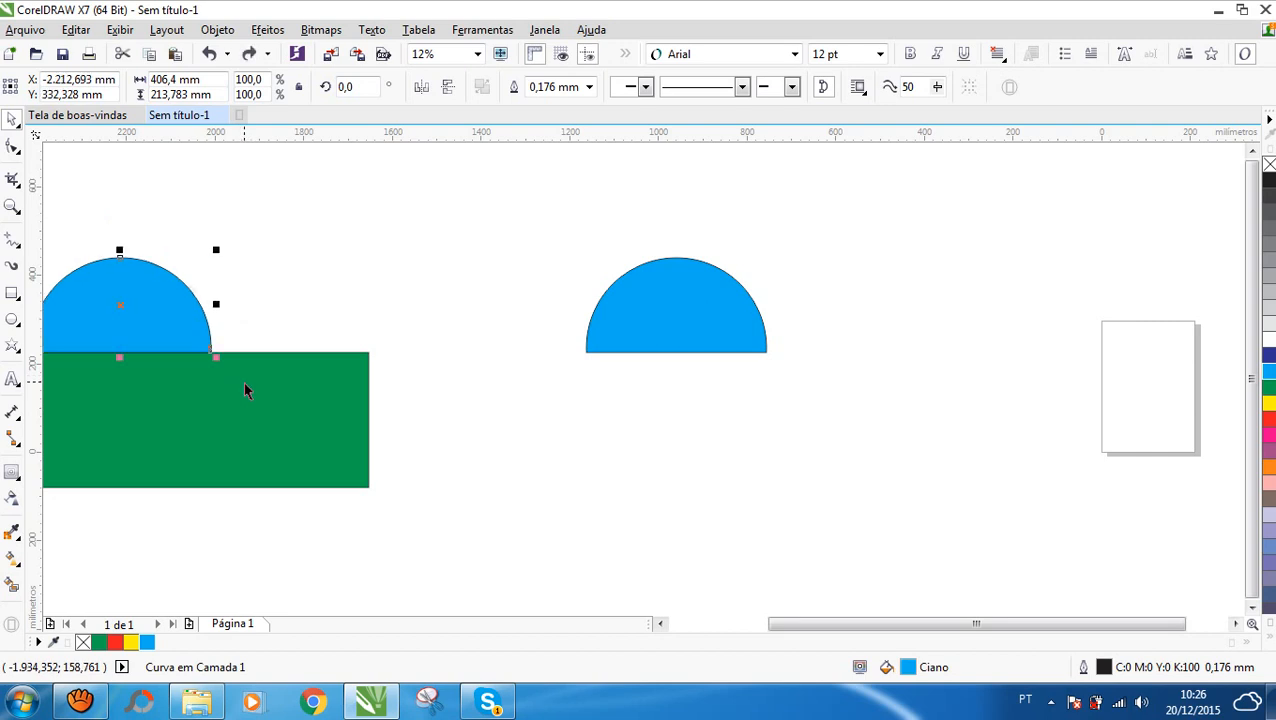
# - Stretch the original pair's circle downward into an ellipse about 793 mm tall, and shift it slightly upward across the rectangle
pyautogui.scroll(-1, 755, 380)
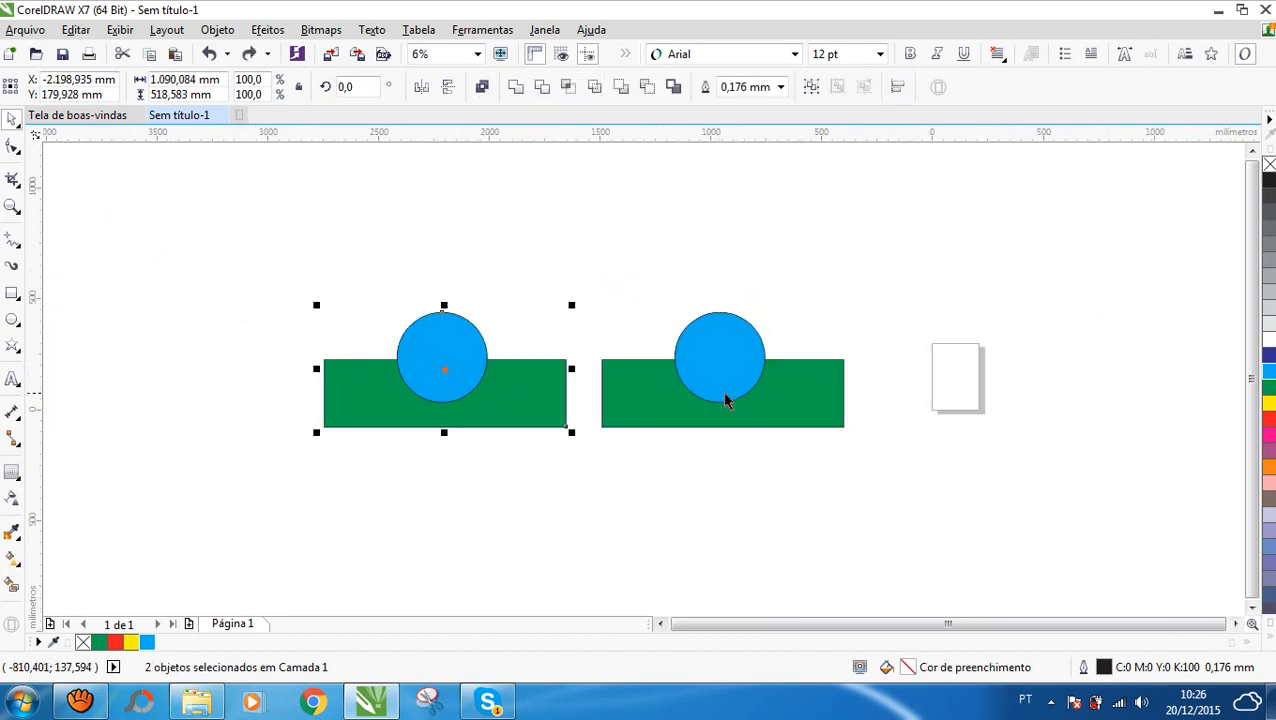
pyautogui.scroll(1, 706, 362)
pyautogui.scroll(-1, 708, 363)
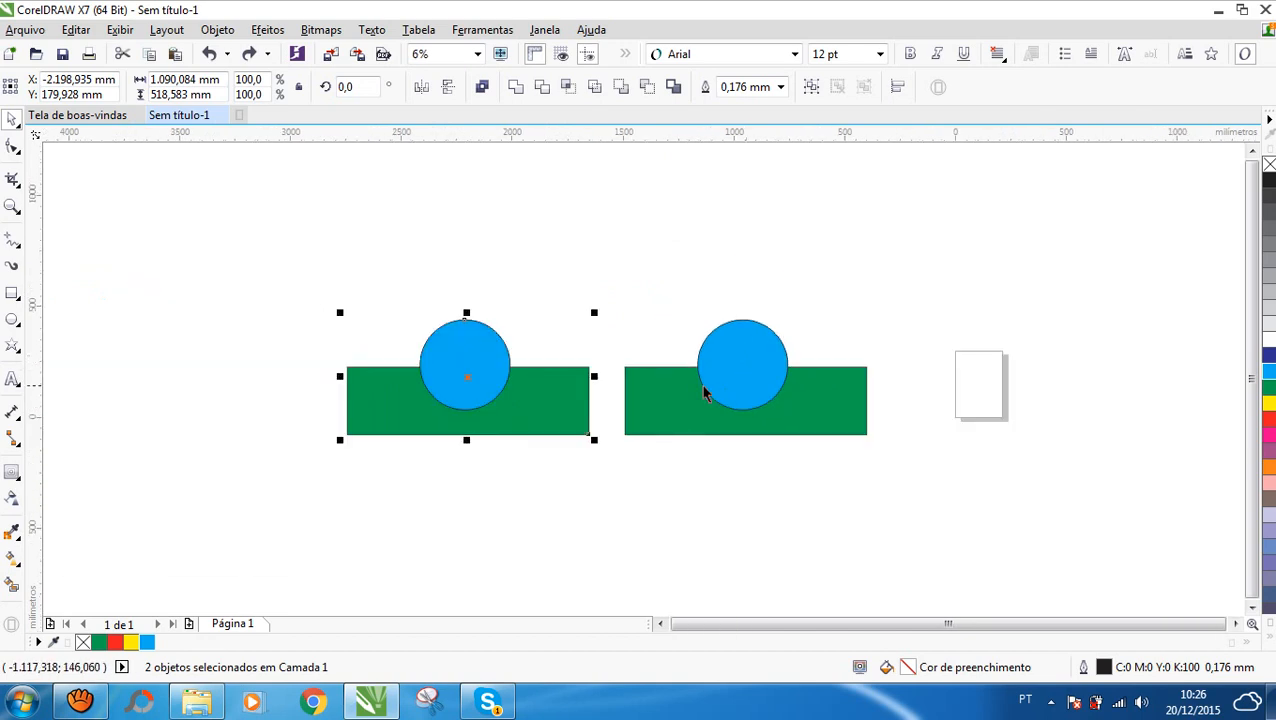
pyautogui.scroll(1, 710, 390)
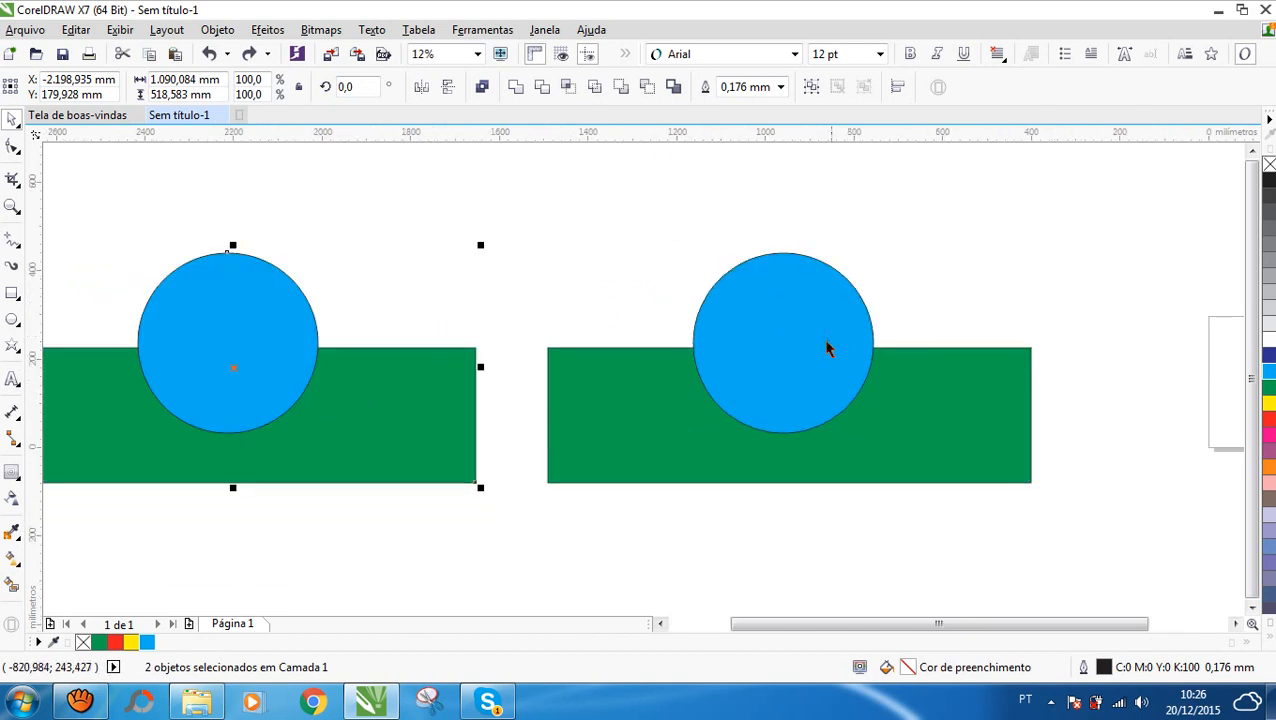
pyautogui.scroll(-1, 854, 347)
pyautogui.click(799, 346)
pyautogui.moveTo(799, 390); pyautogui.dragTo(799, 480)
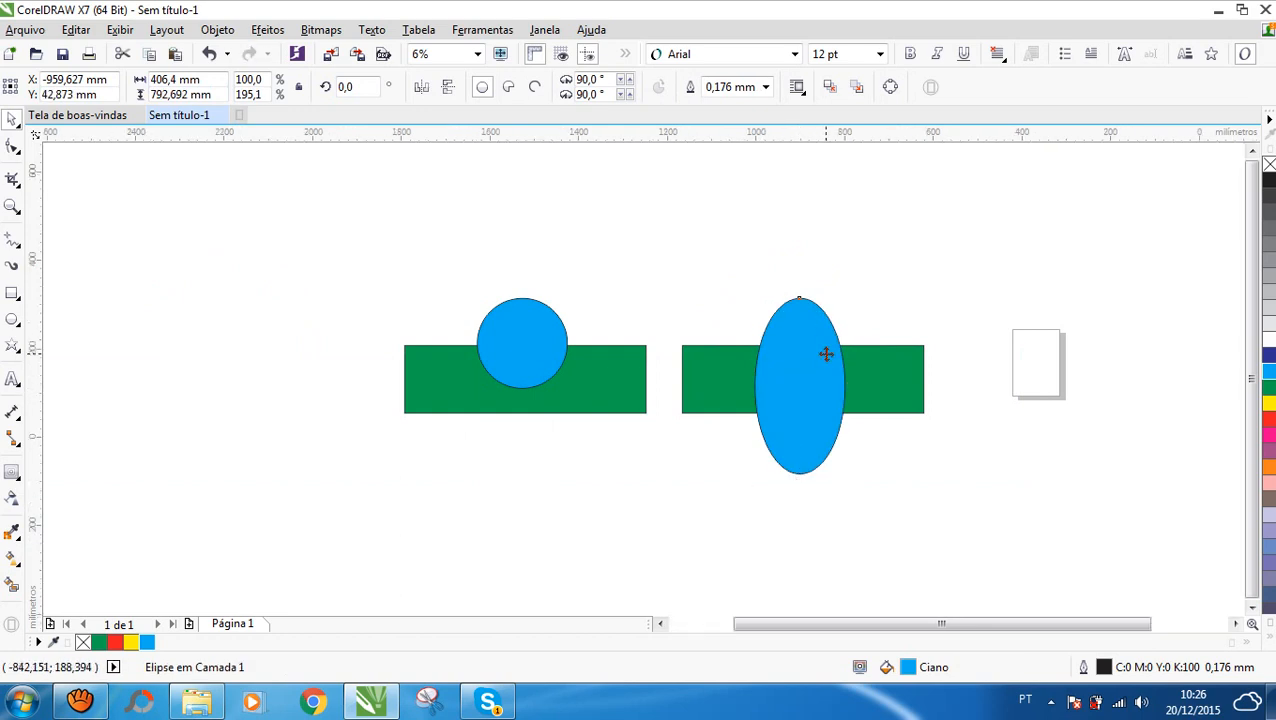
pyautogui.scroll(1, 826, 353)
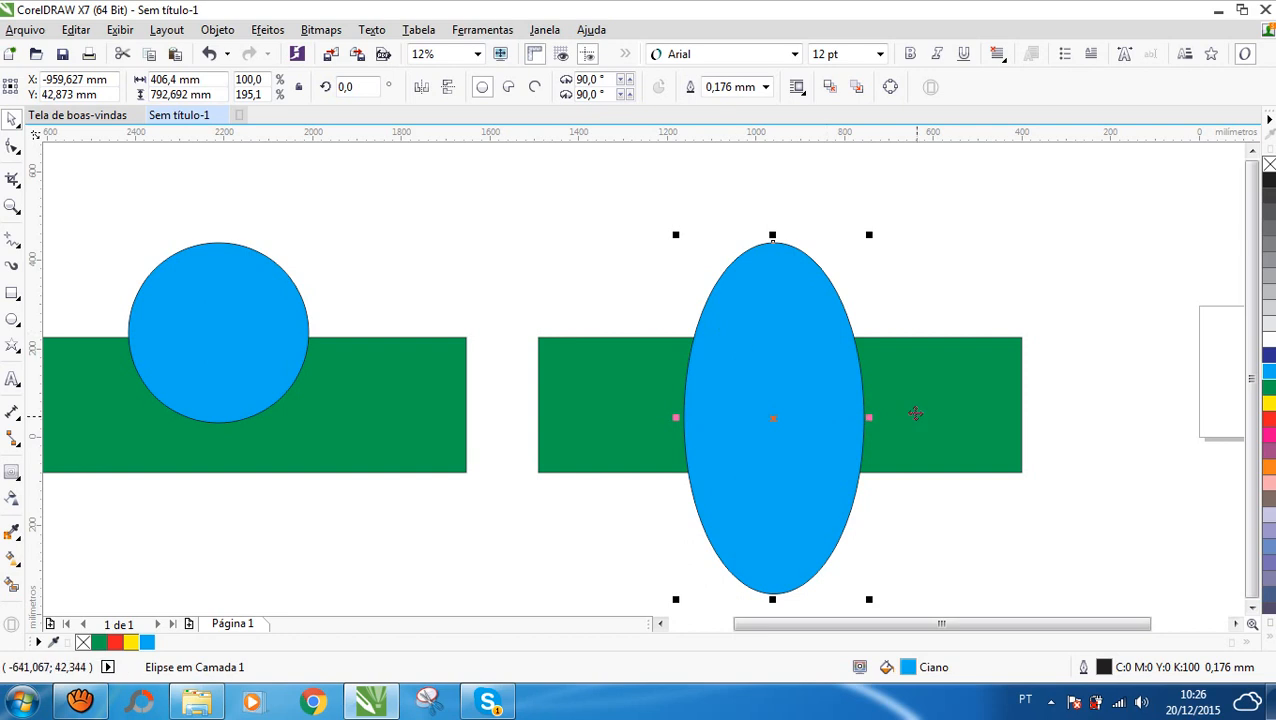
pyautogui.moveTo(777, 530); pyautogui.dragTo(775, 520)
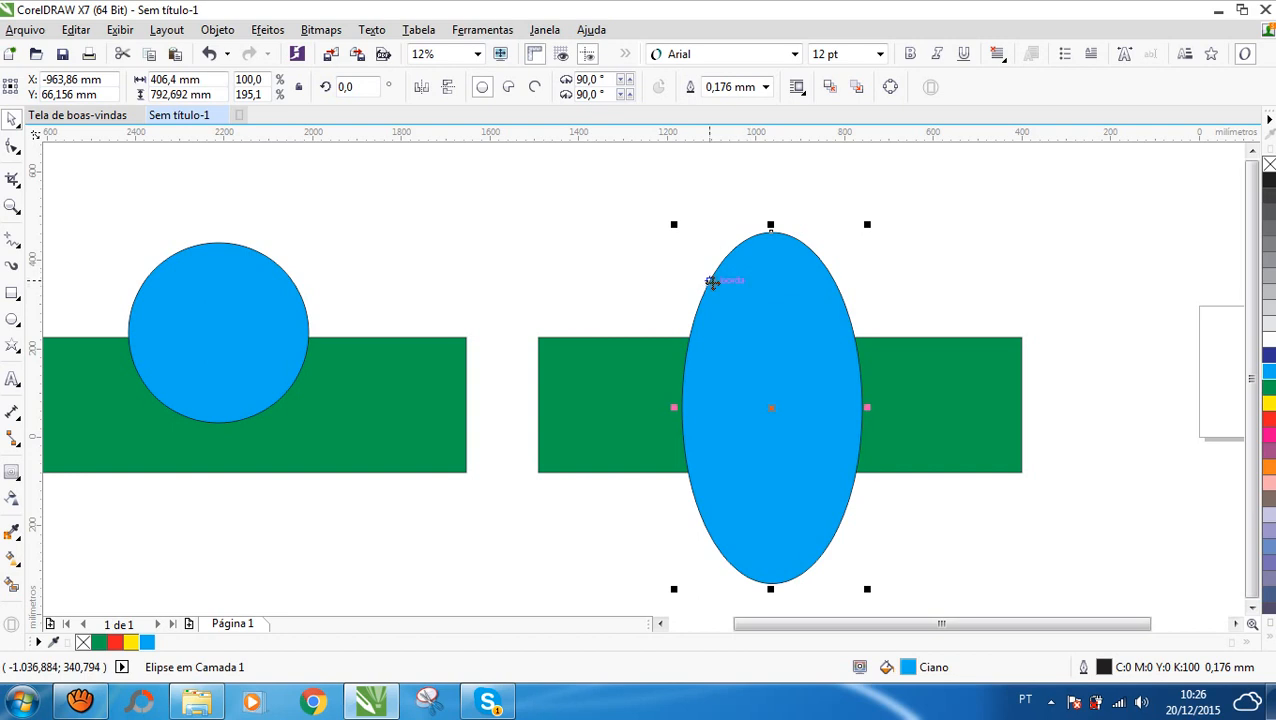
# - Apply Front Minus Back to the tall cyan ellipse and the green rectangle behind it
pyautogui.keyDown('shift'); pyautogui.click(593, 383); pyautogui.keyUp('shift')
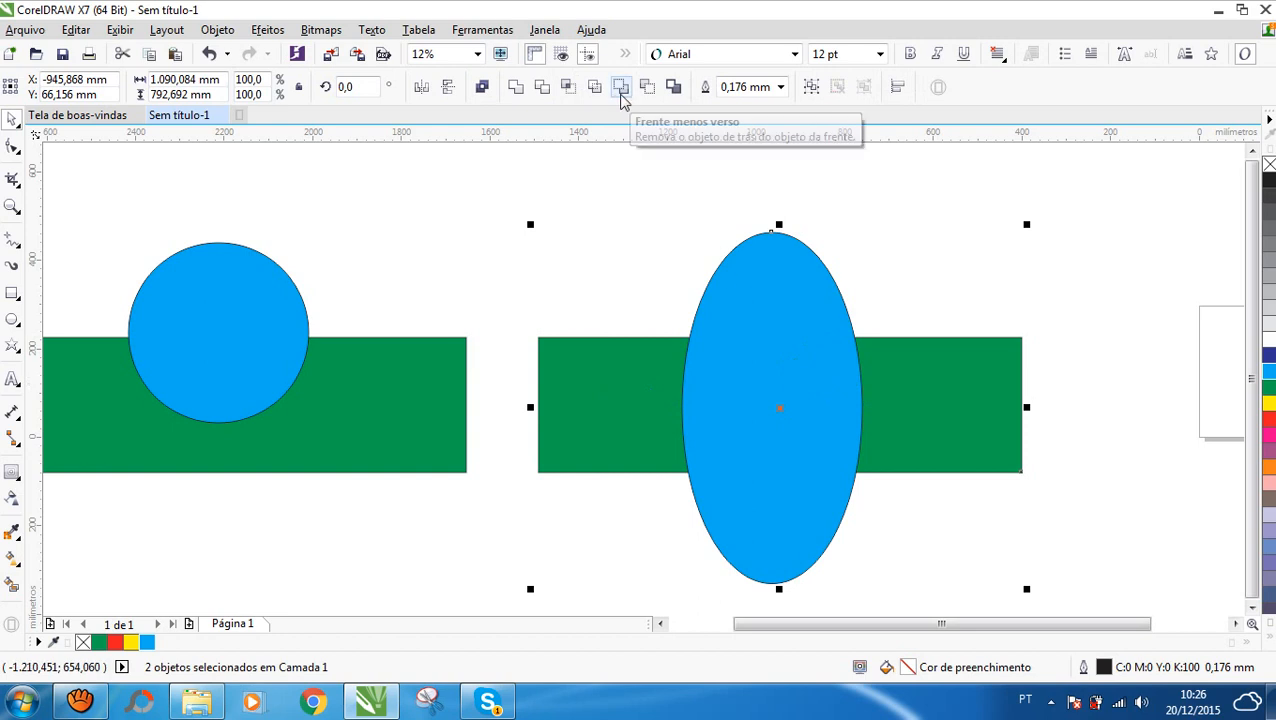
pyautogui.click(620, 87)
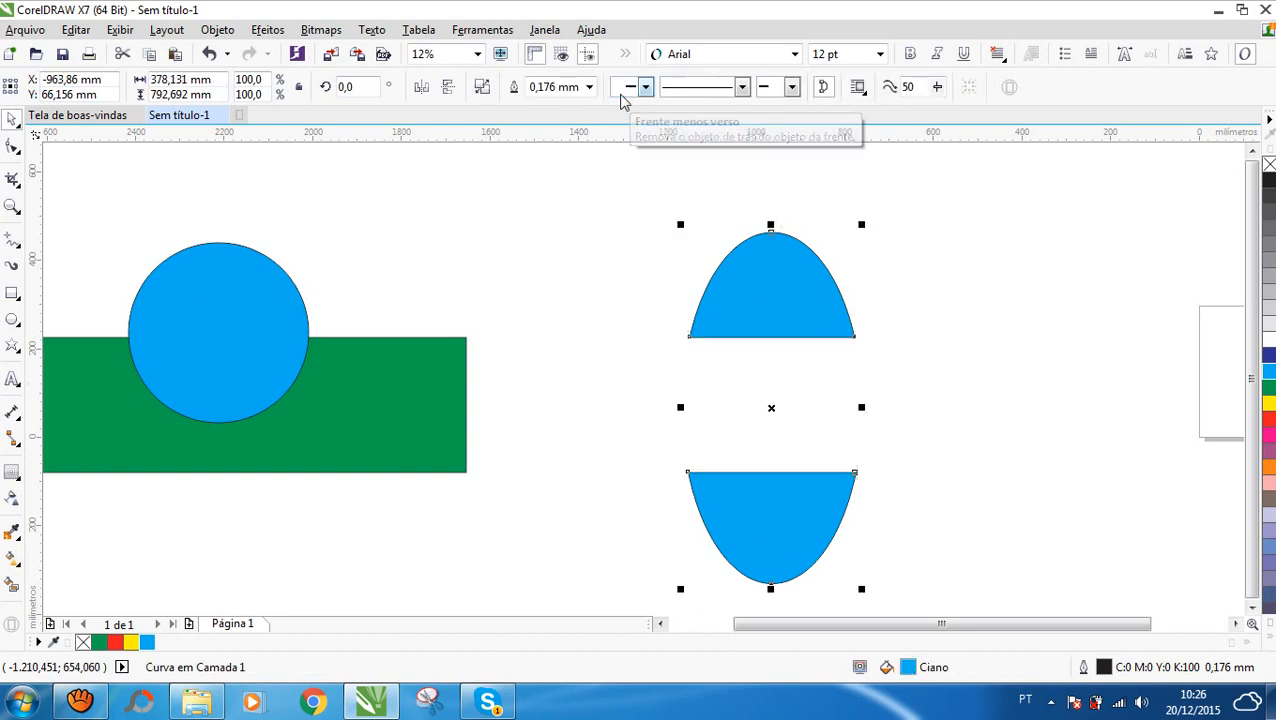
pyautogui.click(1051, 288)
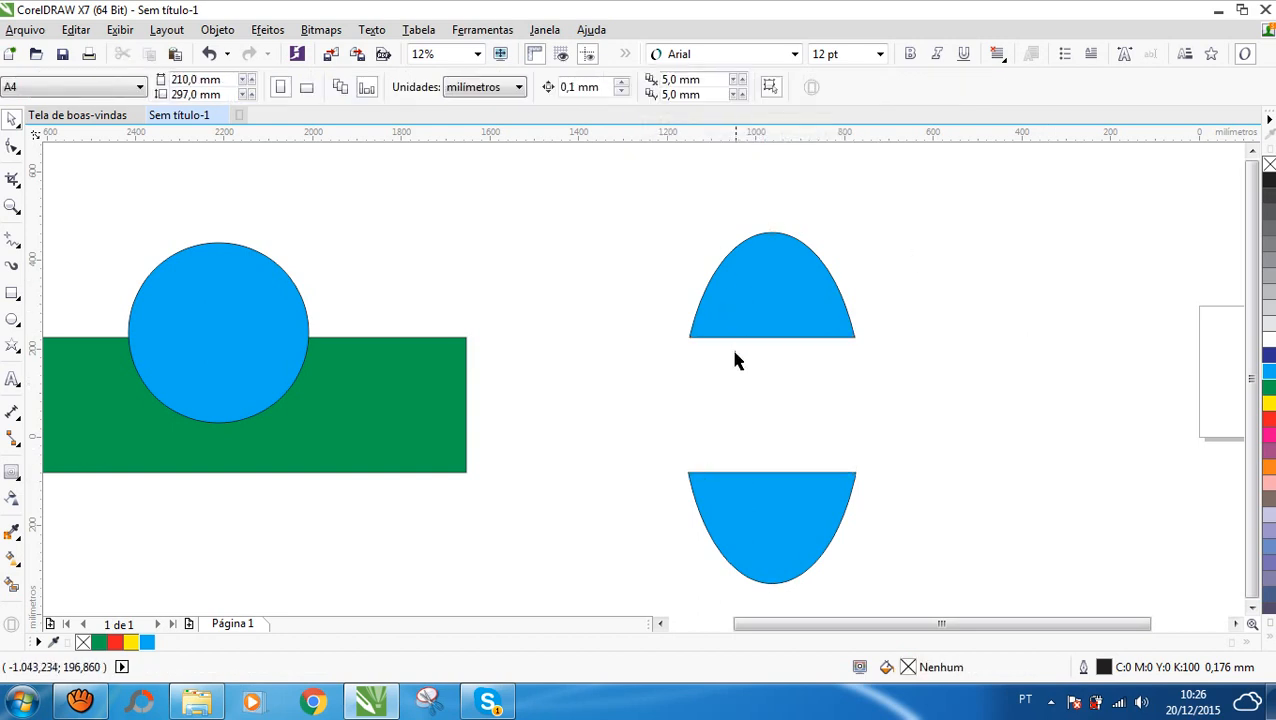
# - Undo the Front Minus Back operation together with the ellipse's move and stretch
pyautogui.hotkey('ctrl', 'z')
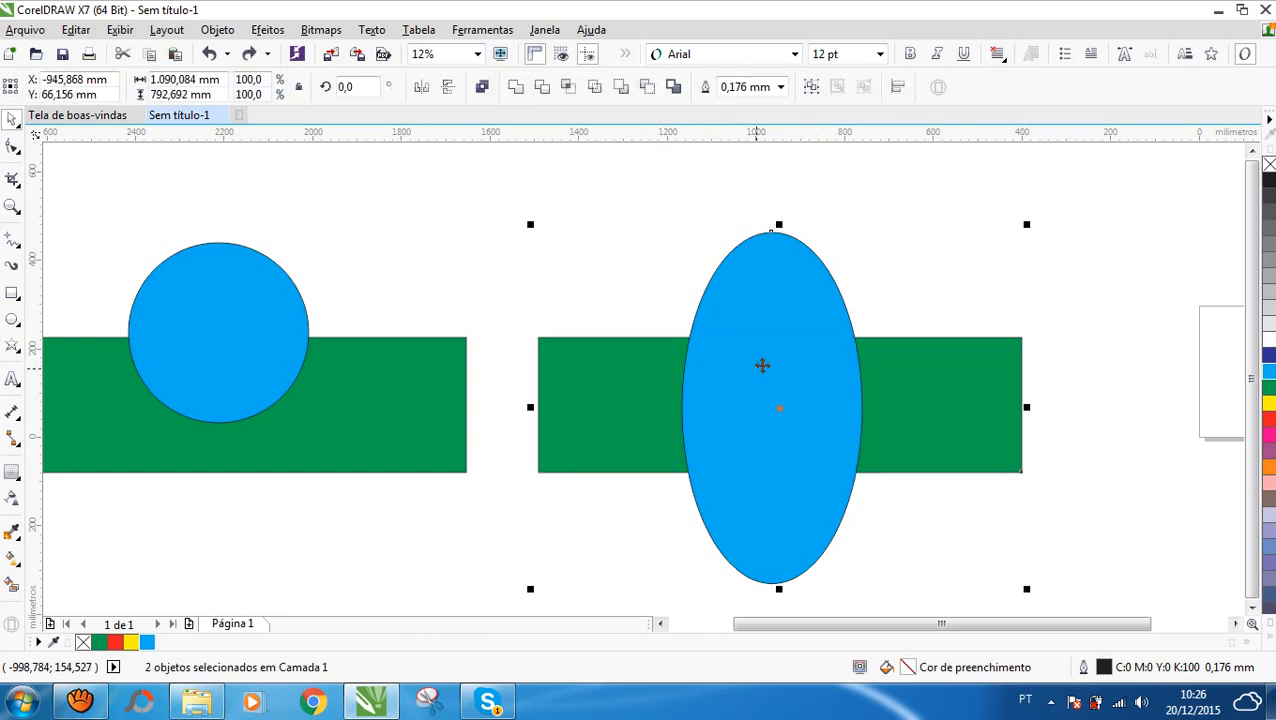
pyautogui.click(1123, 250)
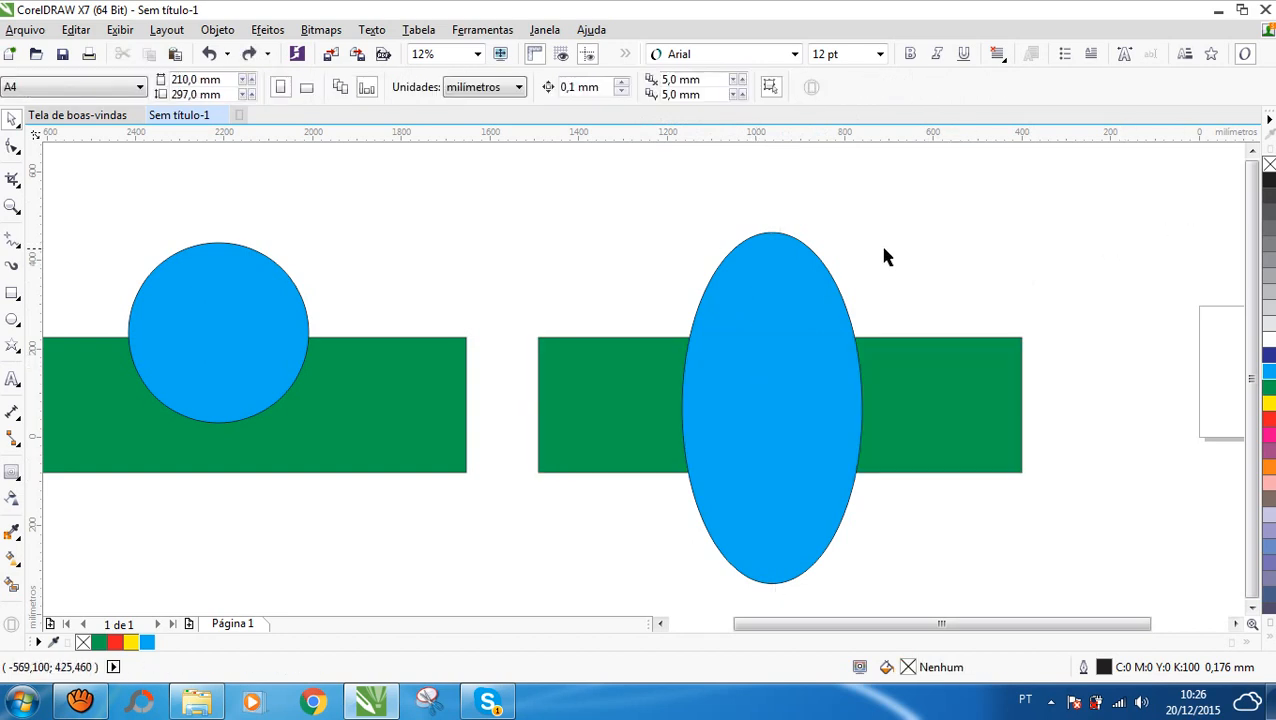
pyautogui.hotkey('ctrl', 'z')
pyautogui.hotkey('ctrl', 'z')
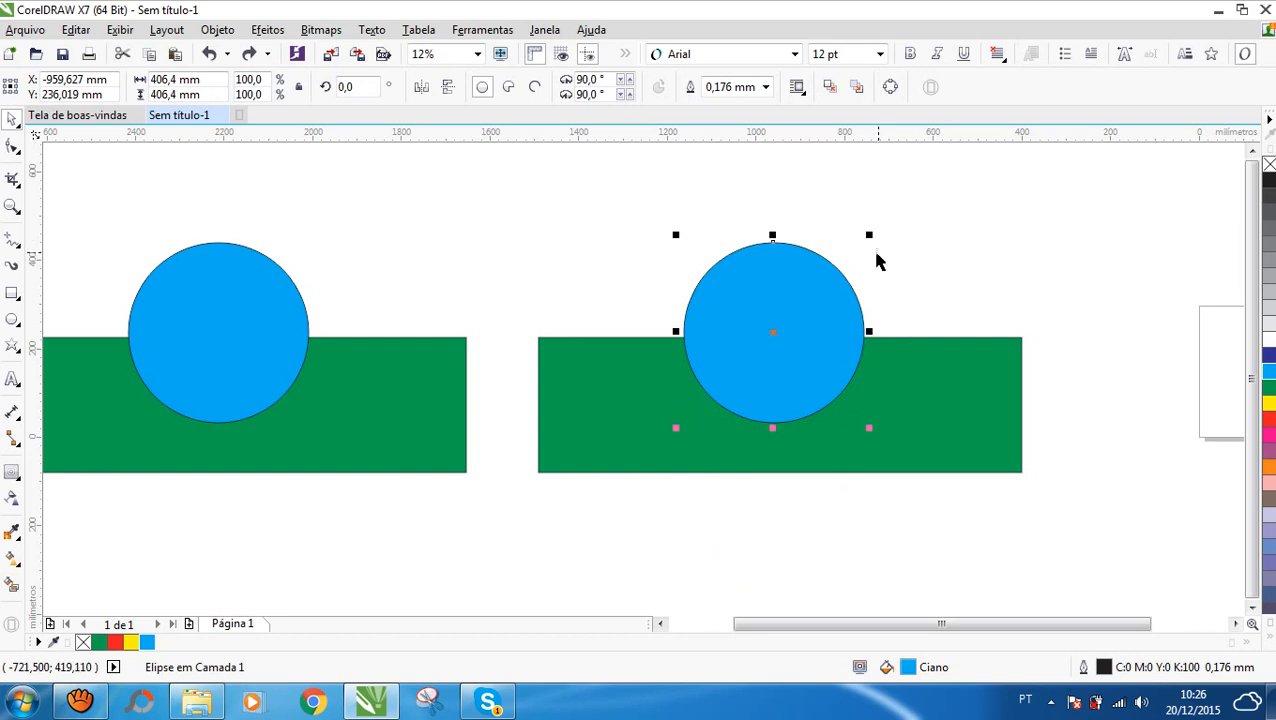
pyautogui.click(593, 217)
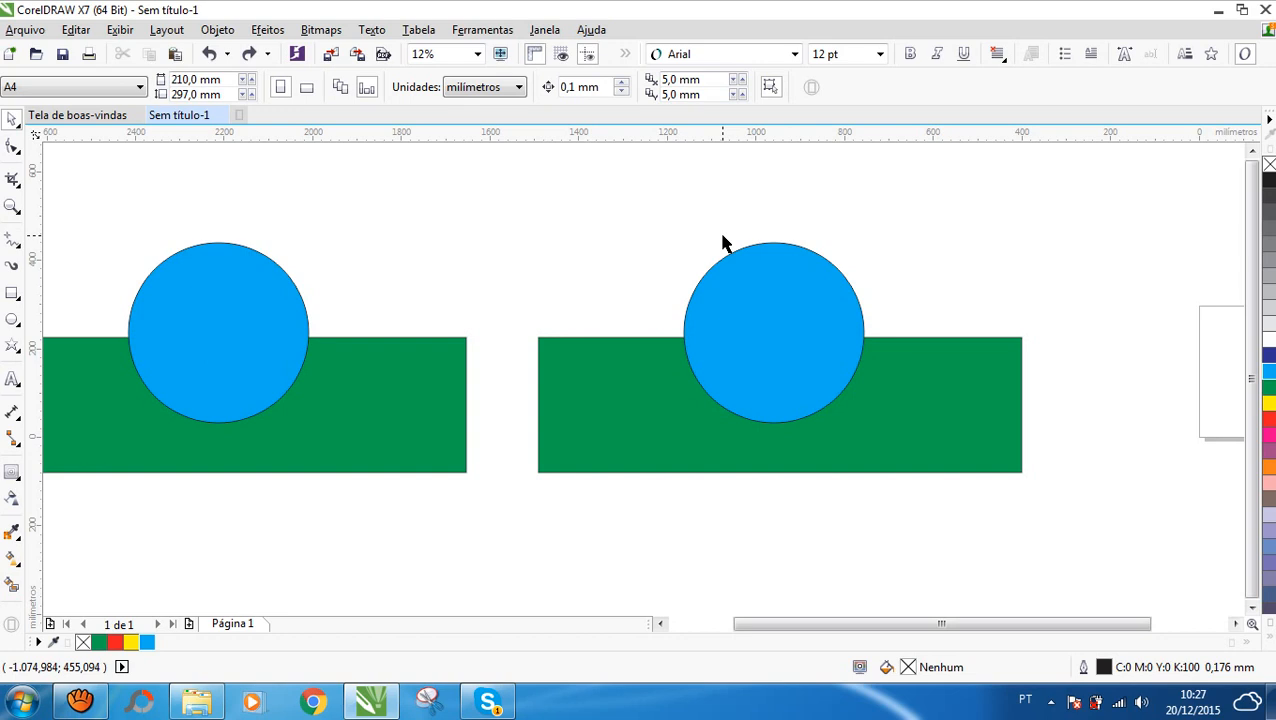
# - Trim the green rectangle of the copied pair with its cyan circle, and move the circle up by about 91 mm
pyautogui.scroll(-1, 720, 246)
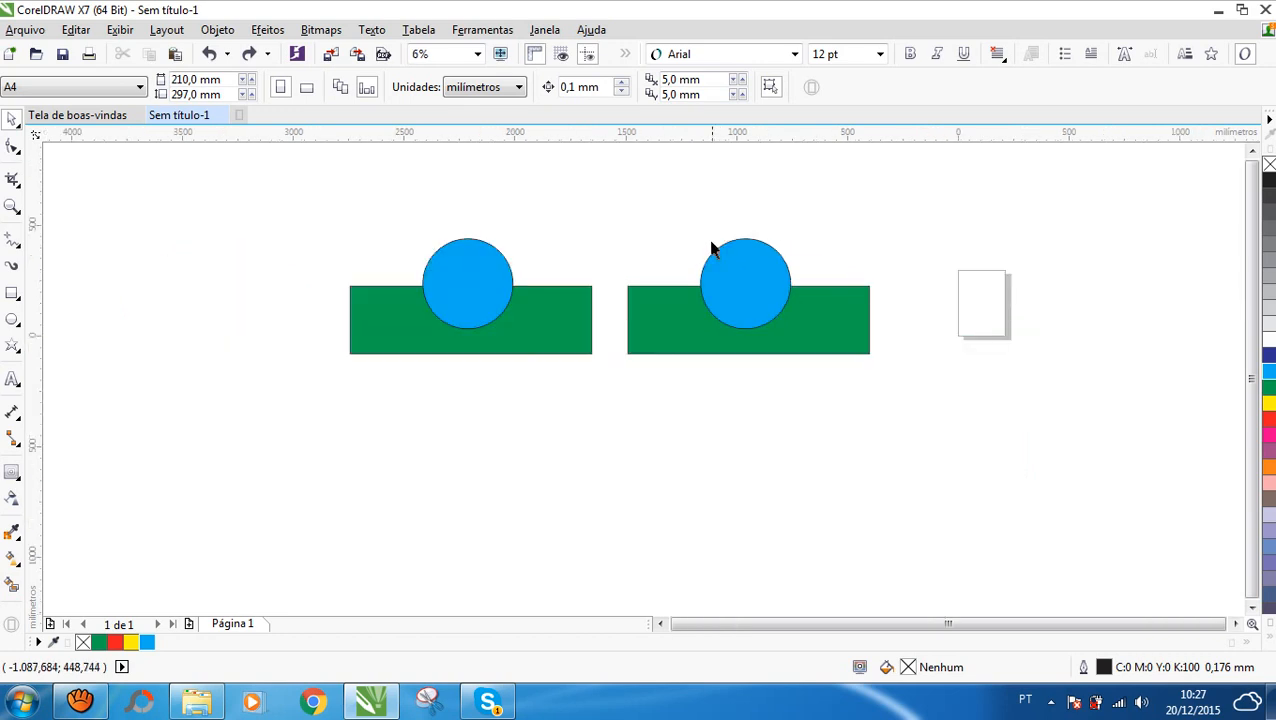
pyautogui.scroll(1, 677, 248)
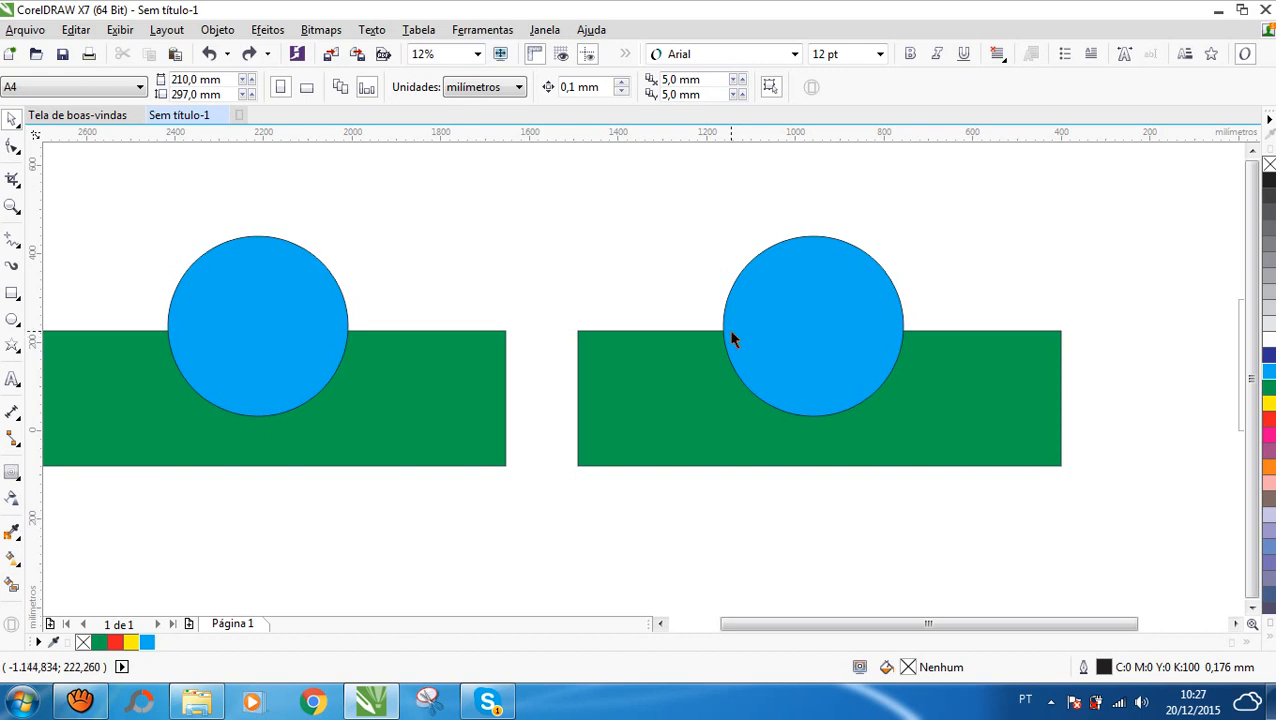
pyautogui.scroll(-1, 740, 340)
pyautogui.scroll(1, 498, 347)
pyautogui.scroll(-1, 456, 347)
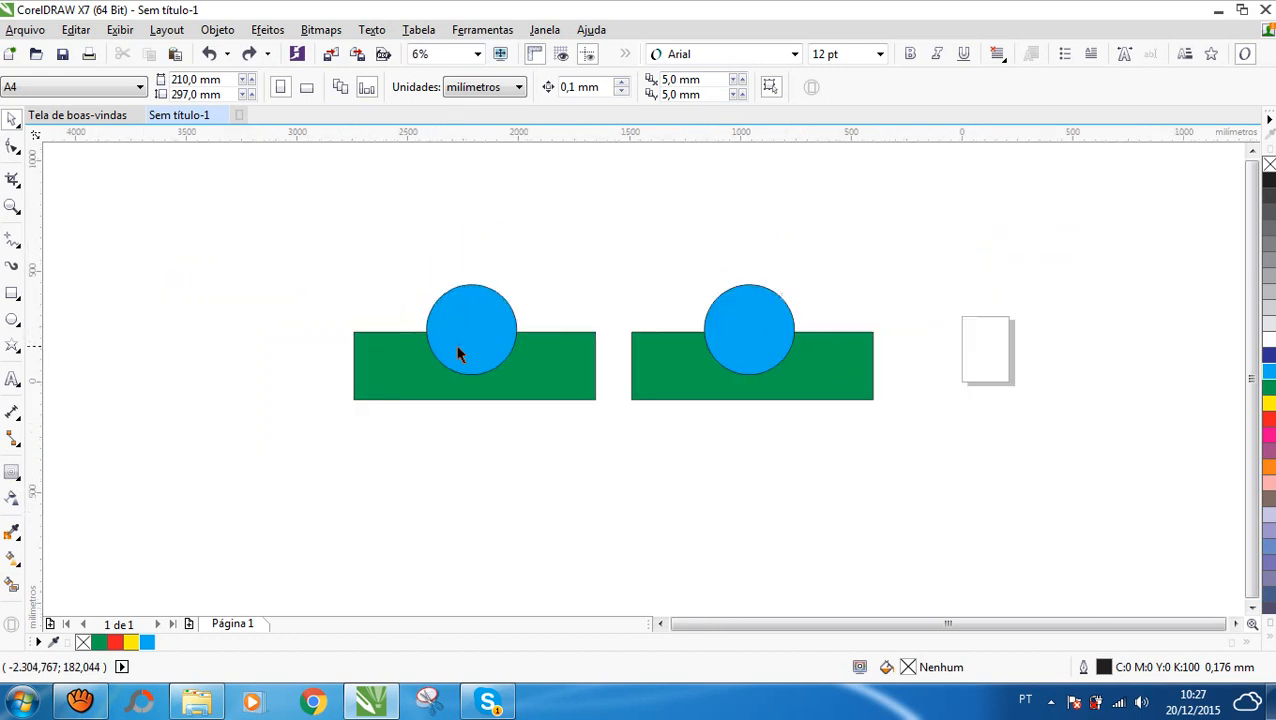
pyautogui.scroll(1, 499, 342)
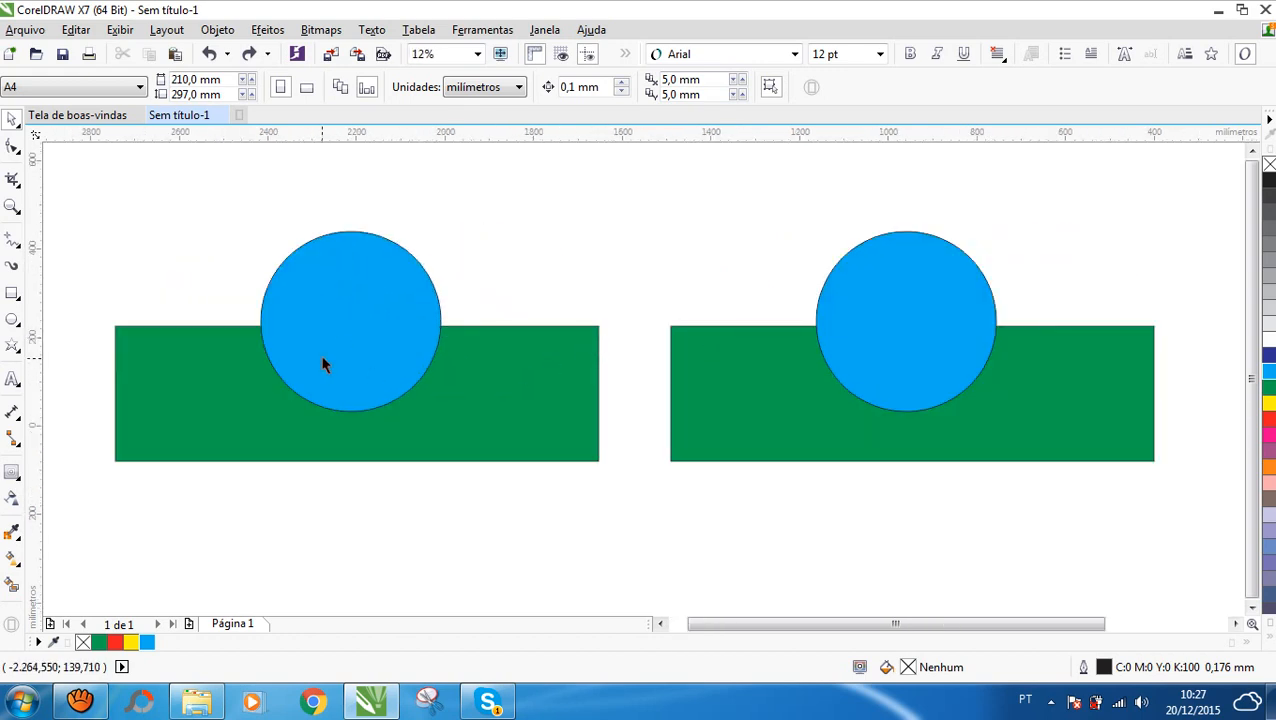
pyautogui.click(355, 297)
pyautogui.keyDown('shift'); pyautogui.click(506, 400); pyautogui.keyUp('shift')
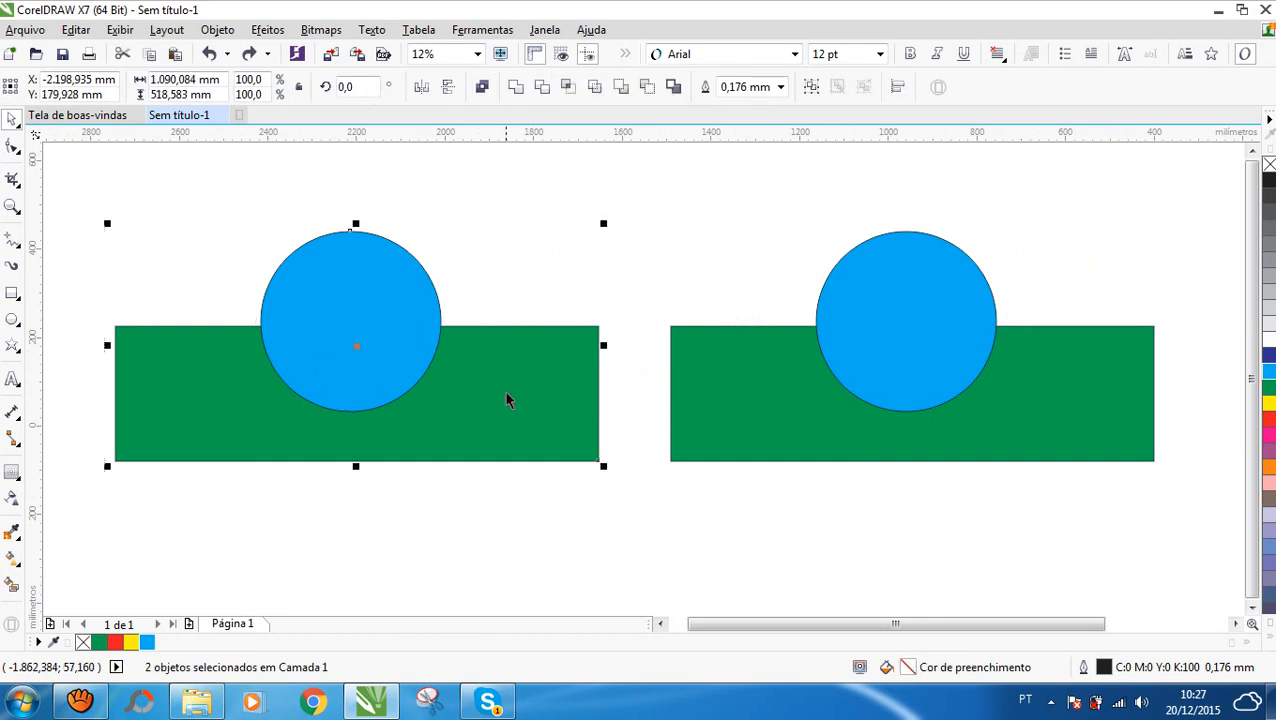
pyautogui.click(543, 90)
pyautogui.click(436, 513)
pyautogui.moveTo(390, 347); pyautogui.dragTo(373, 262)
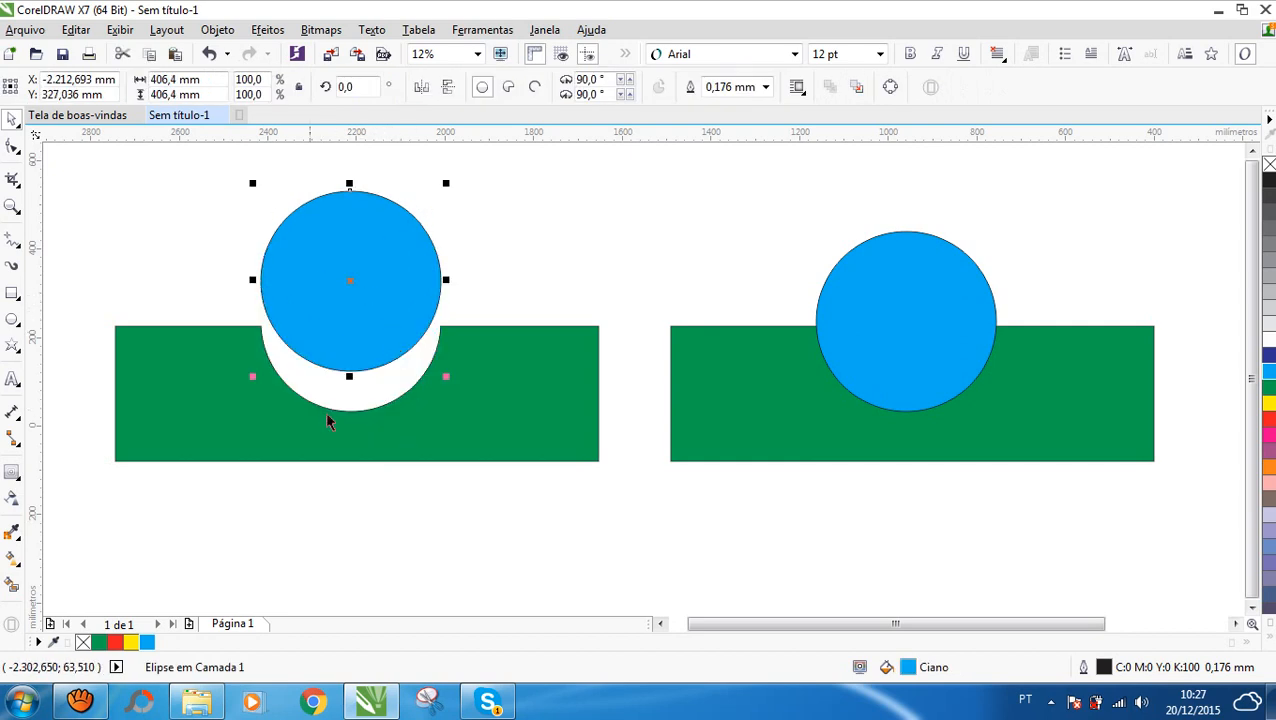
# - Apply Front Minus Back and Back Minus Front in turn to the original circle and rectangle, undoing each operation
pyautogui.scroll(-1, 780, 350)
pyautogui.scroll(1, 909, 341)
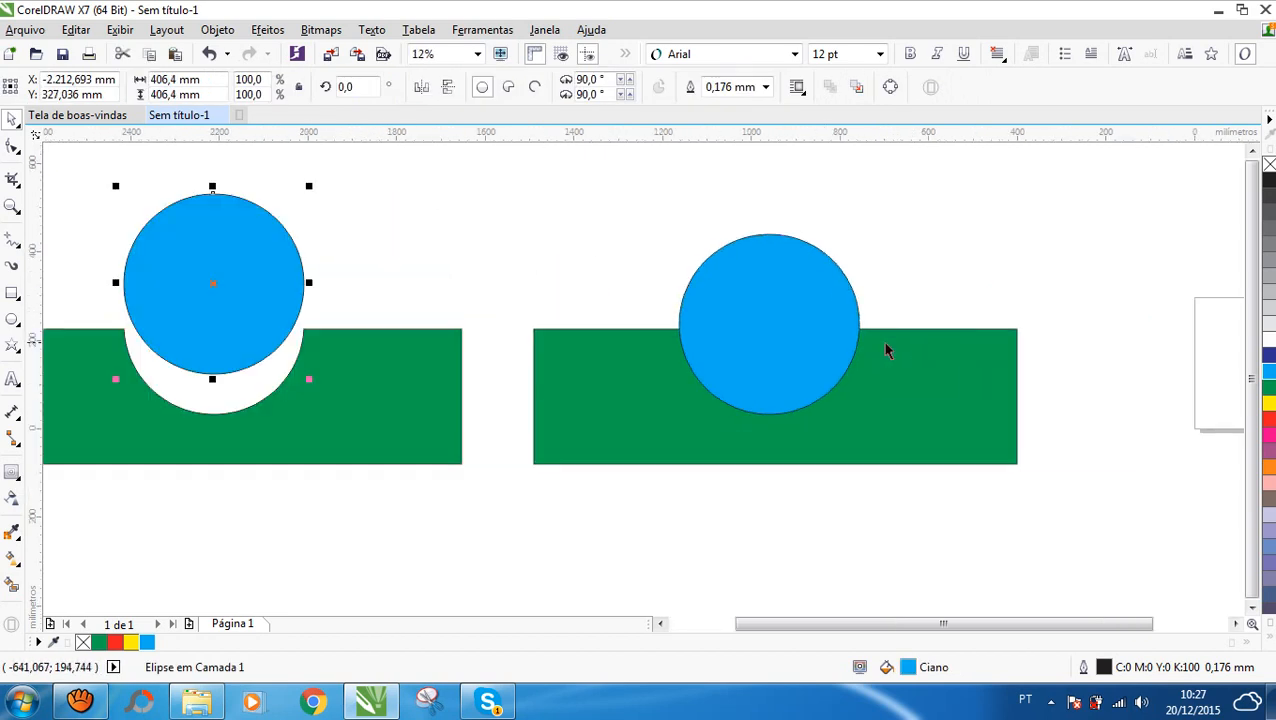
pyautogui.click(758, 347)
pyautogui.keyDown('shift'); pyautogui.click(698, 430); pyautogui.keyUp('shift')
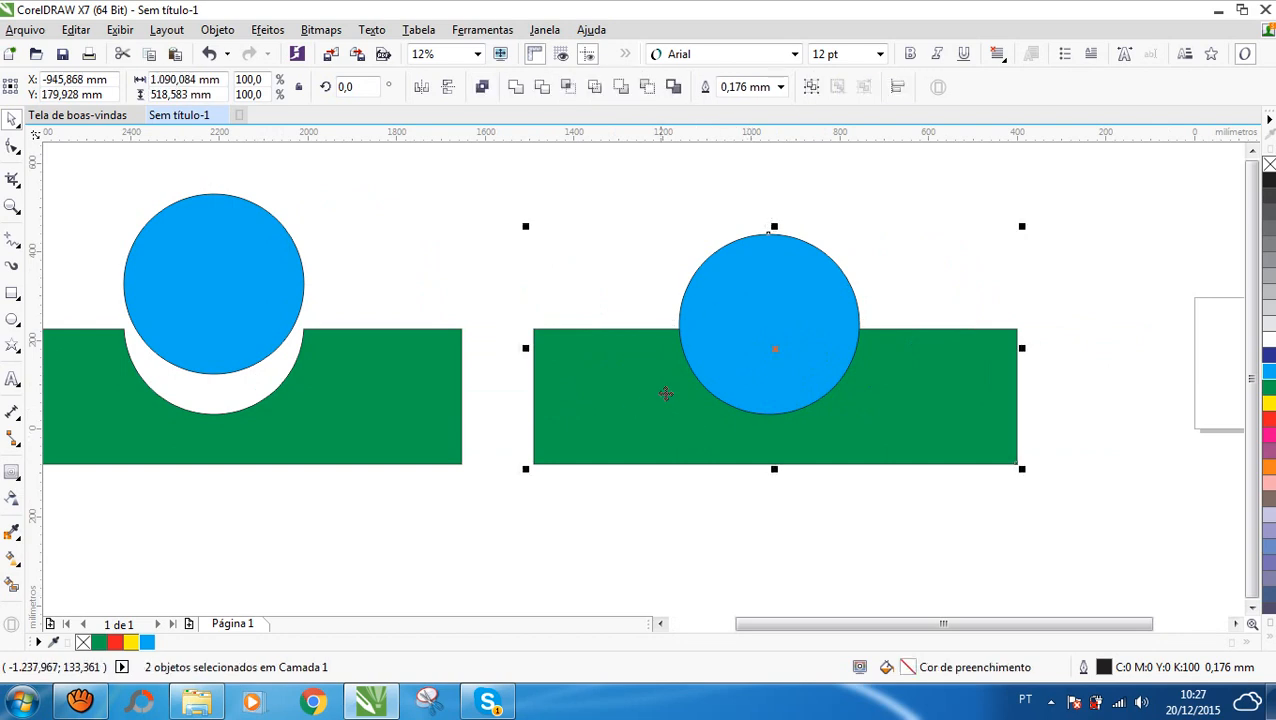
pyautogui.click(621, 88)
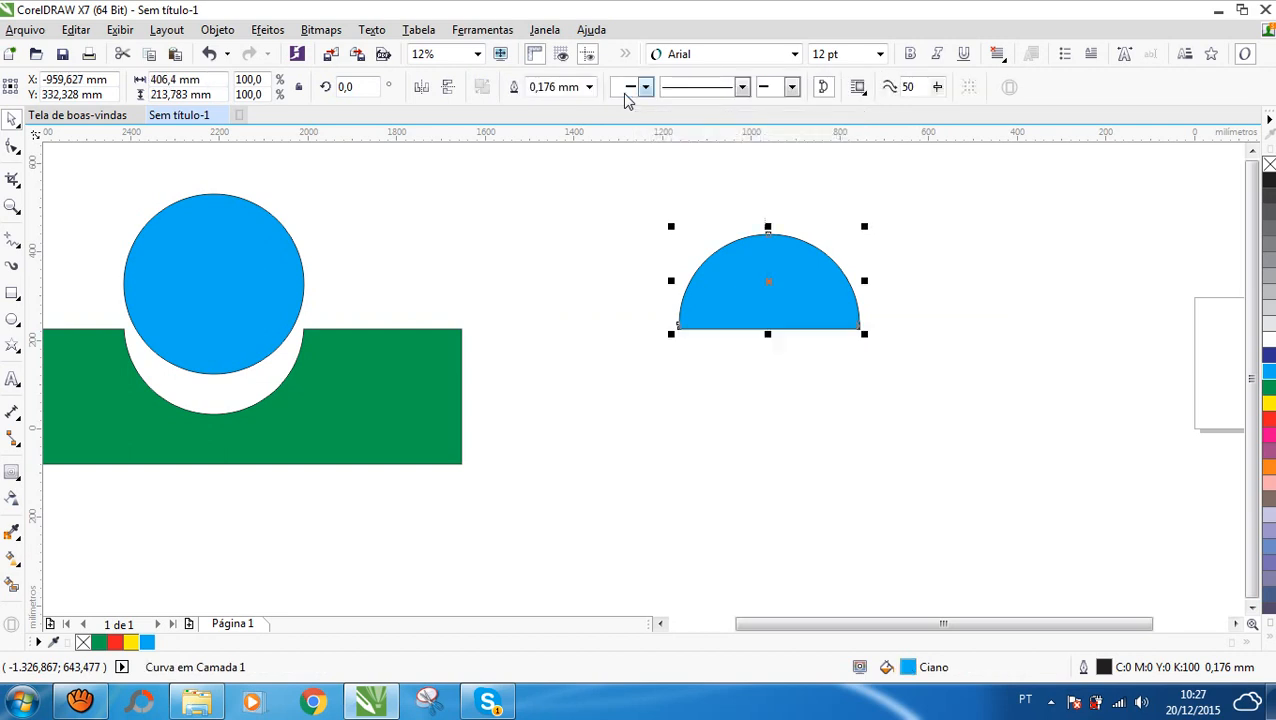
pyautogui.hotkey('ctrl', 'z')
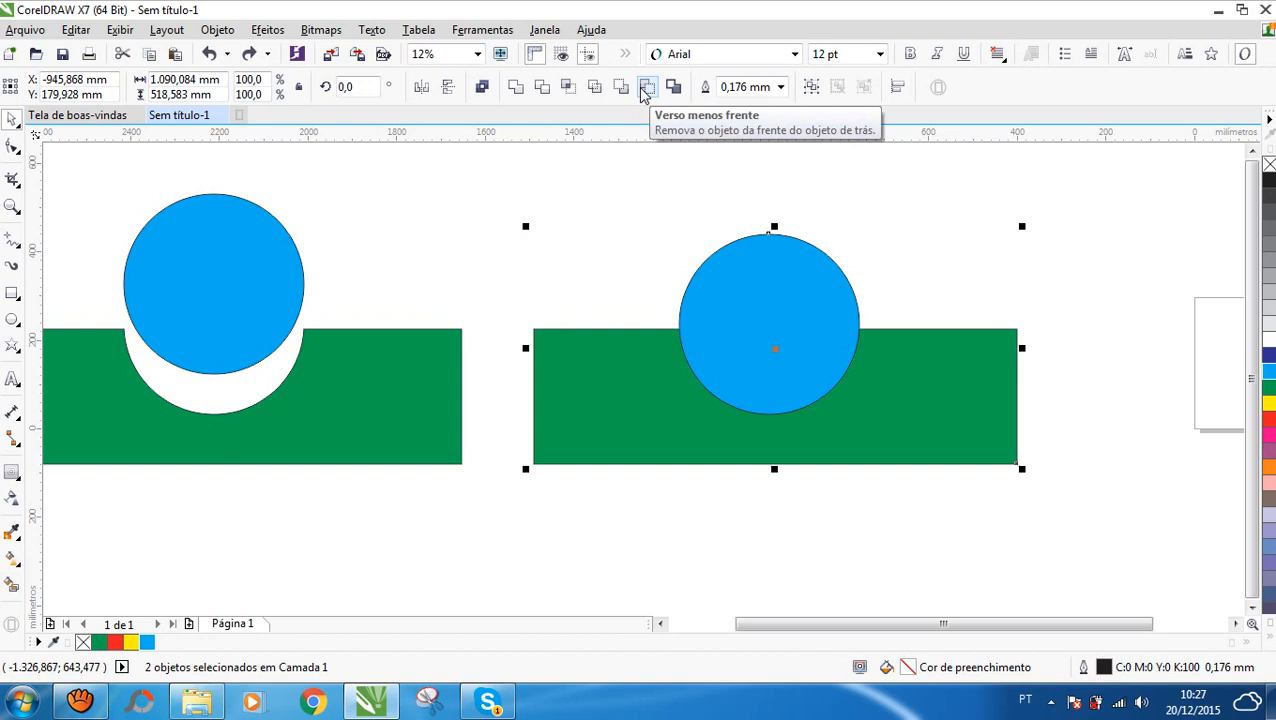
pyautogui.click(645, 88)
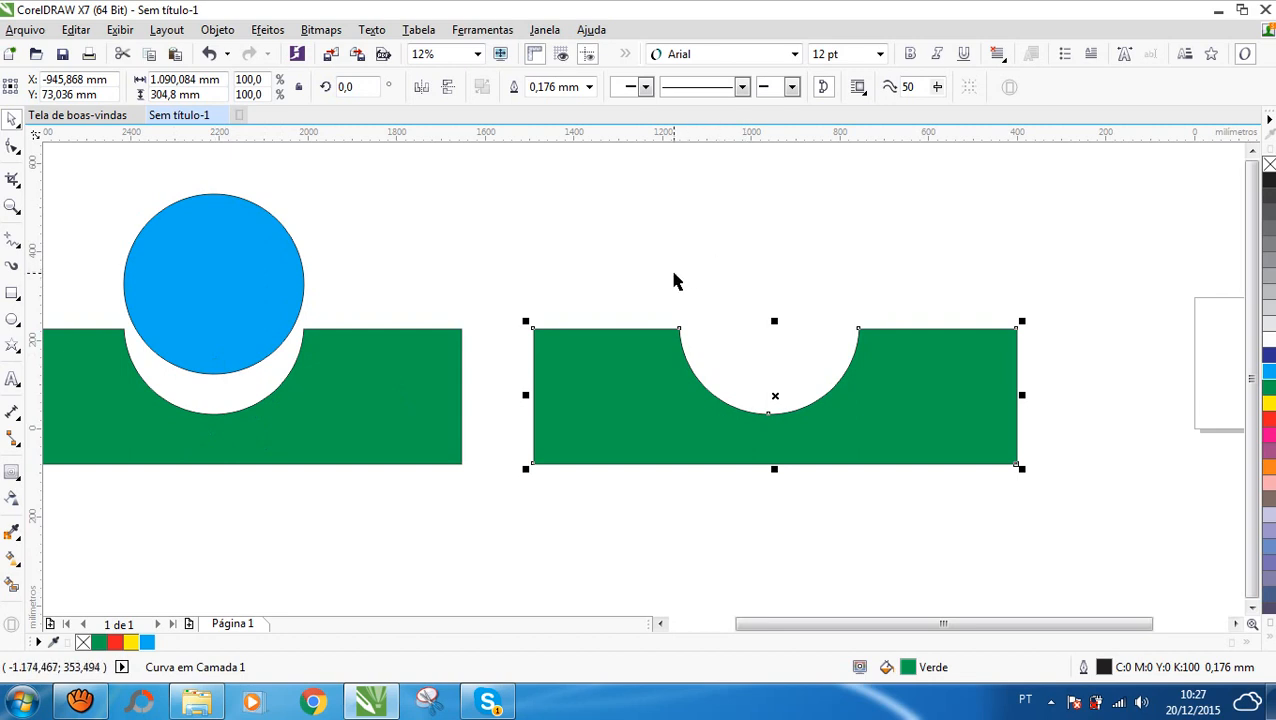
pyautogui.hotkey('ctrl', 'z')
# - Stretch the original pair's cyan circle downward into an ellipse about 744 mm tall, extending past the rectangle's lower edge
pyautogui.click(749, 339)
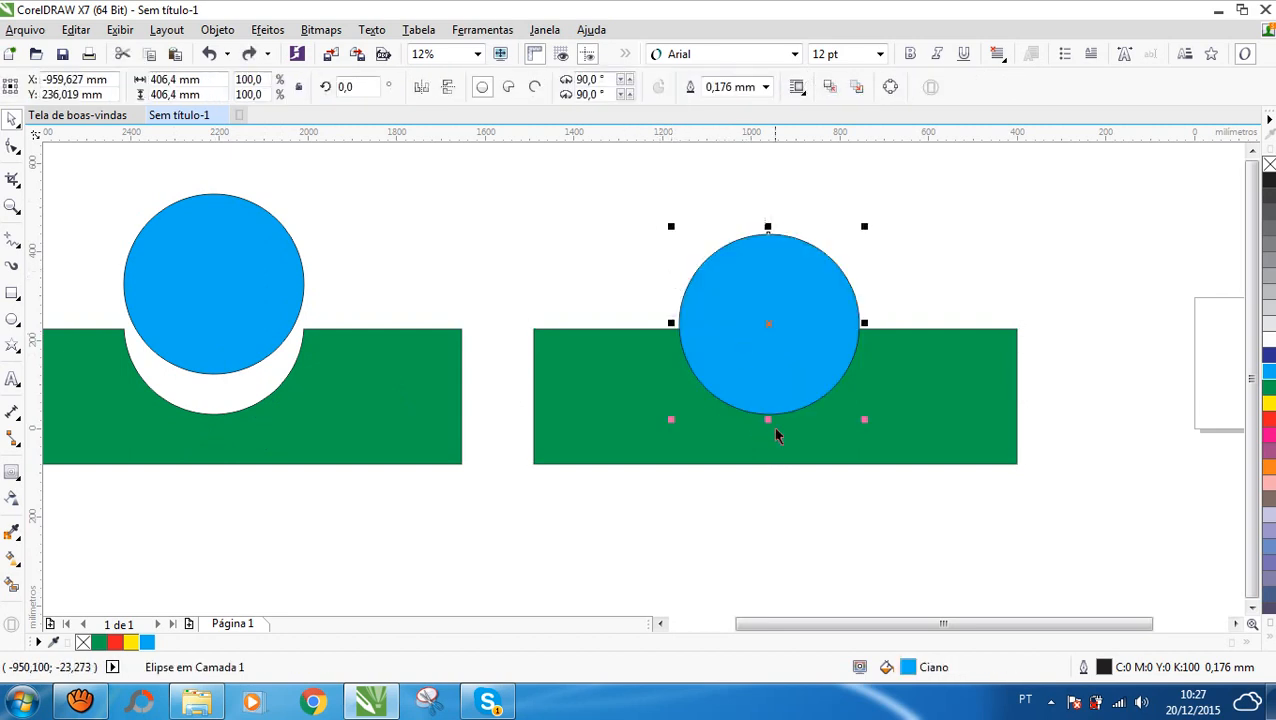
pyautogui.moveTo(768, 441); pyautogui.dragTo(768, 566)
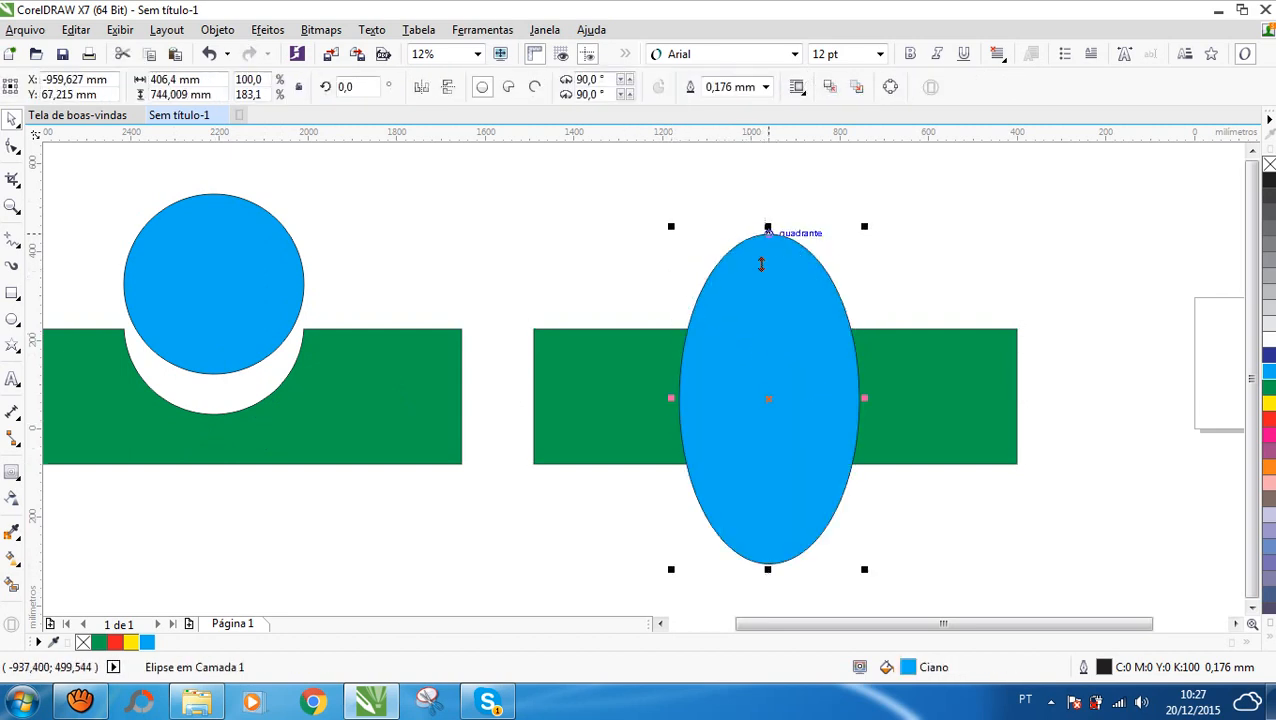
# - Cut the cyan ellipse out of the original pair's green rectangle with Back Minus Front
pyautogui.keyDown('shift'); pyautogui.click(634, 401); pyautogui.keyUp('shift')
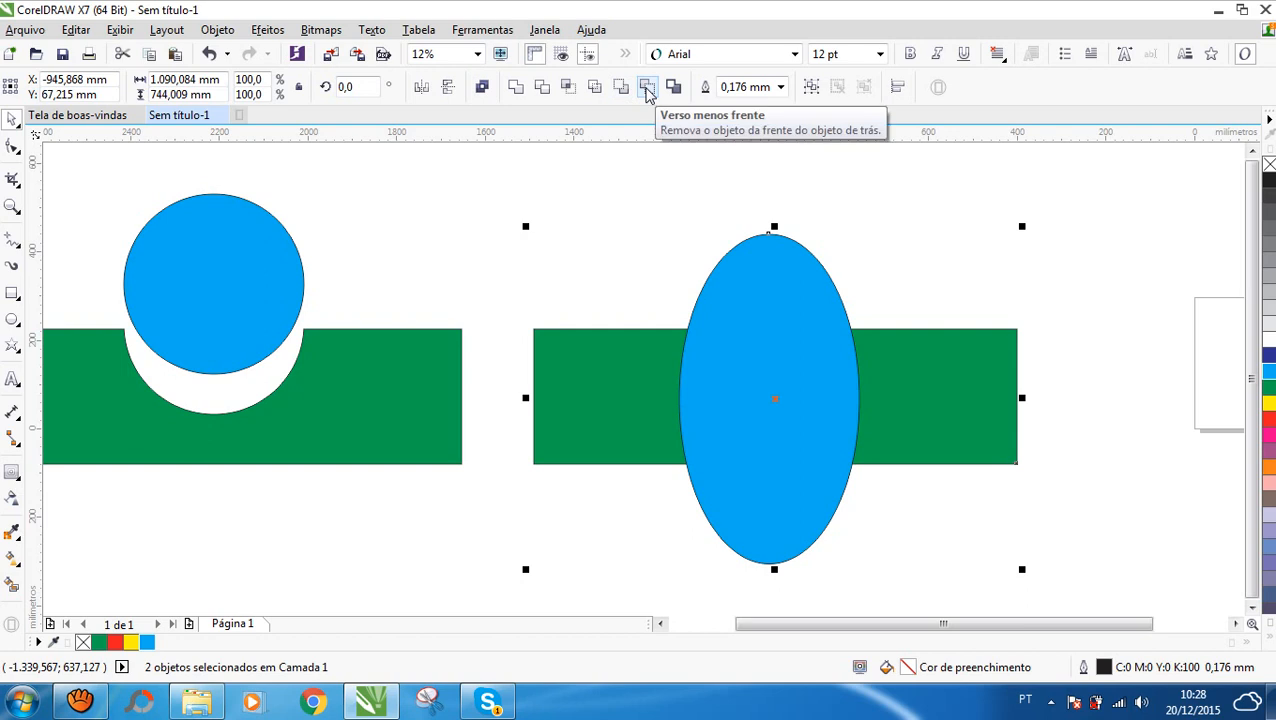
pyautogui.click(647, 92)
pyautogui.click(760, 419)
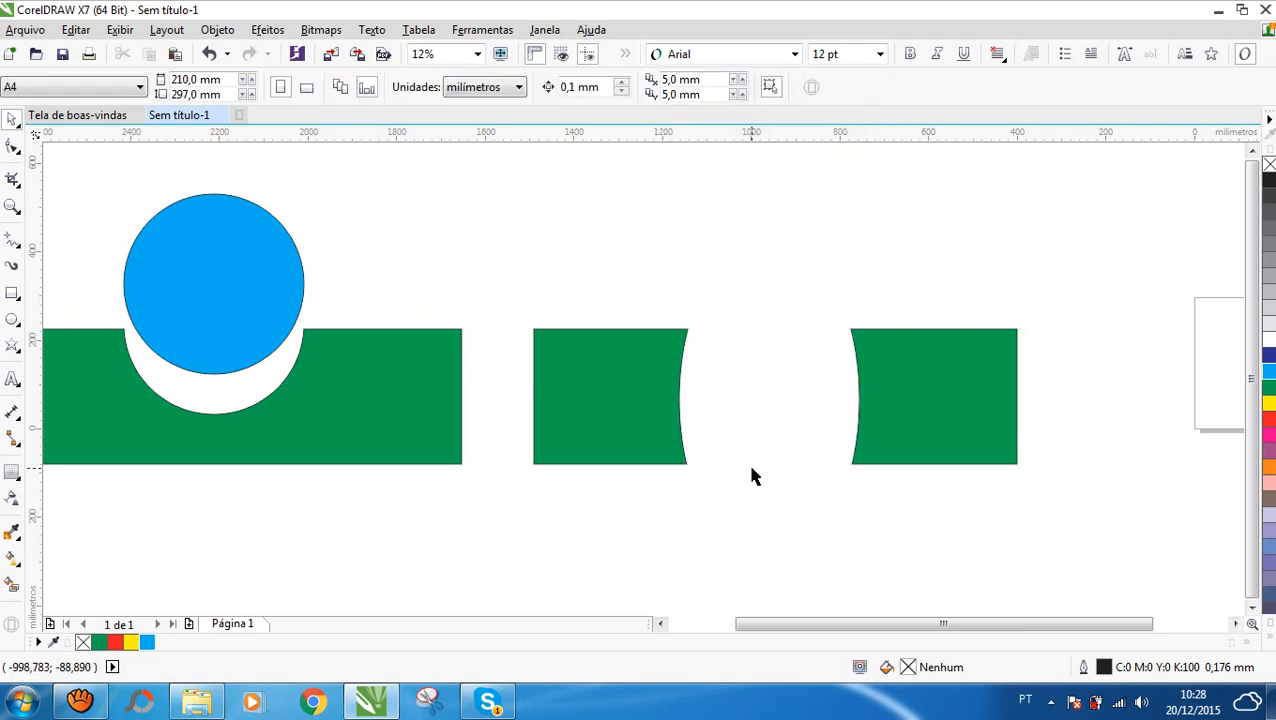
pyautogui.scroll(-2, 790, 448)
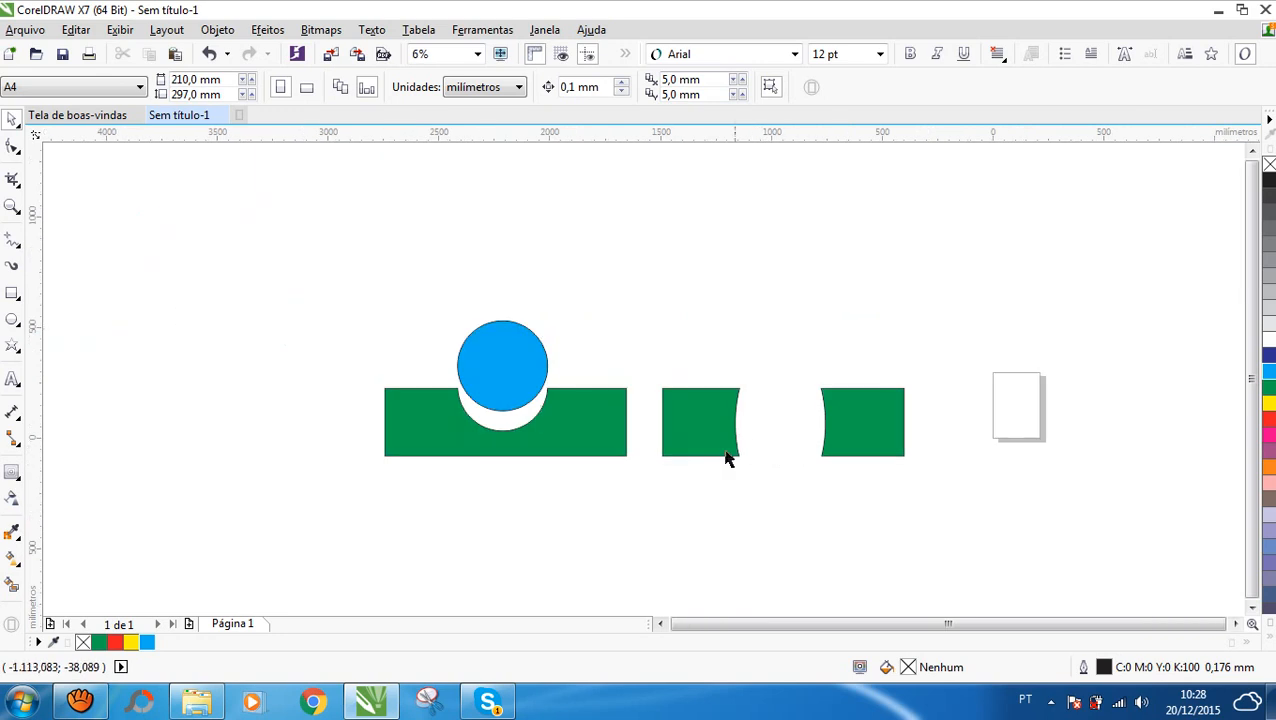
# - Undo the Back Minus Front cut, the ellipse stretch, and the copied pair's circle move and trim
pyautogui.hotkey('ctrl', 'z')
pyautogui.hotkey('ctrl', 'z')
pyautogui.hotkey('ctrl', 'z')
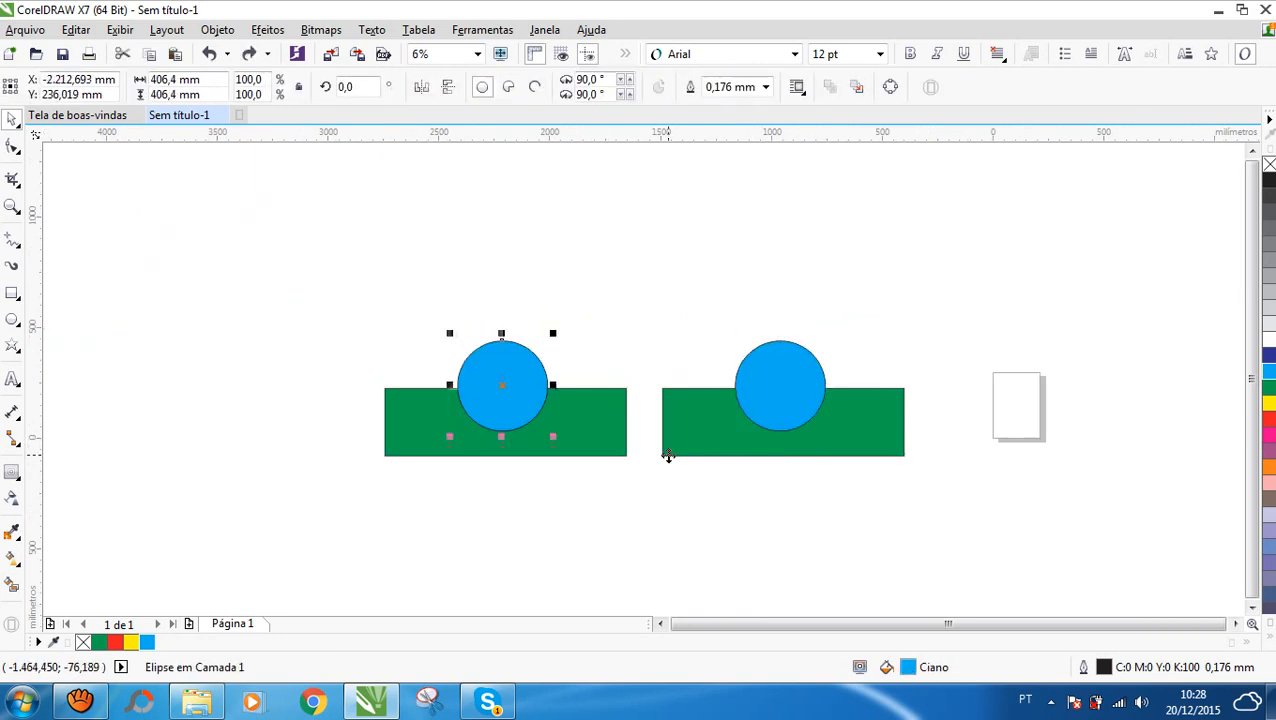
pyautogui.hotkey('ctrl', 'z')
pyautogui.click(904, 444)
# - Move the copied pair's cyan circle up off its rectangle to about X -2314 mm, Y 507 mm, and undo the move
pyautogui.moveTo(485, 396); pyautogui.dragTo(463, 336)
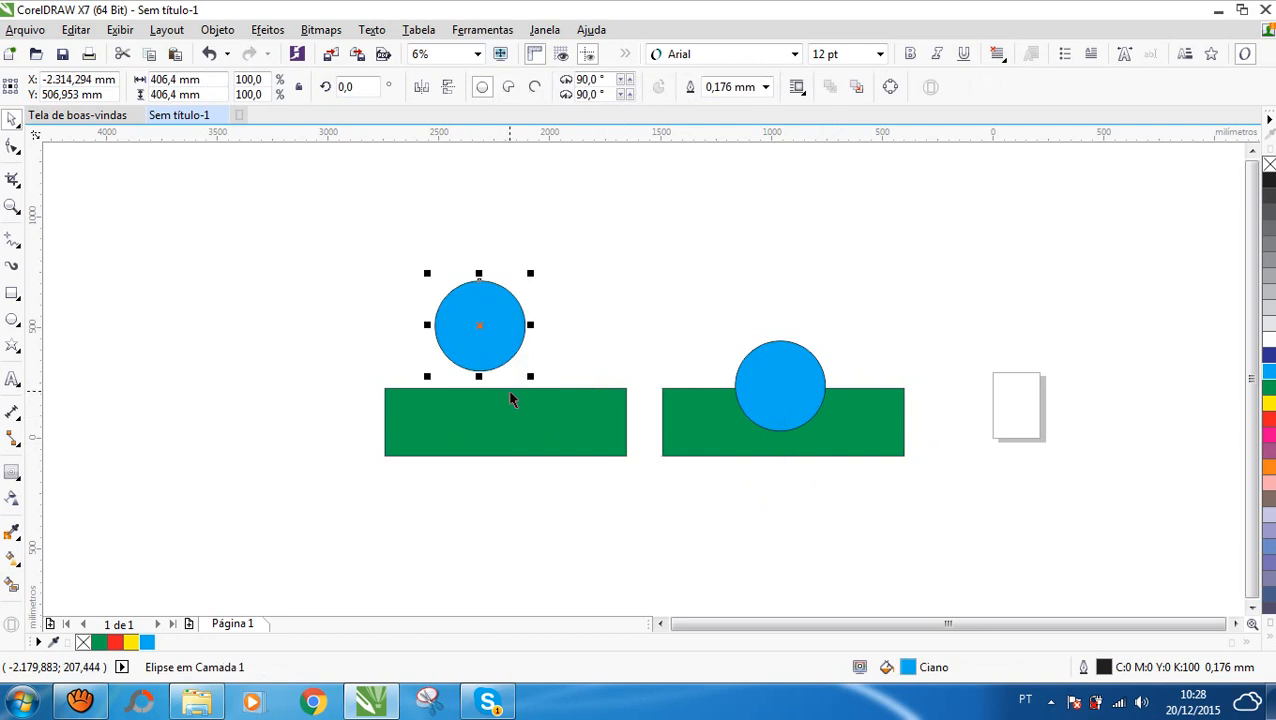
pyautogui.hotkey('ctrl', 'z')
pyautogui.moveTo(388, 268); pyautogui.dragTo(360, 313)
pyautogui.moveTo(423, 351); pyautogui.dragTo(649, 513)
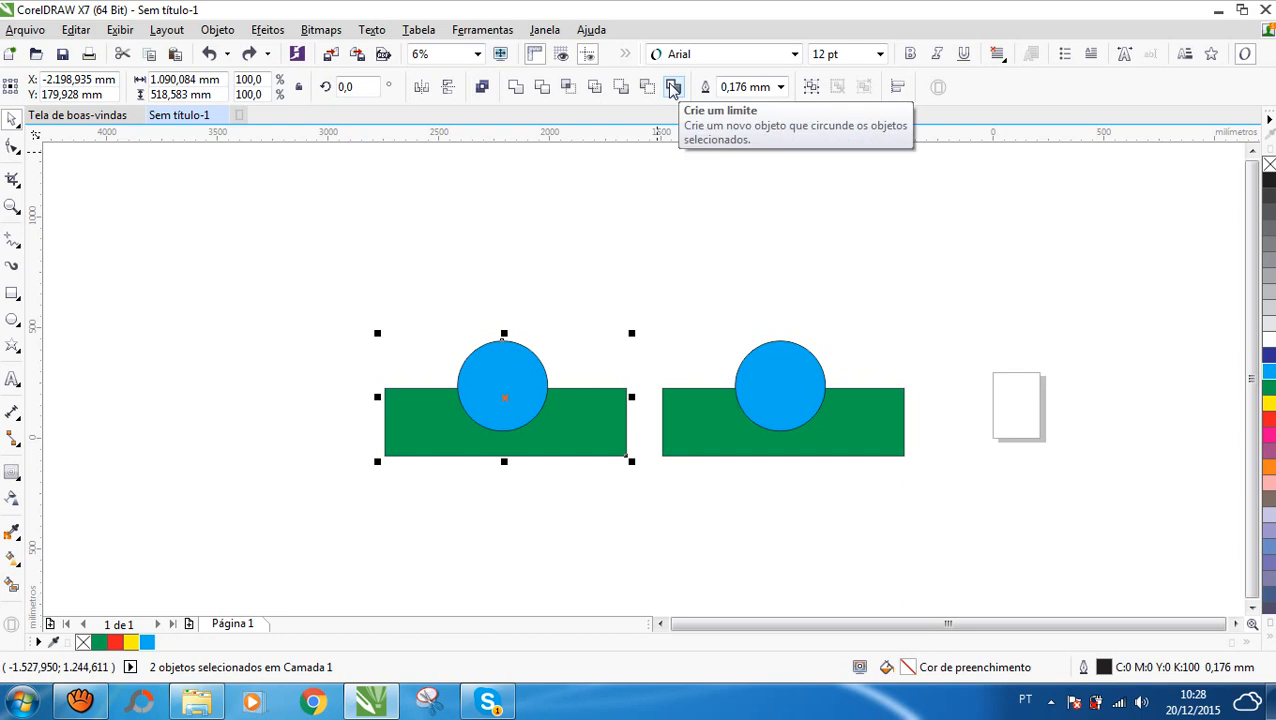
pyautogui.click(590, 248)
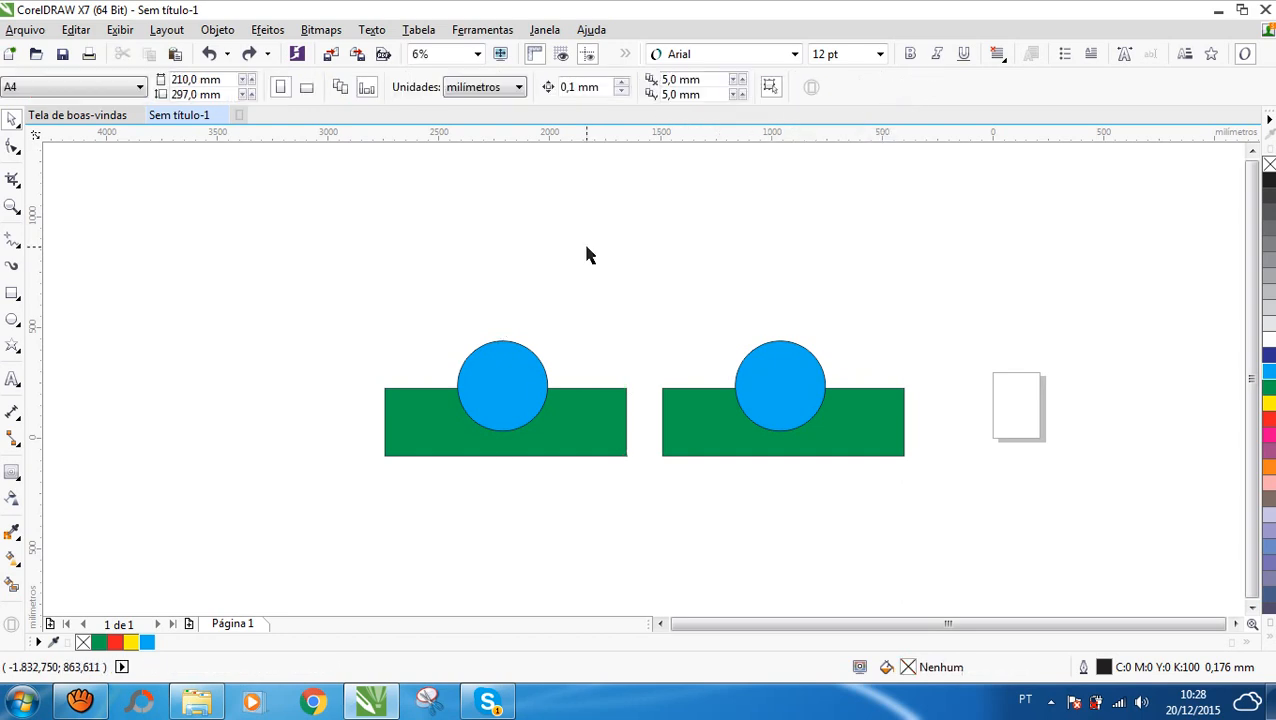
# - Create a boundary object around the copied pair's cyan circle and green rectangle
pyautogui.scroll(2, 508, 414)
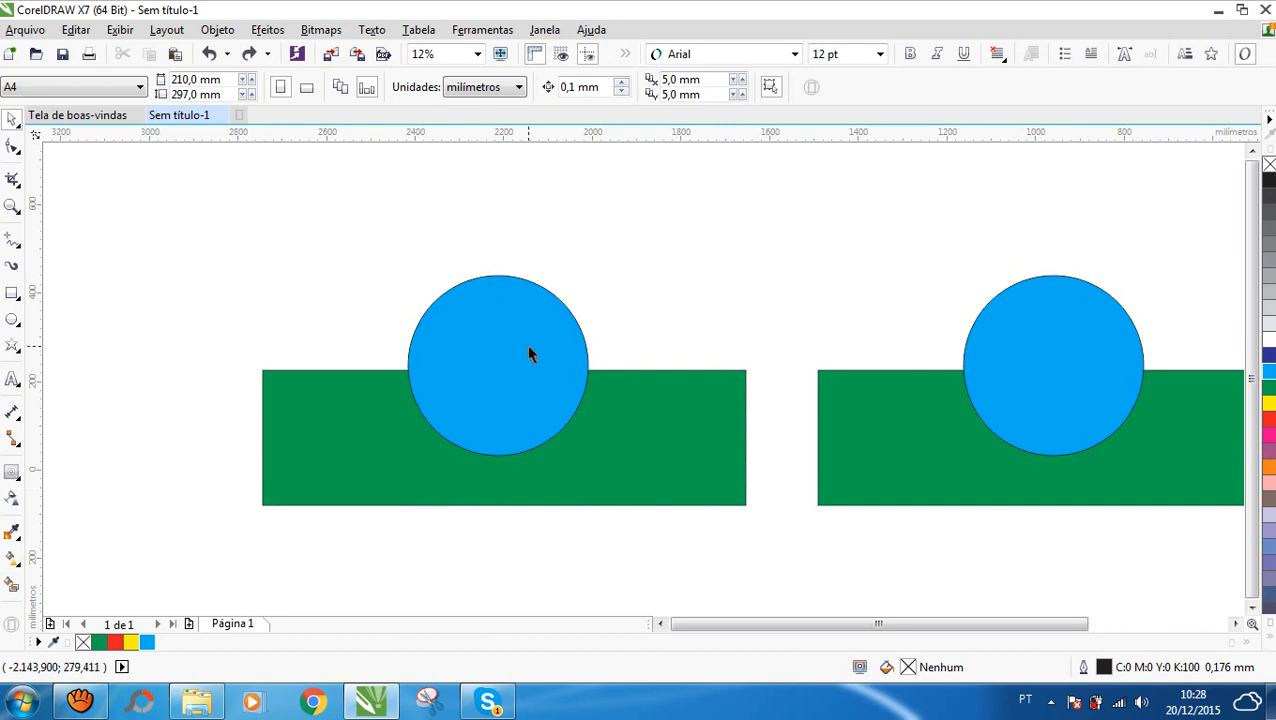
pyautogui.click(510, 377)
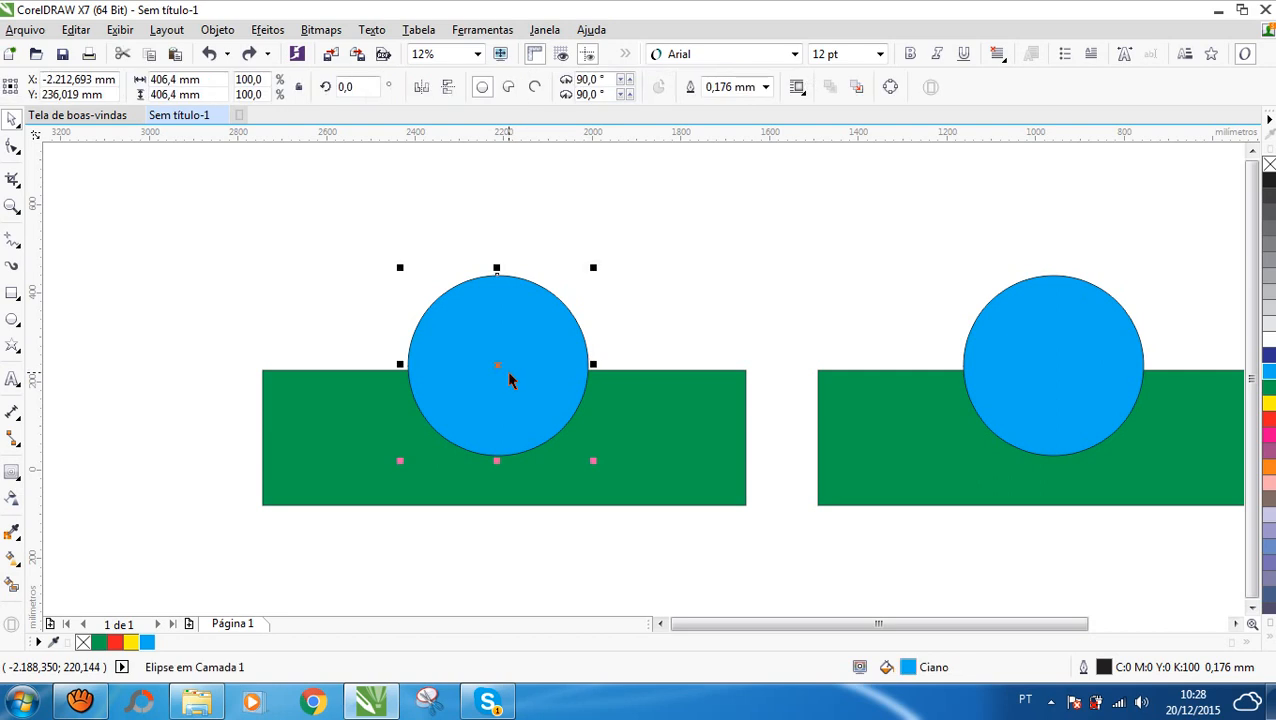
pyautogui.keyDown('shift'); pyautogui.click(353, 447); pyautogui.keyUp('shift')
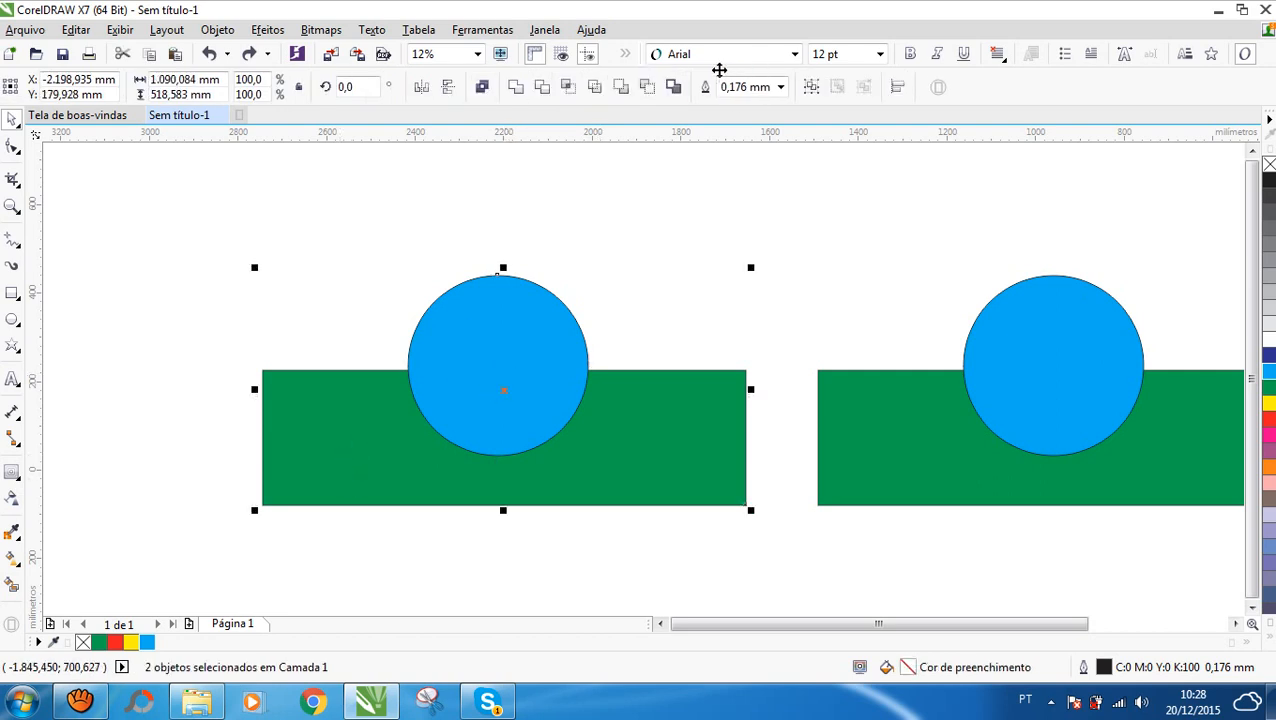
pyautogui.click(673, 86)
pyautogui.click(744, 178)
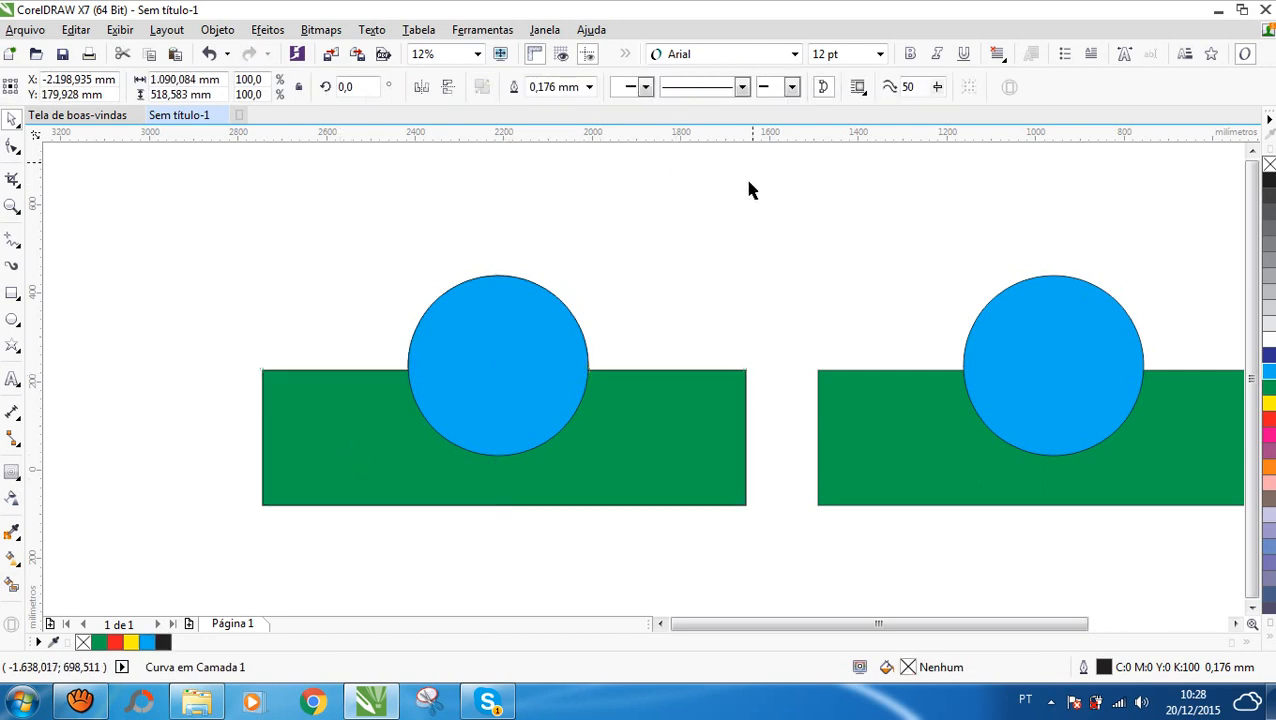
# - Give the new boundary curve a red outline 10 mm wide
pyautogui.click(621, 383)
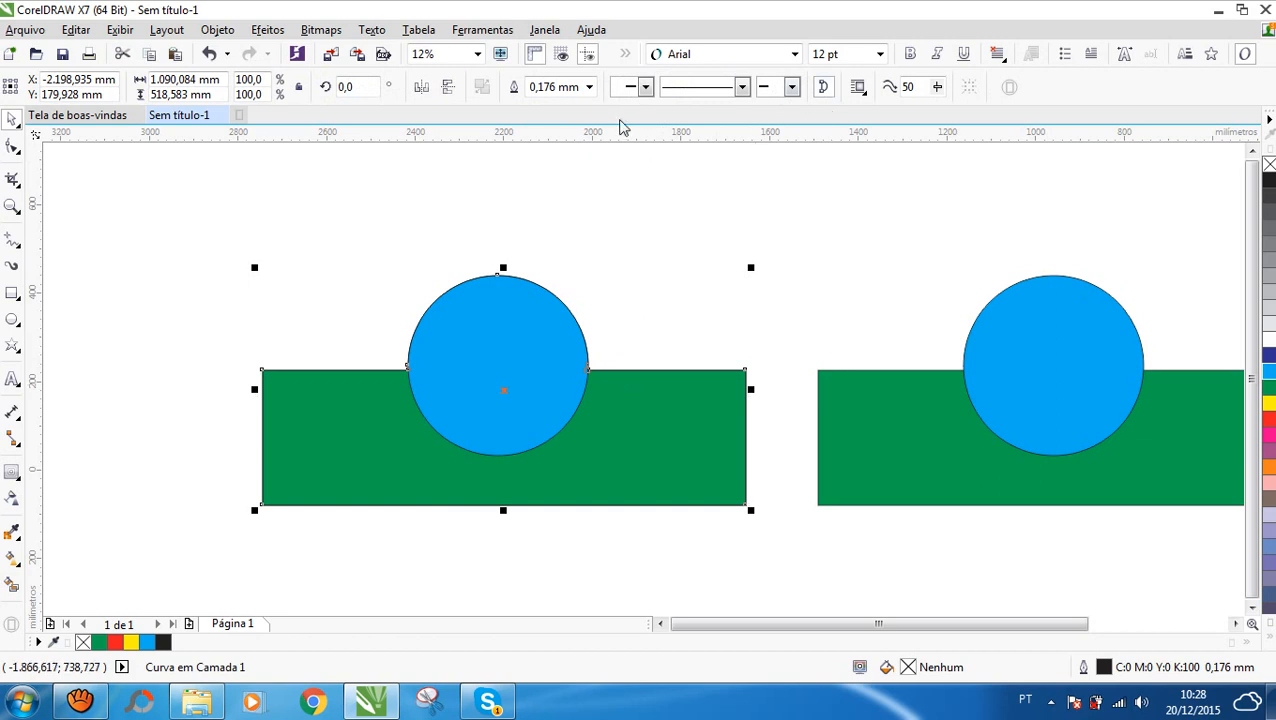
pyautogui.click(589, 87)
pyautogui.click(597, 254)
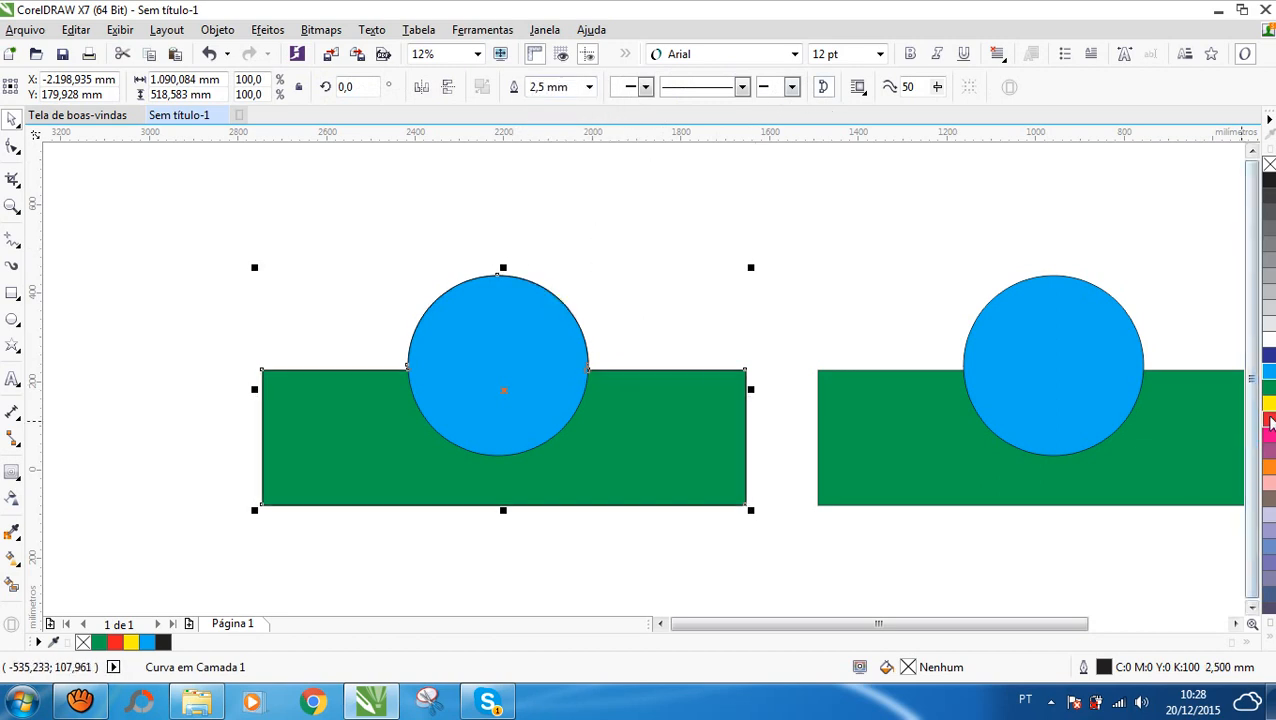
pyautogui.rightClick(1268, 424)
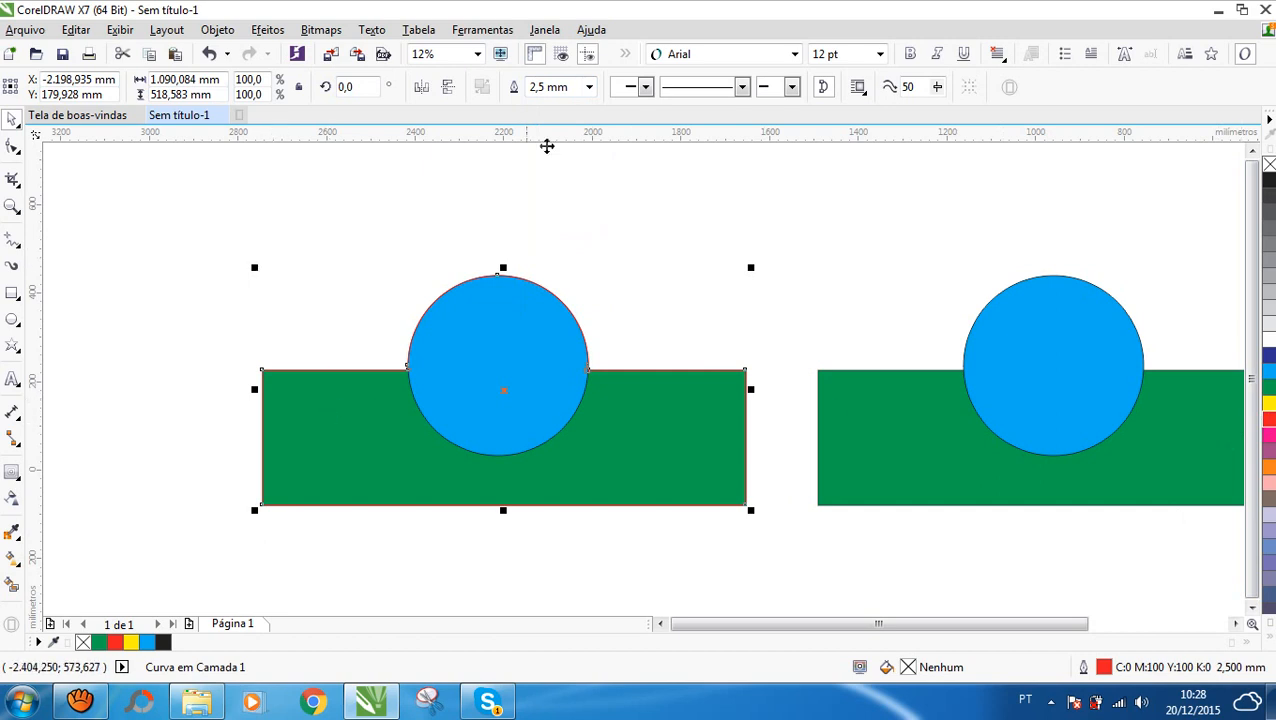
pyautogui.click(590, 88)
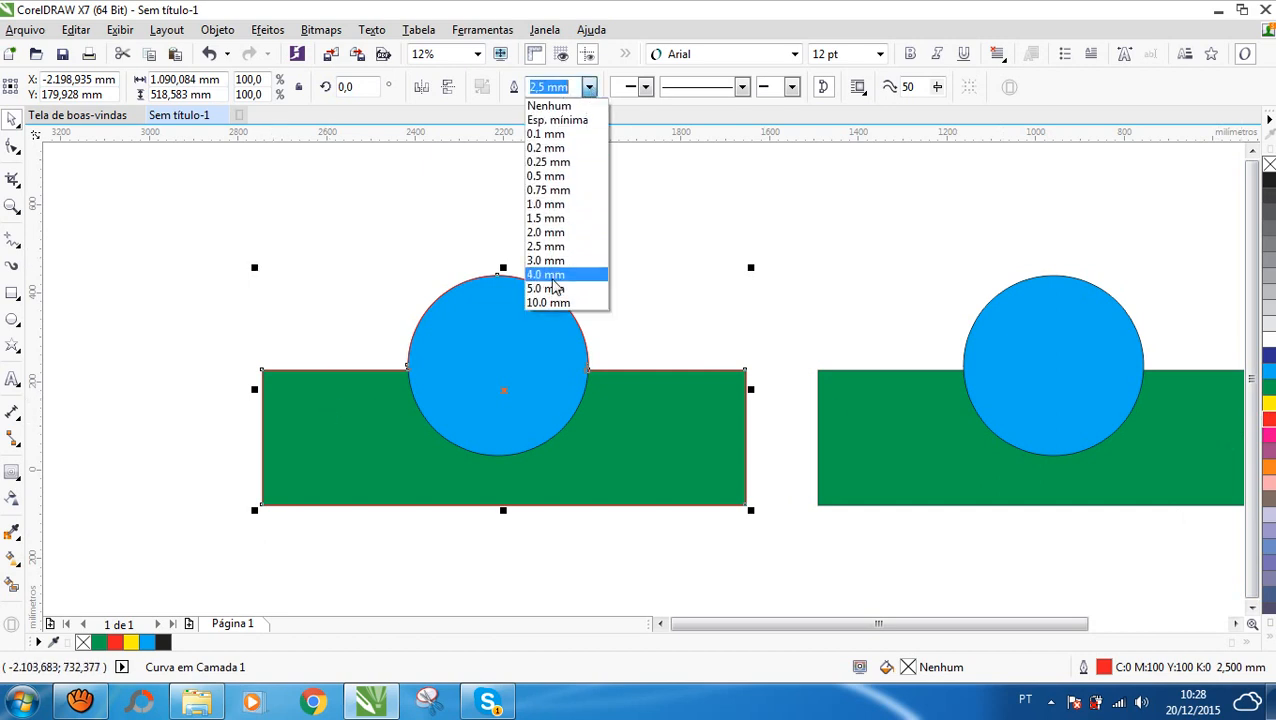
pyautogui.click(556, 290)
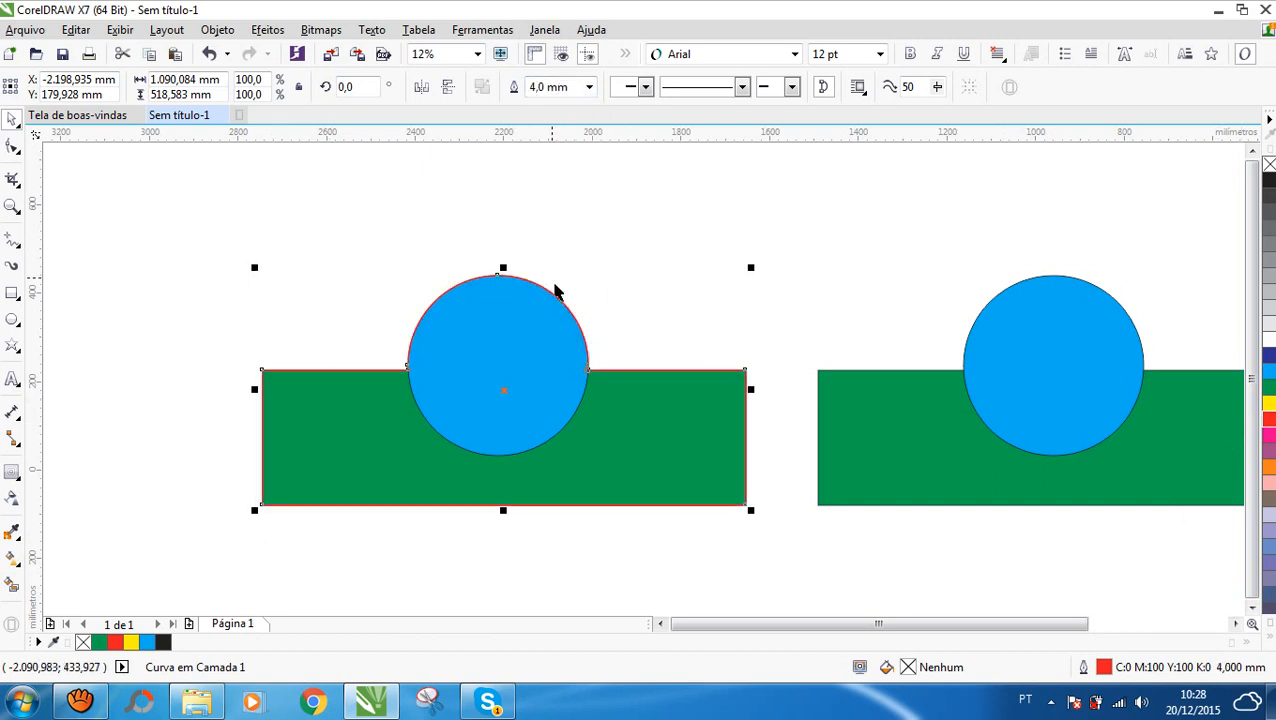
pyautogui.click(590, 87)
pyautogui.click(575, 302)
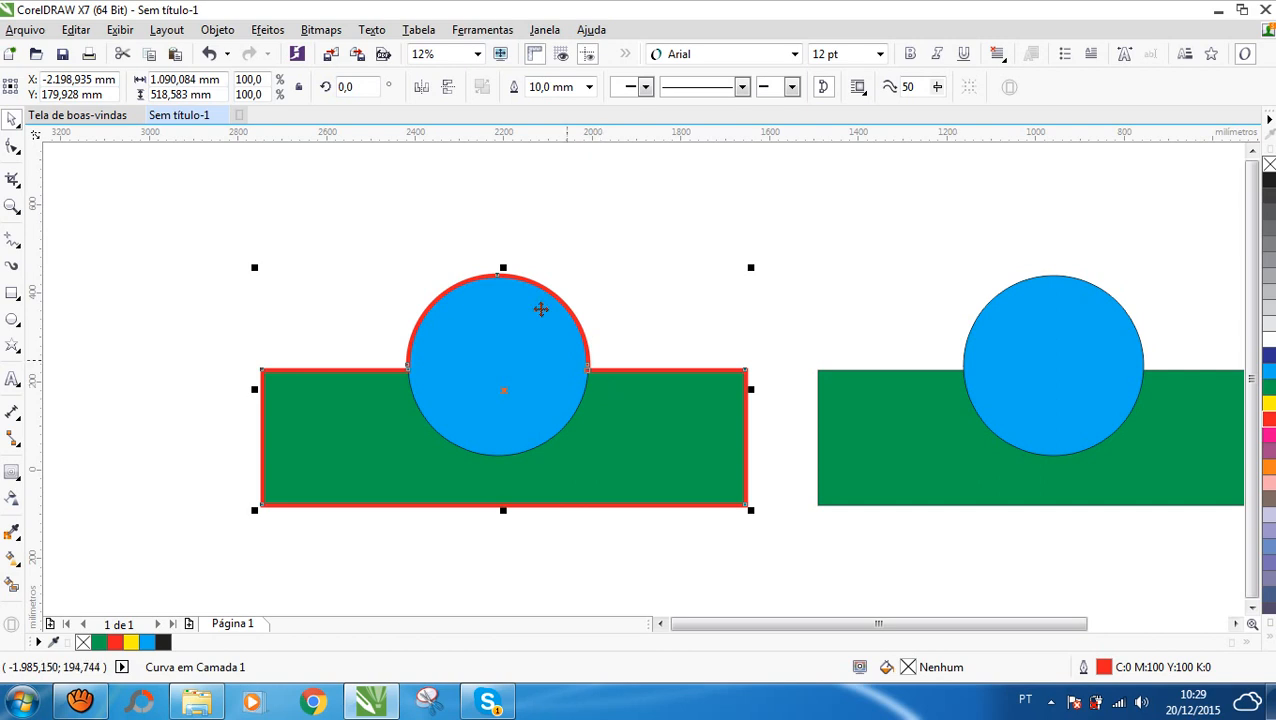
pyautogui.click(413, 208)
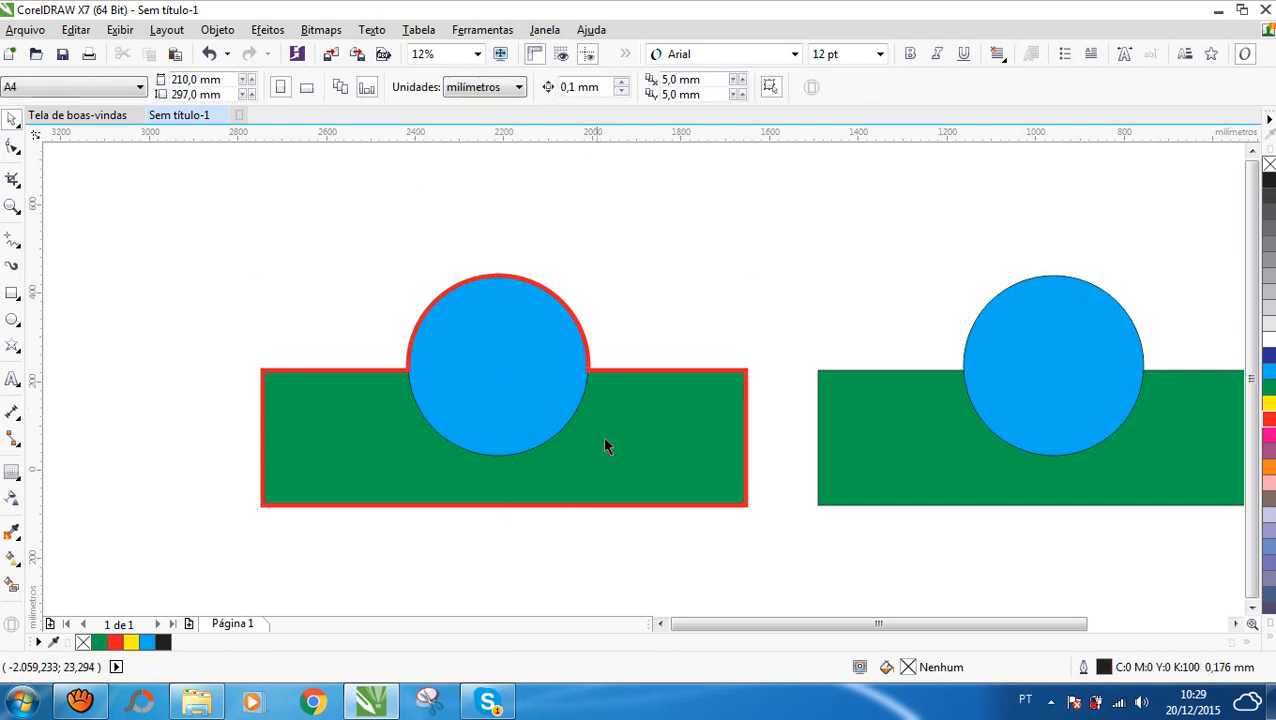
# - Show the red boundary curve's nodes with the Shape tool, and delete the curve from around the copied pair
pyautogui.click(589, 338)
pyautogui.press('F10')
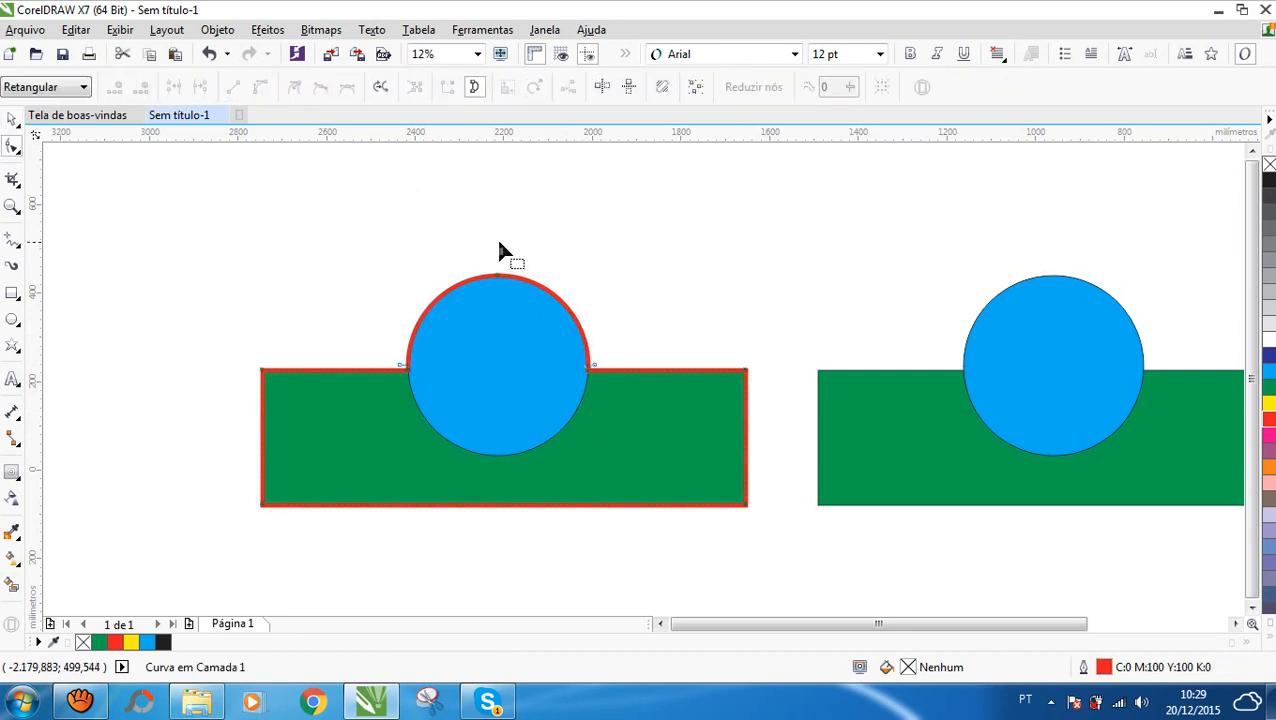
pyautogui.click(12, 120)
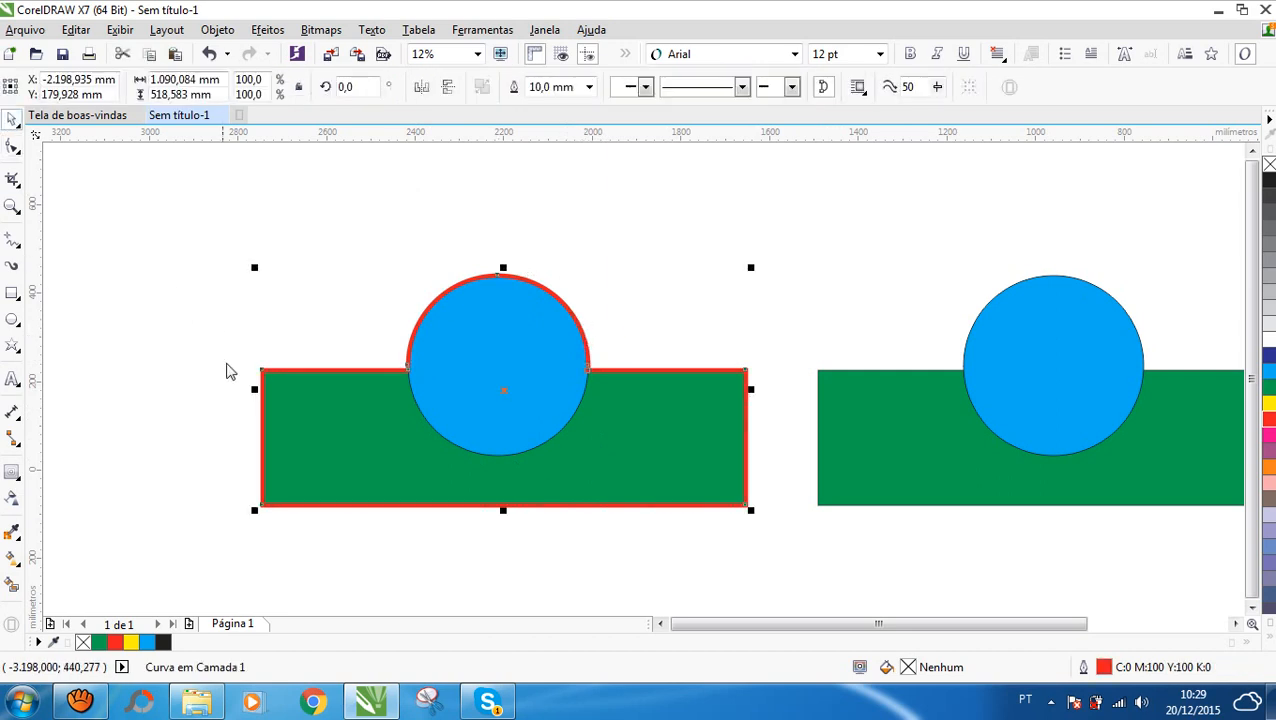
pyautogui.click(252, 373)
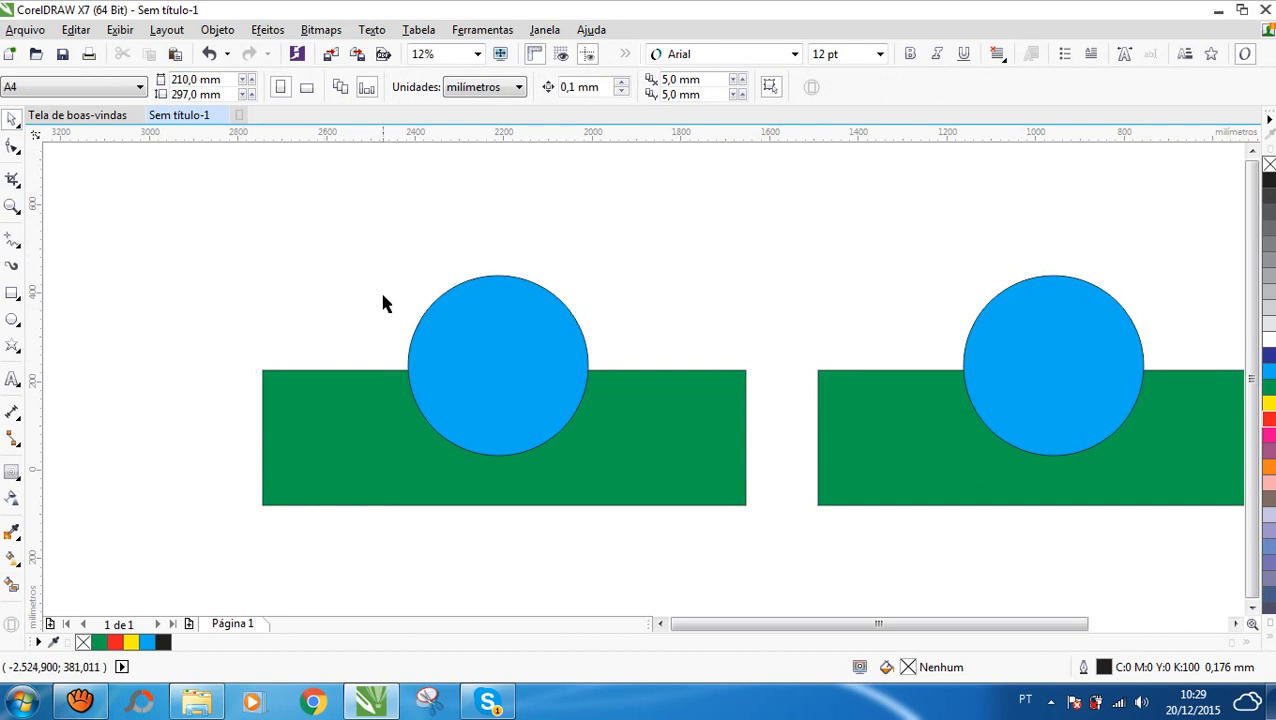
# - Try welding the copied pair's circle and rectangle into one shape without fill, and undo the fill removal and the weld
pyautogui.scroll(-2, 378, 290)
pyautogui.scroll(2, 509, 315)
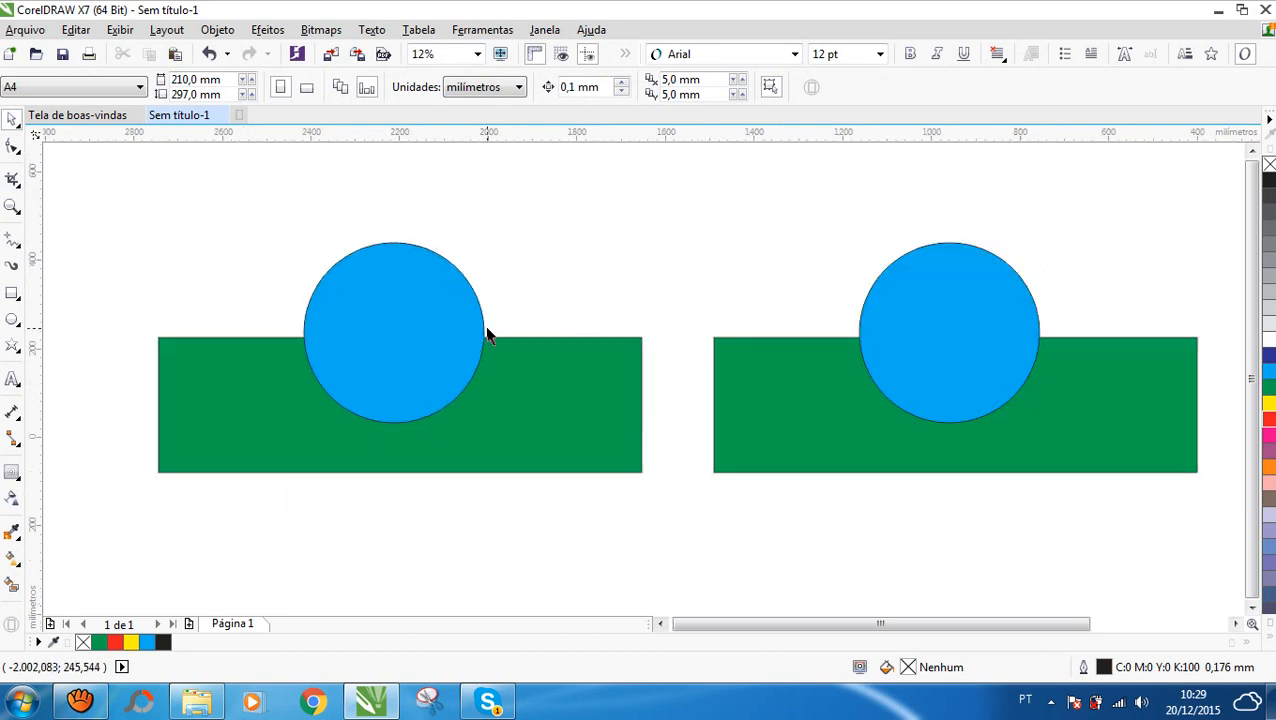
pyautogui.click(378, 352)
pyautogui.keyDown('shift'); pyautogui.click(259, 427); pyautogui.keyUp('shift')
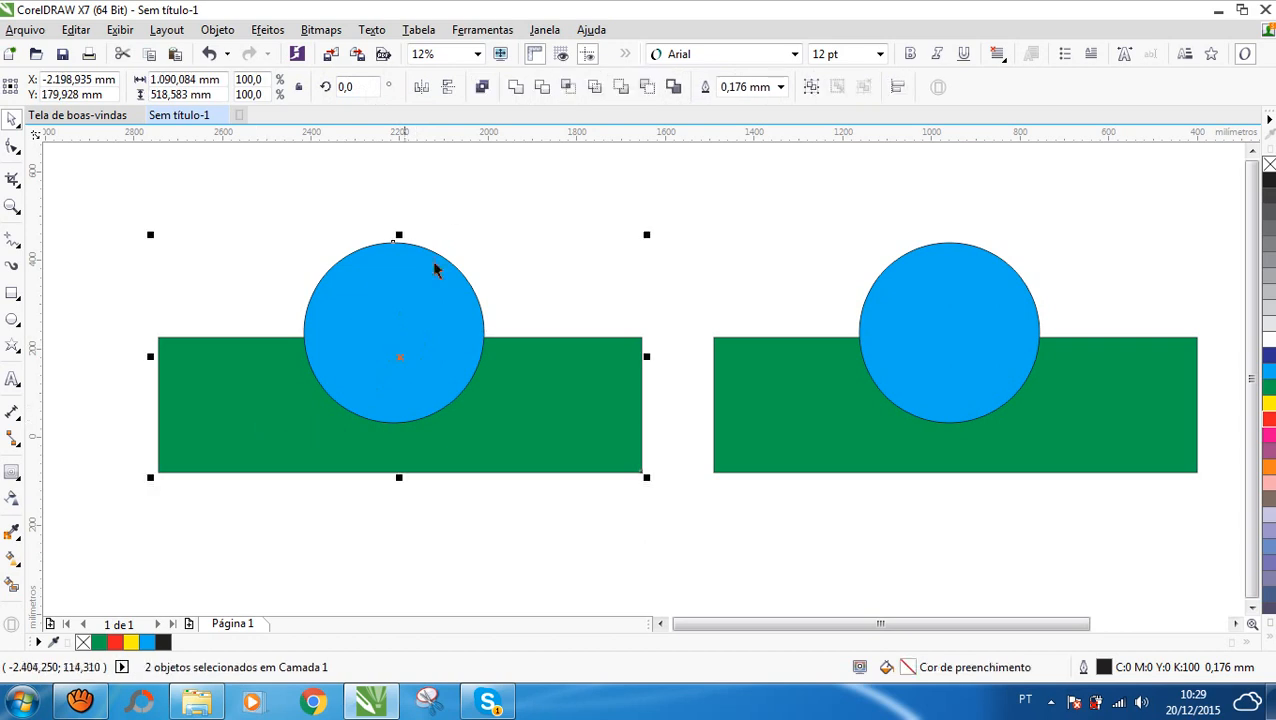
pyautogui.click(516, 87)
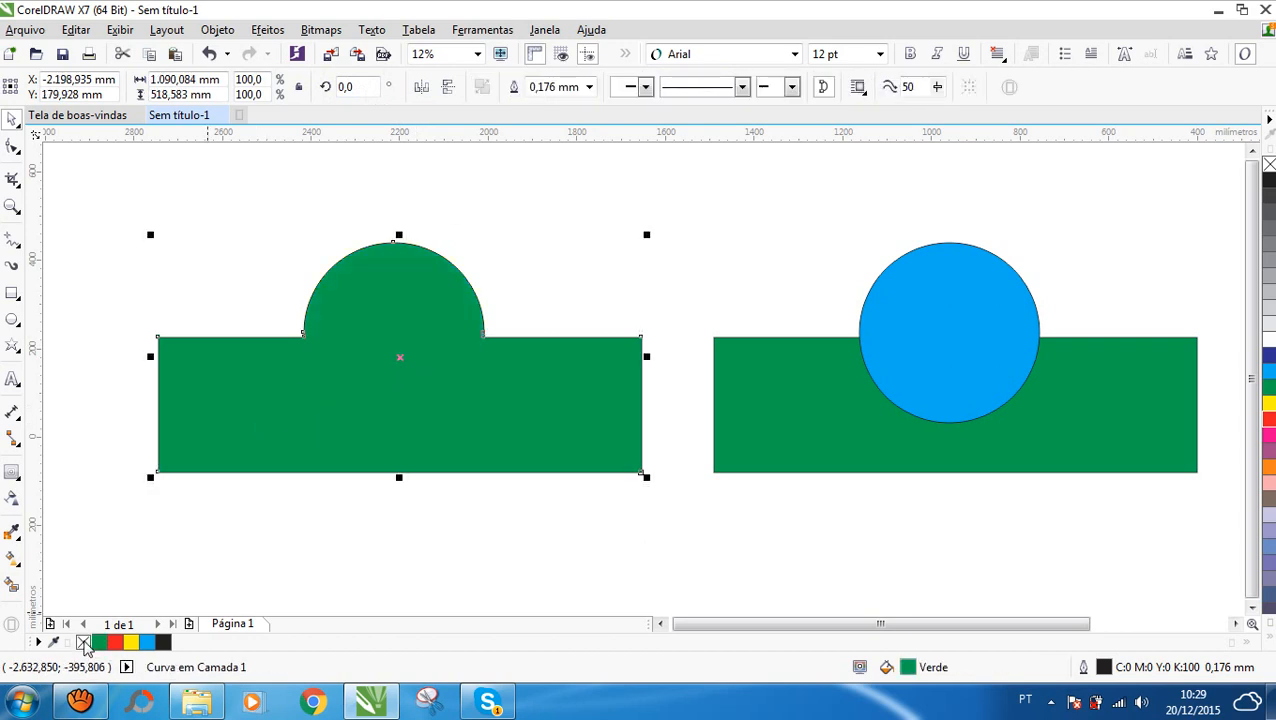
pyautogui.click(84, 643)
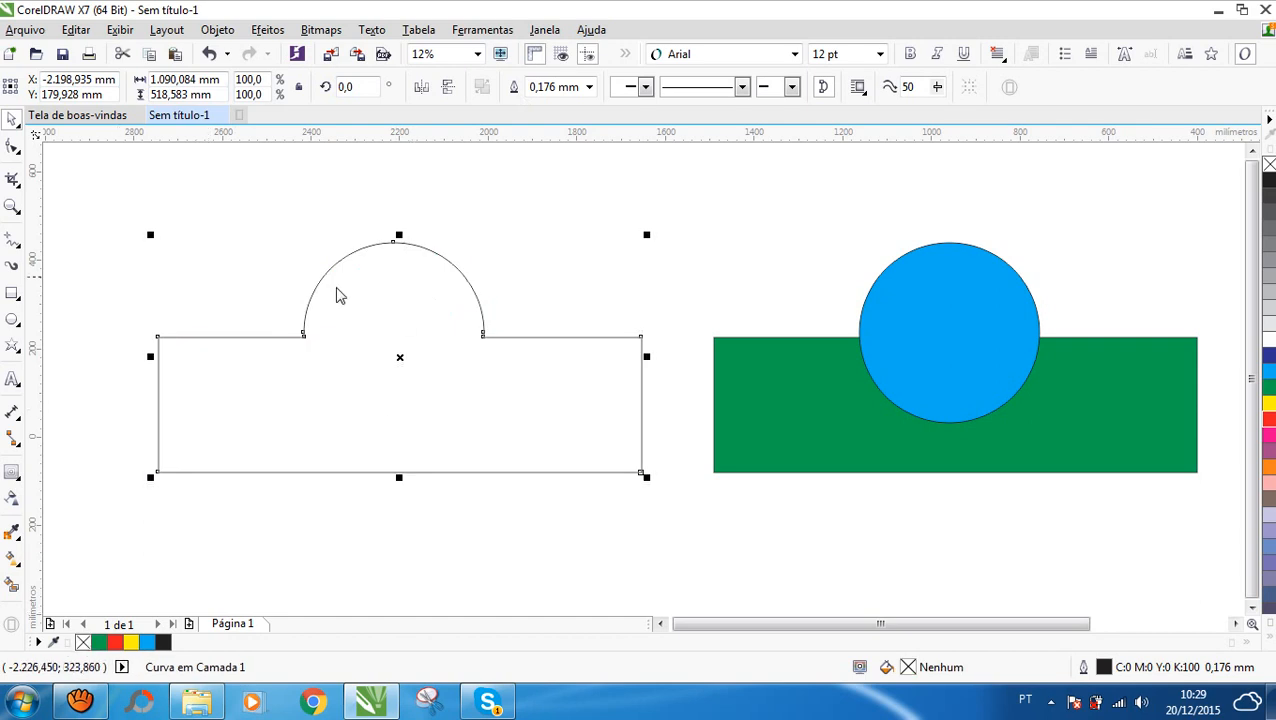
pyautogui.click(486, 540)
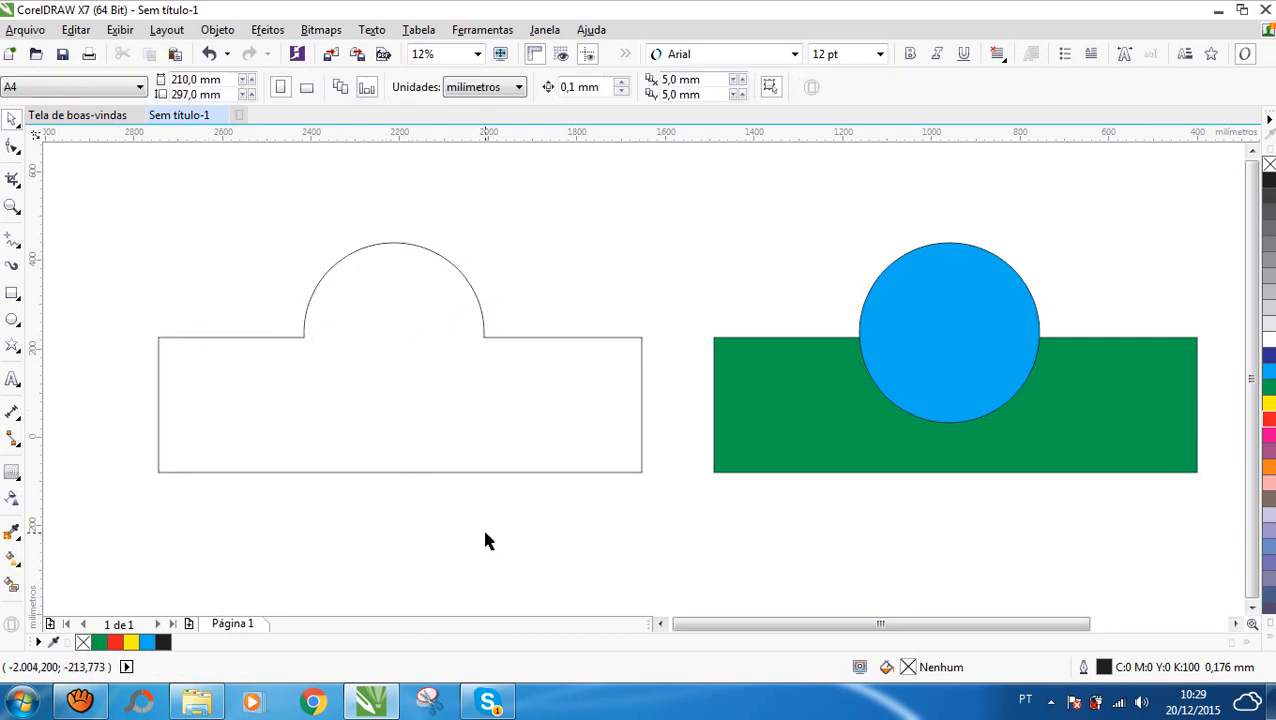
pyautogui.hotkey('ctrl', 'z')
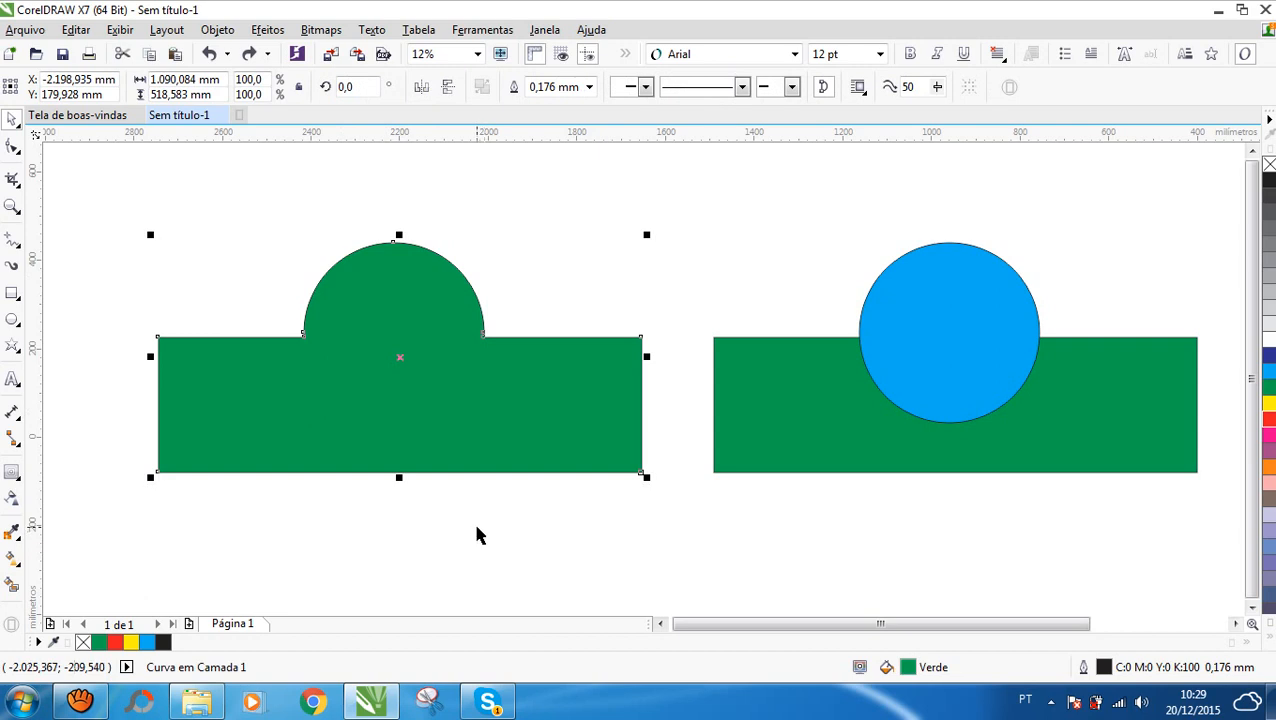
pyautogui.hotkey('ctrl', 'z')
# - Create a boundary around the original pair, move it about 756 mm right and 277 mm up, and undo both operations
pyautogui.scroll(-2, 354, 395)
pyautogui.click(763, 407)
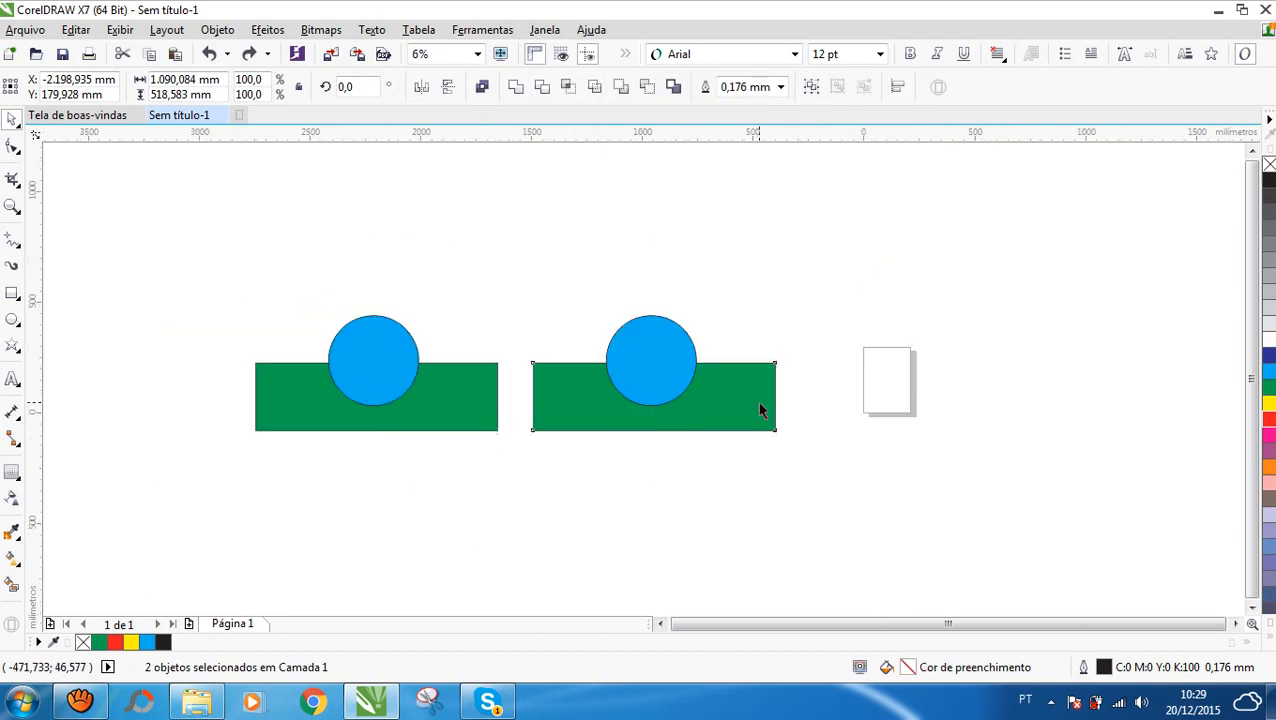
pyautogui.moveTo(841, 492); pyautogui.dragTo(524, 297)
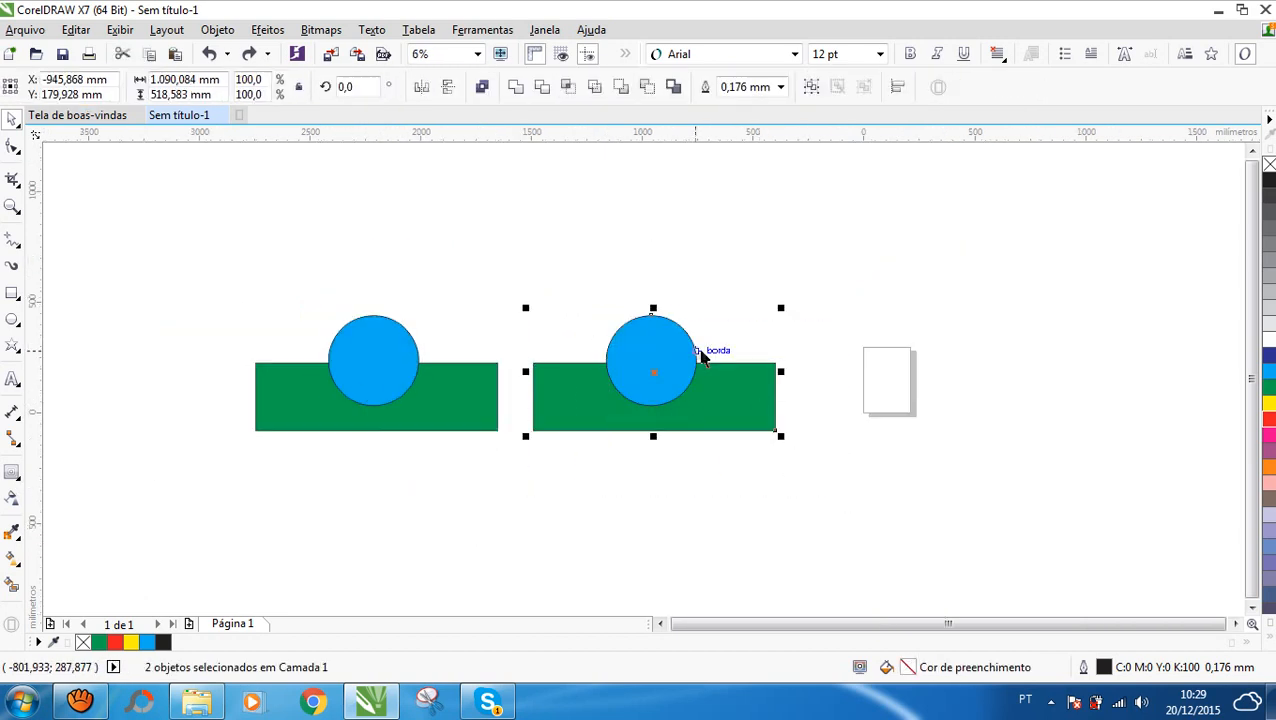
pyautogui.scroll(2, 695, 359)
pyautogui.click(673, 86)
pyautogui.moveTo(671, 390); pyautogui.dragTo(1005, 268)
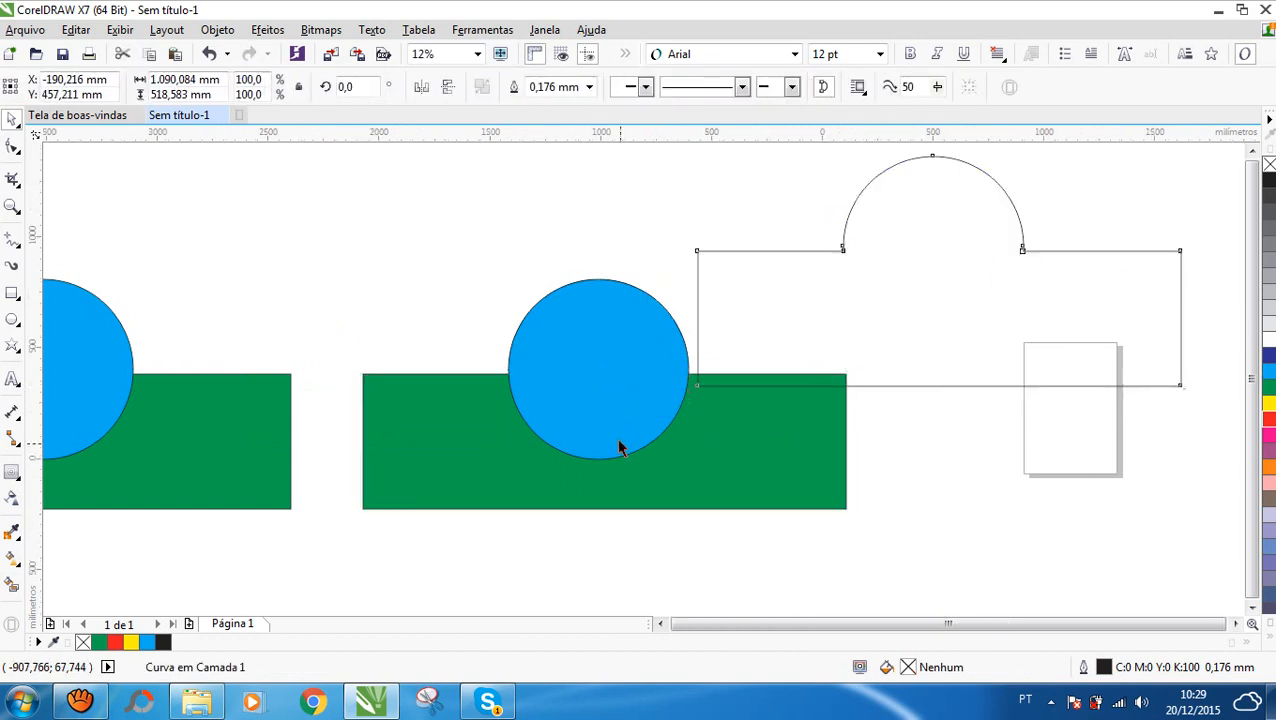
pyautogui.scroll(-2, 618, 444)
pyautogui.hotkey('ctrl', 'z')
pyautogui.hotkey('ctrl', 'z')
pyautogui.click(377, 343)
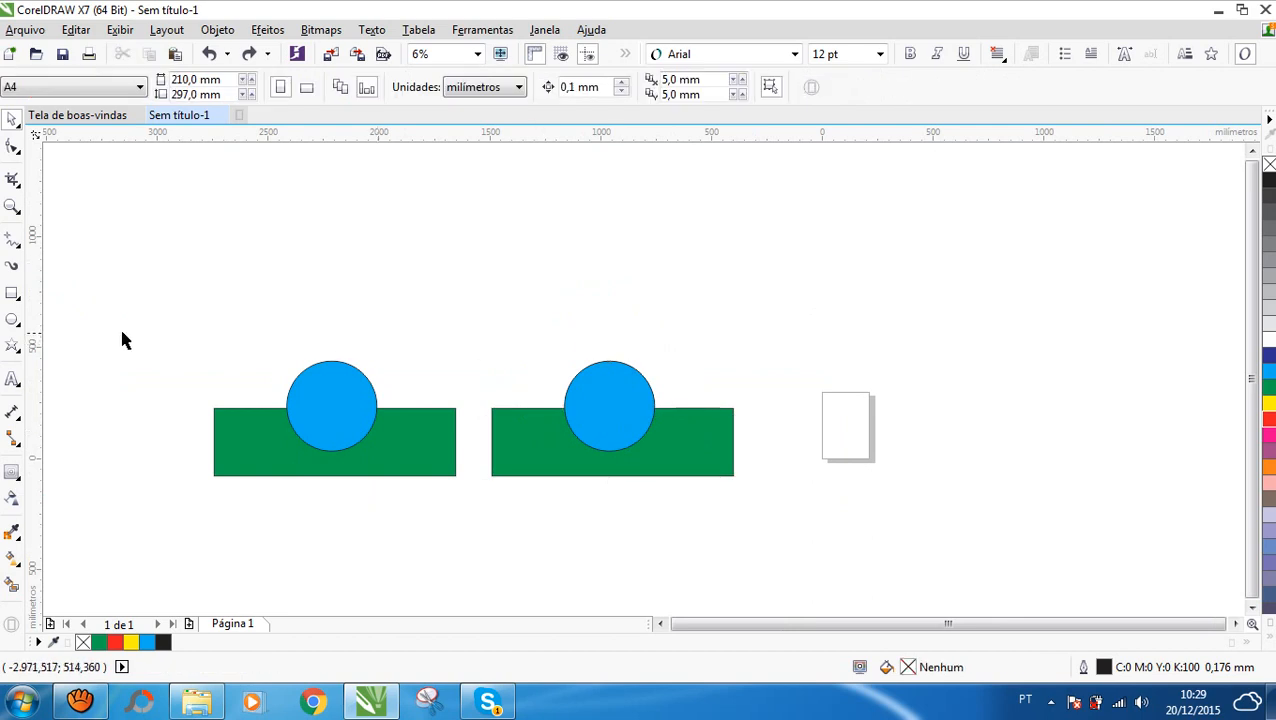
# - Draw a rectangle about 1770 by 385 mm above both pairs and a five-pointed star about 431 by 410 mm overlapping its upper edge
pyautogui.click(12, 294)
pyautogui.moveTo(297, 227); pyautogui.dragTo(689, 311)
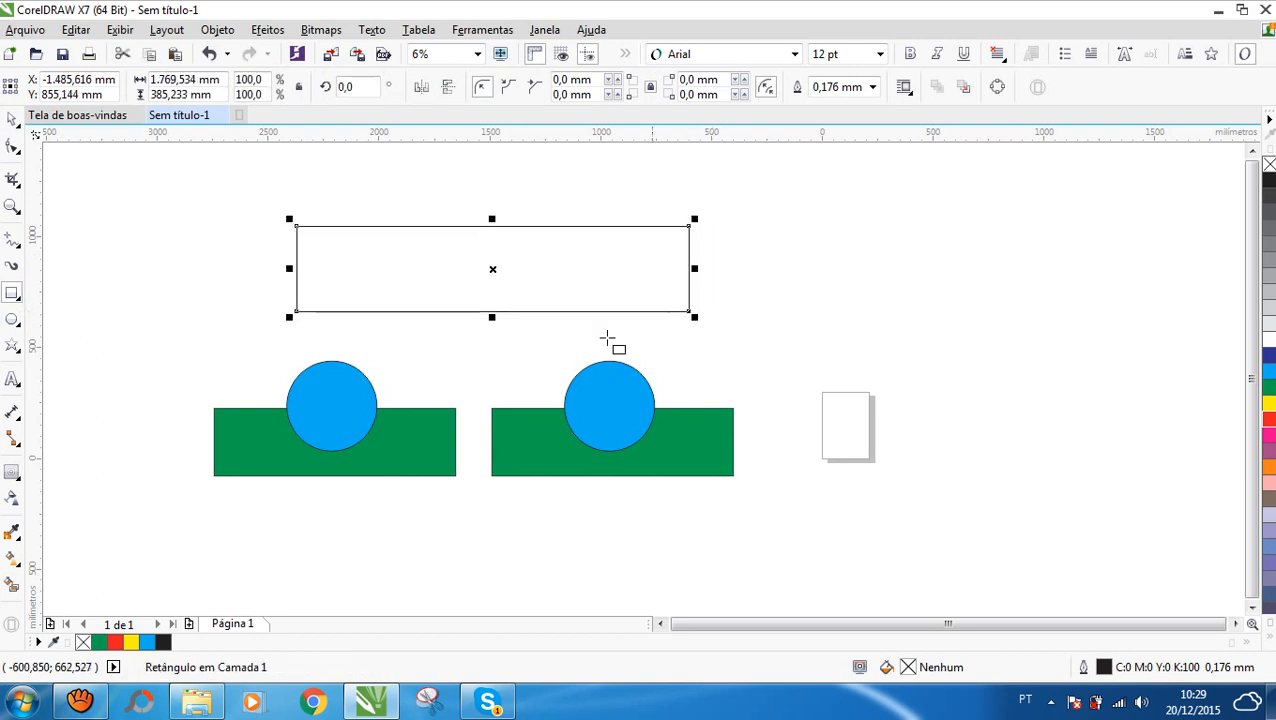
pyautogui.click(20, 325)
pyautogui.click(20, 349)
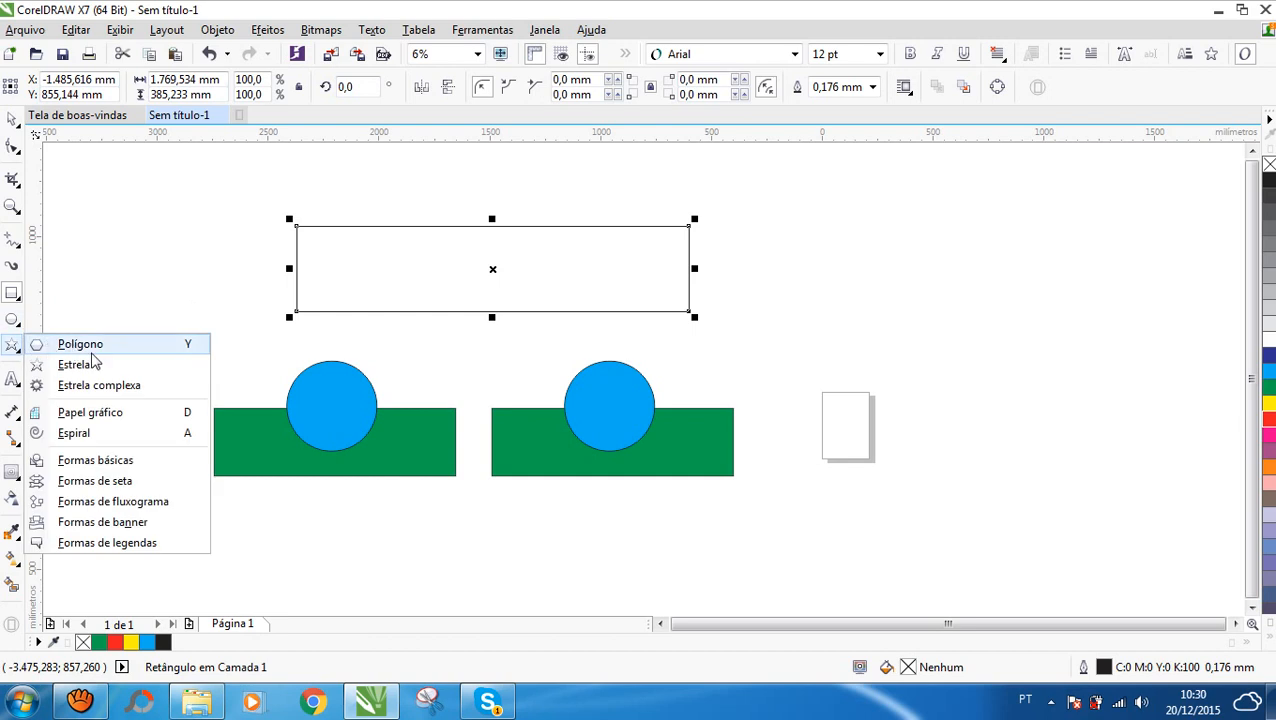
pyautogui.click(80, 365)
pyautogui.moveTo(468, 165); pyautogui.dragTo(550, 272)
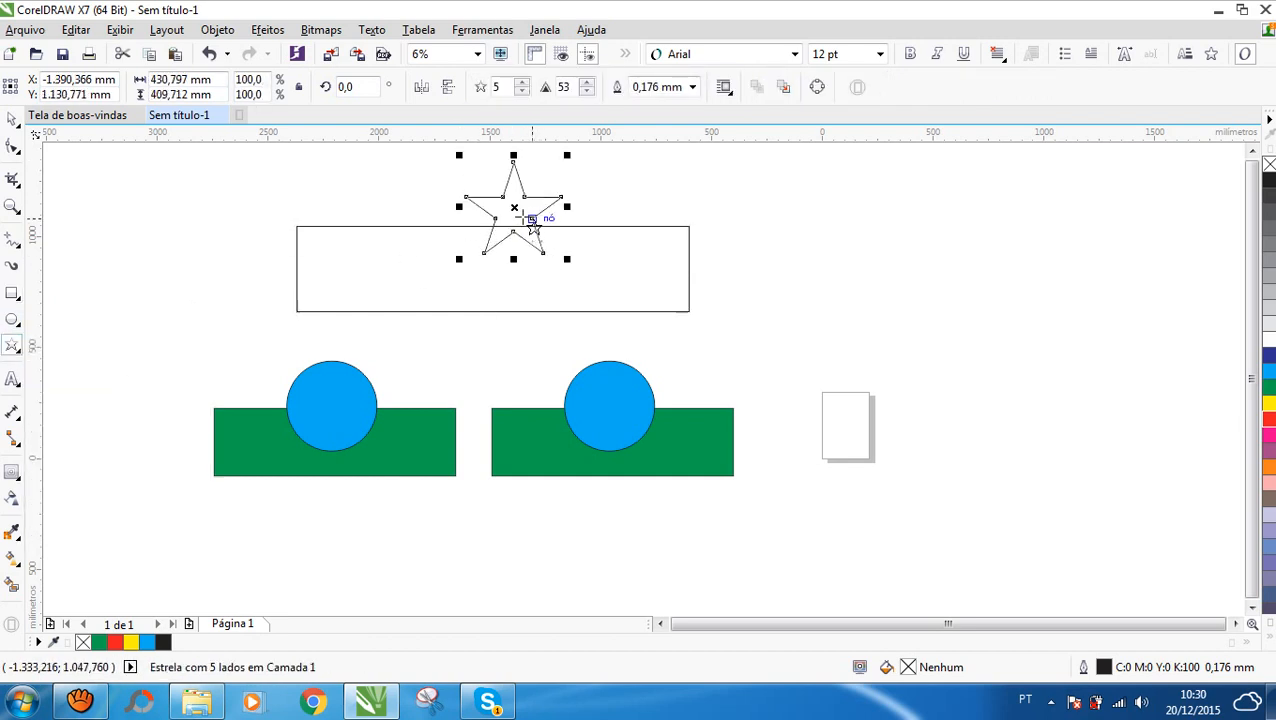
pyautogui.click(14, 119)
pyautogui.scroll(-2, 507, 384)
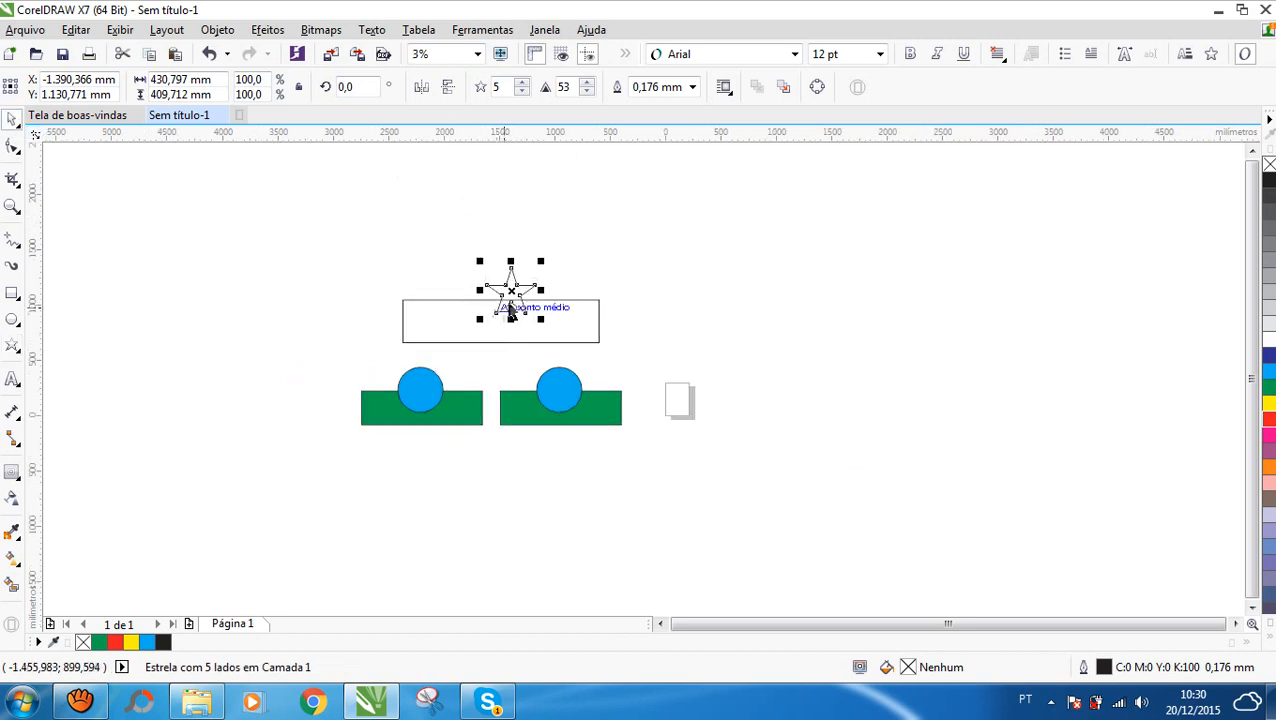
# - Move the star about 114 mm left and 19 mm up, keeping it overlapping the rectangle's upper edge
pyautogui.scroll(4, 510, 285)
pyautogui.moveTo(515, 276); pyautogui.dragTo(467, 265)
pyautogui.scroll(-2, 549, 340)
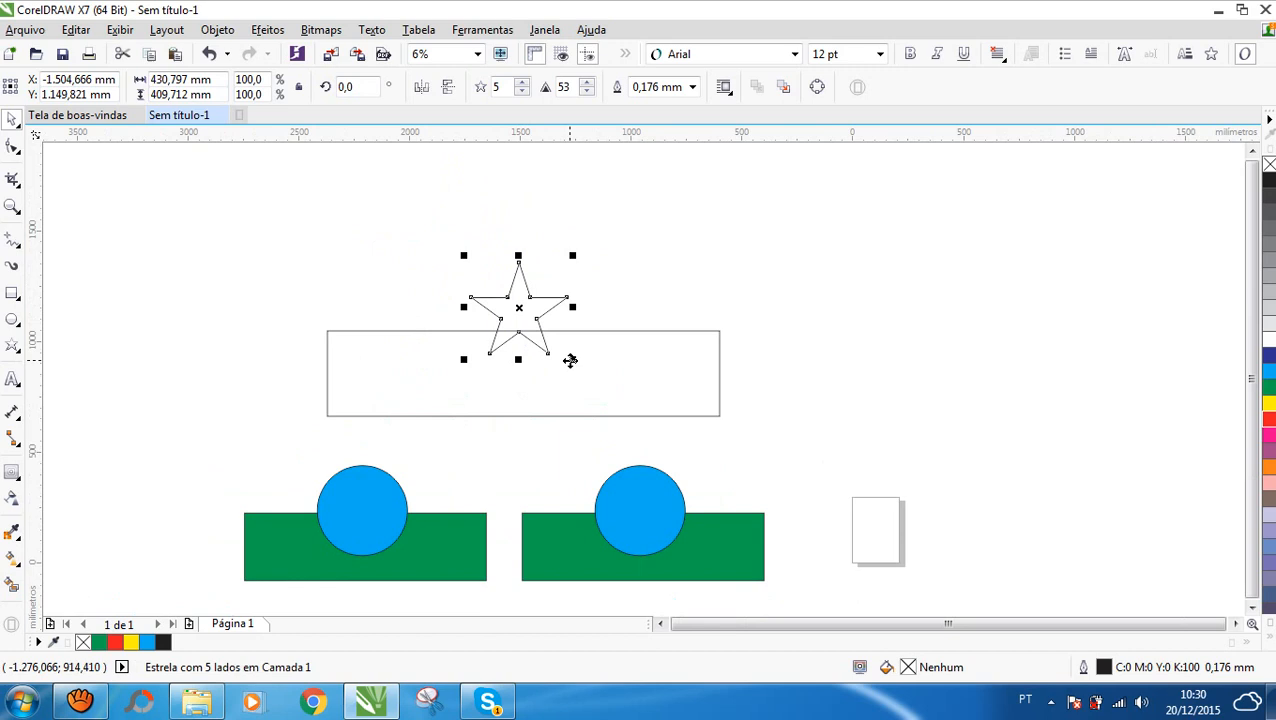
# - Create a boundary around the star and the unfilled rectangle, and move the boundary curve about 1943 mm right and 466 mm up
pyautogui.keyDown('shift'); pyautogui.click(630, 378); pyautogui.keyUp('shift')
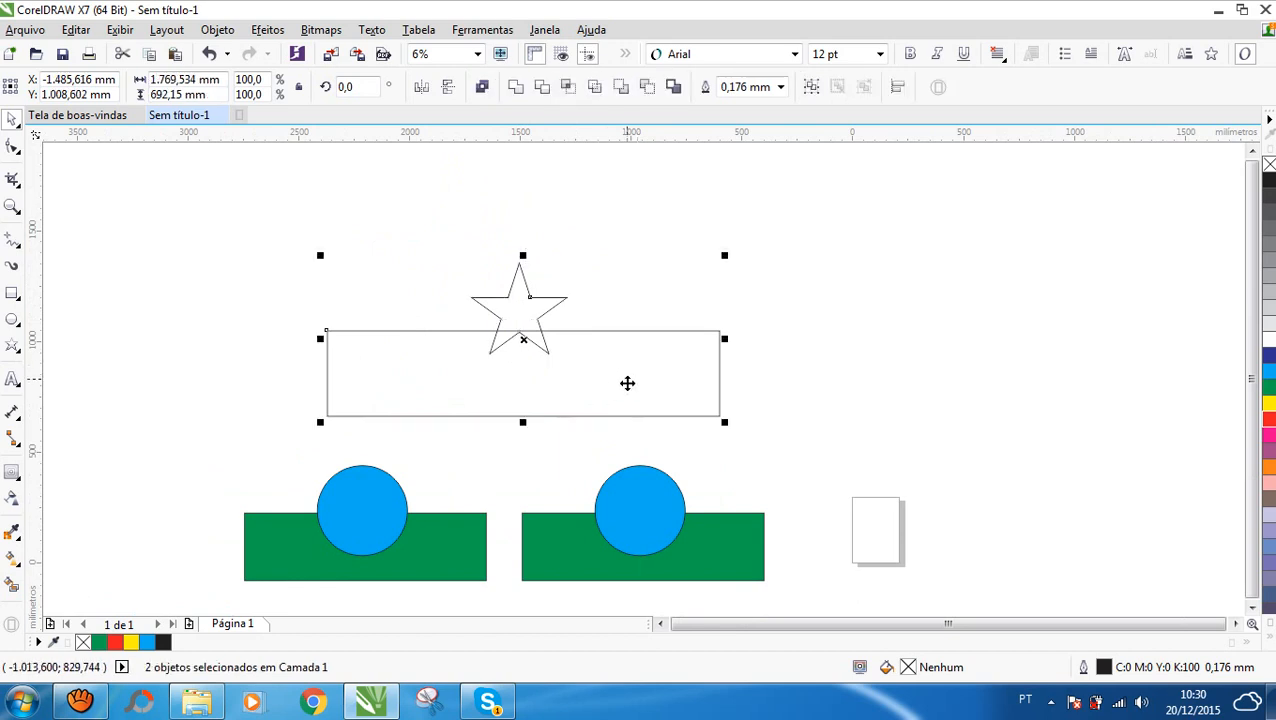
pyautogui.click(222, 188)
pyautogui.moveTo(222, 186); pyautogui.dragTo(911, 441)
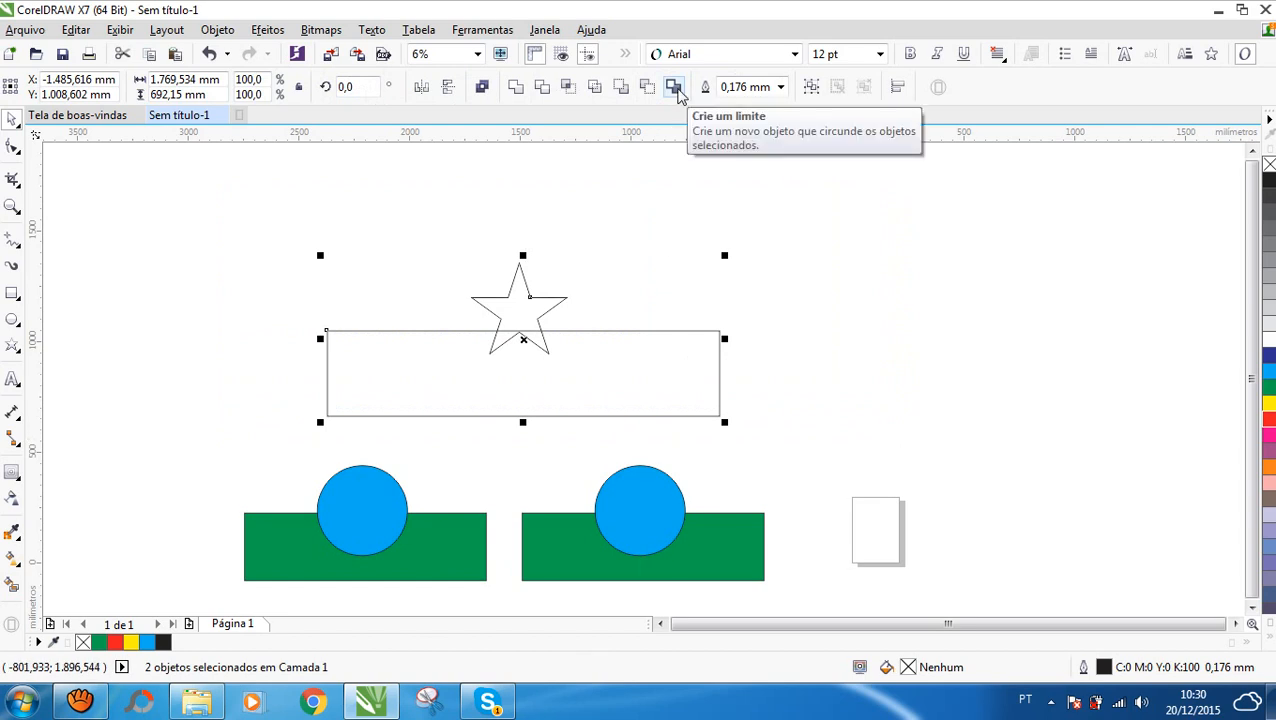
pyautogui.click(677, 90)
pyautogui.click(609, 222)
pyautogui.moveTo(521, 307); pyautogui.dragTo(952, 208)
pyautogui.scroll(-2, 668, 342)
pyautogui.scroll(2, 840, 258)
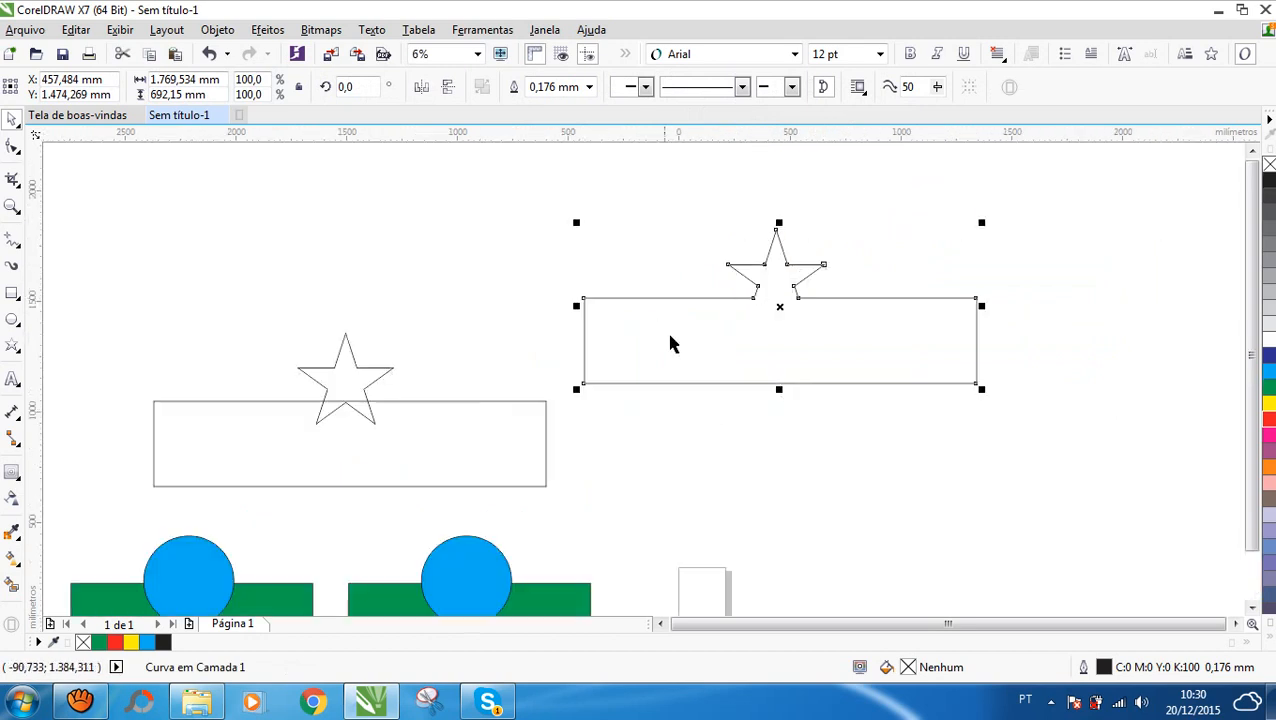
pyautogui.click(680, 418)
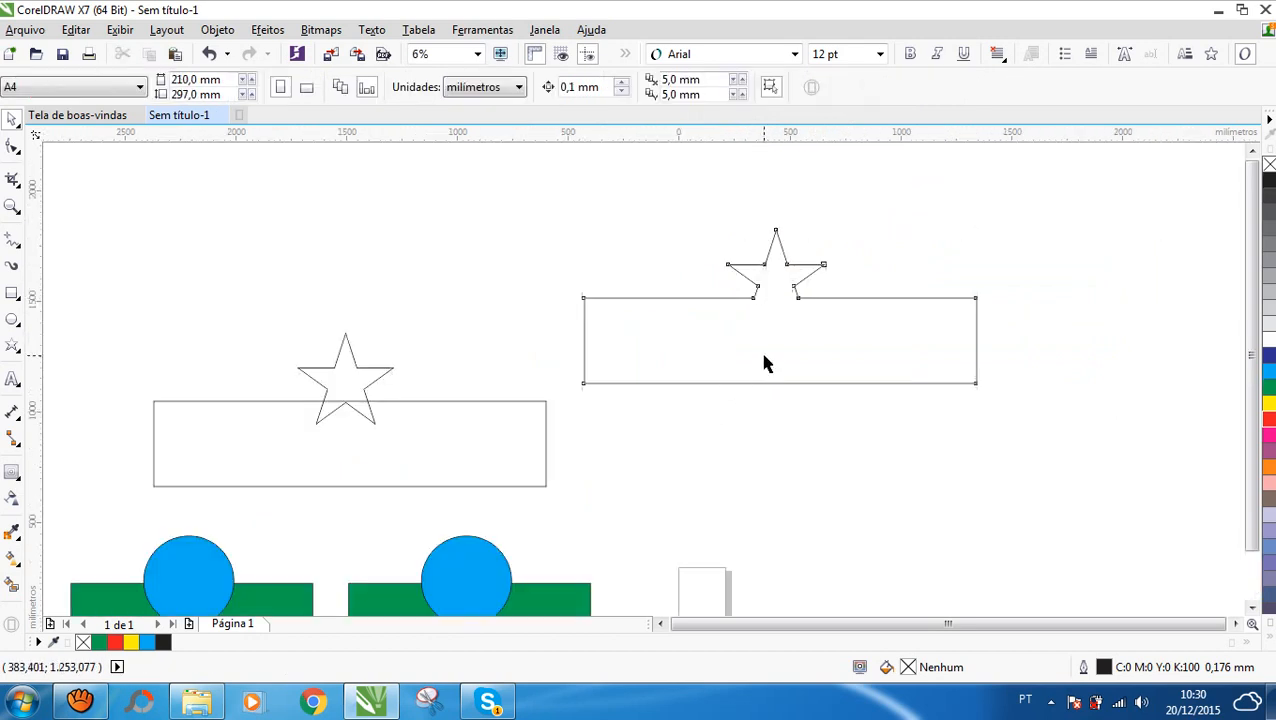
pyautogui.click(777, 384)
pyautogui.click(745, 438)
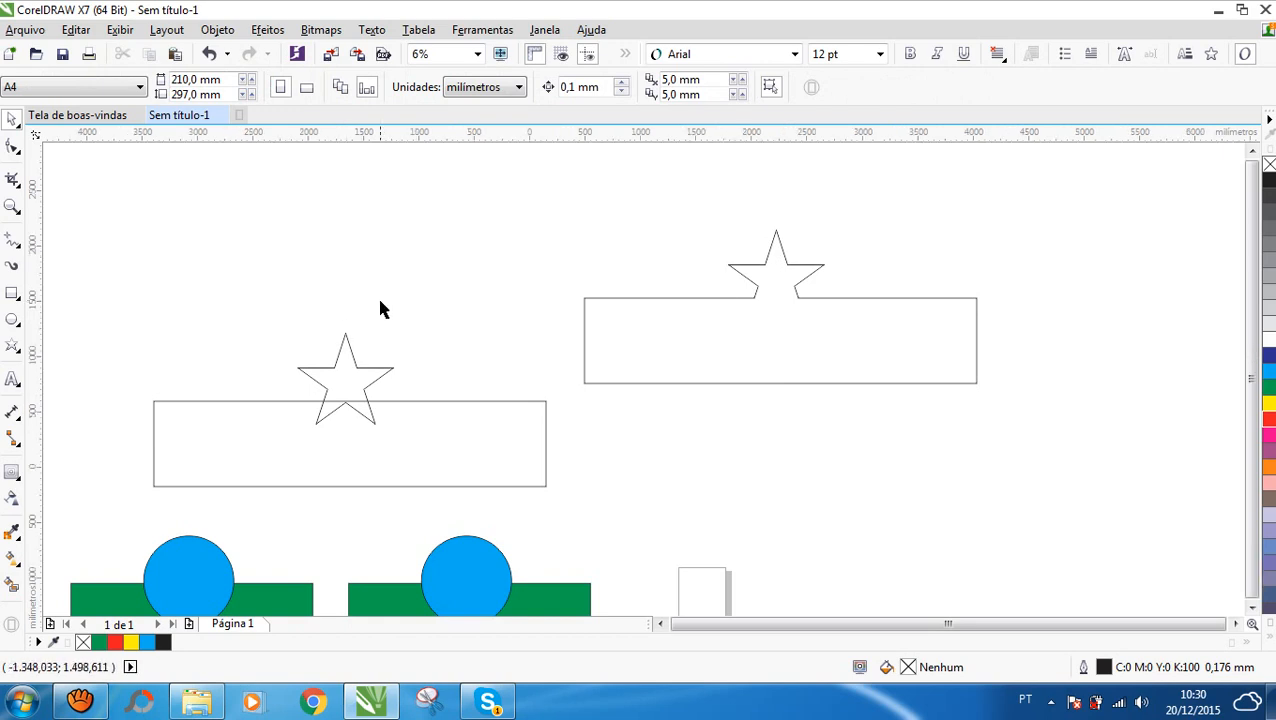
# - Delete the original star and the unfilled rectangle beneath it, keeping their boundary curve
pyautogui.scroll(-2, 380, 308)
pyautogui.moveTo(199, 244); pyautogui.dragTo(433, 325)
pyautogui.moveTo(236, 307); pyautogui.dragTo(478, 401)
pyautogui.press('Delete')
# - Move the copied pair's blue circle onto the star boundary curve's lower edge, centred at about X 426, Y 1029 mm
pyautogui.moveTo(418, 445); pyautogui.dragTo(577, 353)
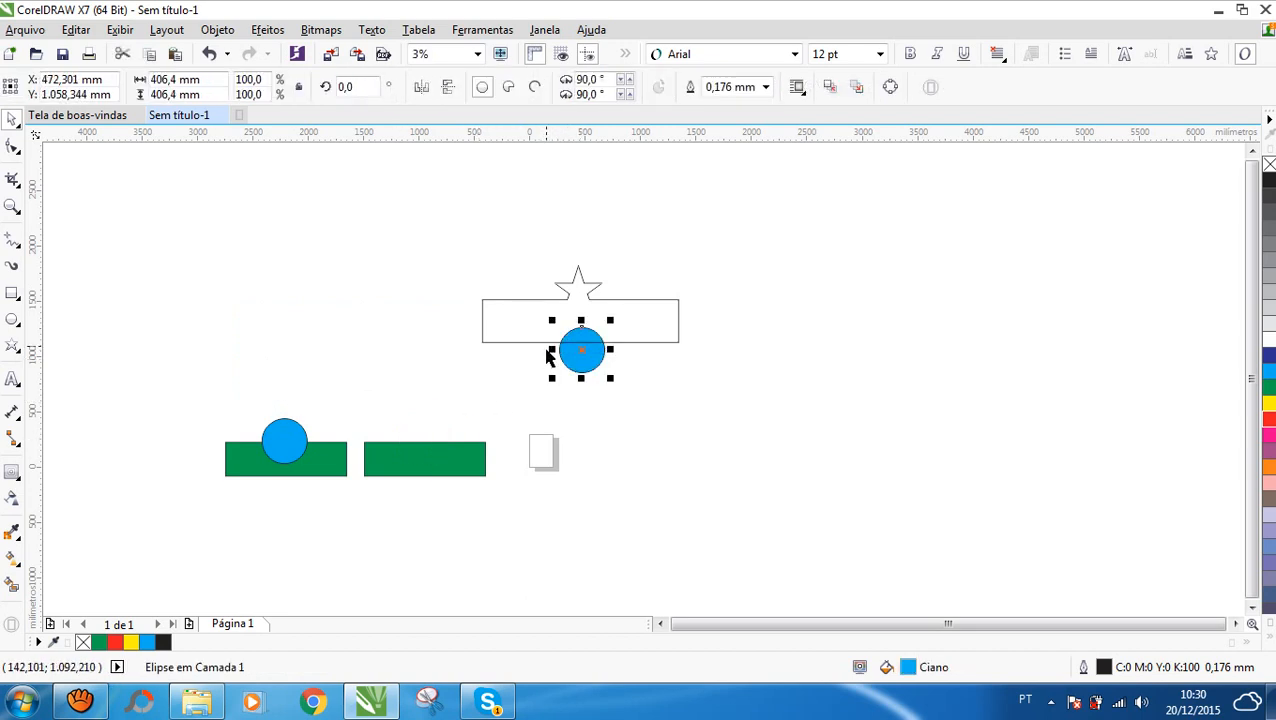
pyautogui.scroll(2, 590, 288)
pyautogui.moveTo(575, 427); pyautogui.dragTo(566, 430)
pyautogui.click(955, 510)
pyautogui.click(568, 442)
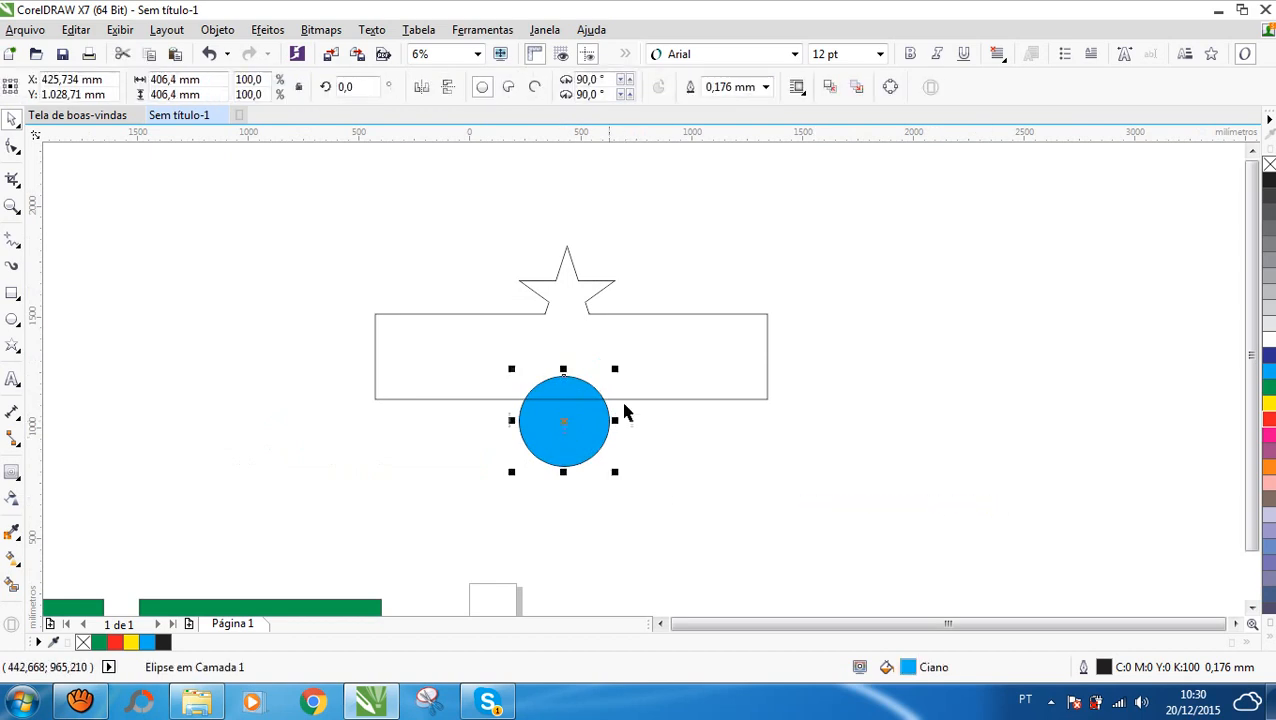
# - Create a boundary around the star-shaped curve and the blue circle, and move it about 1922 mm left and 347 mm up
pyautogui.moveTo(898, 562); pyautogui.dragTo(214, 211)
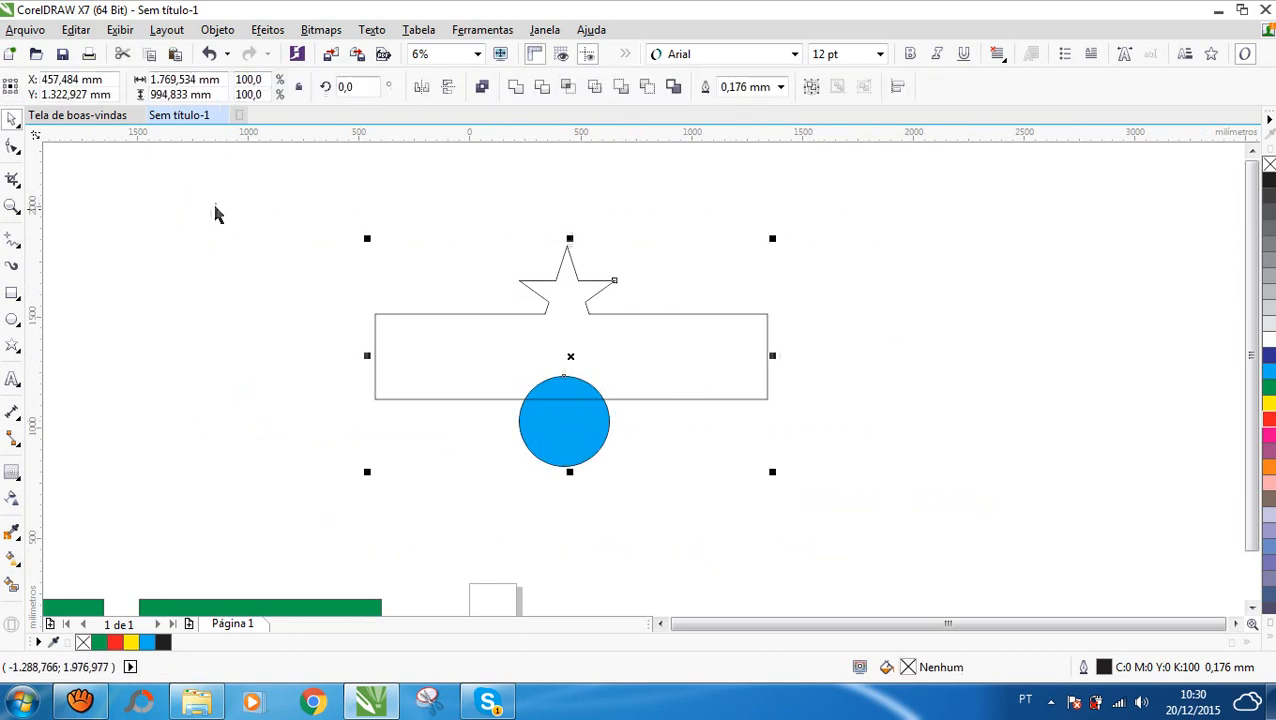
pyautogui.click(673, 86)
pyautogui.moveTo(641, 359); pyautogui.dragTo(215, 281)
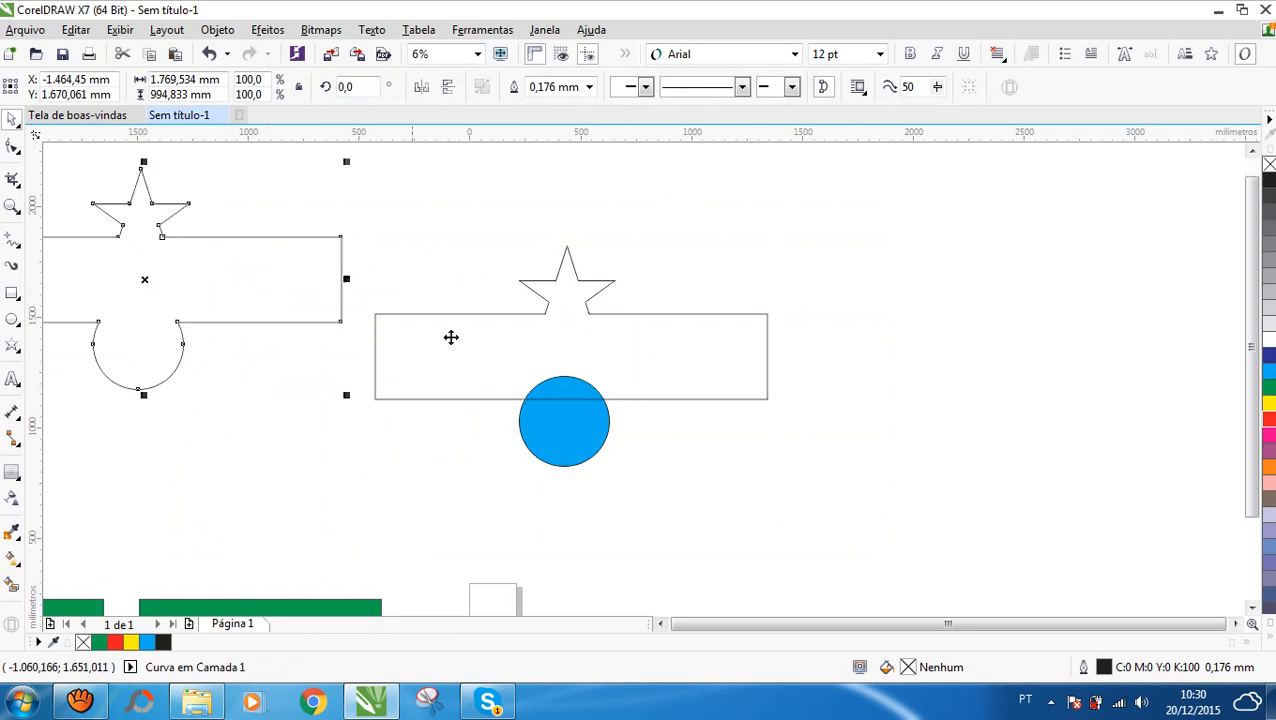
pyautogui.scroll(-2, 511, 355)
pyautogui.scroll(4, 193, 238)
pyautogui.scroll(-4, 368, 234)
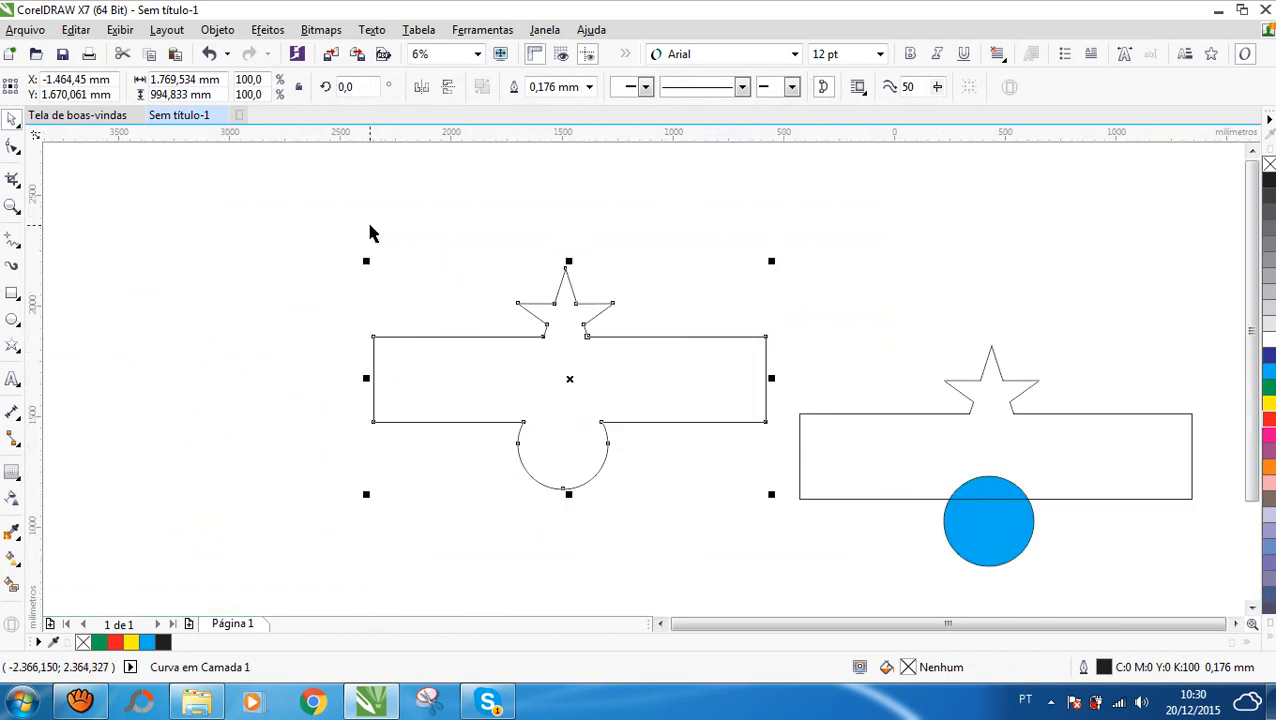
# - Delete the boundary curves and all remaining circles and rectangles to leave the drawing empty
pyautogui.click(298, 207)
pyautogui.moveTo(256, 177); pyautogui.dragTo(855, 427)
pyautogui.press('Delete')
pyautogui.moveTo(610, 521); pyautogui.dragTo(234, 426)
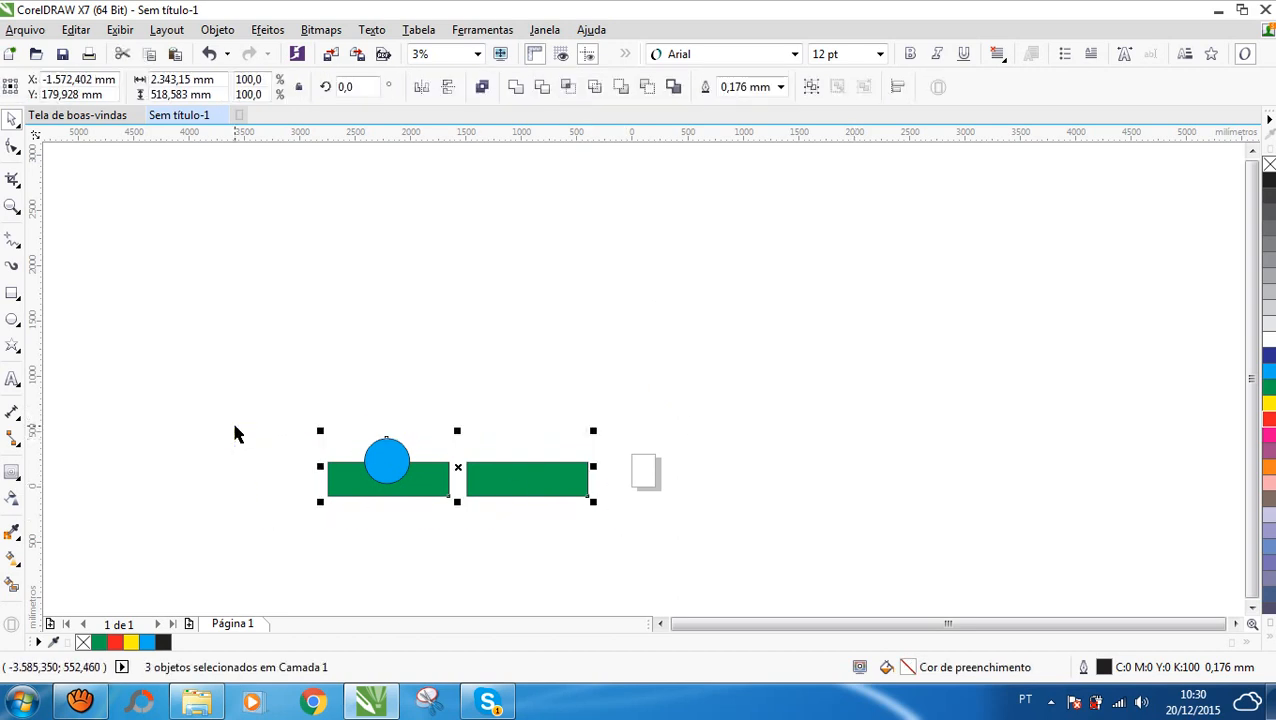
pyautogui.press('Delete')
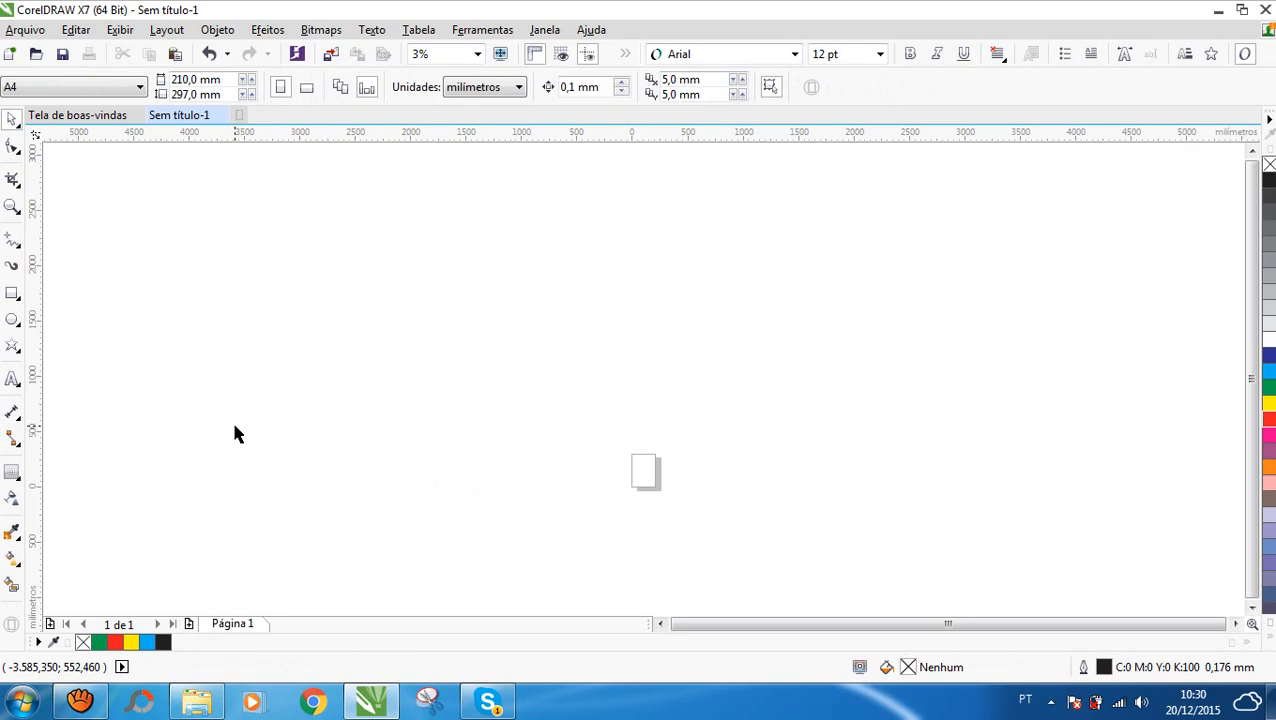
# - Add artistic text with a first name in capitals to the left of the page, in 24 pt Arial
pyautogui.scroll(5, 650, 481)
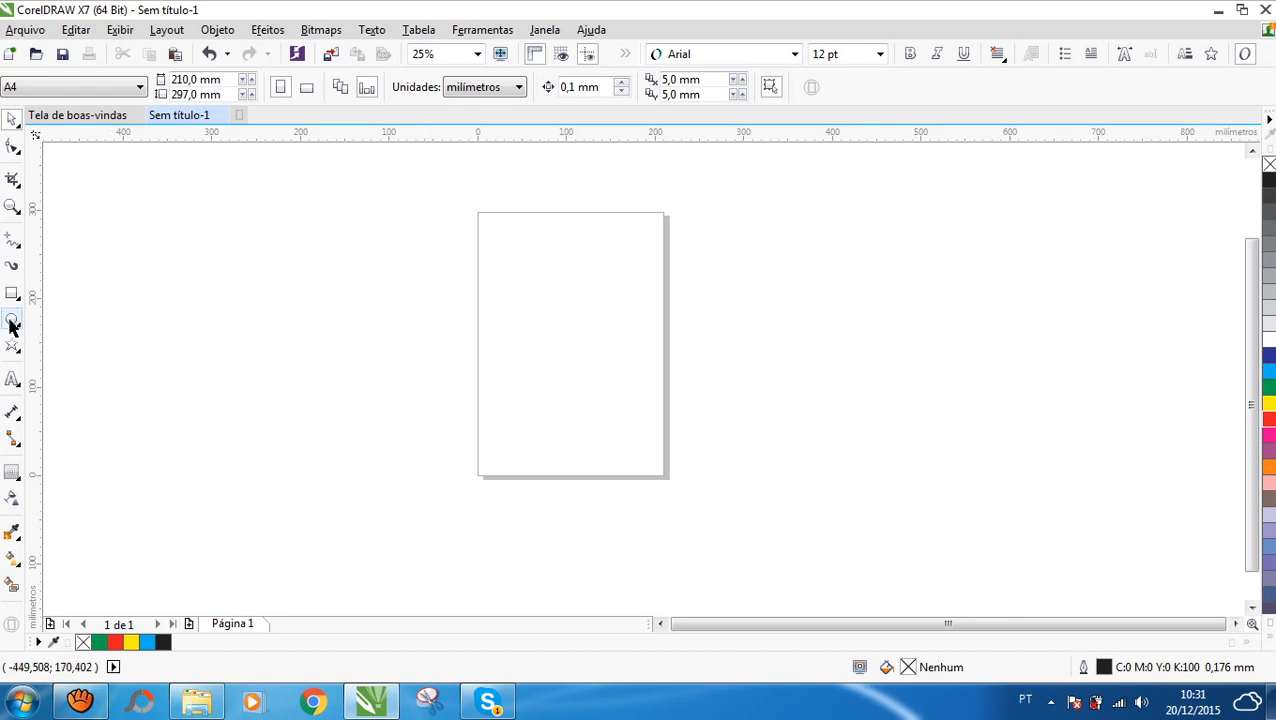
pyautogui.click(12, 380)
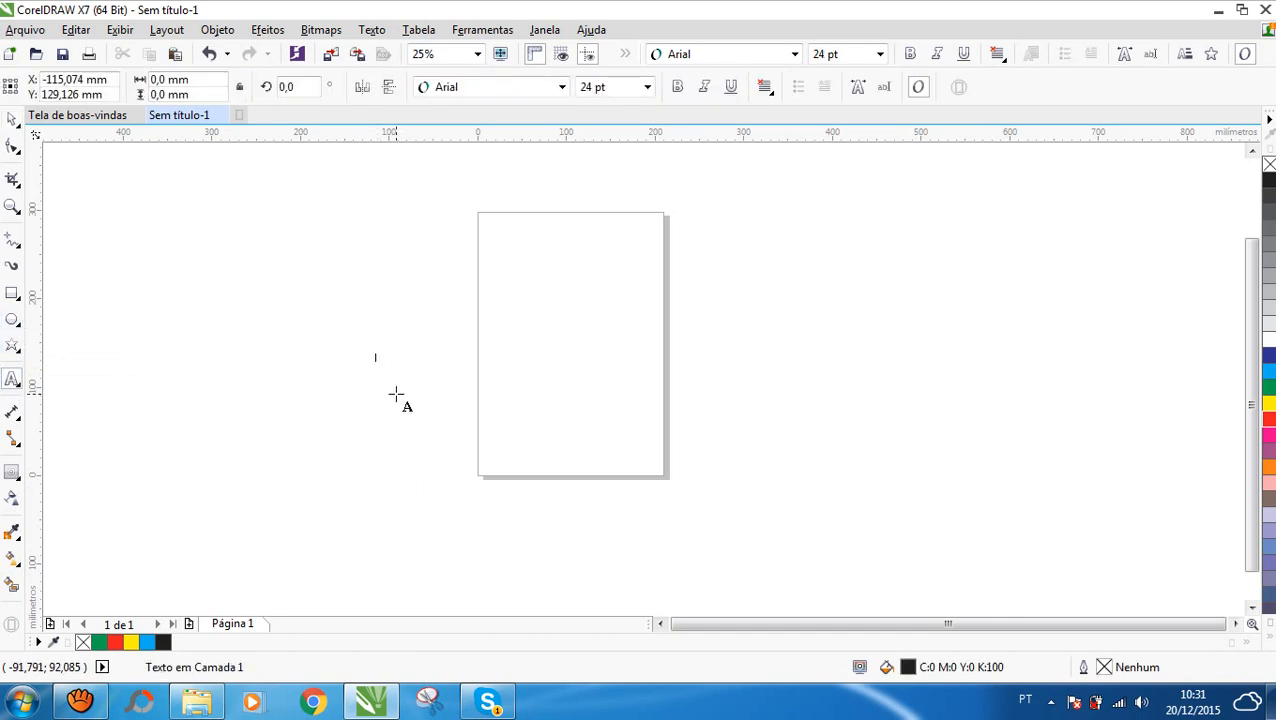
pyautogui.scroll(2, 400, 385)
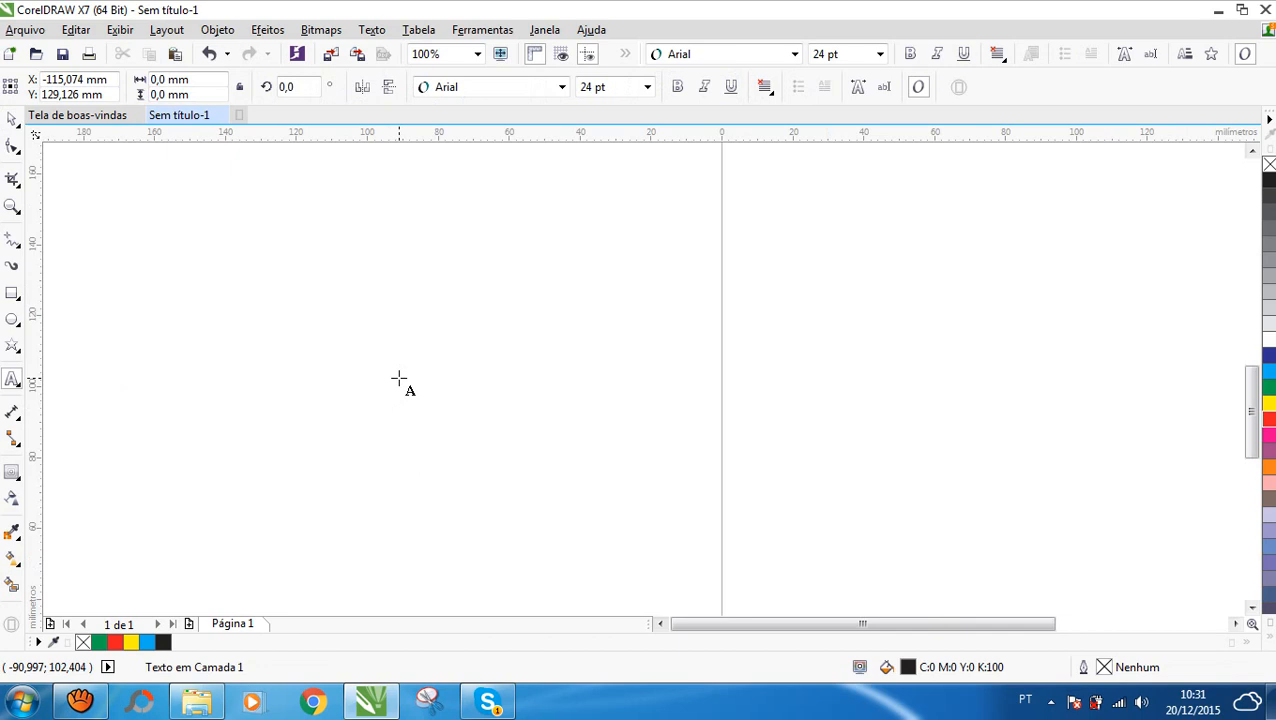
pyautogui.write('RICARDO')
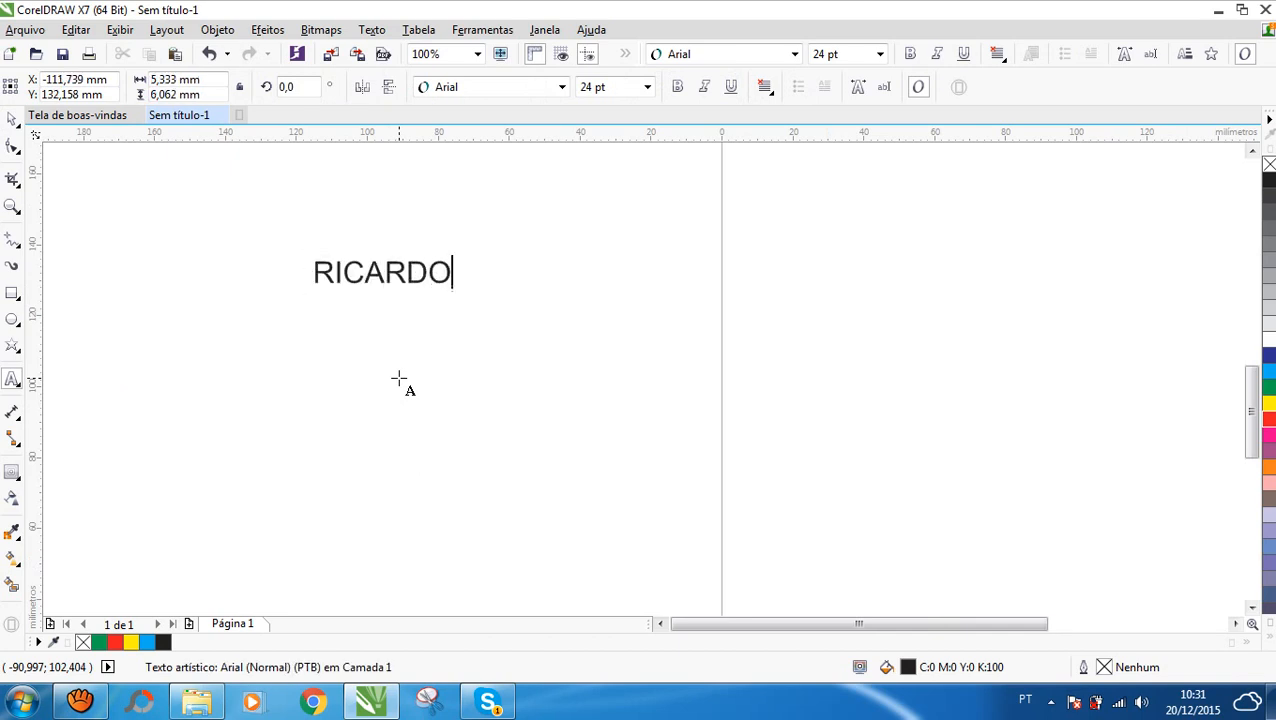
# - Set the text's font to Clarendon Blk BT and enlarge it to about 87.6 pt, about 158 mm wide
pyautogui.click(12, 118)
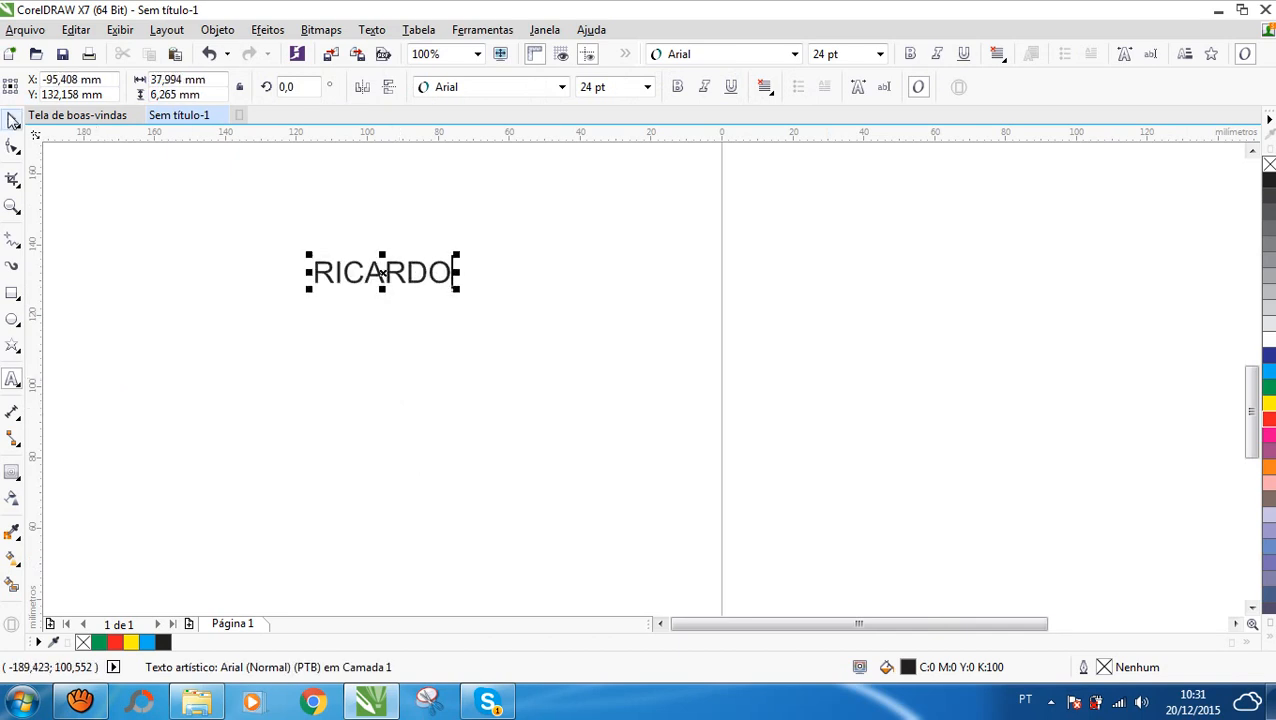
pyautogui.click(795, 54)
pyautogui.click(785, 97)
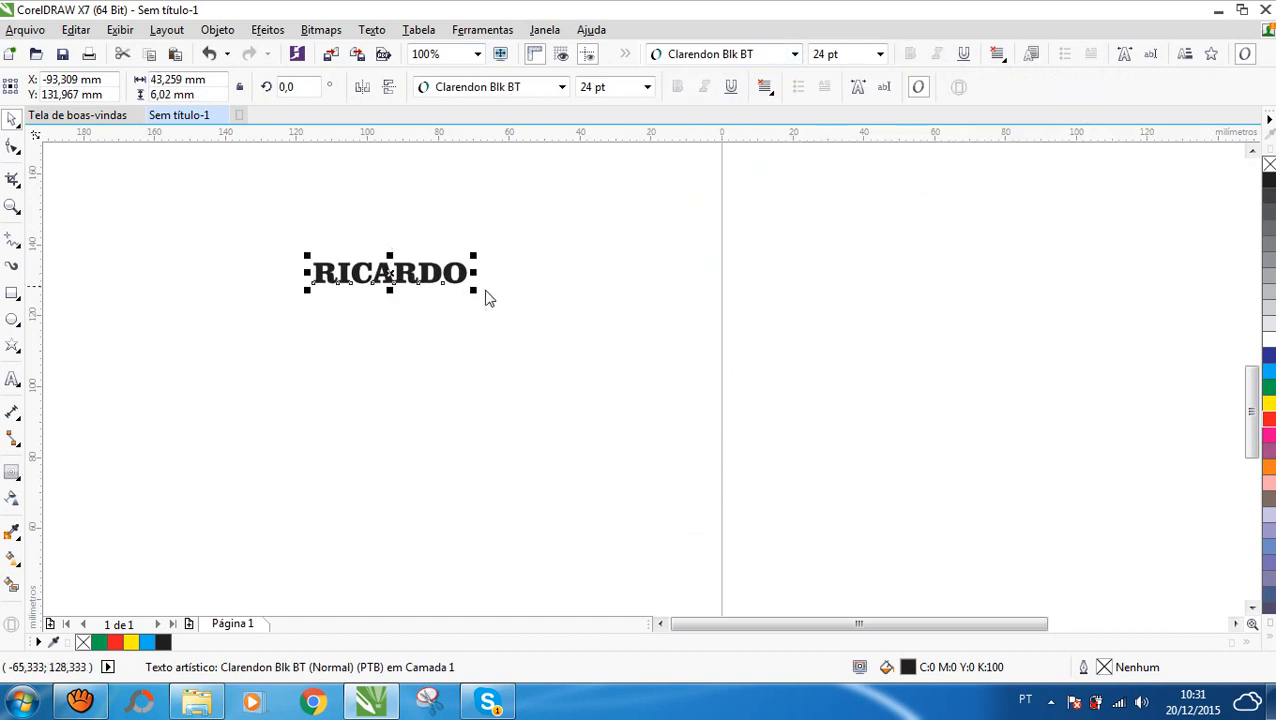
pyautogui.moveTo(477, 291); pyautogui.dragTo(884, 521)
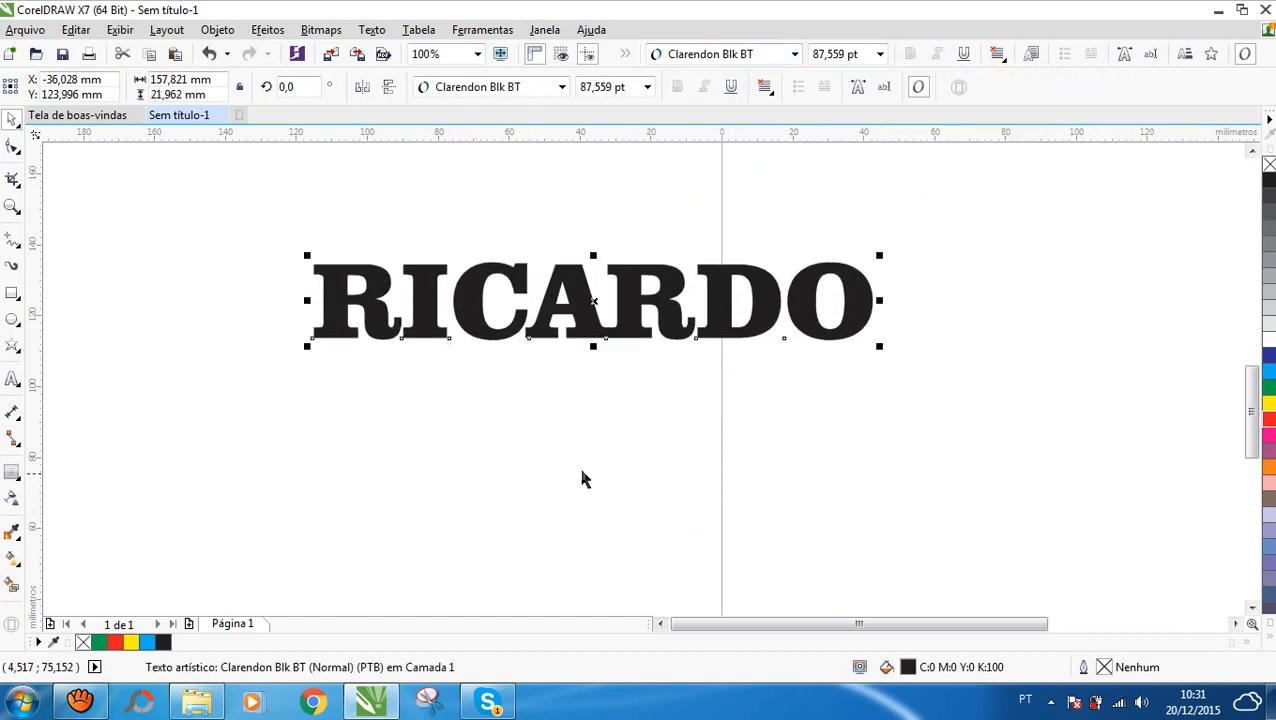
pyautogui.click(502, 462)
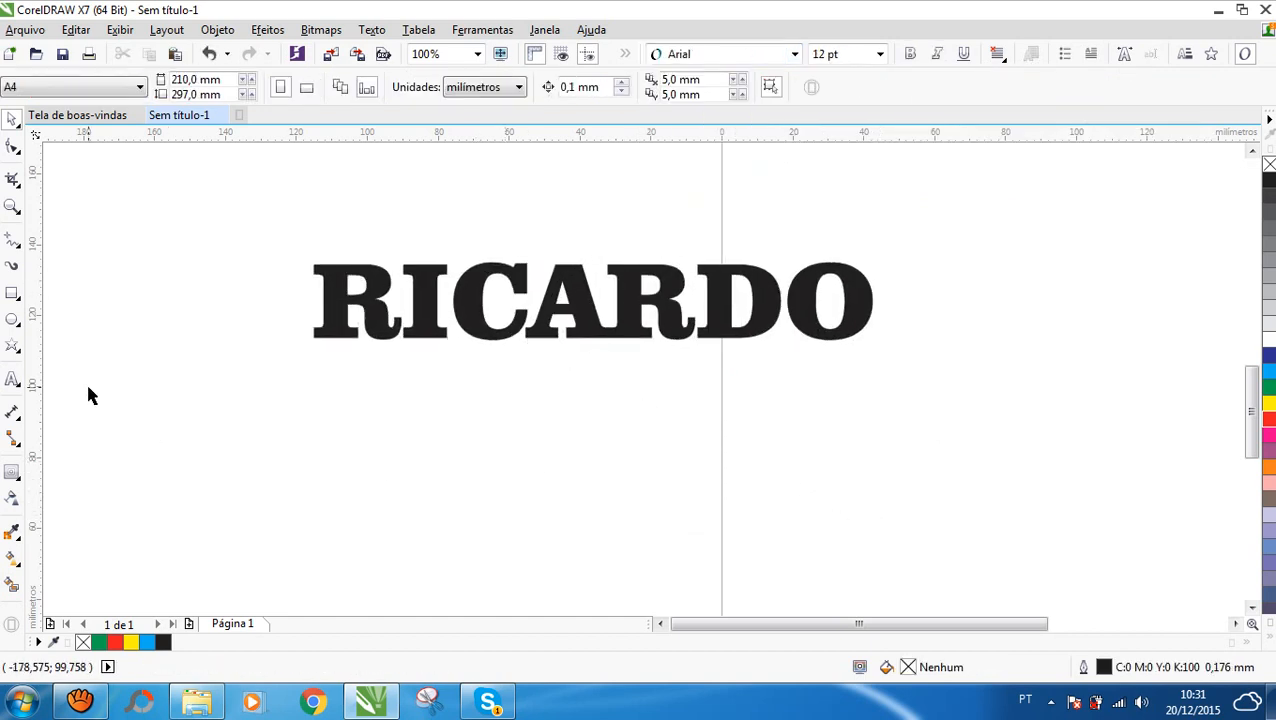
# - Draw a rectangle about 223 by 34 mm overlapping the lower half of the text
pyautogui.click(12, 293)
pyautogui.moveTo(950, 425); pyautogui.dragTo(158, 304)
pyautogui.click(12, 119)
# - Try combining the text with the horizontal rectangle, and undo the combination
pyautogui.keyDown('shift'); pyautogui.click(388, 288); pyautogui.keyUp('shift')
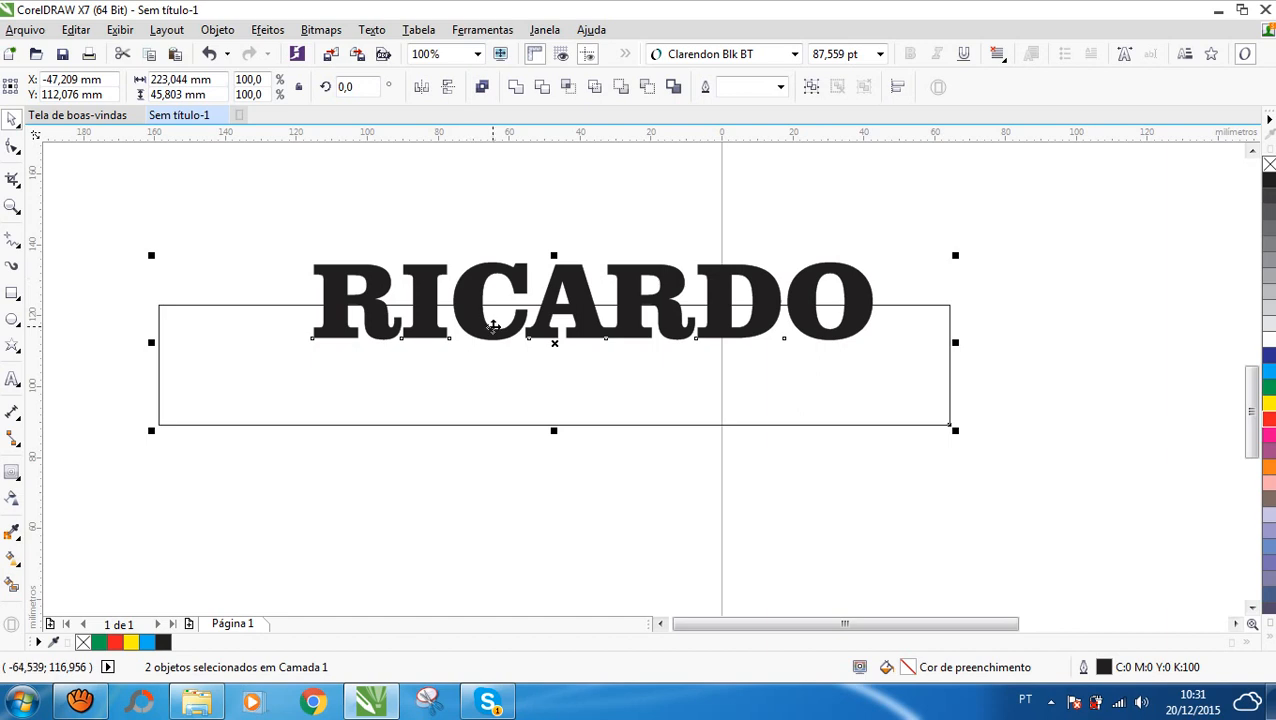
pyautogui.hotkey('ctrl', 'l')
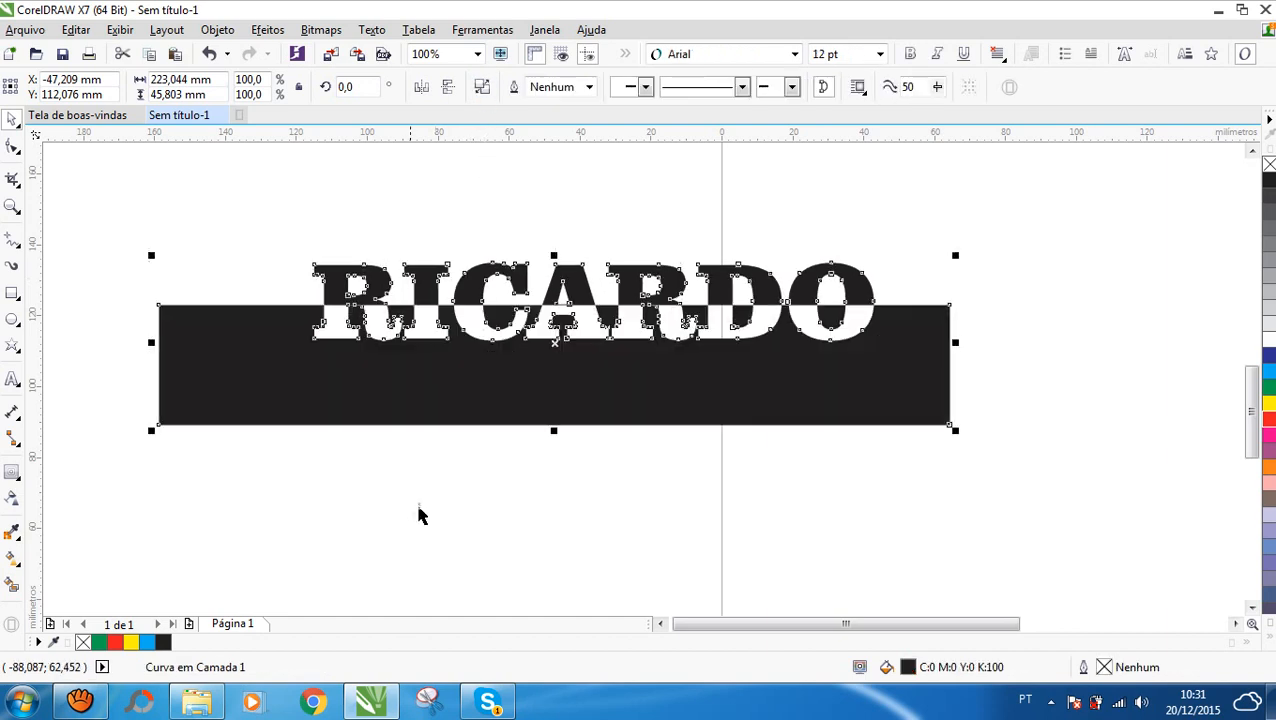
pyautogui.click(490, 491)
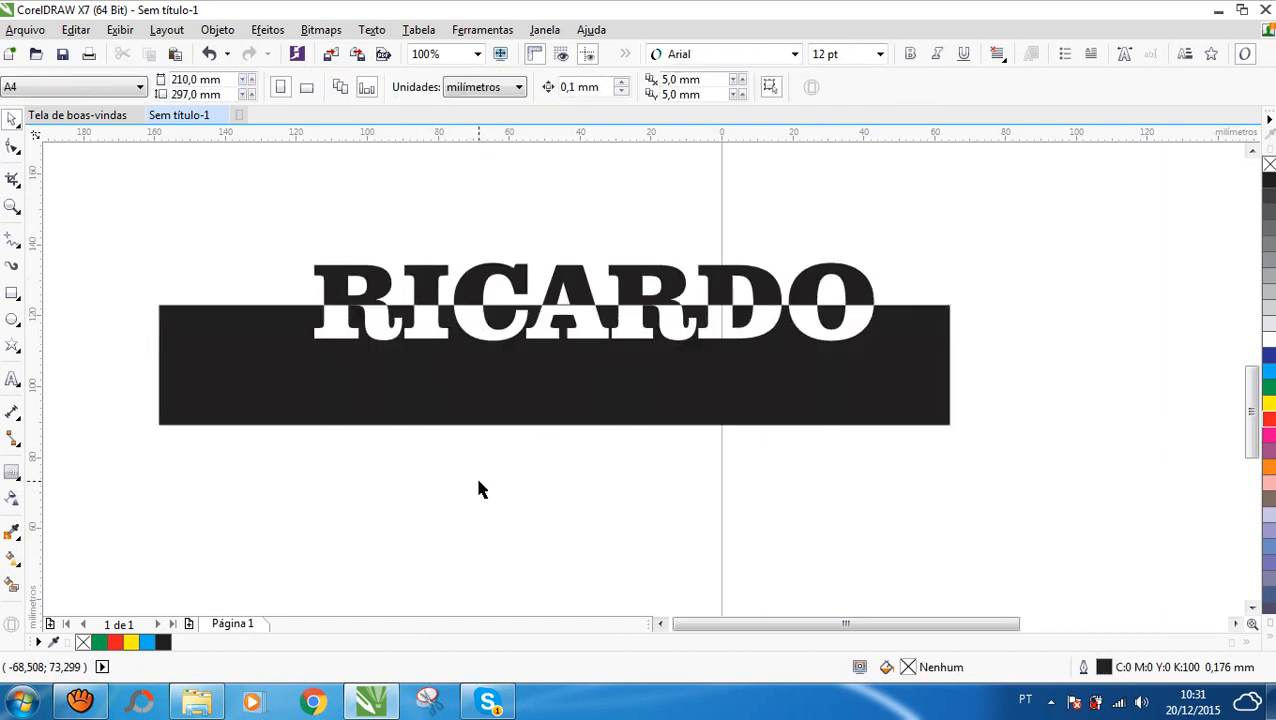
pyautogui.hotkey('ctrl', 'z')
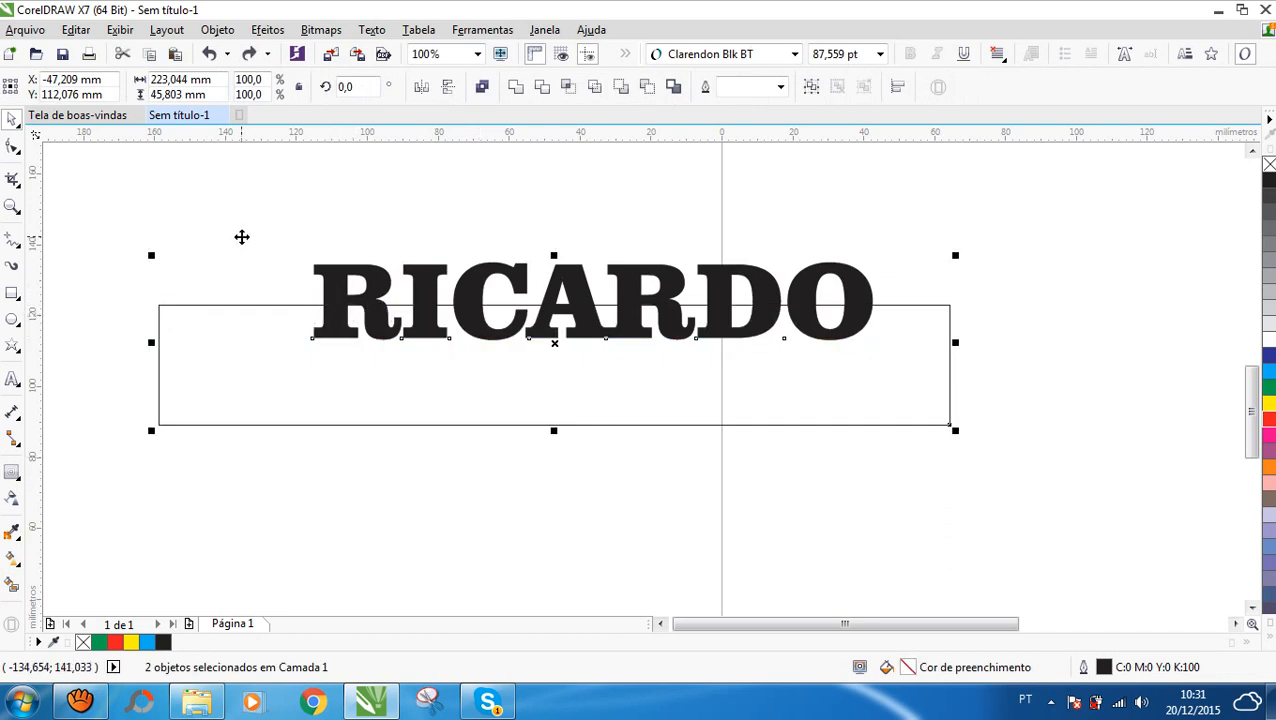
pyautogui.click(242, 239)
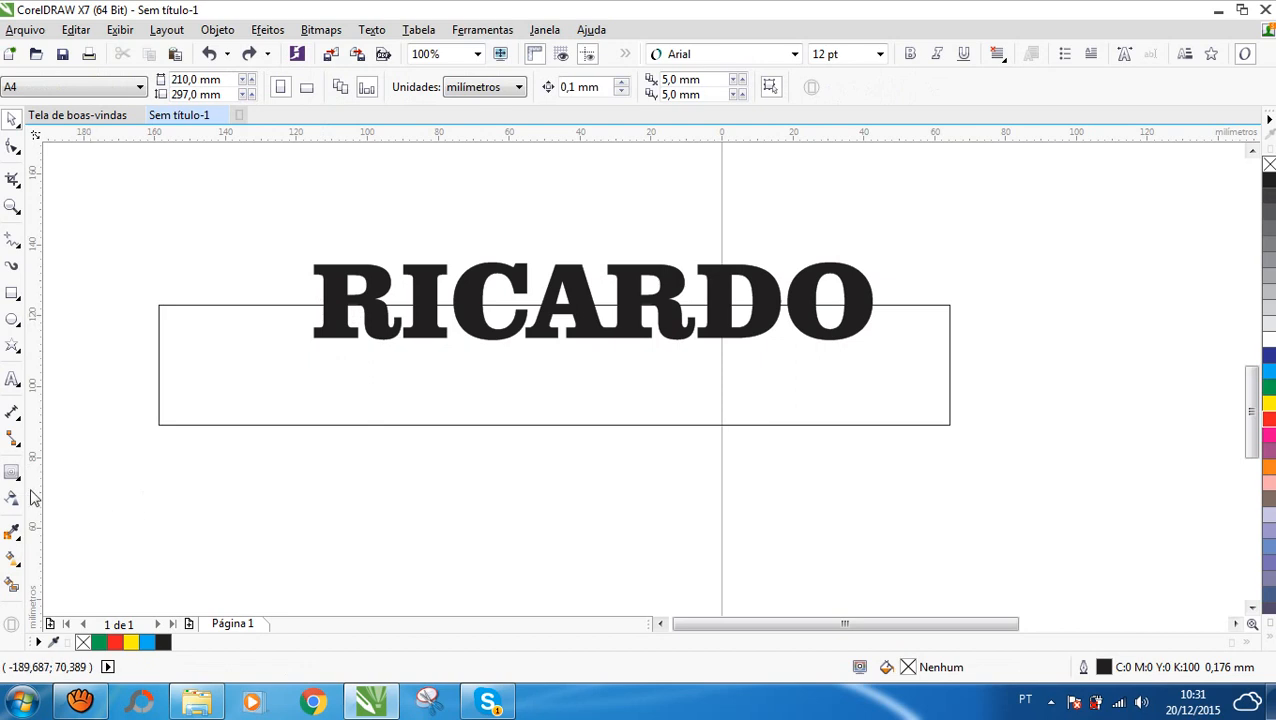
# - Smart-fill the lower parts of the first three letters and the rectangle's remaining area with blue-grey and a 0.2 mm black outline
pyautogui.click(13, 588)
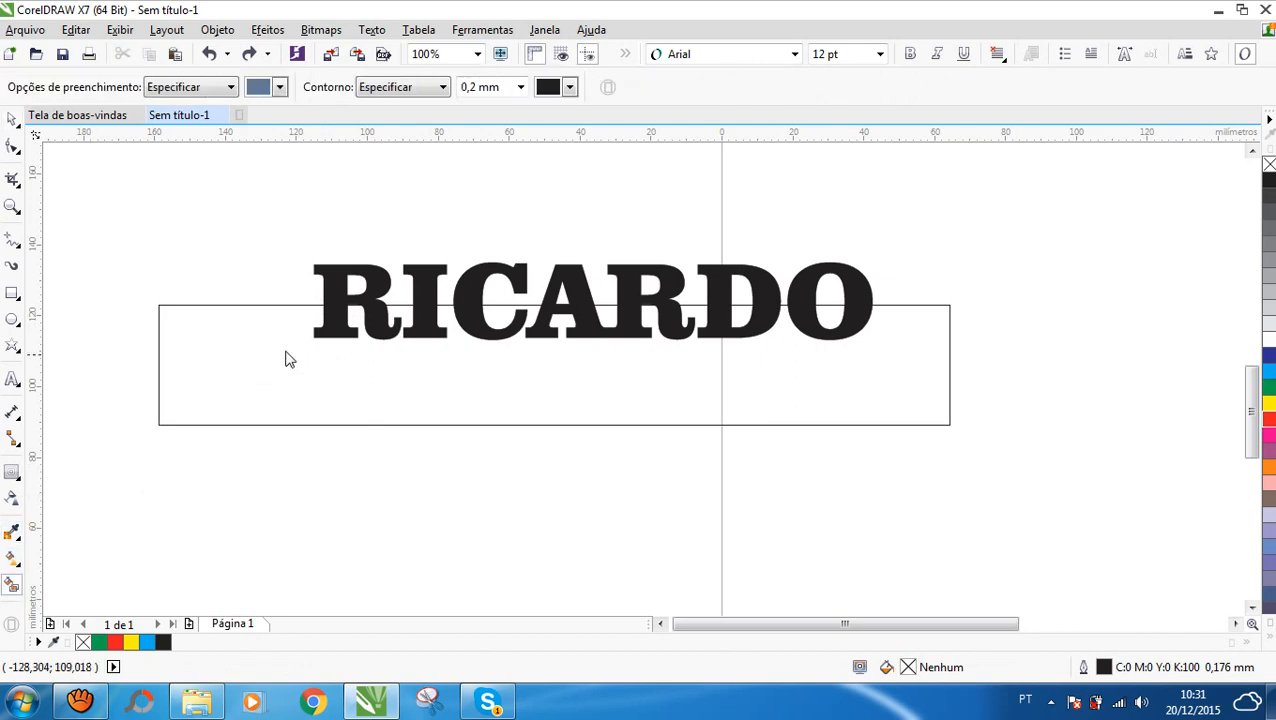
pyautogui.click(338, 322)
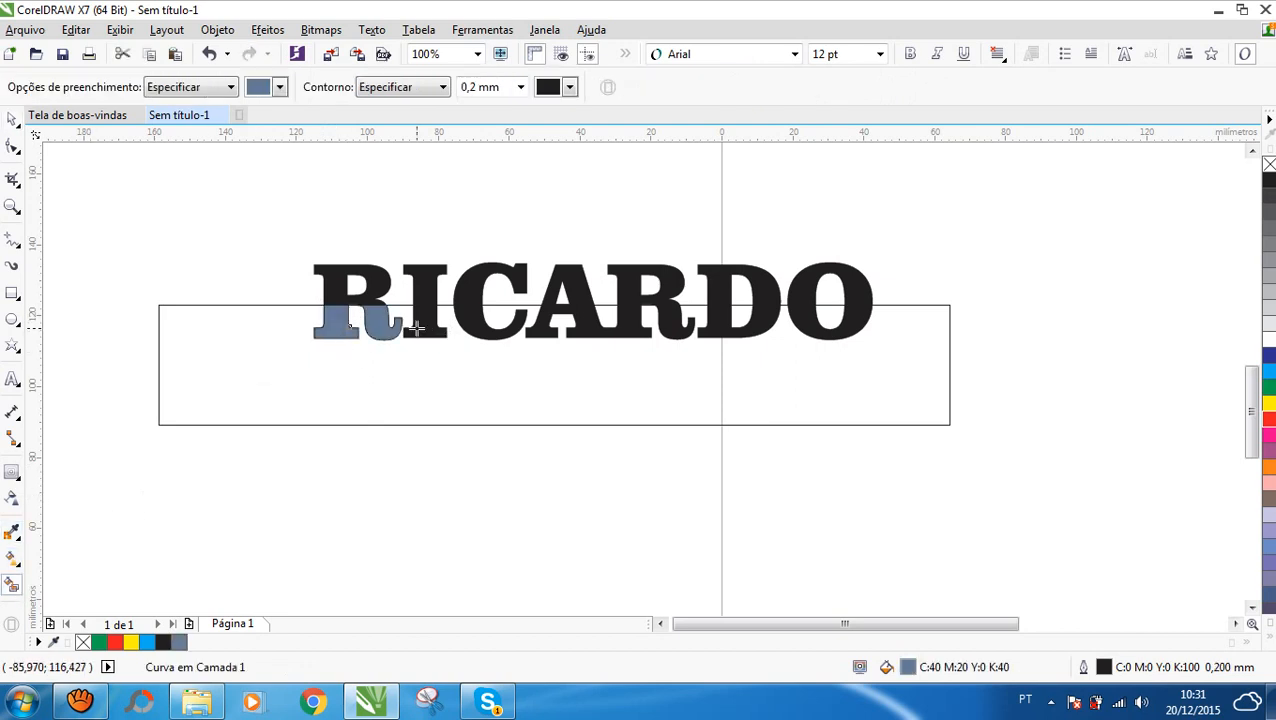
pyautogui.click(420, 330)
pyautogui.click(475, 328)
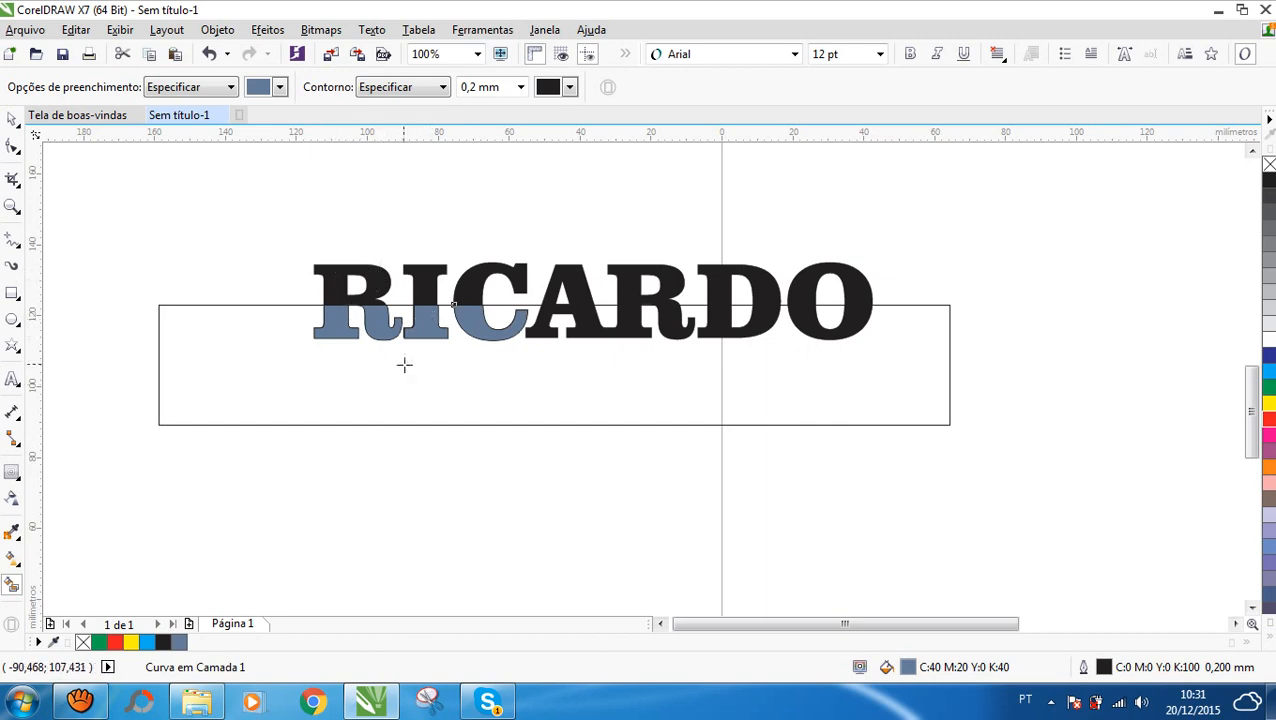
pyautogui.click(474, 385)
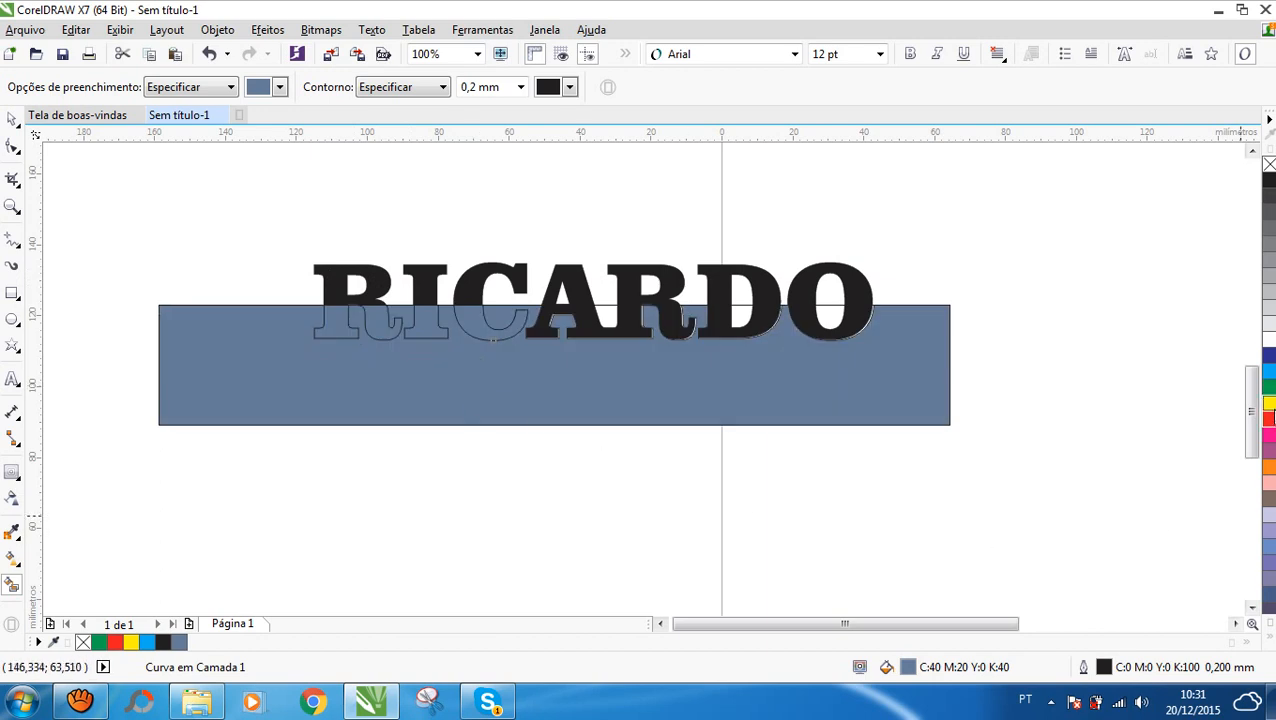
# - Try applying red to the smart-filled area, and undo the red and all the smart fills
pyautogui.click(1269, 419)
pyautogui.hotkey('ctrl', 'z')
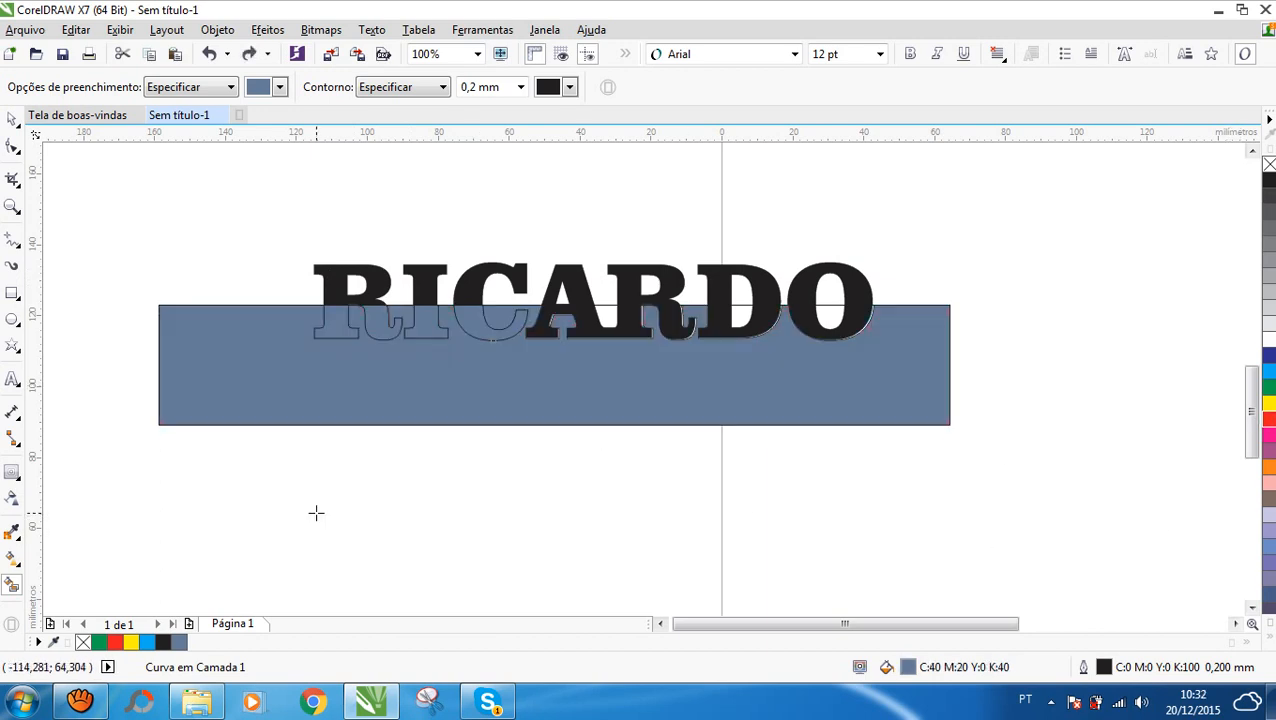
pyautogui.hotkey('ctrl', 'z')
pyautogui.hotkey('ctrl', 'z')
# - Rotate the rectangle 5.75 degrees counterclockwise so that it crosses the text diagonally
pyautogui.press('space')
pyautogui.click(388, 340)
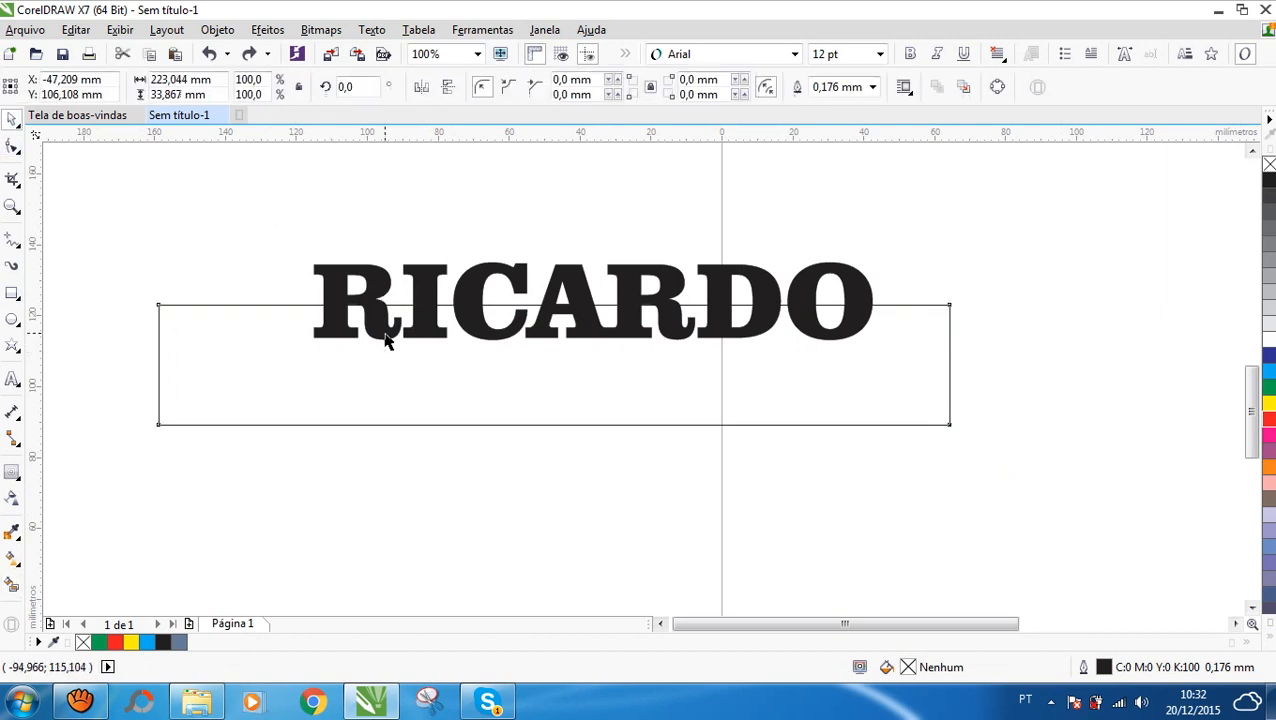
pyautogui.click(527, 426)
pyautogui.click(160, 426)
pyautogui.moveTo(155, 437); pyautogui.dragTo(158, 474)
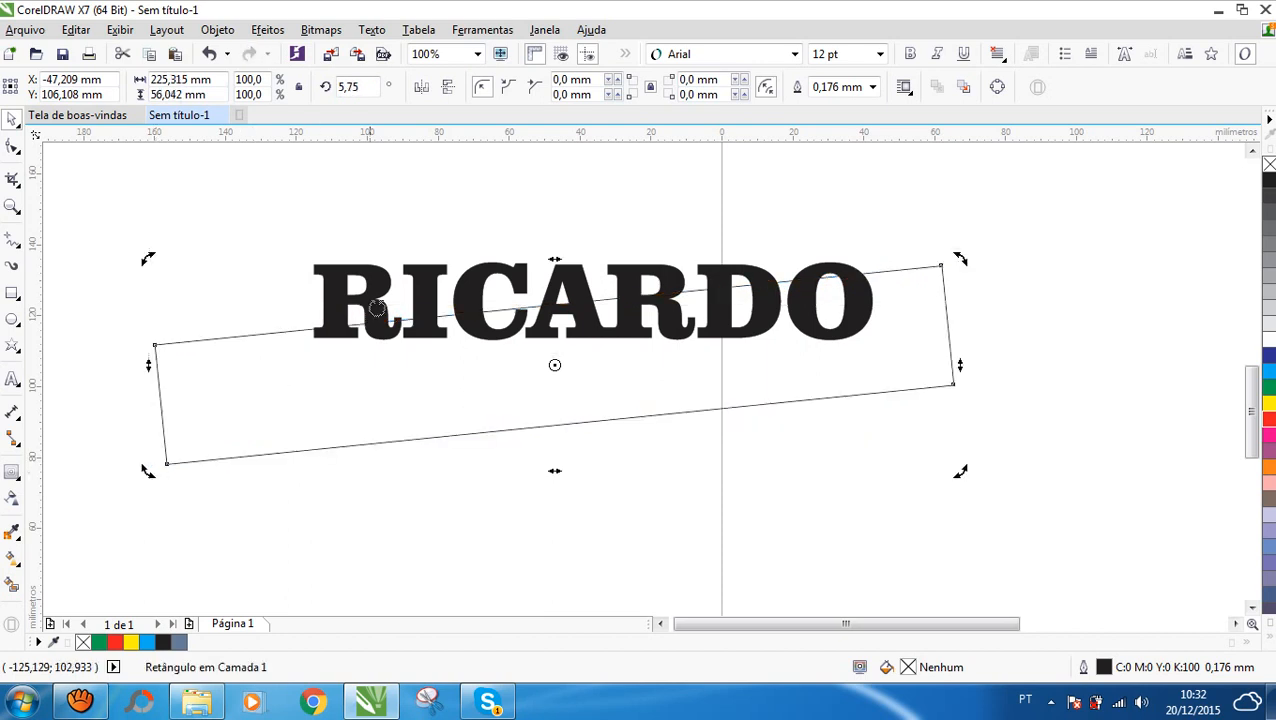
# - Combine the tilted rectangle and the text into one curve with inverted overlaps
pyautogui.keyDown('shift'); pyautogui.click(423, 284); pyautogui.keyUp('shift')
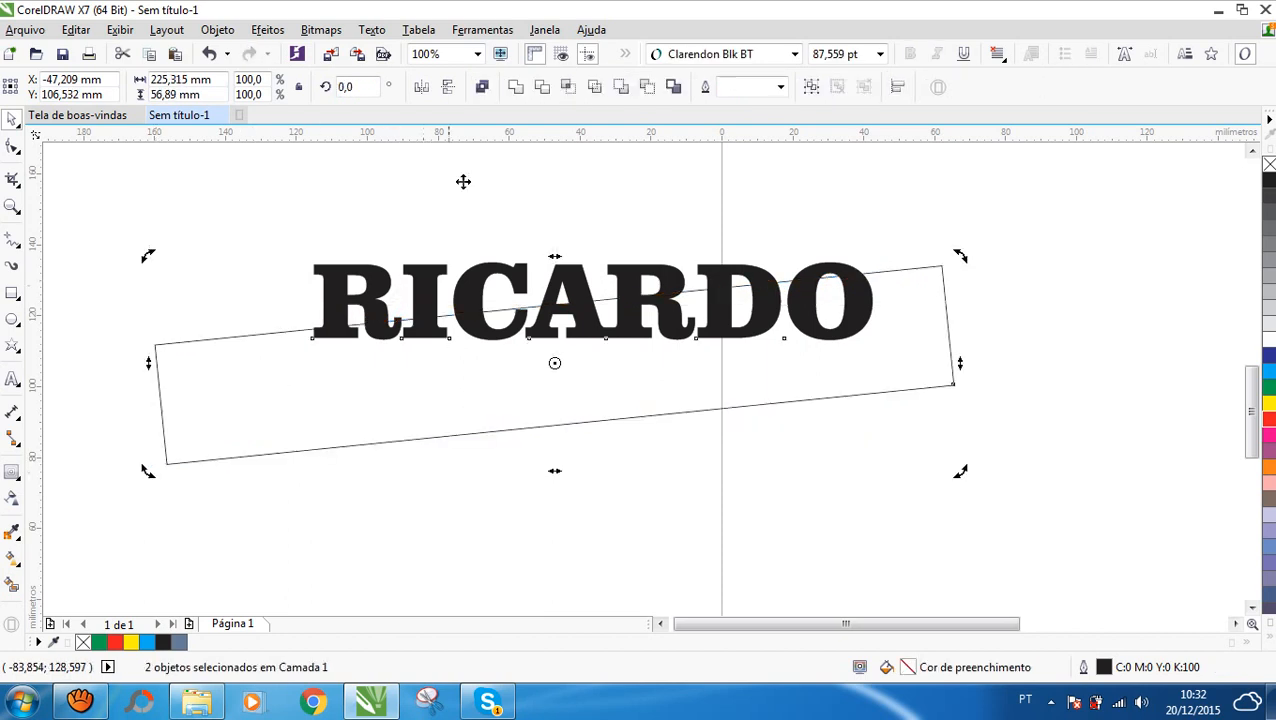
pyautogui.click(483, 87)
pyautogui.click(481, 150)
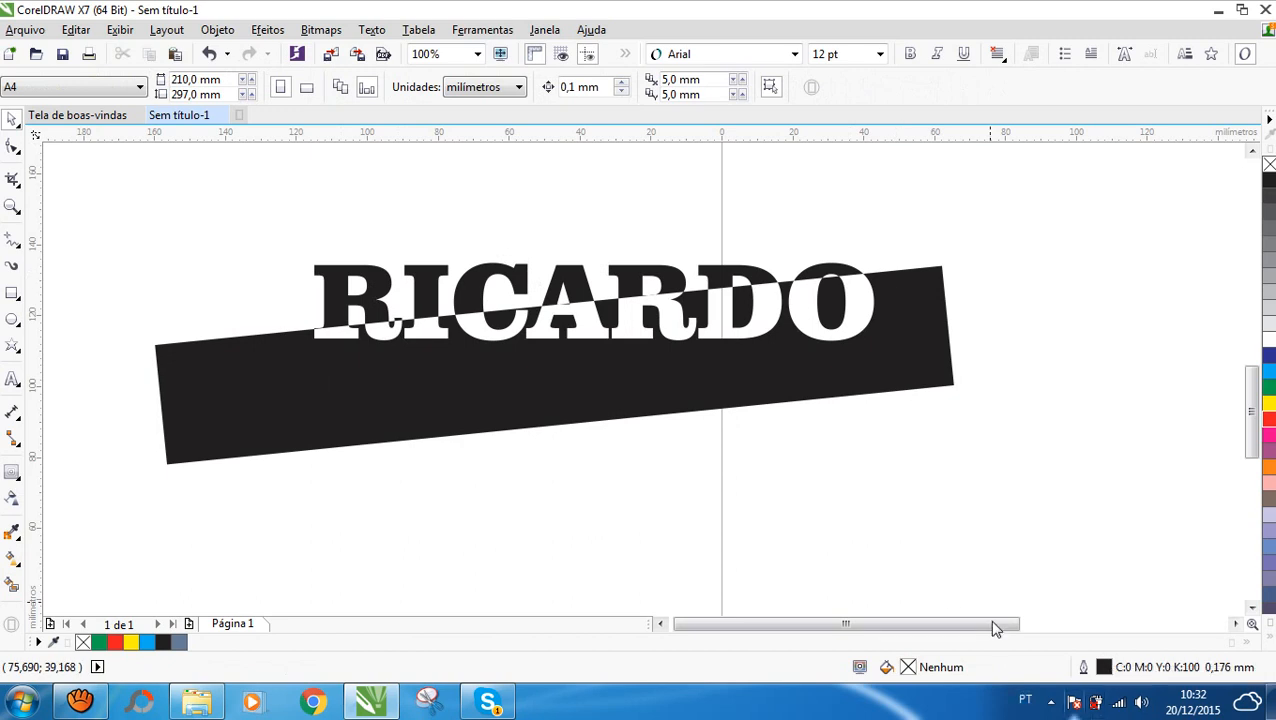
# - Undo the last combine and fill the text red, leaving the tilted rectangle unfilled
pyautogui.hotkey('ctrl', 'z')
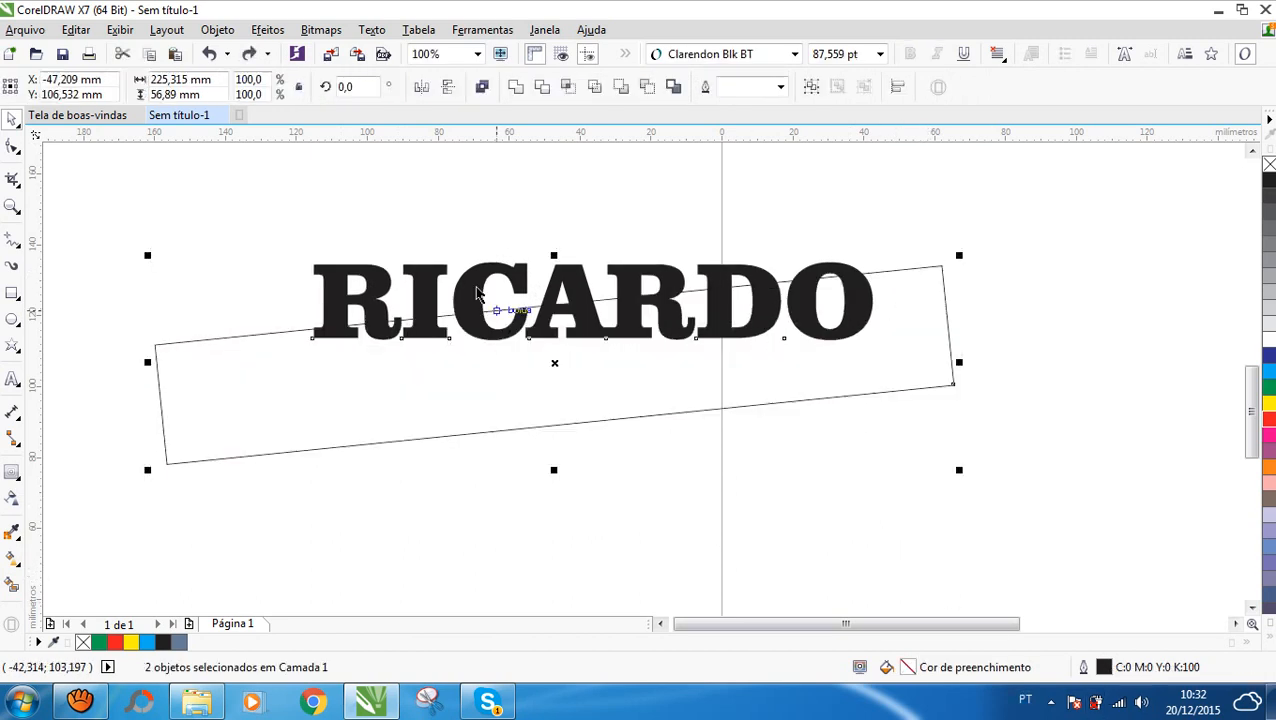
pyautogui.click(493, 196)
pyautogui.click(526, 270)
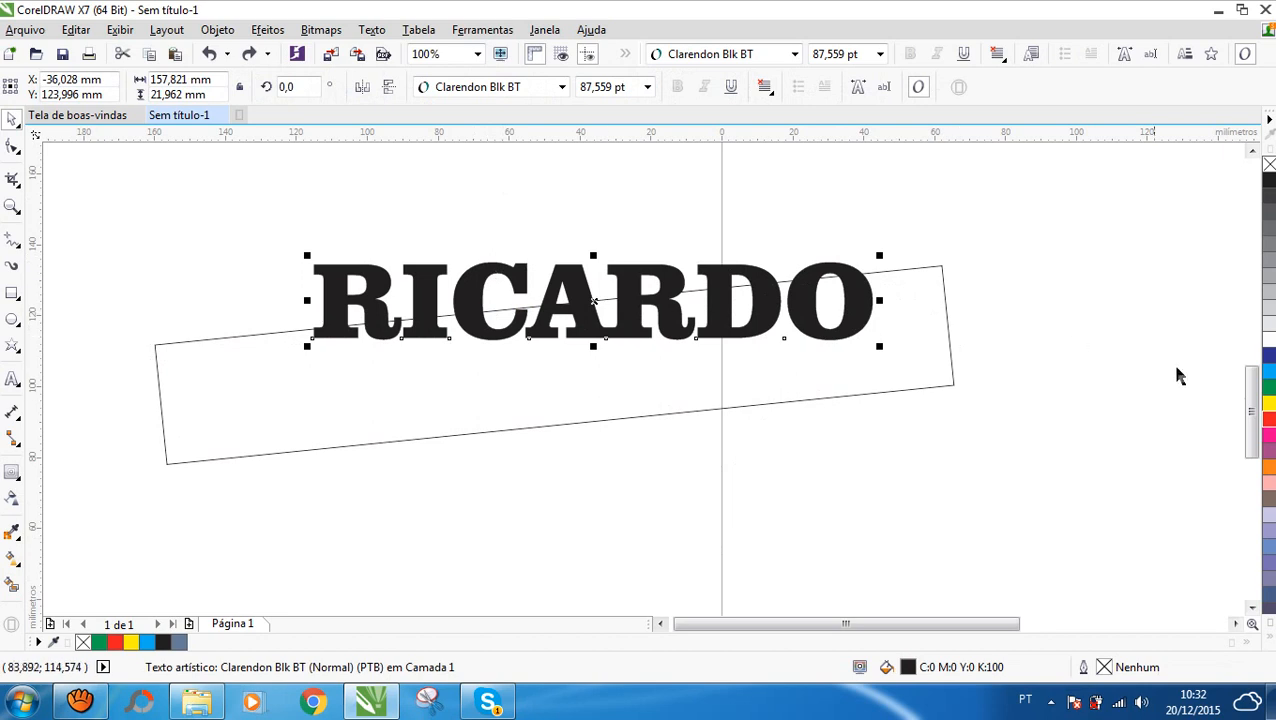
pyautogui.click(1268, 418)
# - Combine the red text with the unfilled tilted rectangle, adding the rectangle to the selection last
pyautogui.keyDown('shift'); pyautogui.click(640, 415); pyautogui.keyUp('shift')
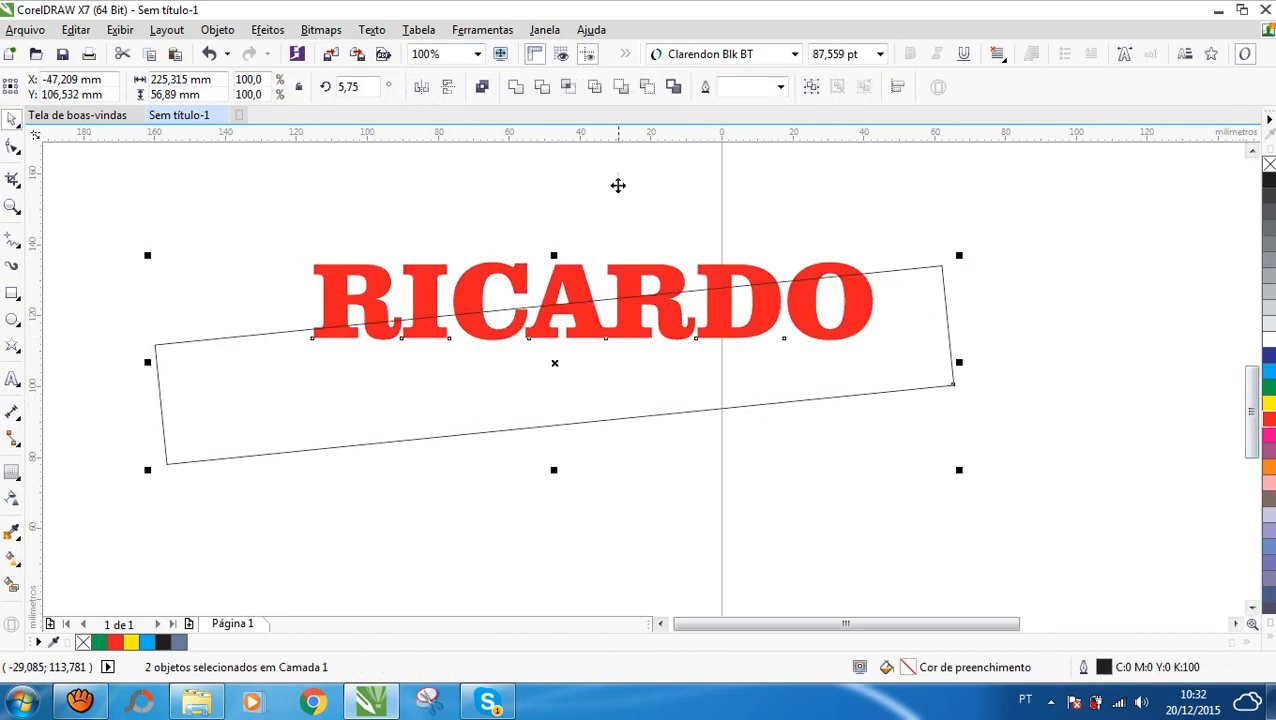
pyautogui.click(482, 87)
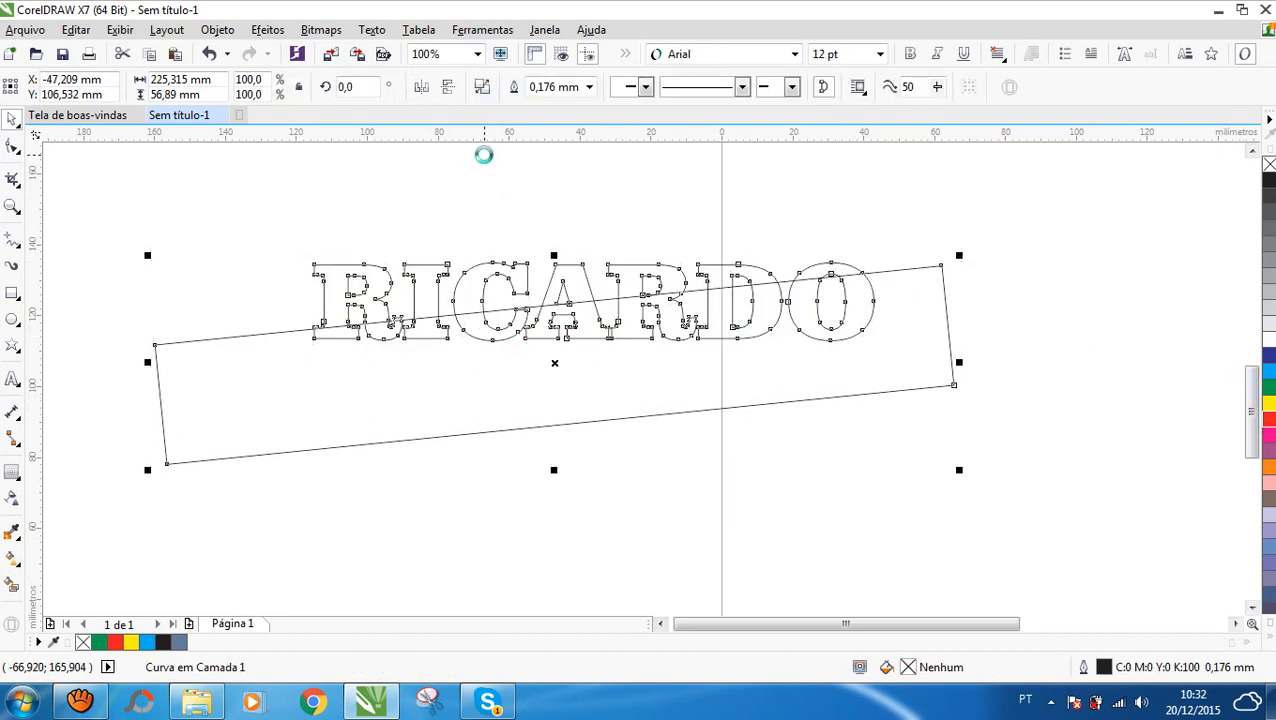
pyautogui.click(420, 342)
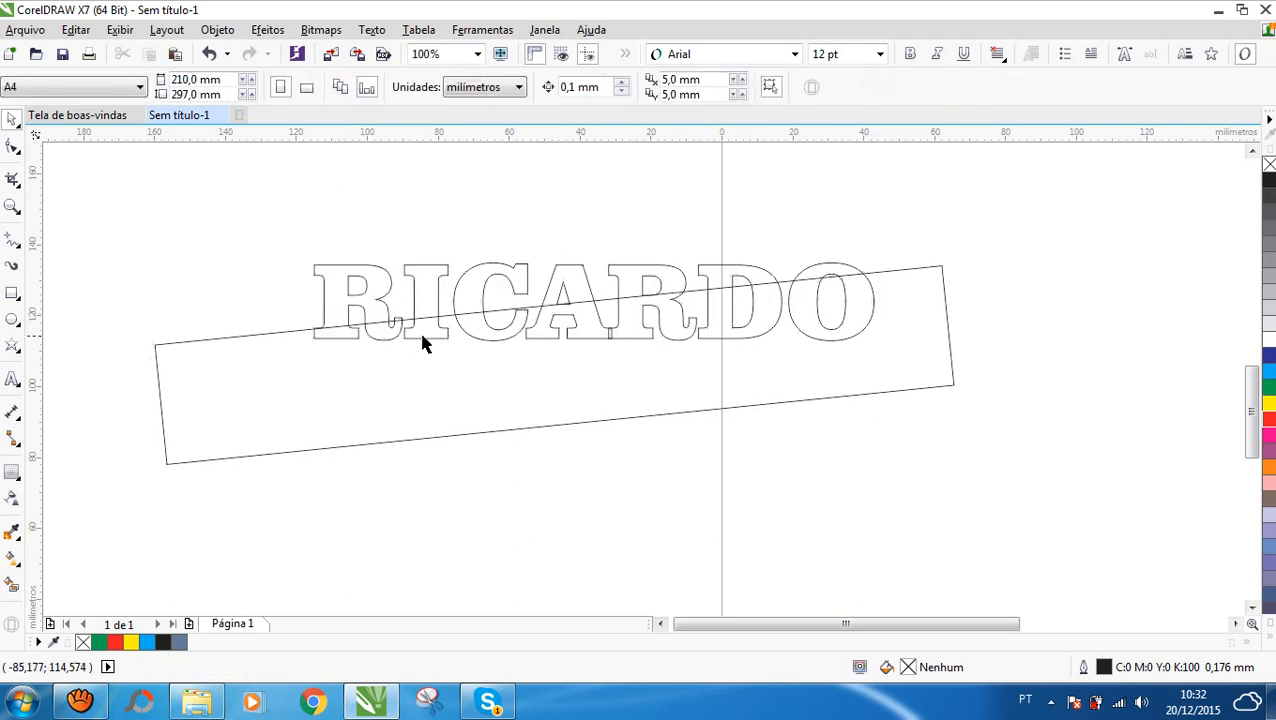
# - Undo the combine, the text's red fill and the rectangle's rotation
pyautogui.hotkey('ctrl', 'z')
pyautogui.click(354, 208)
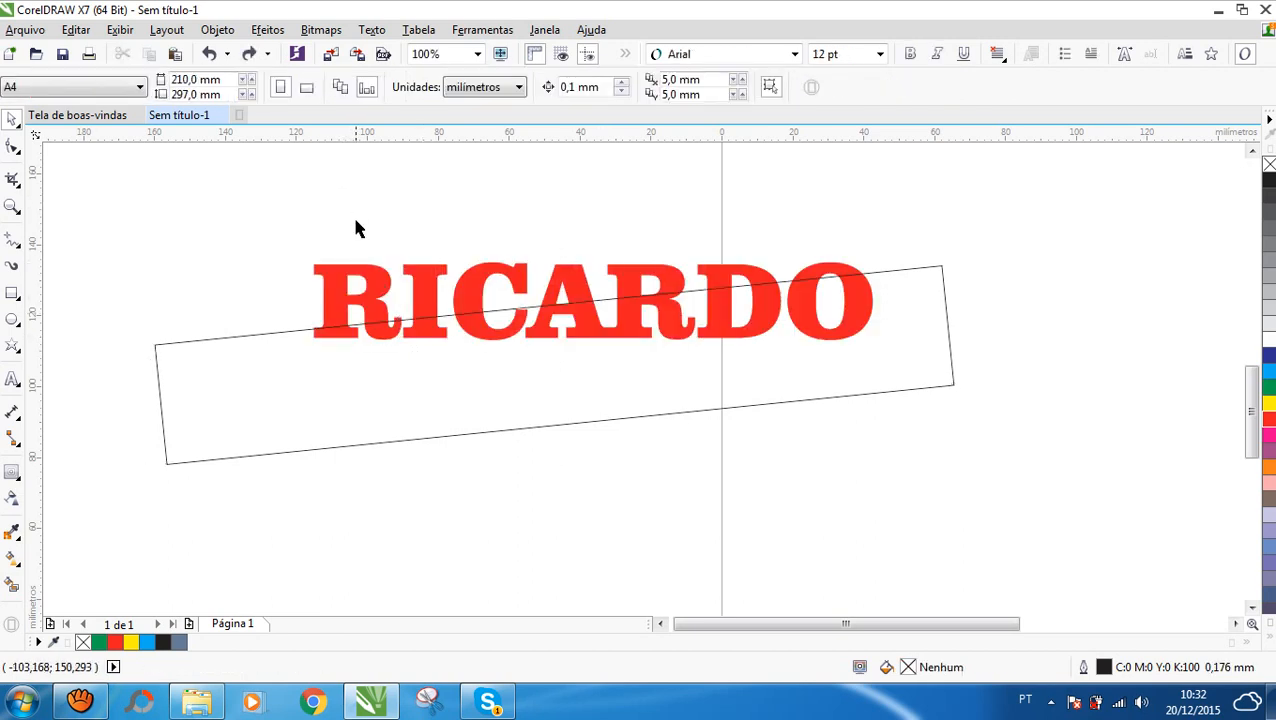
pyautogui.hotkey('ctrl', 'z')
pyautogui.click(350, 254)
pyautogui.click(362, 216)
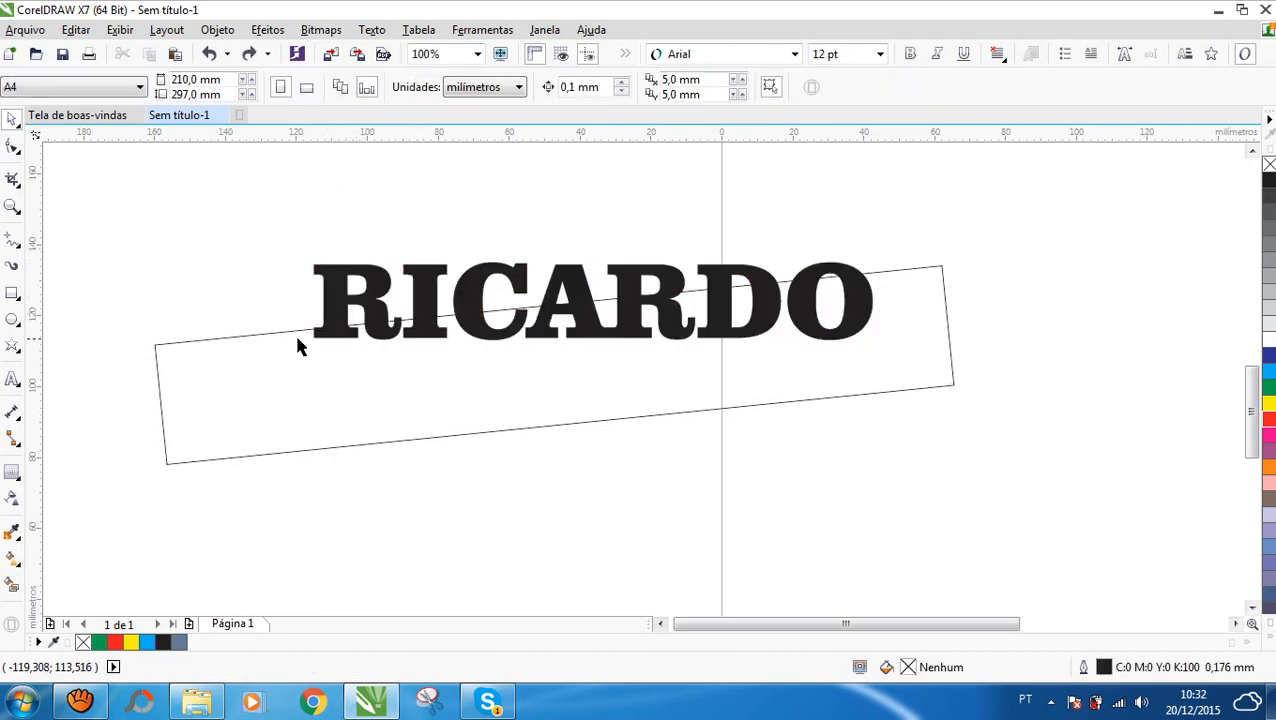
pyautogui.hotkey('ctrl', 'z')
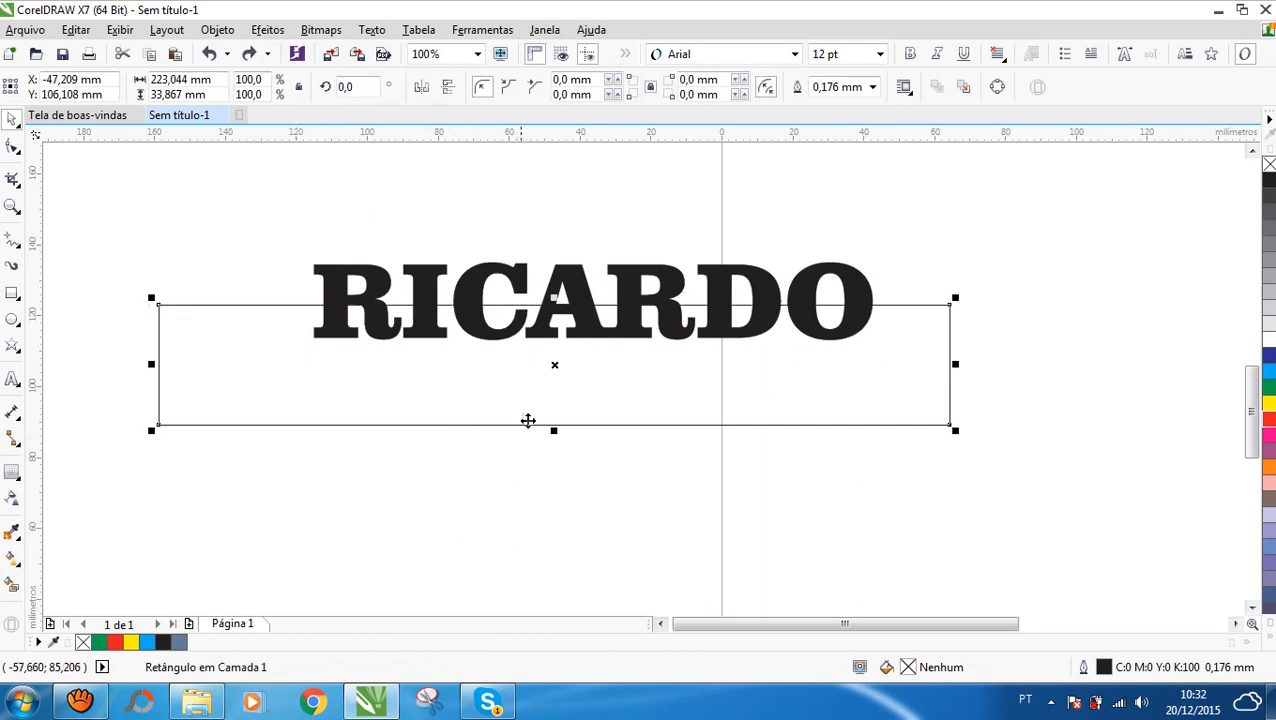
# - Fill the straight rectangle red and combine it with the black text, adding the text to the selection last
pyautogui.click(589, 385)
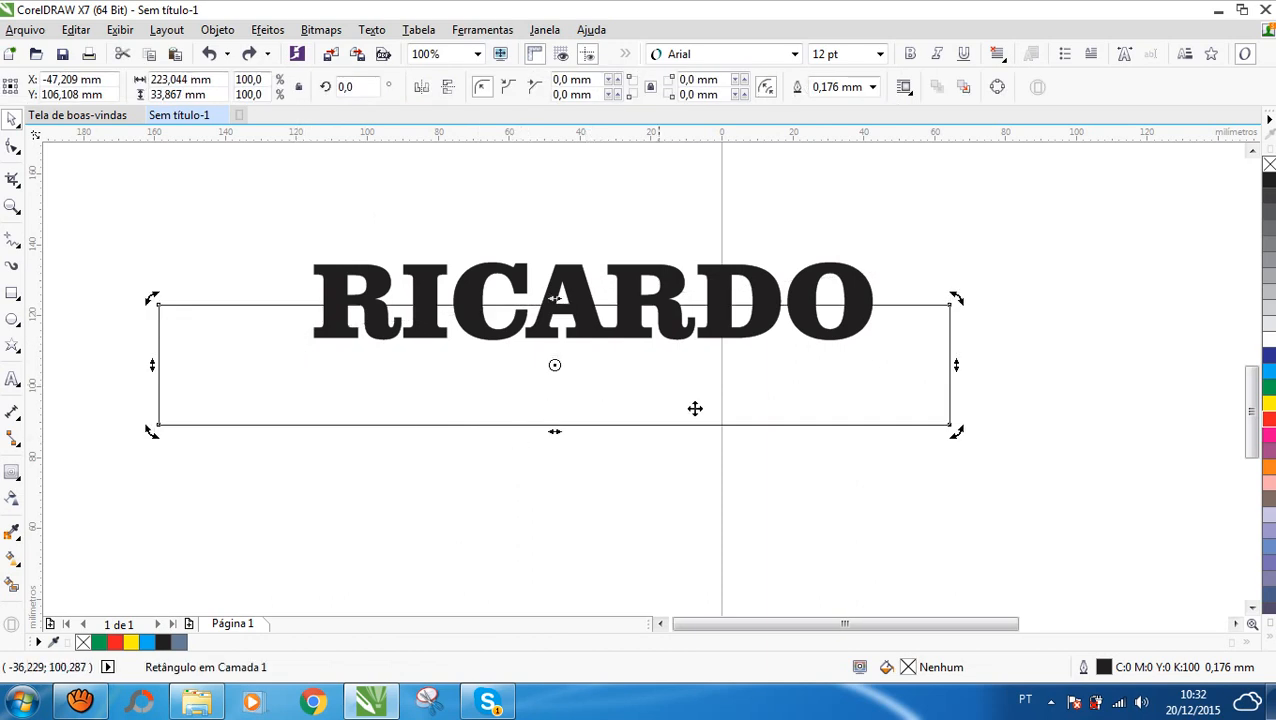
pyautogui.click(1267, 418)
pyautogui.keyDown('shift'); pyautogui.click(715, 277); pyautogui.keyUp('shift')
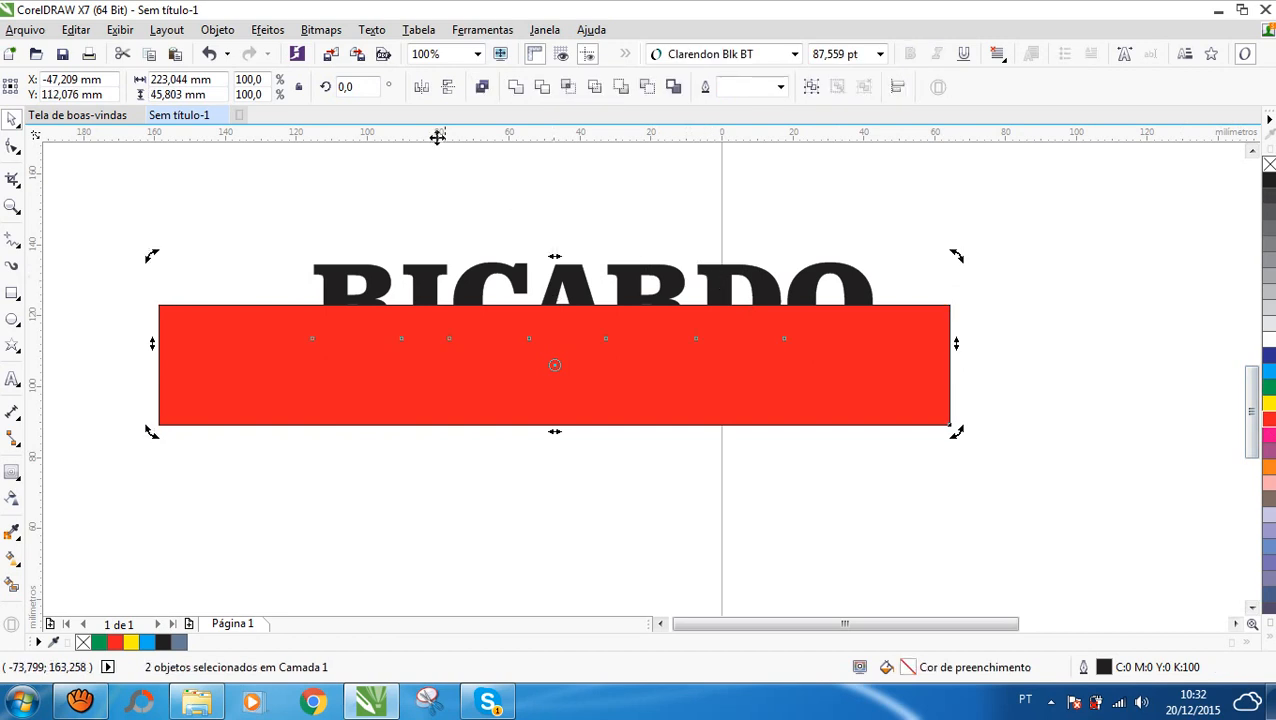
pyautogui.click(481, 87)
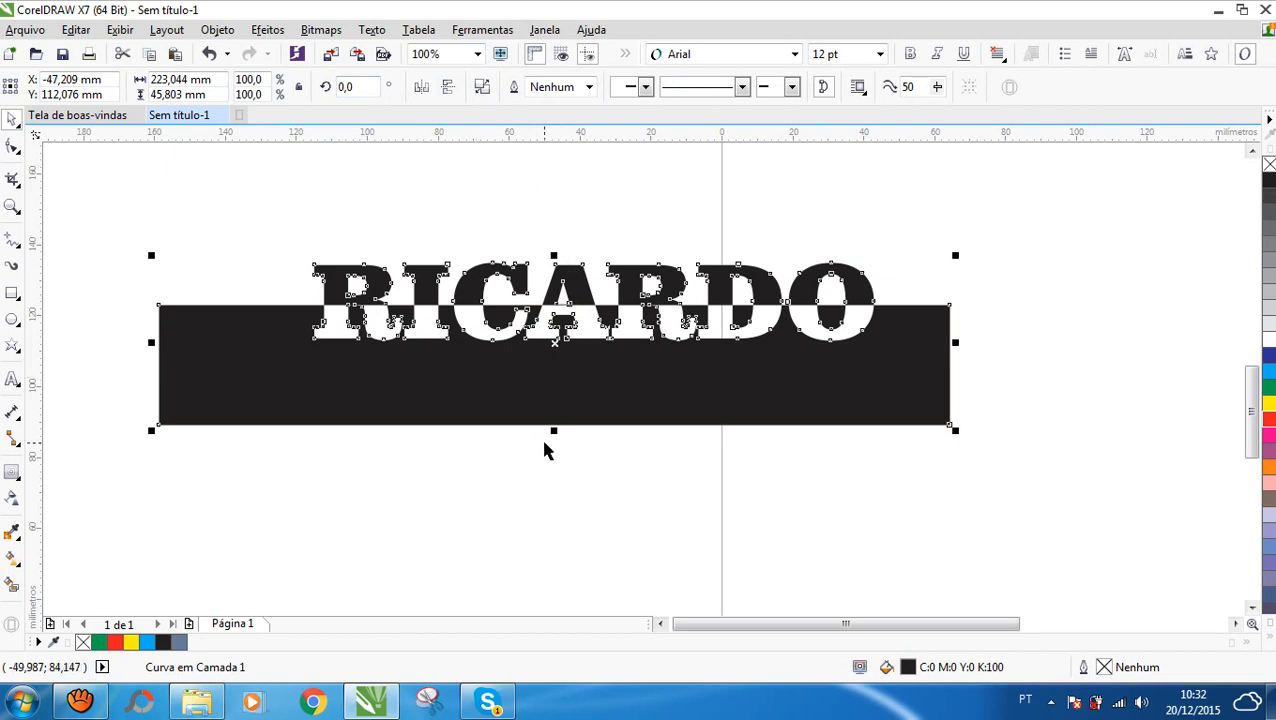
pyautogui.click(514, 419)
pyautogui.click(521, 484)
pyautogui.click(494, 405)
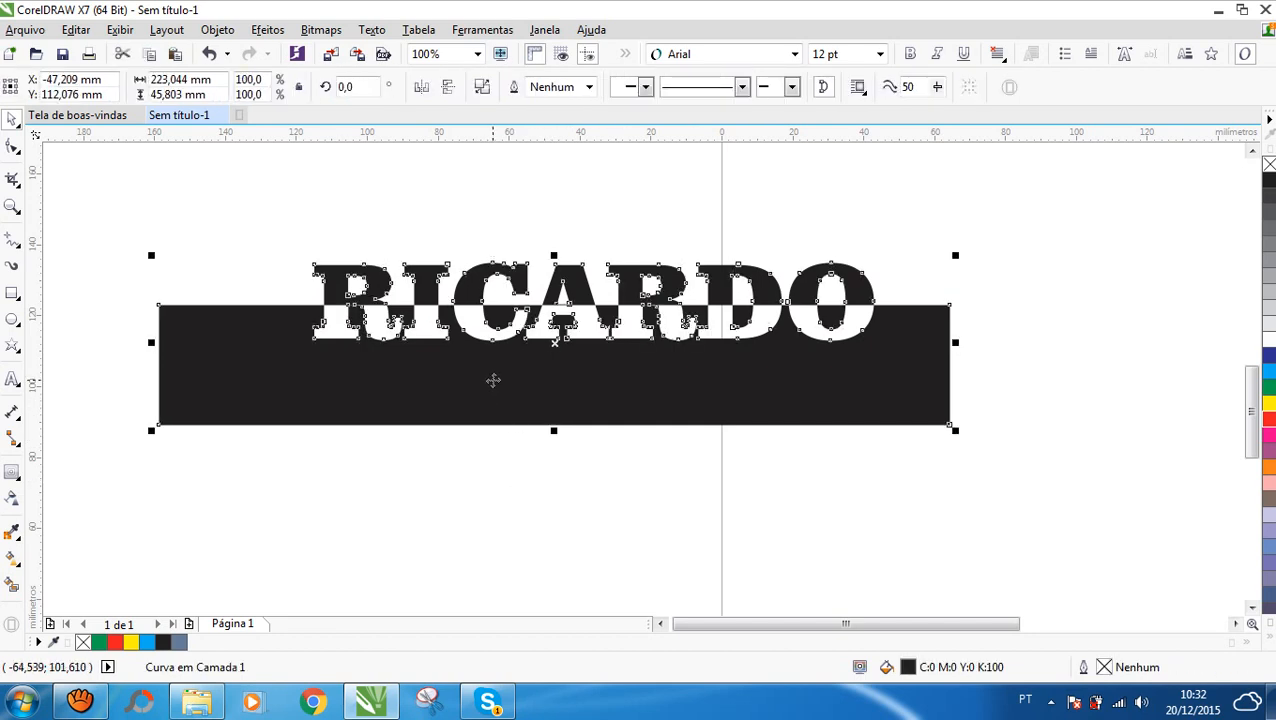
# - Break the combined black curve apart into separate objects
pyautogui.rightClick(493, 383)
pyautogui.click(253, 188)
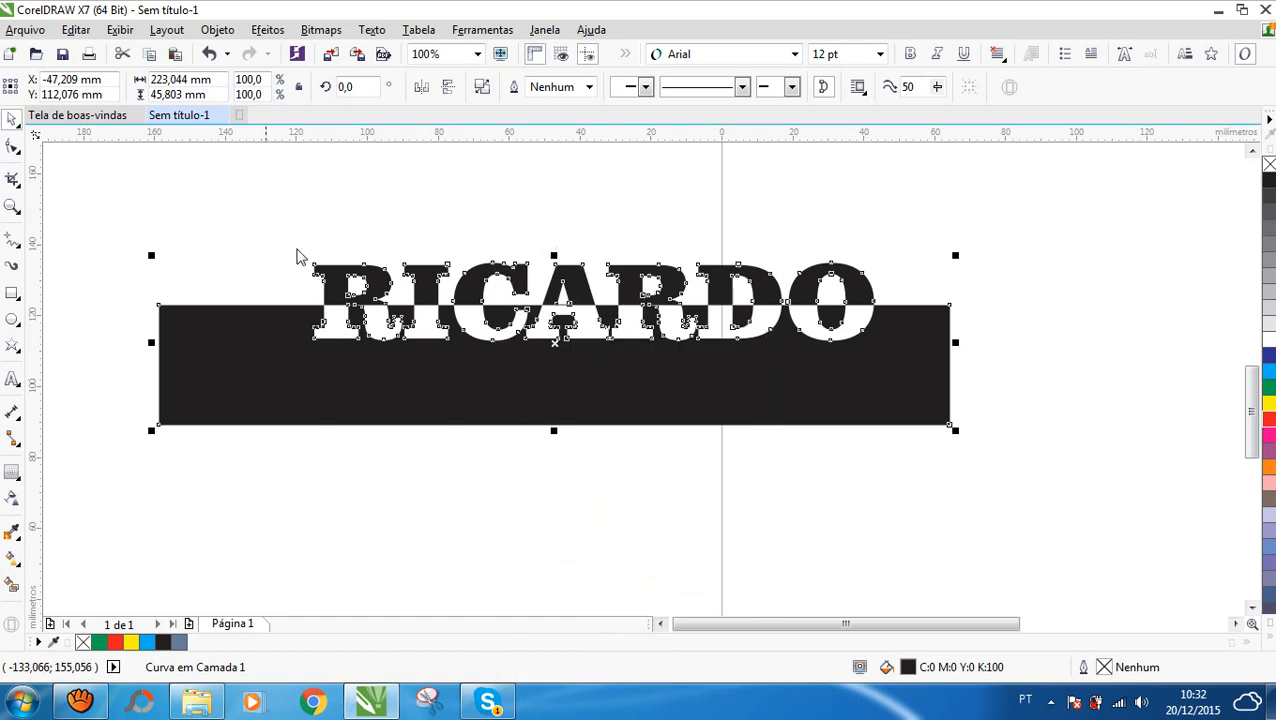
pyautogui.rightClick(447, 379)
pyautogui.click(515, 273)
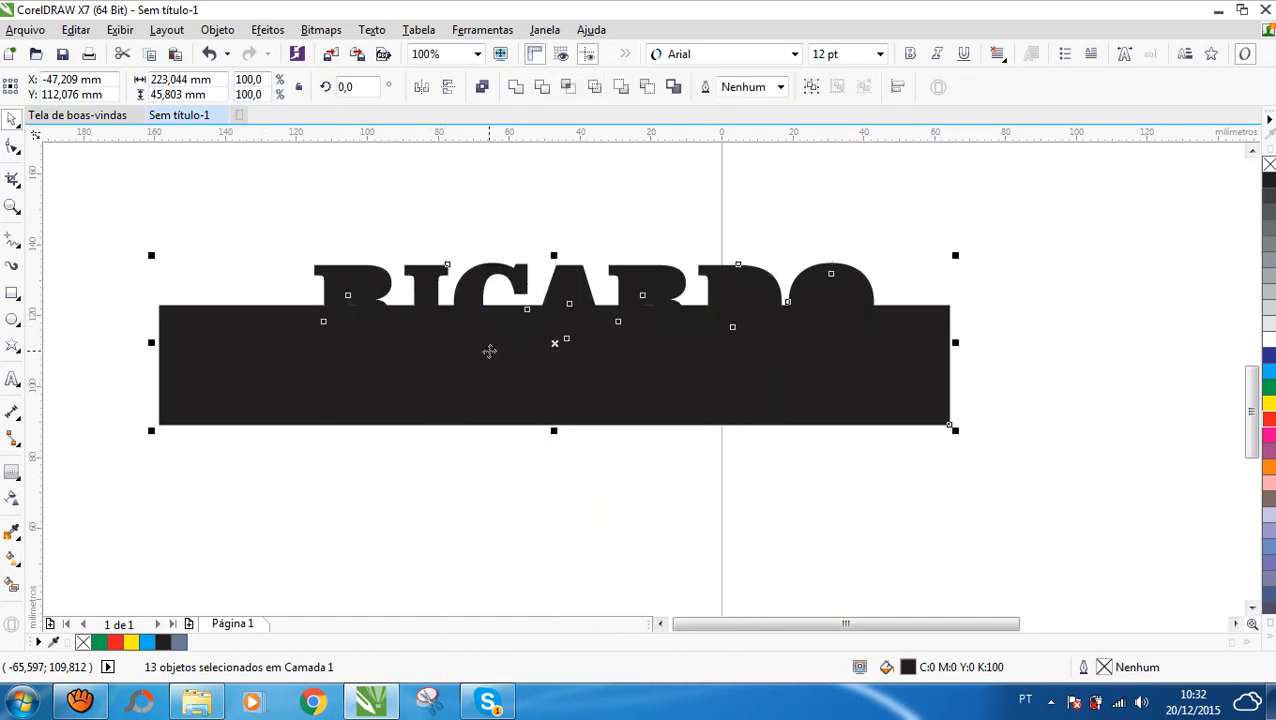
pyautogui.click(491, 502)
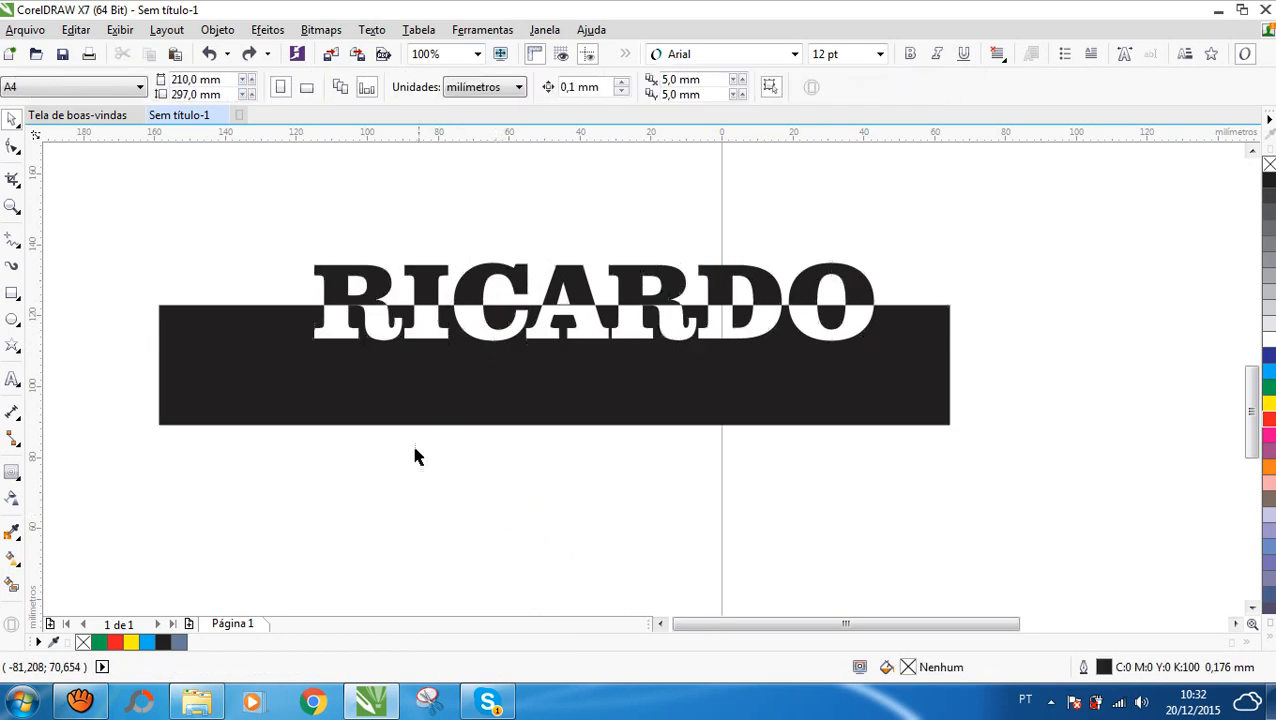
# - Undo the break-apart, the combine and the rectangle's red fill
pyautogui.moveTo(433, 402); pyautogui.dragTo(434, 440)
pyautogui.hotkey('ctrl', 'z')
pyautogui.hotkey('ctrl', 'z')
pyautogui.hotkey('ctrl', 'z')
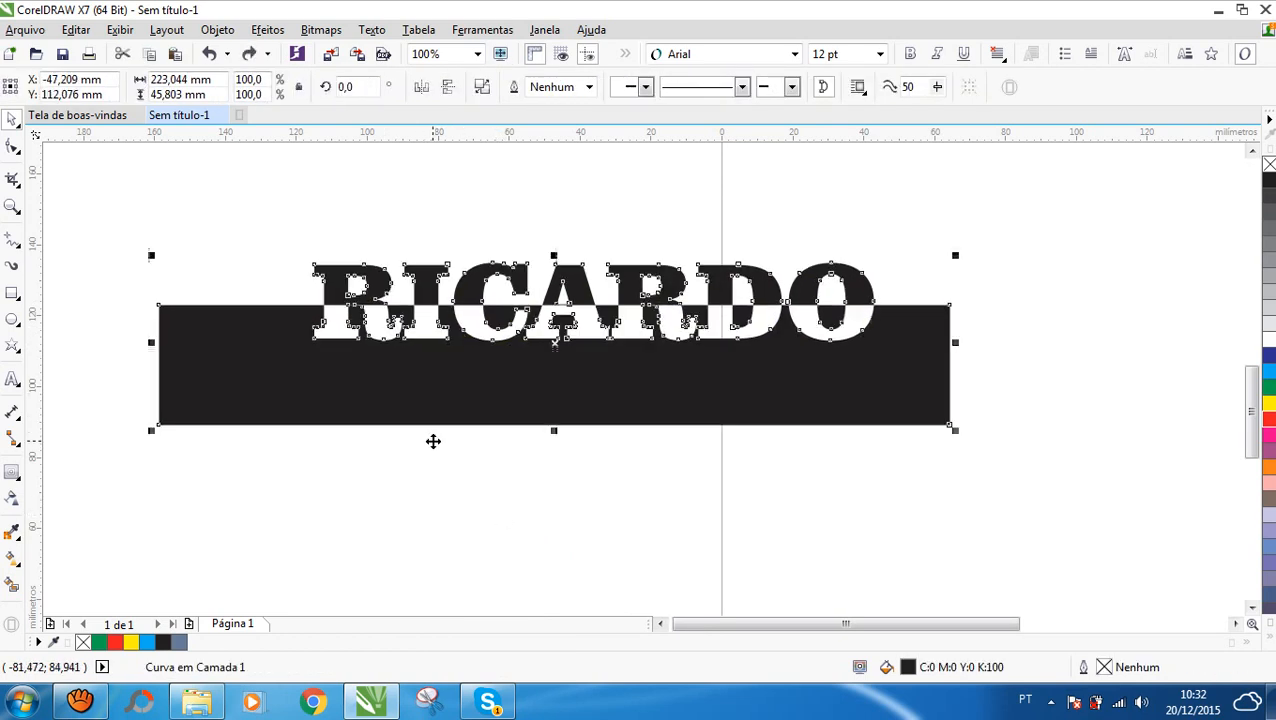
pyautogui.hotkey('ctrl', 'z')
pyautogui.click(524, 402)
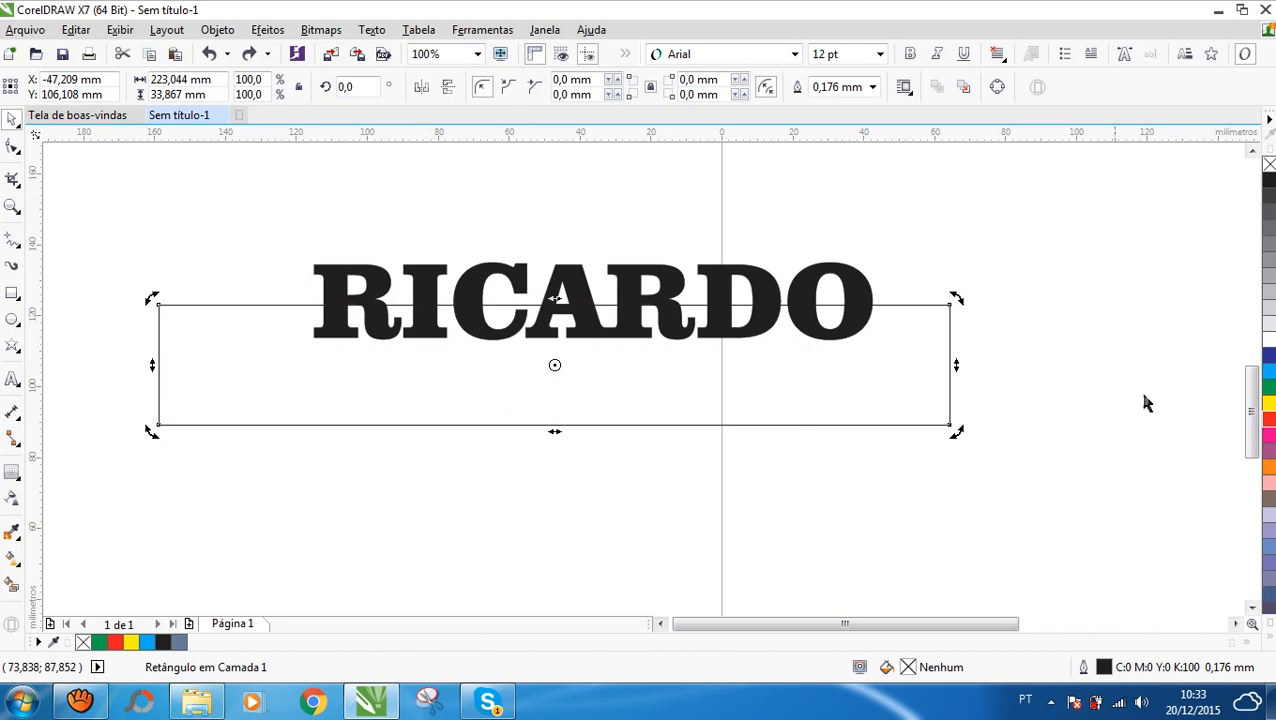
# - Fill the rectangle cyan and try combining it with the text using an area selection around both, undoing the combine
pyautogui.click(1268, 372)
pyautogui.click(245, 228)
pyautogui.click(313, 388)
pyautogui.moveTo(122, 208); pyautogui.dragTo(1022, 462)
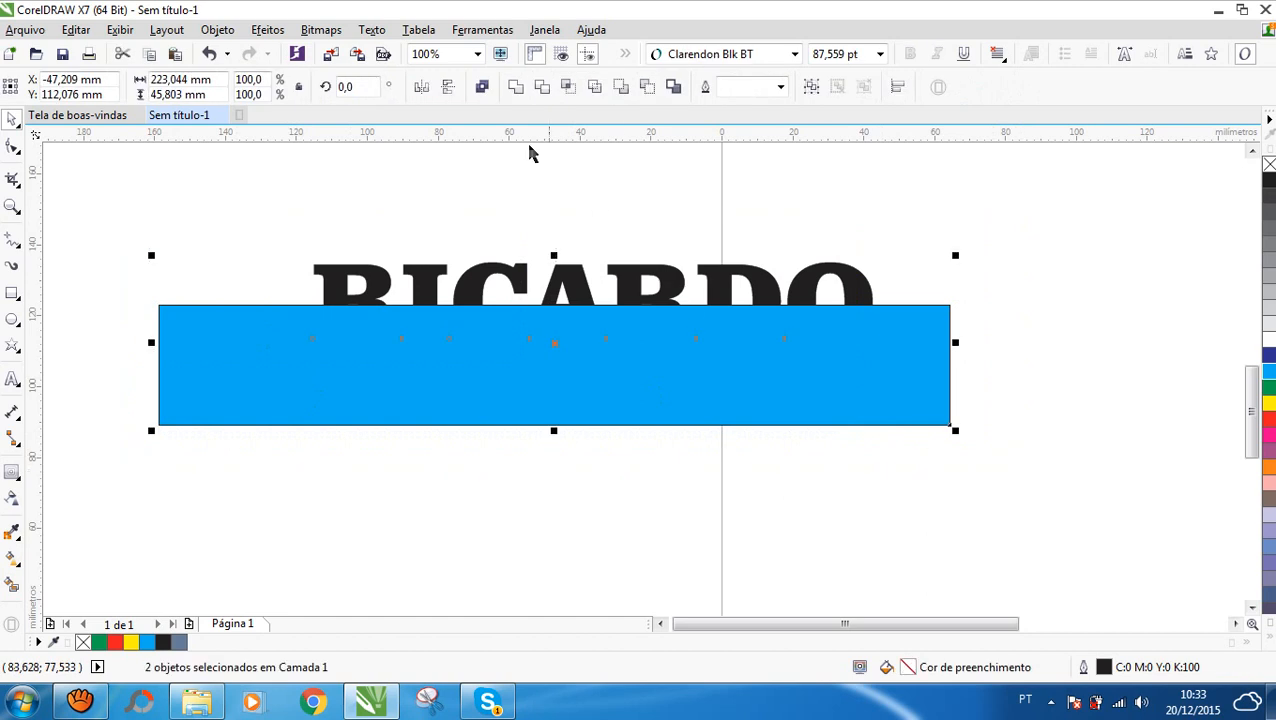
pyautogui.click(483, 88)
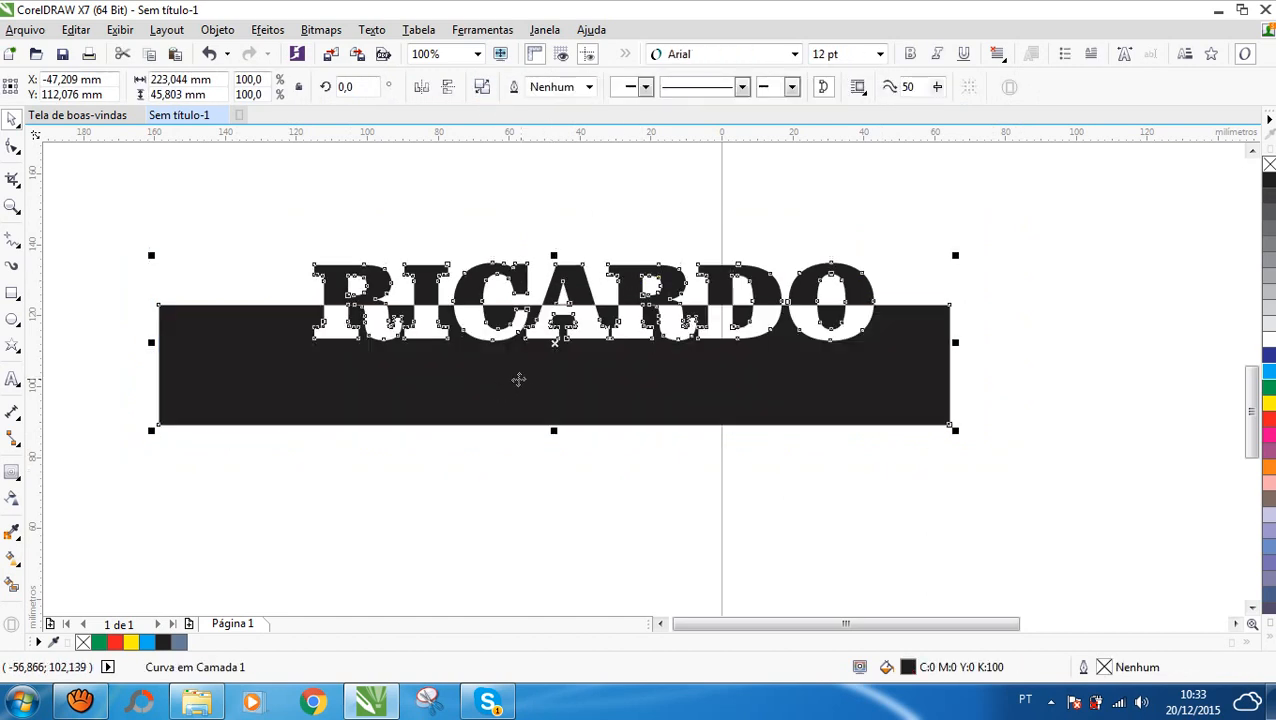
pyautogui.click(556, 490)
pyautogui.hotkey('ctrl', 'z')
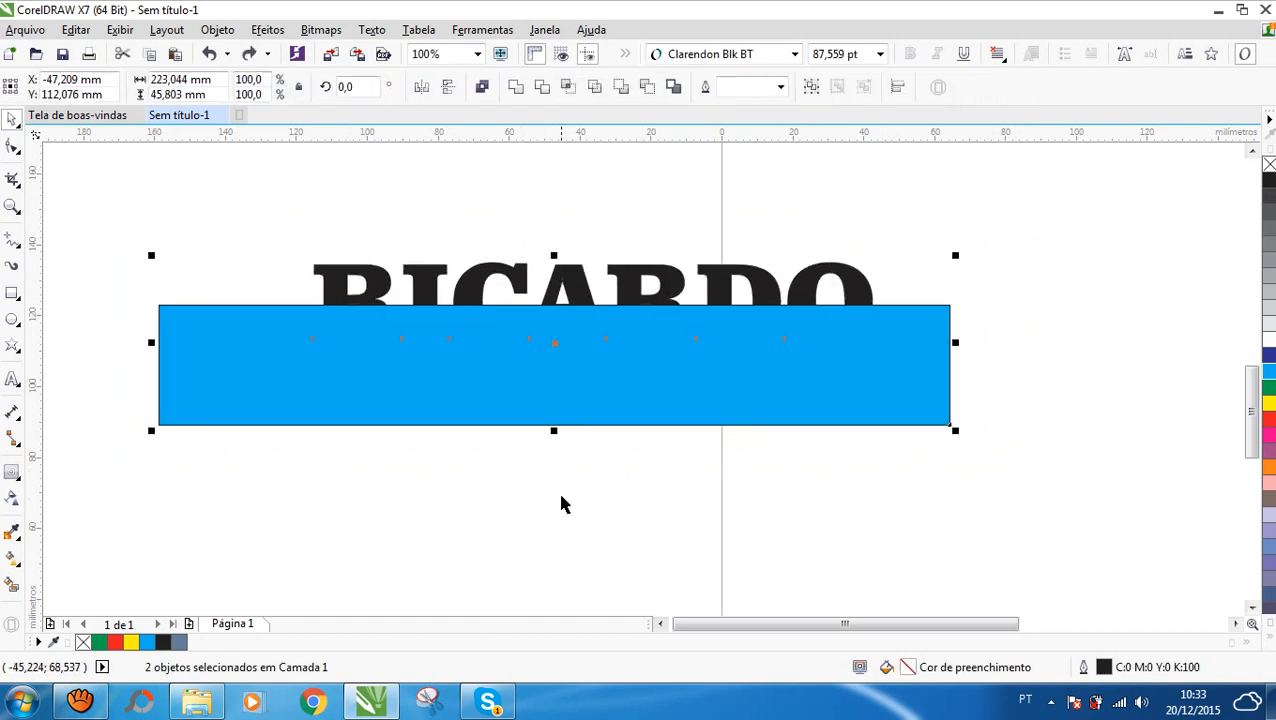
# - Combine the black text with the cyan rectangle, selecting the text first and the rectangle last
pyautogui.scroll(-2, 561, 503)
pyautogui.scroll(1, 800, 523)
pyautogui.moveTo(831, 514); pyautogui.dragTo(220, 348)
pyautogui.click(513, 364)
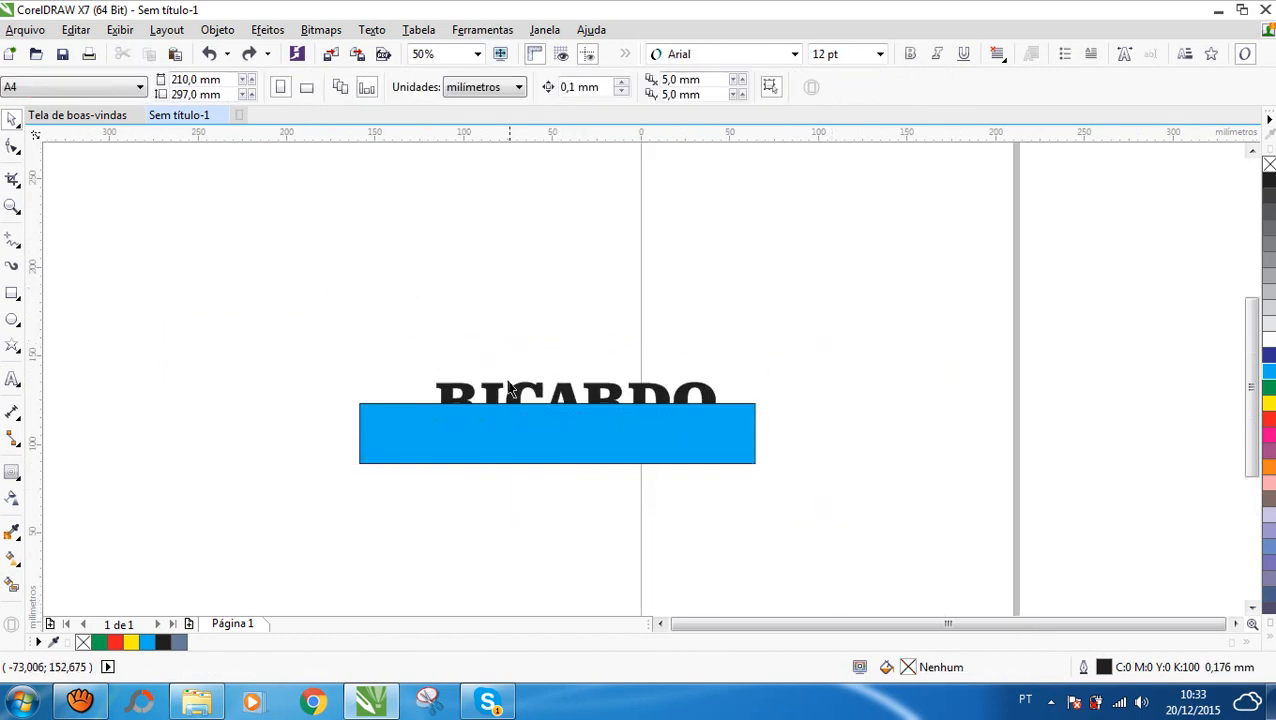
pyautogui.click(503, 396)
pyautogui.keyDown('shift'); pyautogui.click(490, 438); pyautogui.keyUp('shift')
pyautogui.click(480, 88)
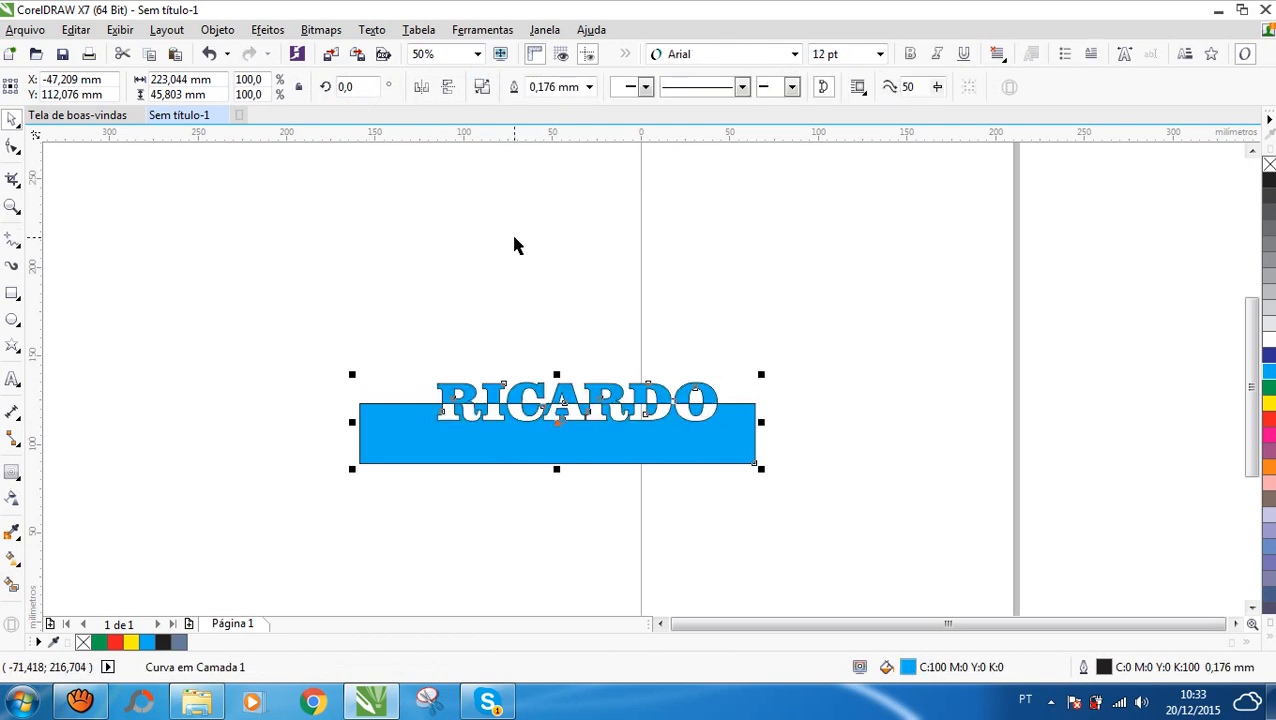
pyautogui.click(517, 245)
pyautogui.scroll(2, 540, 415)
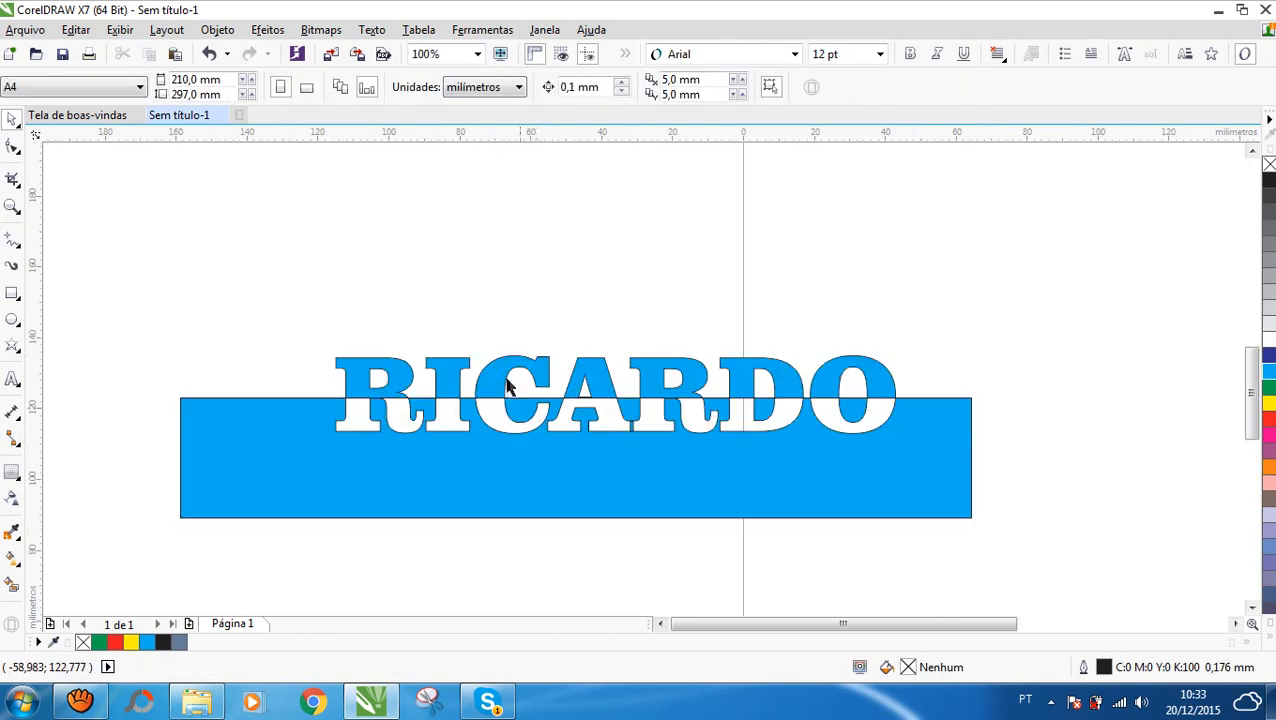
# - Undo the combine and the rectangle's cyan fill
pyautogui.hotkey('ctrl', 'z')
pyautogui.hotkey('ctrl', 'z')
pyautogui.scroll(-2, 458, 345)
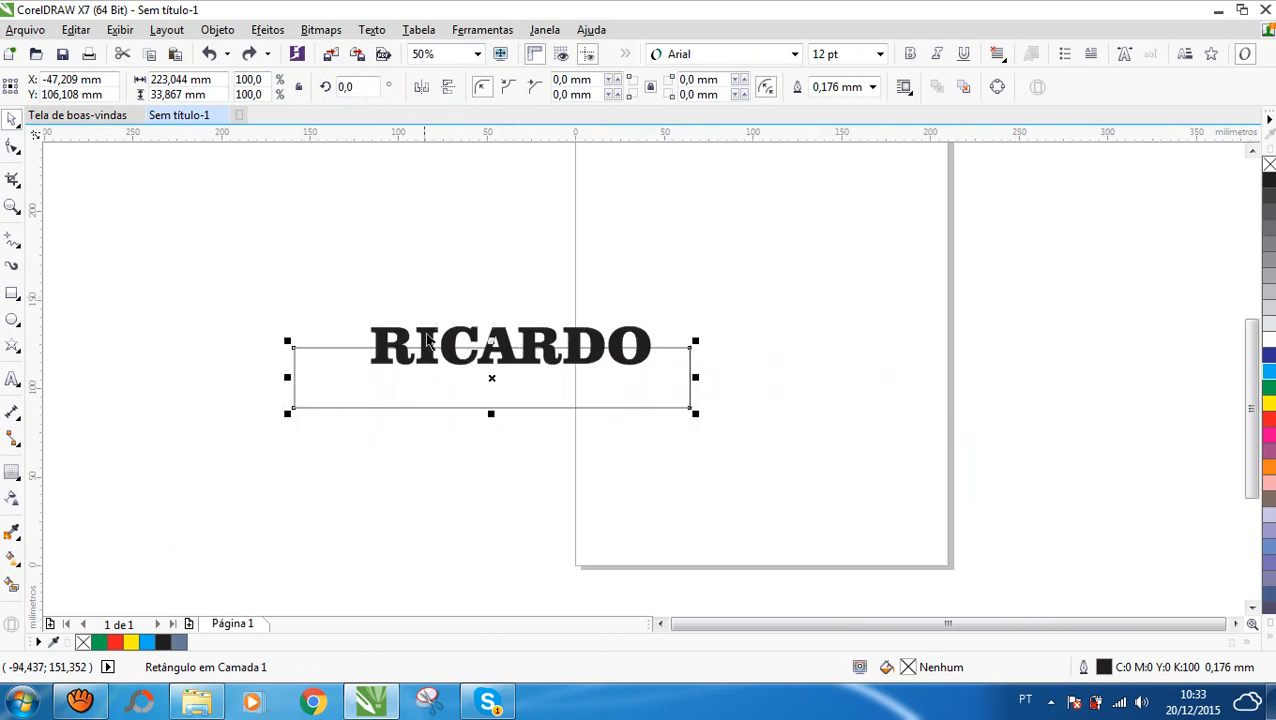
pyautogui.scroll(2, 436, 350)
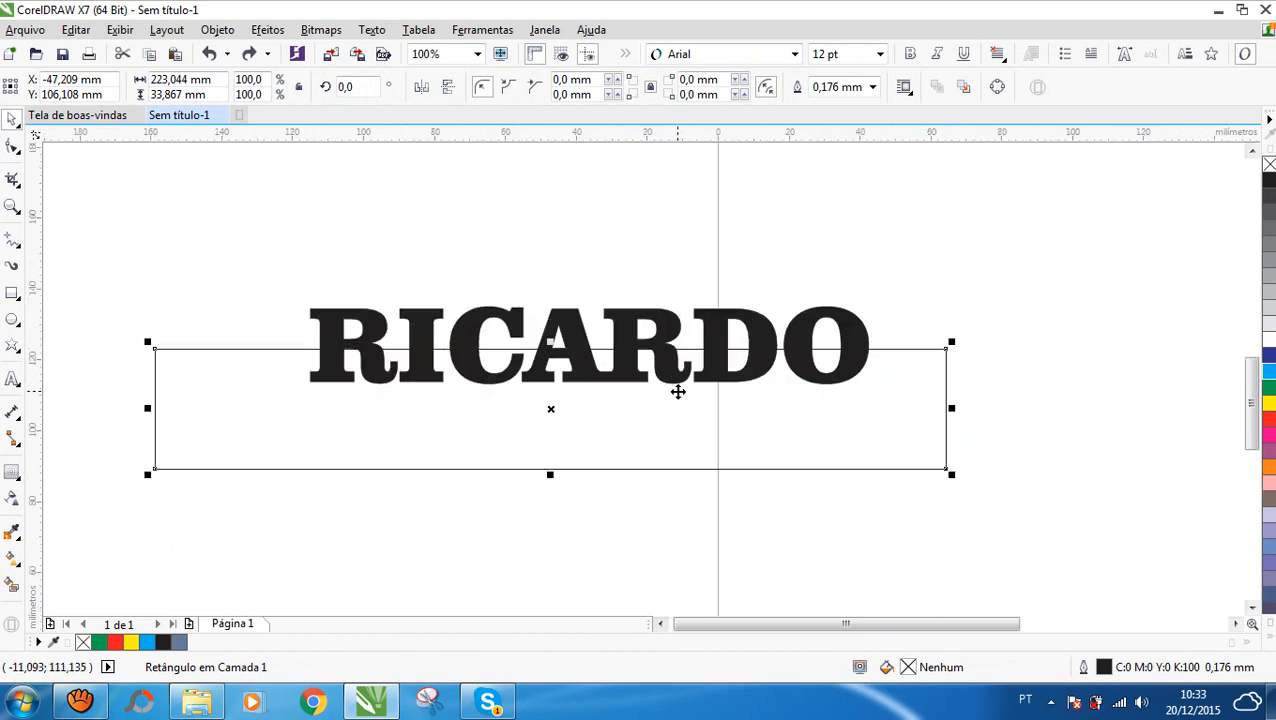
# - Fill the rectangle red and try welding it with the text, undoing the weld
pyautogui.click(1067, 396)
pyautogui.click(836, 419)
pyautogui.click(1267, 417)
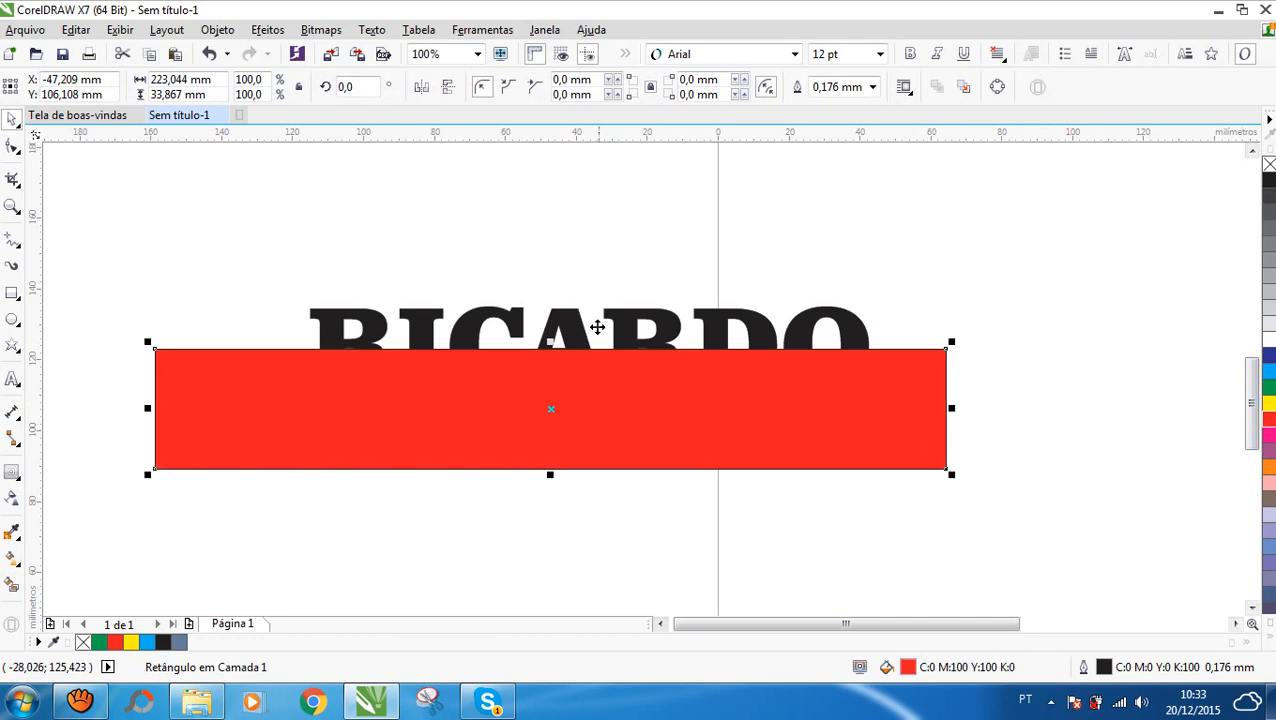
pyautogui.keyDown('shift'); pyautogui.click(573, 318); pyautogui.keyUp('shift')
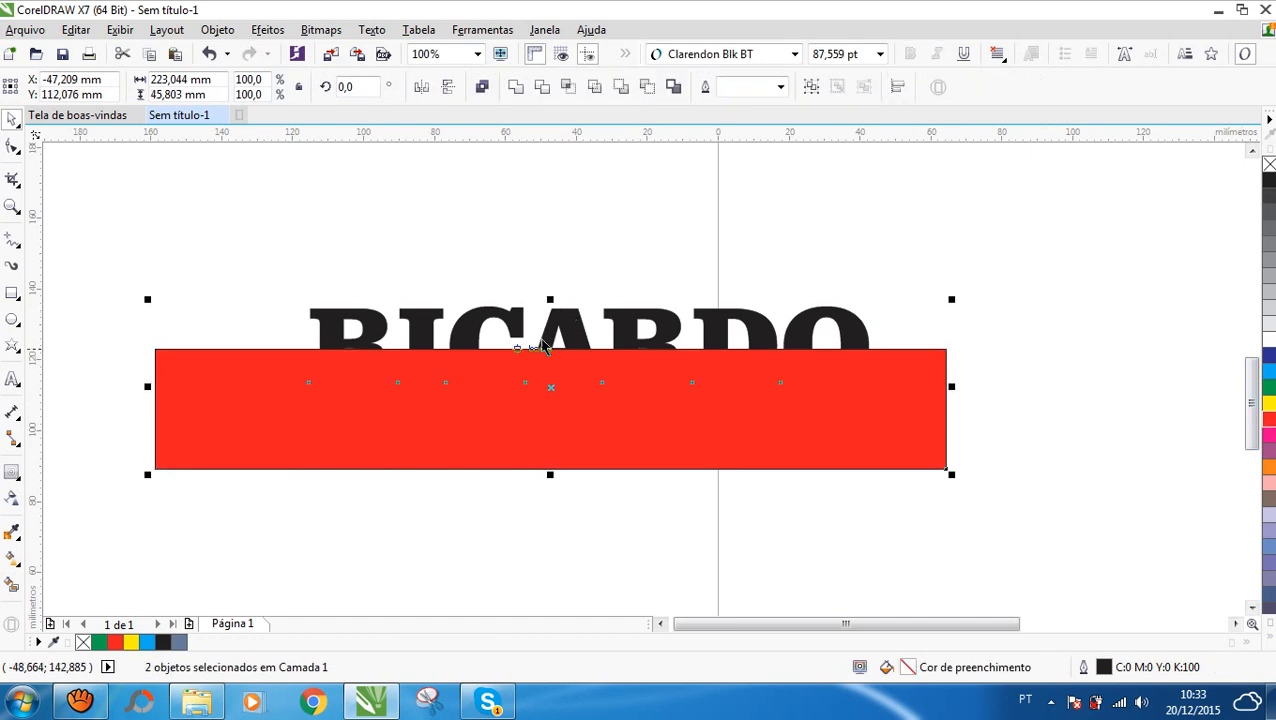
pyautogui.click(515, 89)
pyautogui.hotkey('ctrl', 'z')
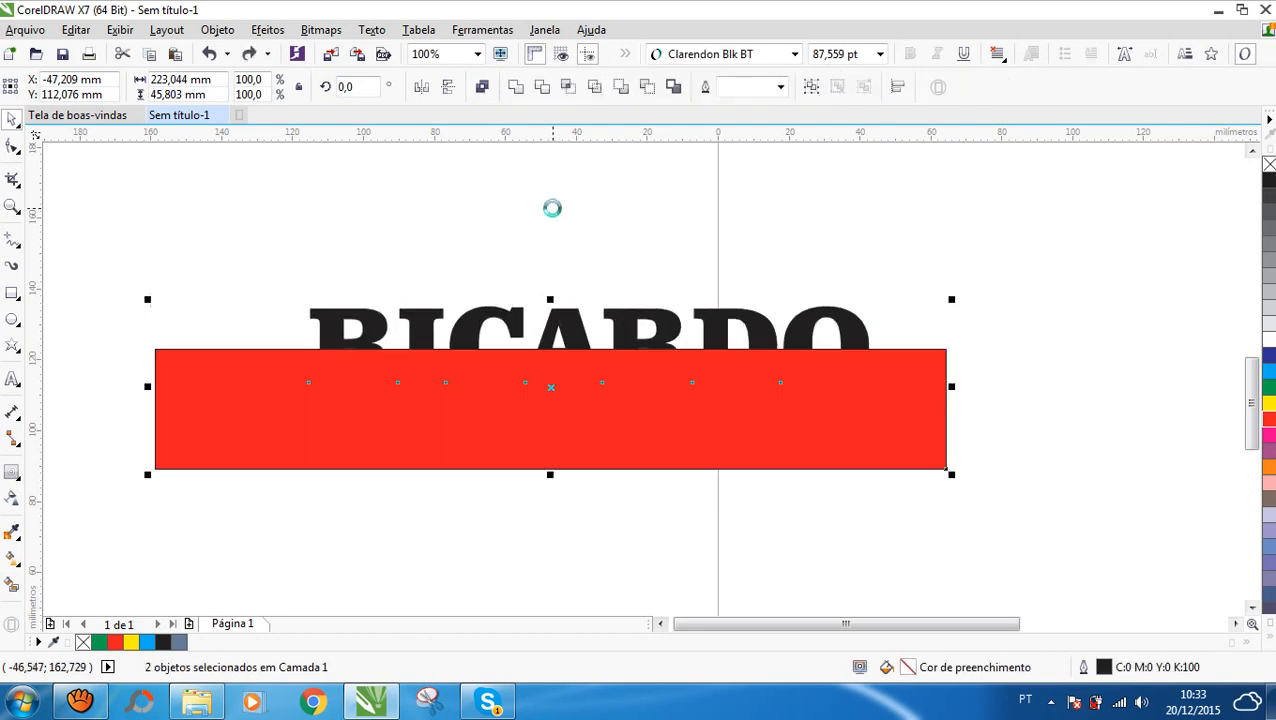
# - Combine the text with the red rectangle, selecting the text first and the rectangle last
pyautogui.click(554, 206)
pyautogui.click(515, 318)
pyautogui.keyDown('shift'); pyautogui.click(536, 430); pyautogui.keyUp('shift')
pyautogui.click(484, 88)
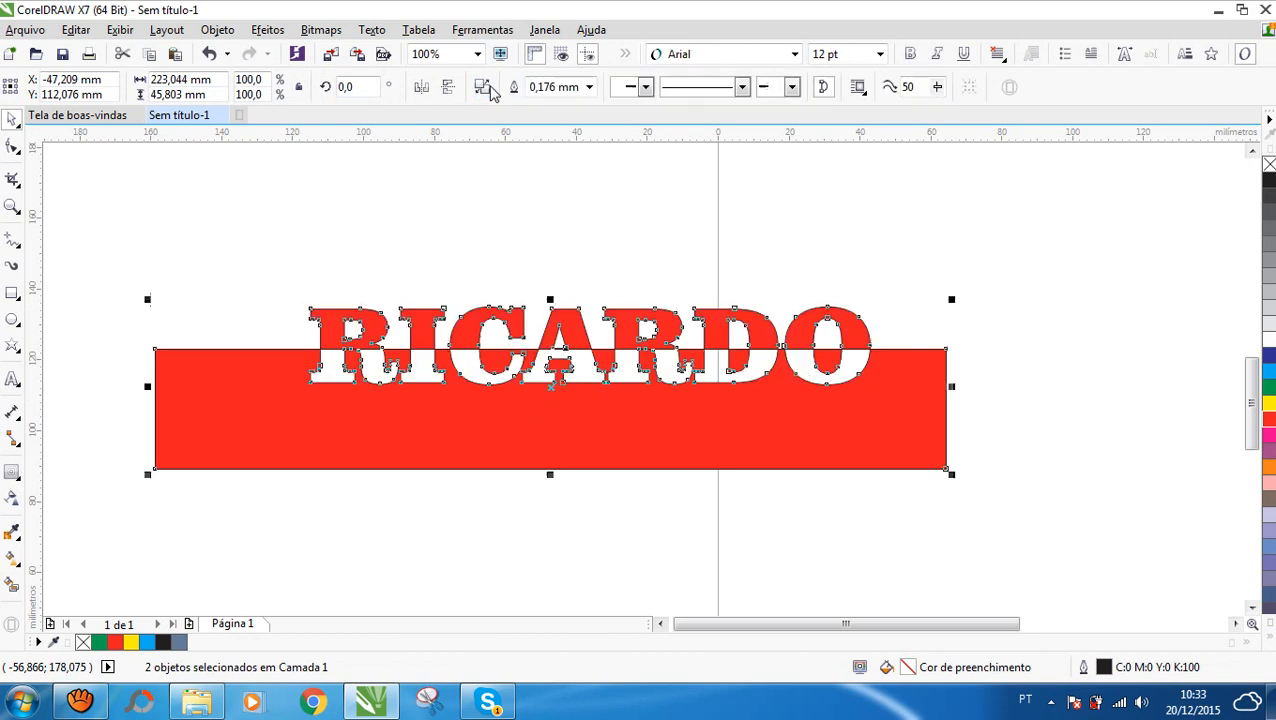
pyautogui.click(541, 211)
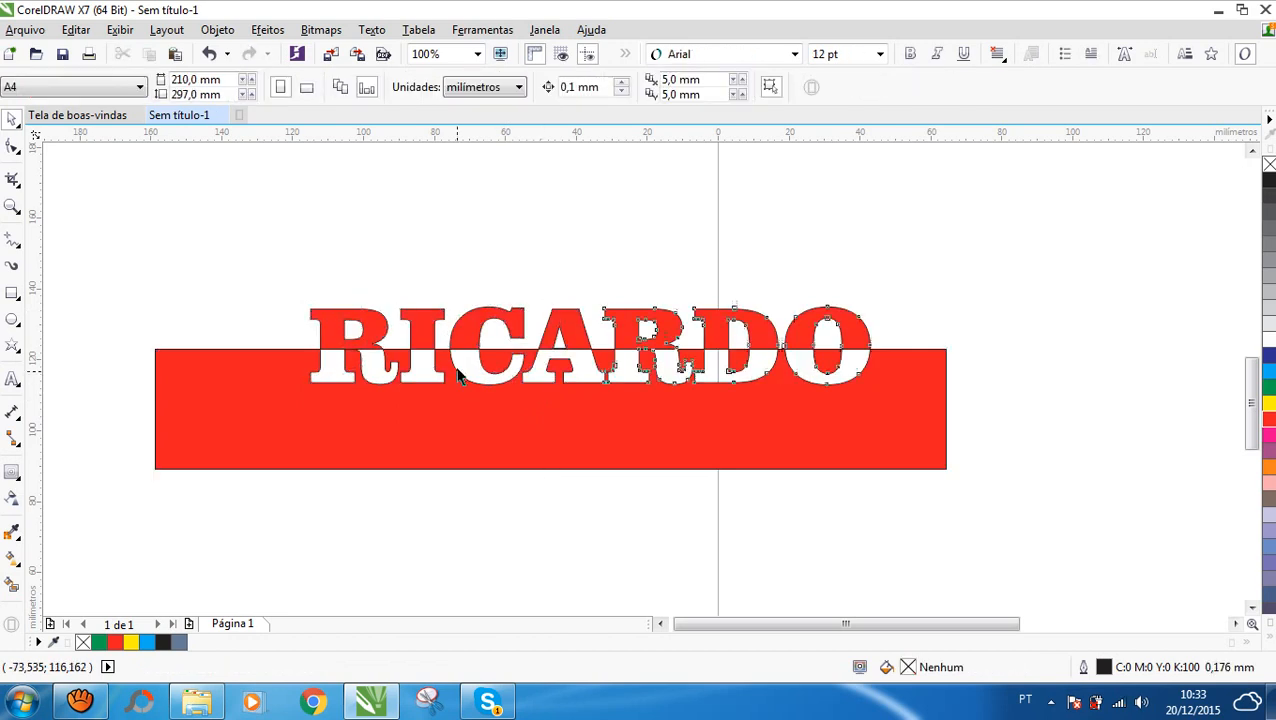
# - Undo the combine and fill the rectangle green
pyautogui.hotkey('ctrl', 'z')
pyautogui.click(573, 544)
pyautogui.click(548, 444)
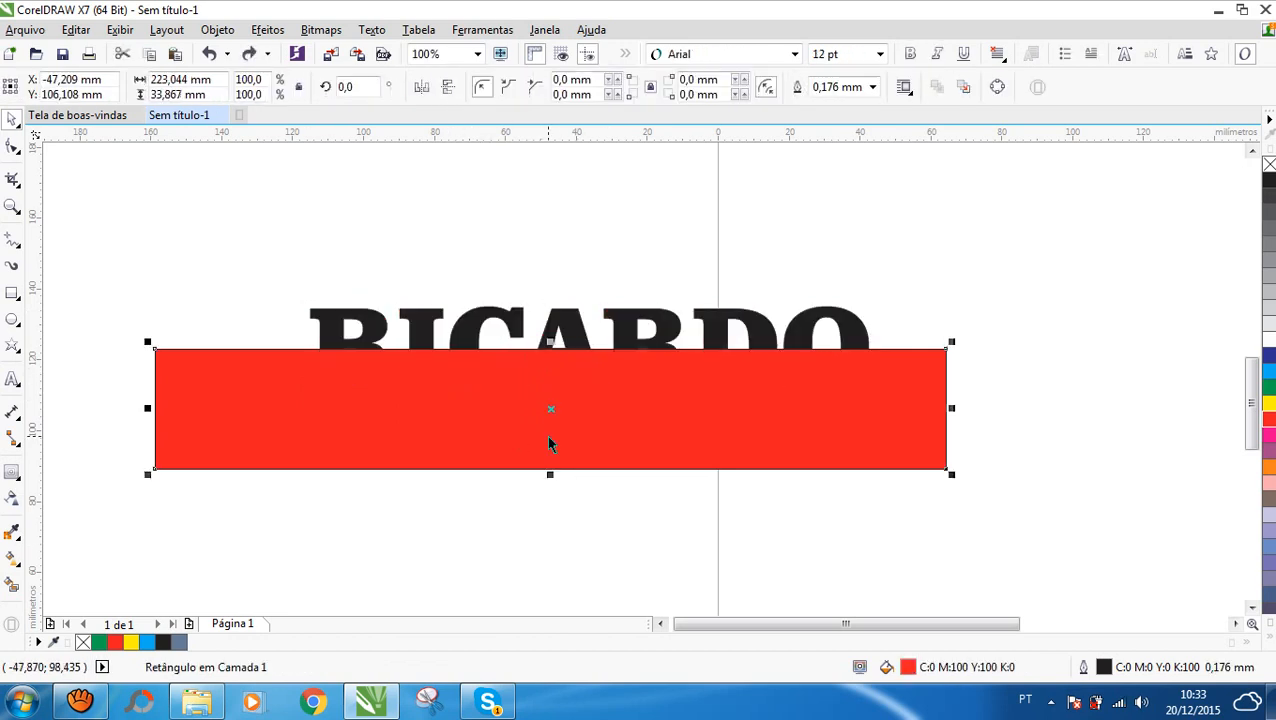
pyautogui.click(1268, 388)
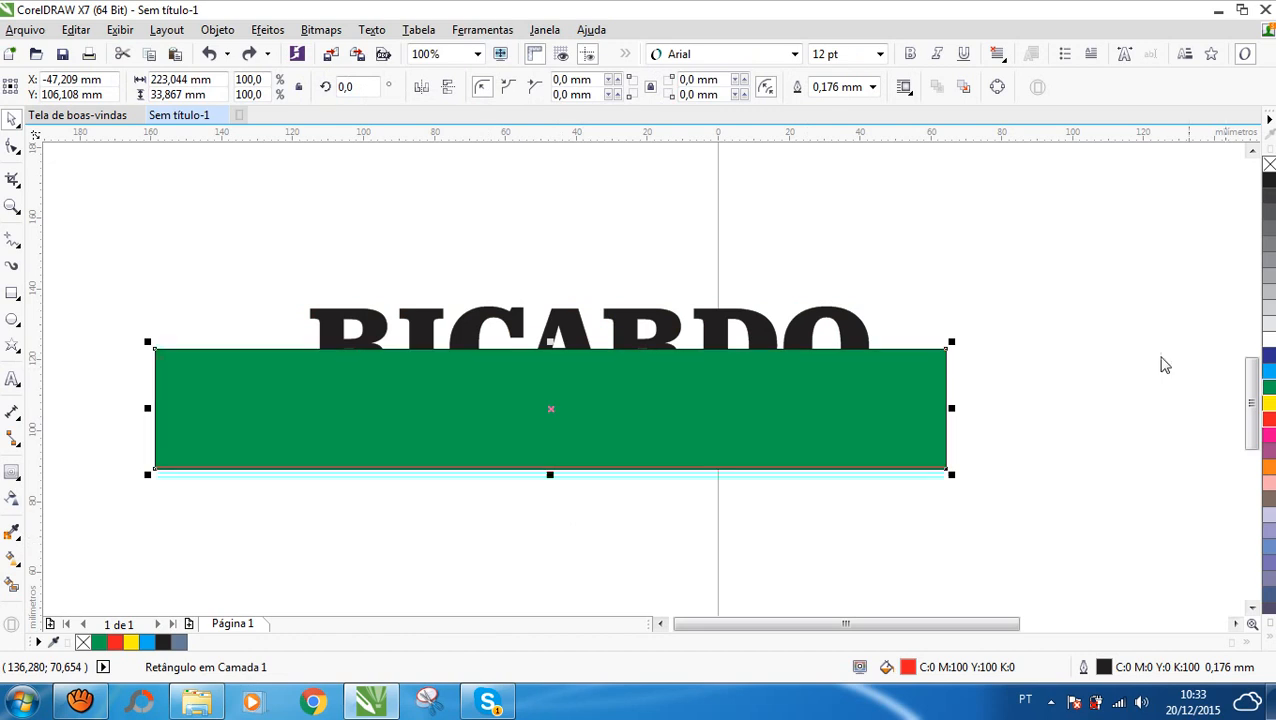
# - Combine the text with the green rectangle, selecting the text first and the rectangle last
pyautogui.keyDown('shift'); pyautogui.click(614, 330); pyautogui.keyUp('shift')
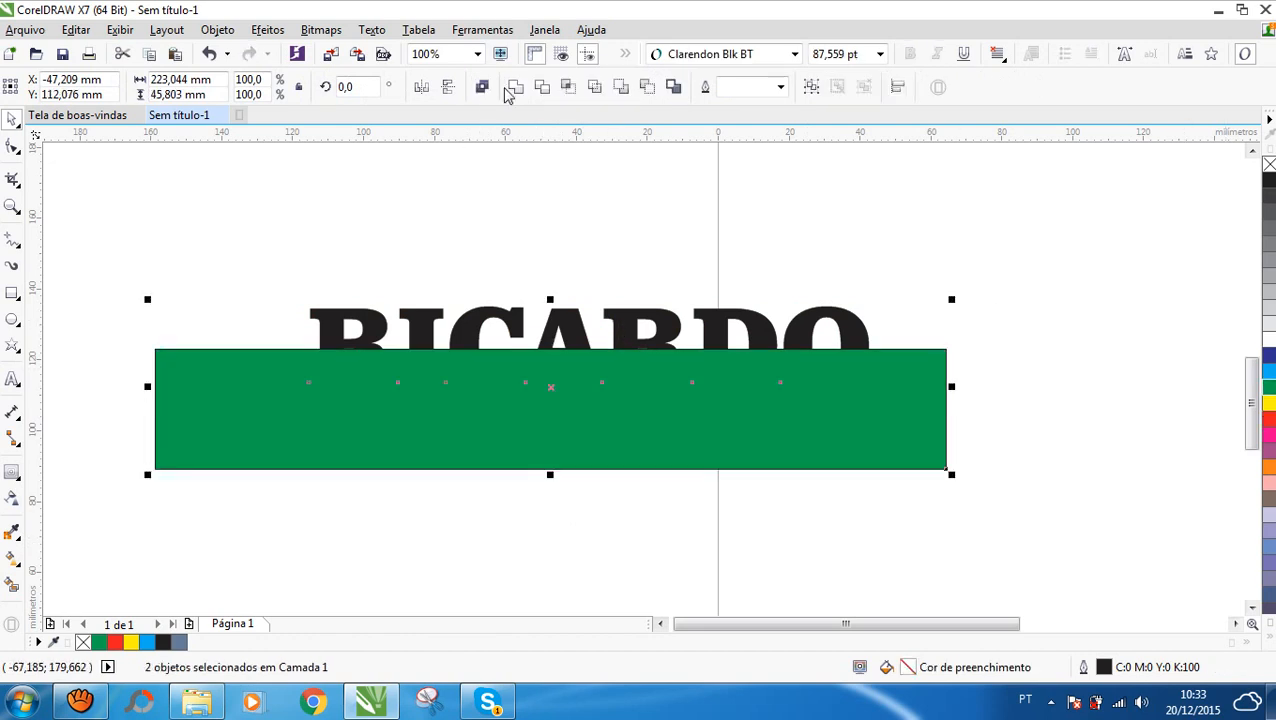
pyautogui.click(450, 250)
pyautogui.click(424, 320)
pyautogui.keyDown('shift'); pyautogui.click(427, 414); pyautogui.keyUp('shift')
pyautogui.click(481, 87)
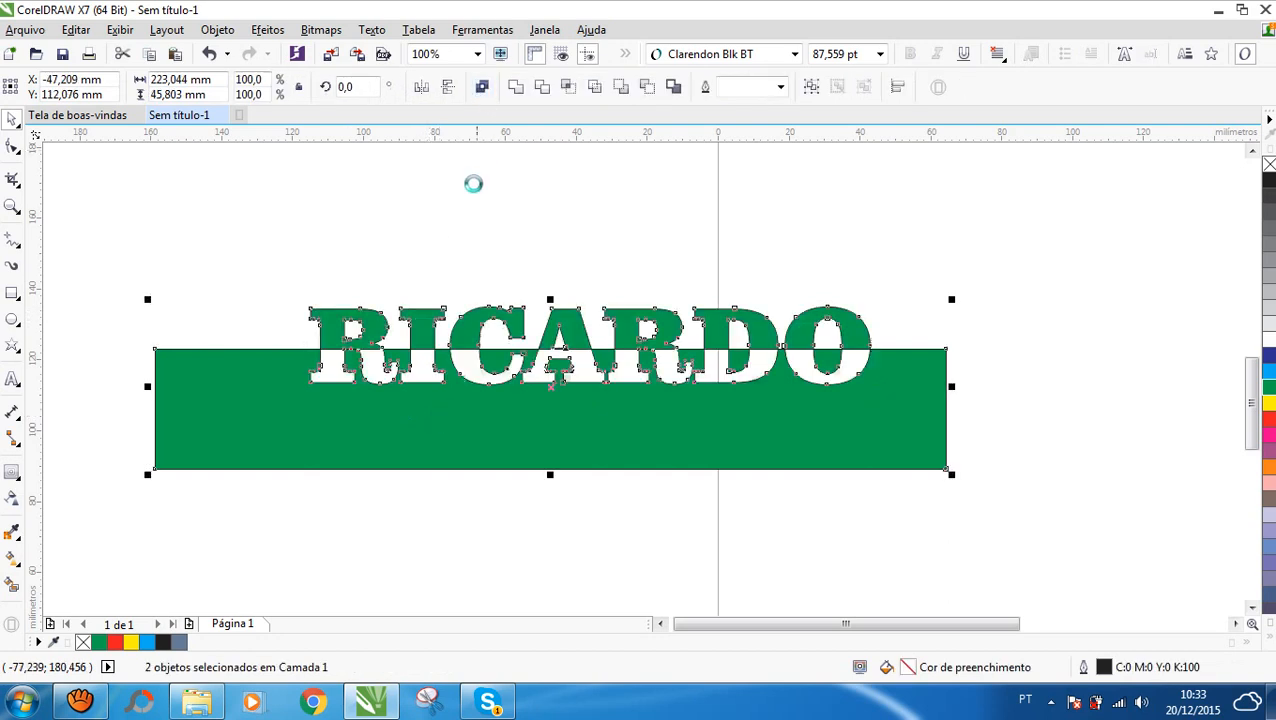
# - Undo the combine of the text and green rectangle, and select only the rectangle
pyautogui.click(458, 272)
pyautogui.hotkey('ctrl', 'z')
pyautogui.click(487, 516)
pyautogui.click(490, 429)
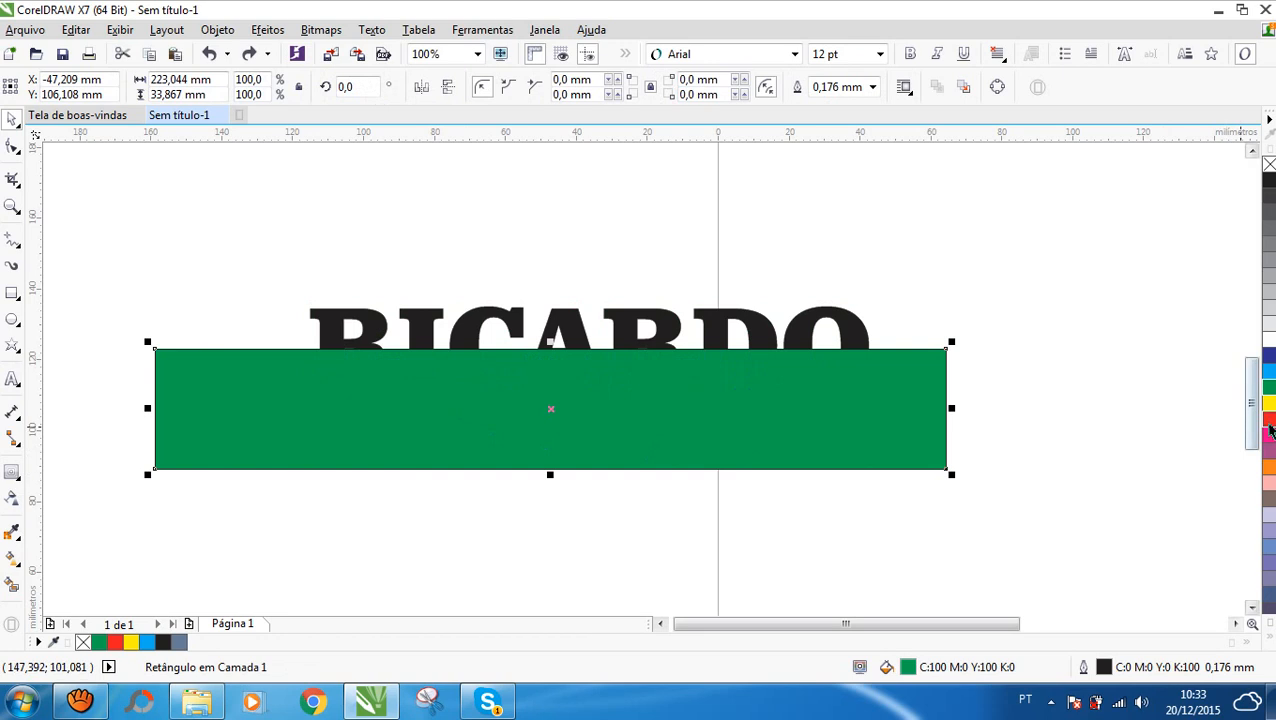
# - Fill the selected rectangle red and combine it with the text, selecting the rectangle first and the text last
pyautogui.click(1267, 418)
pyautogui.click(566, 318)
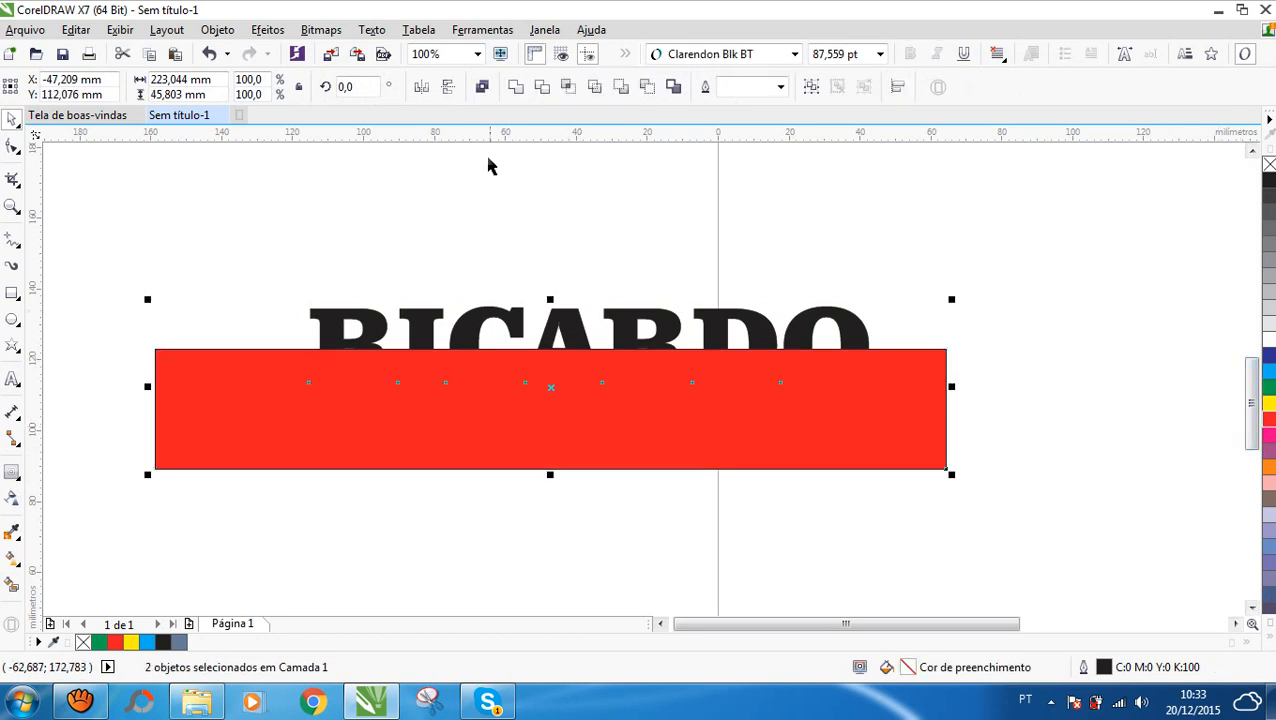
pyautogui.click(481, 87)
pyautogui.click(487, 195)
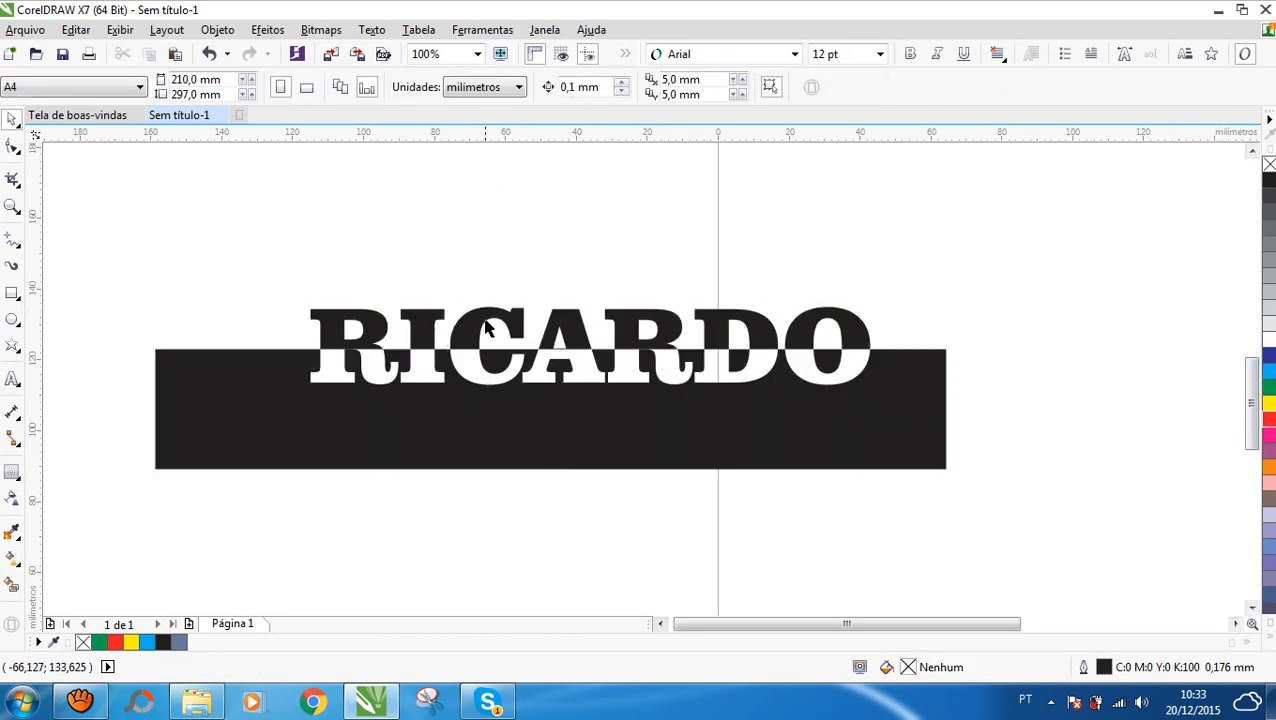
# - Undo the combine, and combine the objects again with the text selected first and the red rectangle last
pyautogui.hotkey('ctrl', 'z')
pyautogui.click(512, 277)
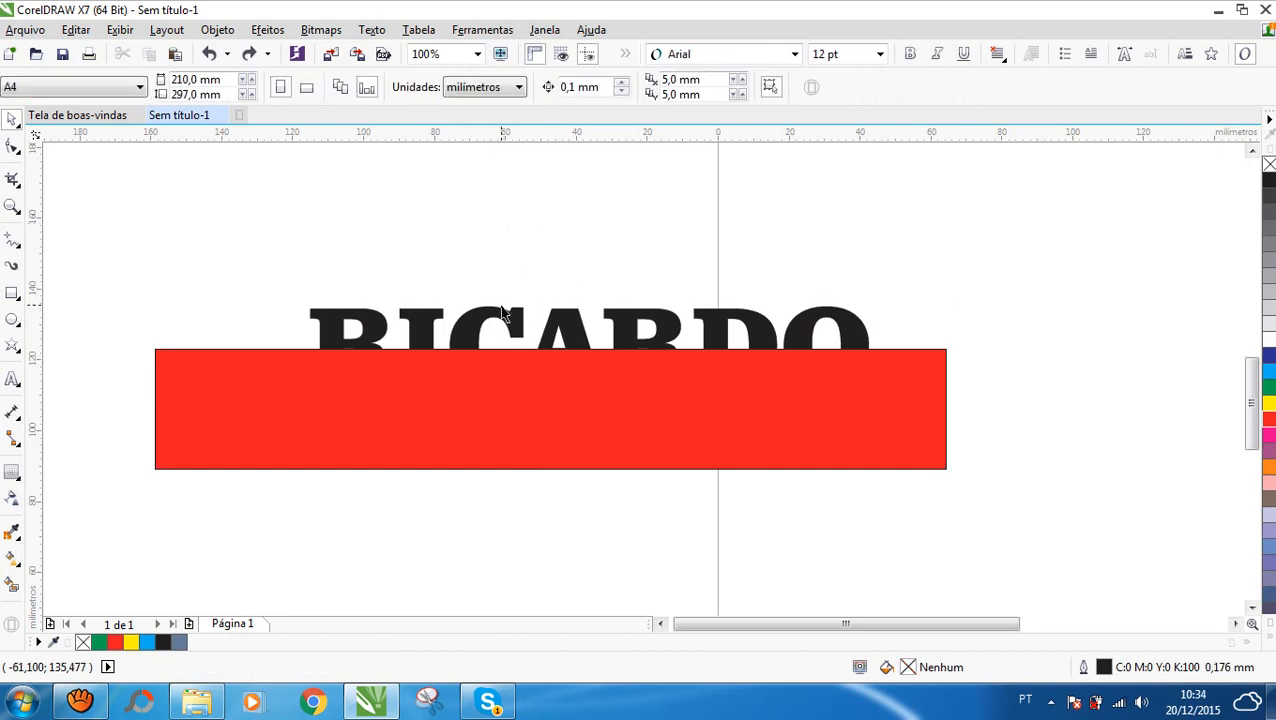
pyautogui.click(490, 313)
pyautogui.keyDown('shift'); pyautogui.click(513, 425); pyautogui.keyUp('shift')
pyautogui.click(481, 87)
pyautogui.click(503, 195)
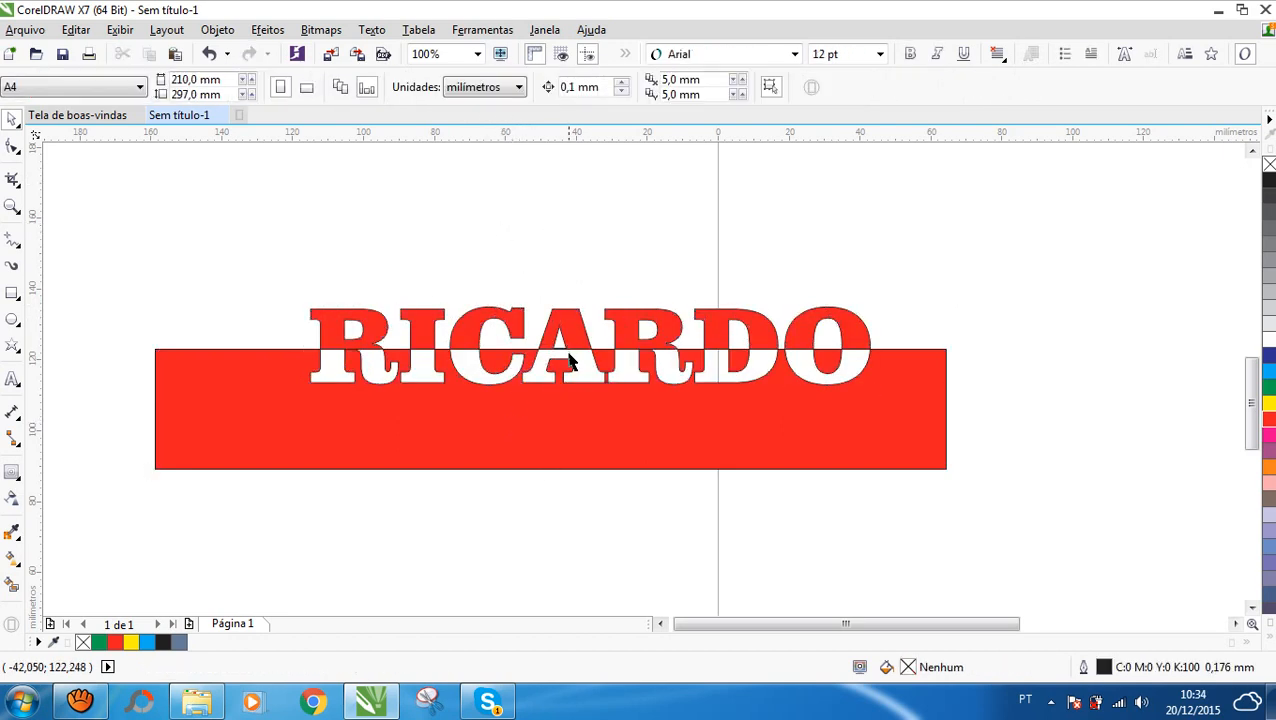
# - Undo the last combine and the red fill, and delete both the text and the rectangle
pyautogui.hotkey('ctrl', 'z')
pyautogui.hotkey('ctrl', 'z')
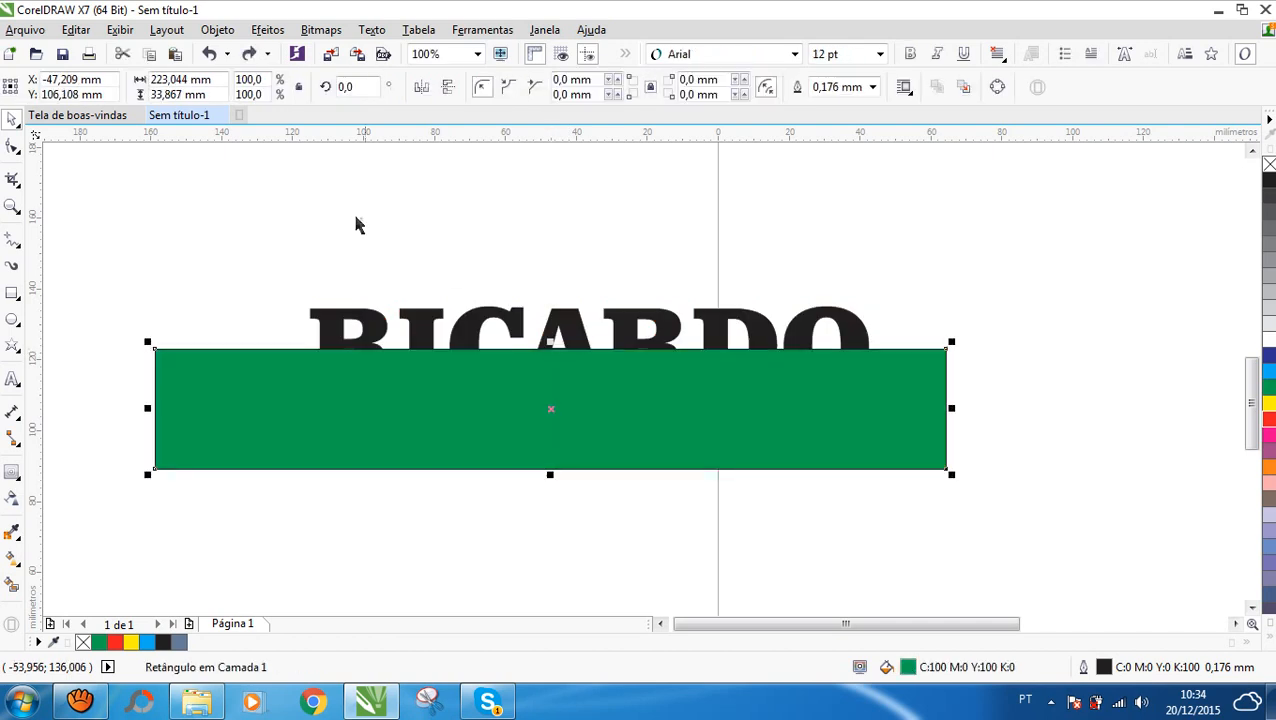
pyautogui.click(115, 193)
pyautogui.moveTo(108, 196); pyautogui.dragTo(1024, 566)
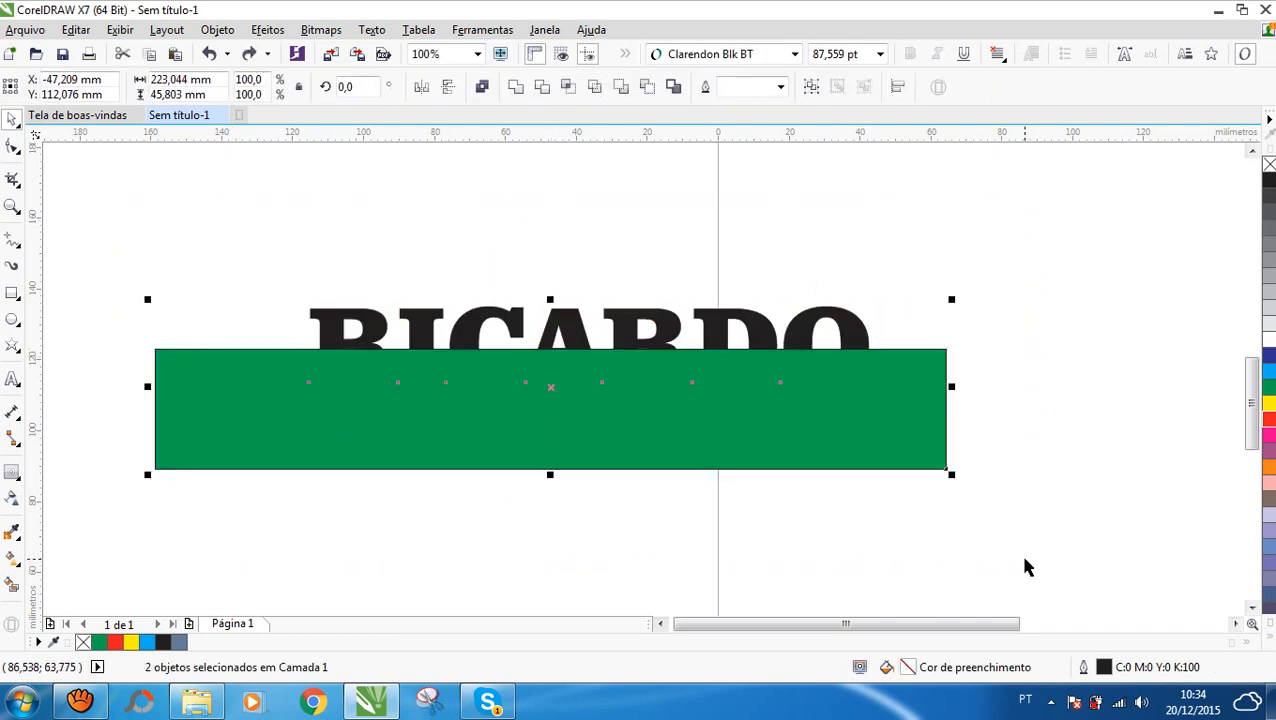
pyautogui.press('Delete')
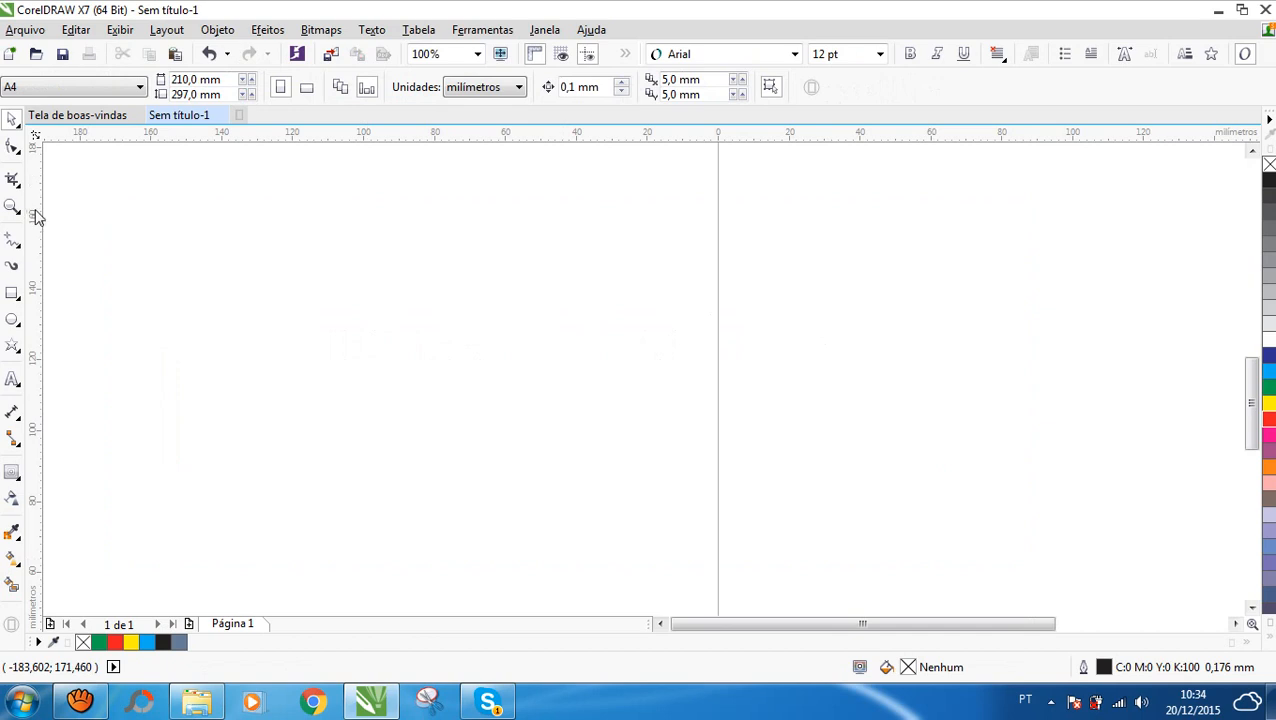